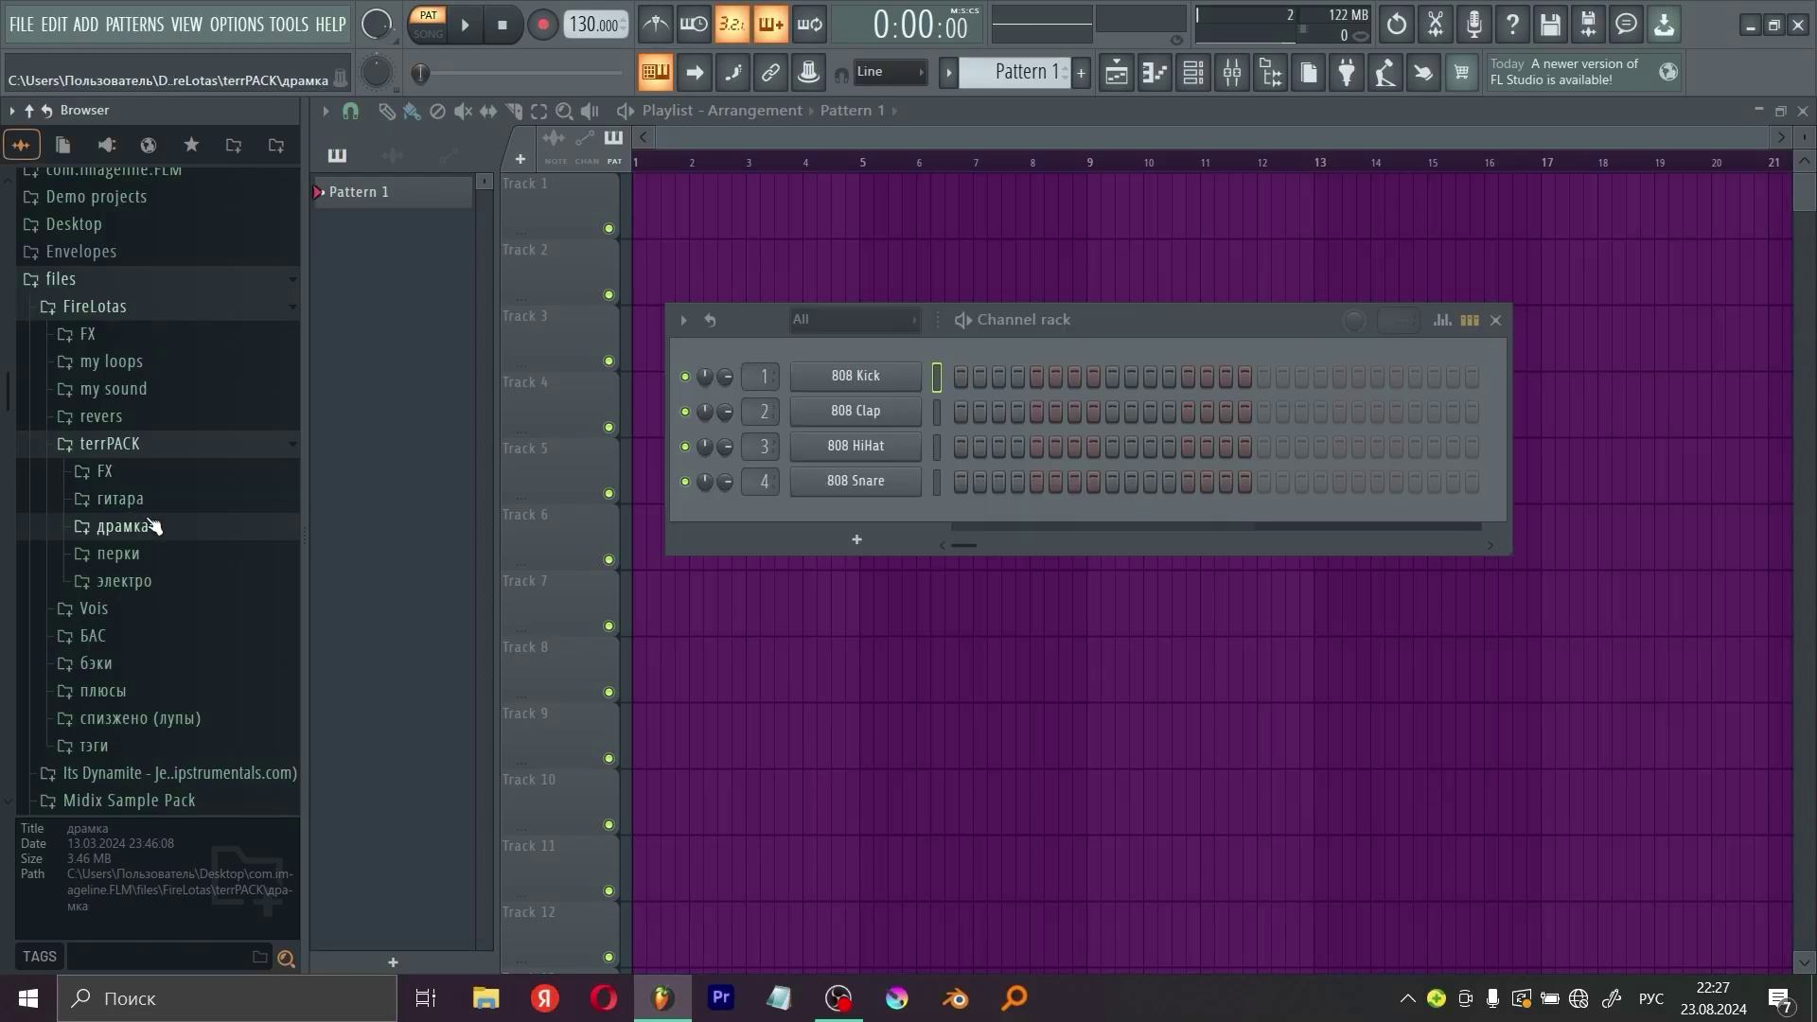
Step: Audition the percussion samples in the перки folder of terrPACK, from арфаТЕРР to подобралТЕРР
click(142, 525)
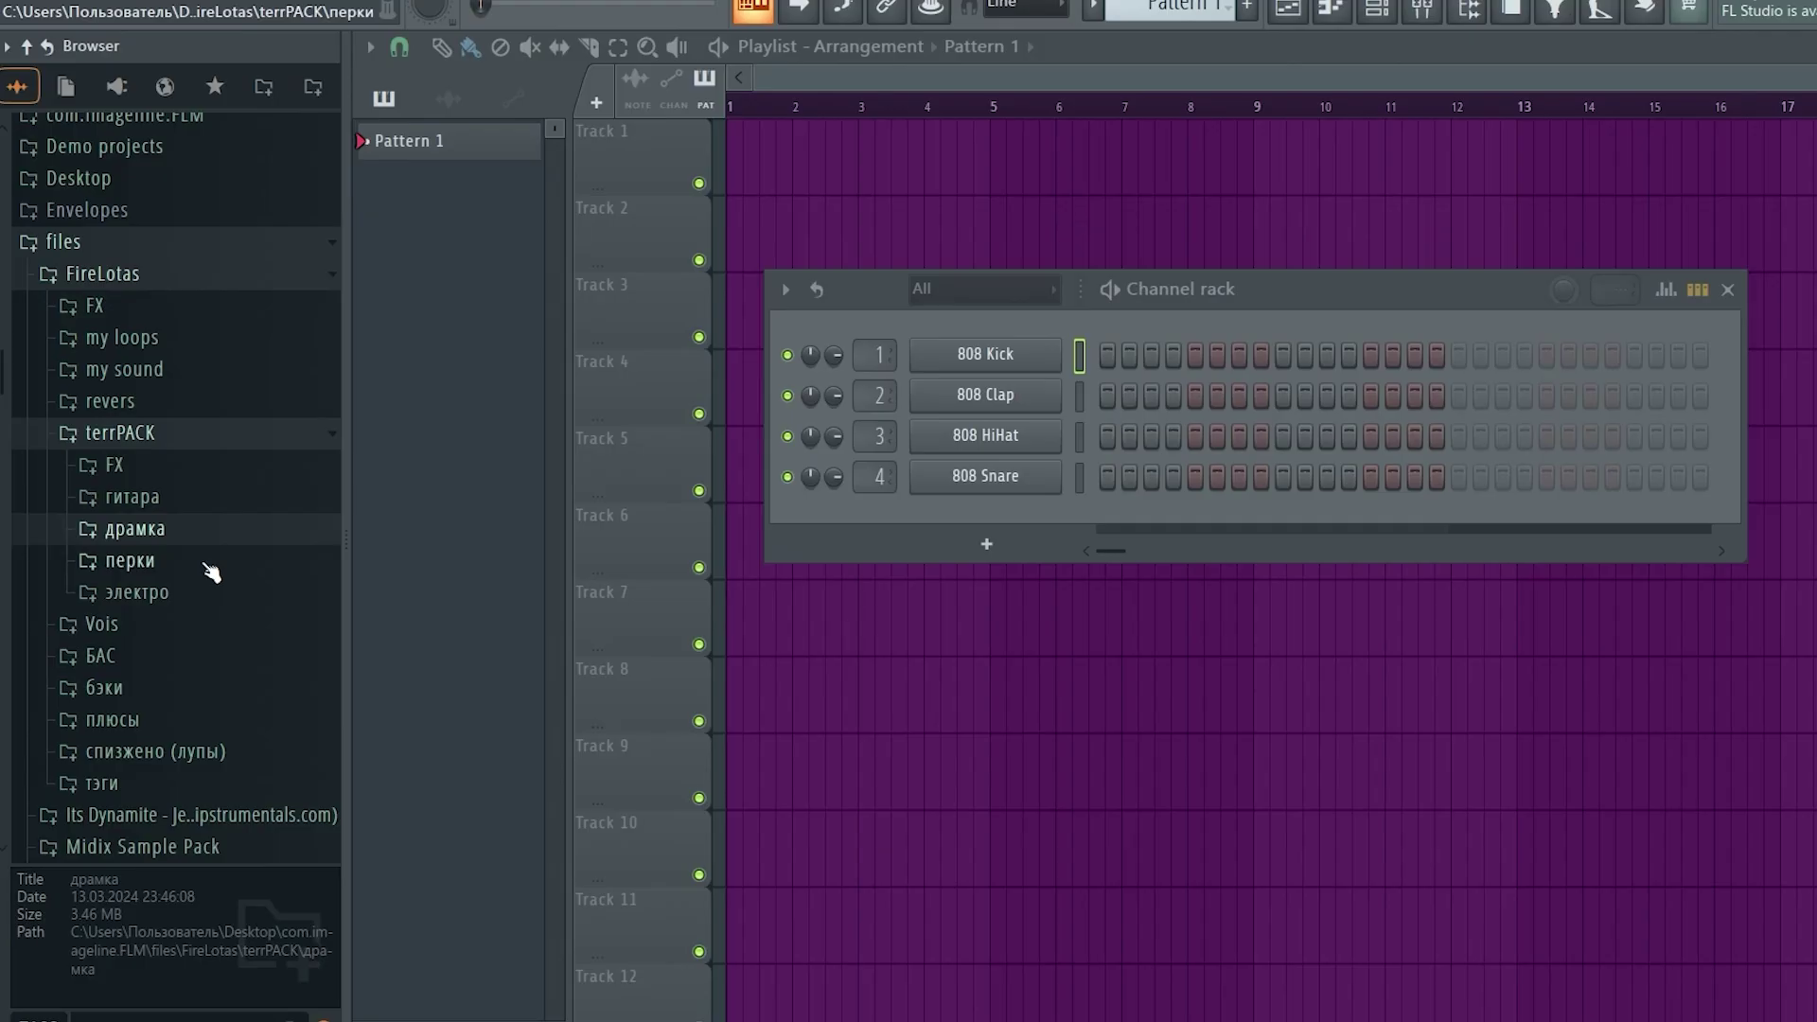
click(312, 738)
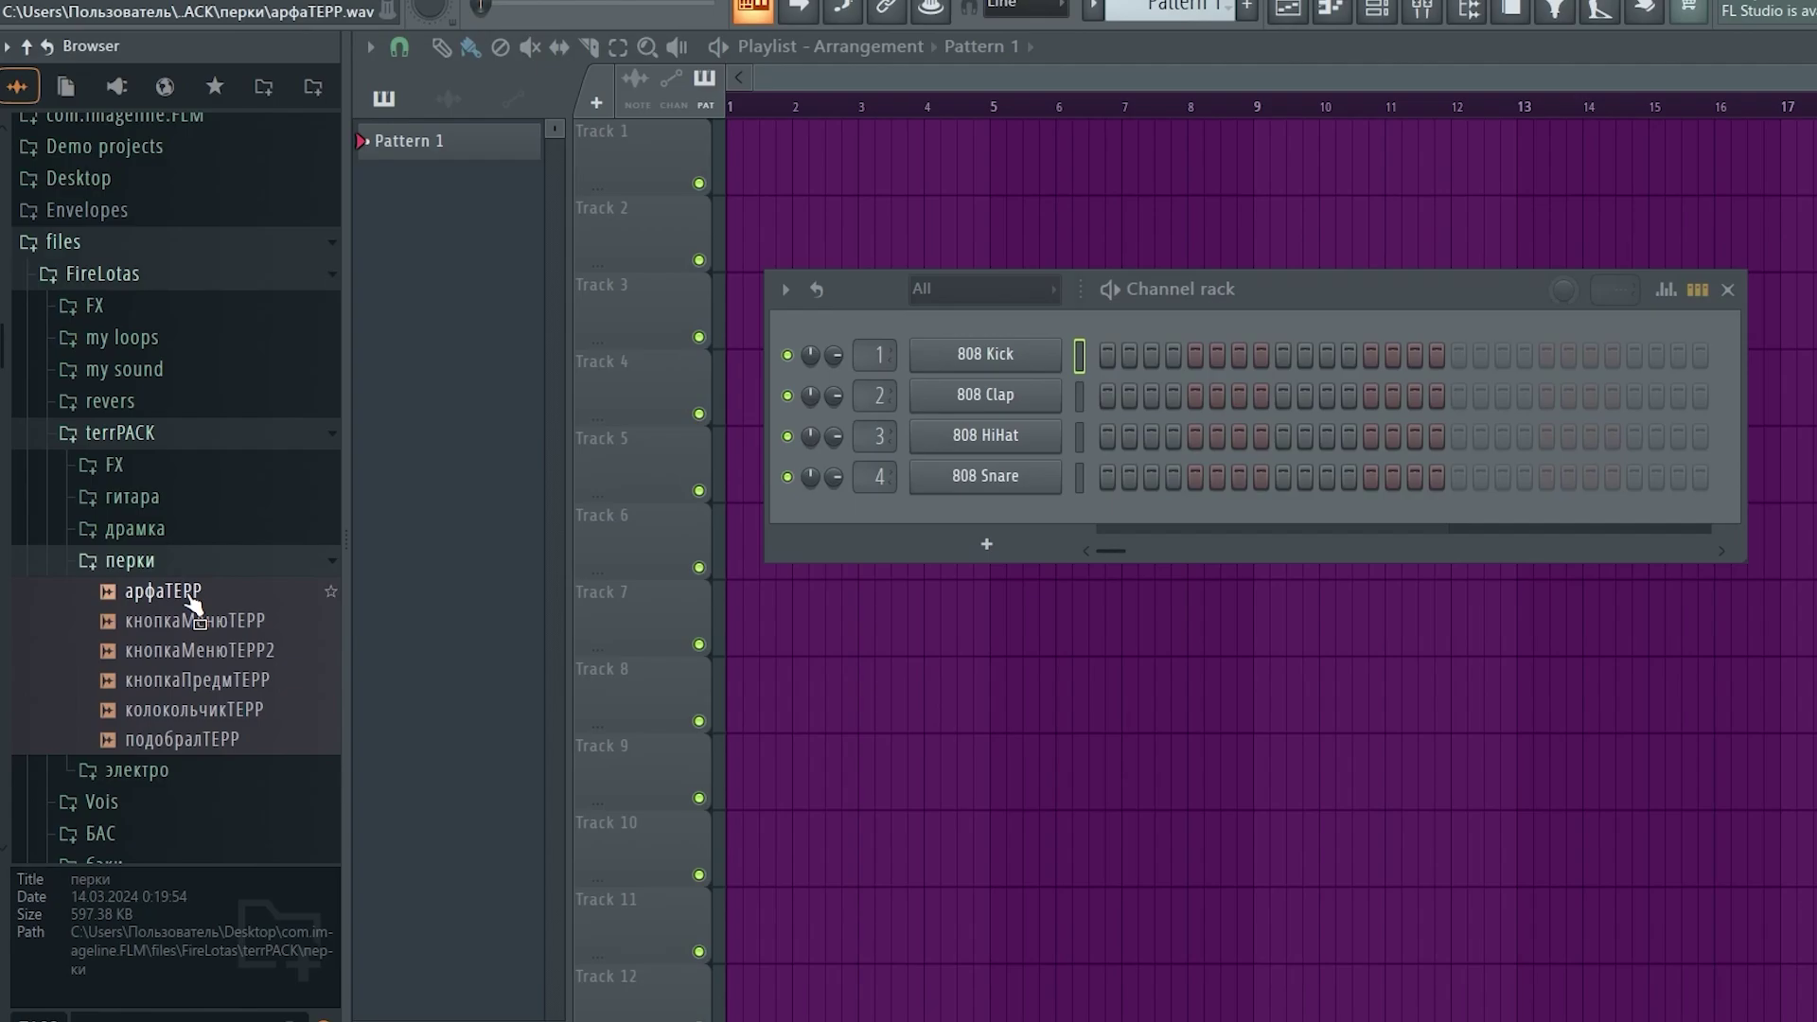
click(190, 596)
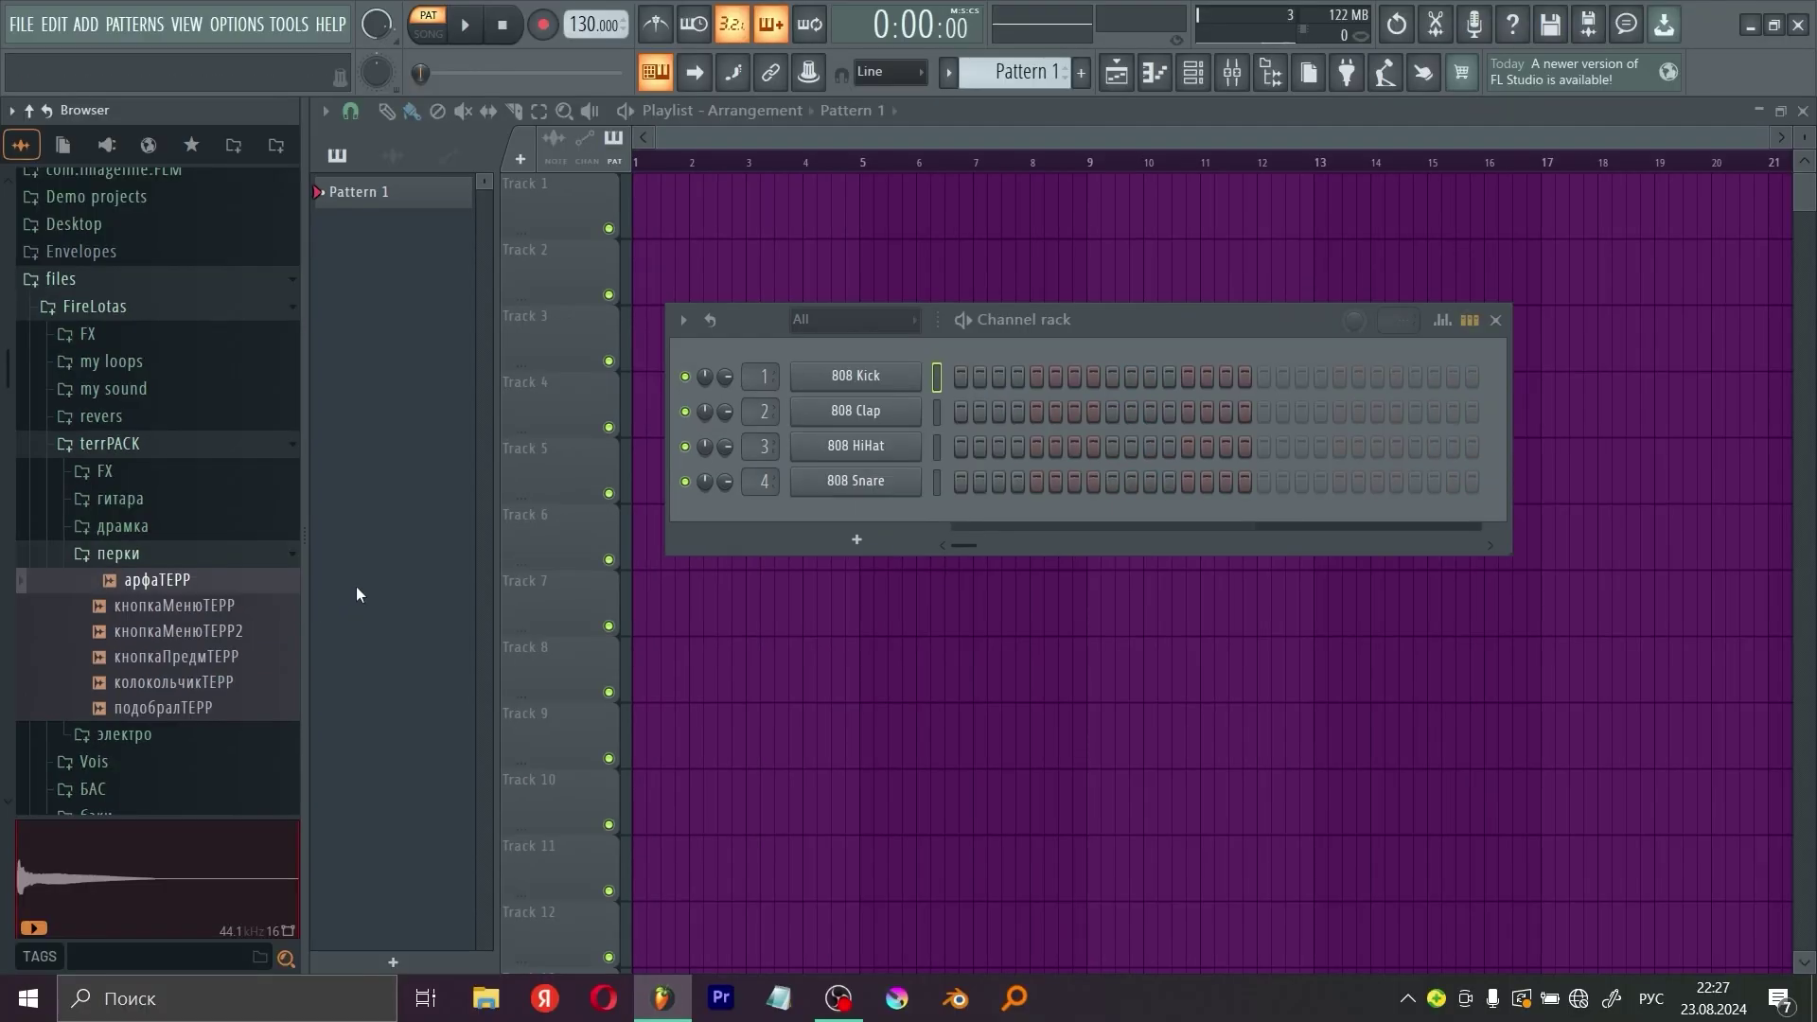
key(Down)
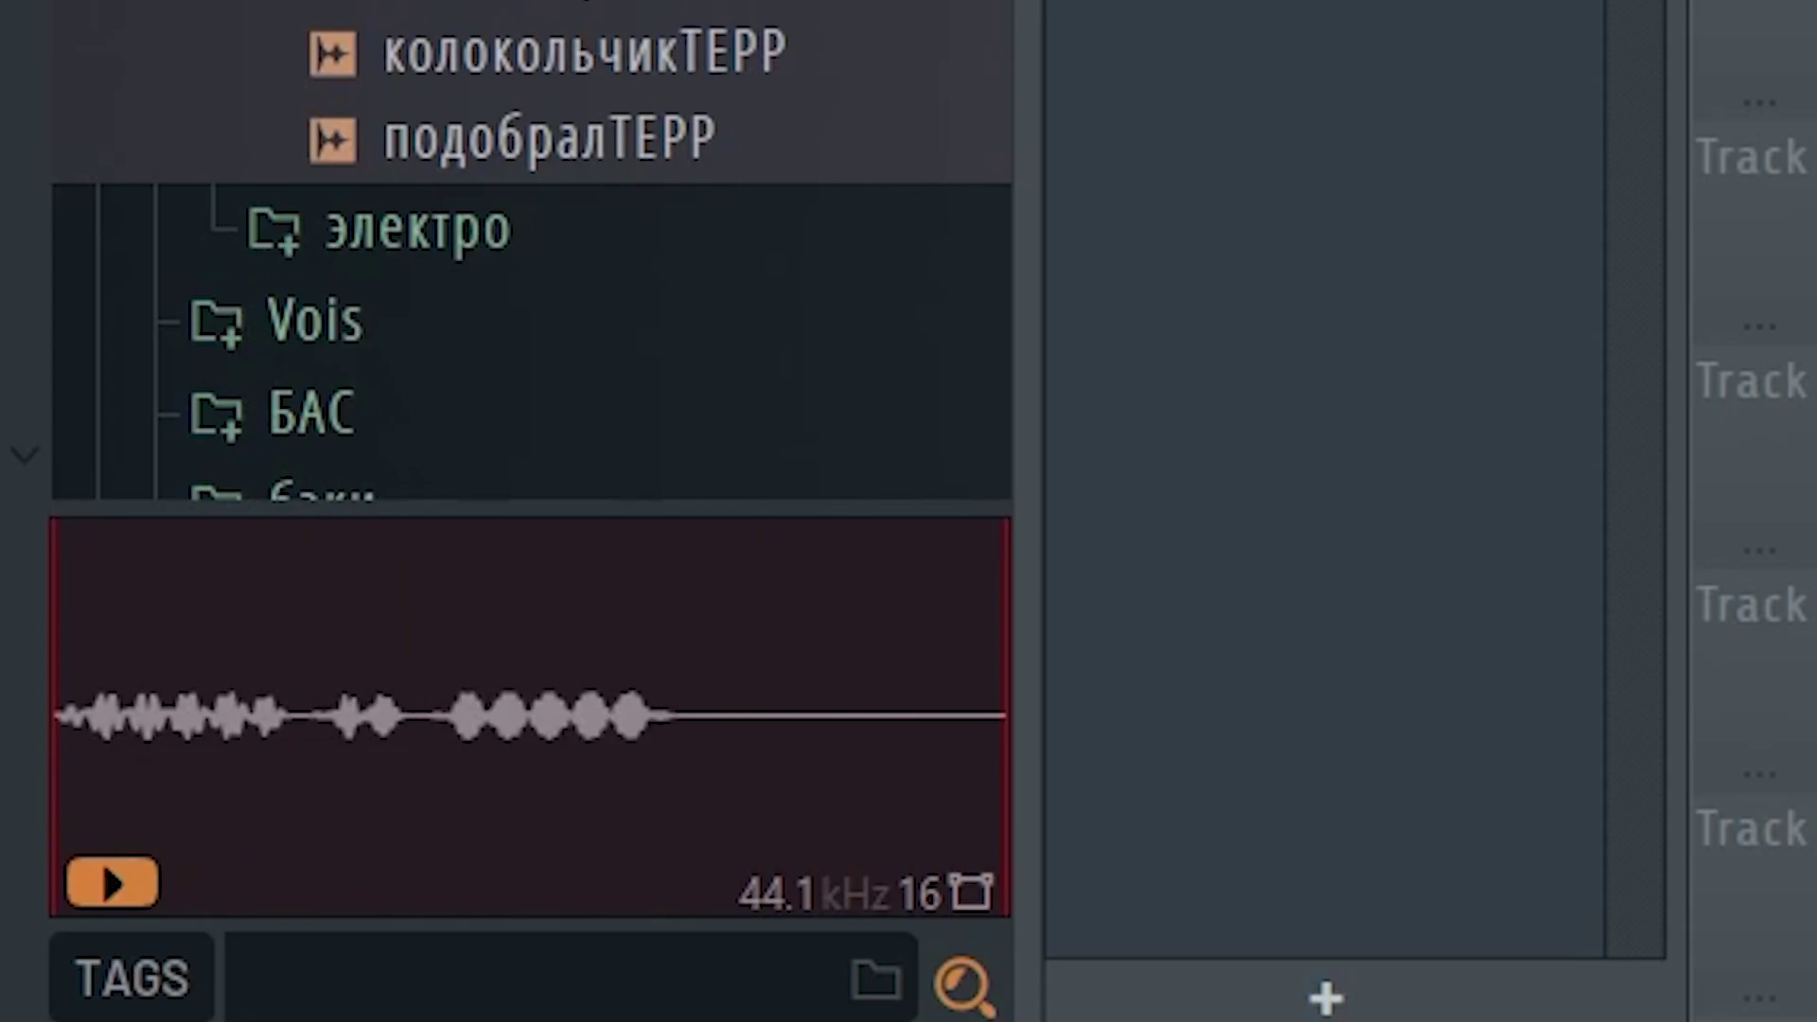
key(Down)
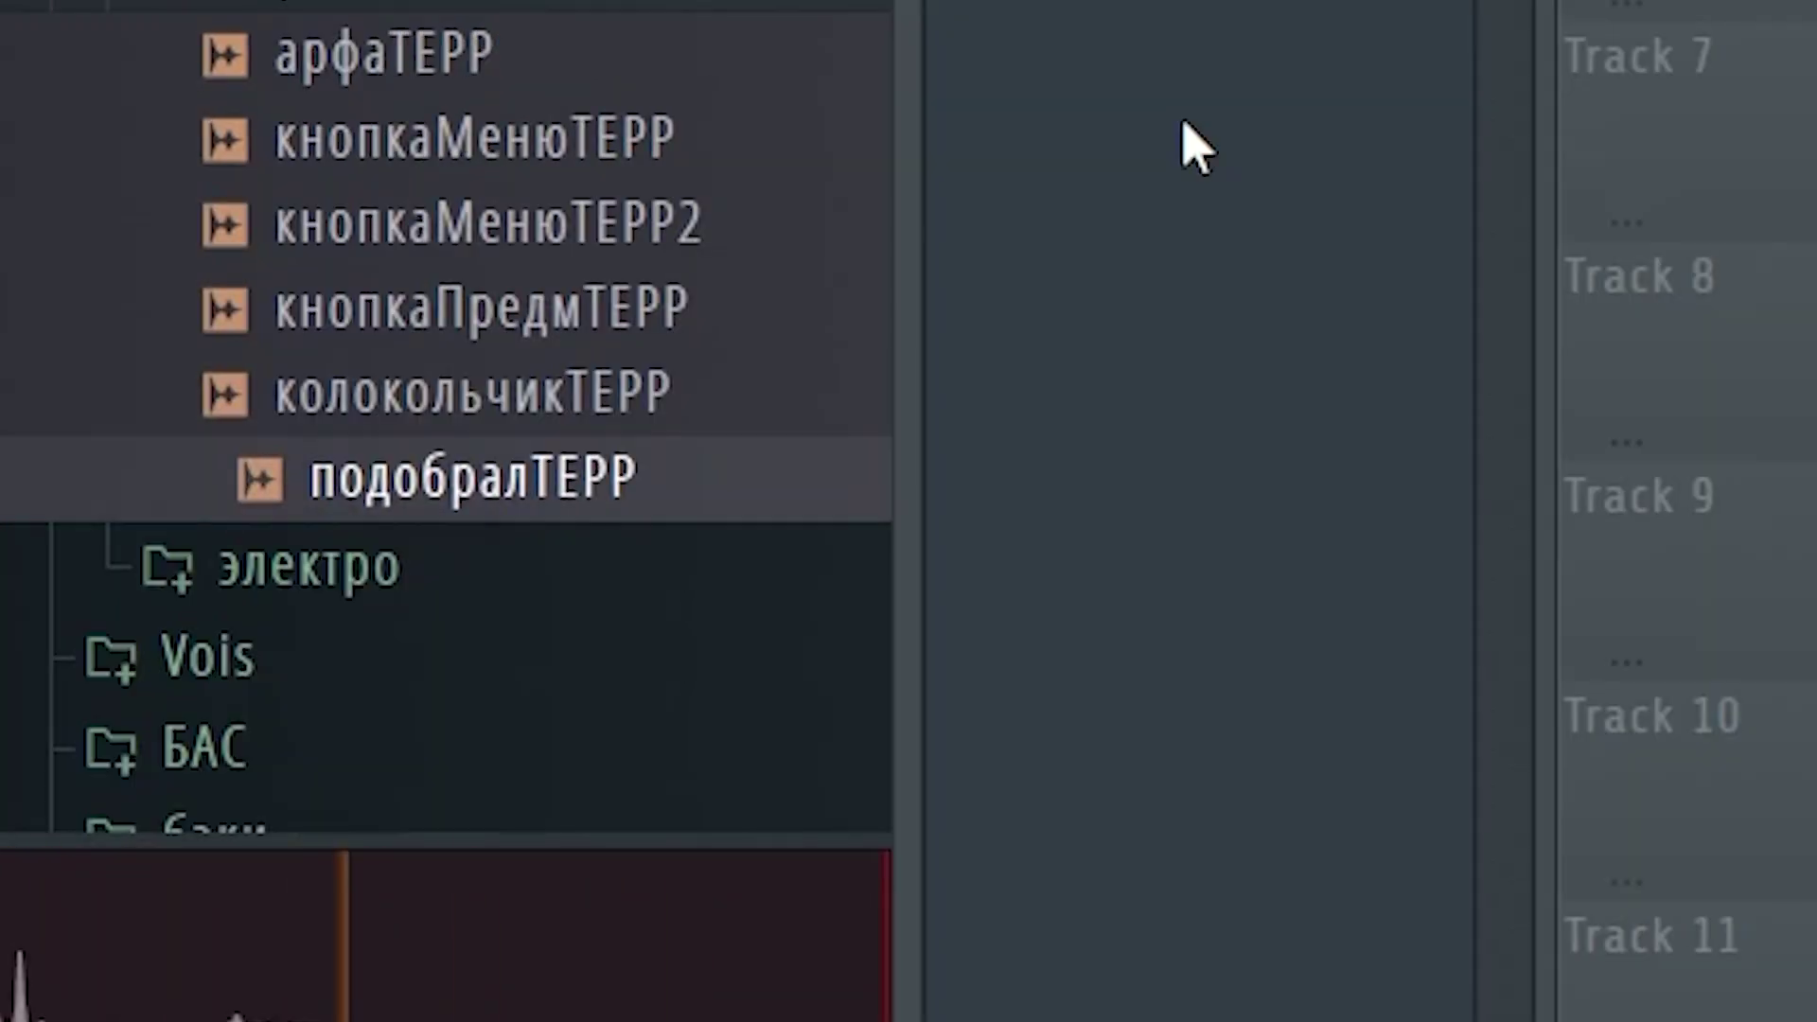
Step: Audition the samples in the электро folder of terrPACK, from электро to электро4
click(623, 237)
drag(573, 279, 909, 195)
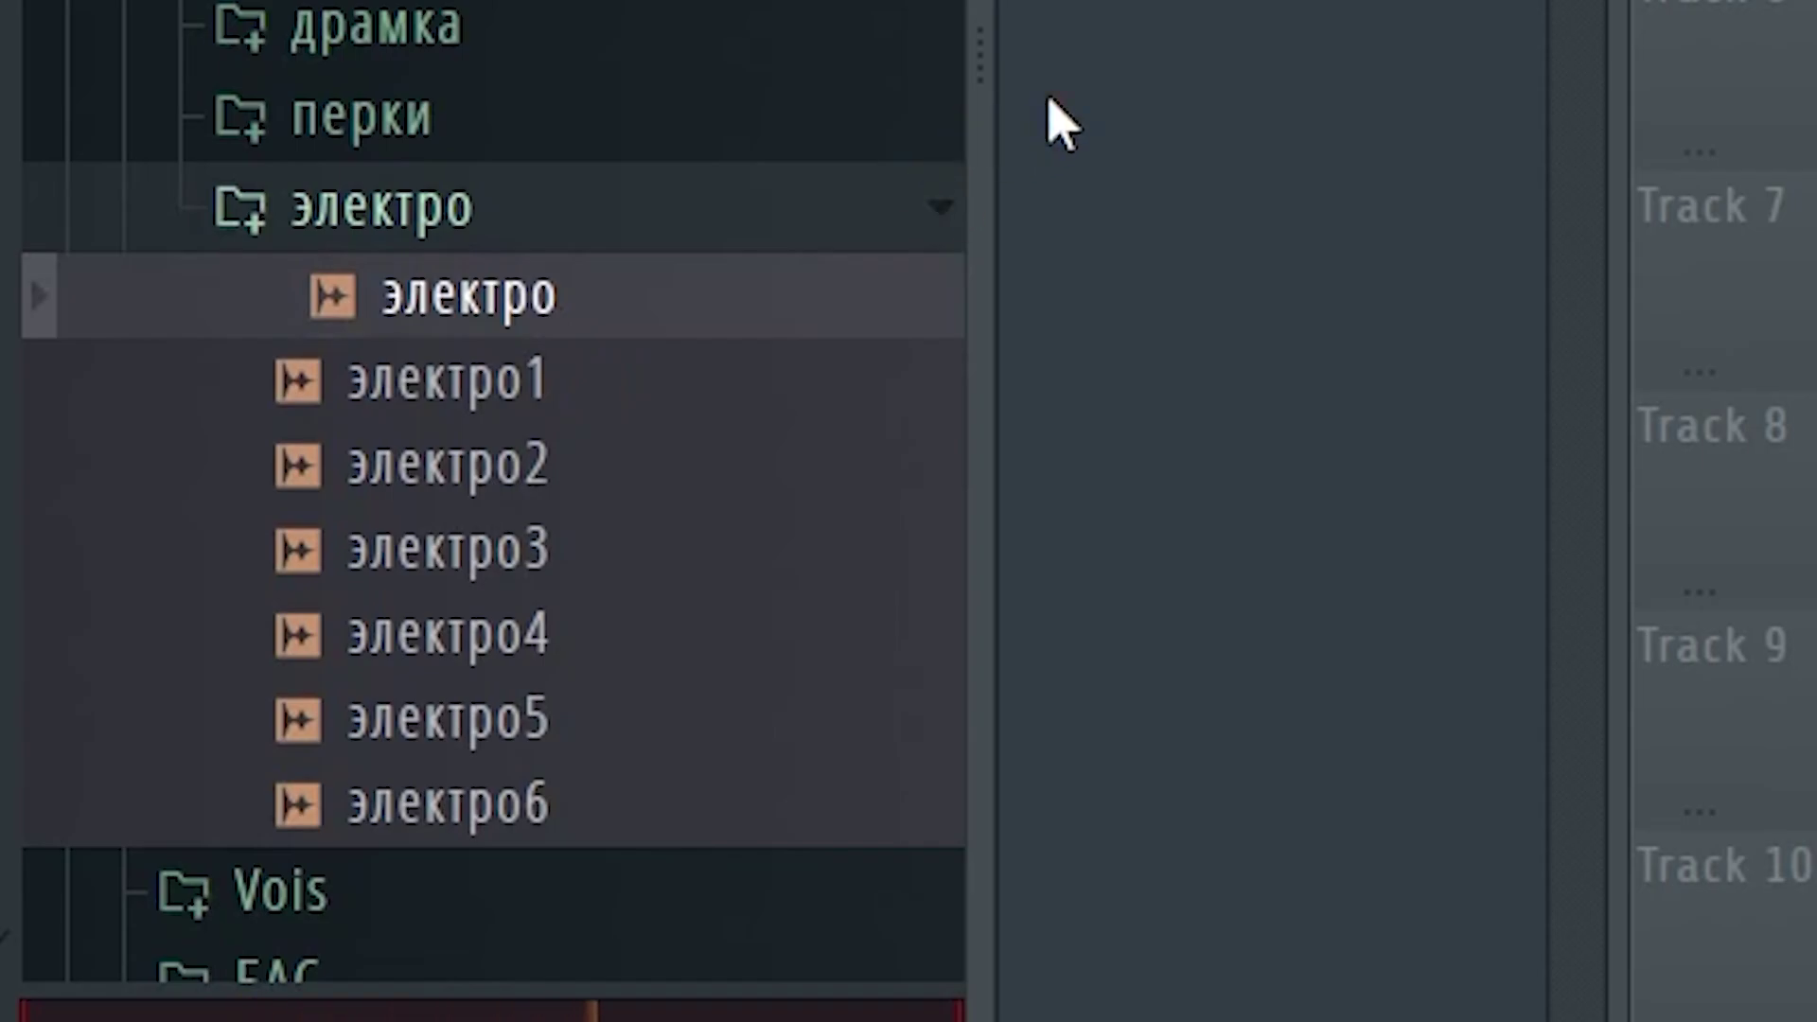
key(Down)
key(Down)
key(Down)
key(Down)
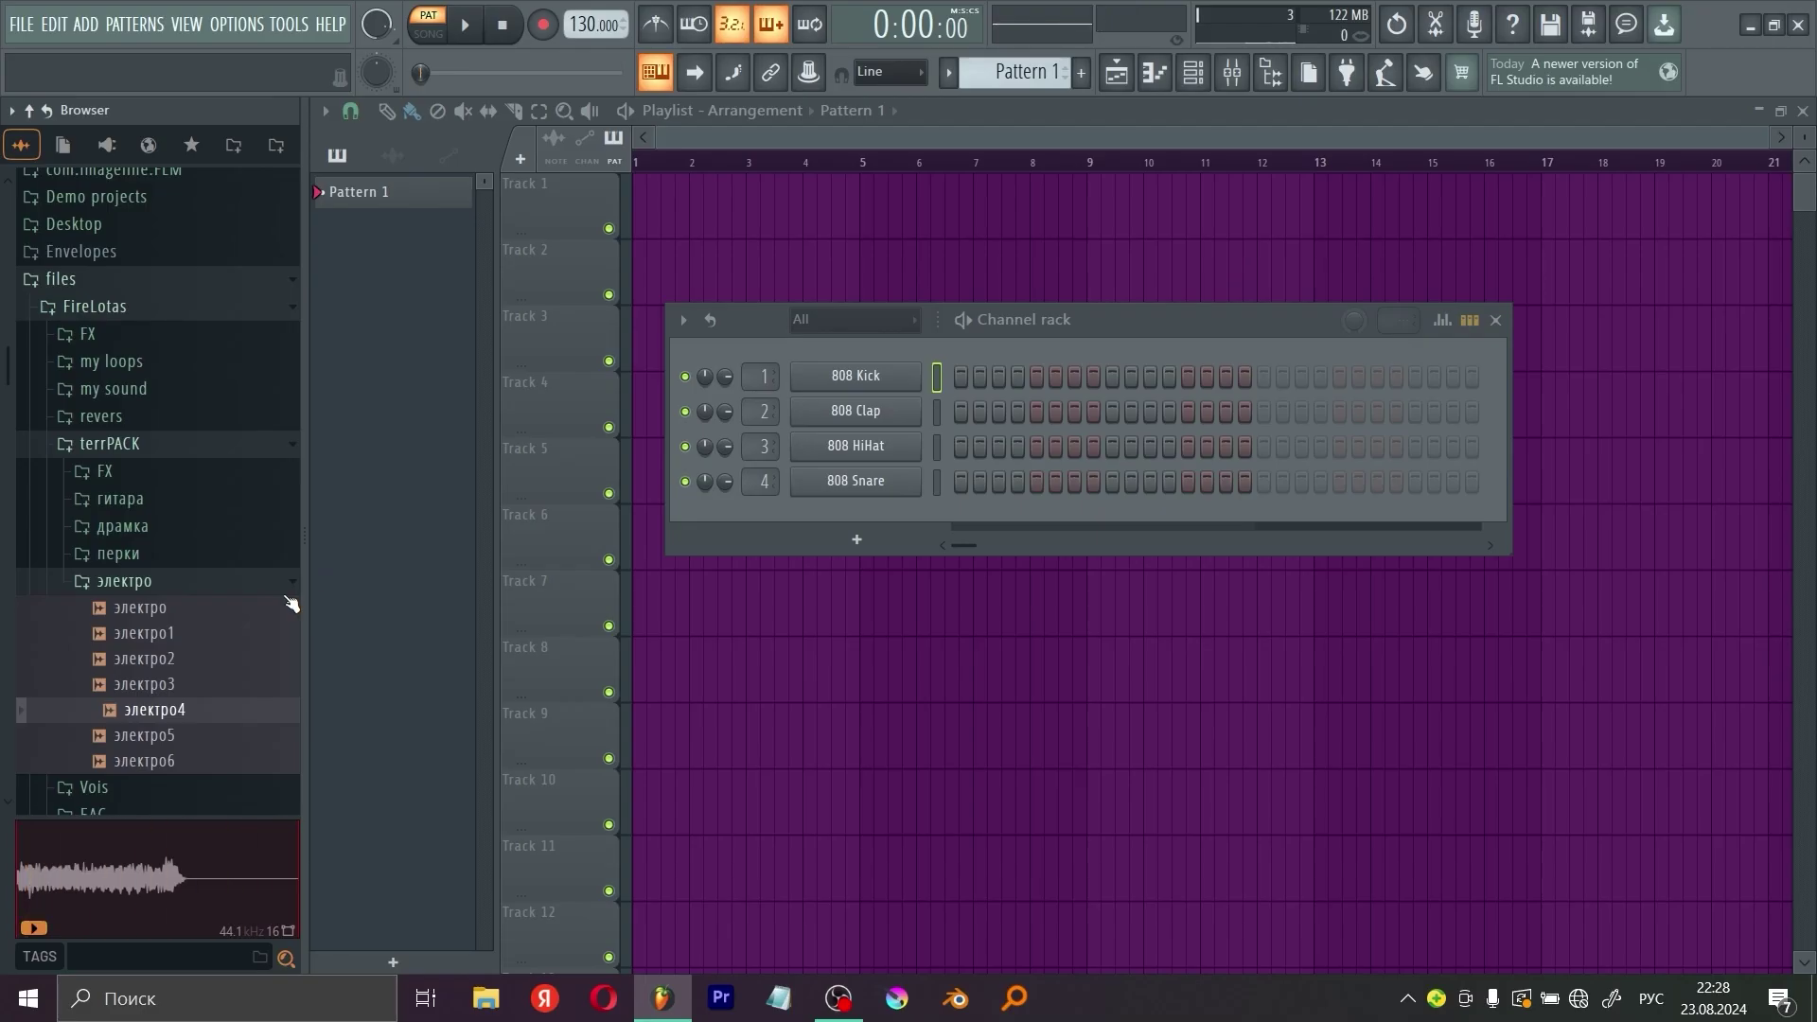
Step: Audition the добываюблокиТЕРР sample in terrPACK's FX folder, and collapse the folder again
click(289, 587)
click(104, 471)
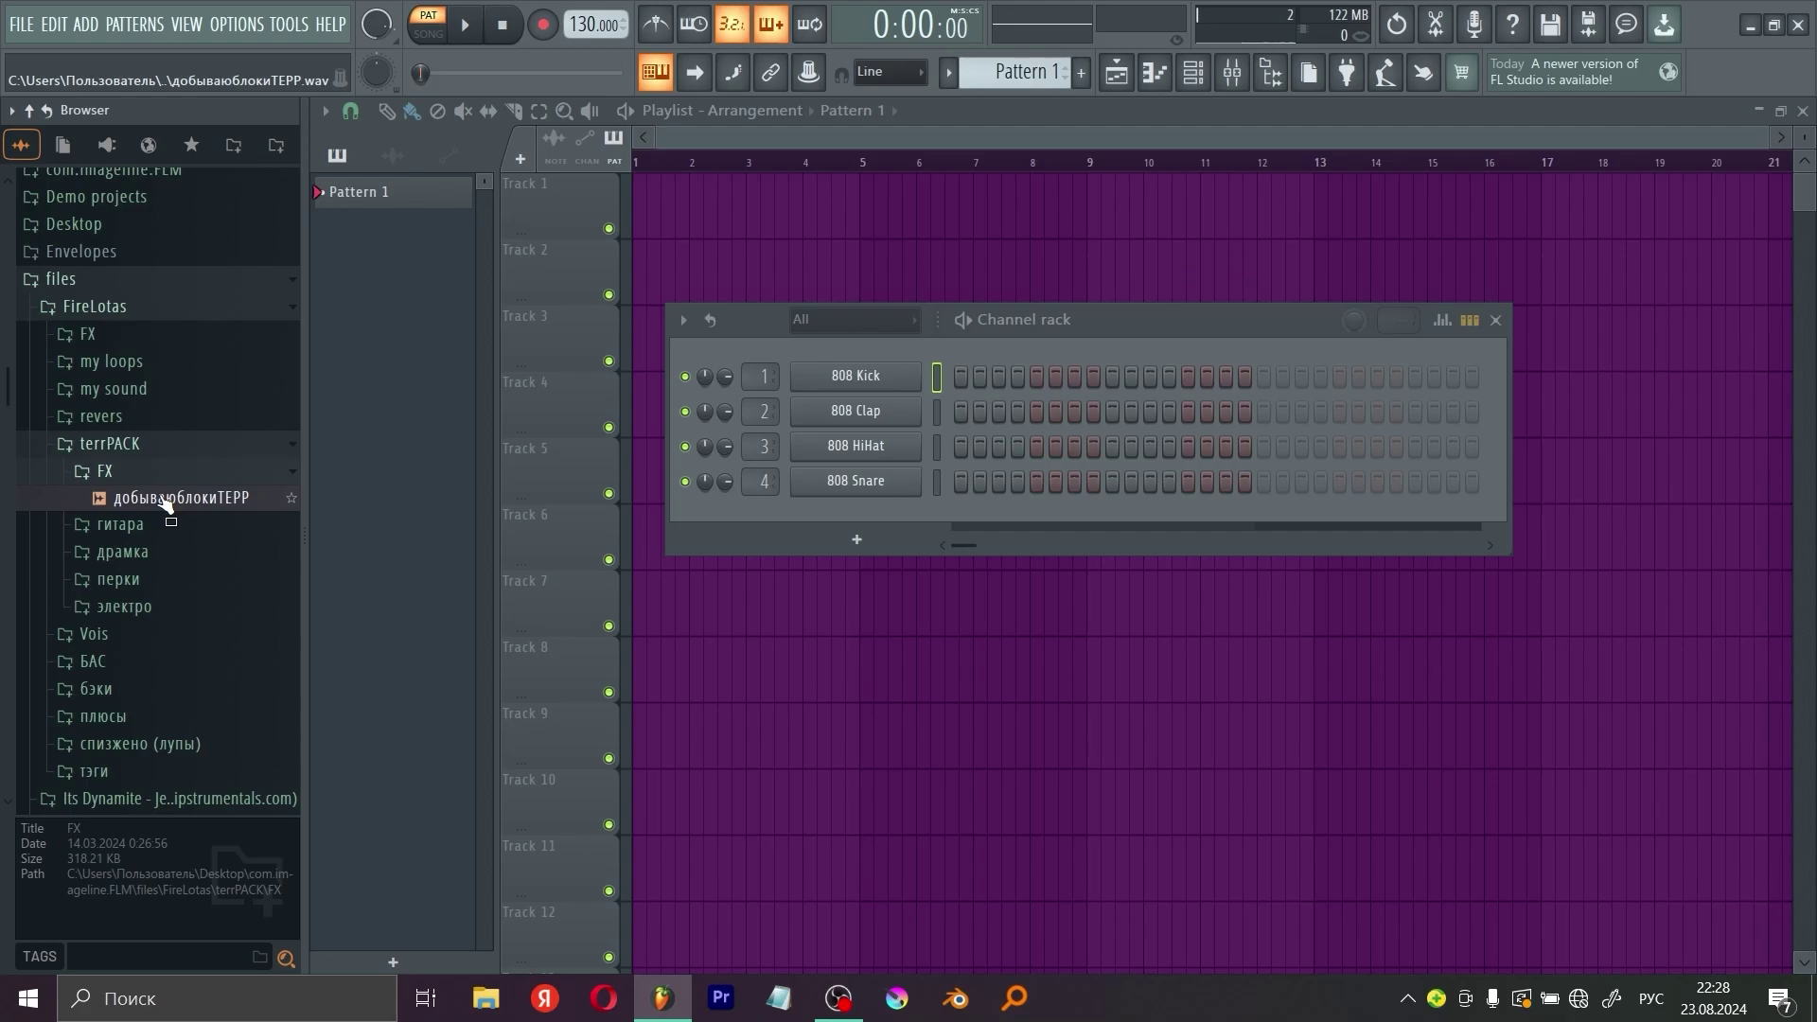
click(217, 501)
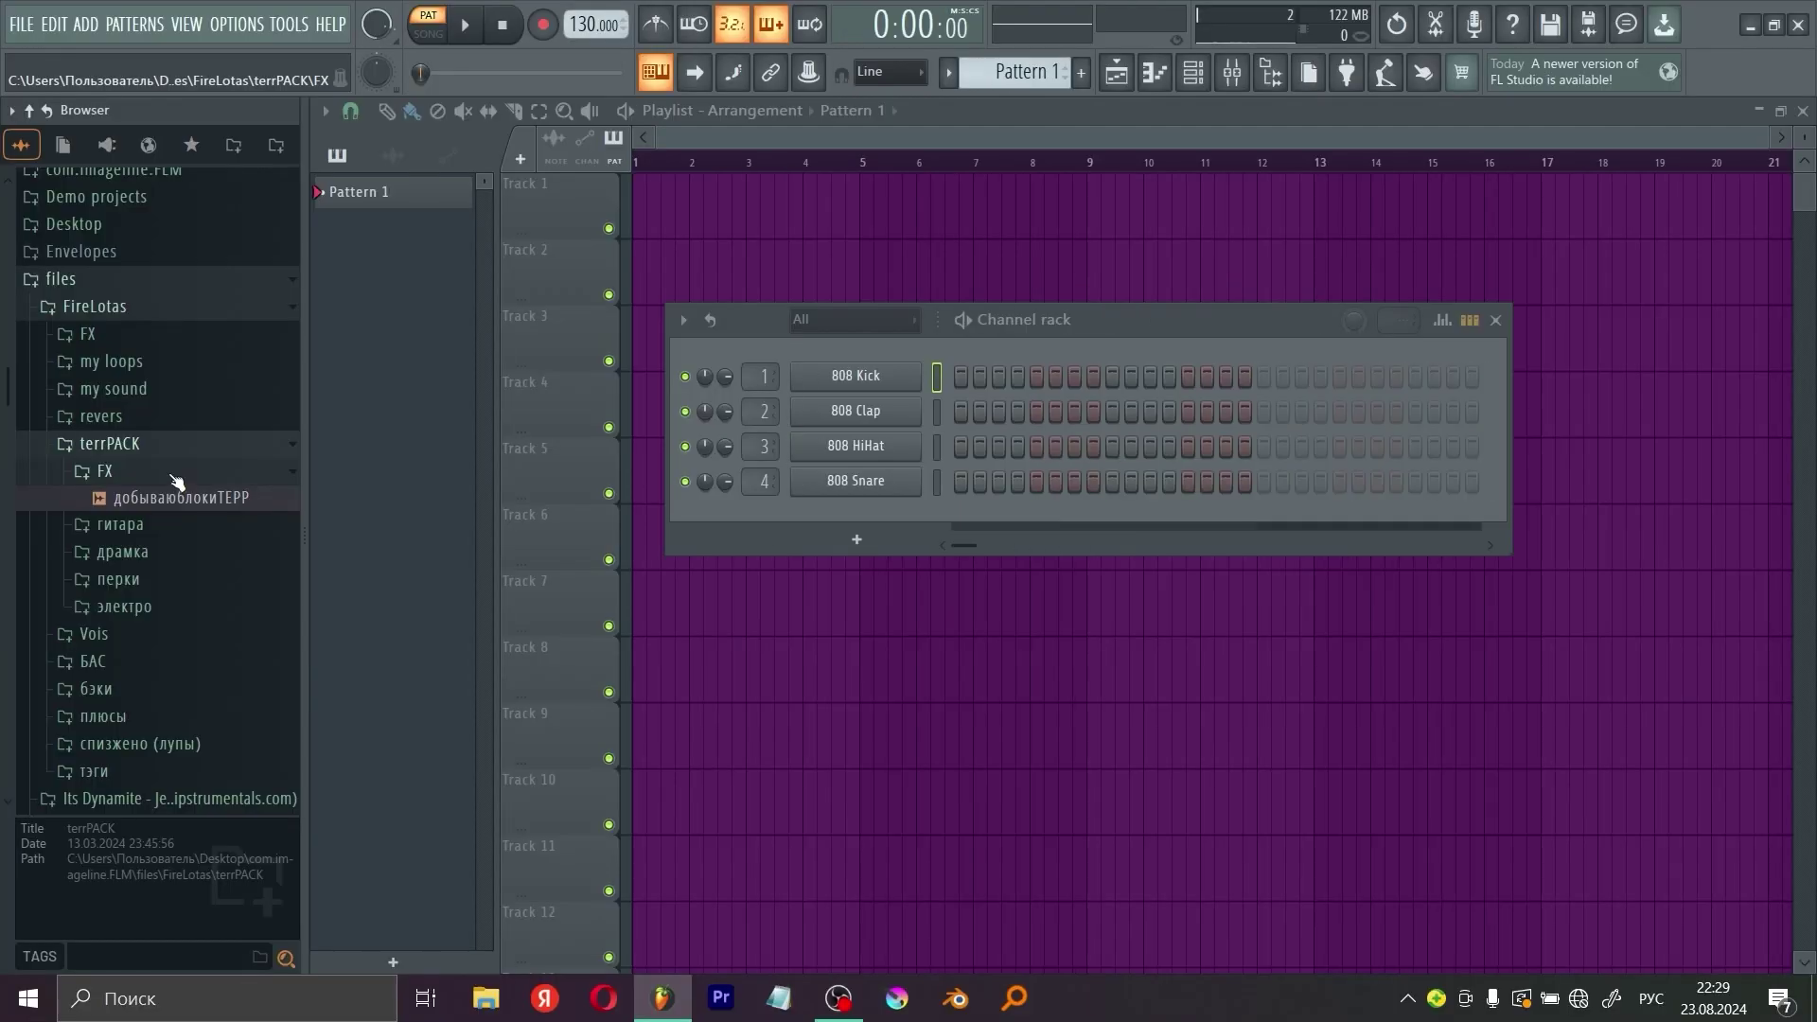
click(180, 472)
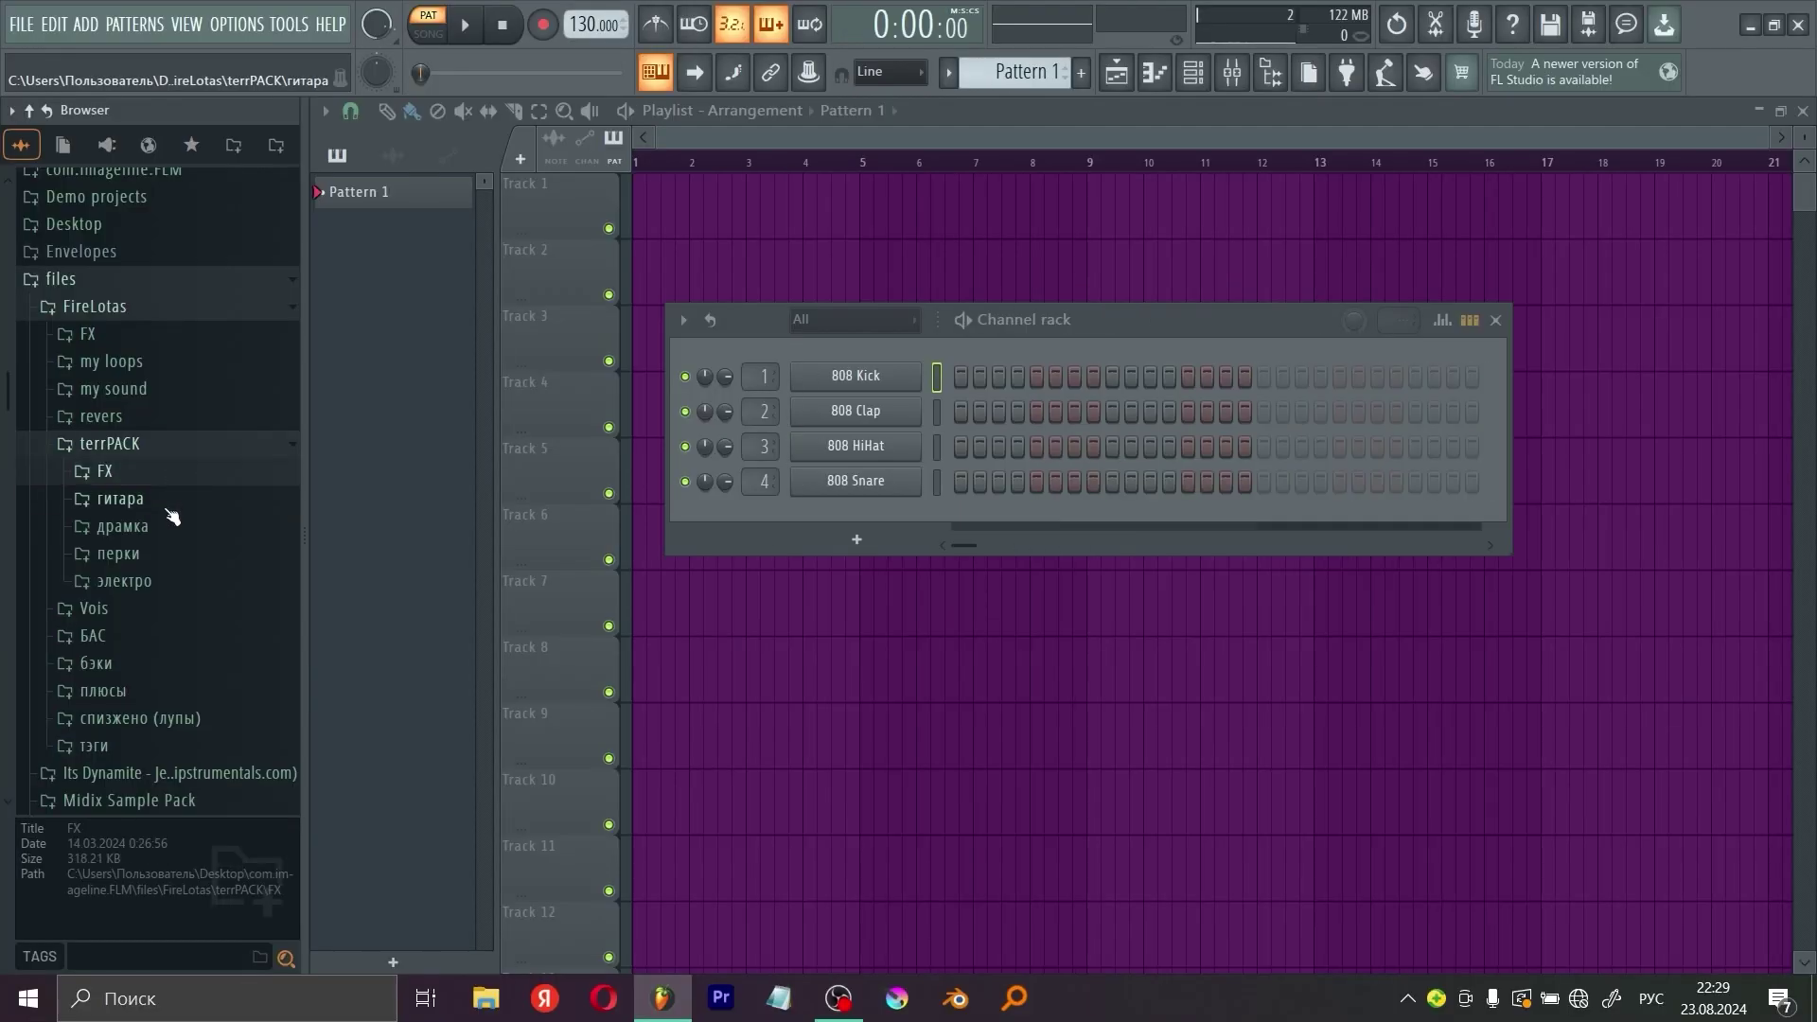
Step: Load terkick from the драмка folder into the first channel and place eight C5 notes, one per beat over two bars
click(170, 526)
drag(142, 553, 815, 382)
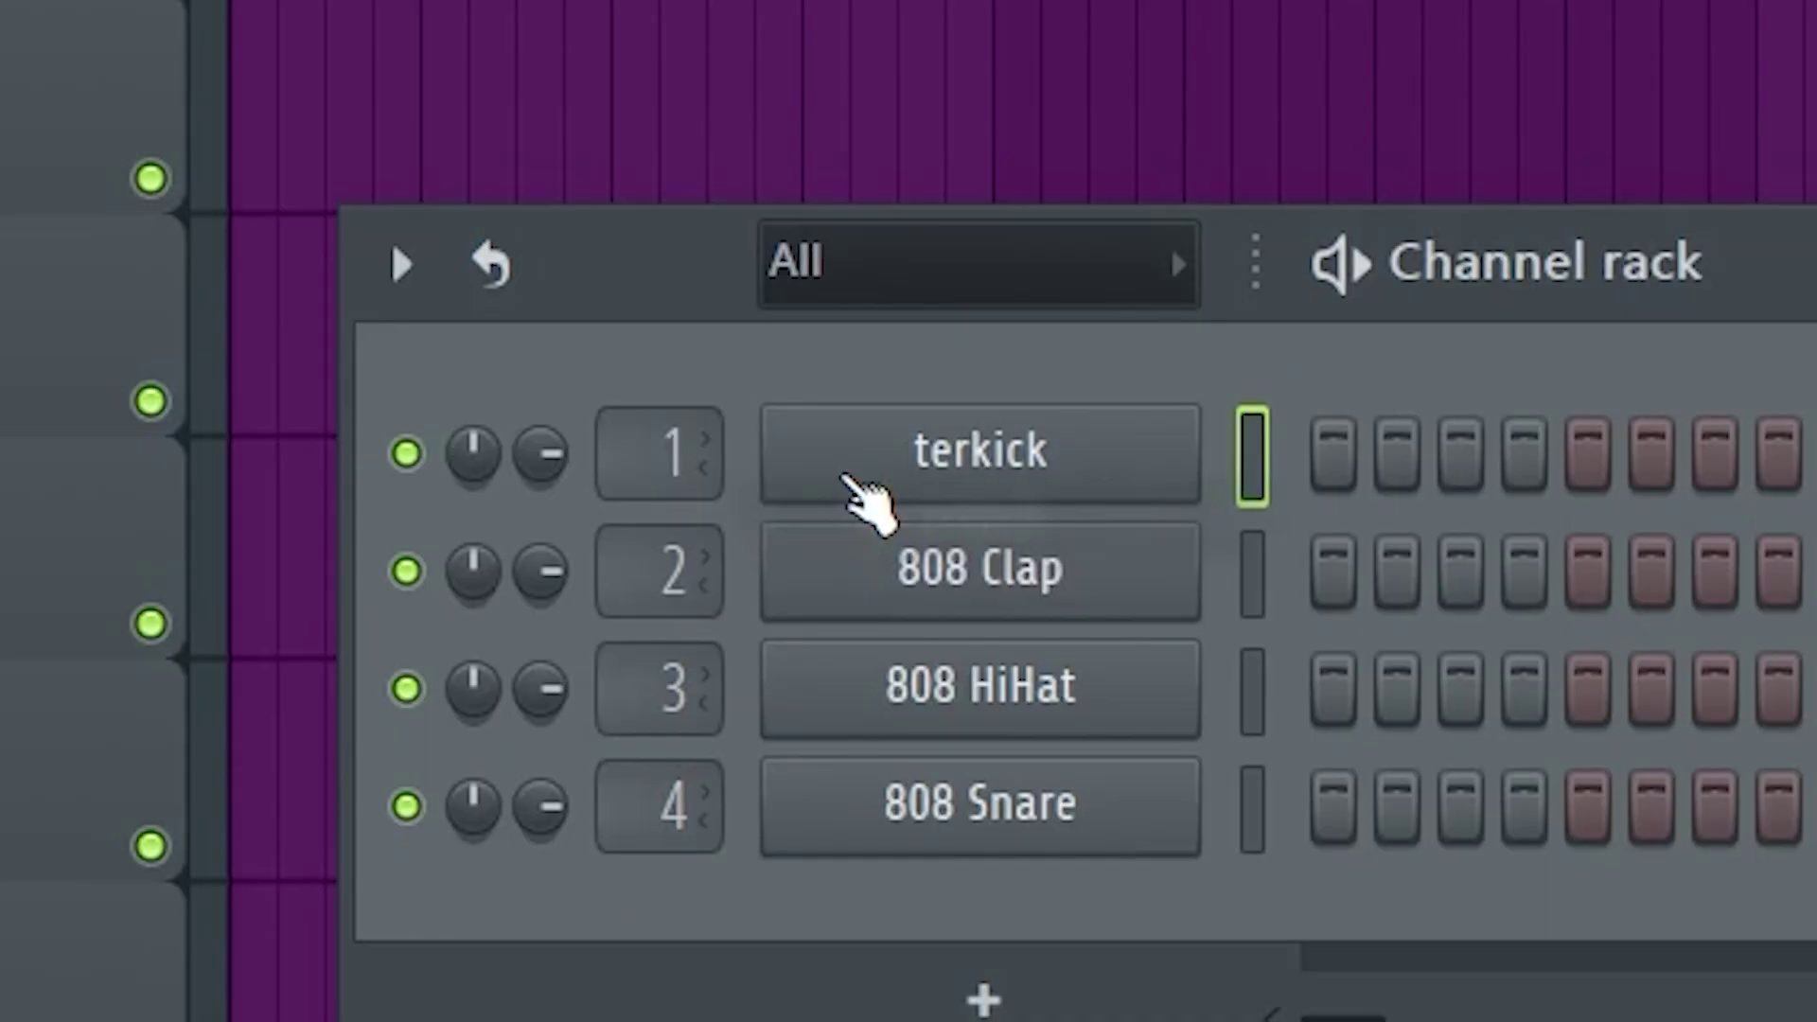
key(F7)
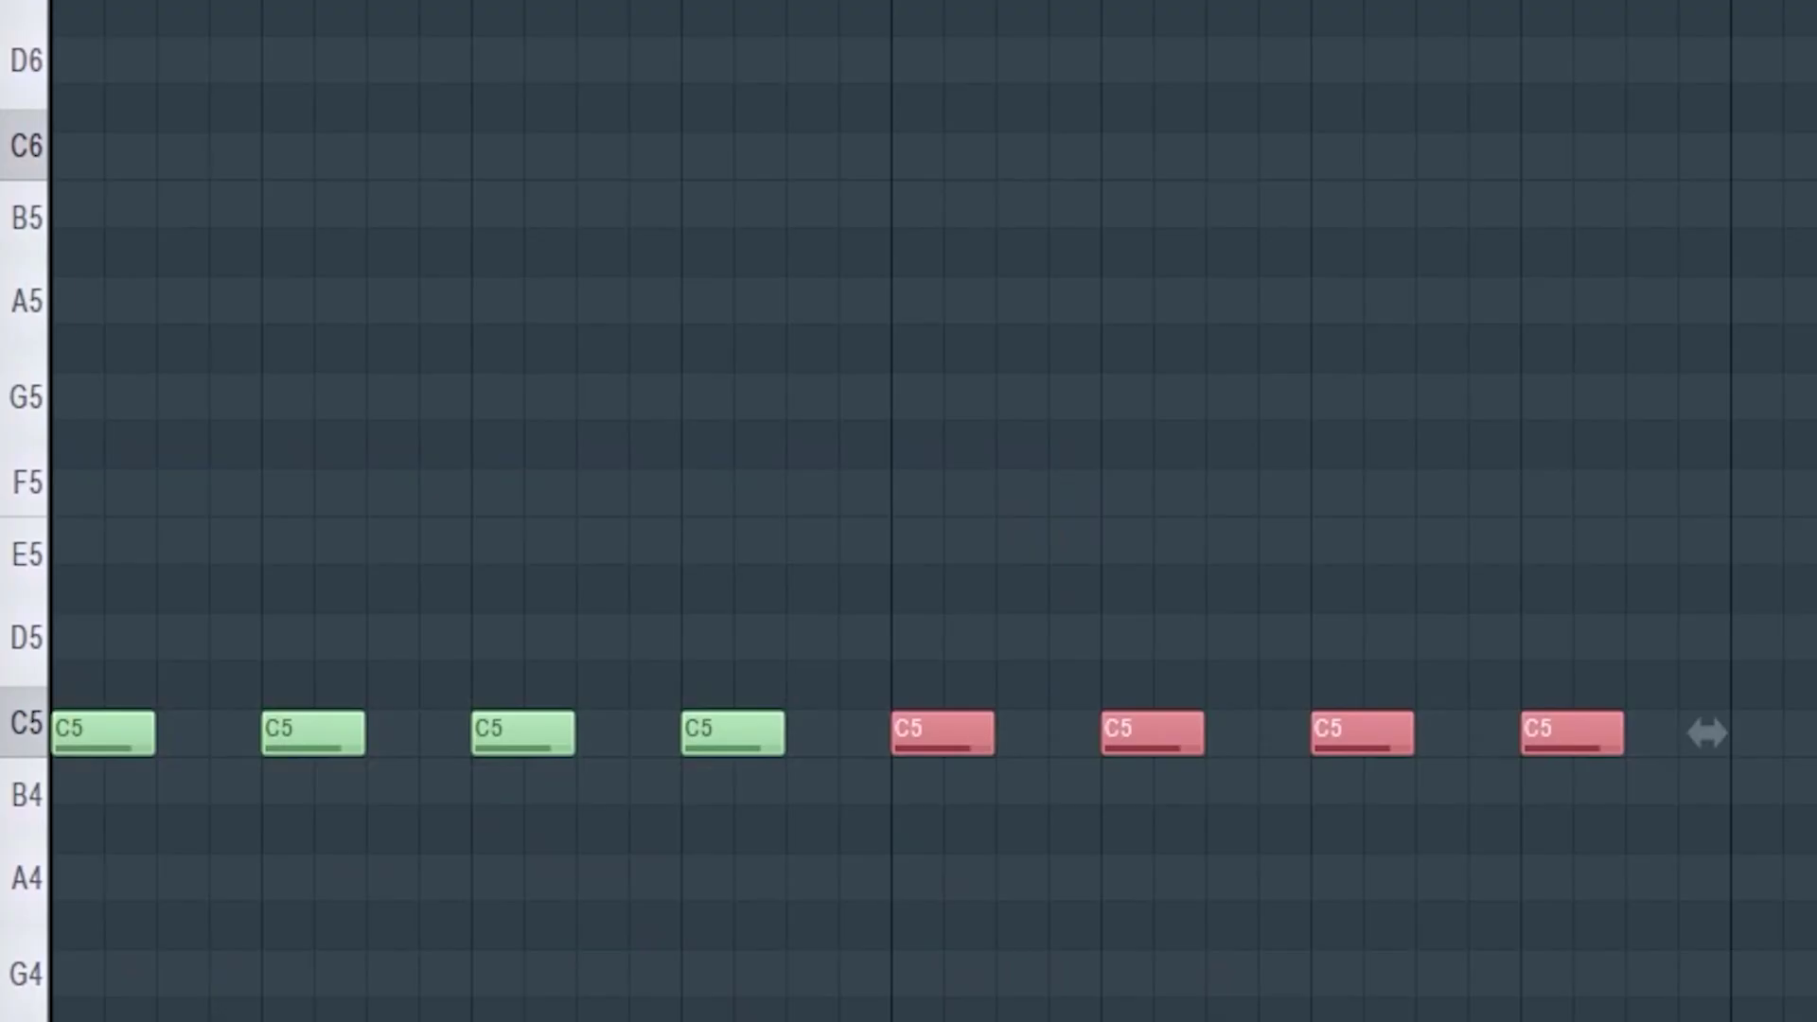
key(space)
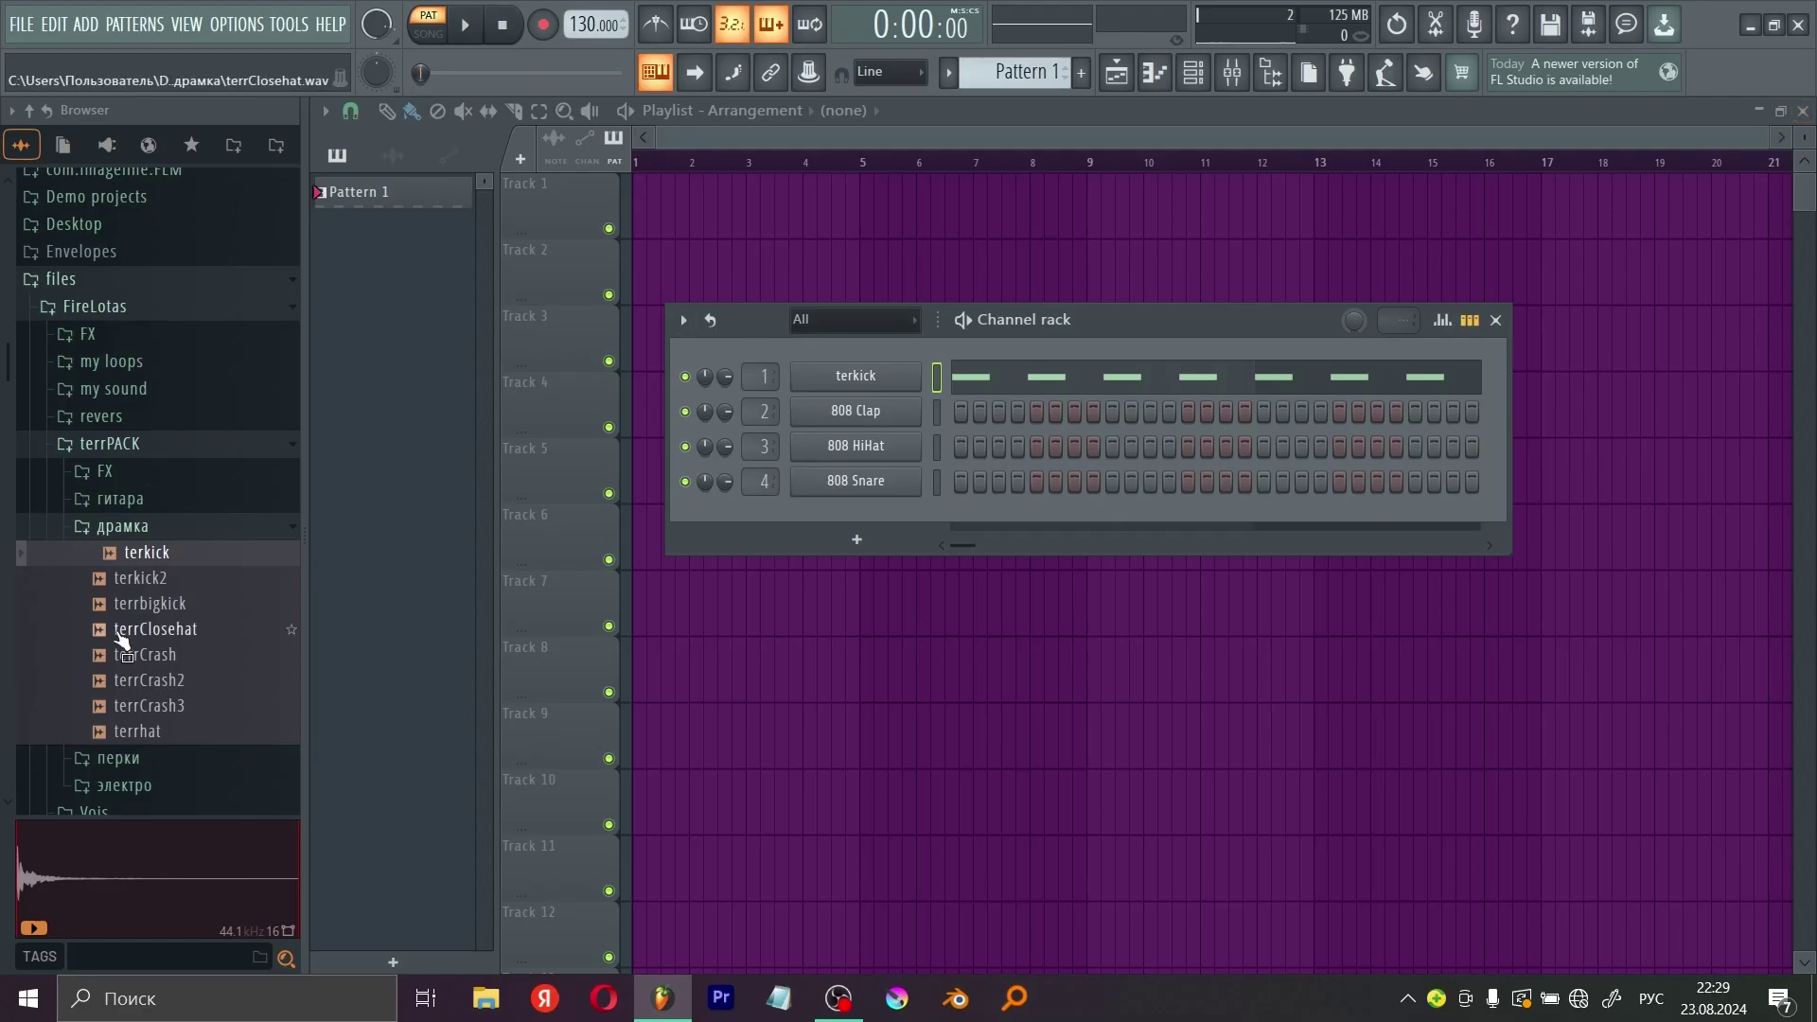
Step: Replace 808 Clap with the terrhat sample and place four C5 notes, one on every second kick hit
drag(161, 732, 889, 410)
right_click(890, 411)
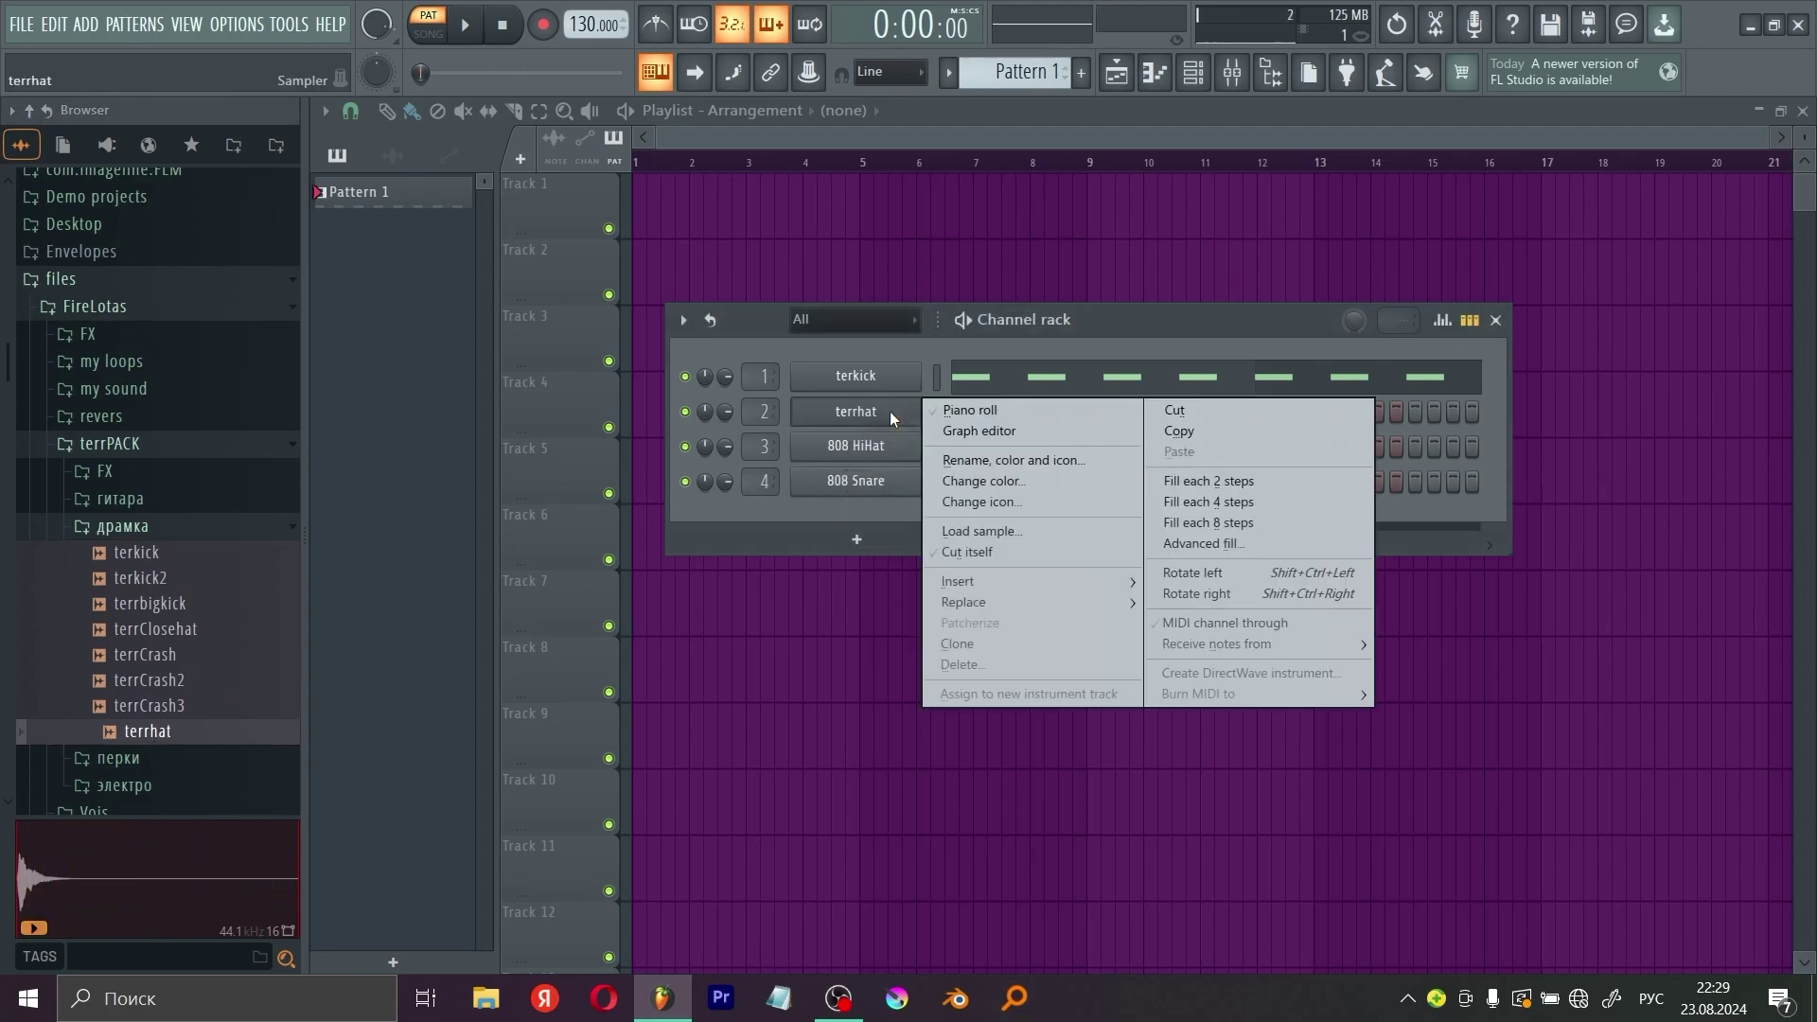
click(984, 413)
click(850, 670)
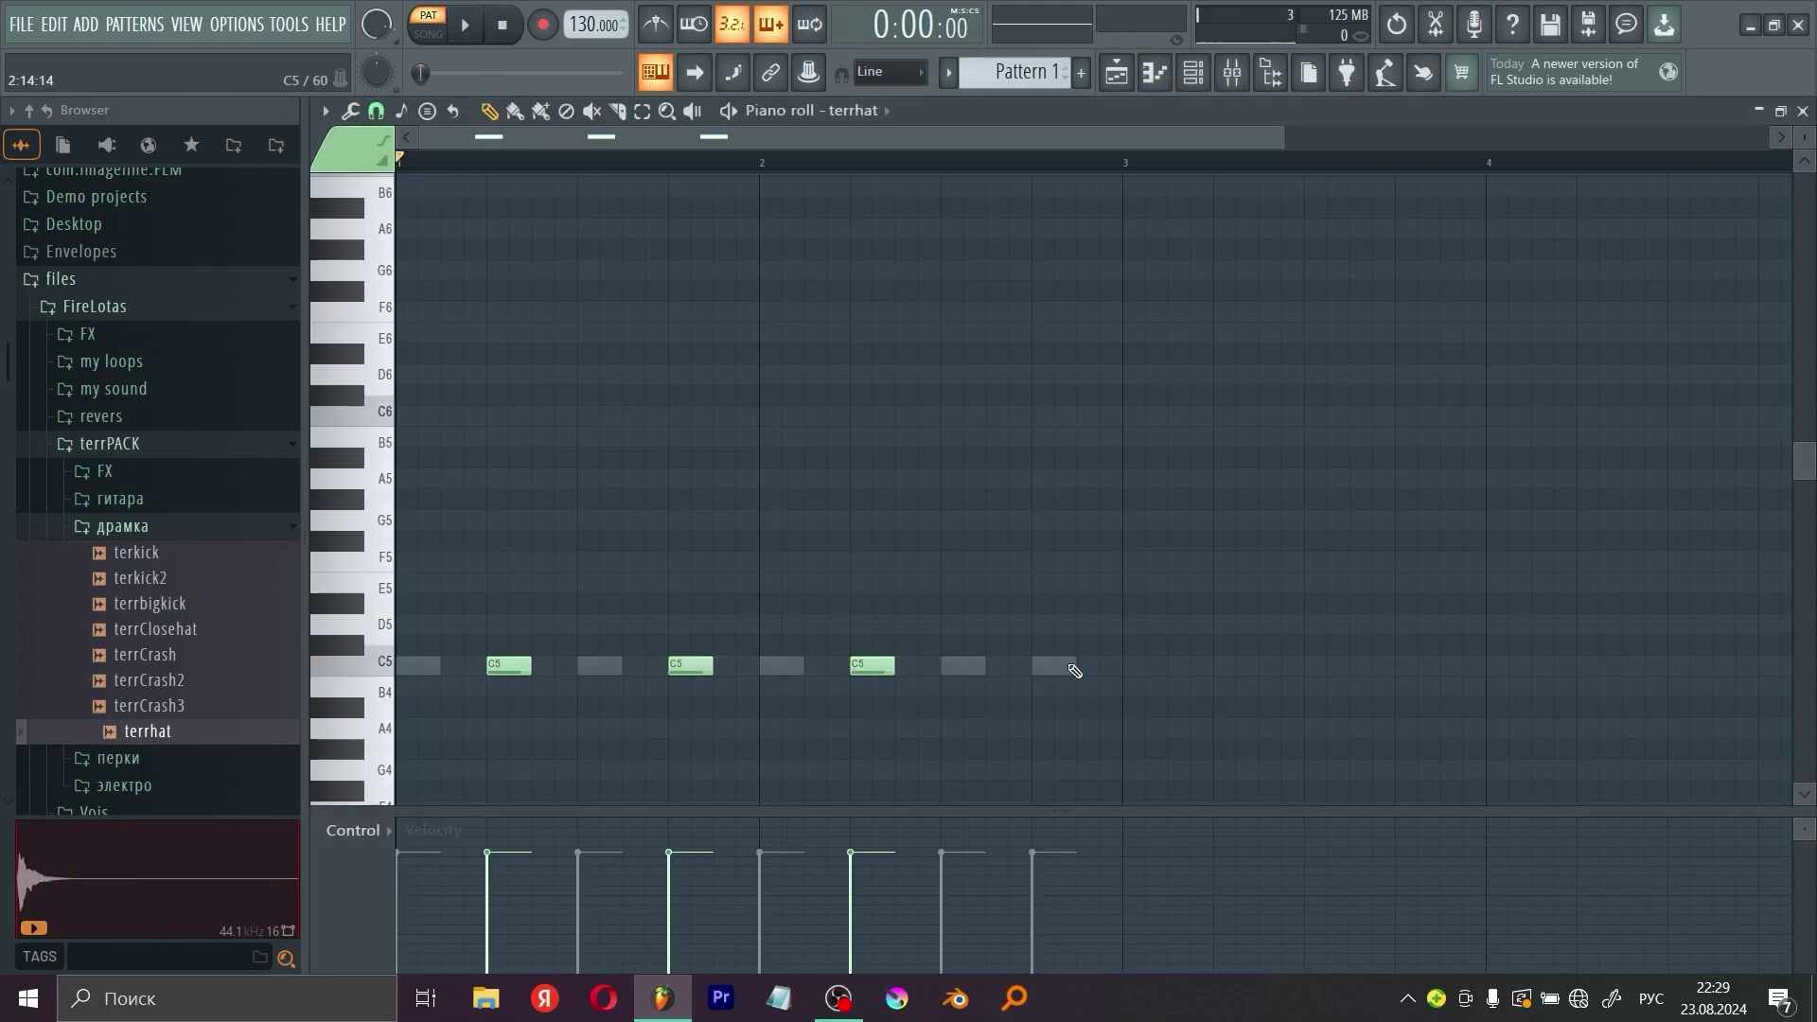
click(1036, 670)
key(space)
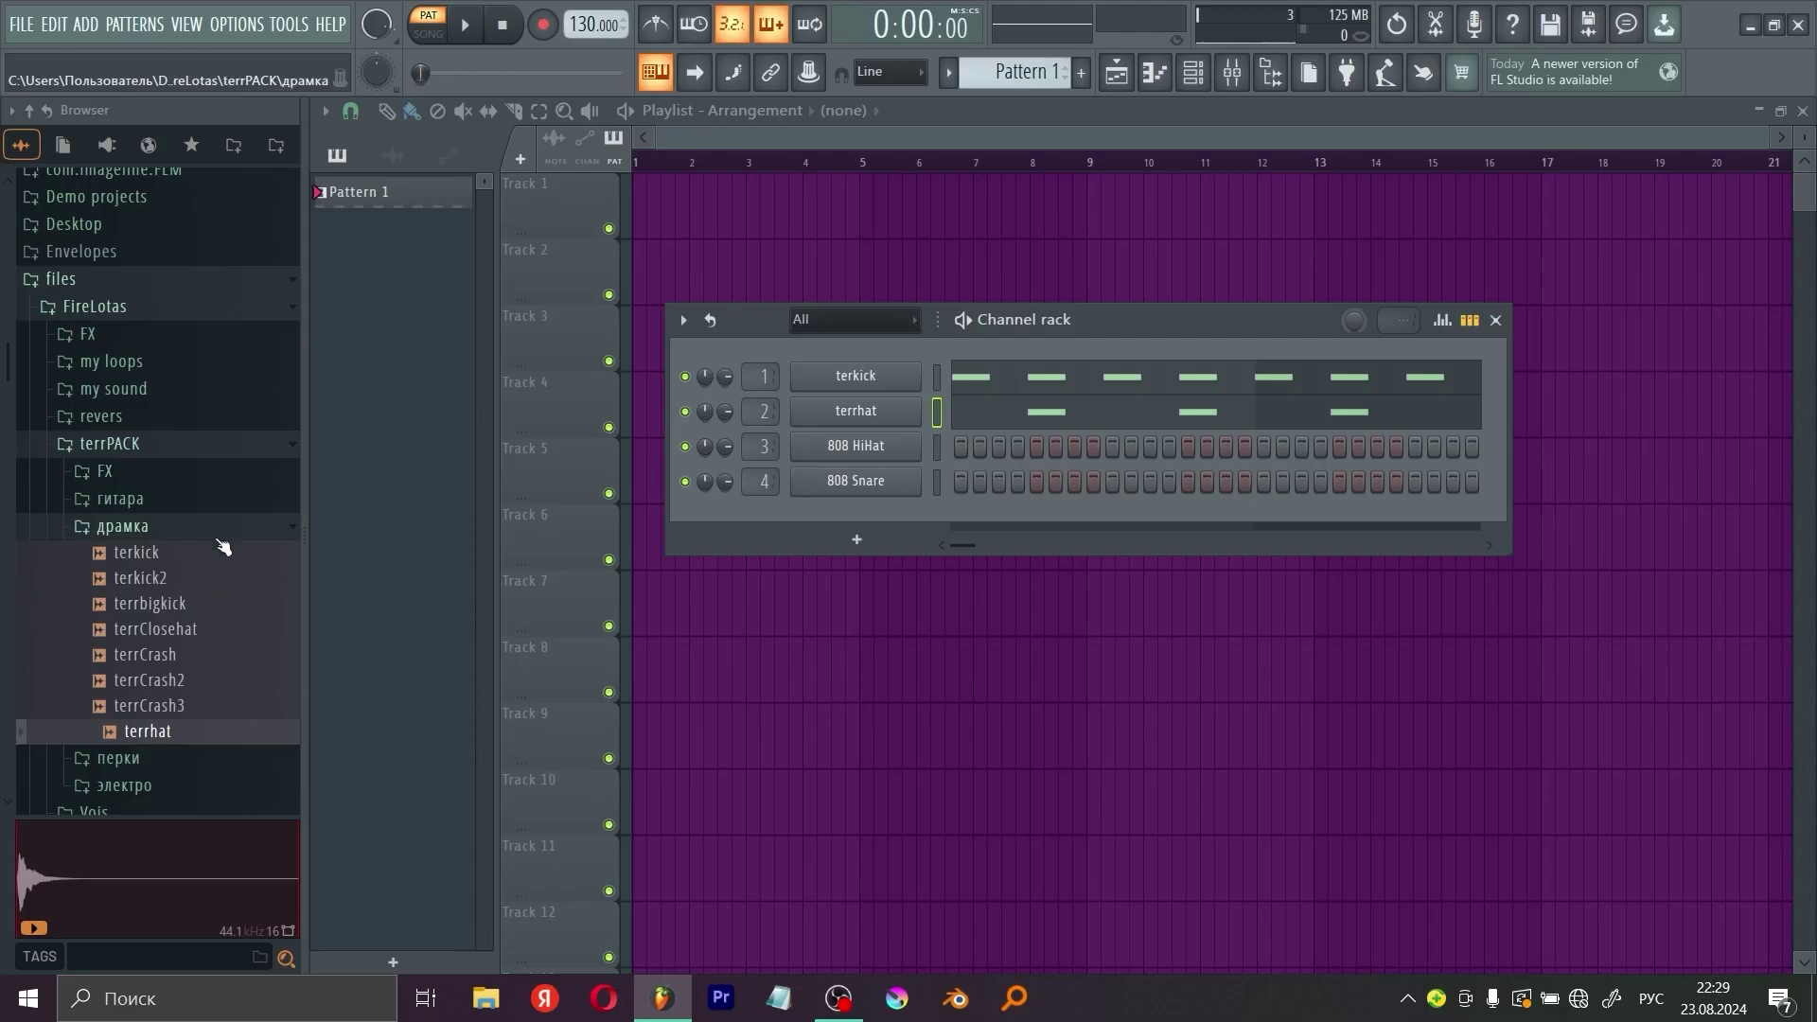
Step: Collapse the драмка folder, play the drum pattern and set the project tempo to 145 BPM
click(222, 530)
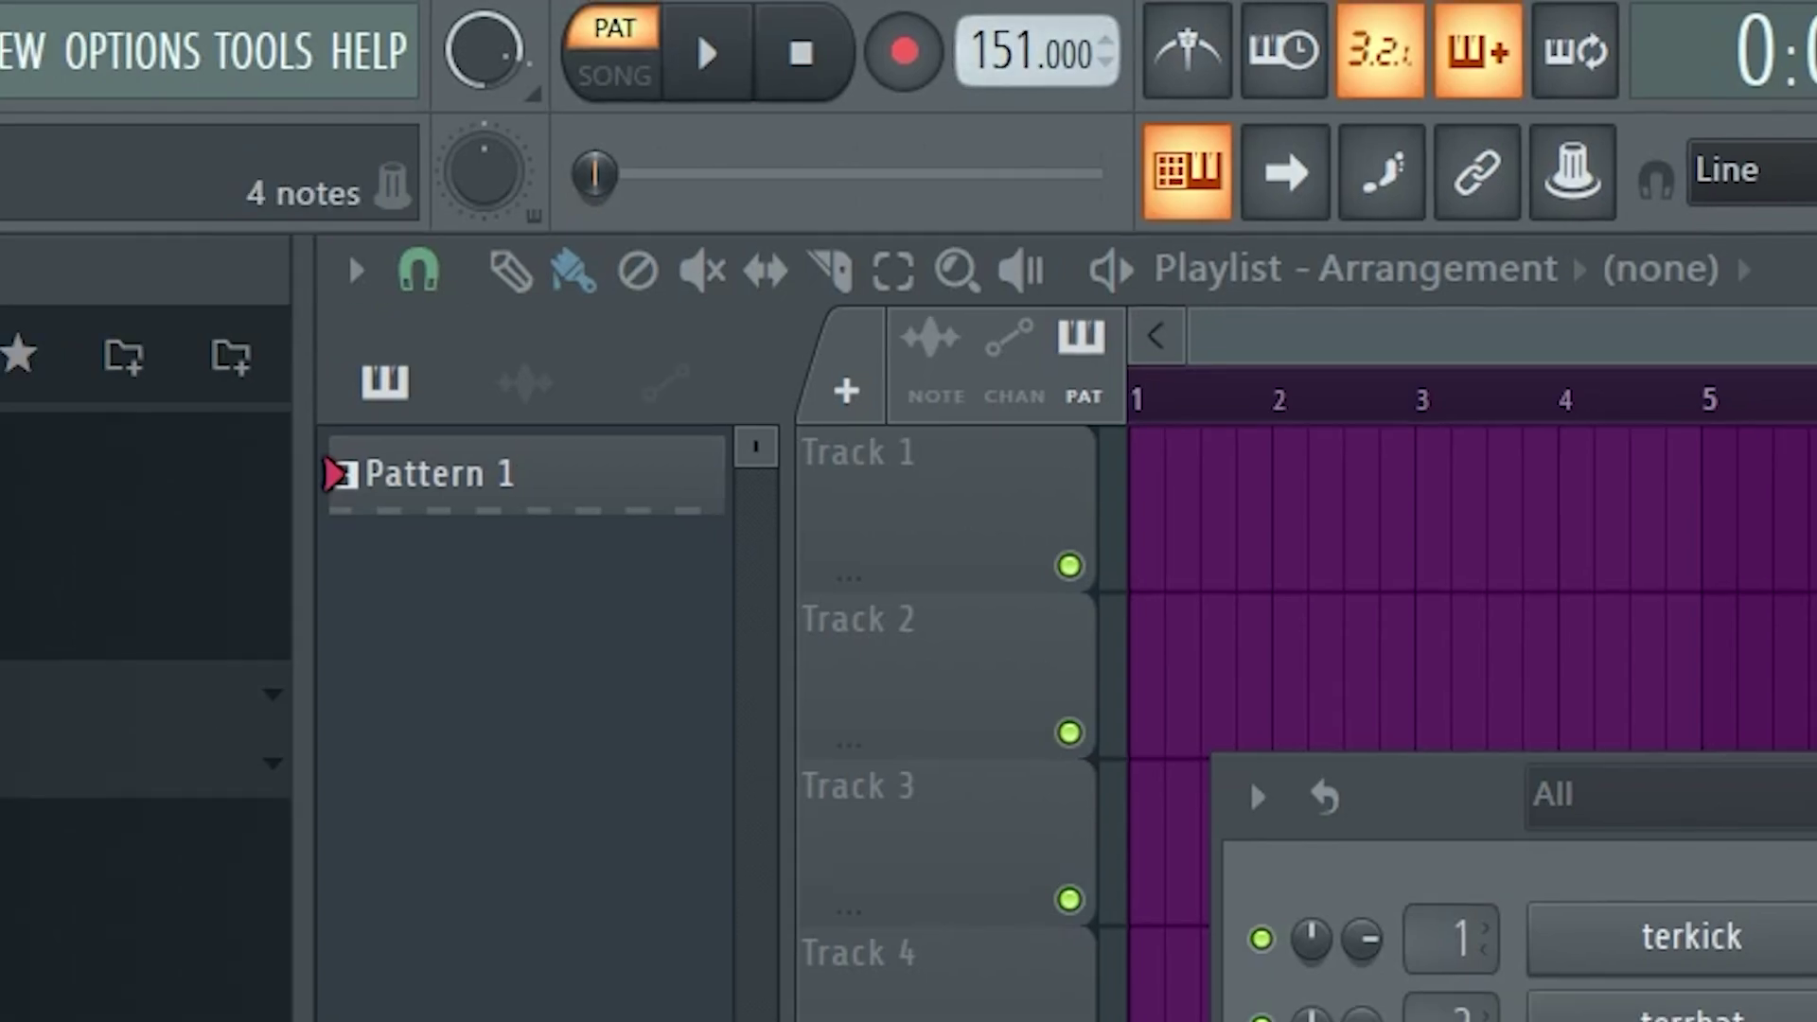
key(space)
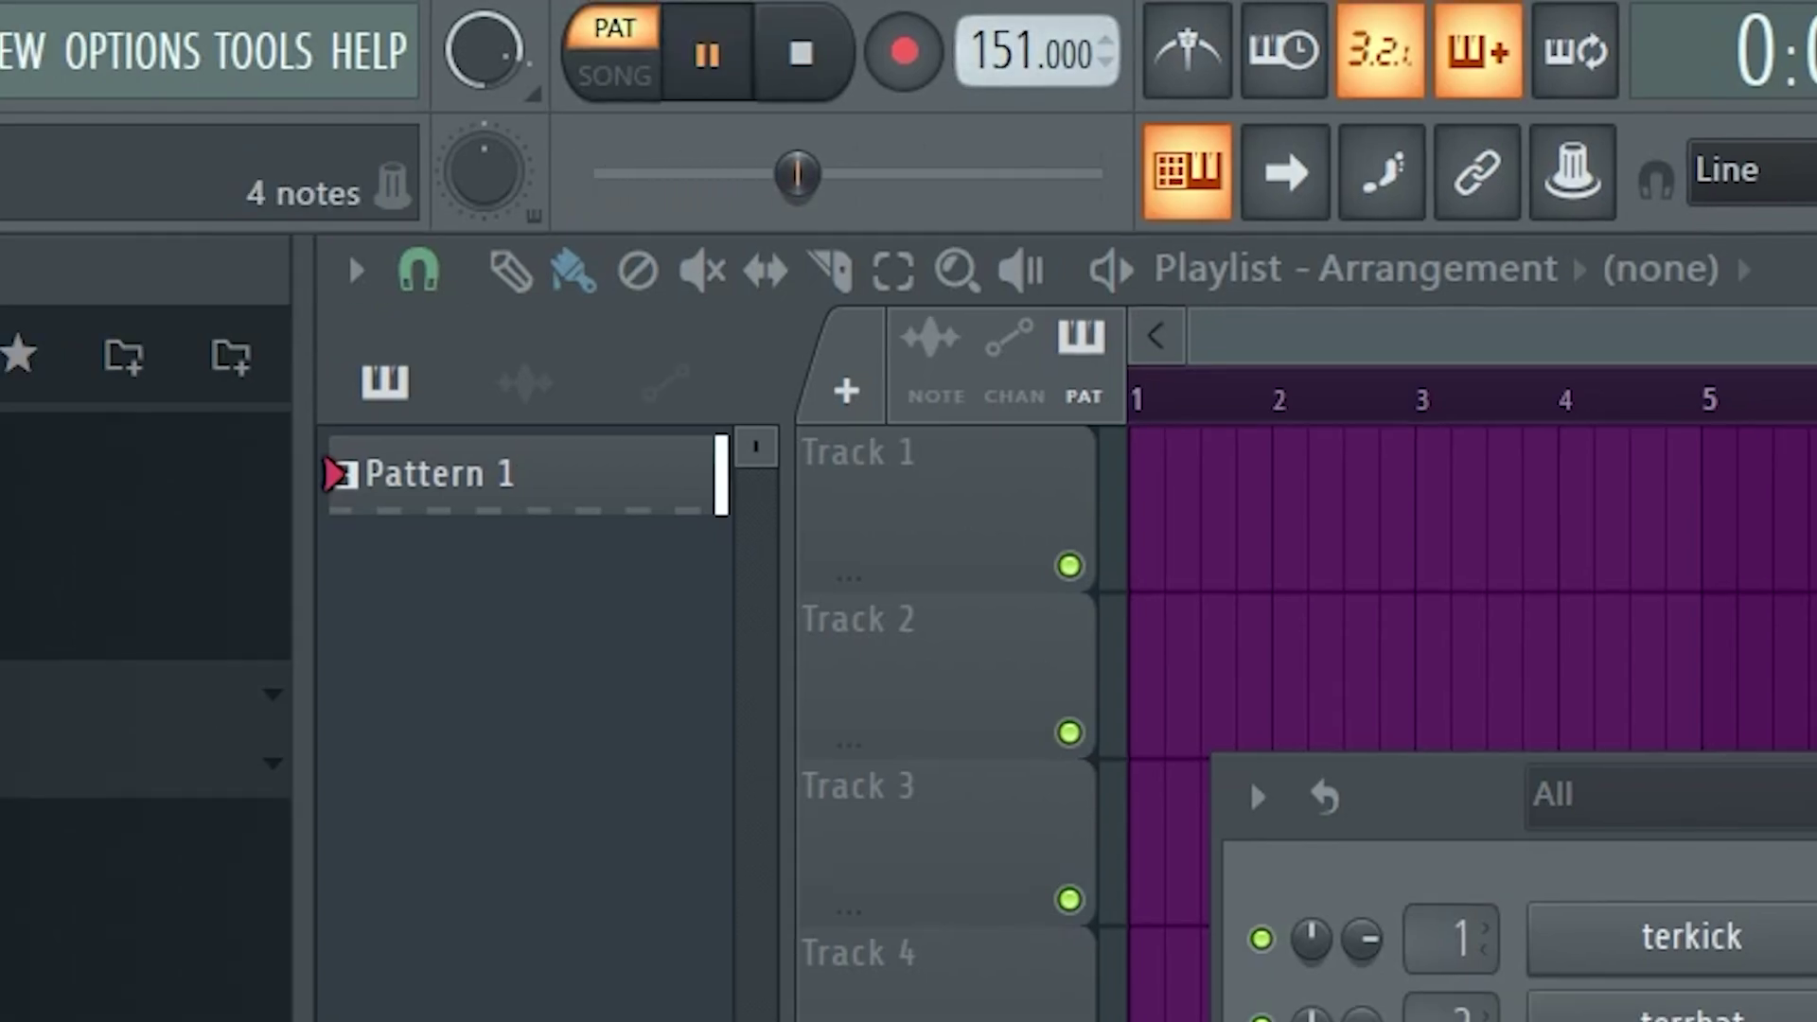
key(space)
drag(982, 20, 1037, 67)
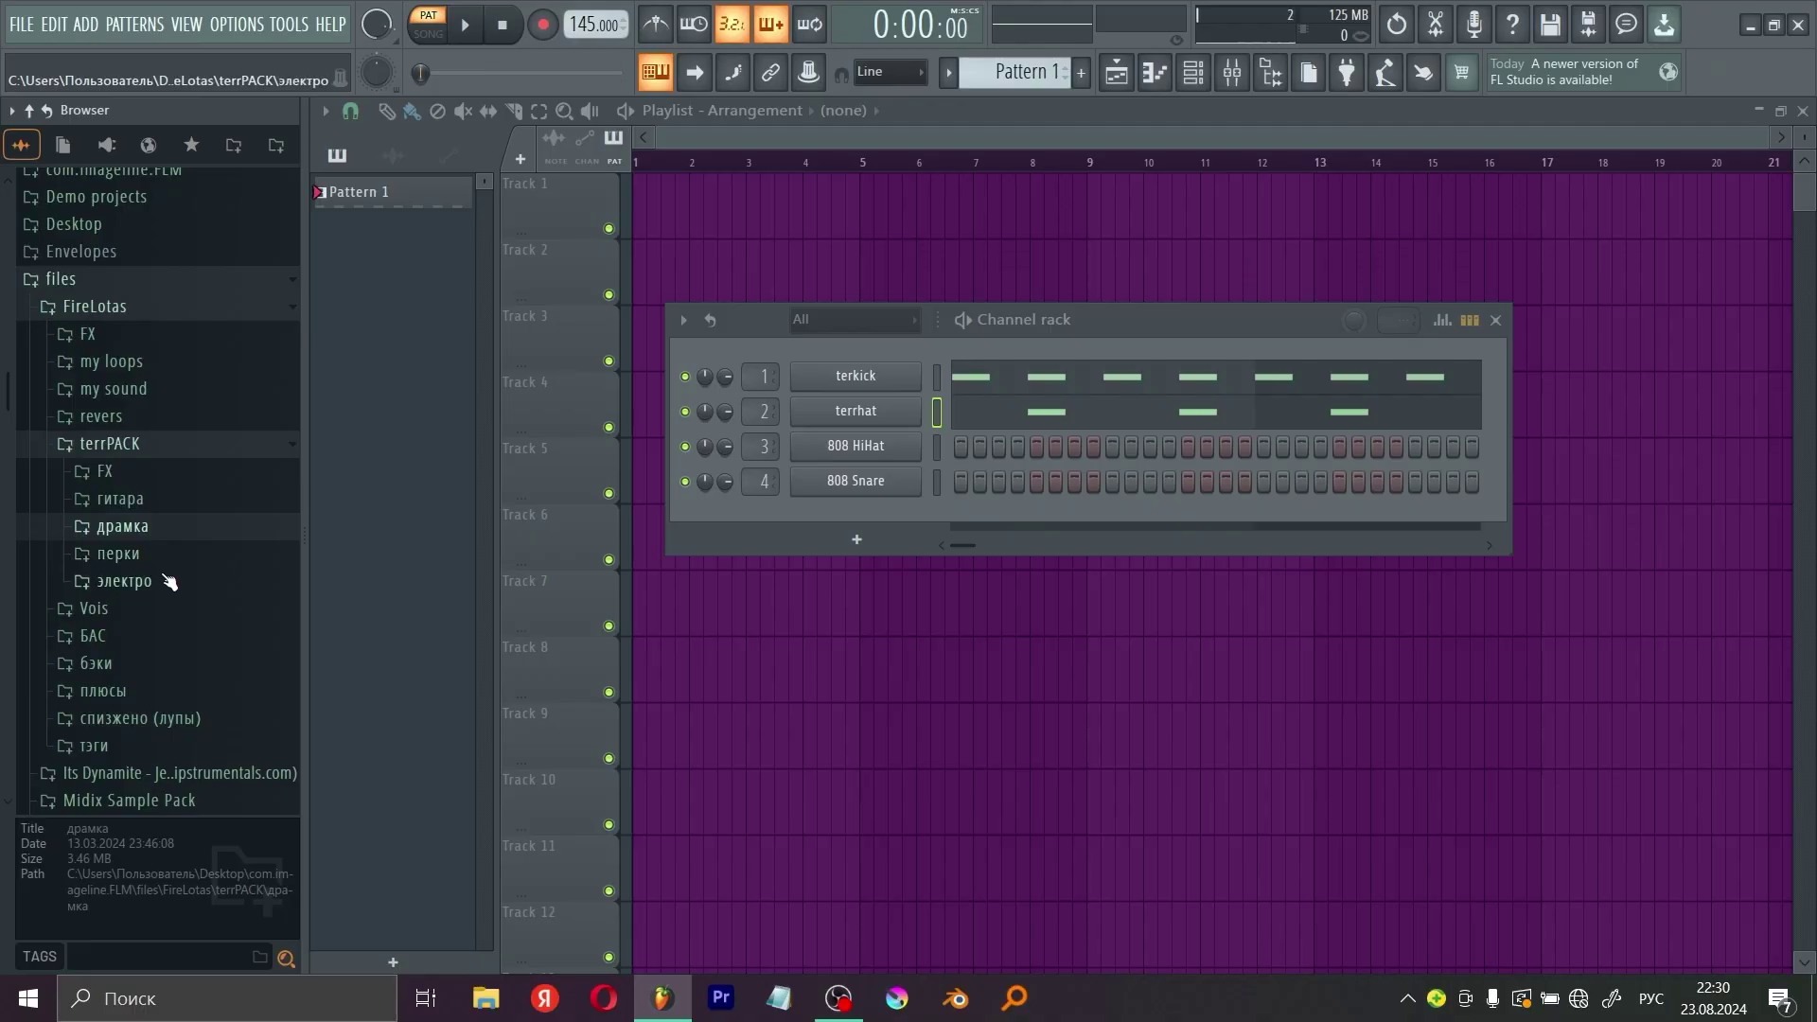
Step: Add the электро5 sample as a new channel and write a repeating melody starting C5, D#5, D5
click(168, 581)
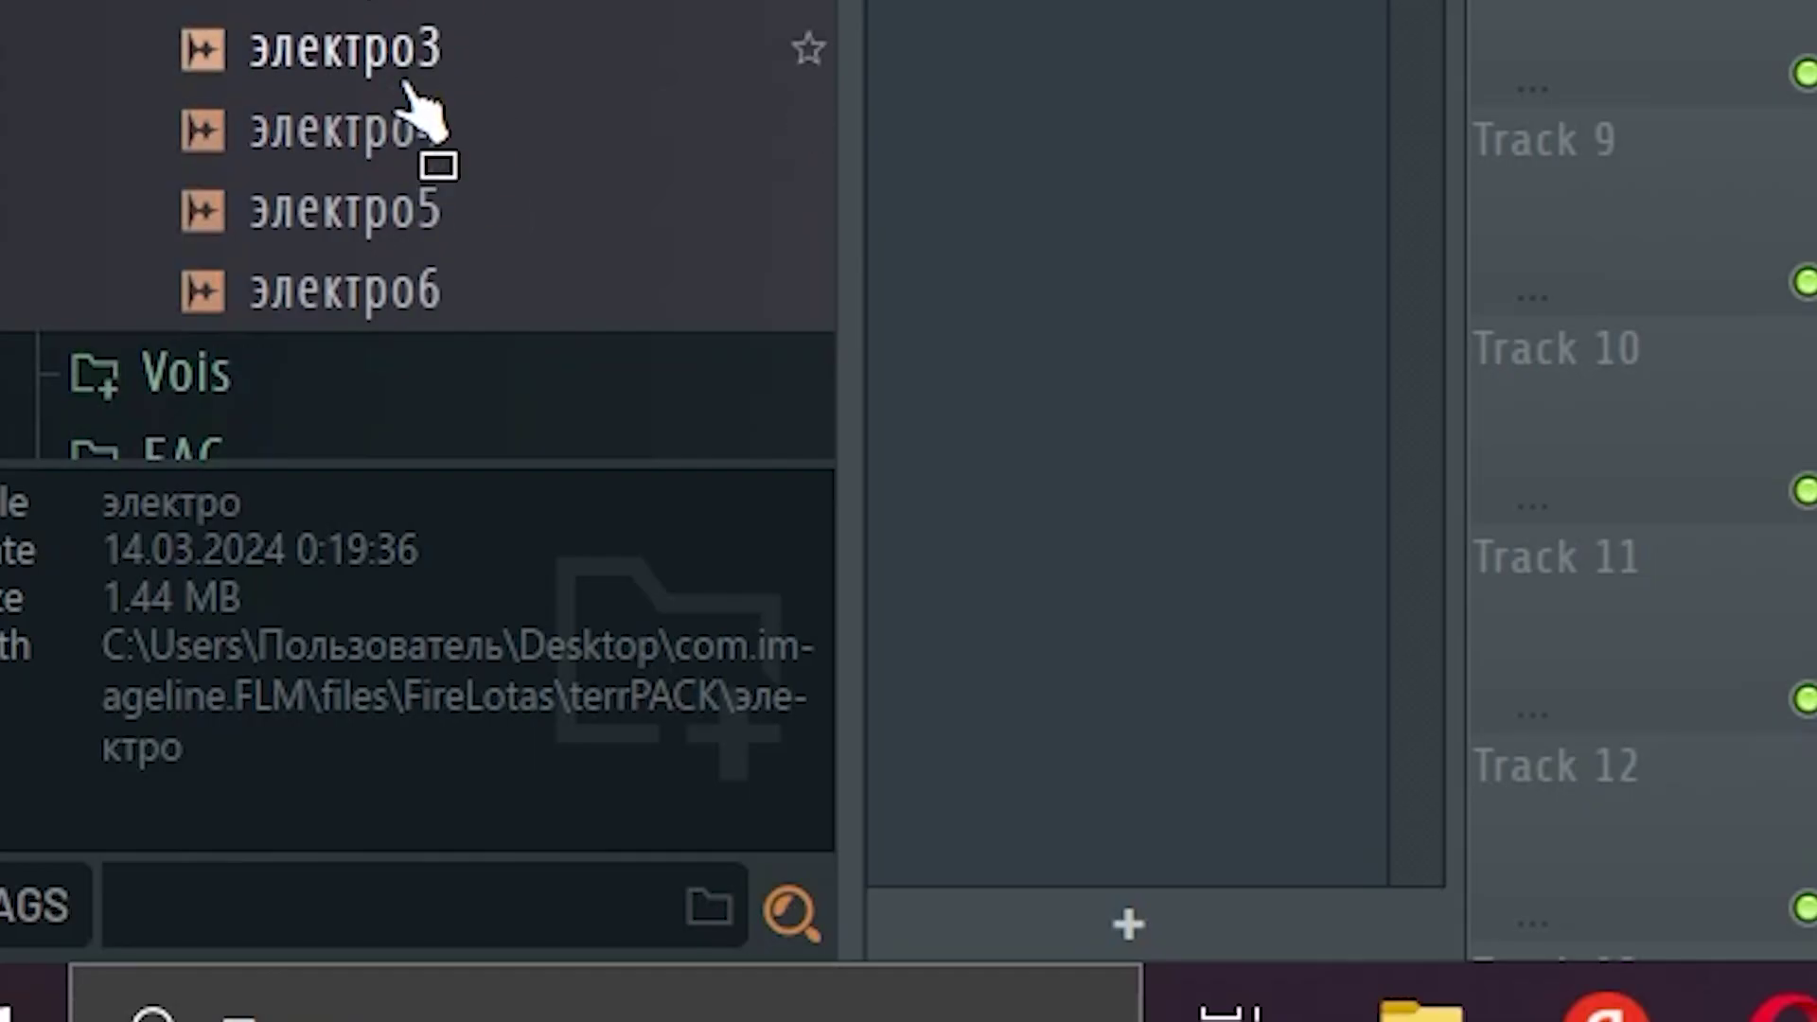
click(417, 127)
click(417, 206)
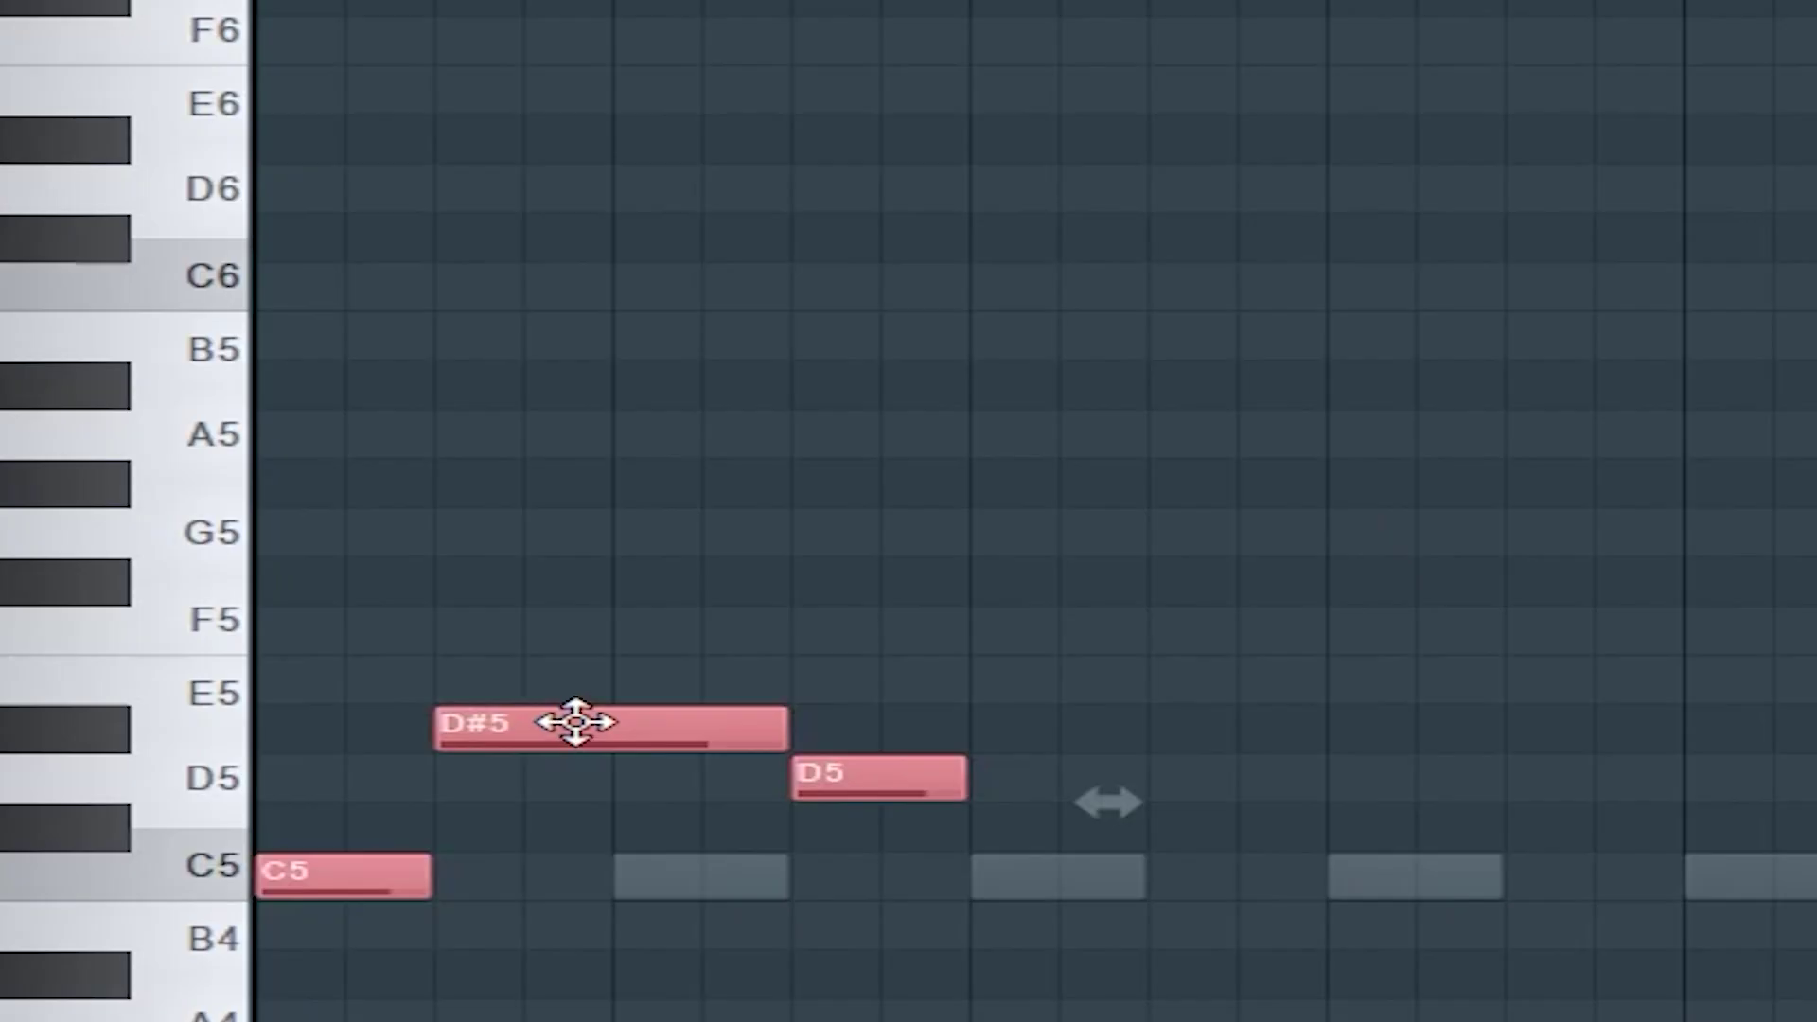
key(ctrl+b)
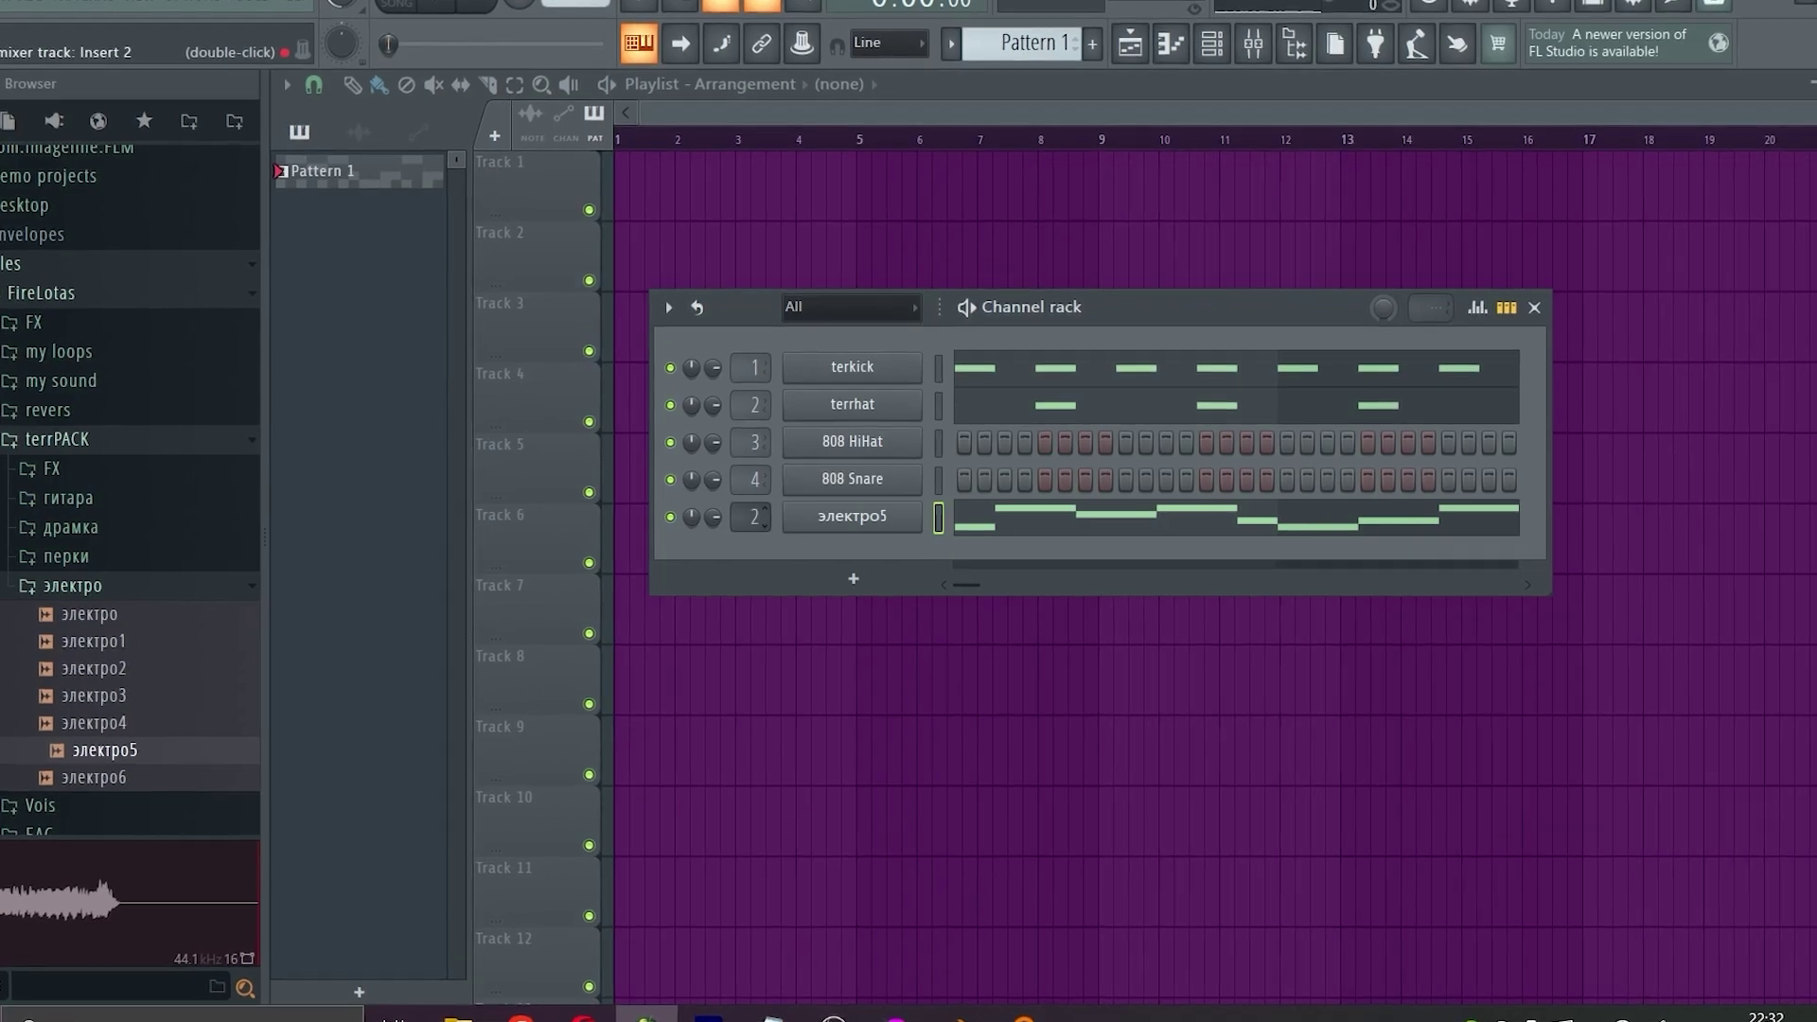
Step: Route the электро5 channel to mixer track 5 and open that track in the mixer
scroll(766, 517, up, 5)
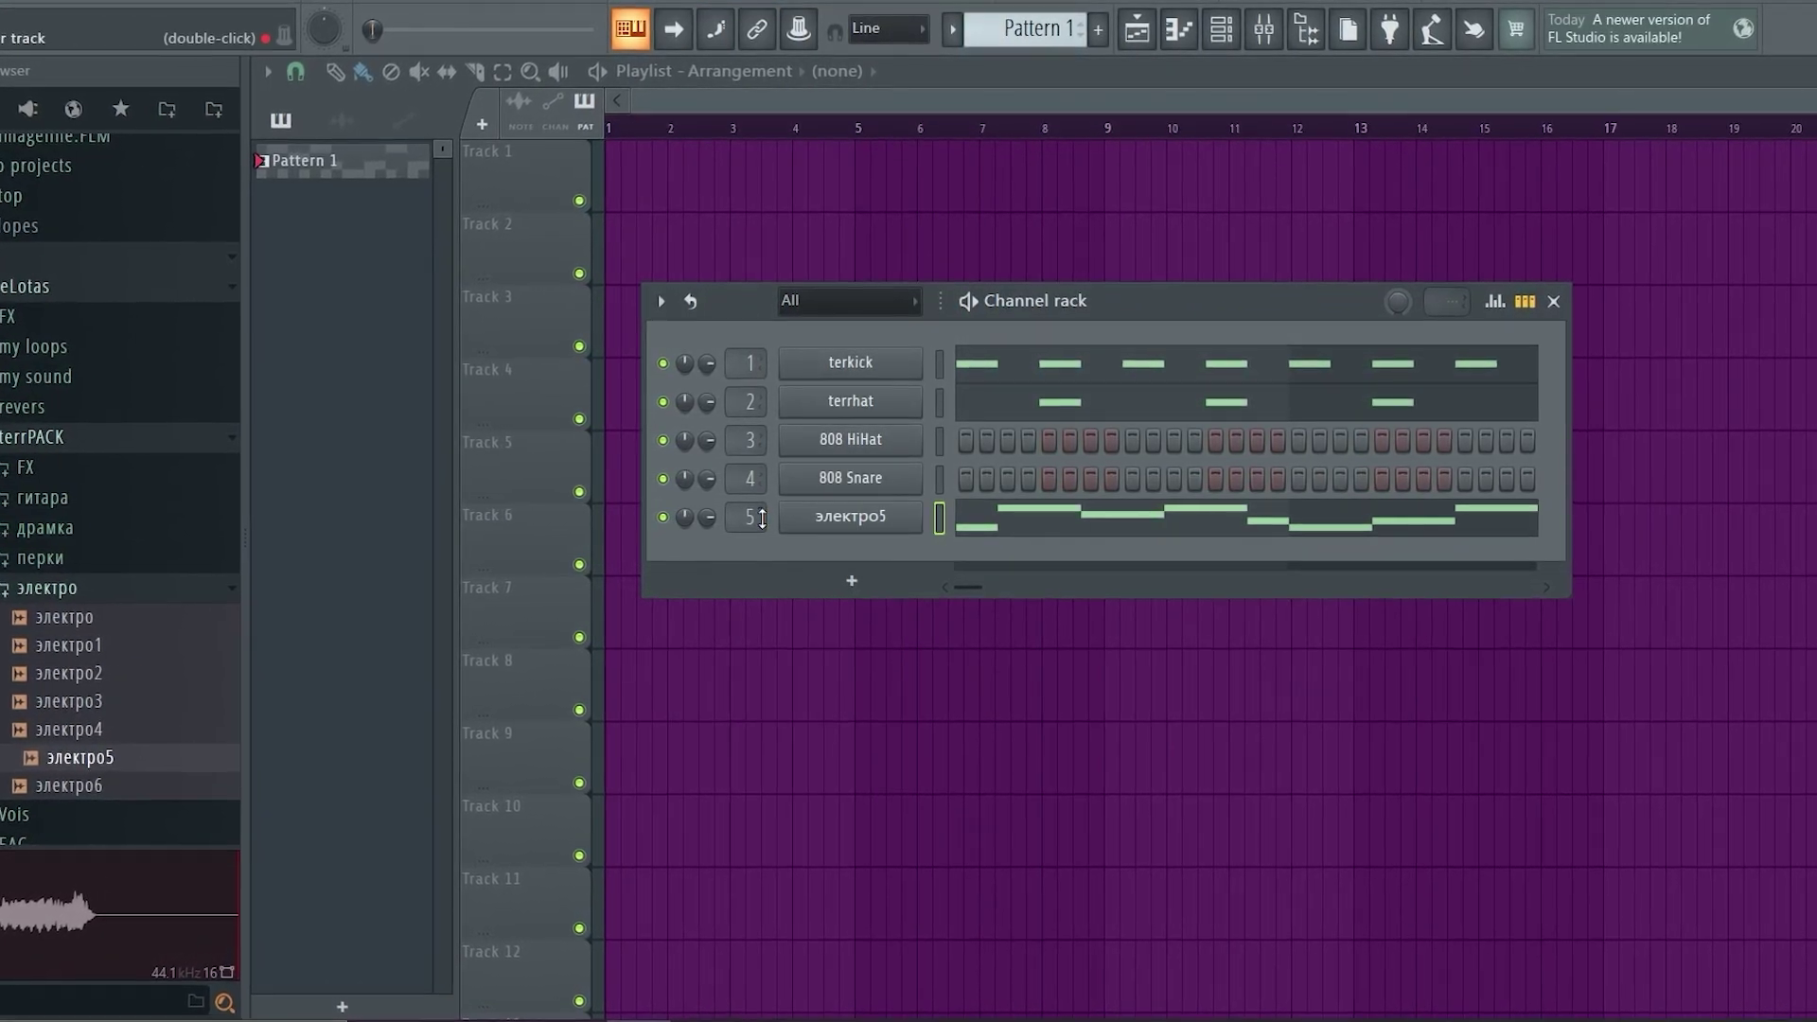
double_click(762, 517)
Step: Load the NANI plugin into the first effect slot of Insert 5 and adjust its HENTAI and COLOUR knobs
click(1549, 271)
mouse_move(1549, 303)
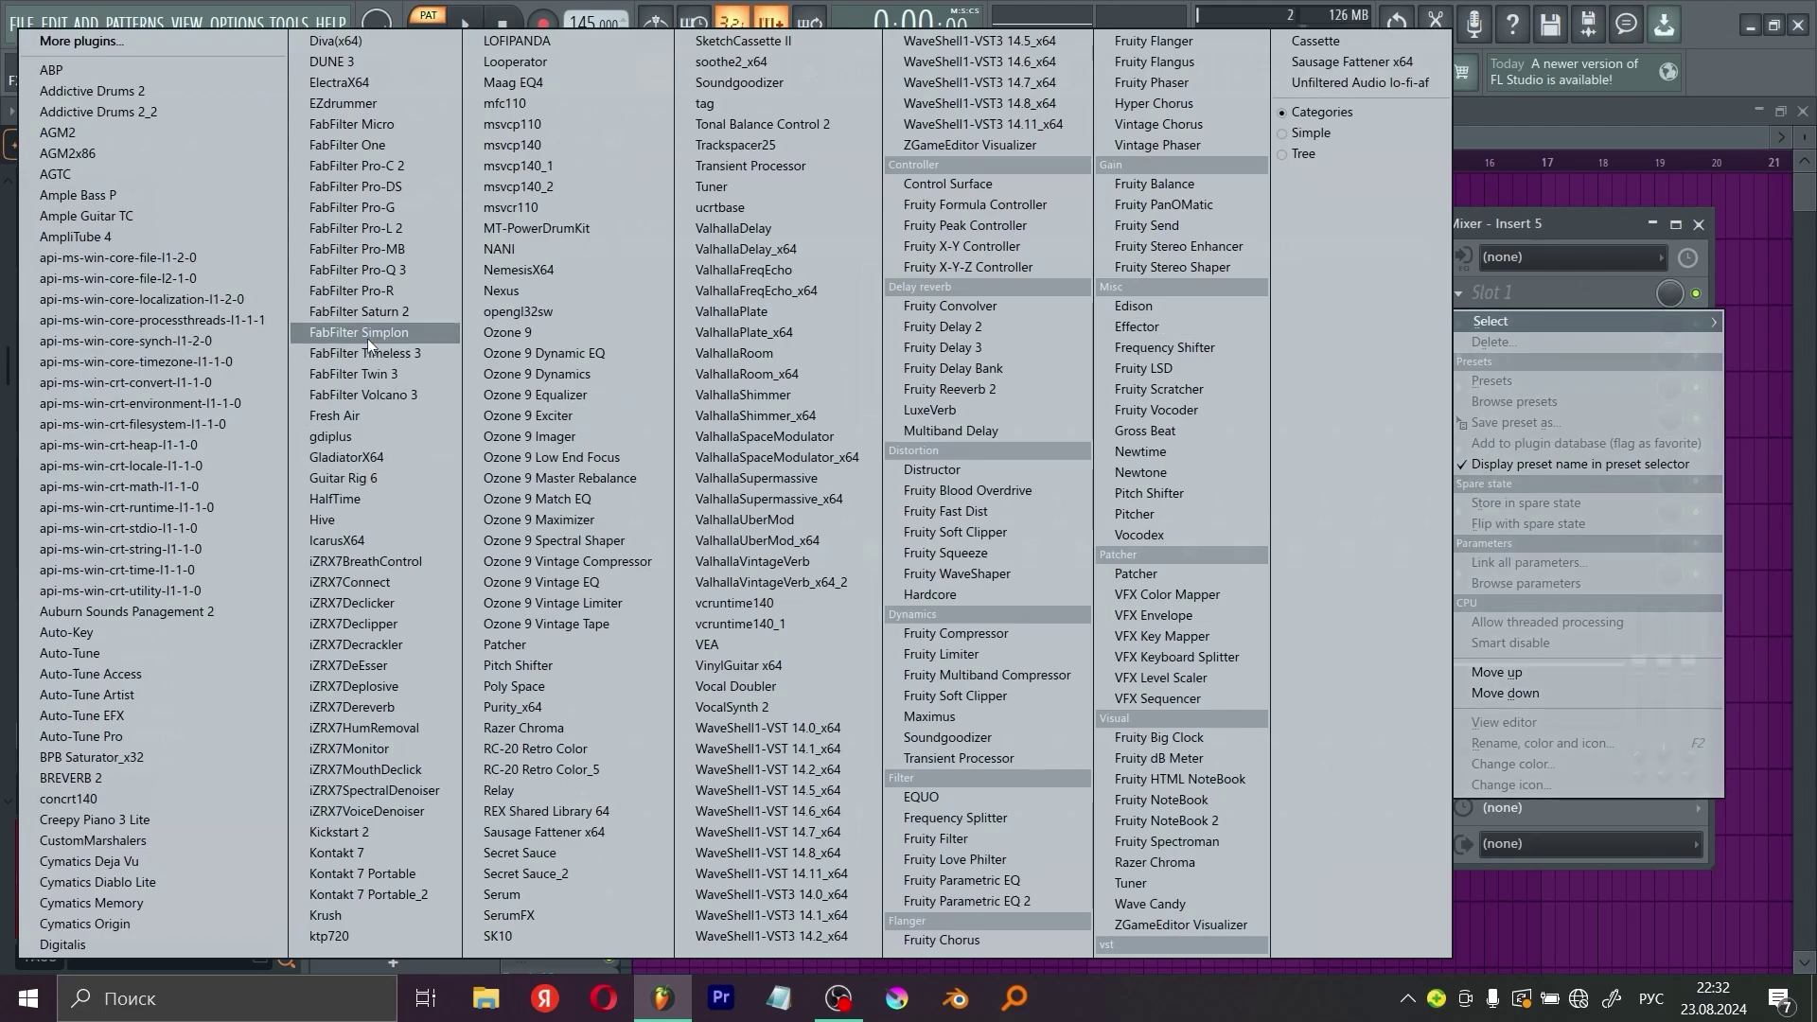
click(587, 250)
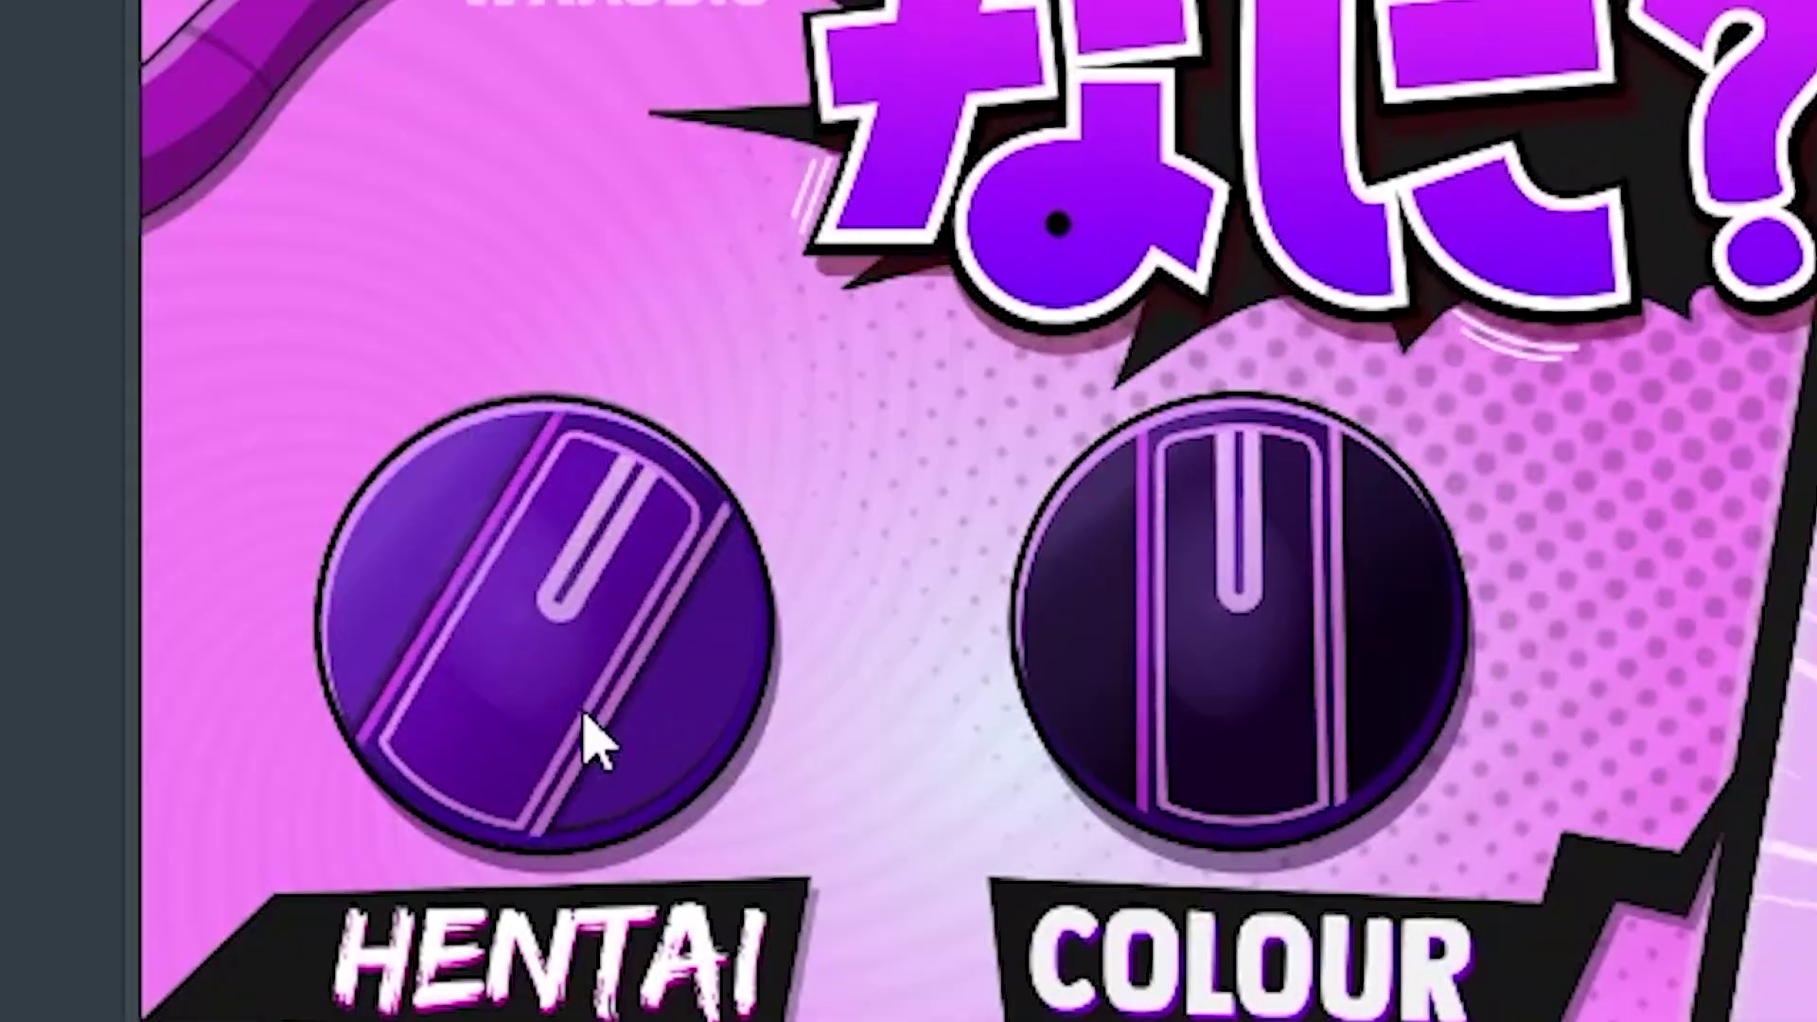
drag(589, 738, 621, 649)
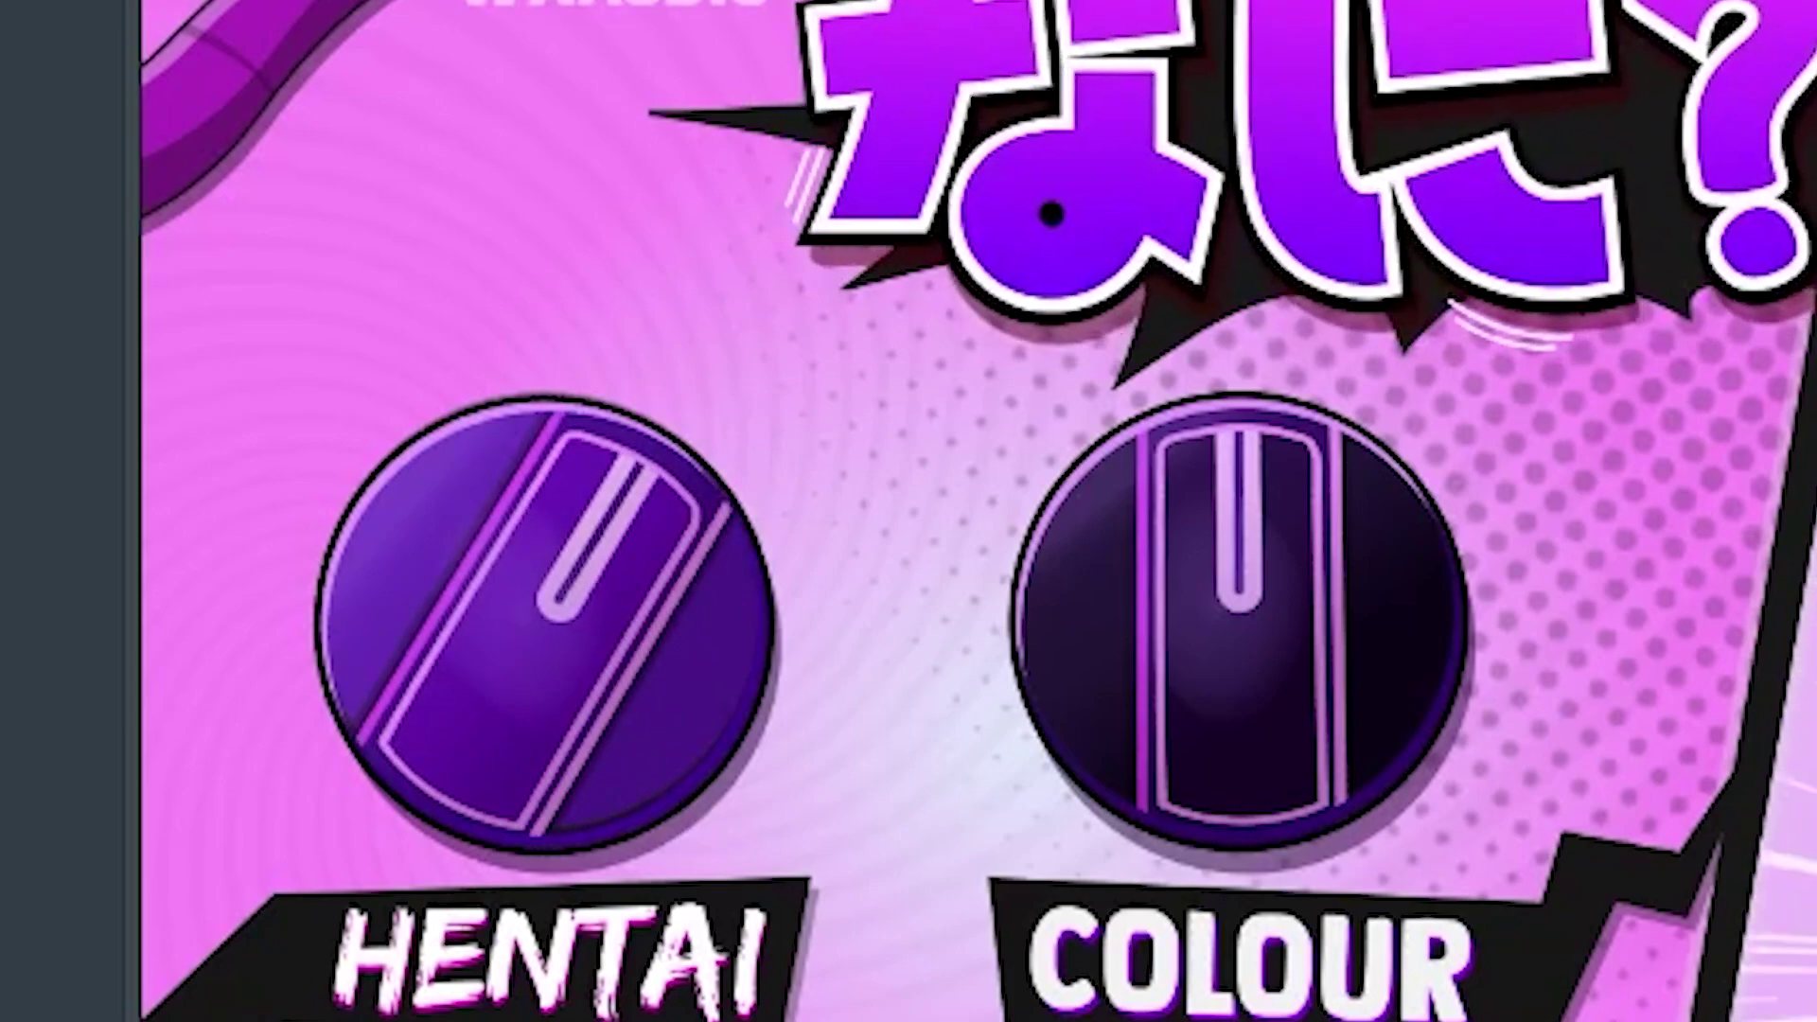
drag(1202, 698, 1240, 417)
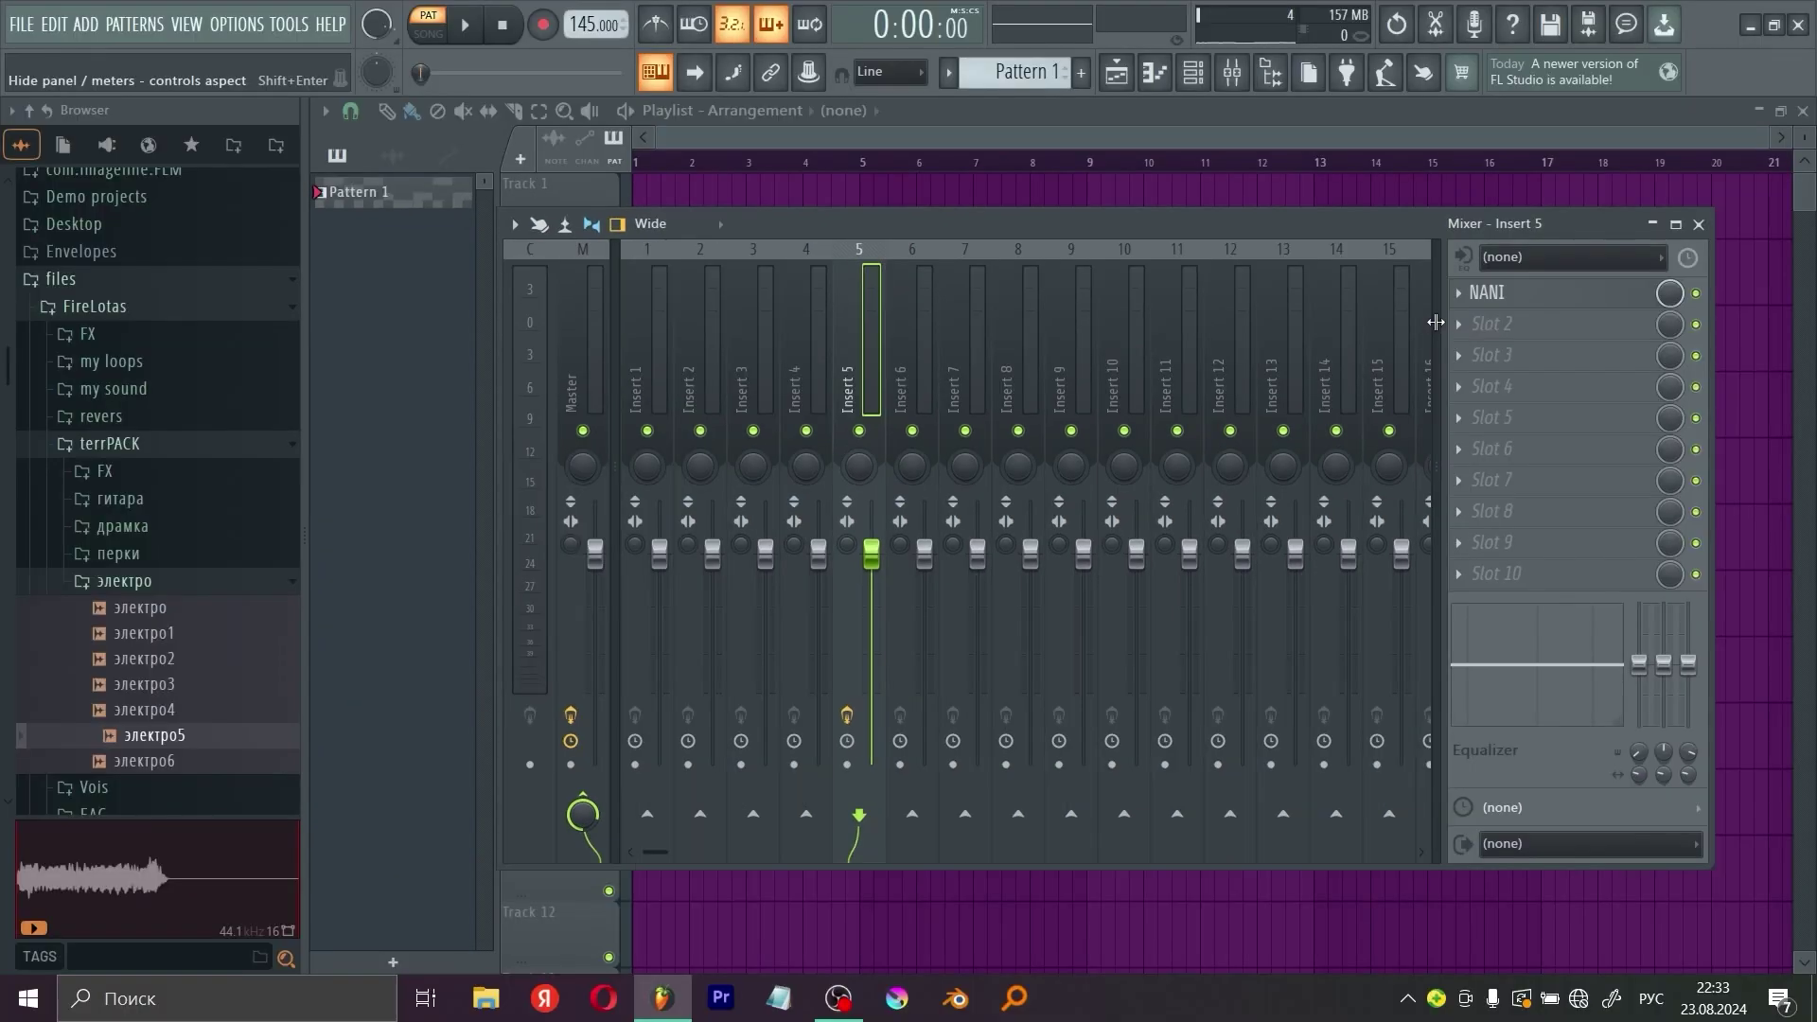
Step: Load Sausage Fattener x64 into slot 2 of Insert 5 and raise its FATNESS and COLOR knobs while the pattern plays
click(1483, 327)
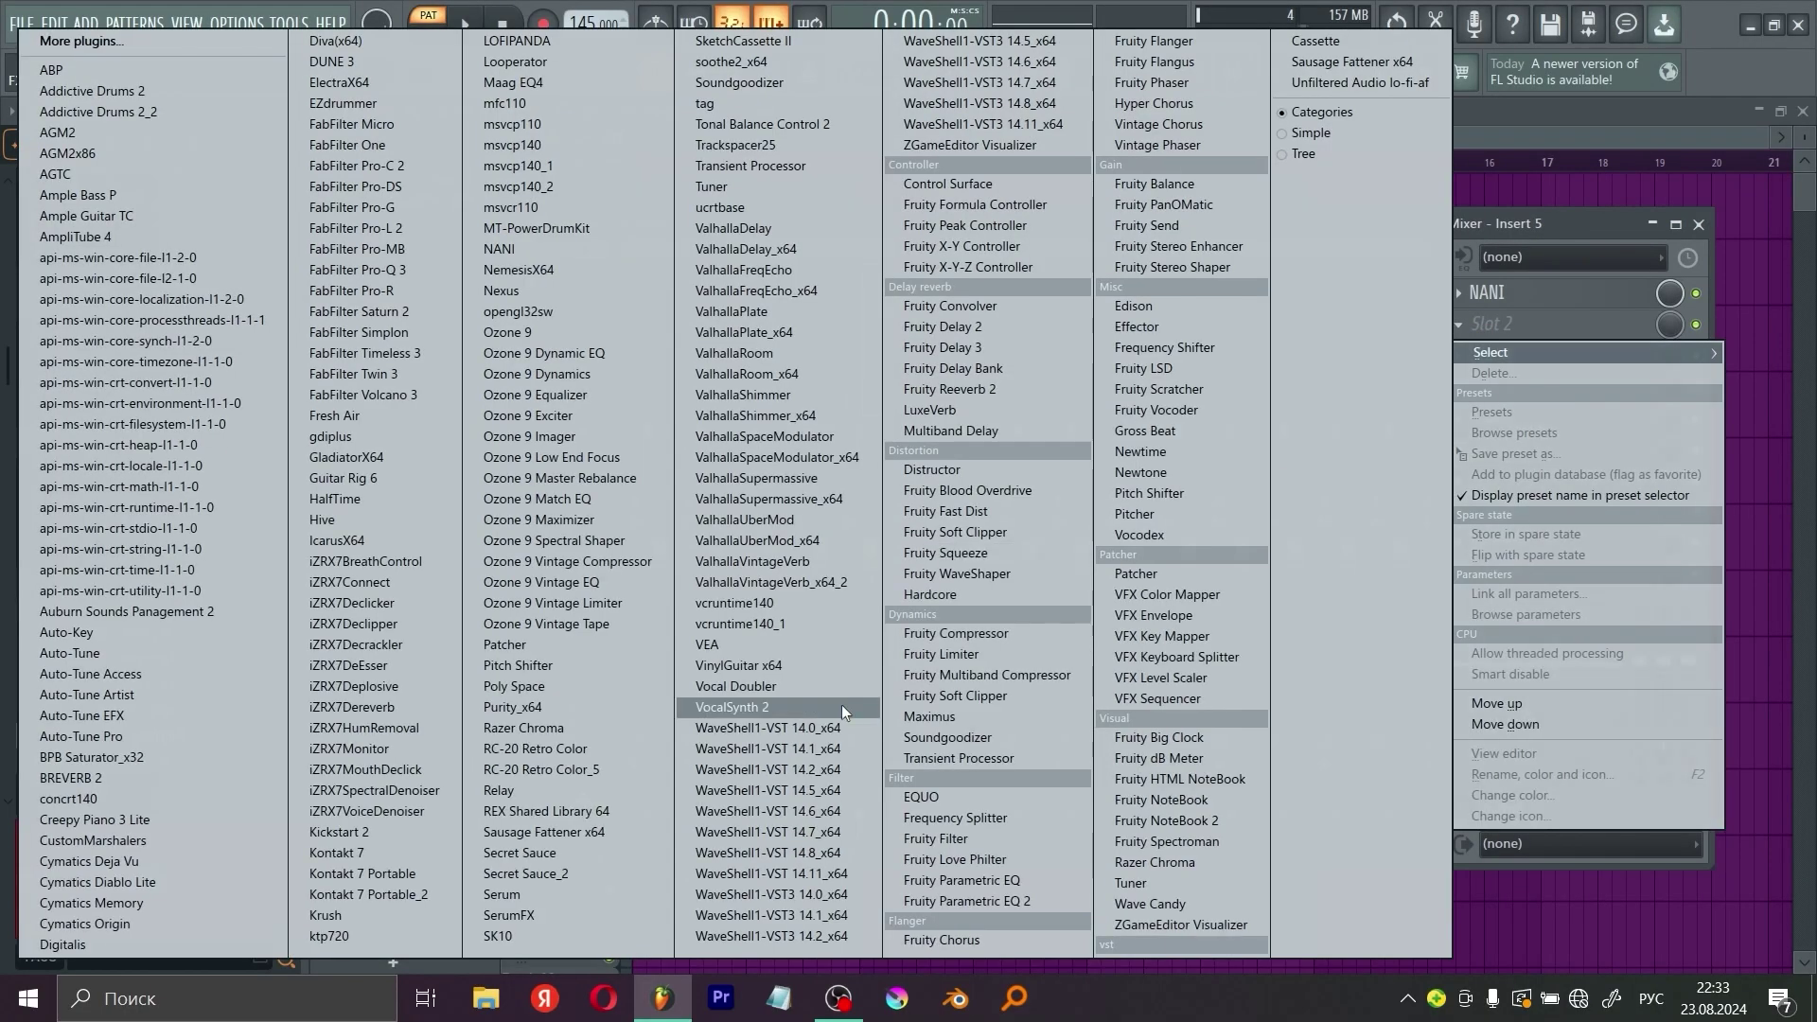
click(533, 834)
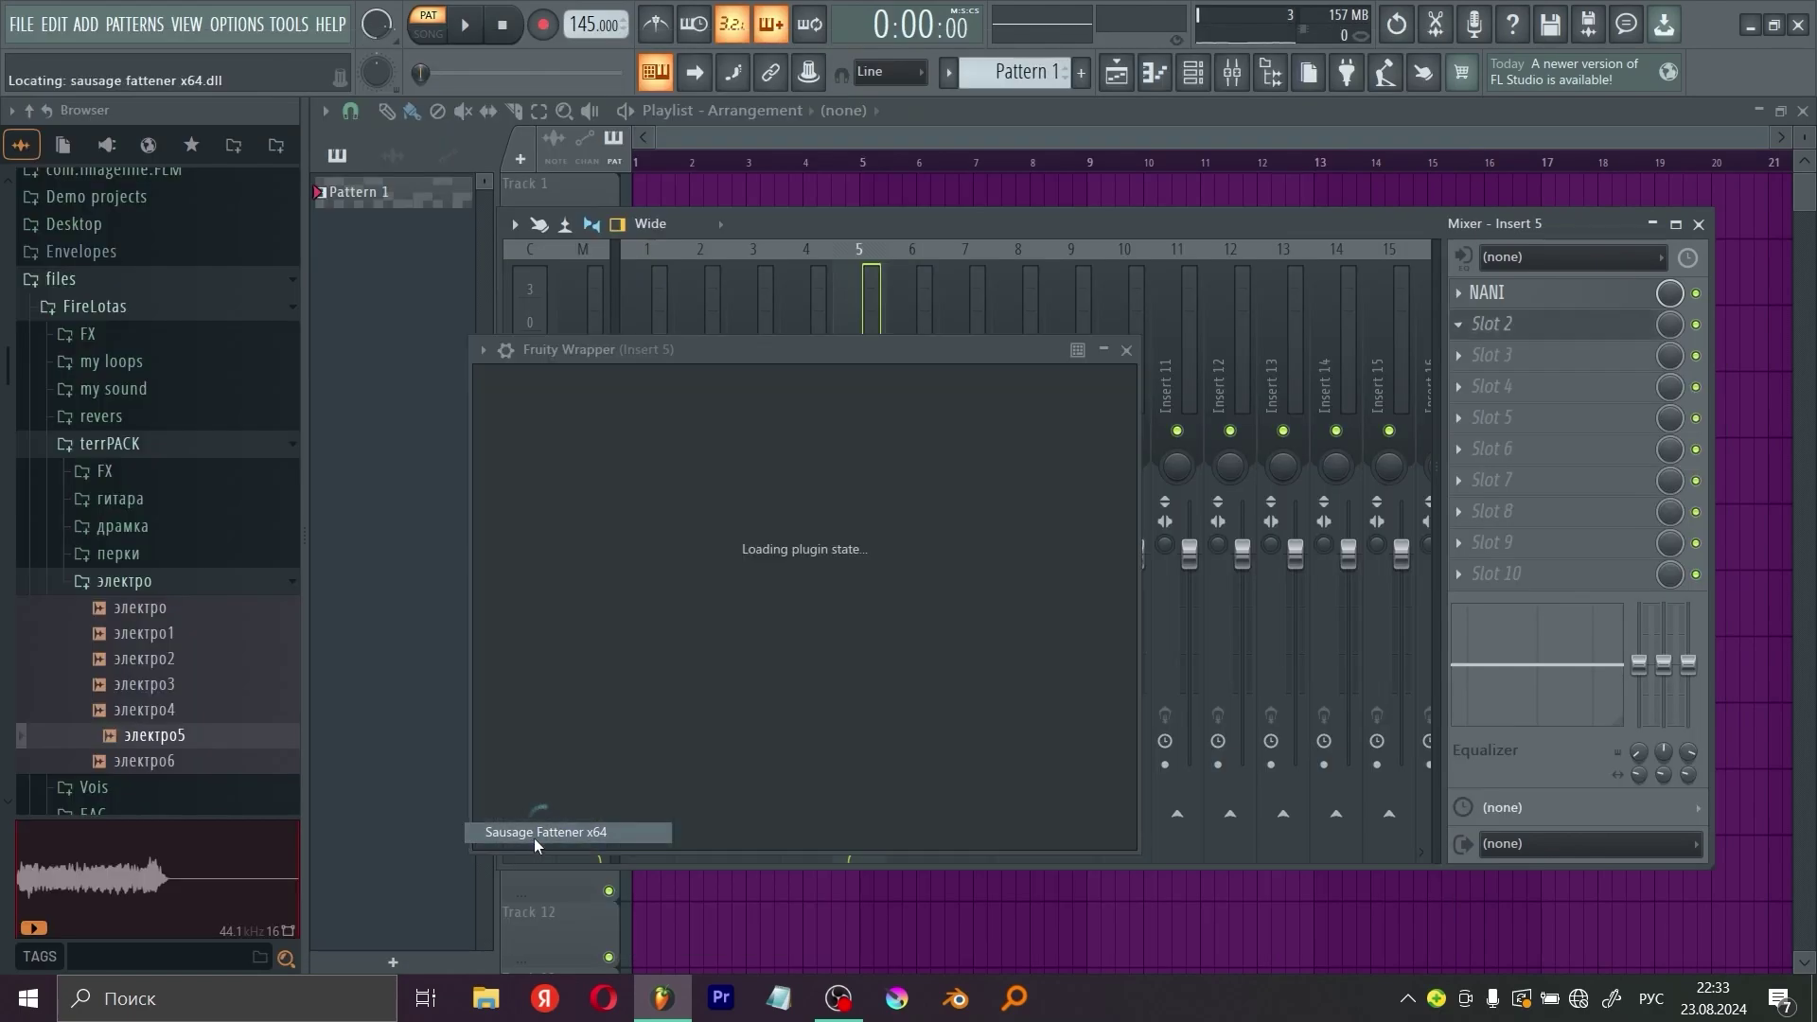
key(space)
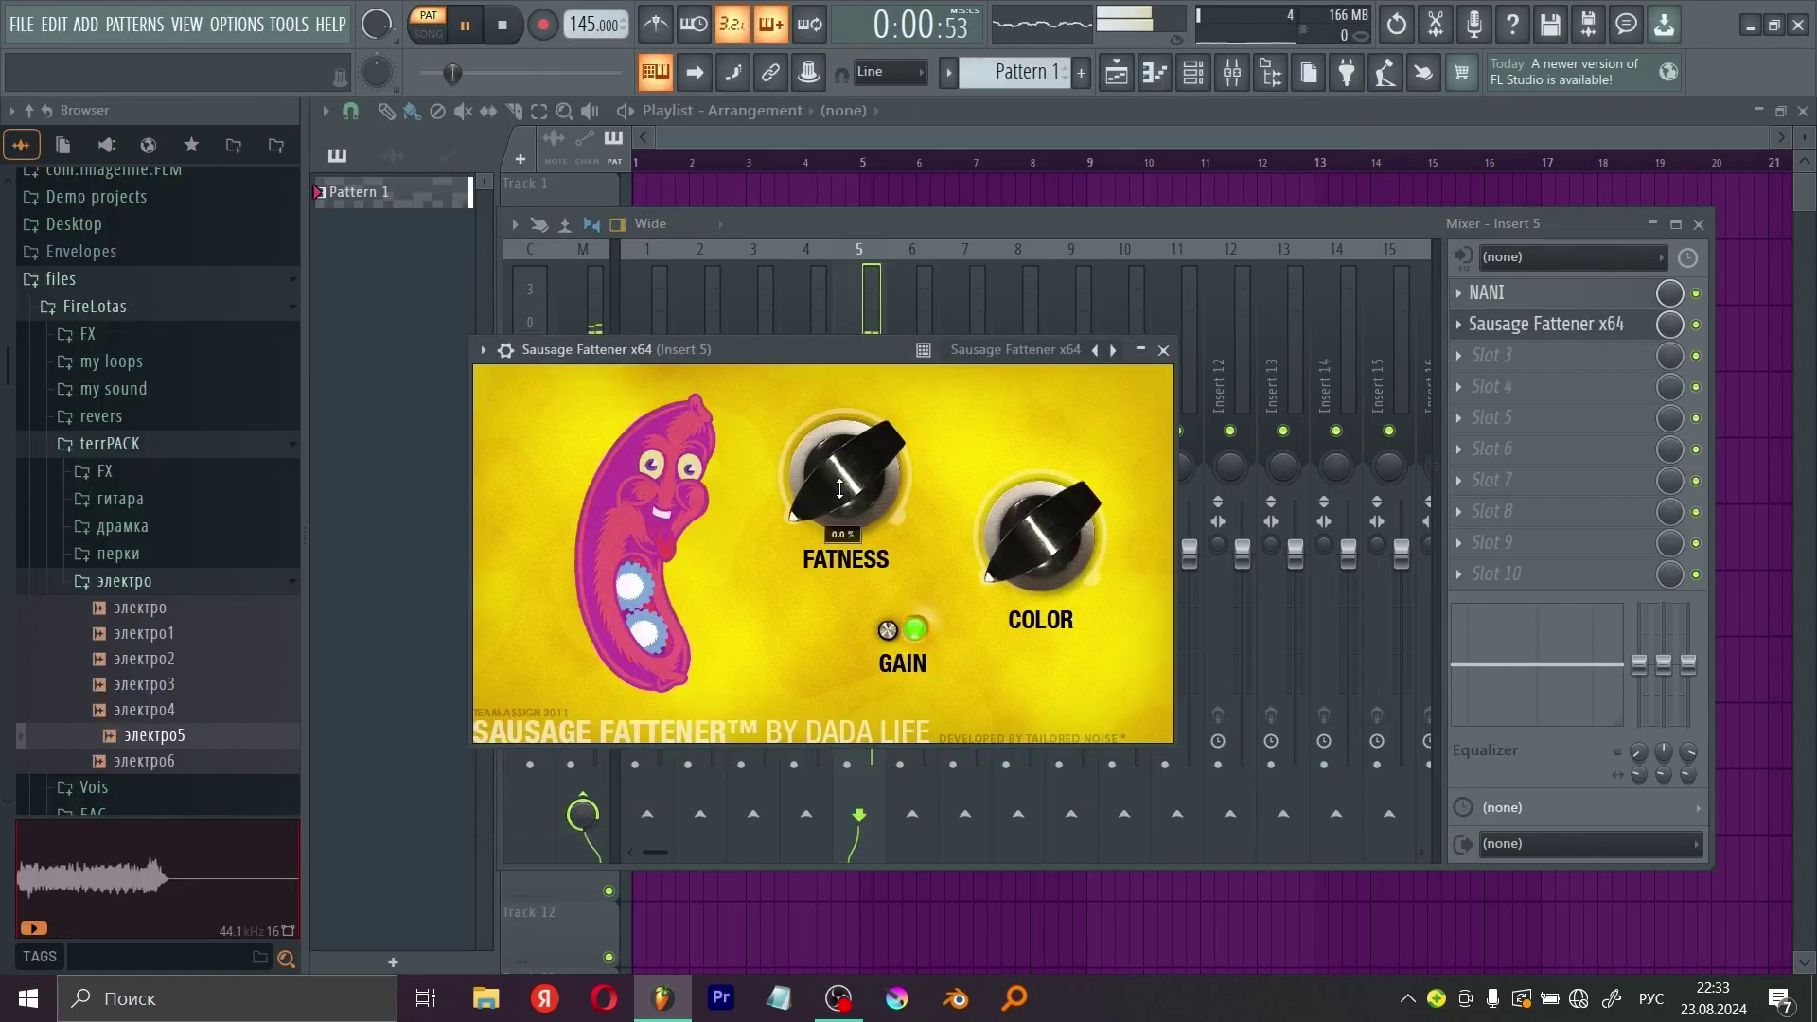
drag(840, 488, 839, 481)
drag(1019, 556, 1038, 516)
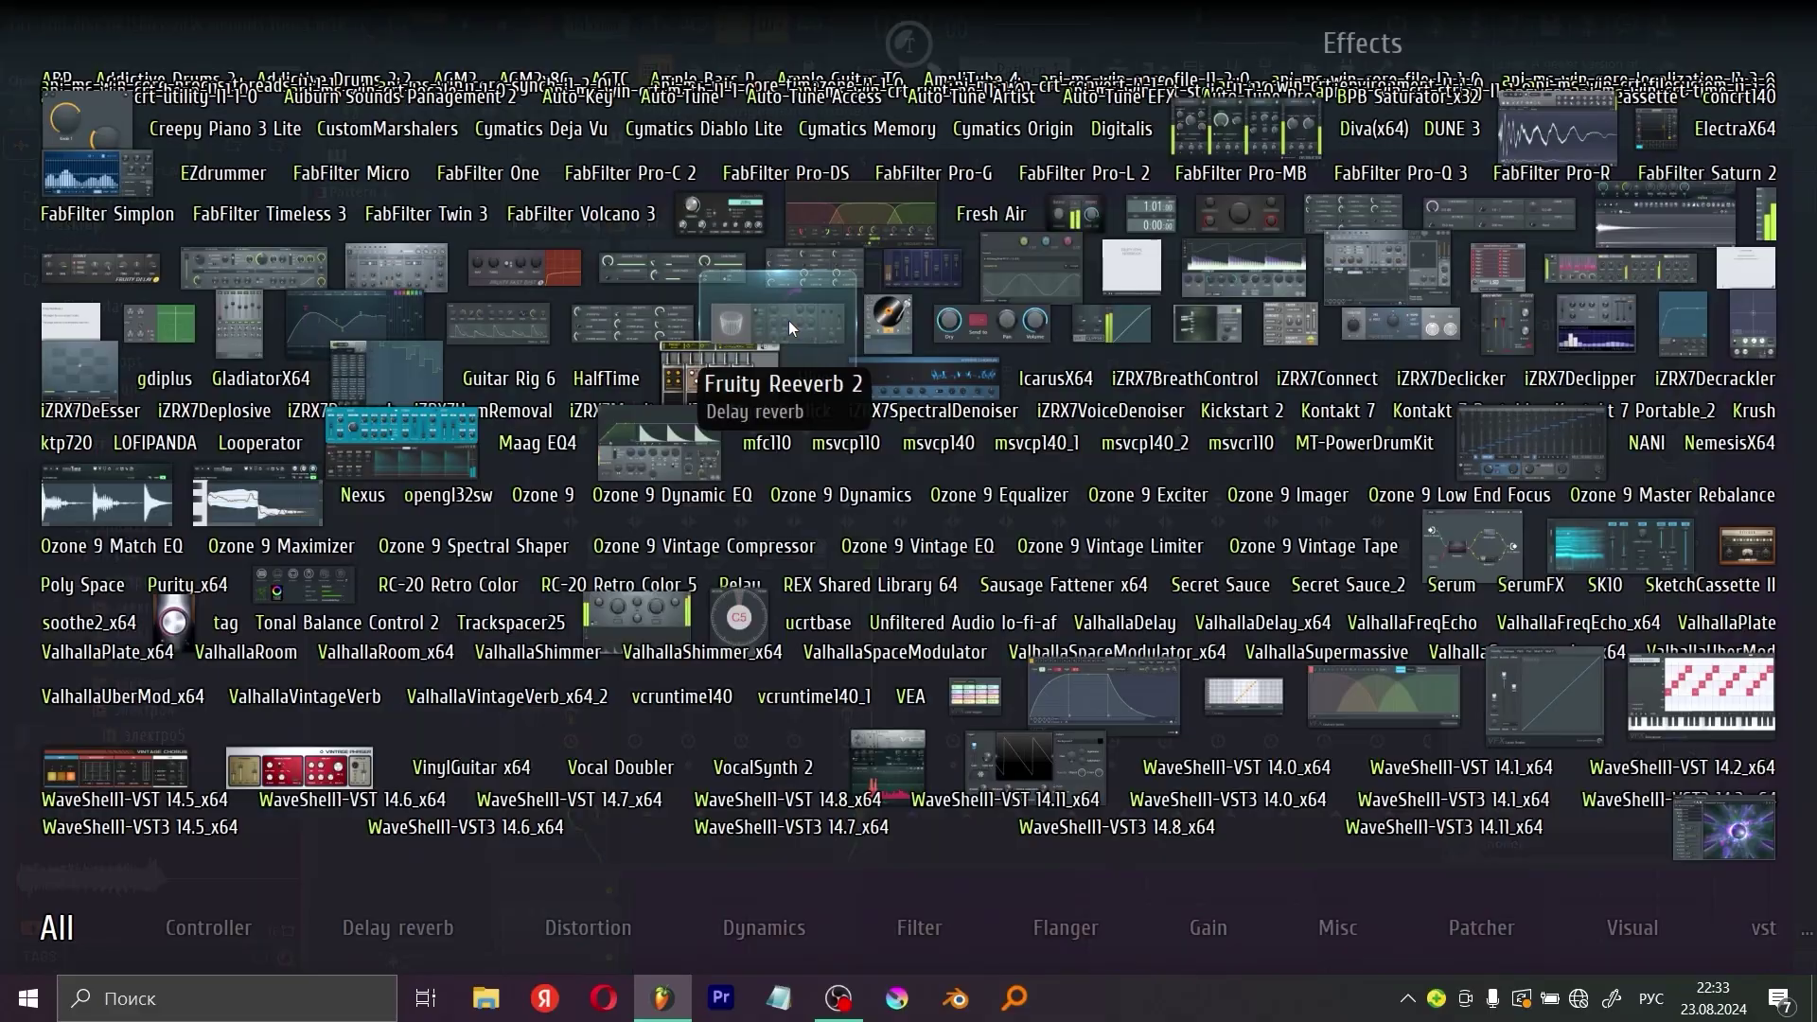
Step: Load Fruity Reeverb 2 into slot 3 of Insert 5, lower its wet level, and close the mixer after listening to the pattern
click(787, 320)
drag(1102, 421, 1102, 478)
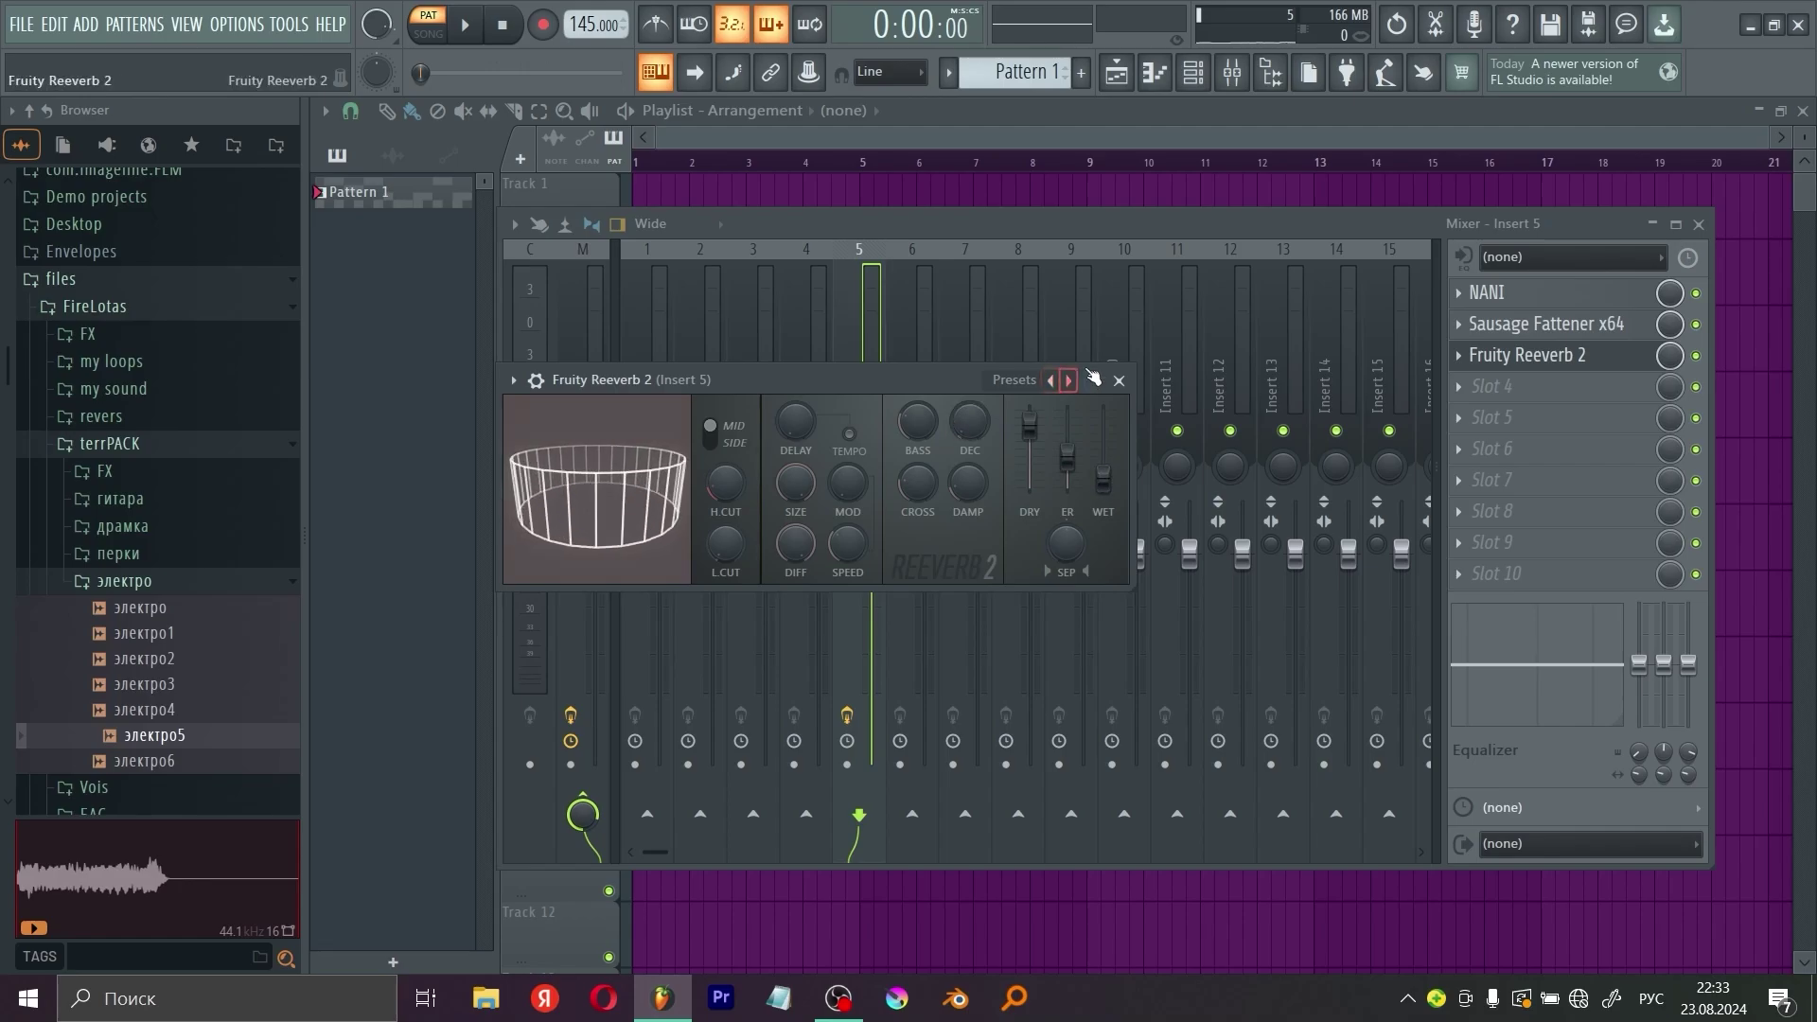
click(1119, 380)
key(space)
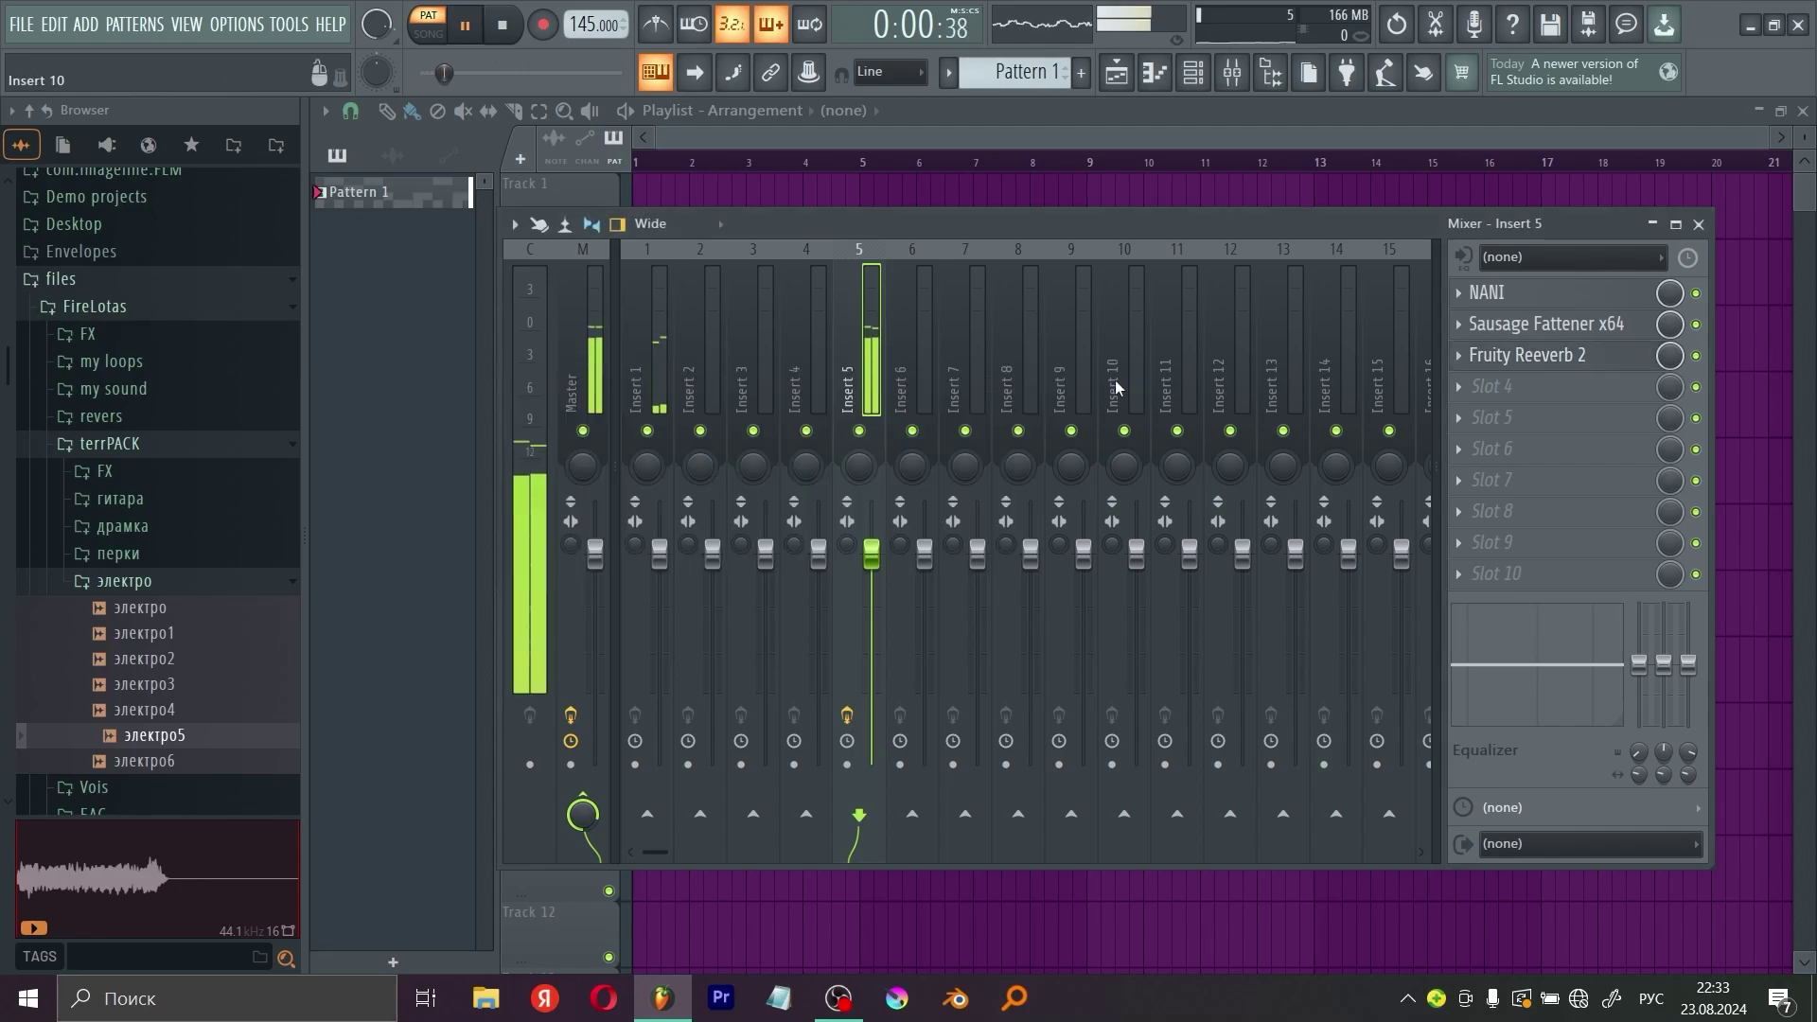
click(1699, 225)
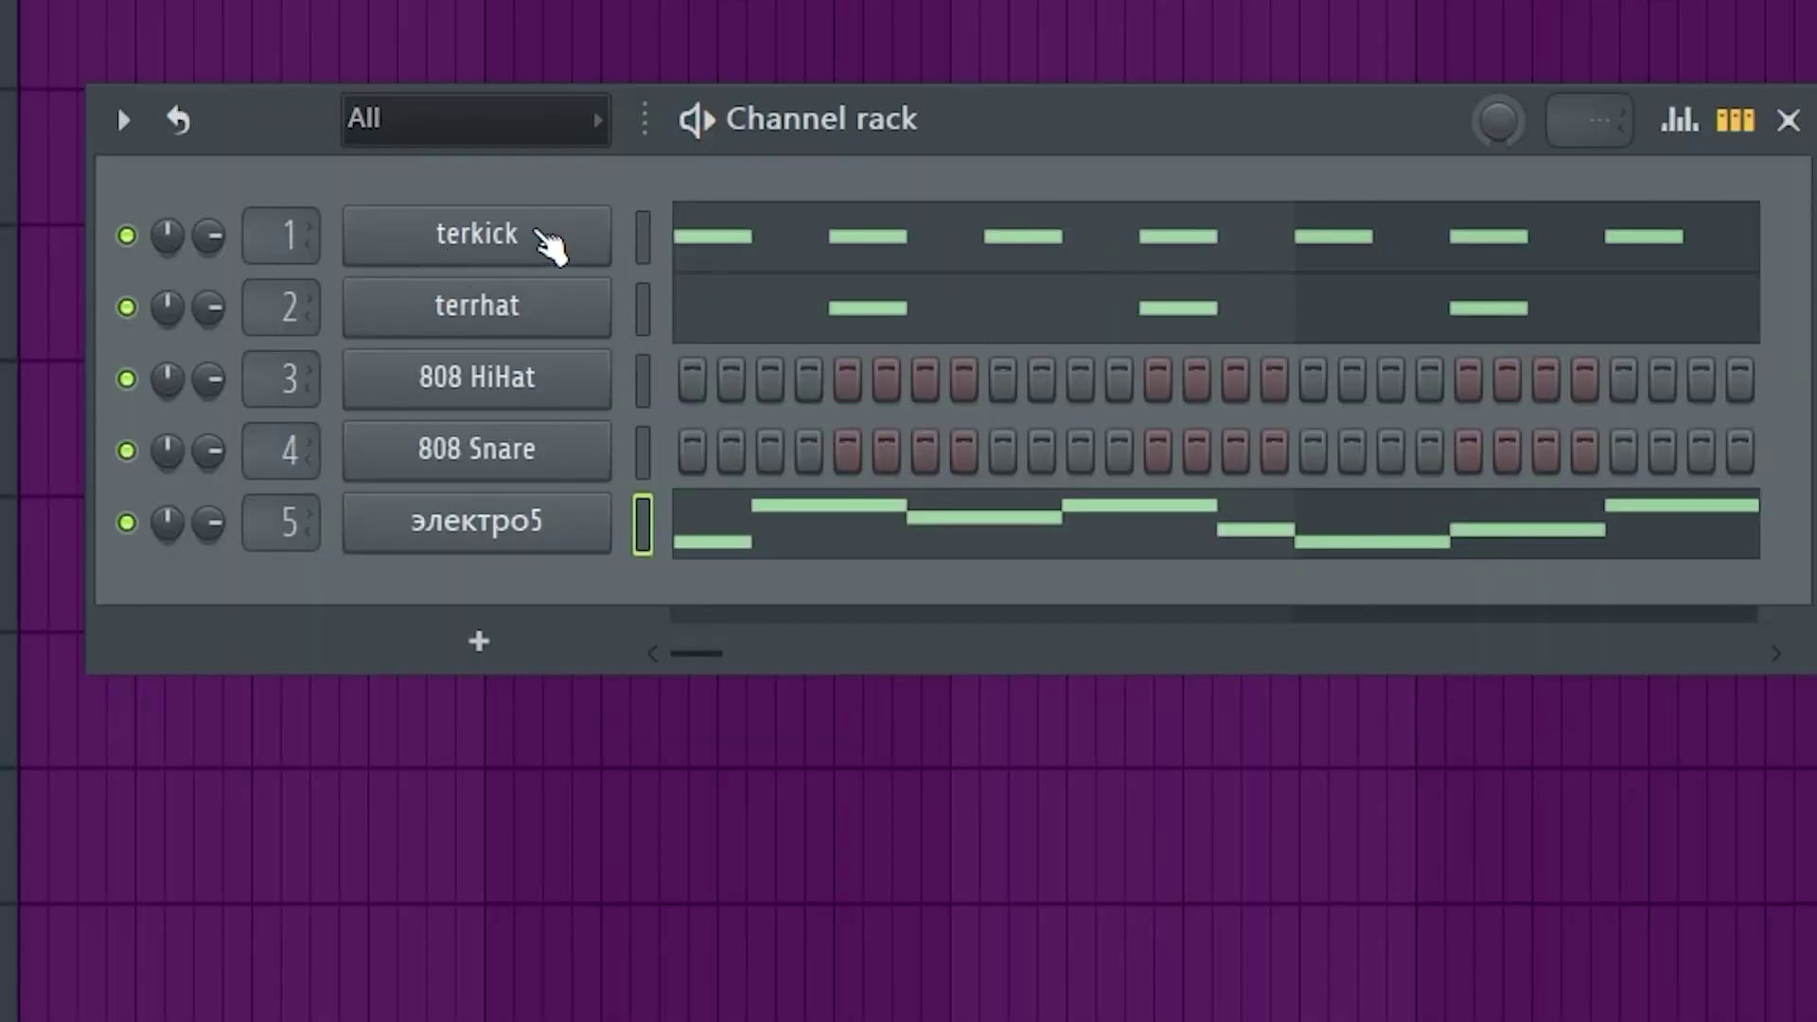
Step: Open the terkick channel's sampler settings and adjust its precomputed effects
click(544, 243)
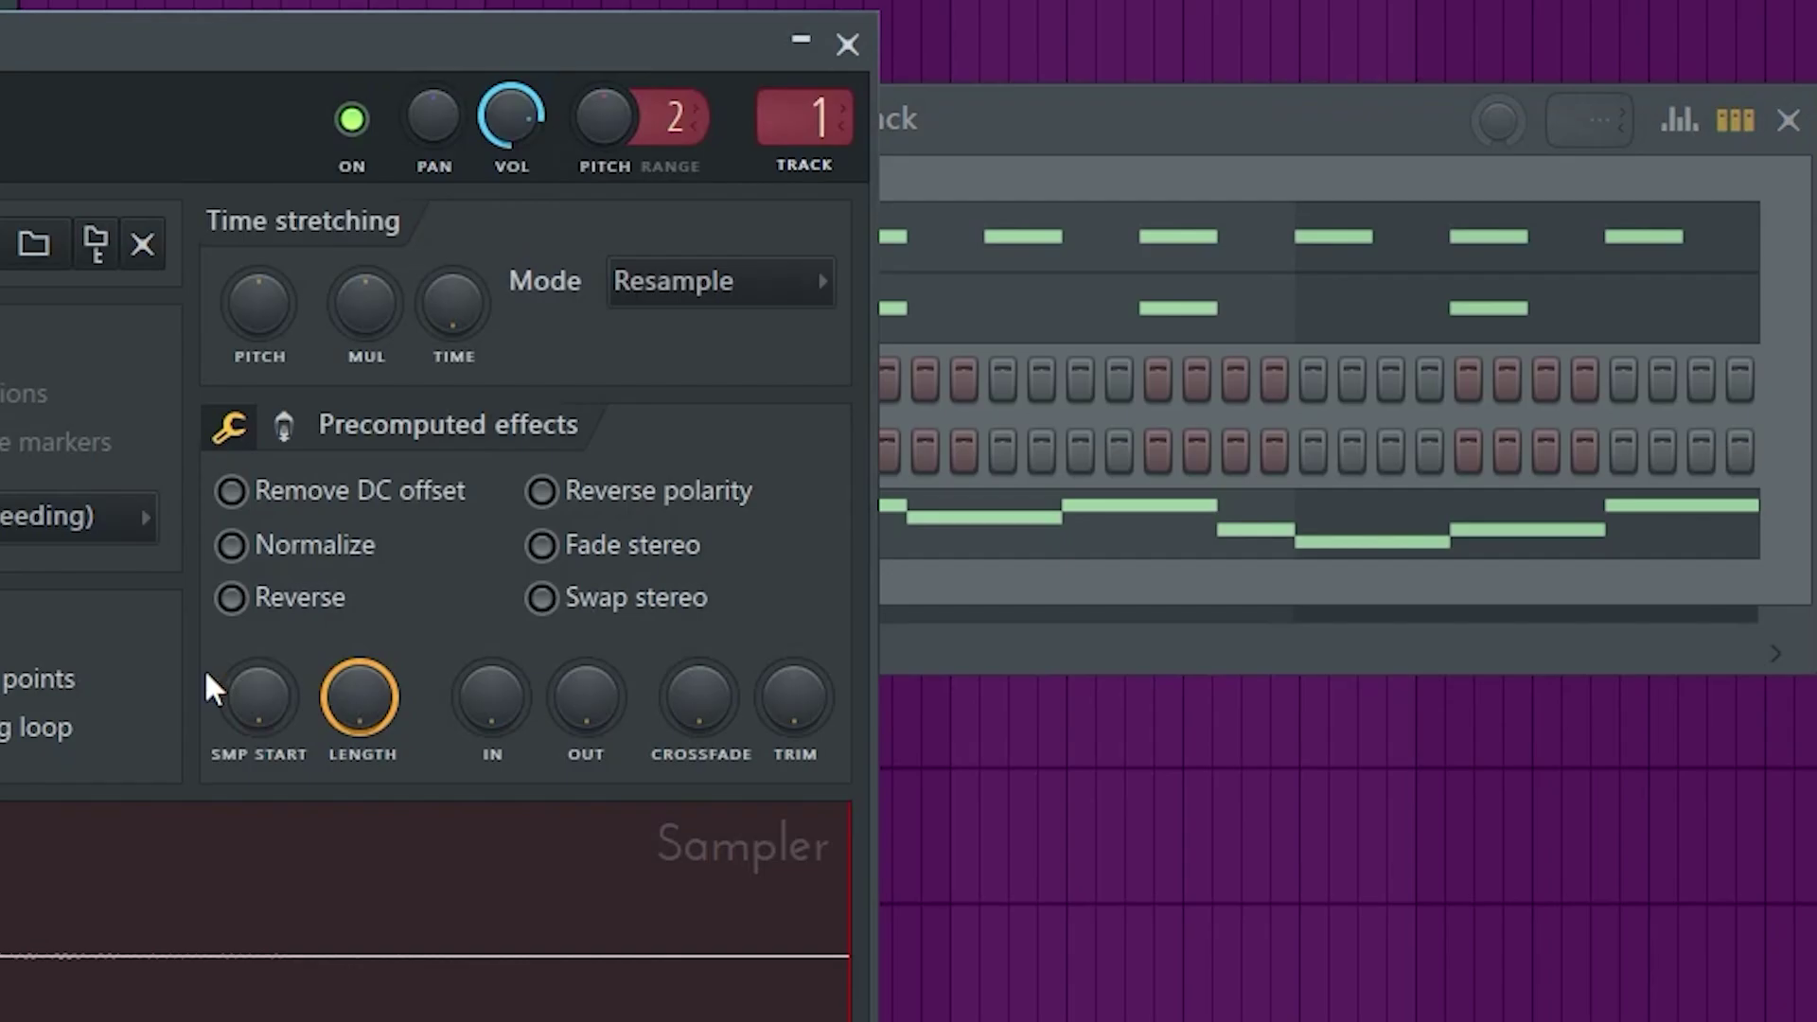
click(286, 428)
drag(1076, 322, 1076, 308)
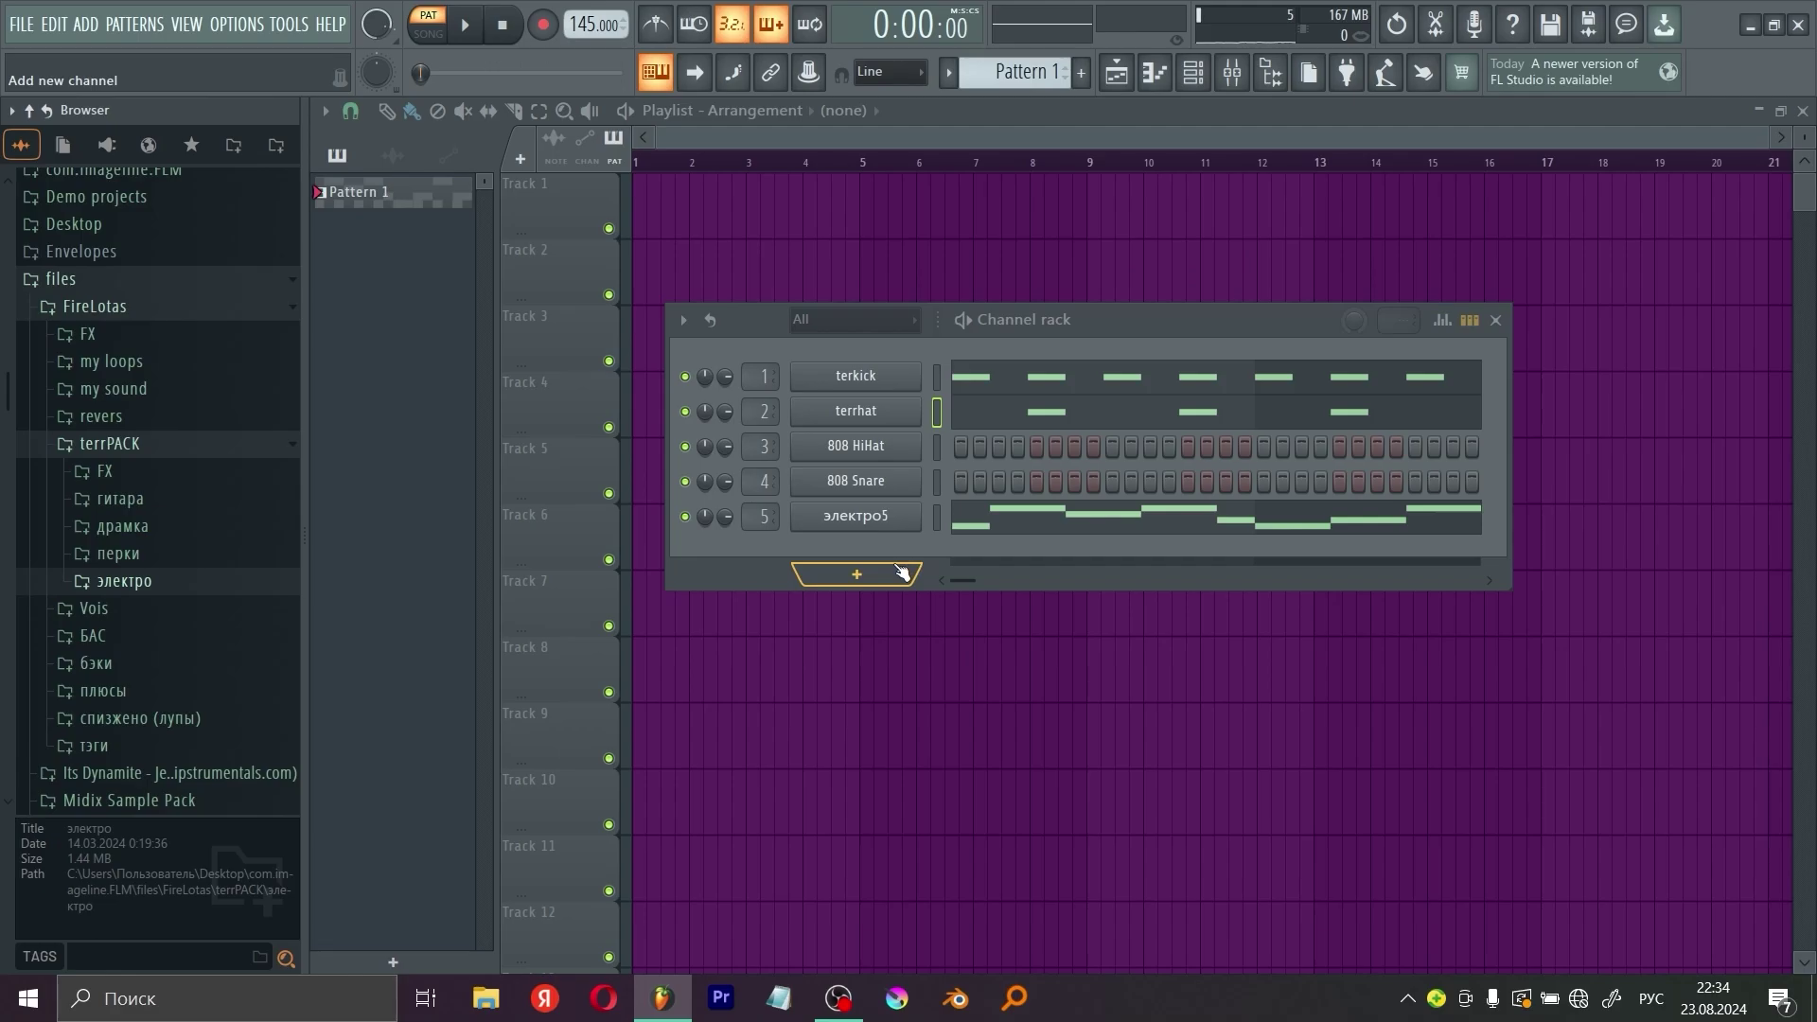
Step: Preview the guitar samples in terrPACK's гитара folder
click(227, 499)
click(653, 0)
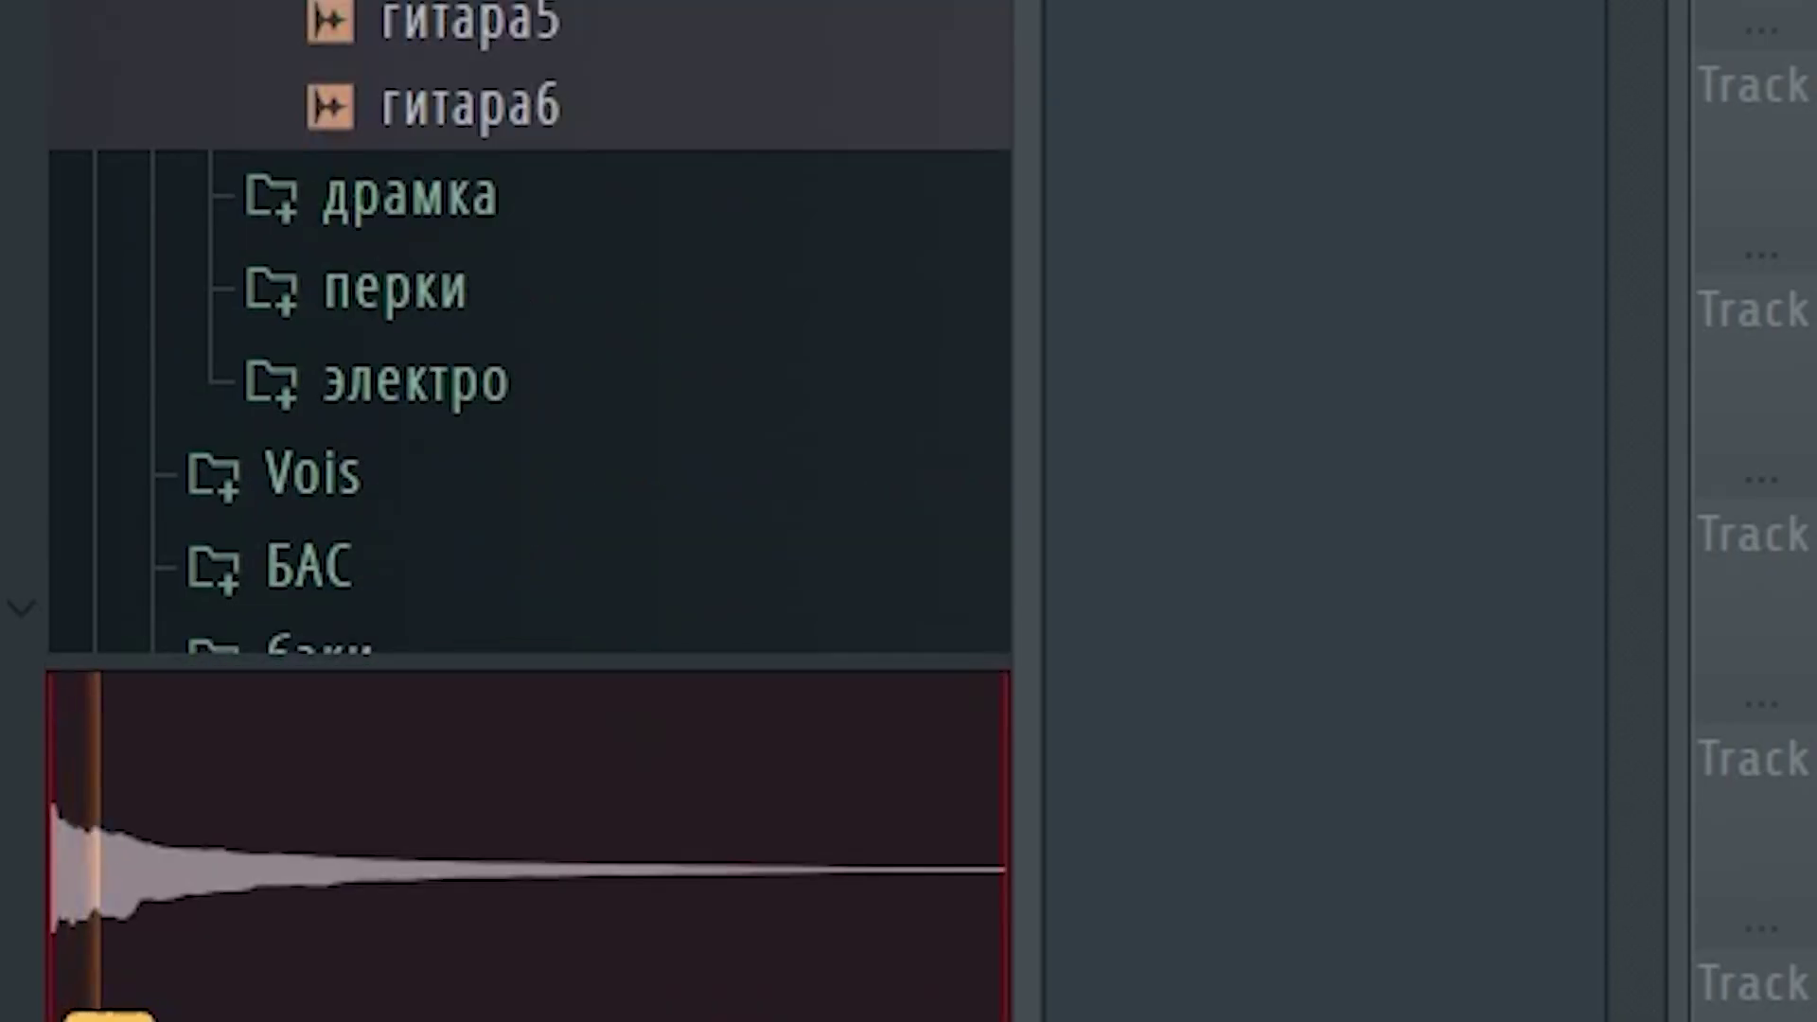
click(653, 0)
click(653, 0)
click(653, 0)
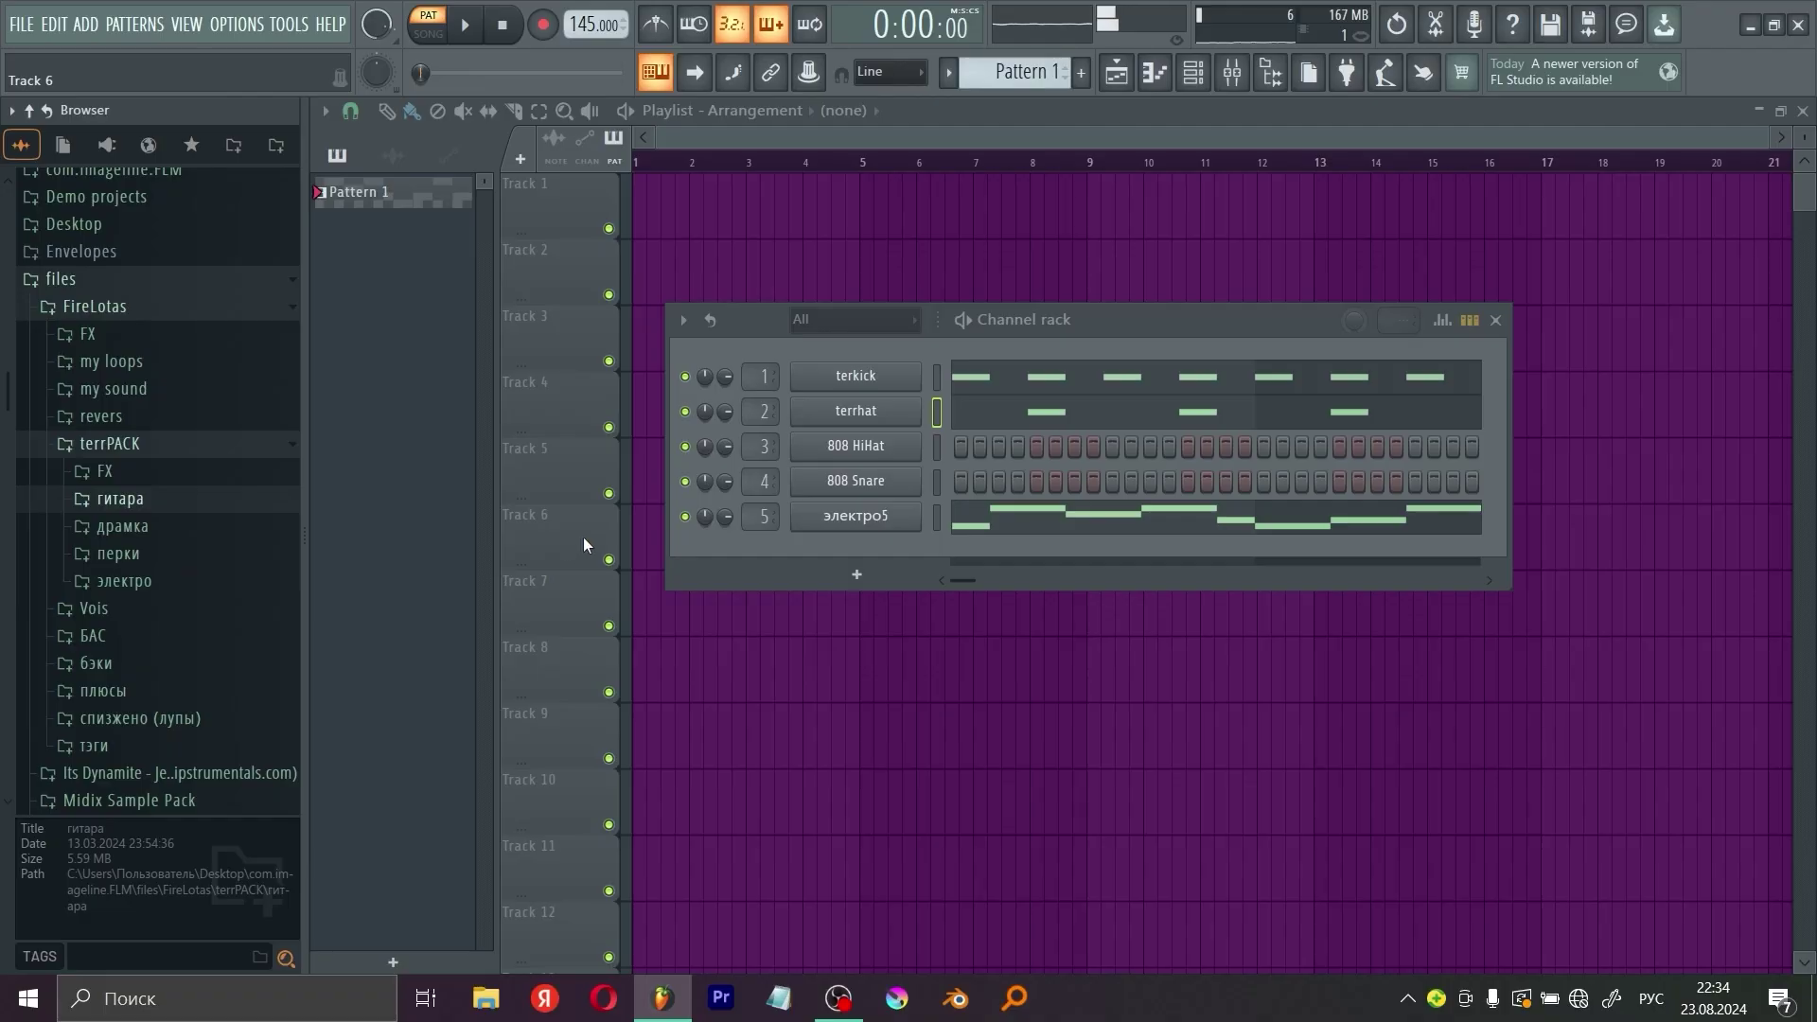
Step: Add a Nexus instrument channel to the pattern and close its plugin window
click(852, 577)
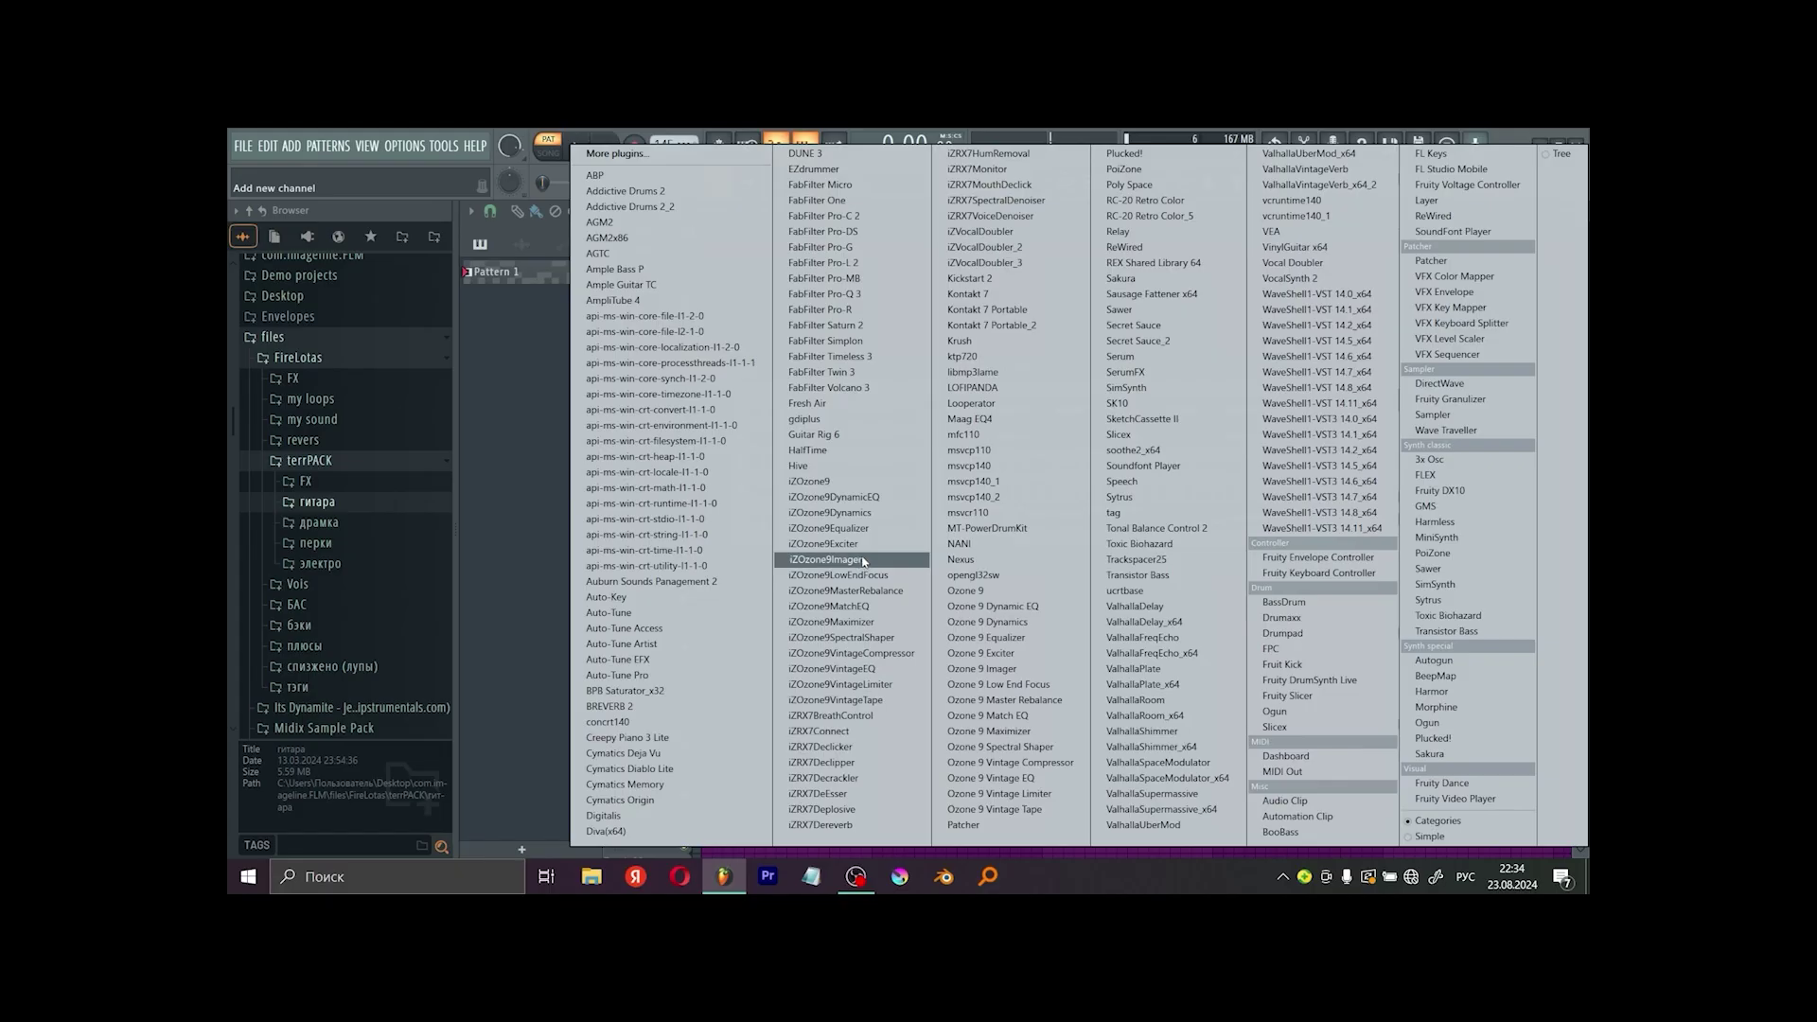
click(958, 560)
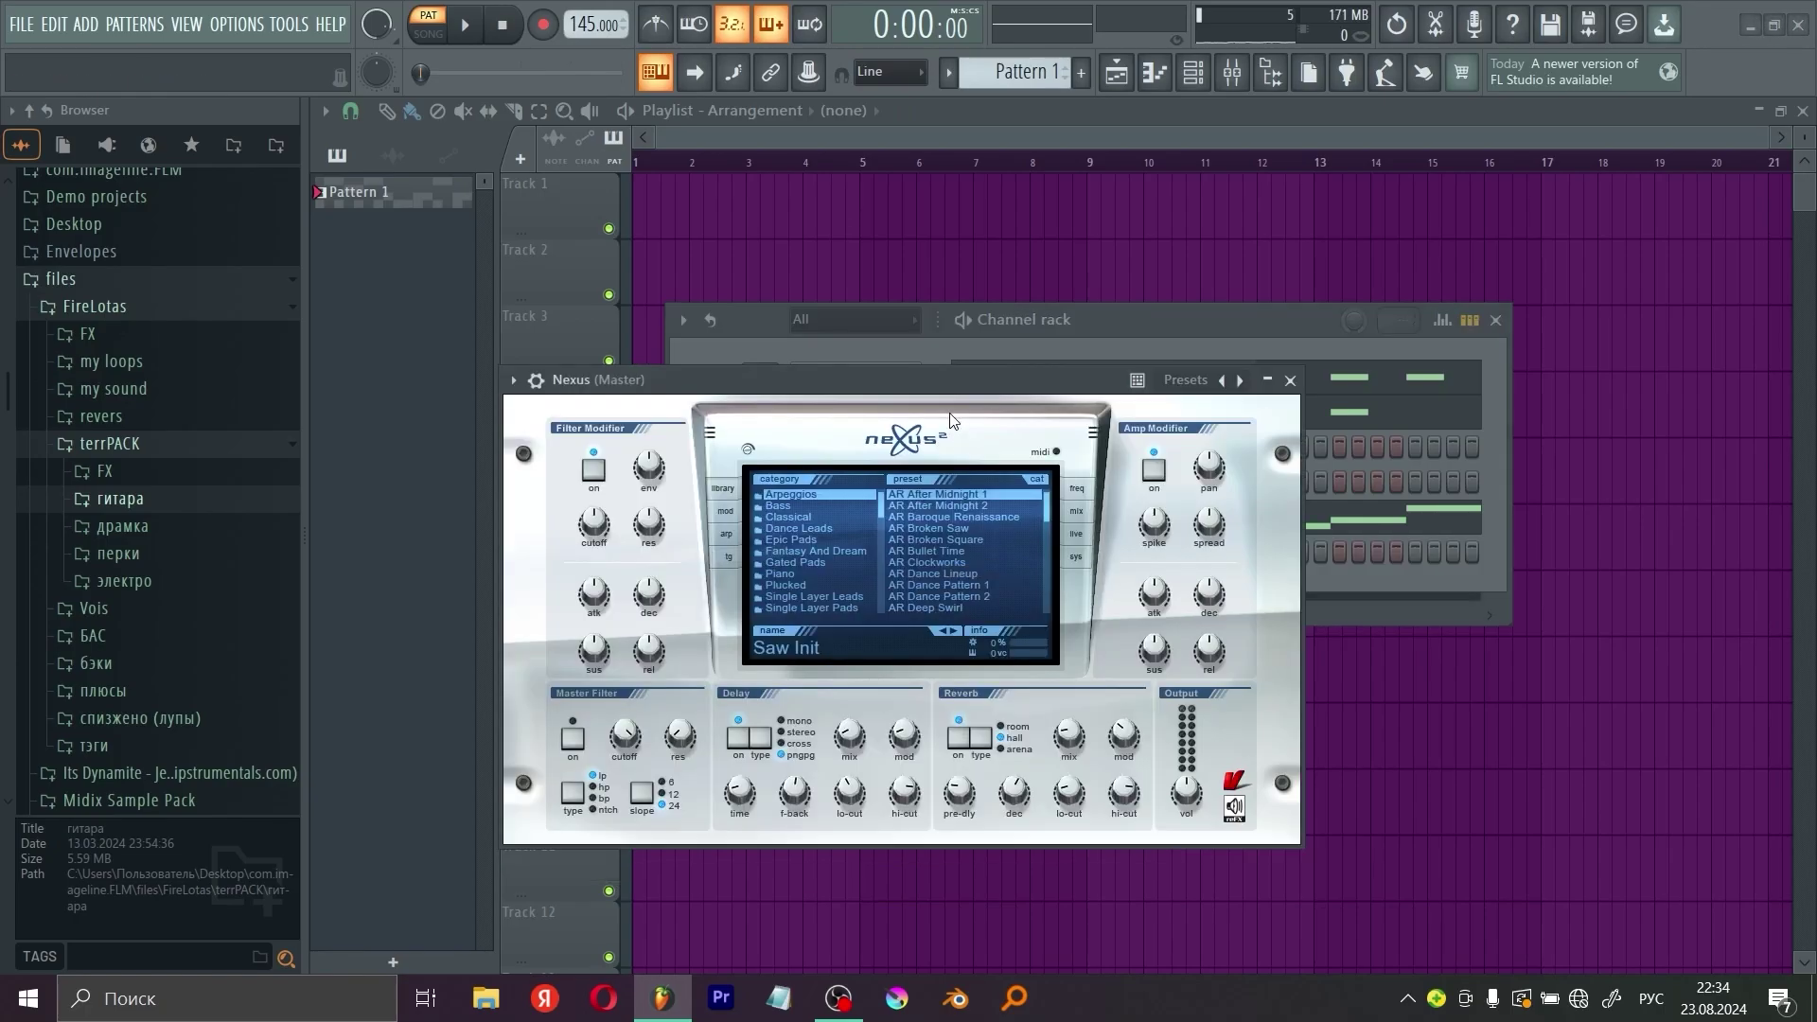
click(1290, 379)
Step: Draw consecutive one-beat C5 notes across the first bar in the Nexus piano roll
key(F7)
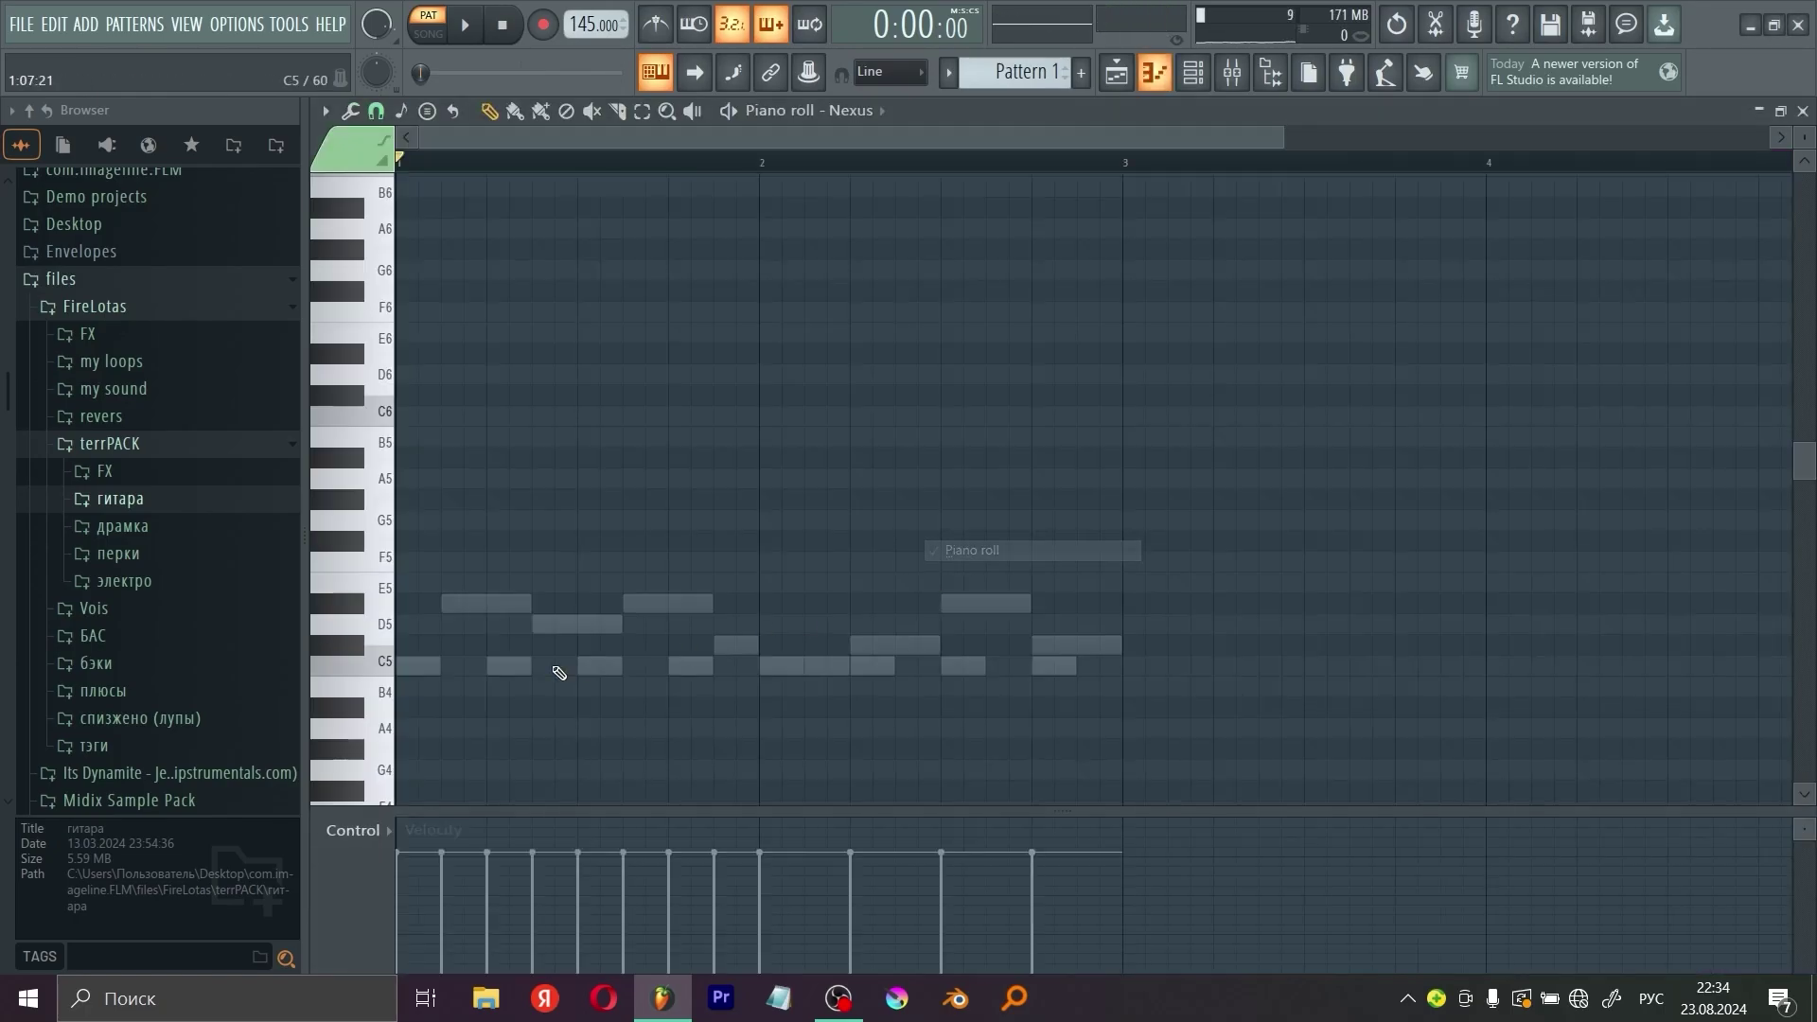
click(414, 669)
click(503, 672)
click(592, 667)
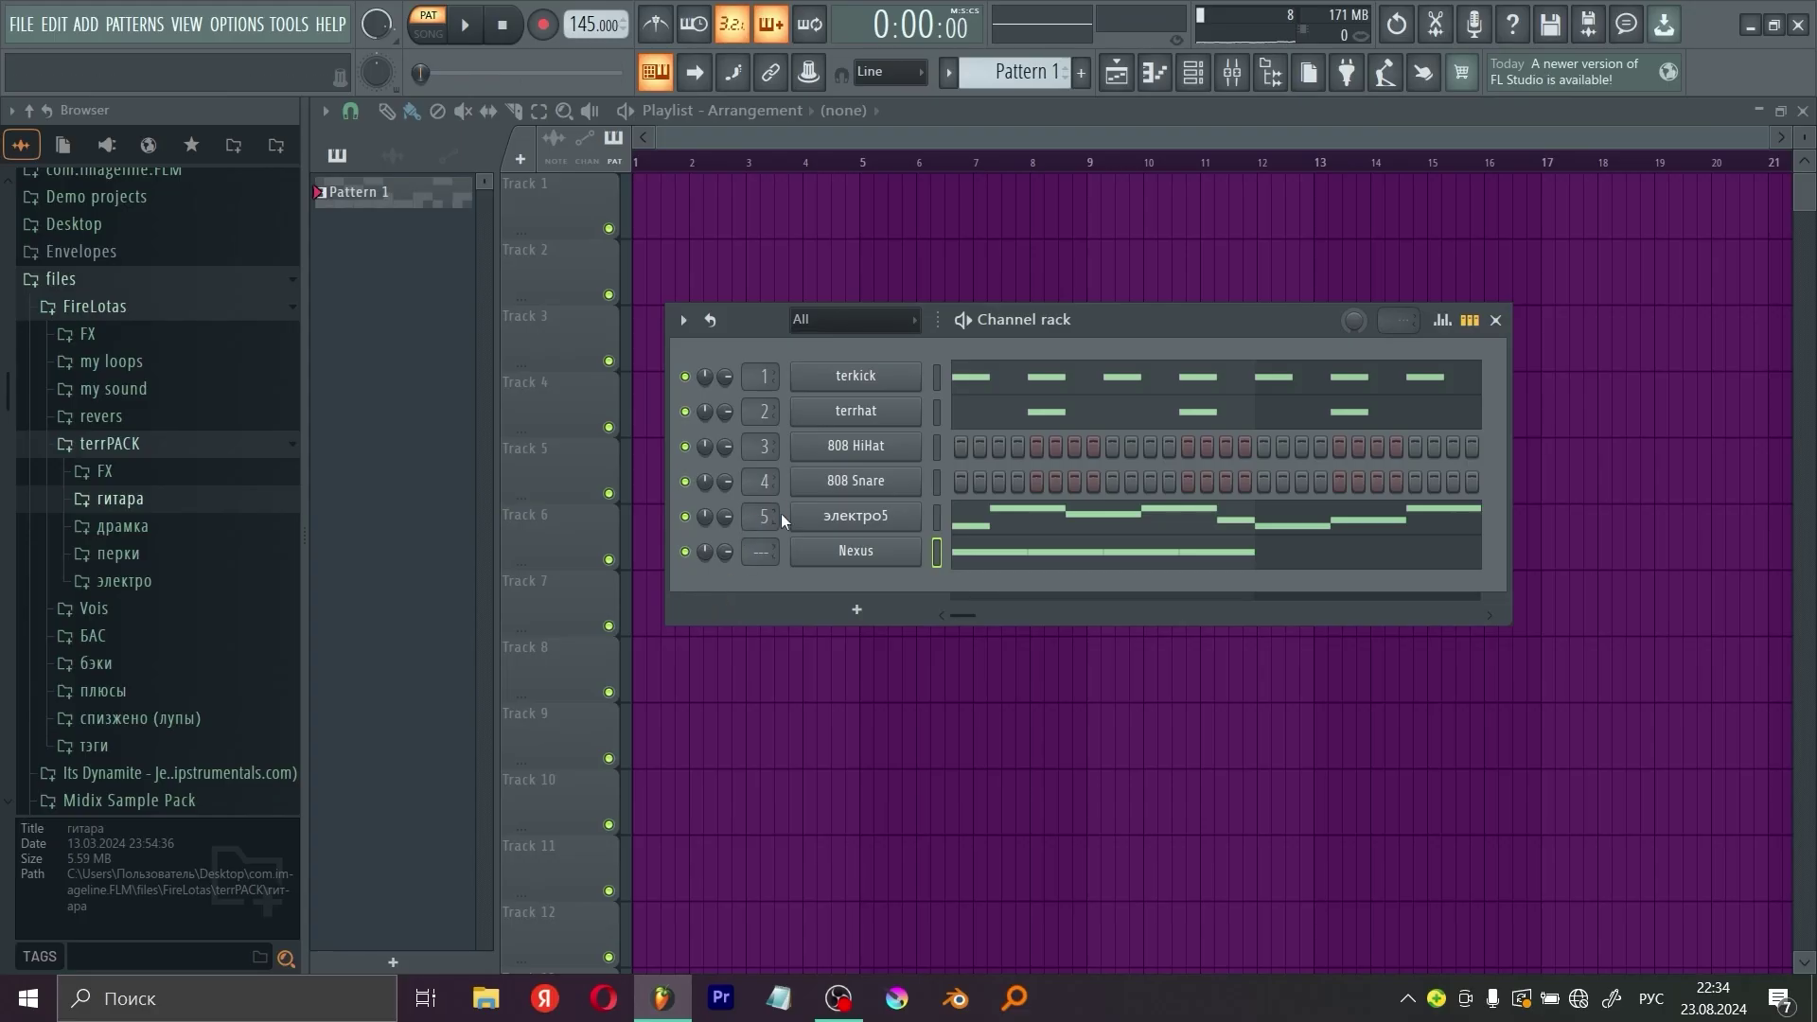
Step: Load Fruity parametric EQ 2 into slot 4 of Insert 5 and cut the lows with band 1
double_click(753, 526)
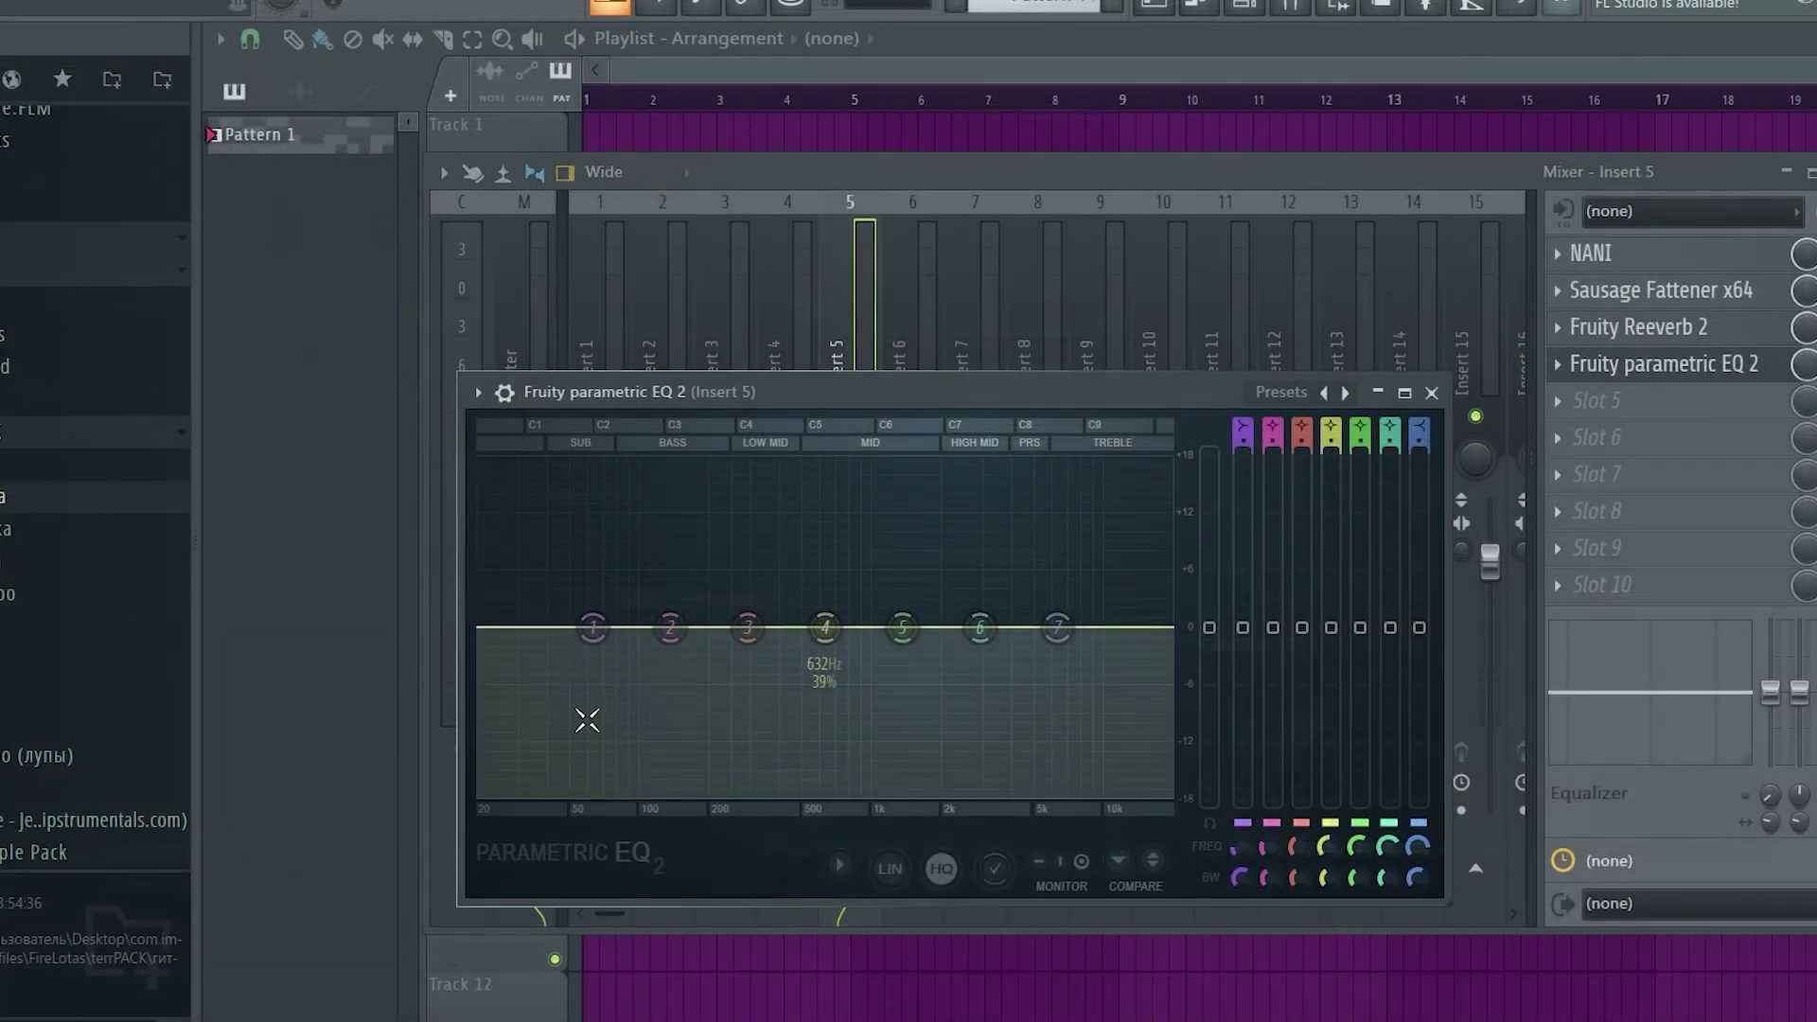
drag(593, 627, 641, 763)
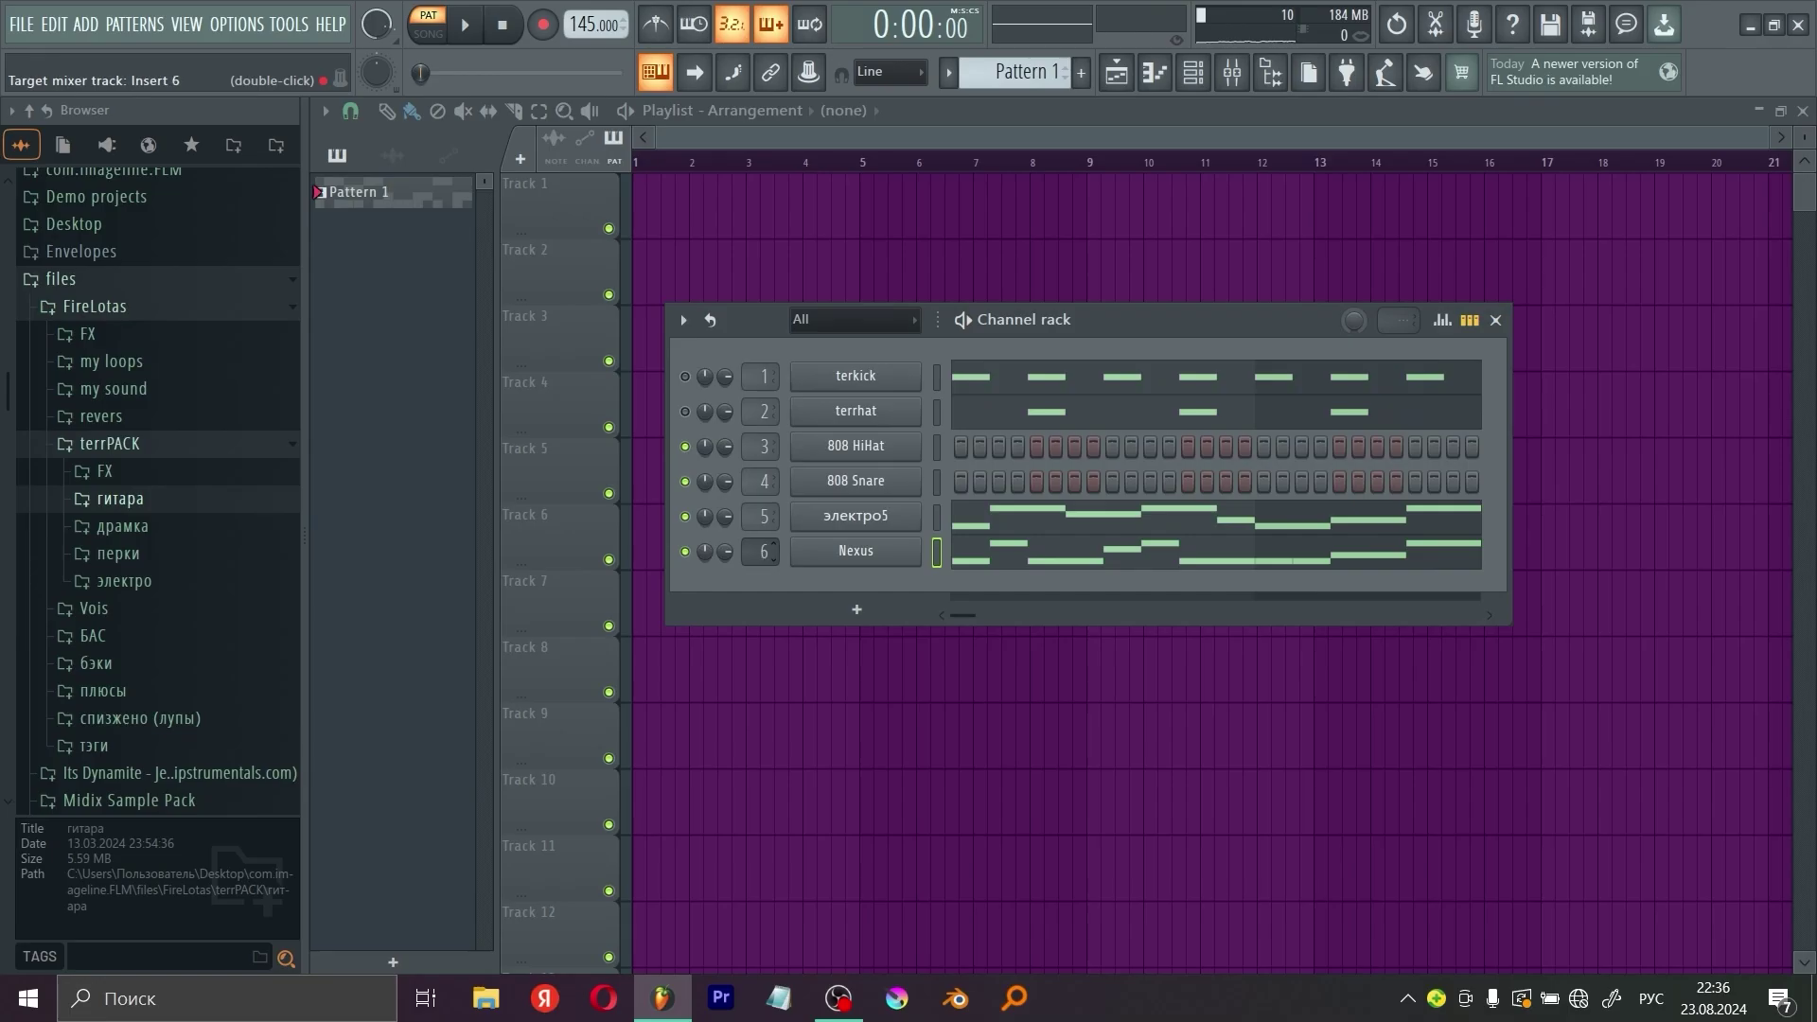
Step: Load Fruity parametric EQ 2 into slot 1 of Insert 6, cut band 7 to about -18 dB near 1.5 kHz, and play the pattern
key(F8)
click(383, 331)
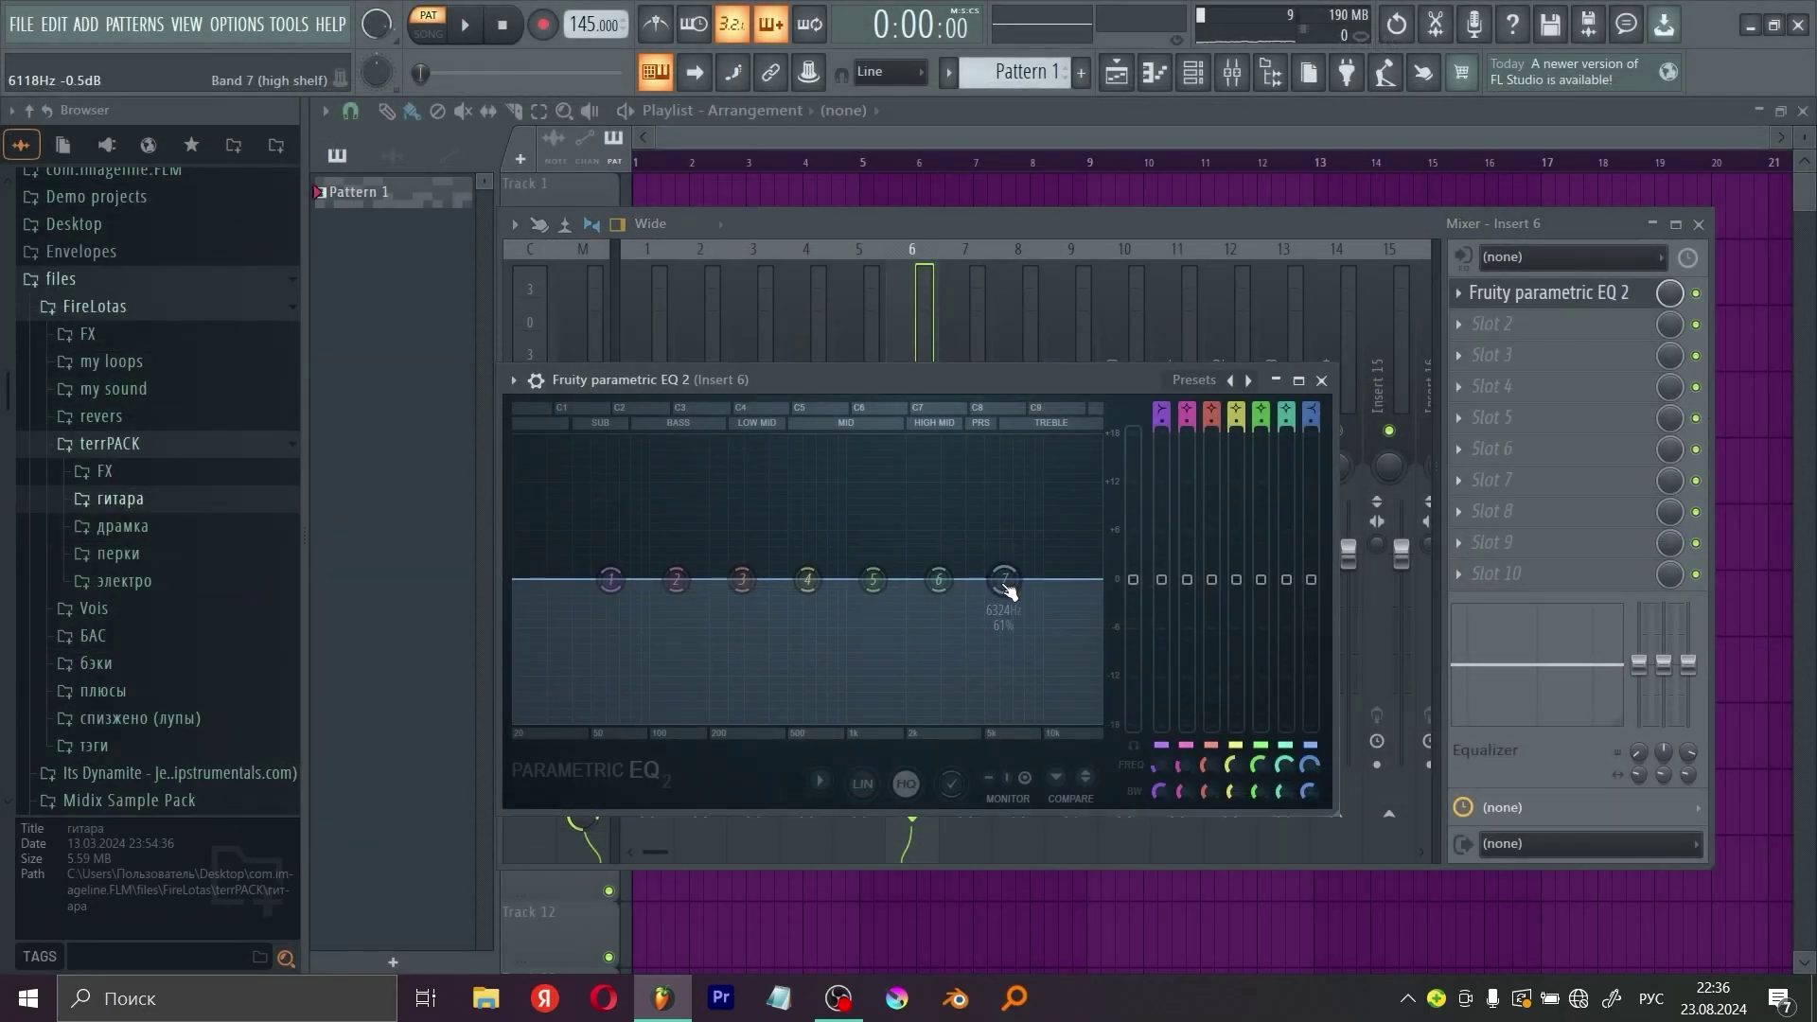
drag(1005, 579, 881, 722)
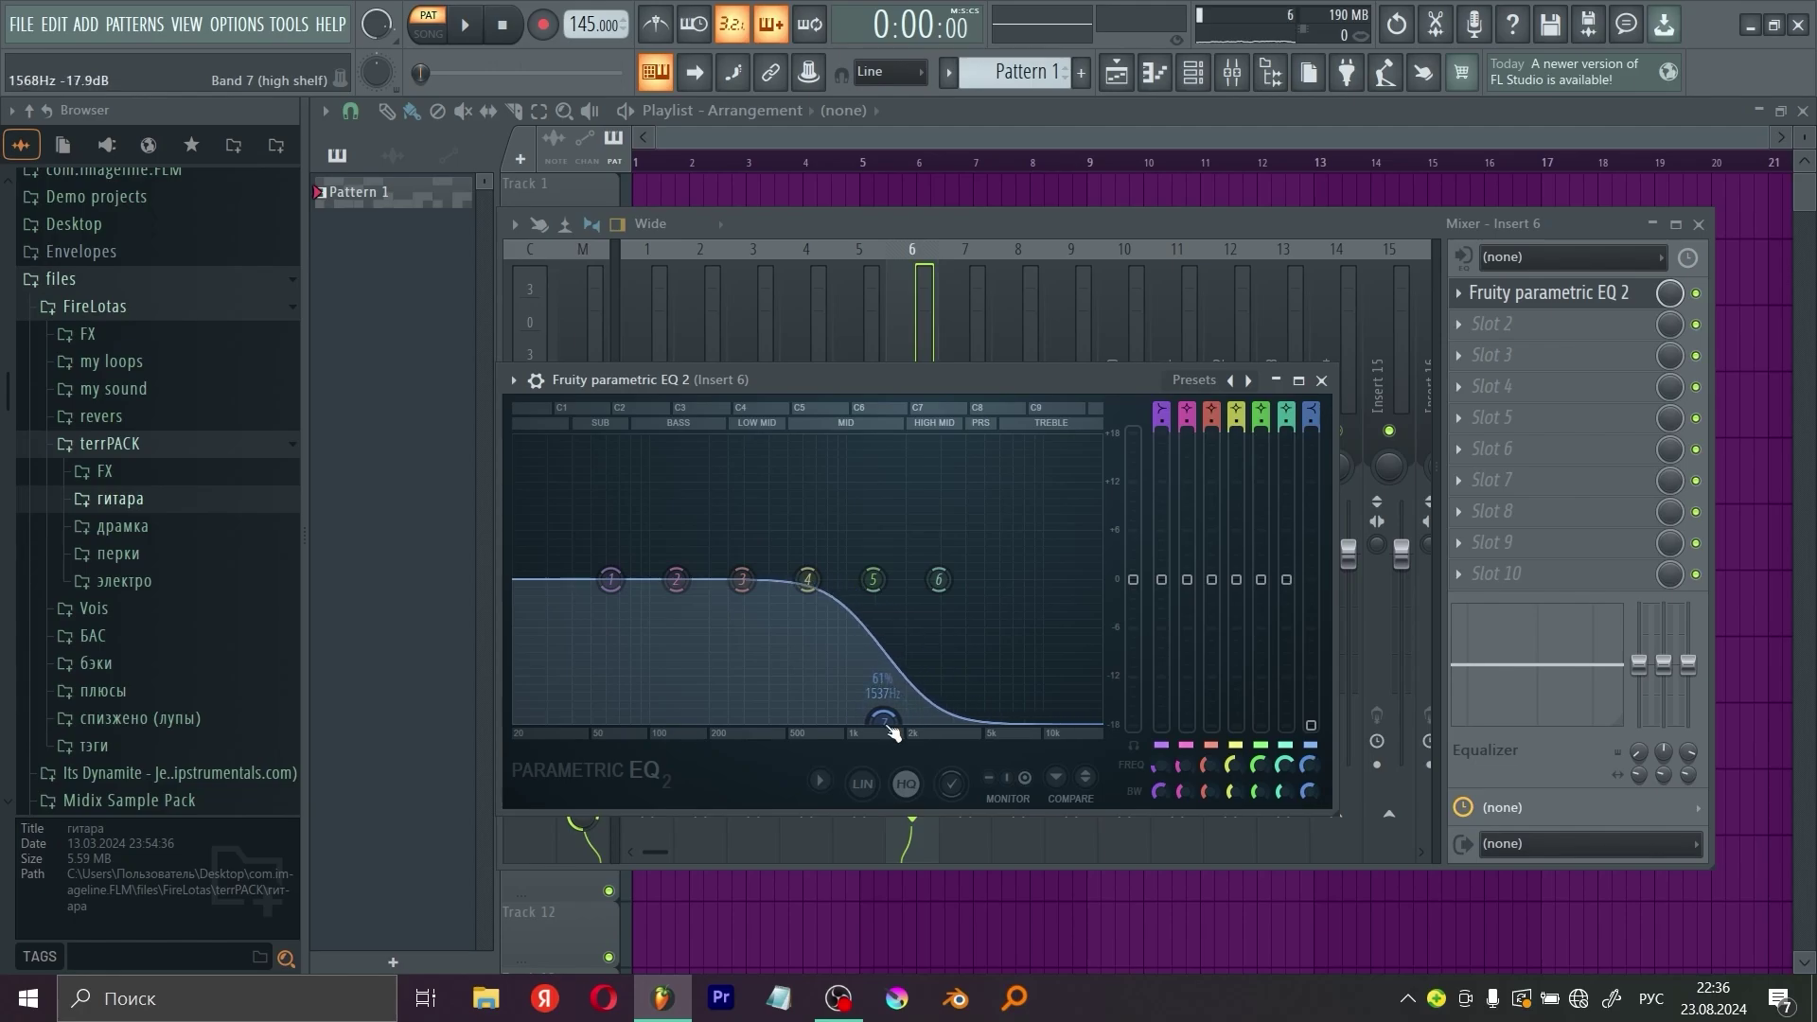
click(1322, 380)
key(space)
click(1565, 274)
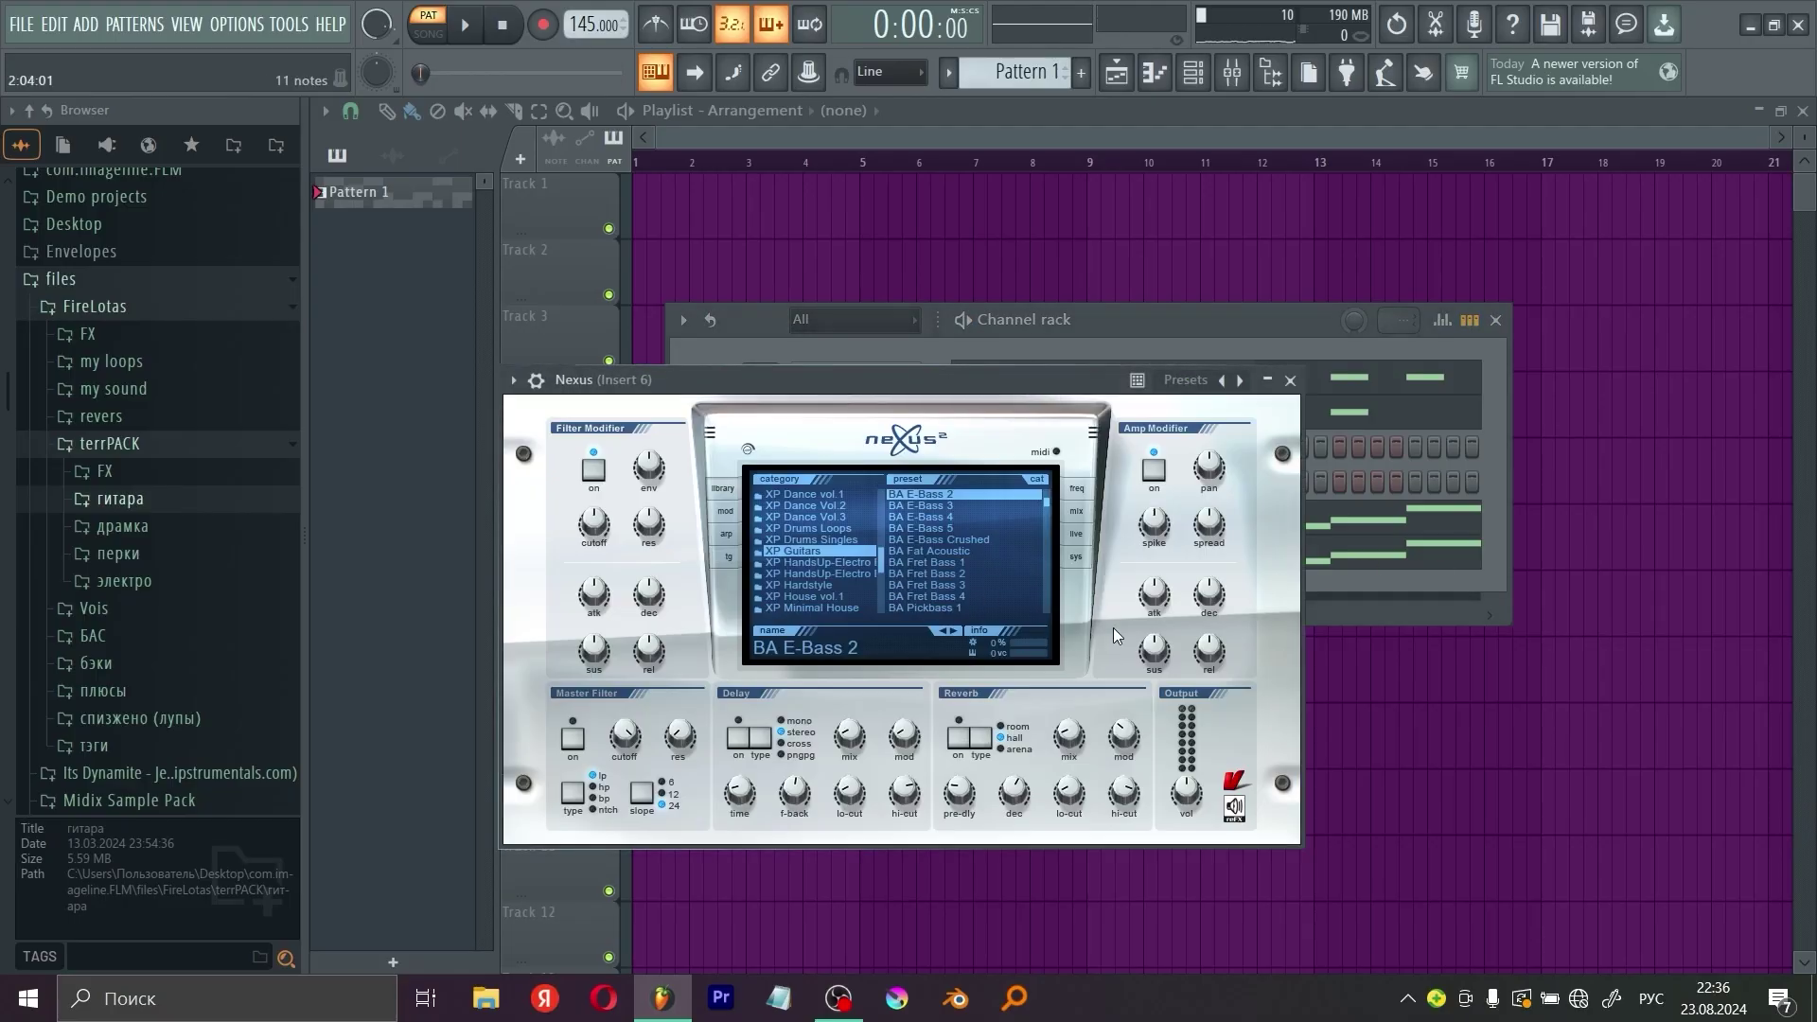
Step: Transpose all Nexus notes down one octave in the piano roll and listen to the pattern
click(1290, 379)
click(1217, 548)
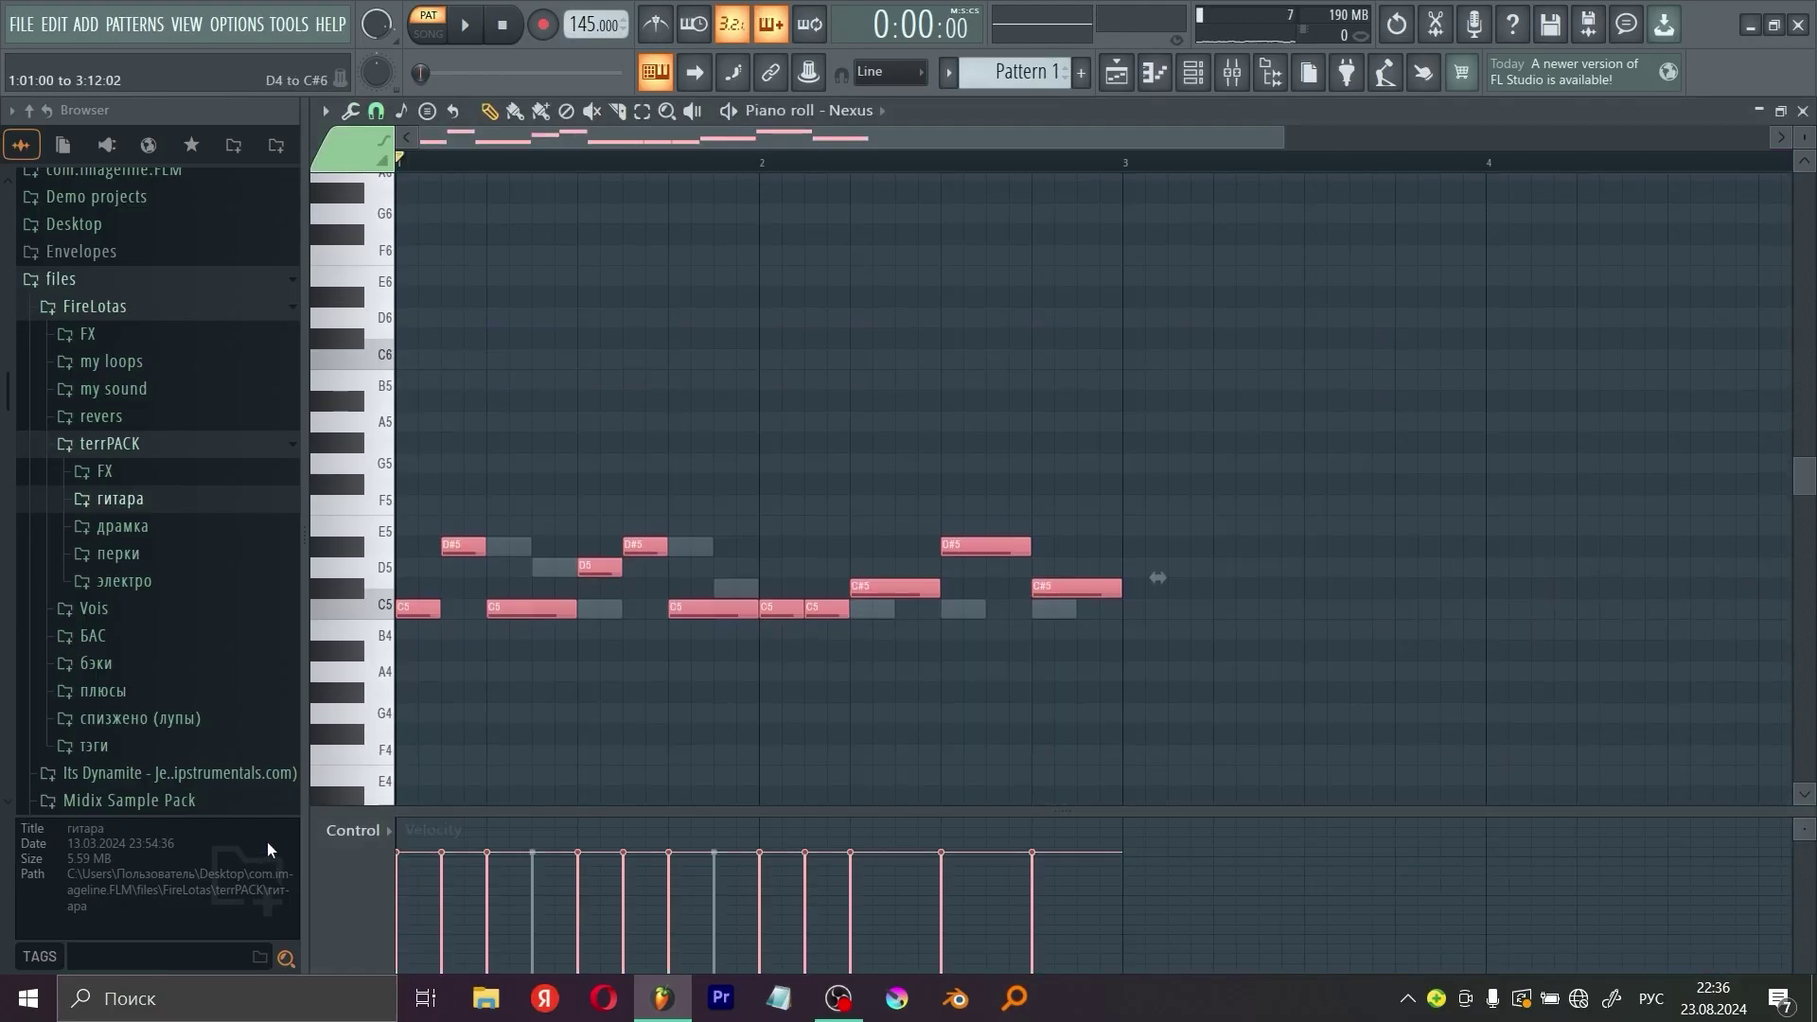
key(ctrl+Down)
key(space)
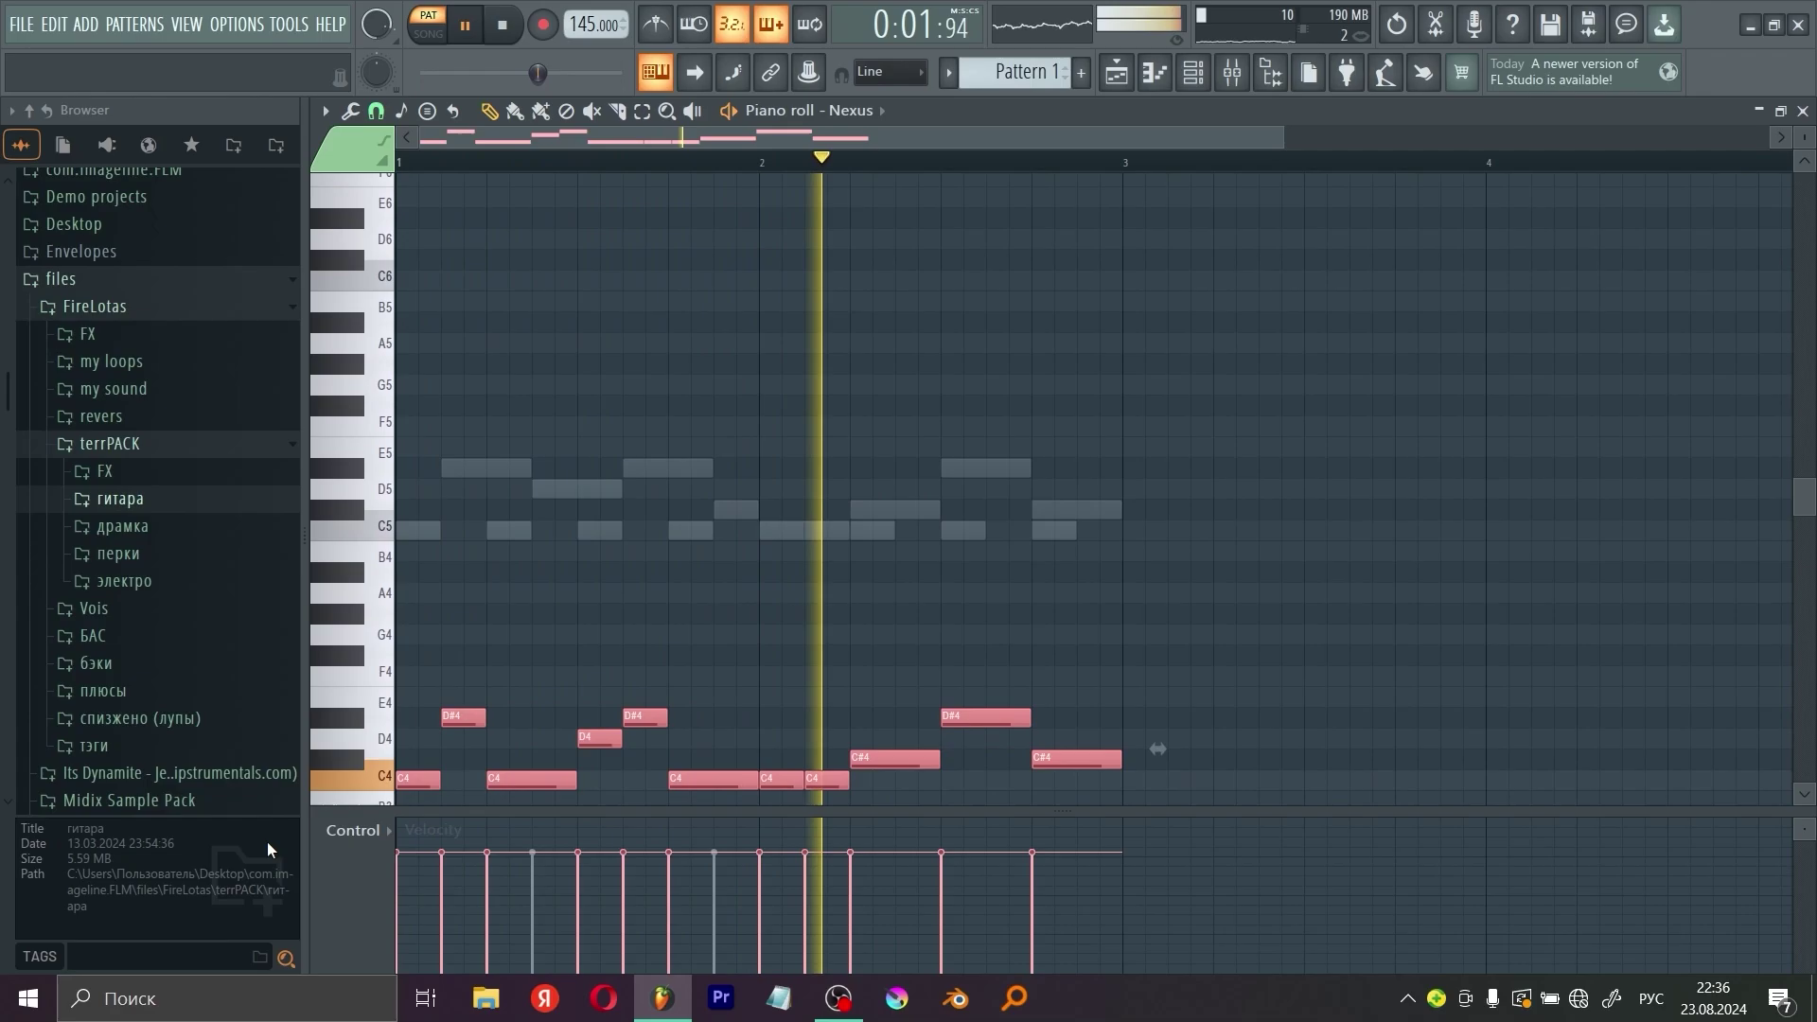
key(space)
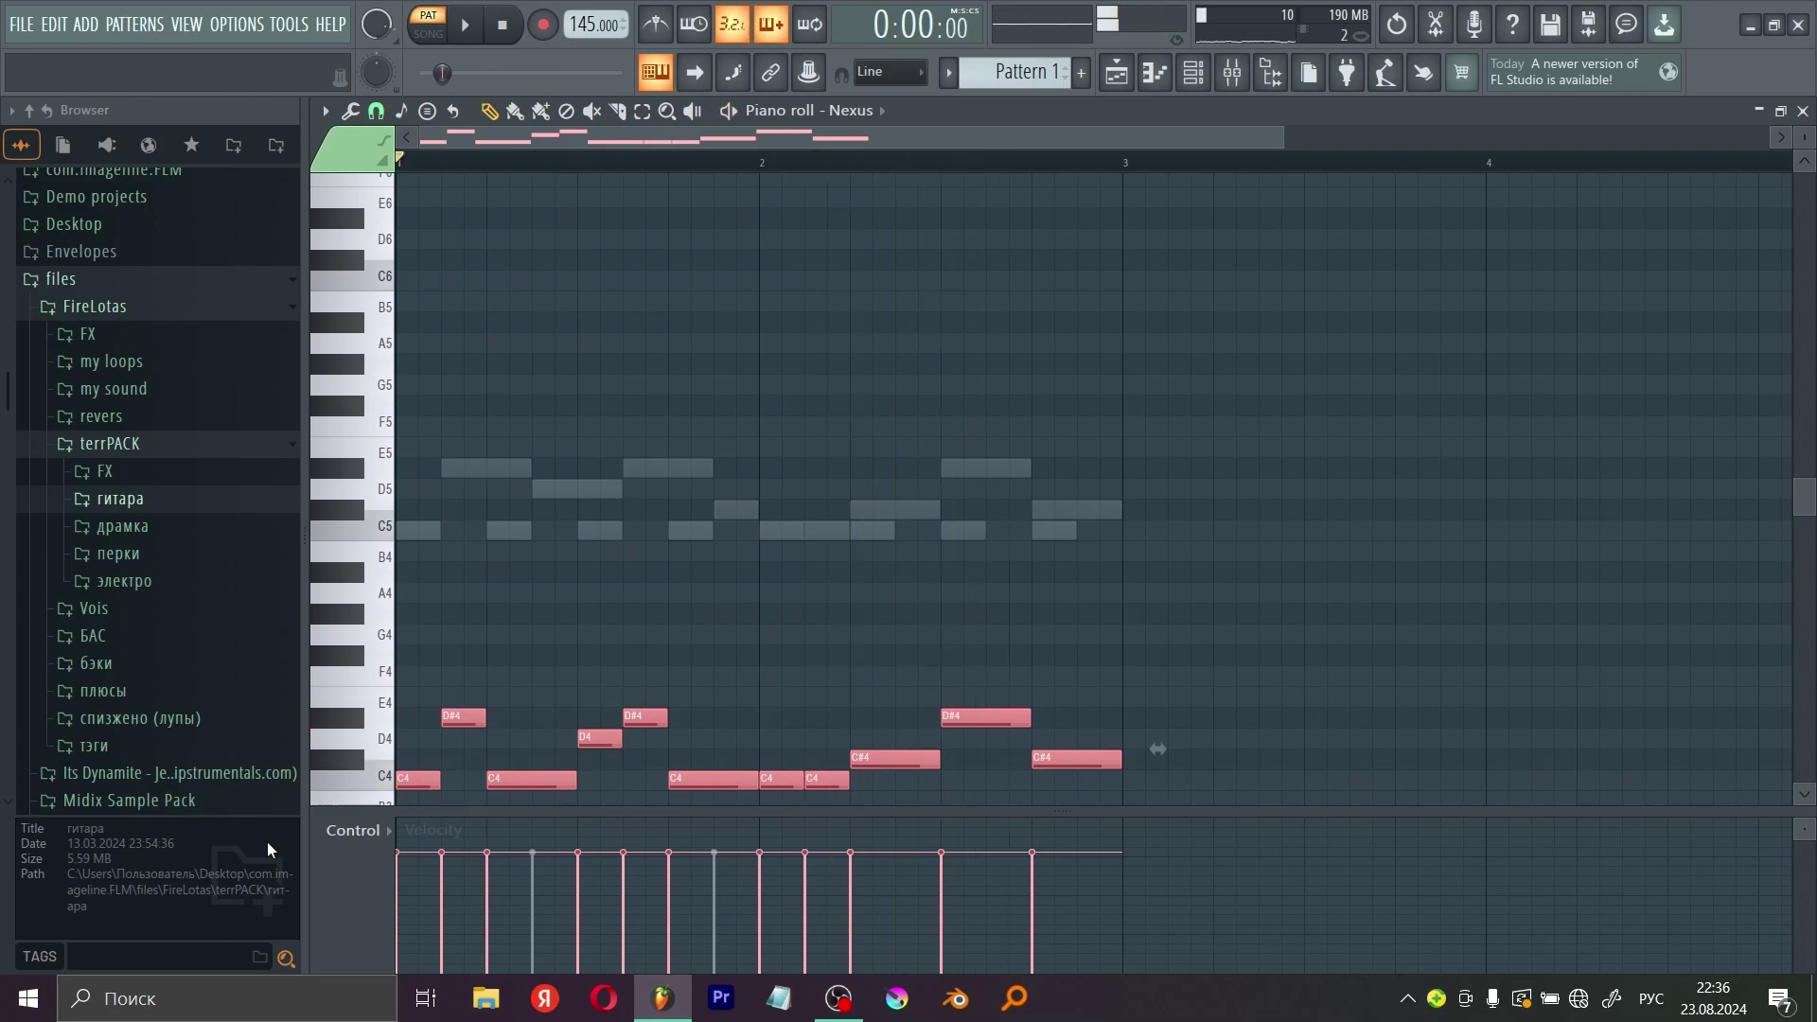
click(1802, 112)
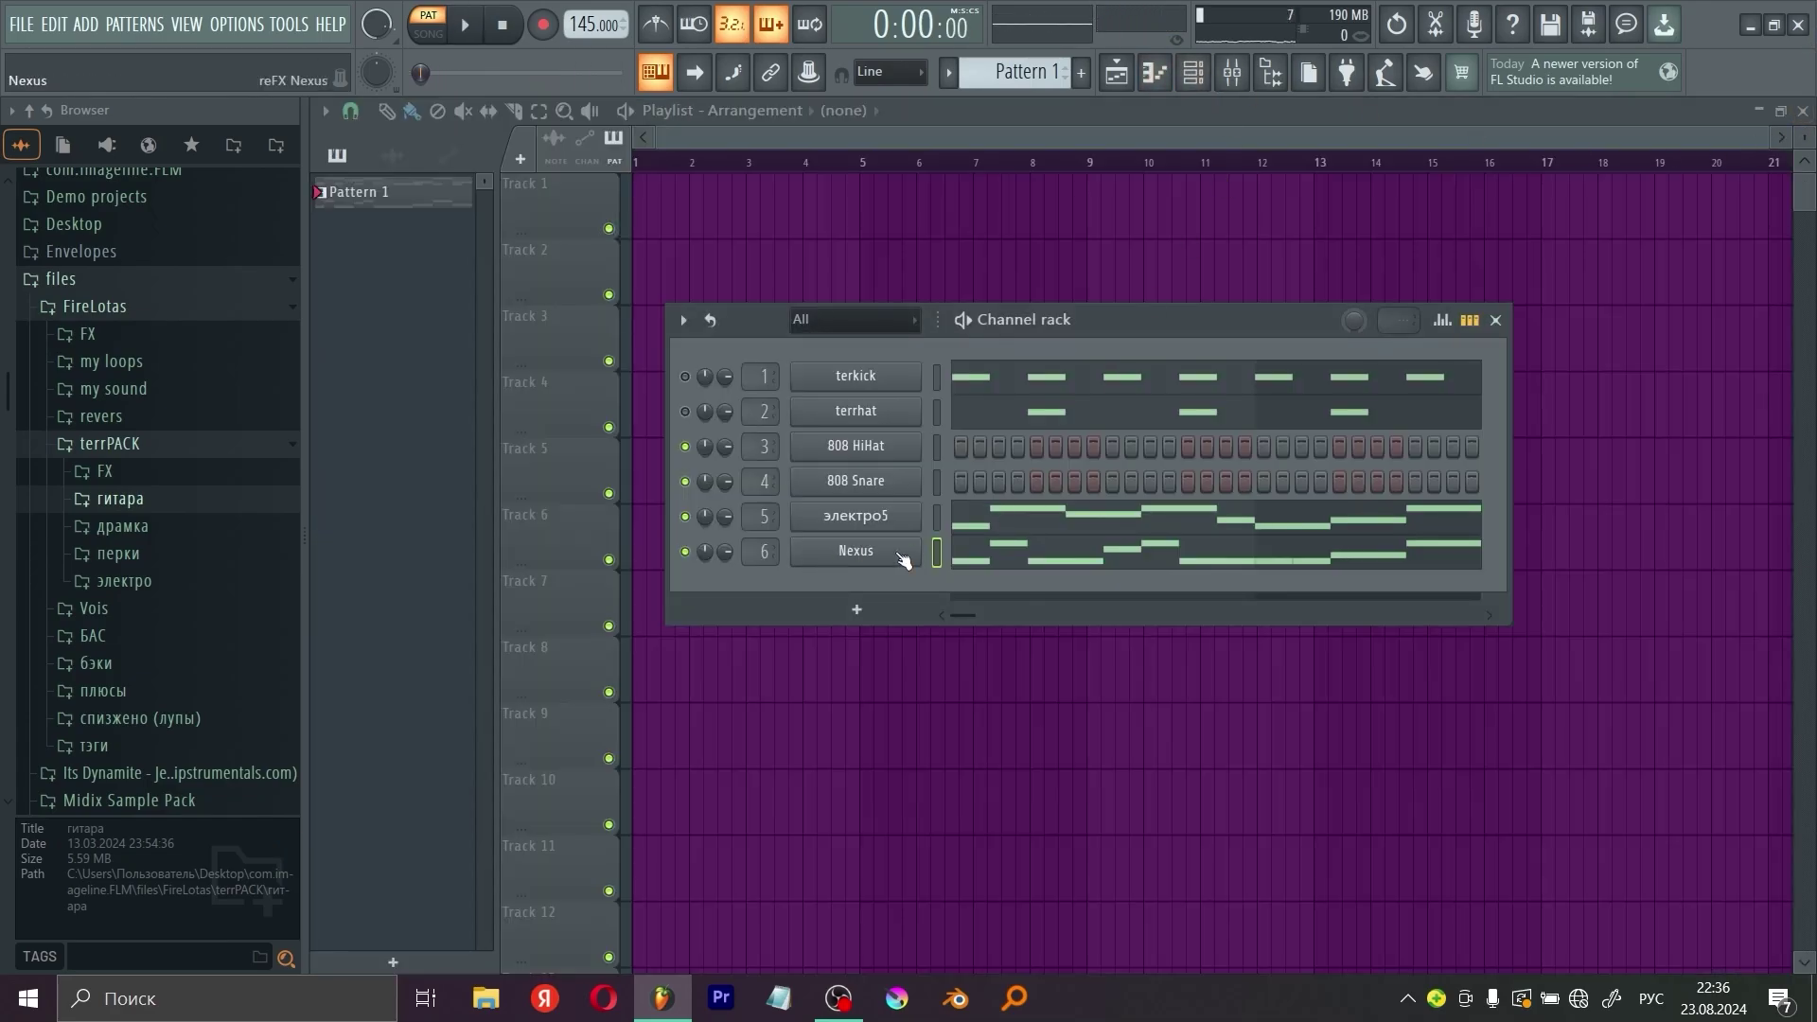
Step: Boost the lows with band 1 of Insert 6's Fruity parametric EQ 2 and fine-tune the band while the pattern plays
key(F9)
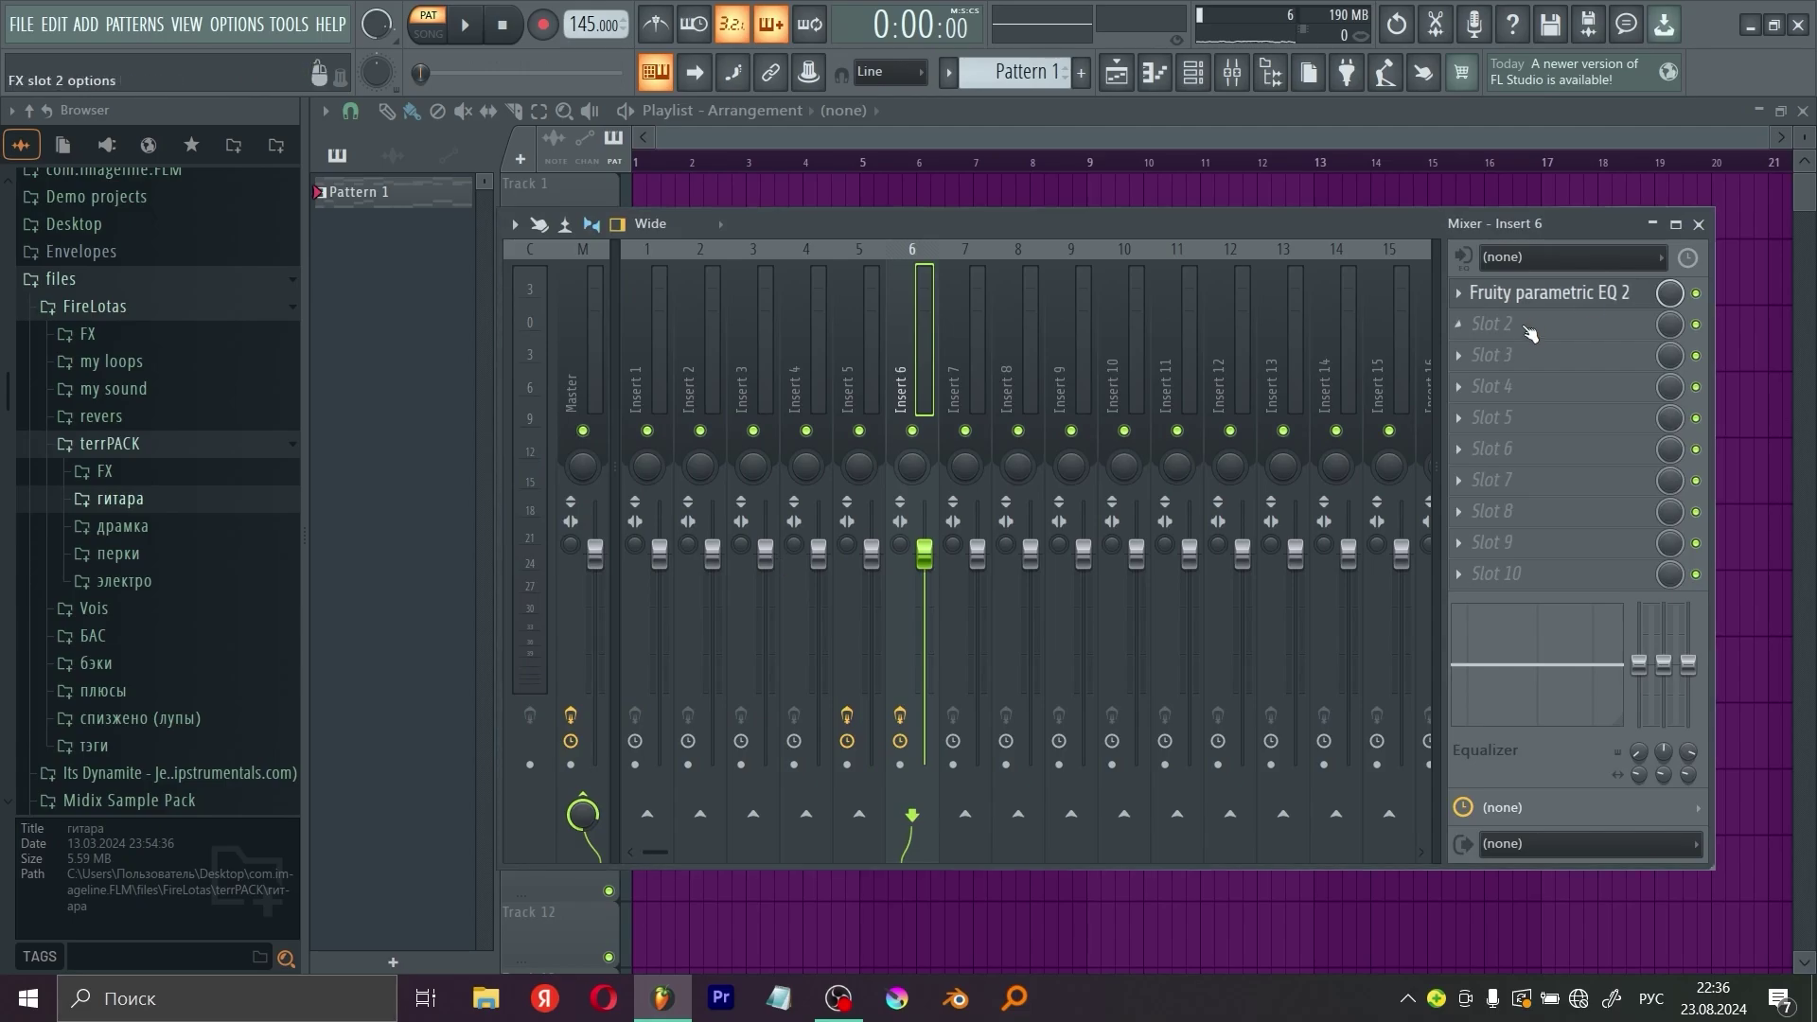
key(F8)
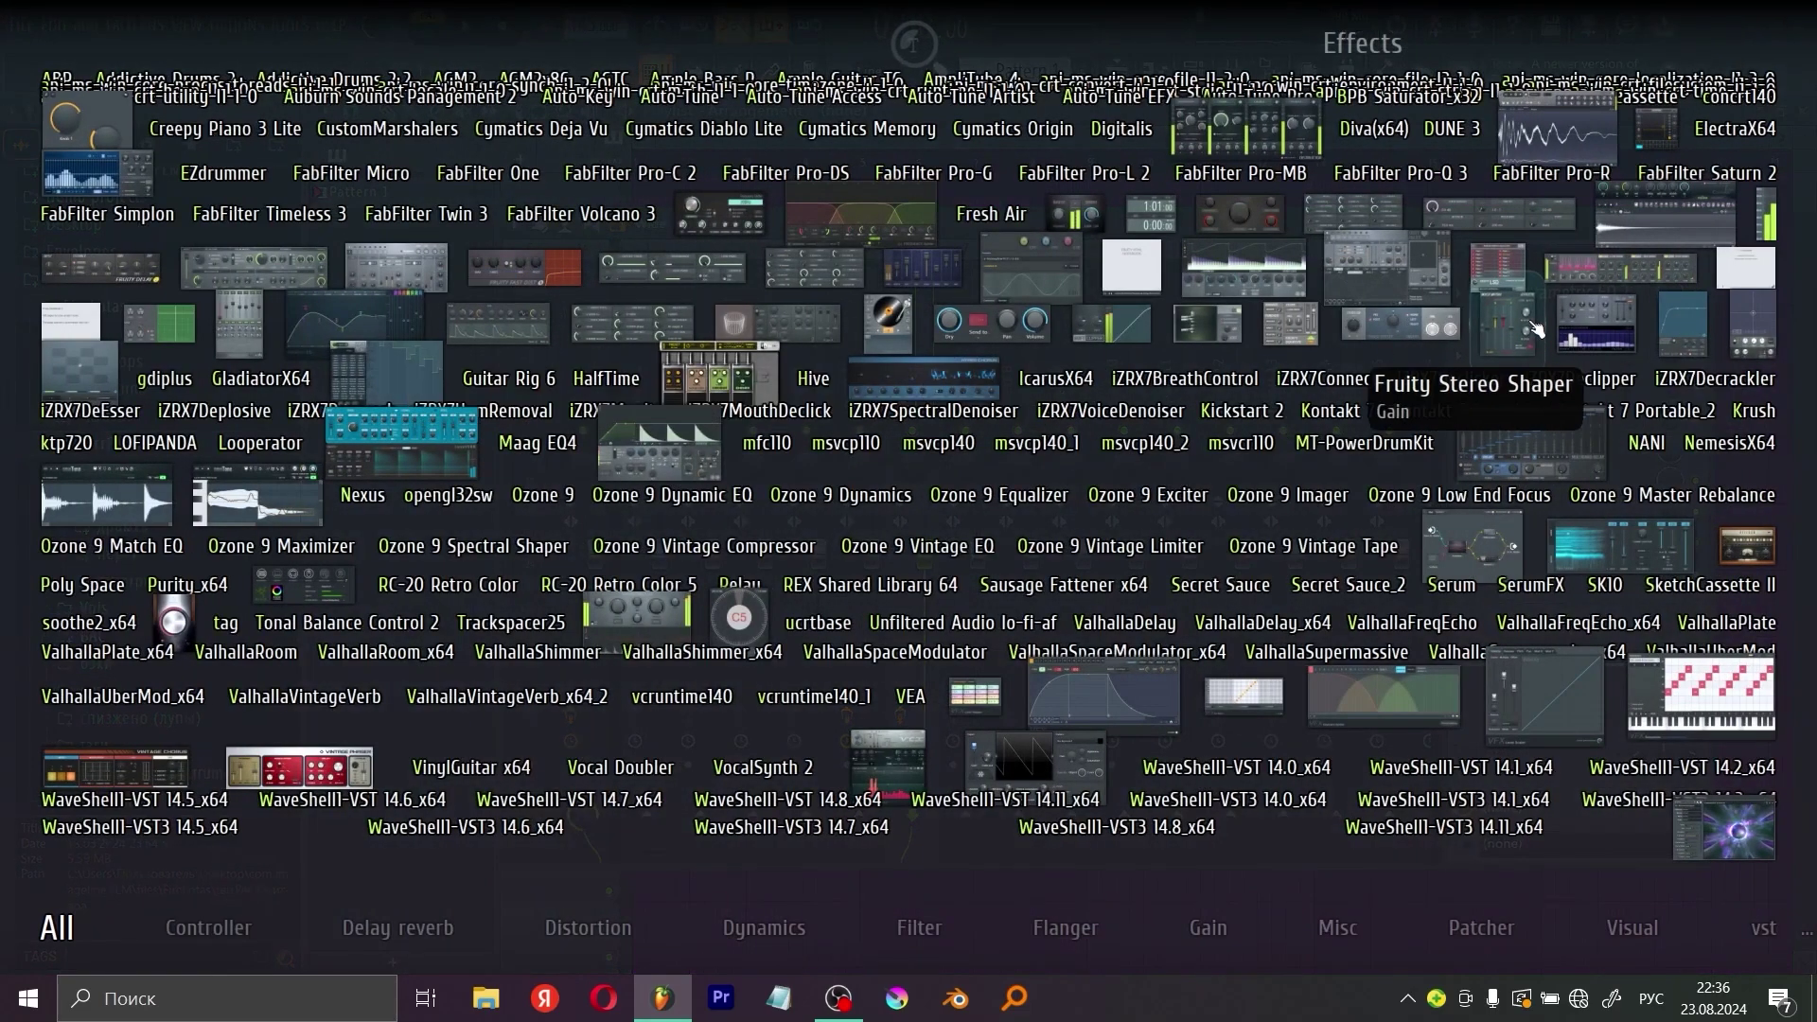
click(1528, 286)
drag(610, 580, 637, 540)
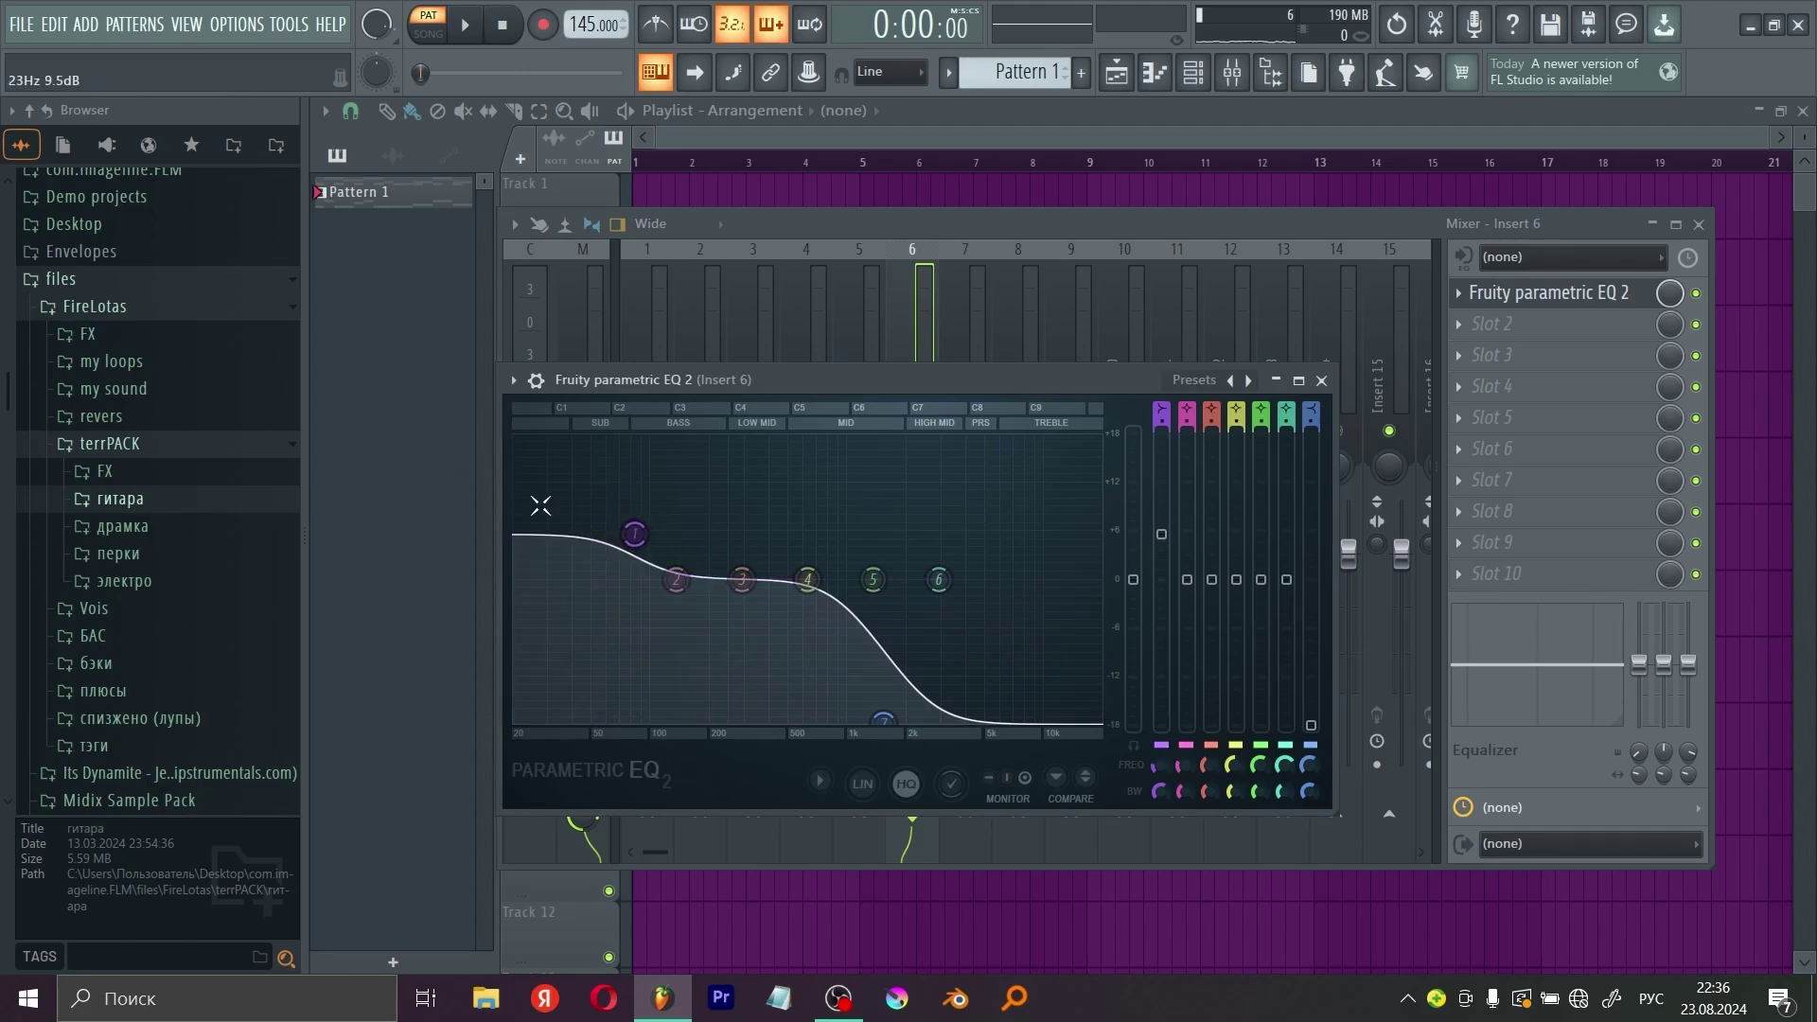
key(space)
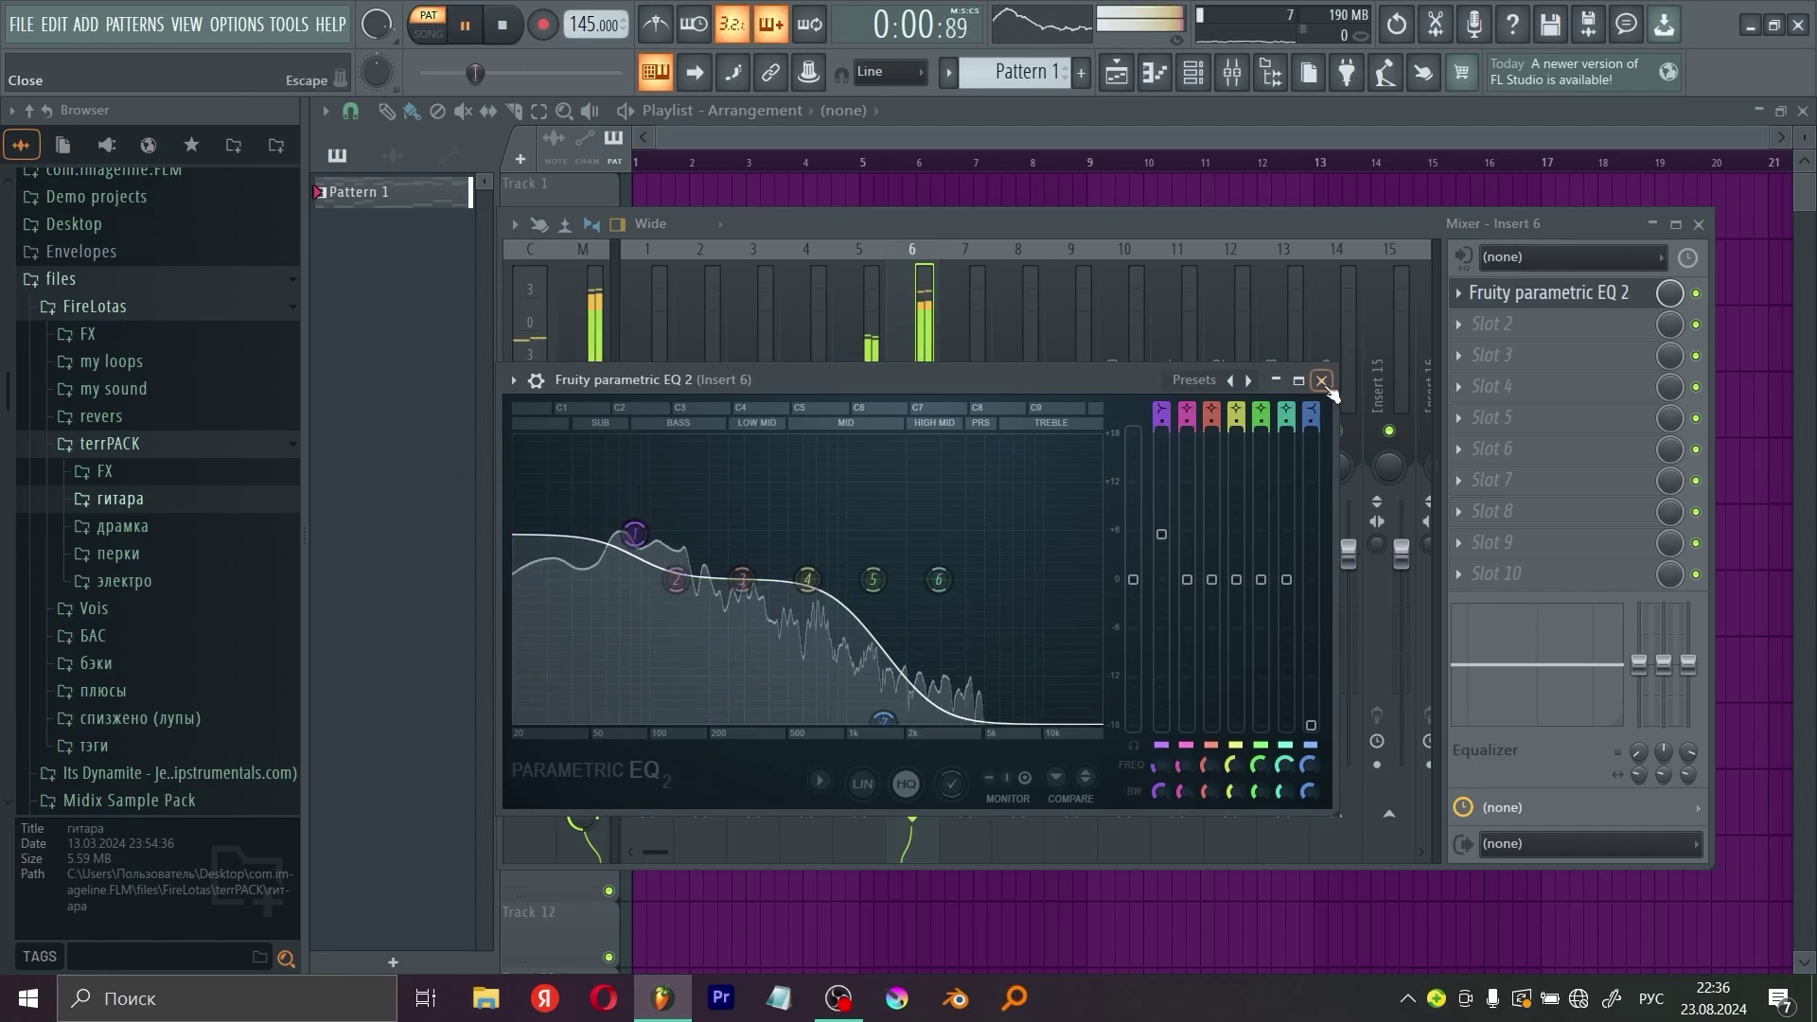
click(1321, 379)
click(1552, 293)
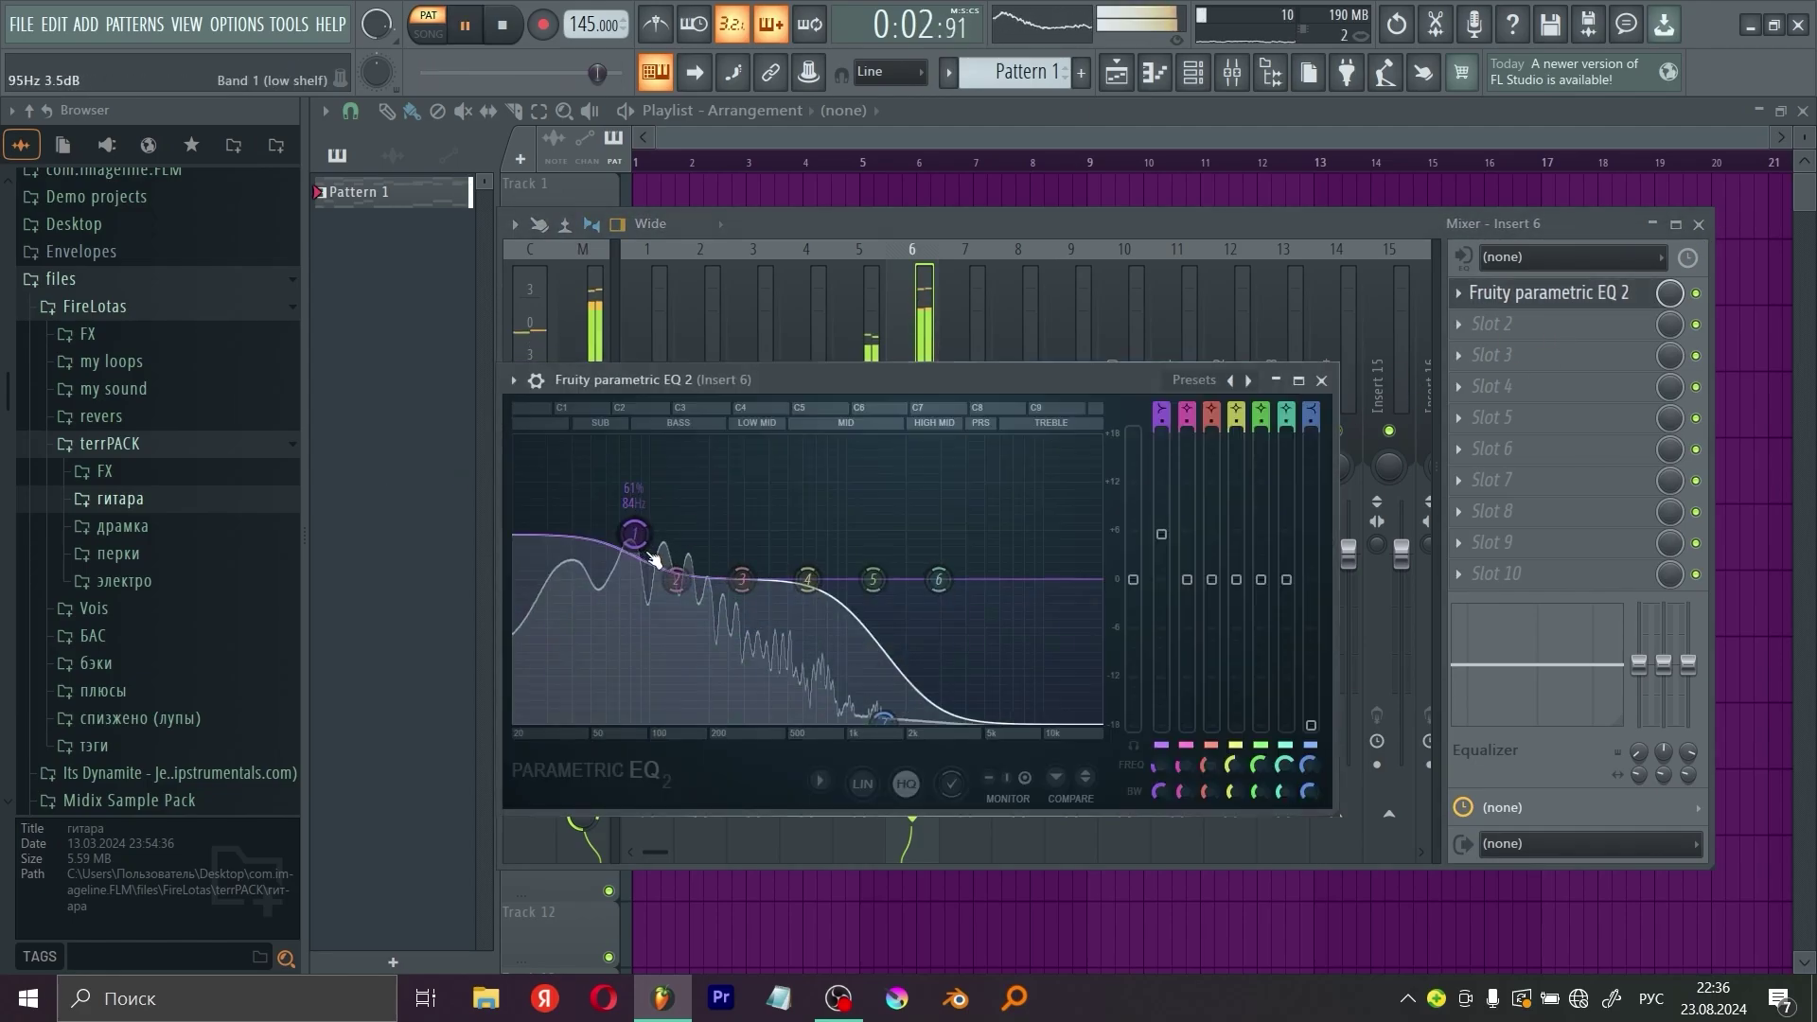
drag(628, 521, 616, 532)
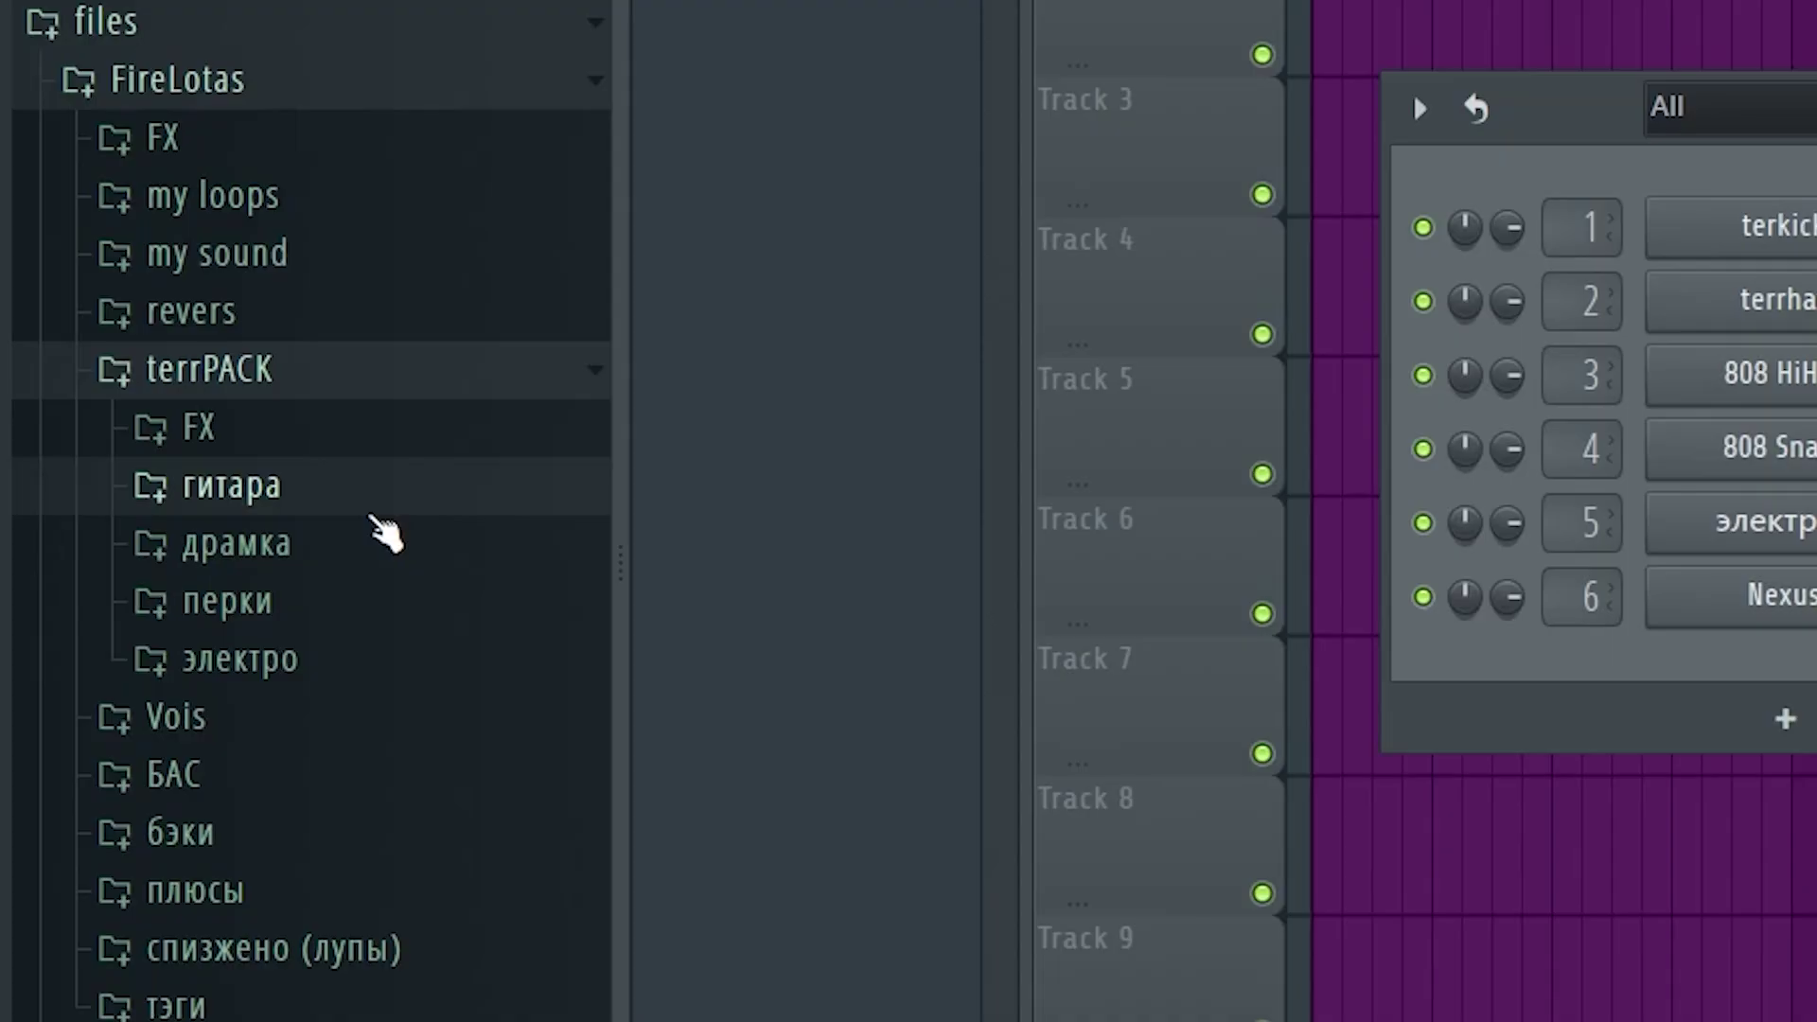
Step: Replace the 808 HiHat channel's sample with terrClosehat from terrPACK's драмка folder
click(190, 509)
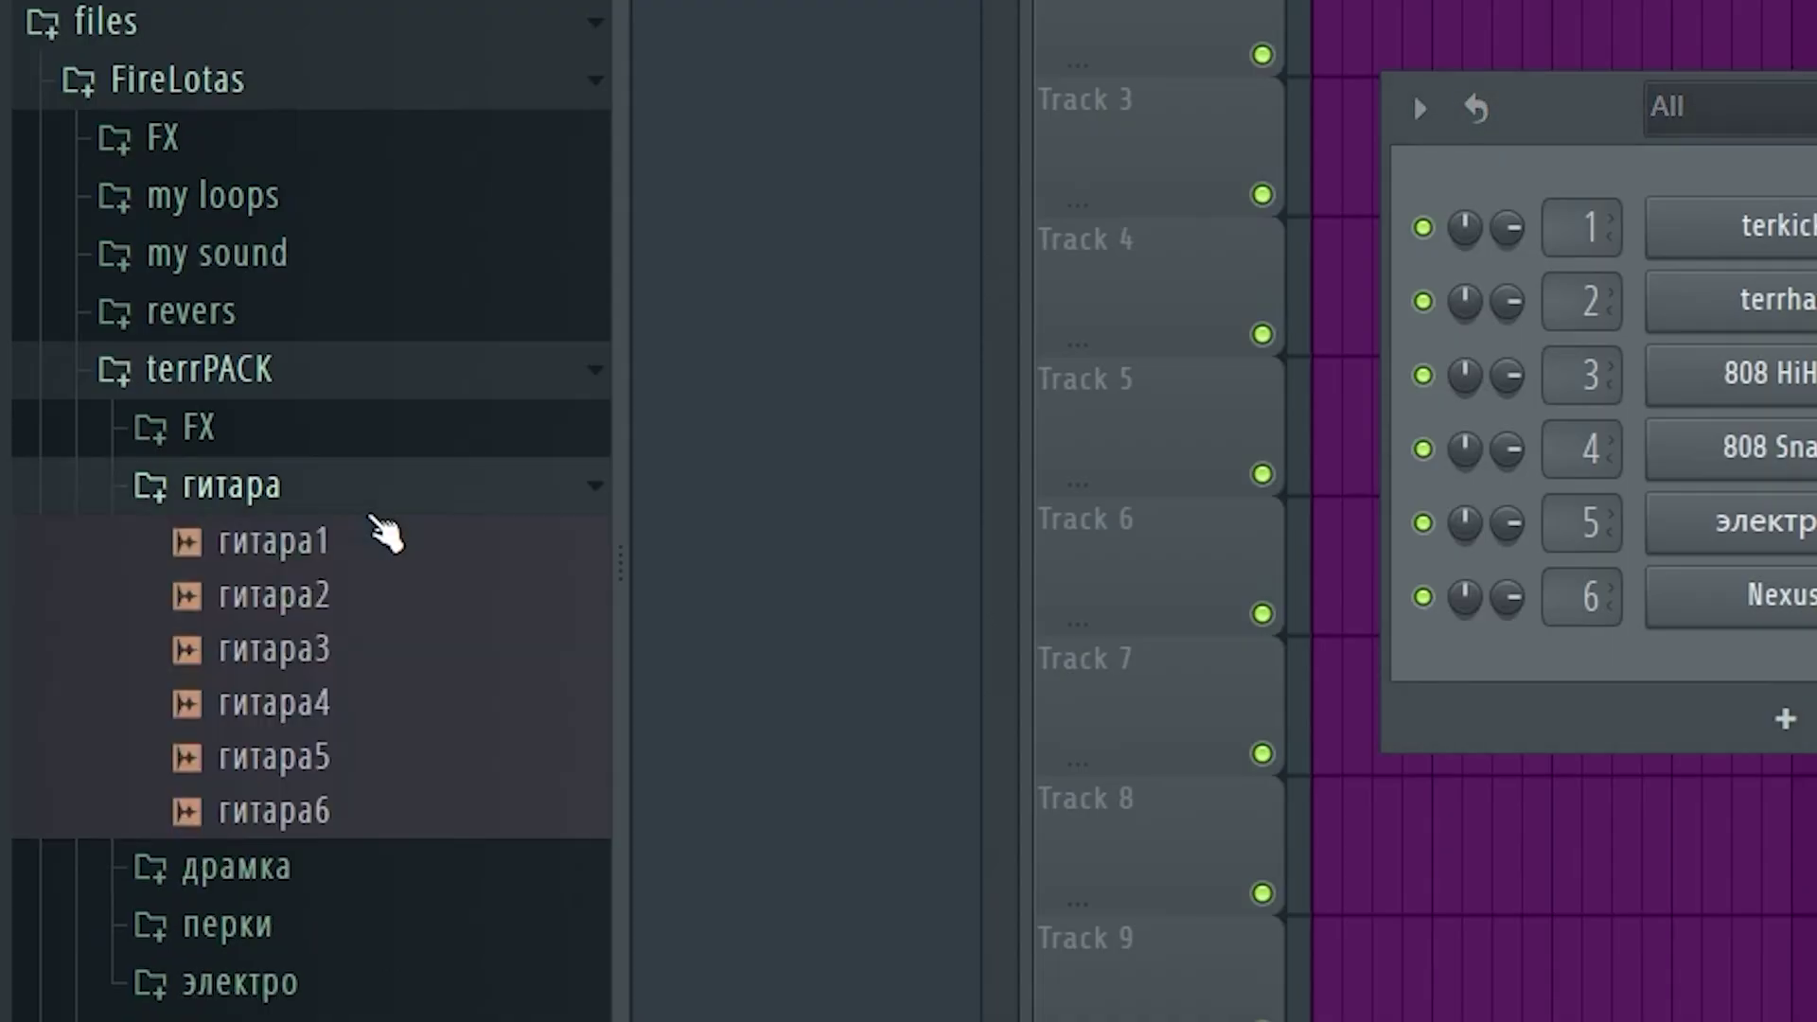
click(464, 499)
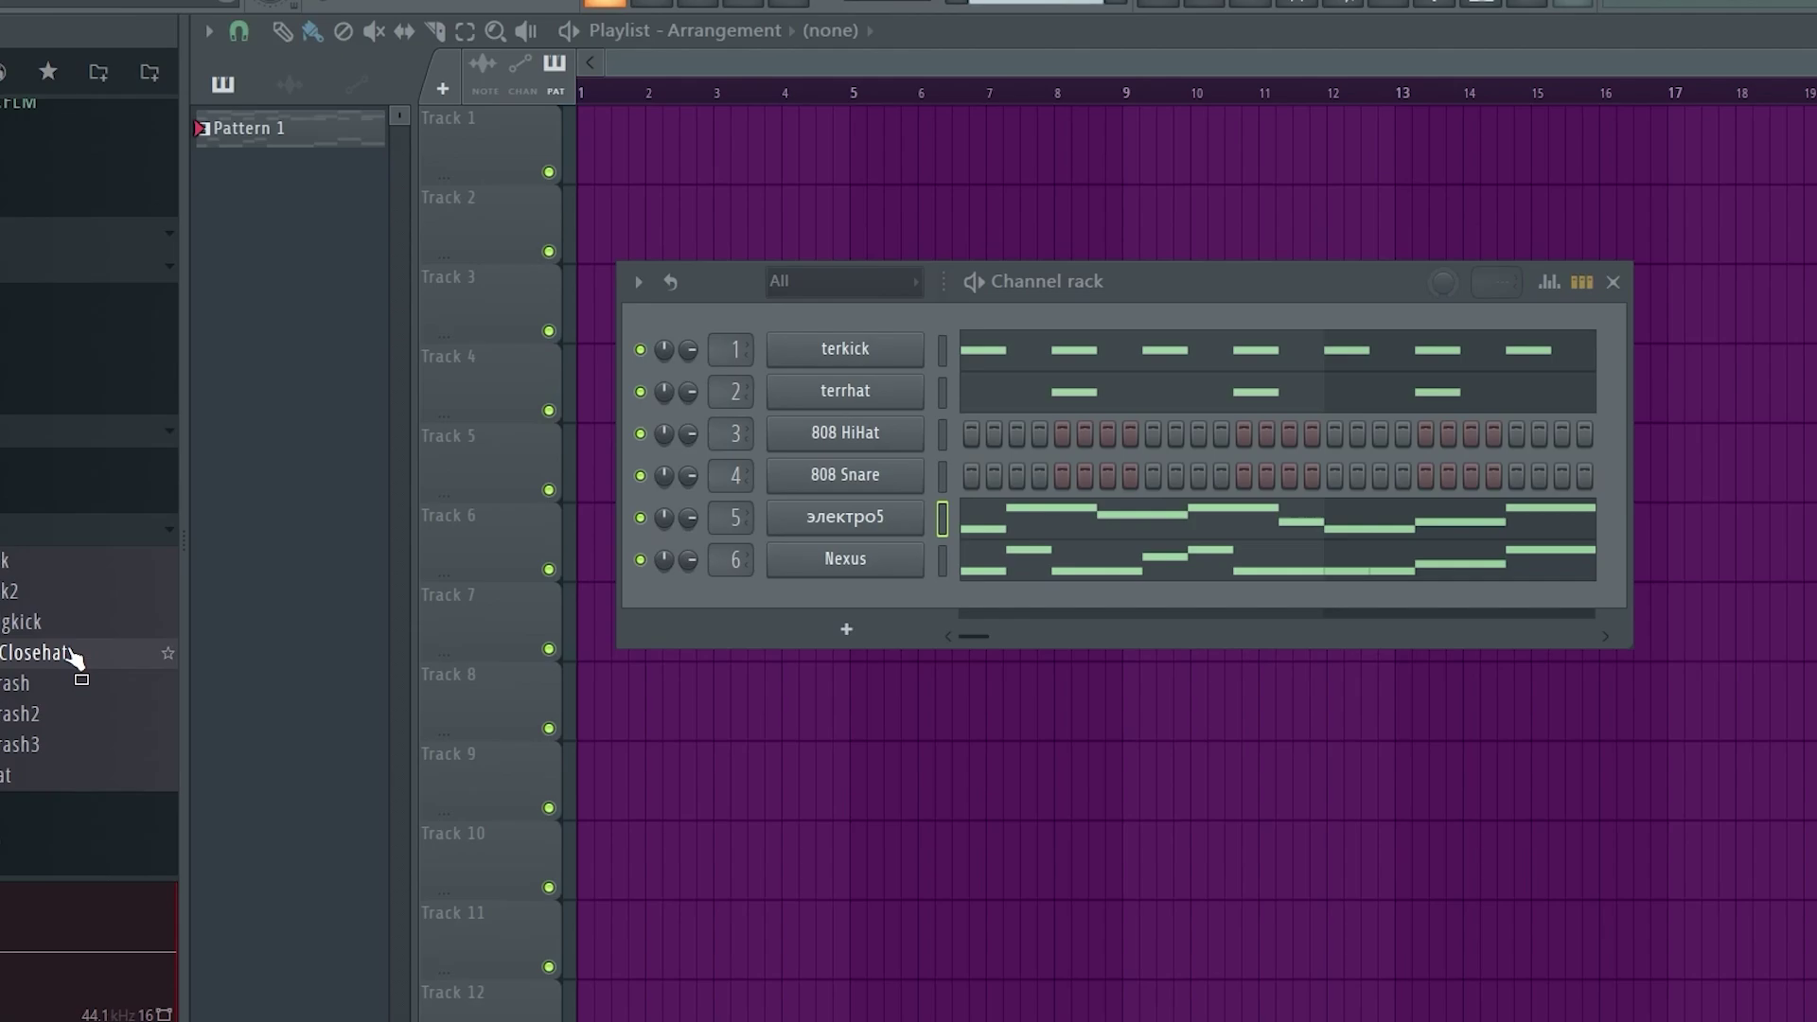
drag(75, 658, 842, 435)
Step: Fill the first two bars of terrClosehat with evenly repeated C5 notes in the piano roll and play the pattern
right_click(843, 435)
click(1001, 432)
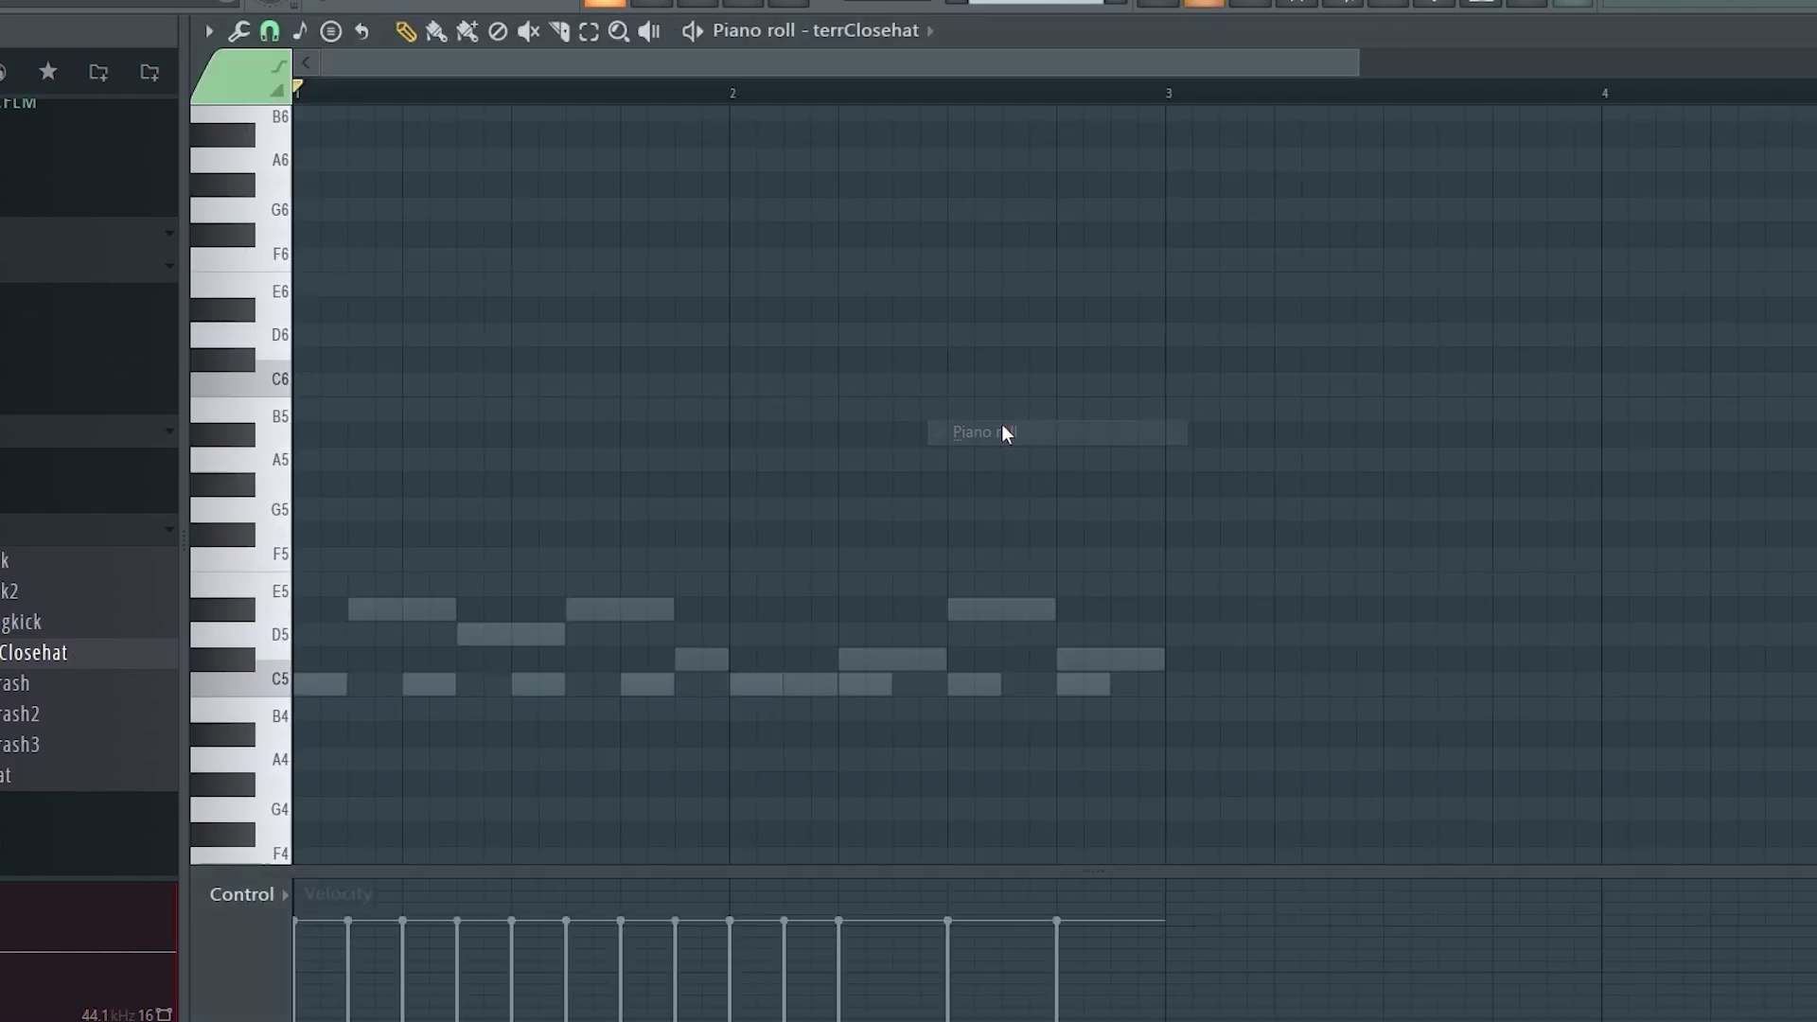
click(312, 682)
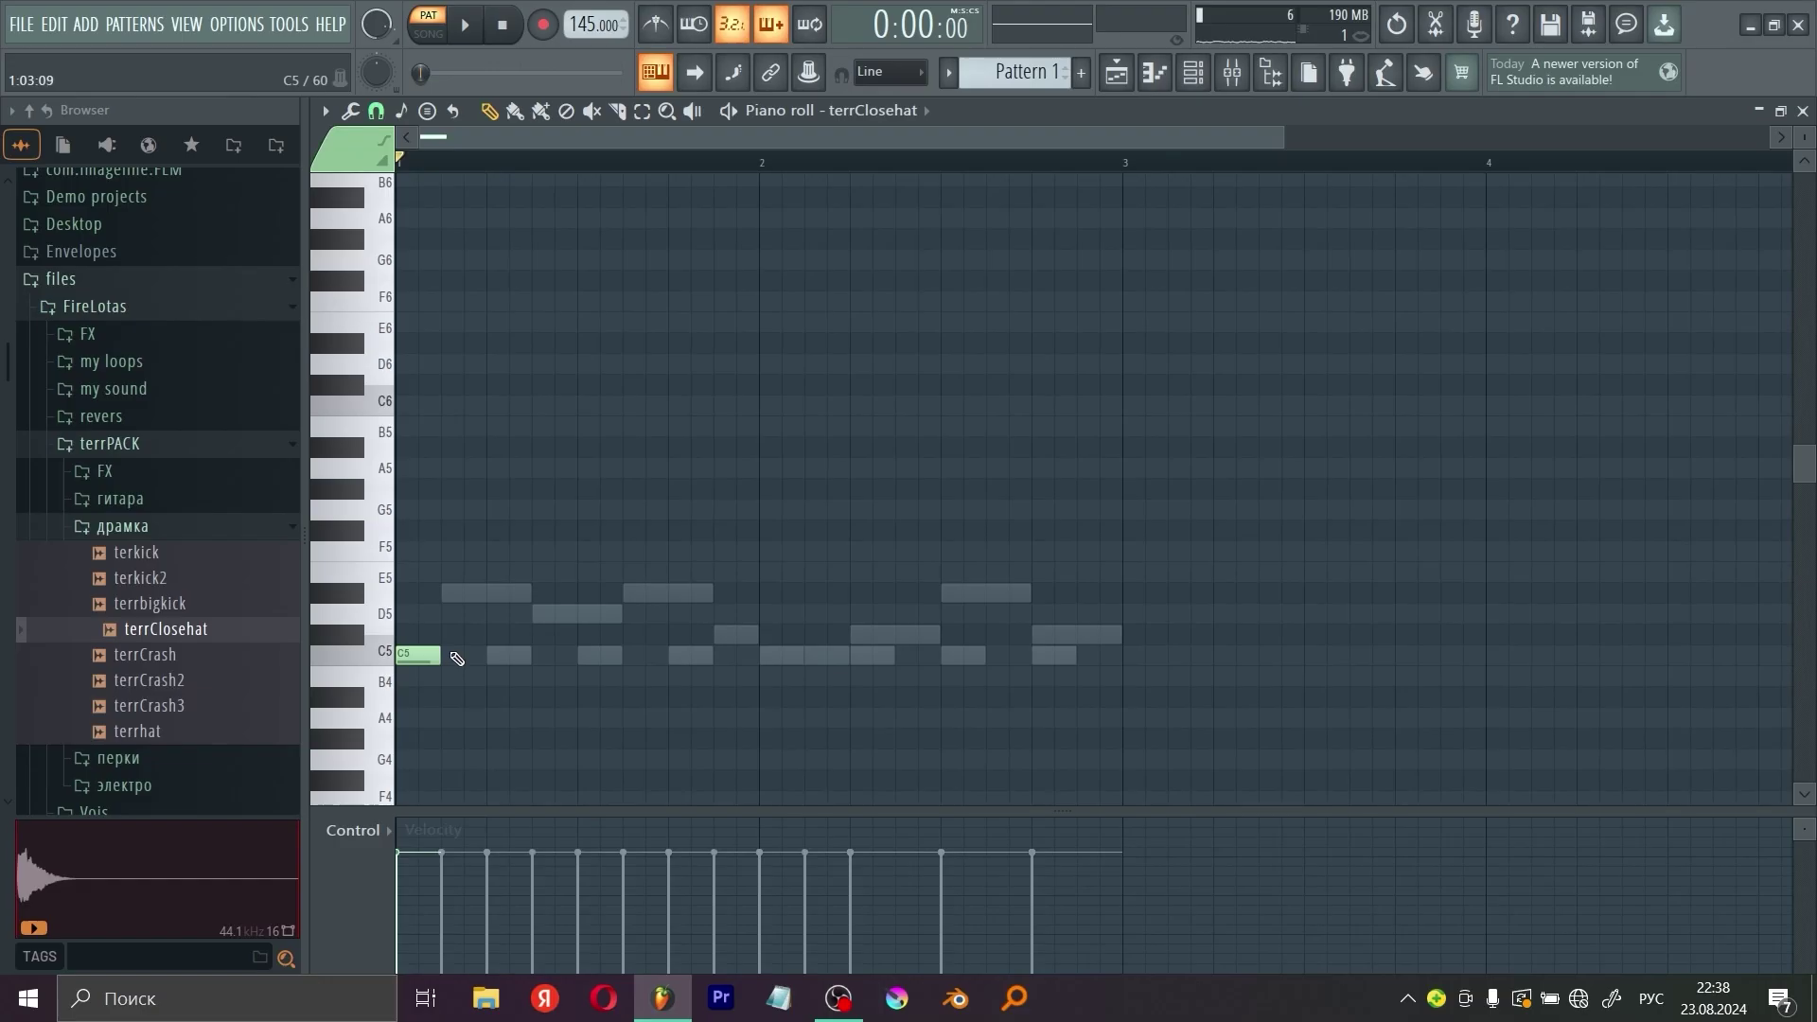
click(559, 655)
key(ctrl+b)
key(ctrl+b)
key(space)
key(F7)
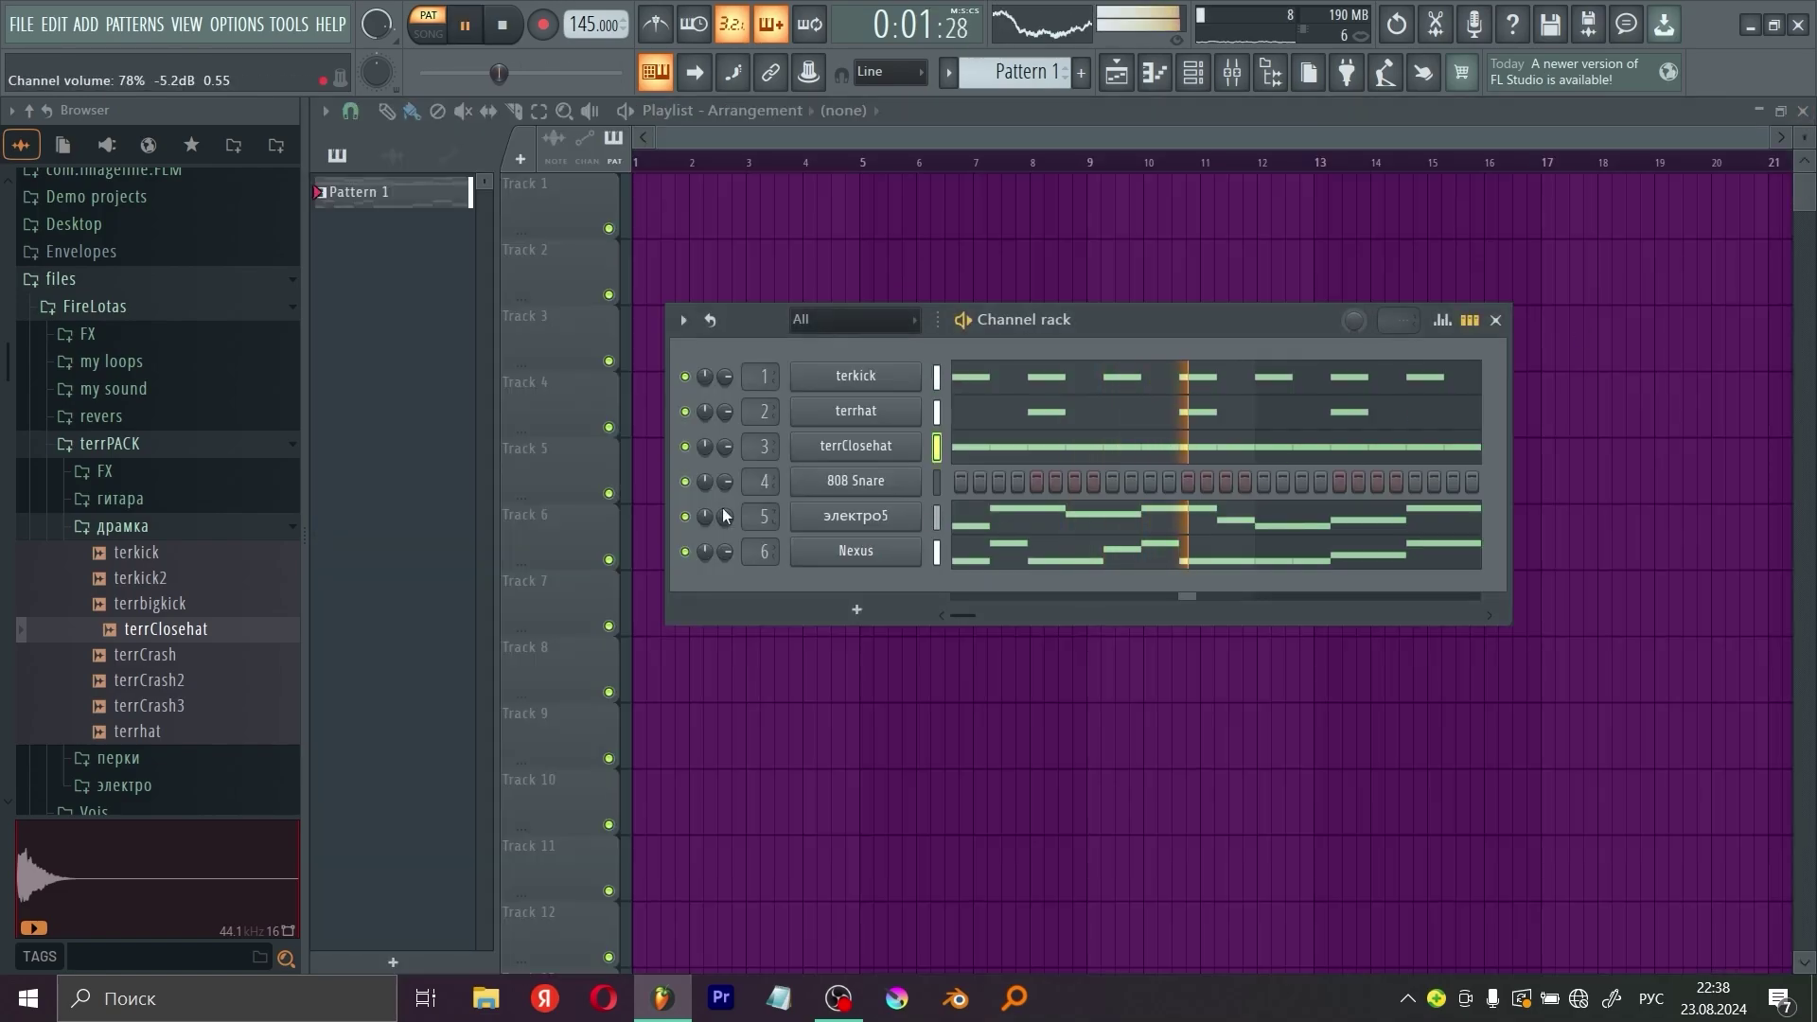
key(space)
Step: Randomize the note levels of the terrClosehat notes and listen to the pattern
key(F7)
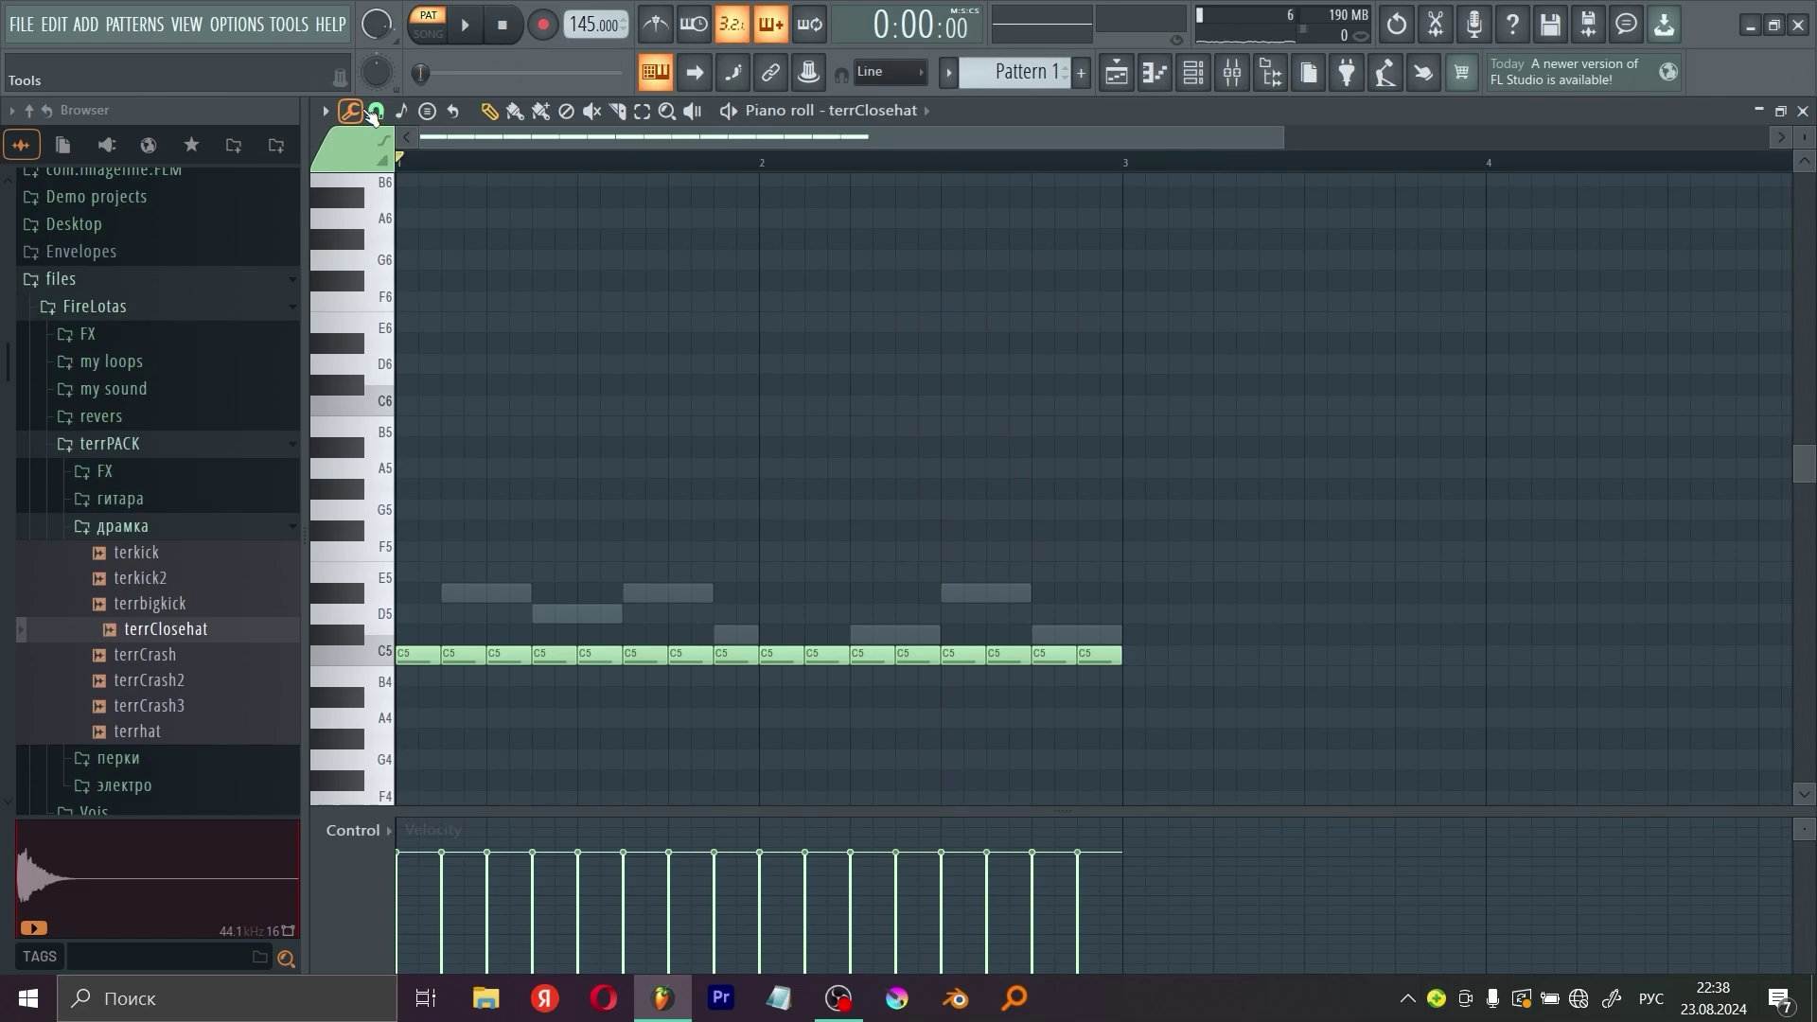
click(356, 112)
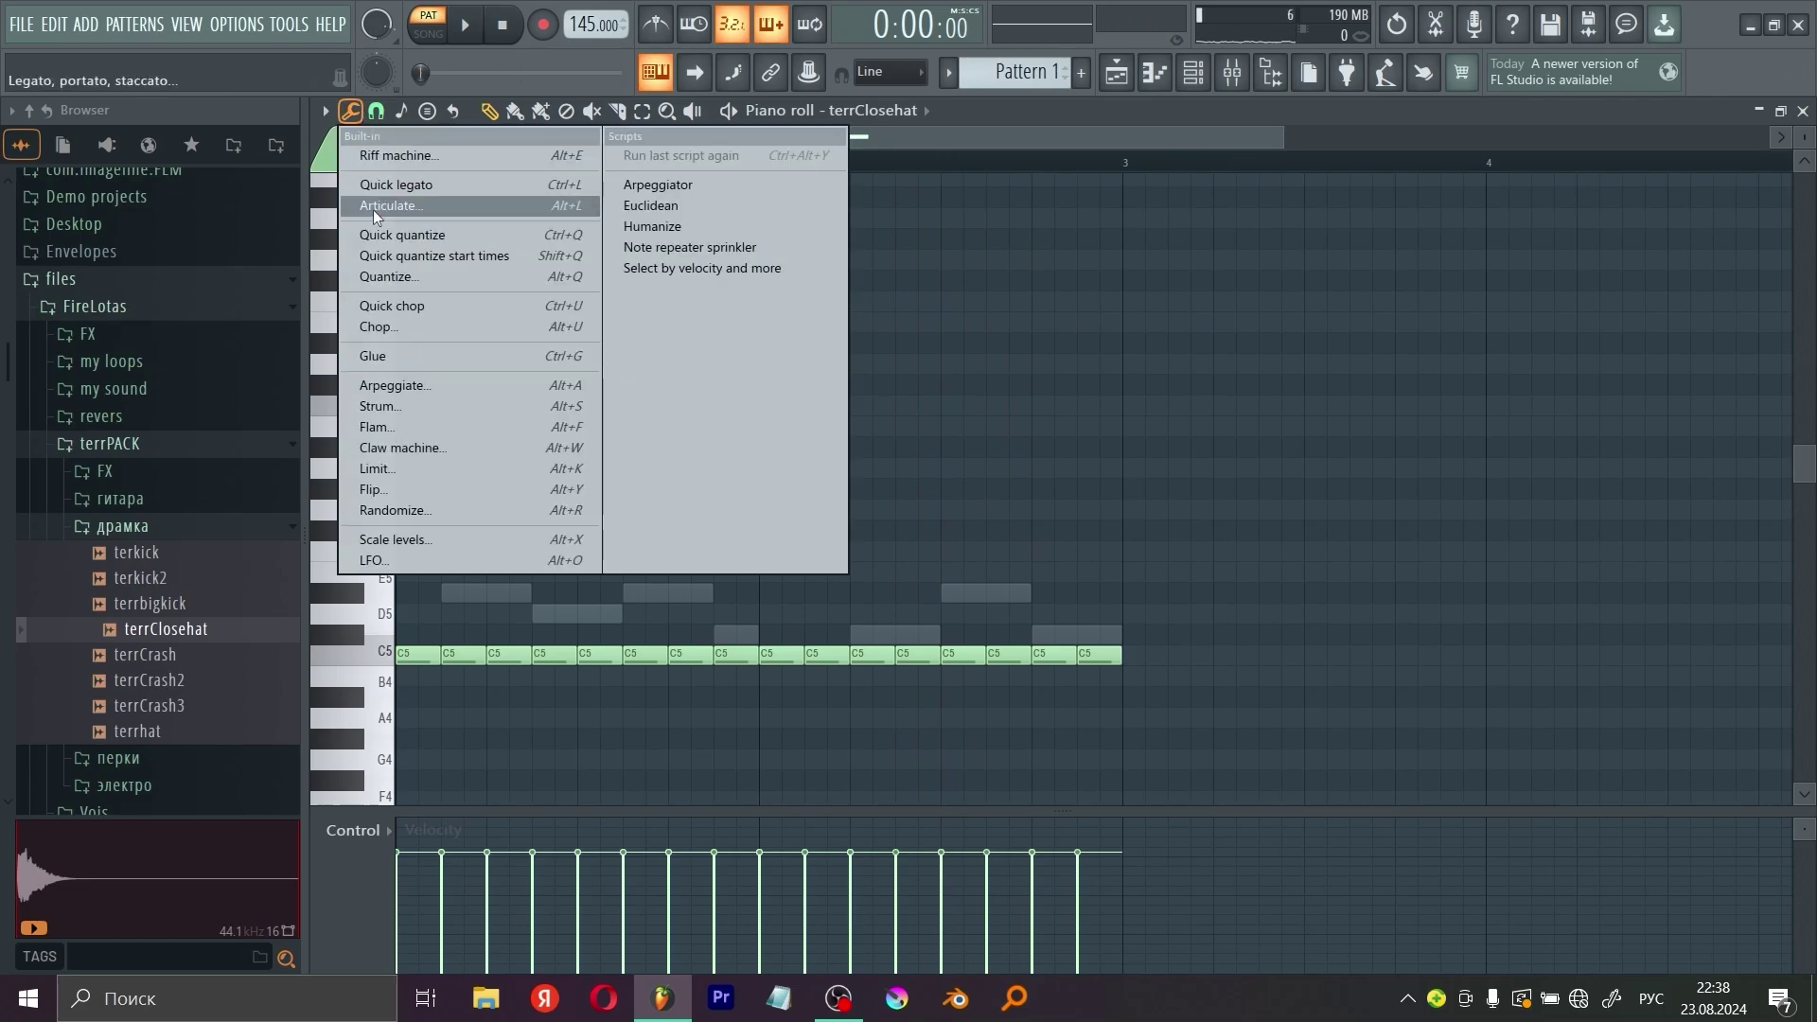
click(435, 512)
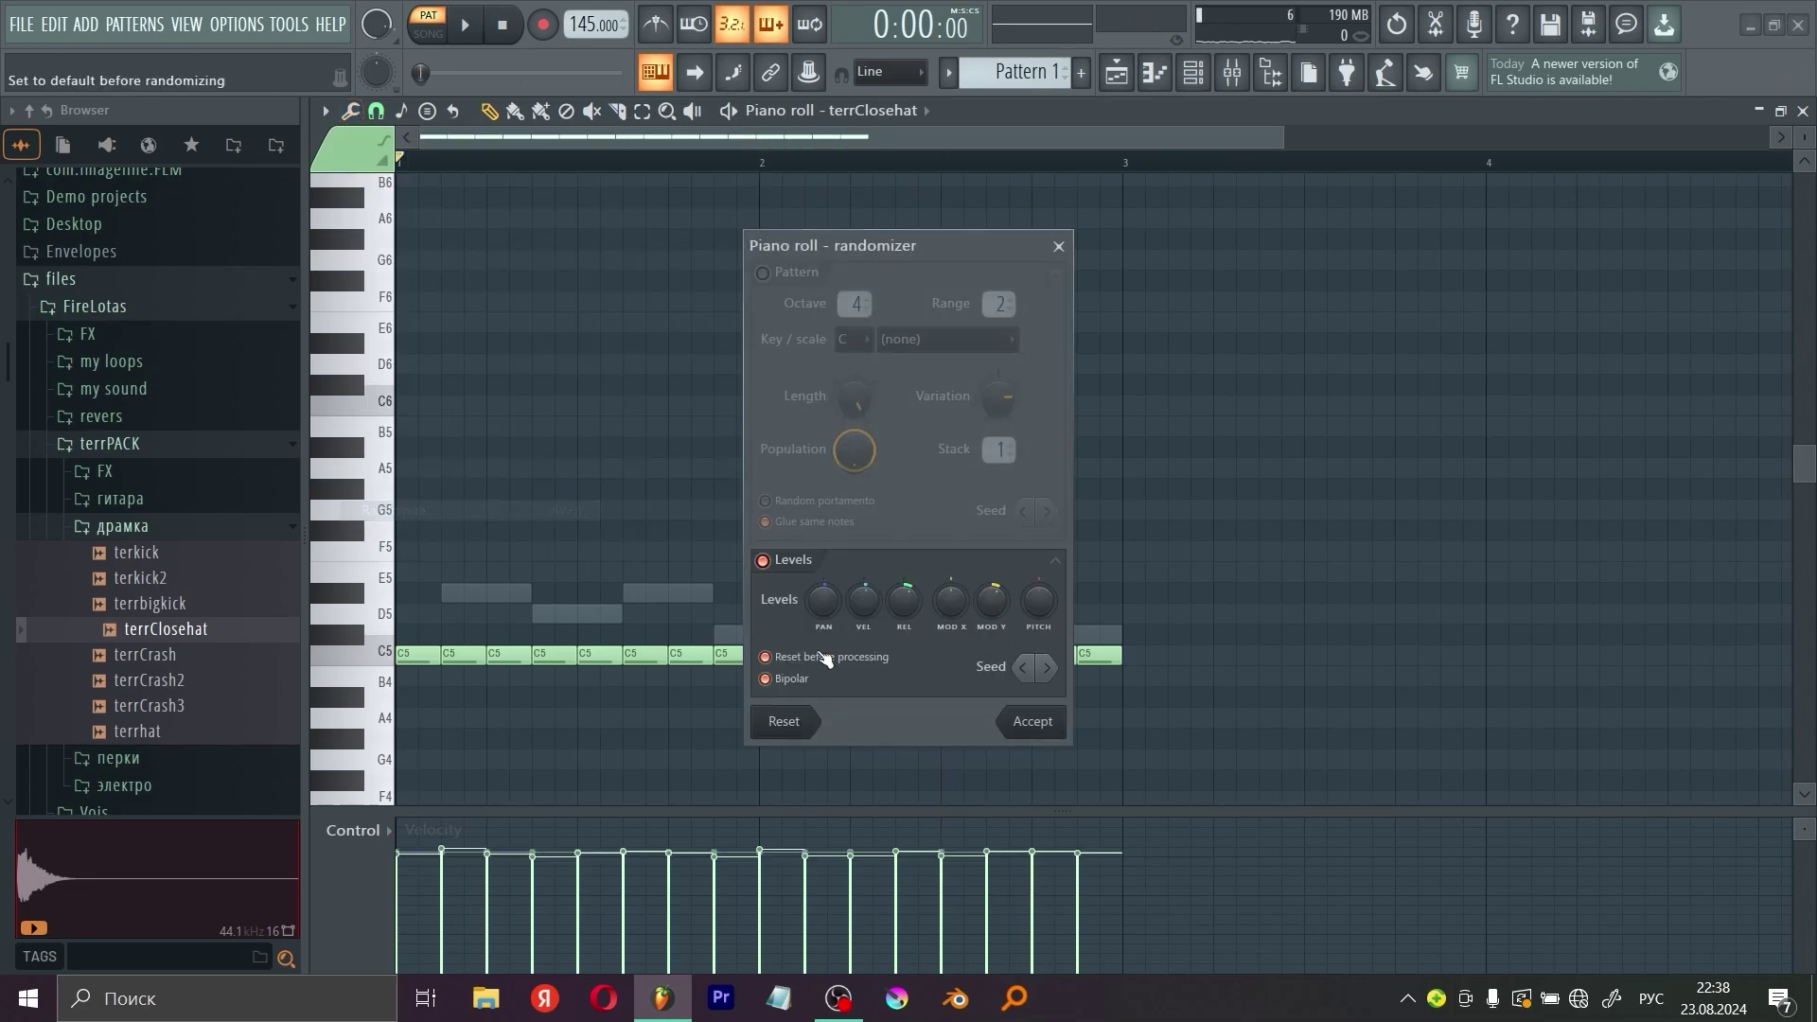
click(1026, 724)
key(space)
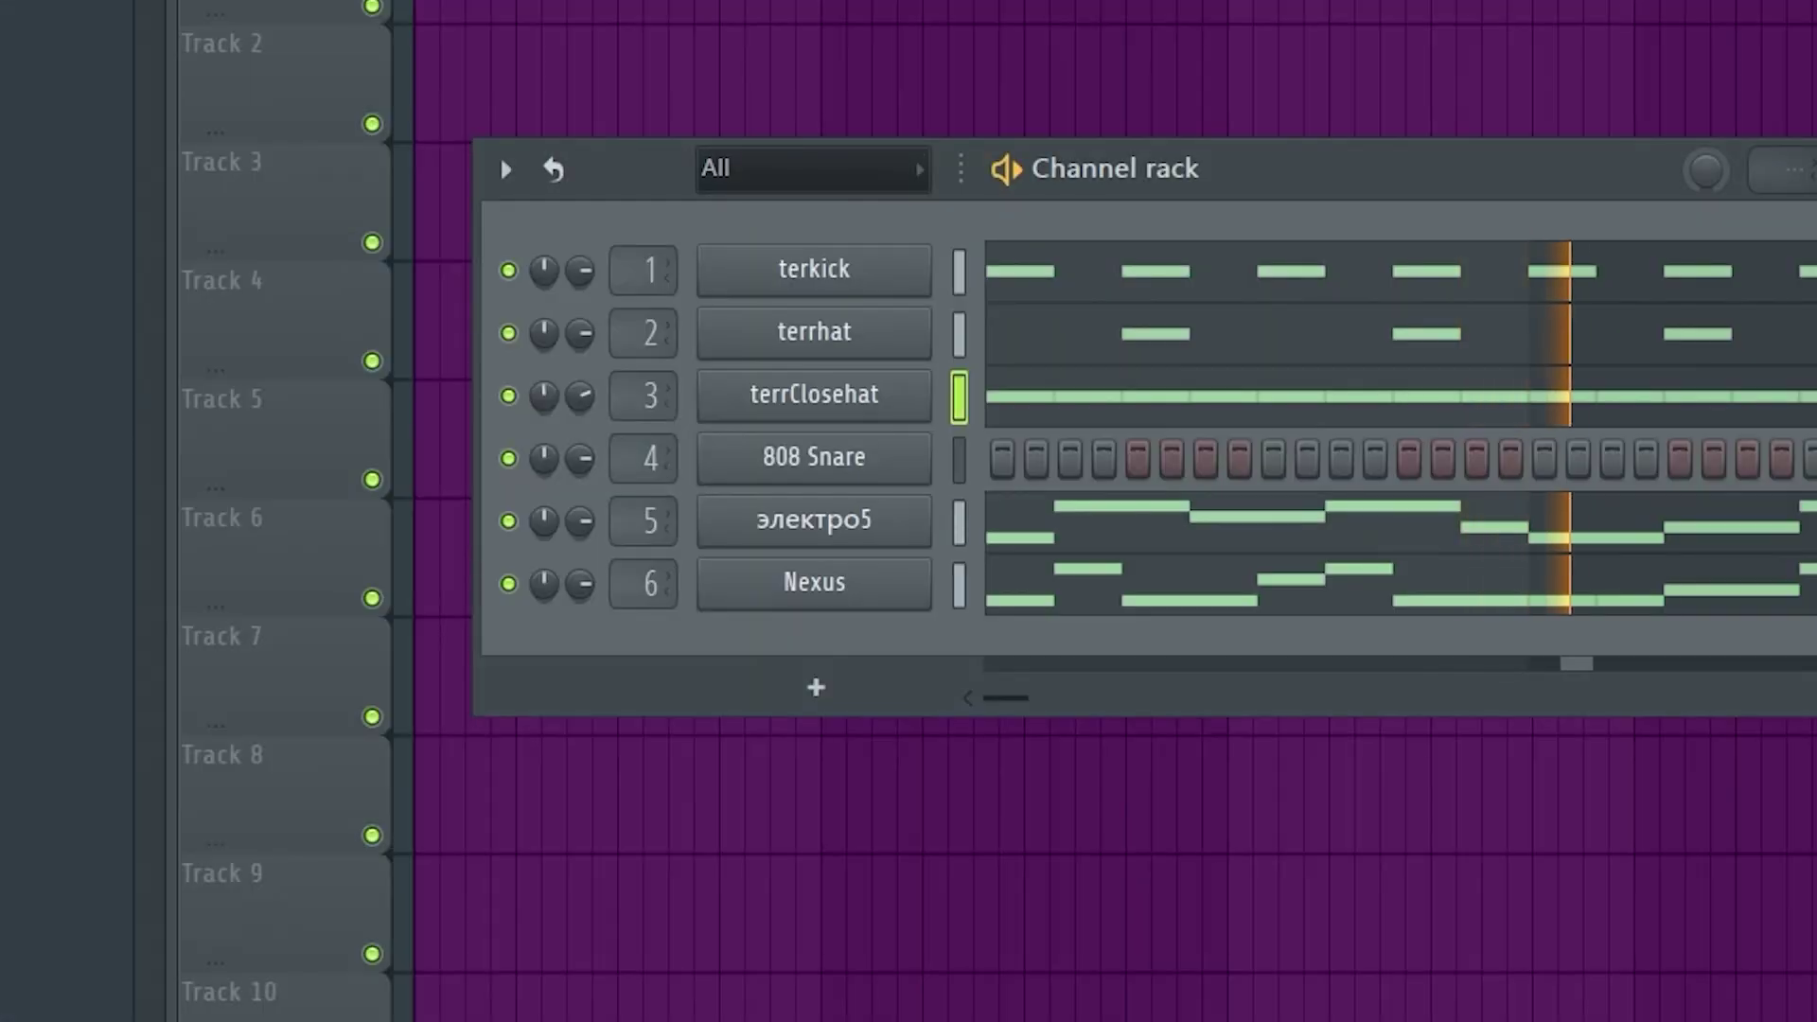
key(space)
Step: Replace the 808 Snare channel's sample with MEMPHIS SNARE from the browser and place its notes on the terrhat hits
scroll(182, 534, up, 4)
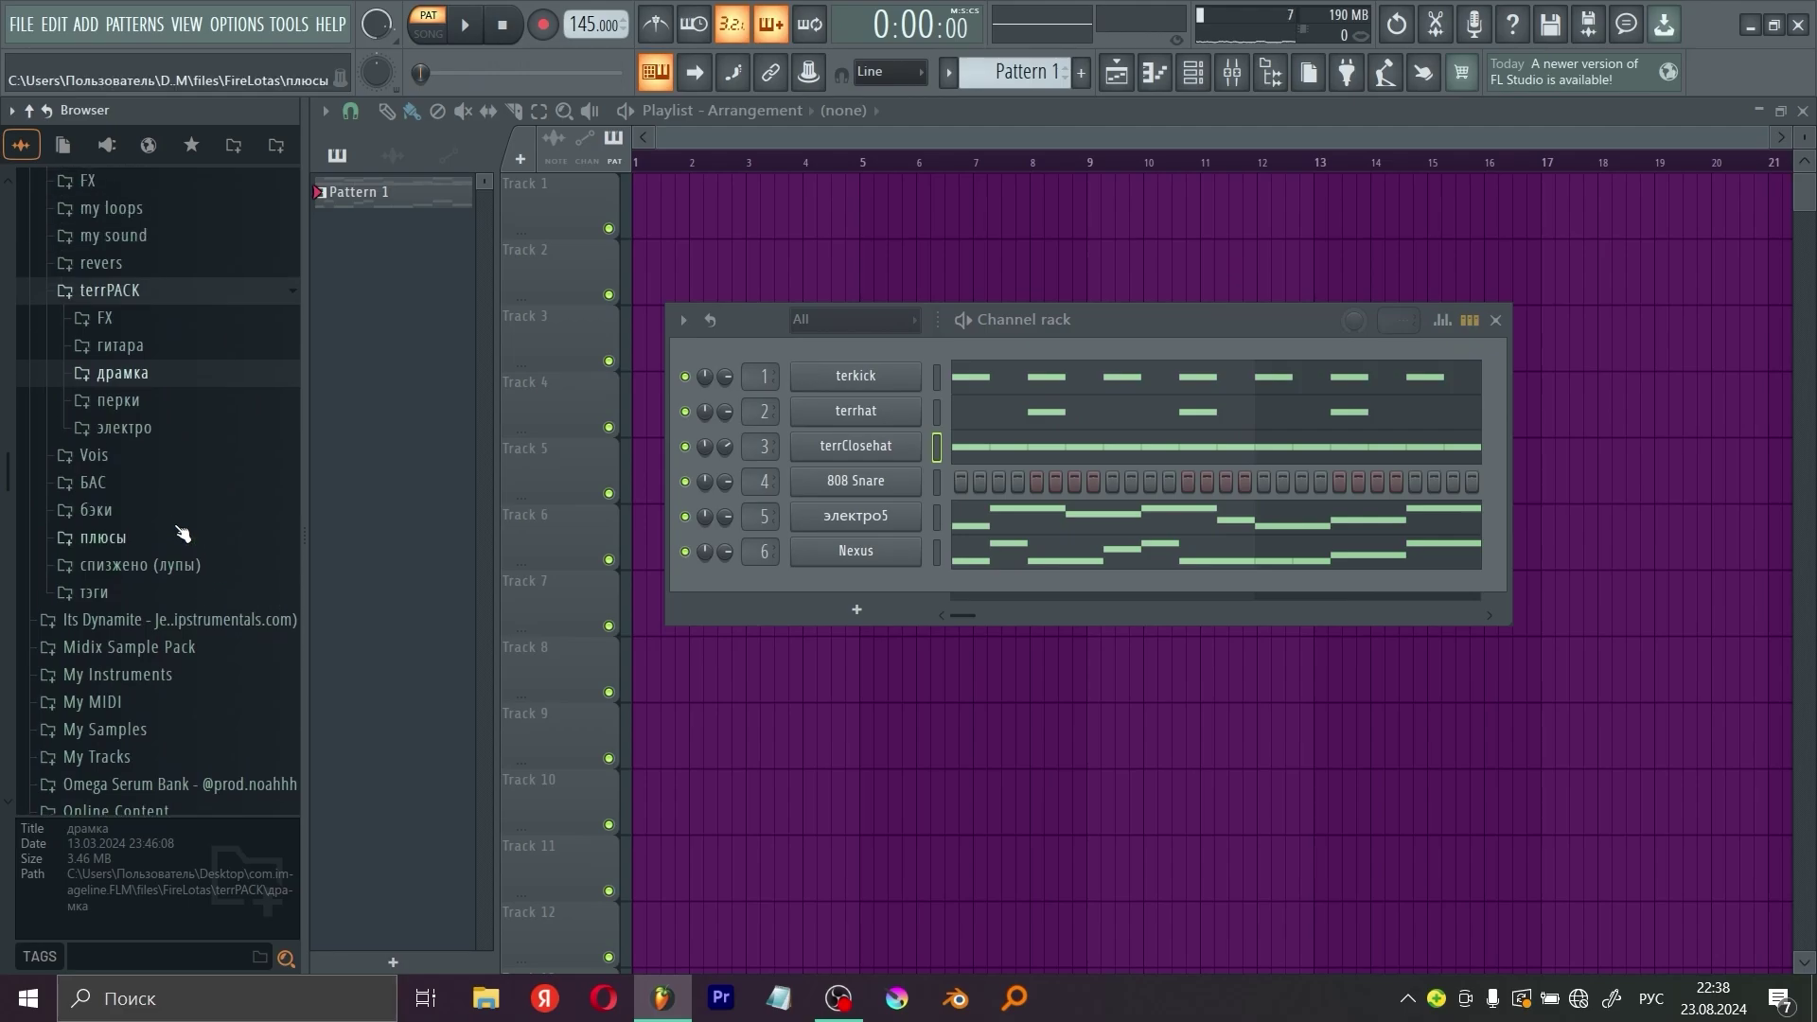
scroll(183, 535, up, 1)
scroll(199, 596, down, 2)
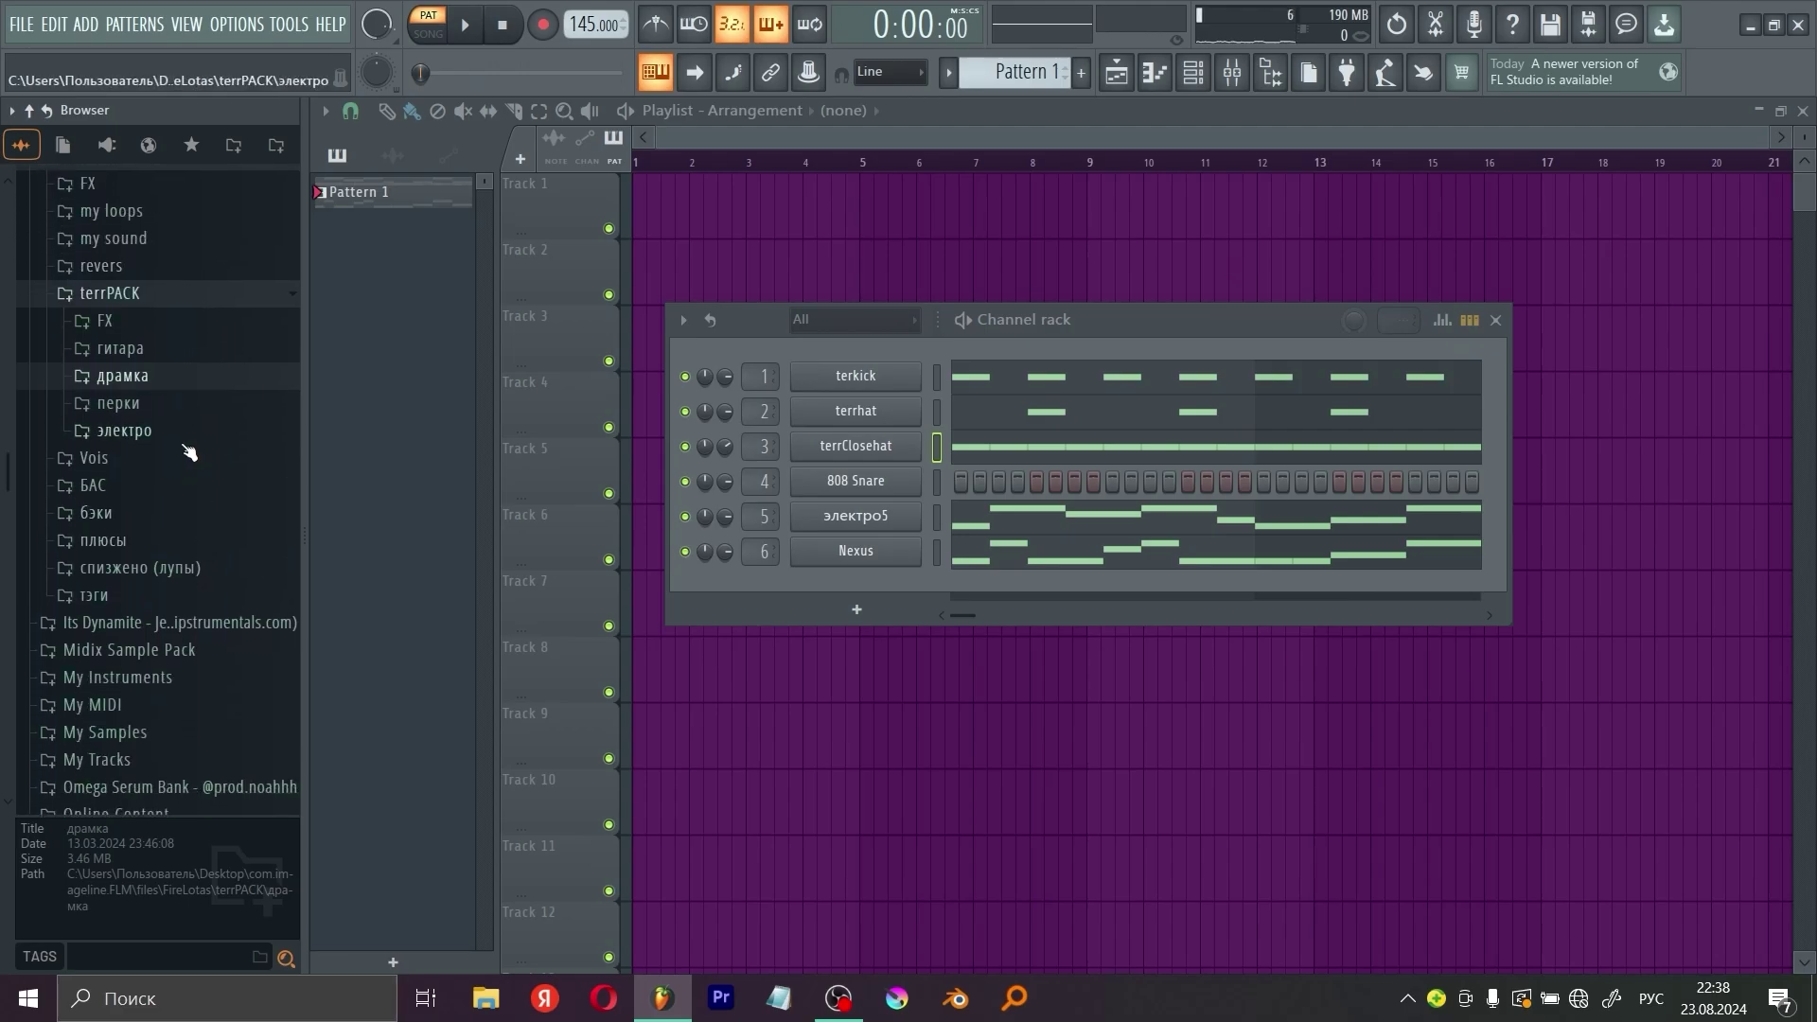
scroll(159, 395, down, 2)
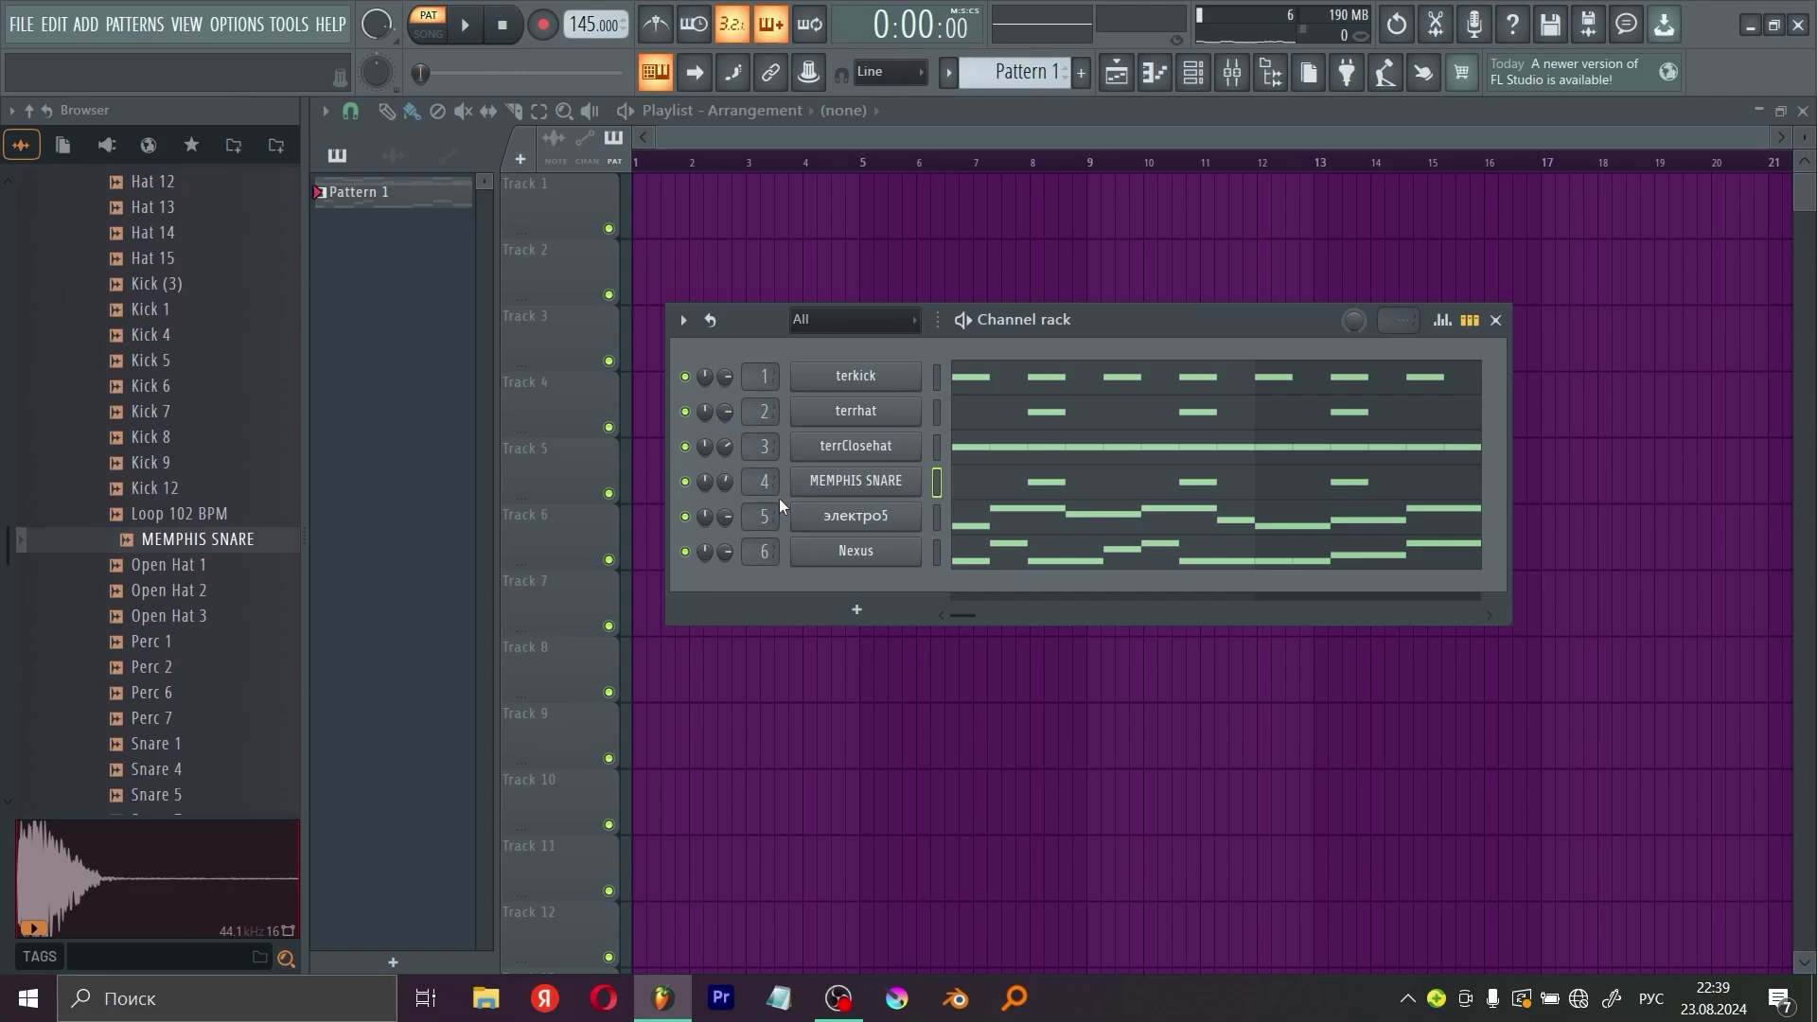
Step: Play the pattern and lower the MEMPHIS SNARE channel's volume to about 55%
key(space)
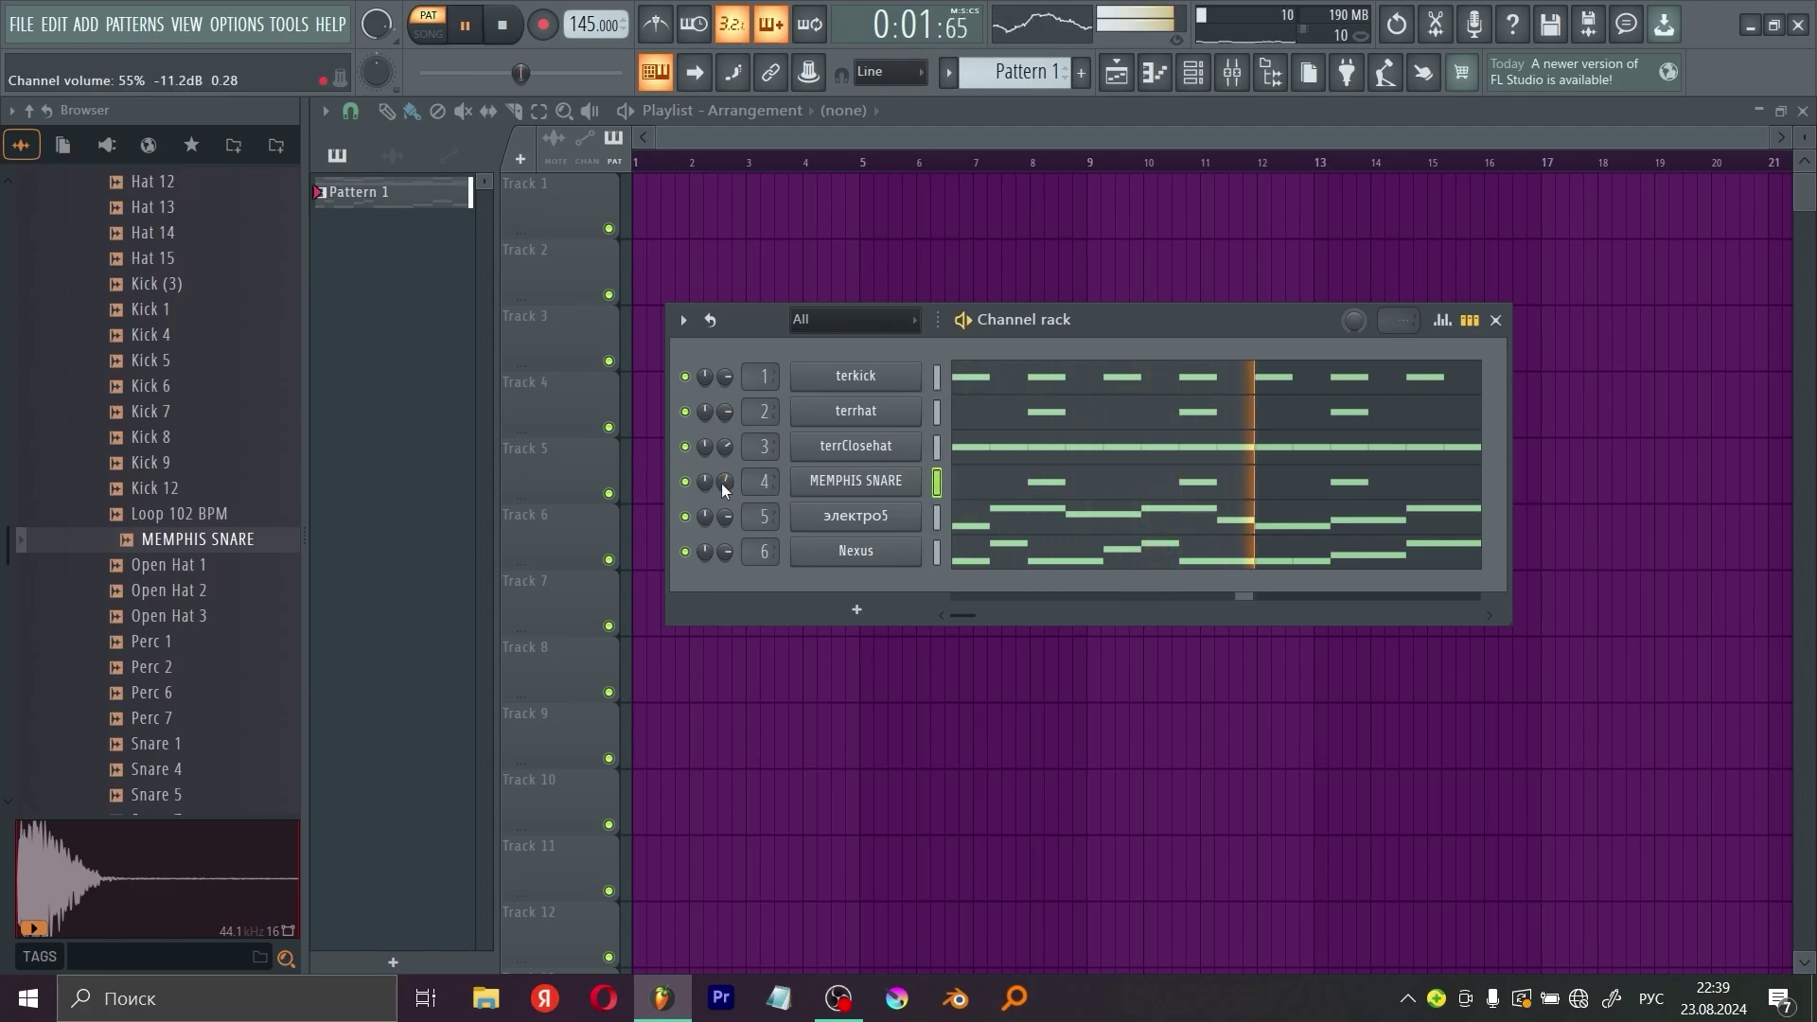
key(space)
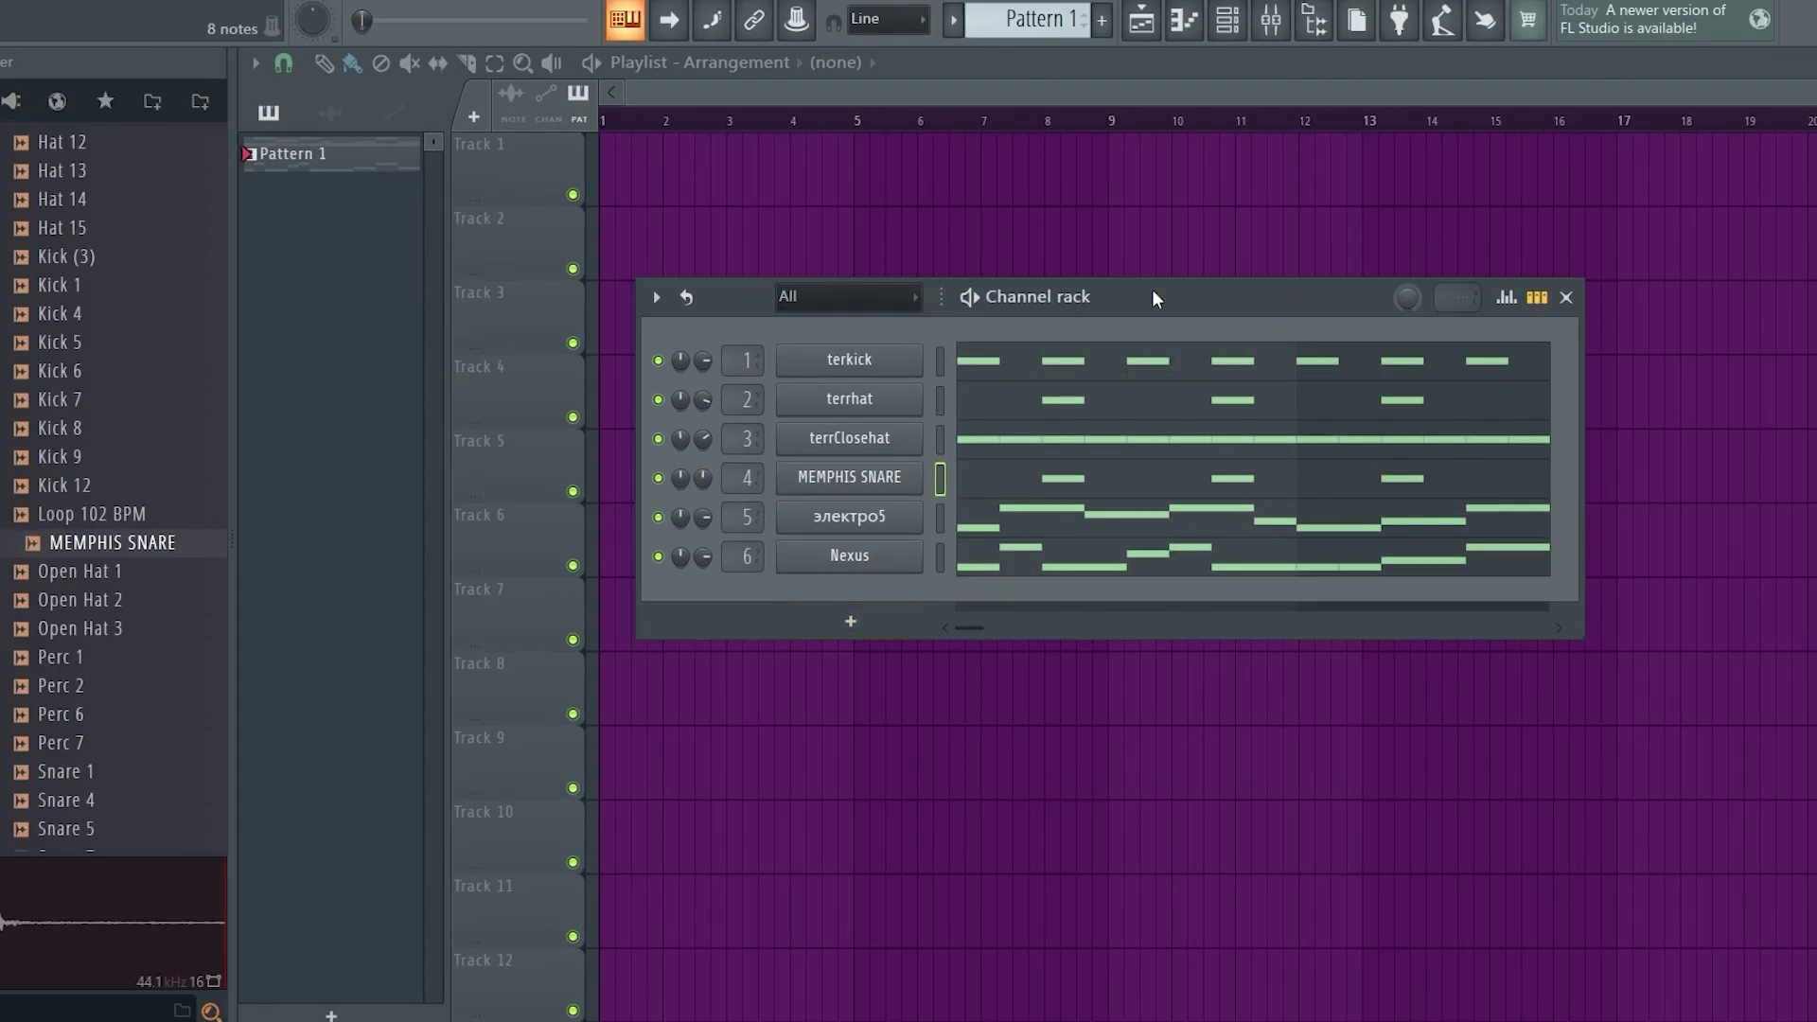
Step: Add an MT-PowerDrumKit channel and place alternating C3 and E3 notes across the first two bars, ending on a C3
click(850, 624)
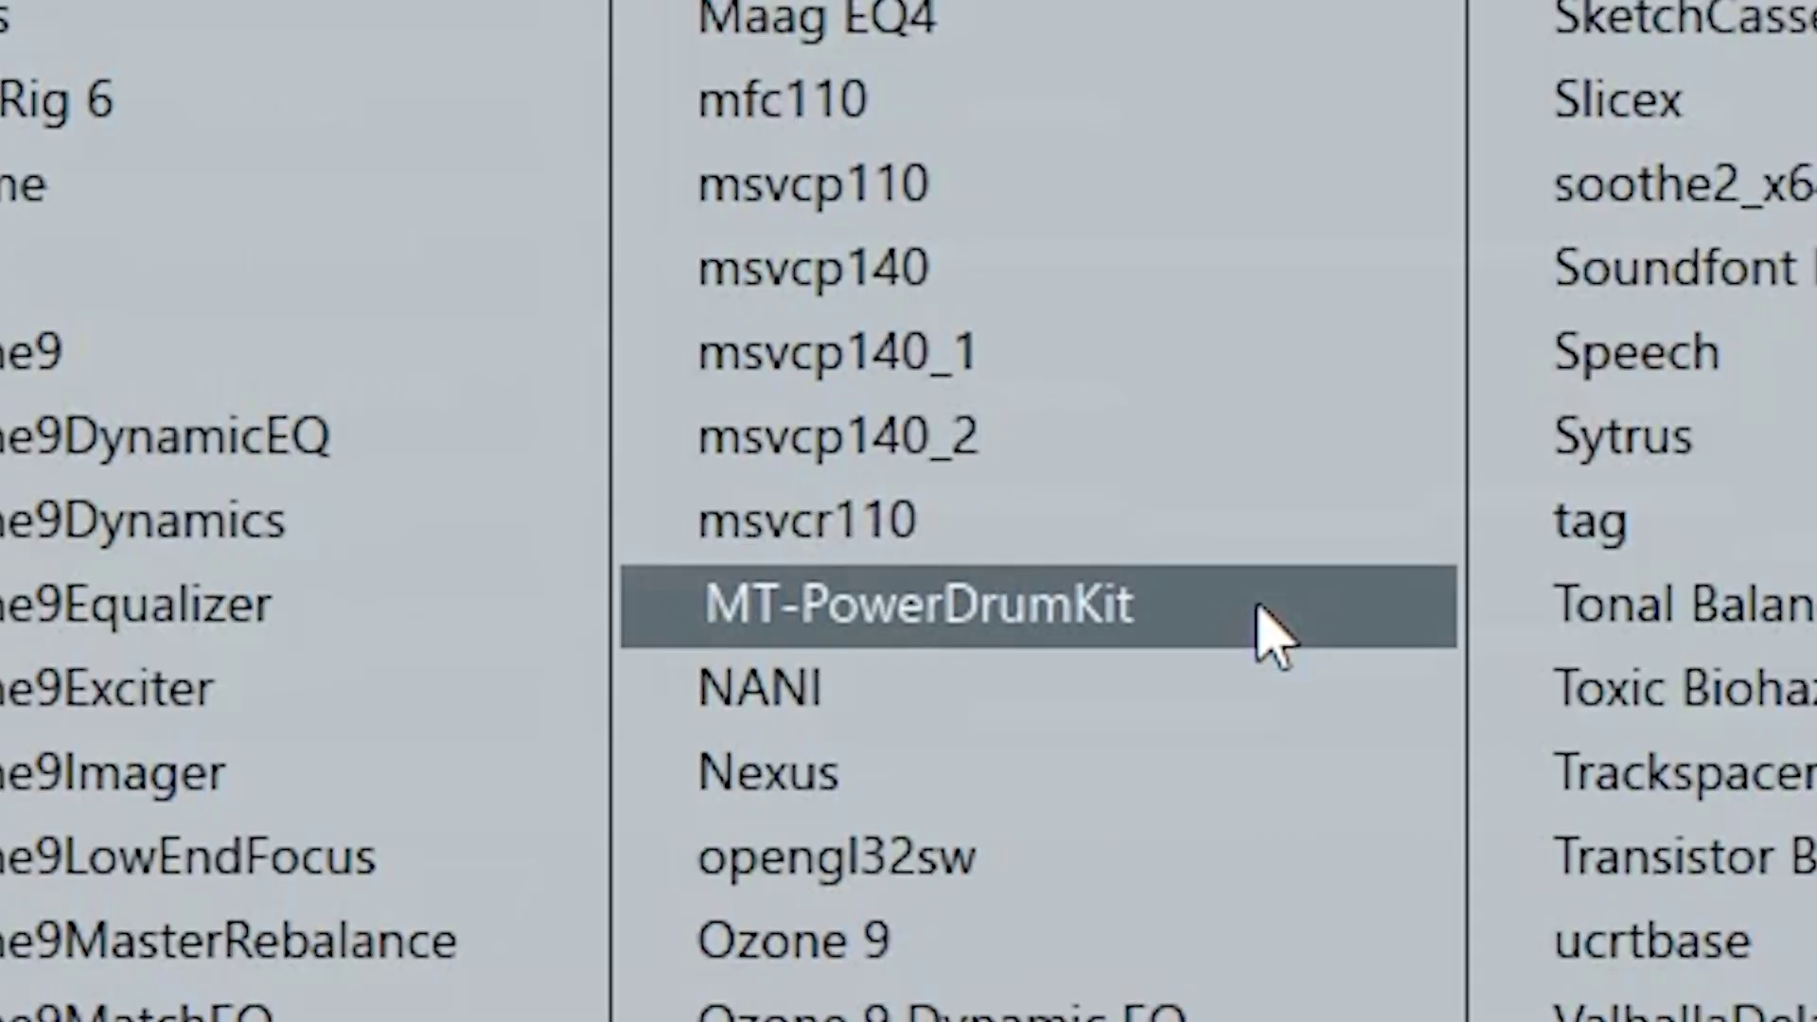
click(1268, 632)
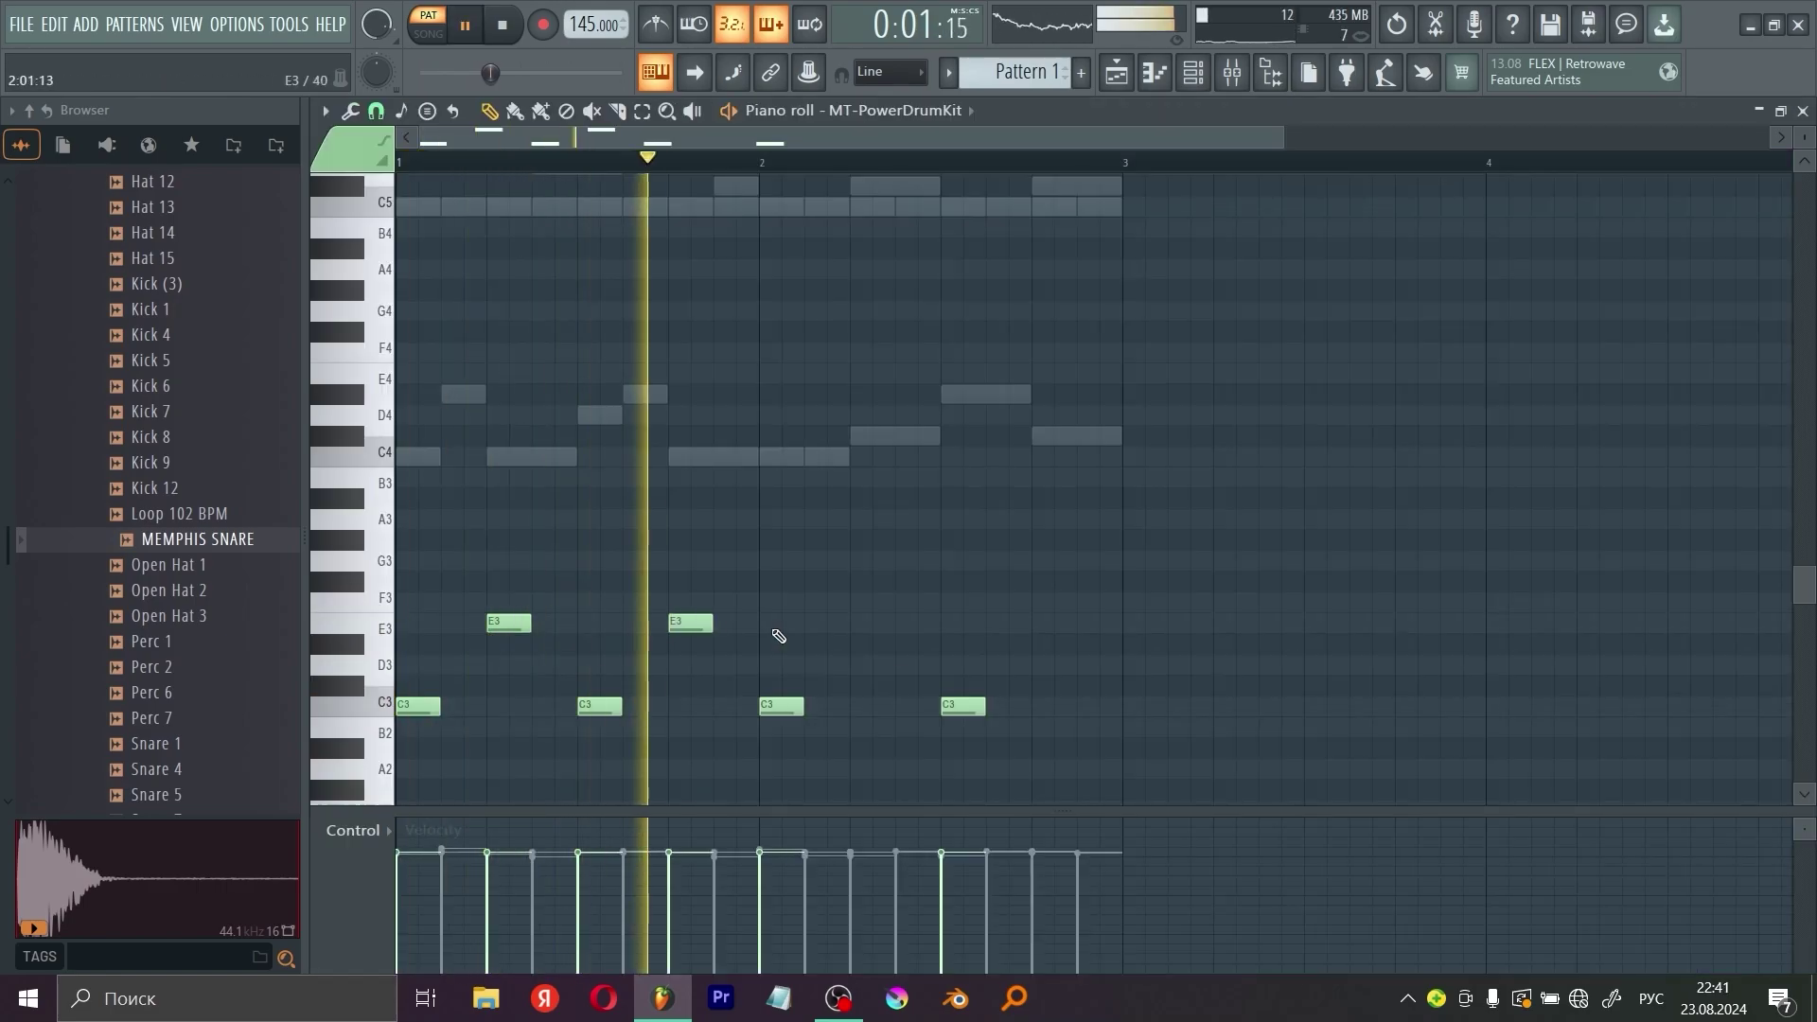
click(851, 623)
click(1039, 624)
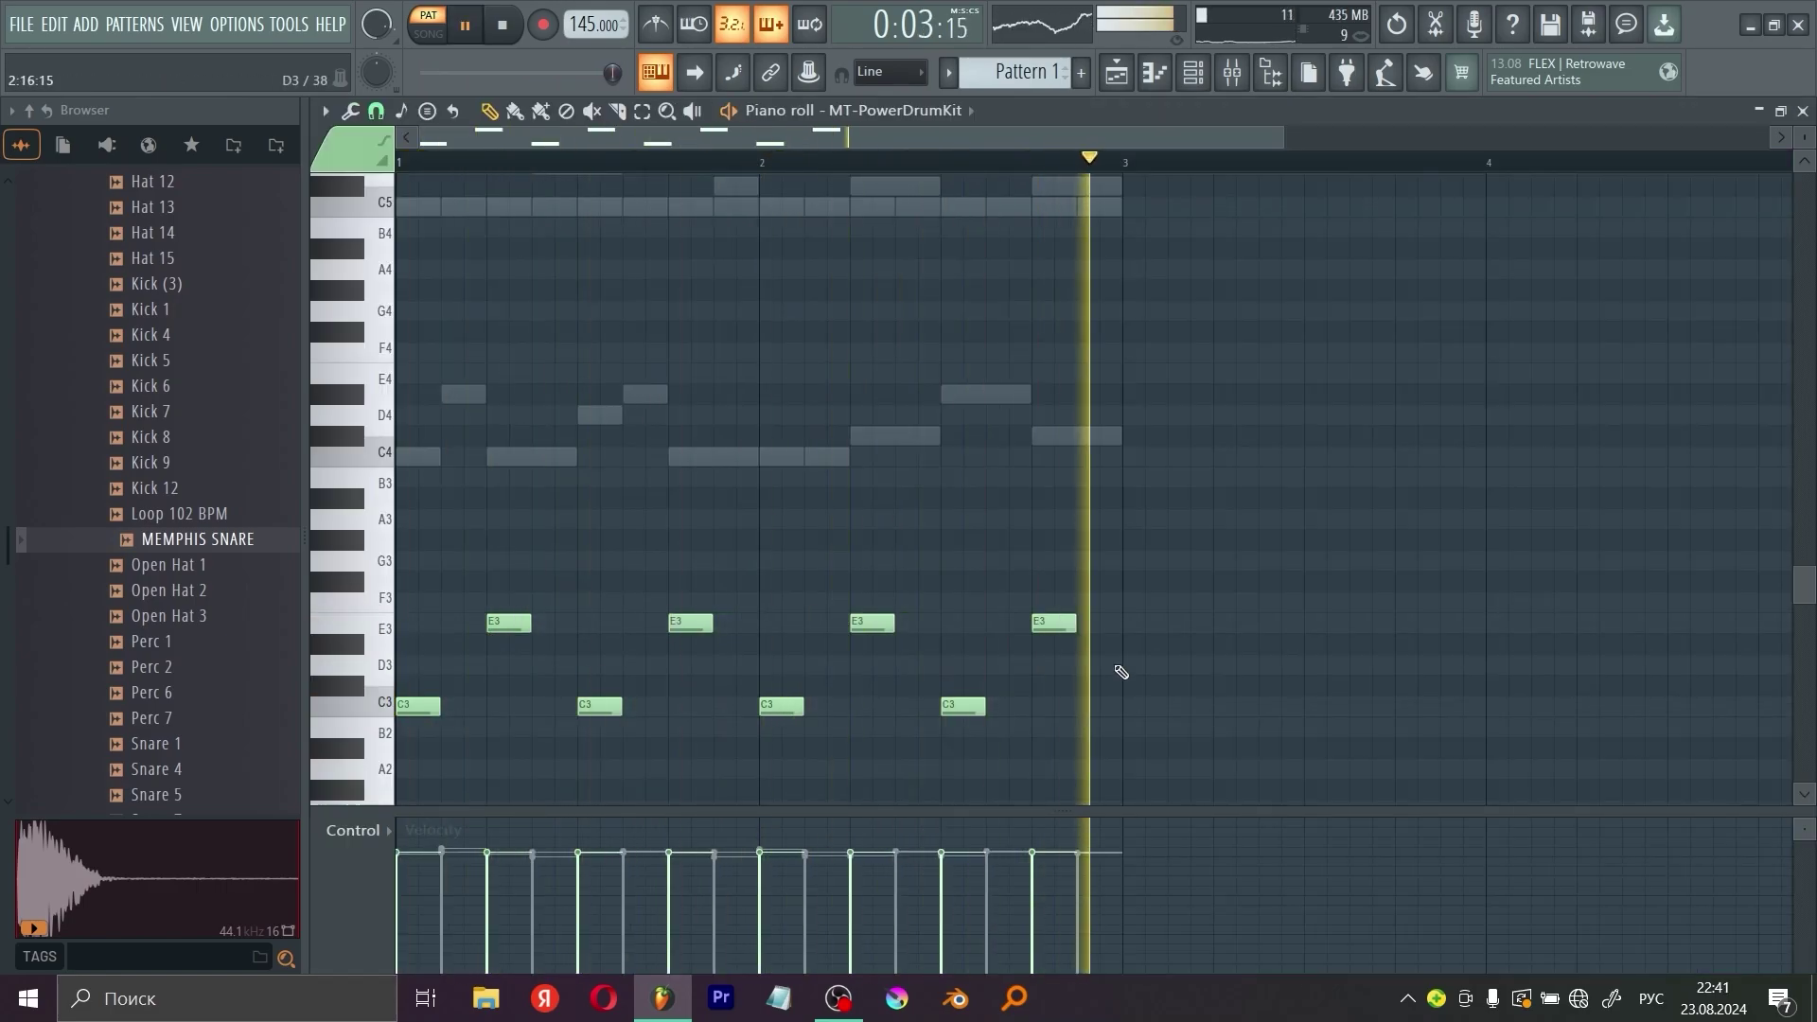
click(1082, 710)
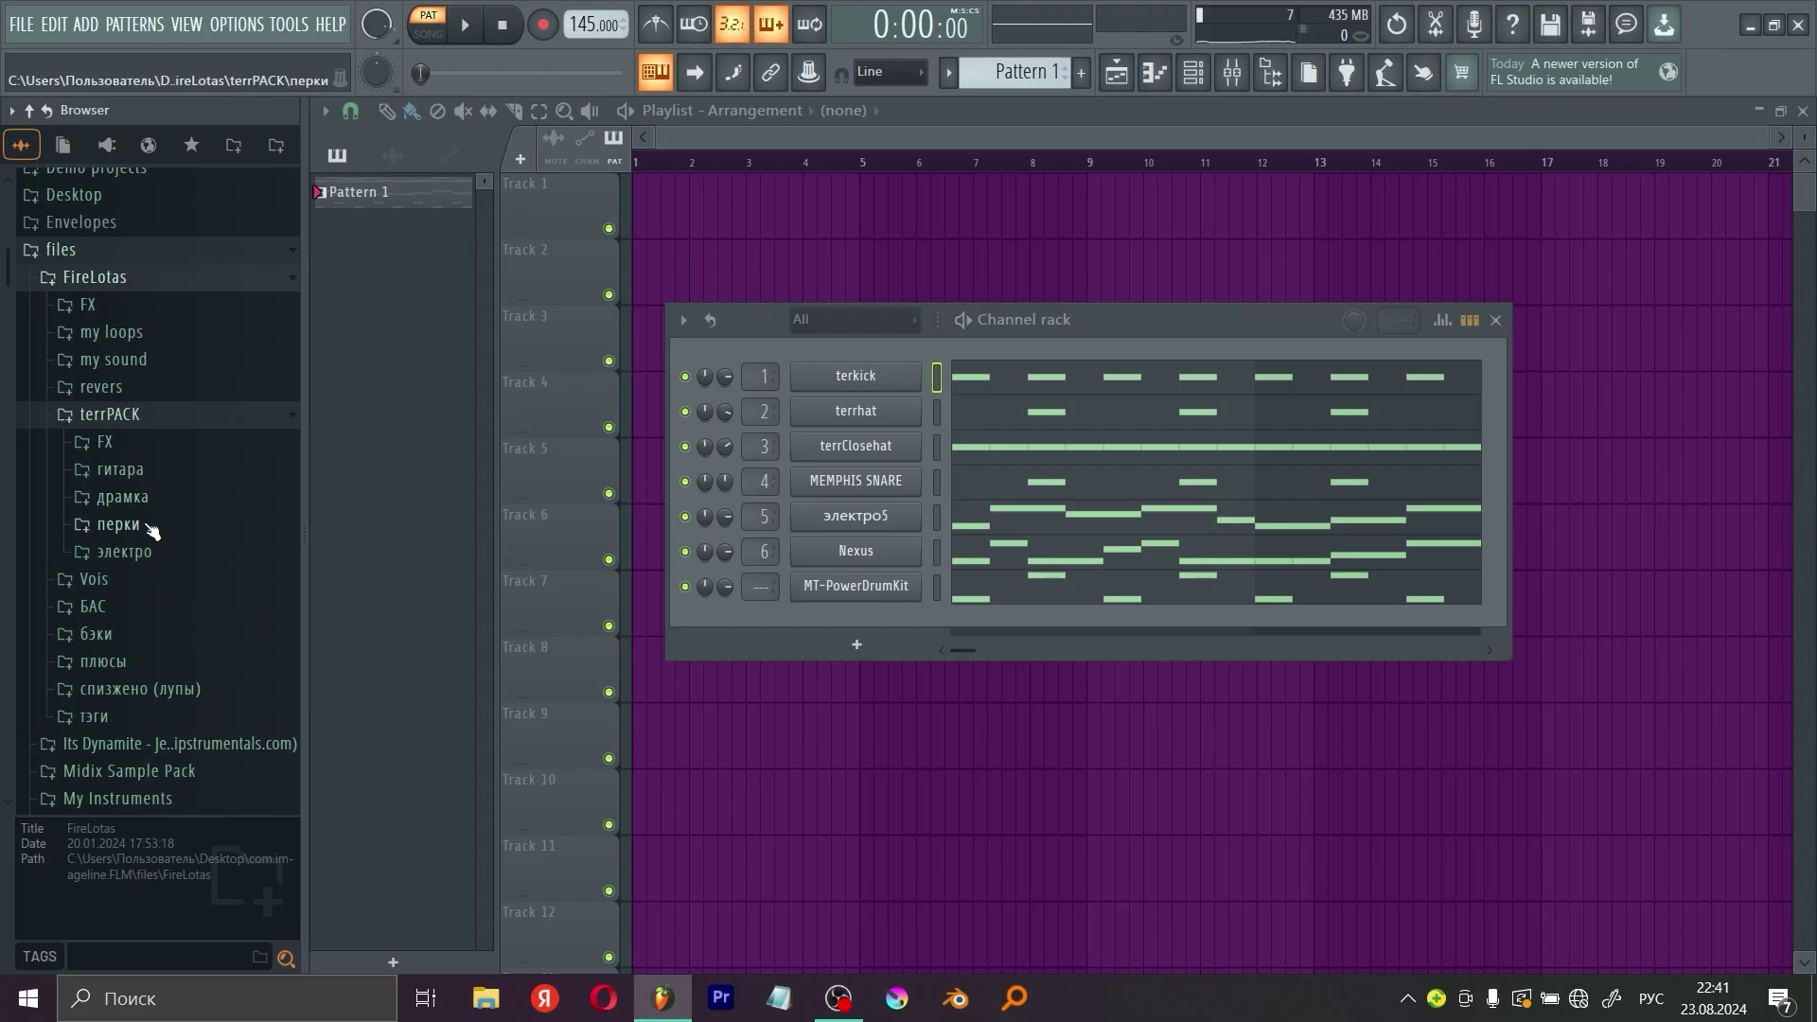
Step: Add колокольчикТЕРР from terrPACK's перки folder as a channel and place two back-to-back C5 notes at the start of each of two bars
click(142, 530)
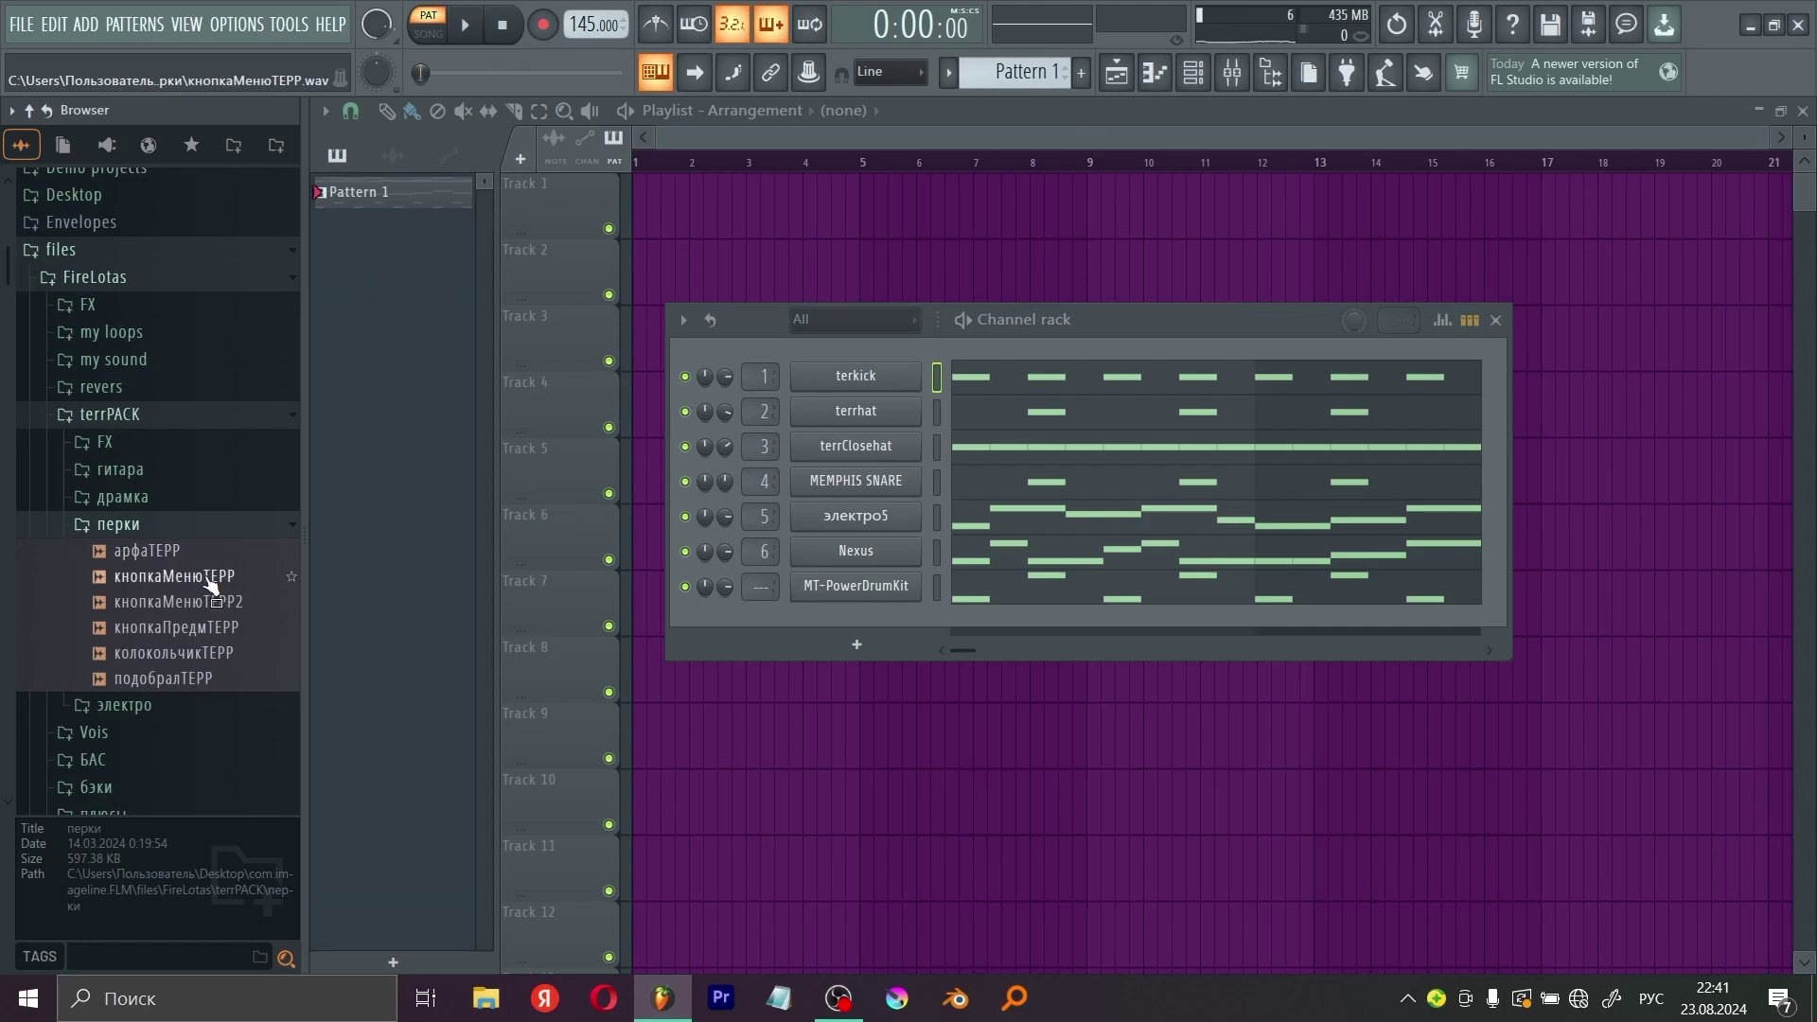
click(166, 653)
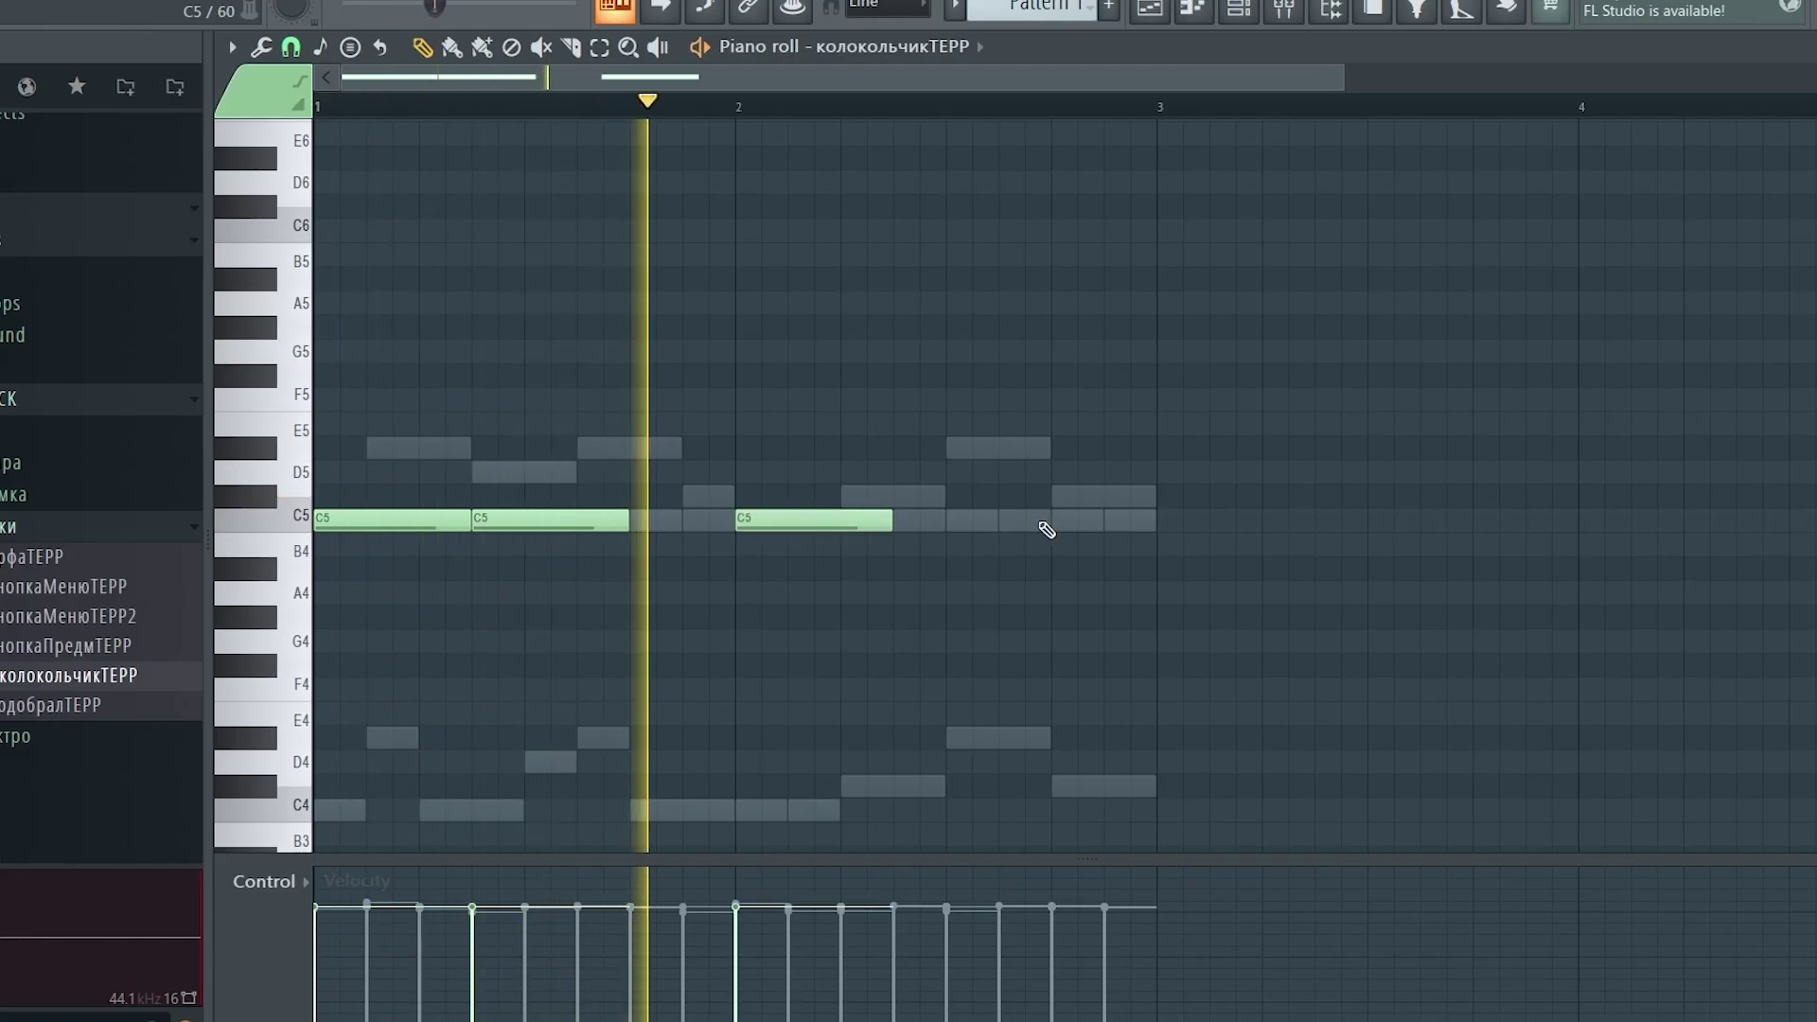
click(899, 520)
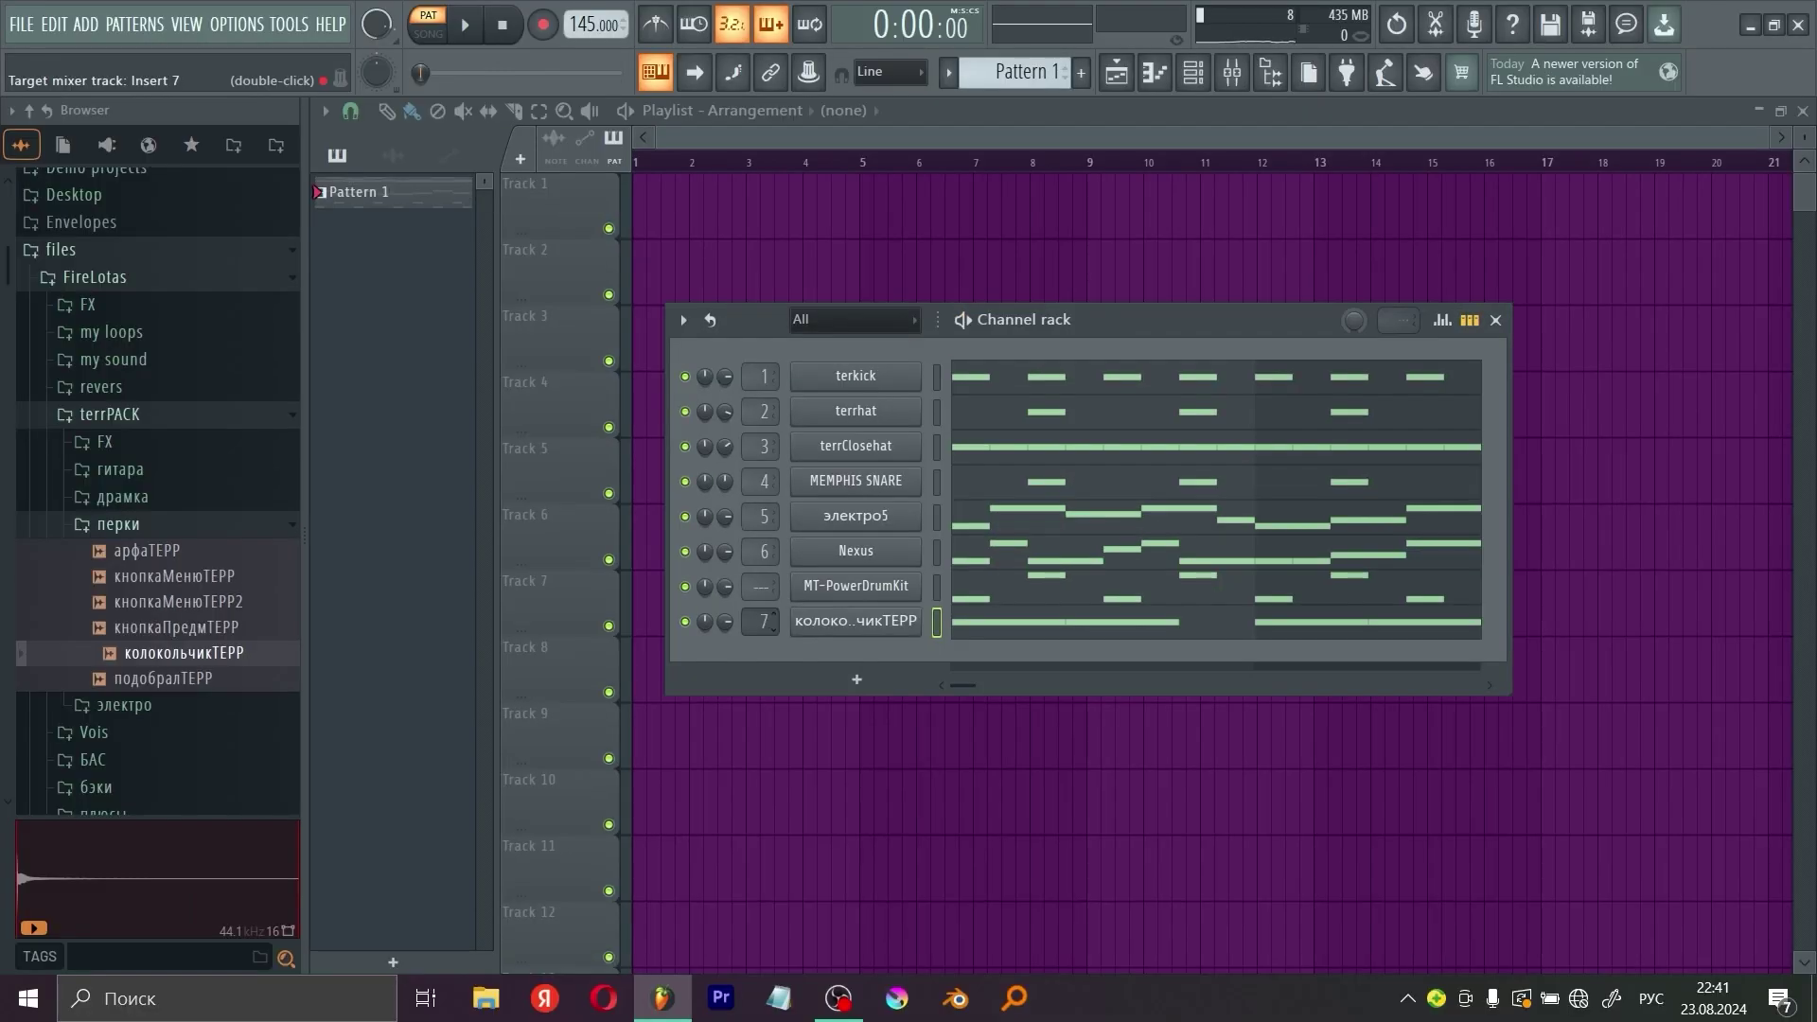
Step: Load Fruity Reeverb 2 on the колокольчикТЕРР channel's mixer track, Insert 7, lower its wet level and listen to the pattern
double_click(750, 626)
click(1516, 294)
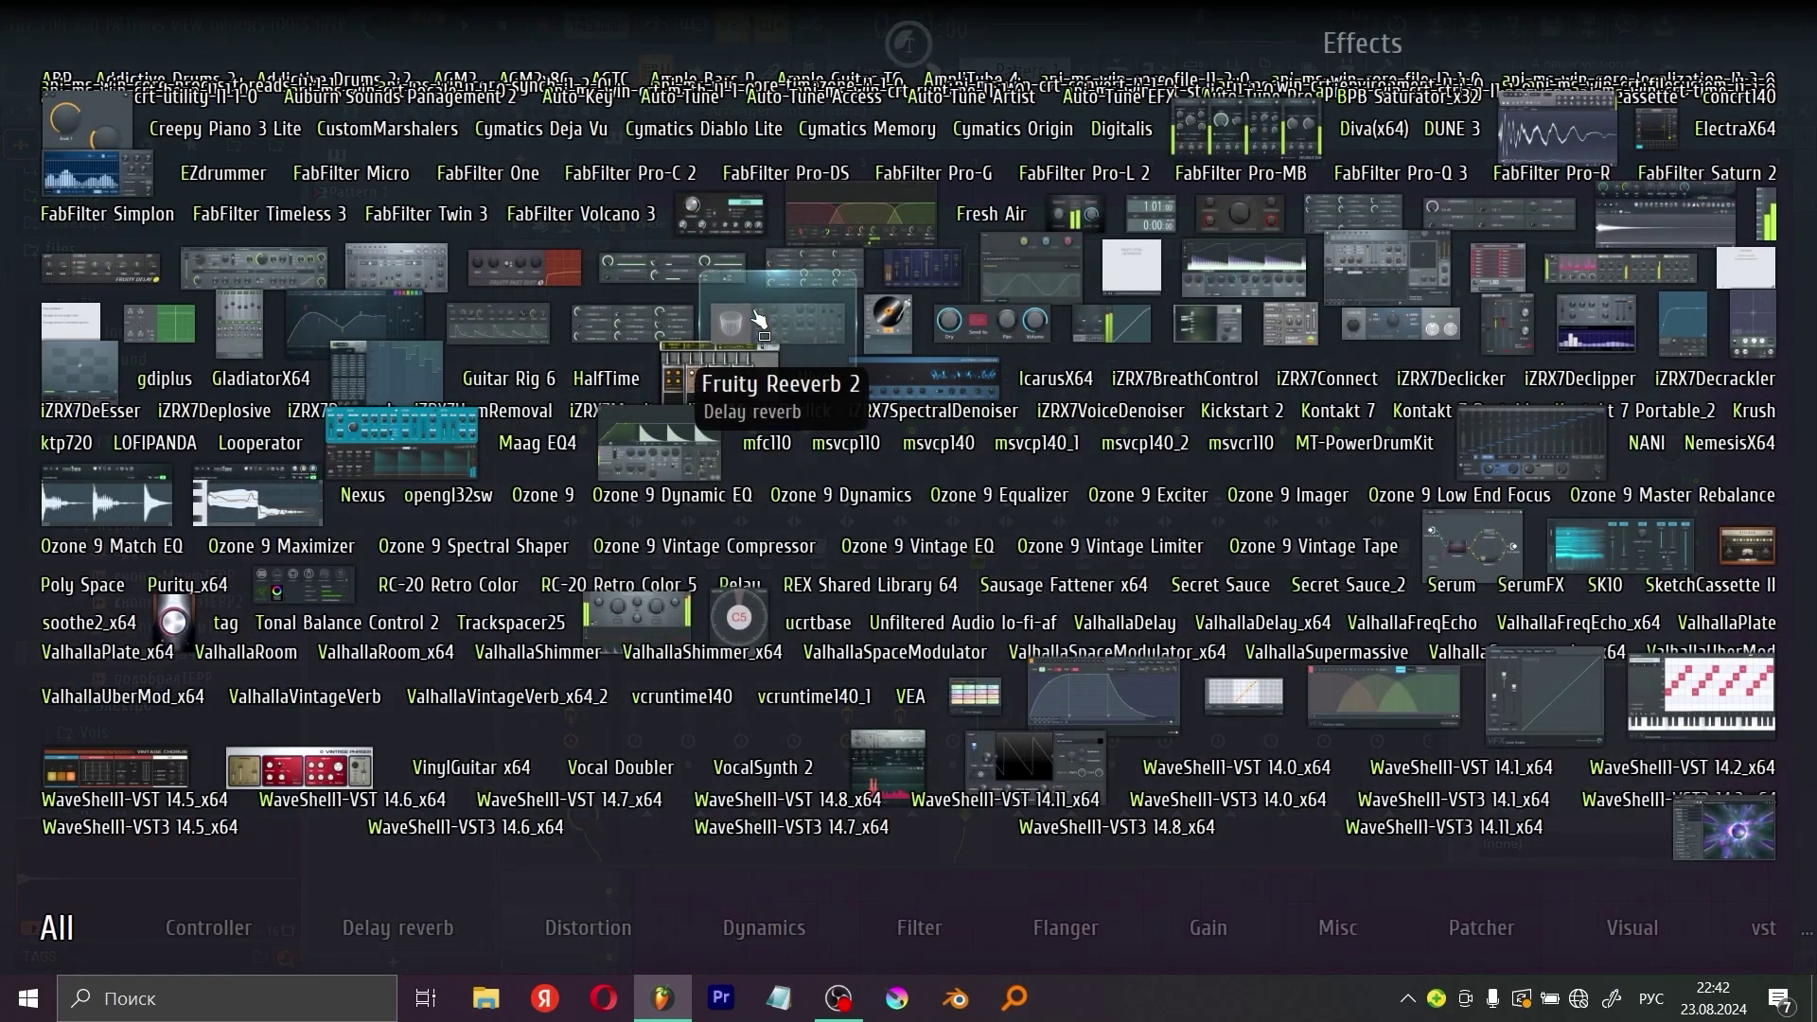
click(755, 312)
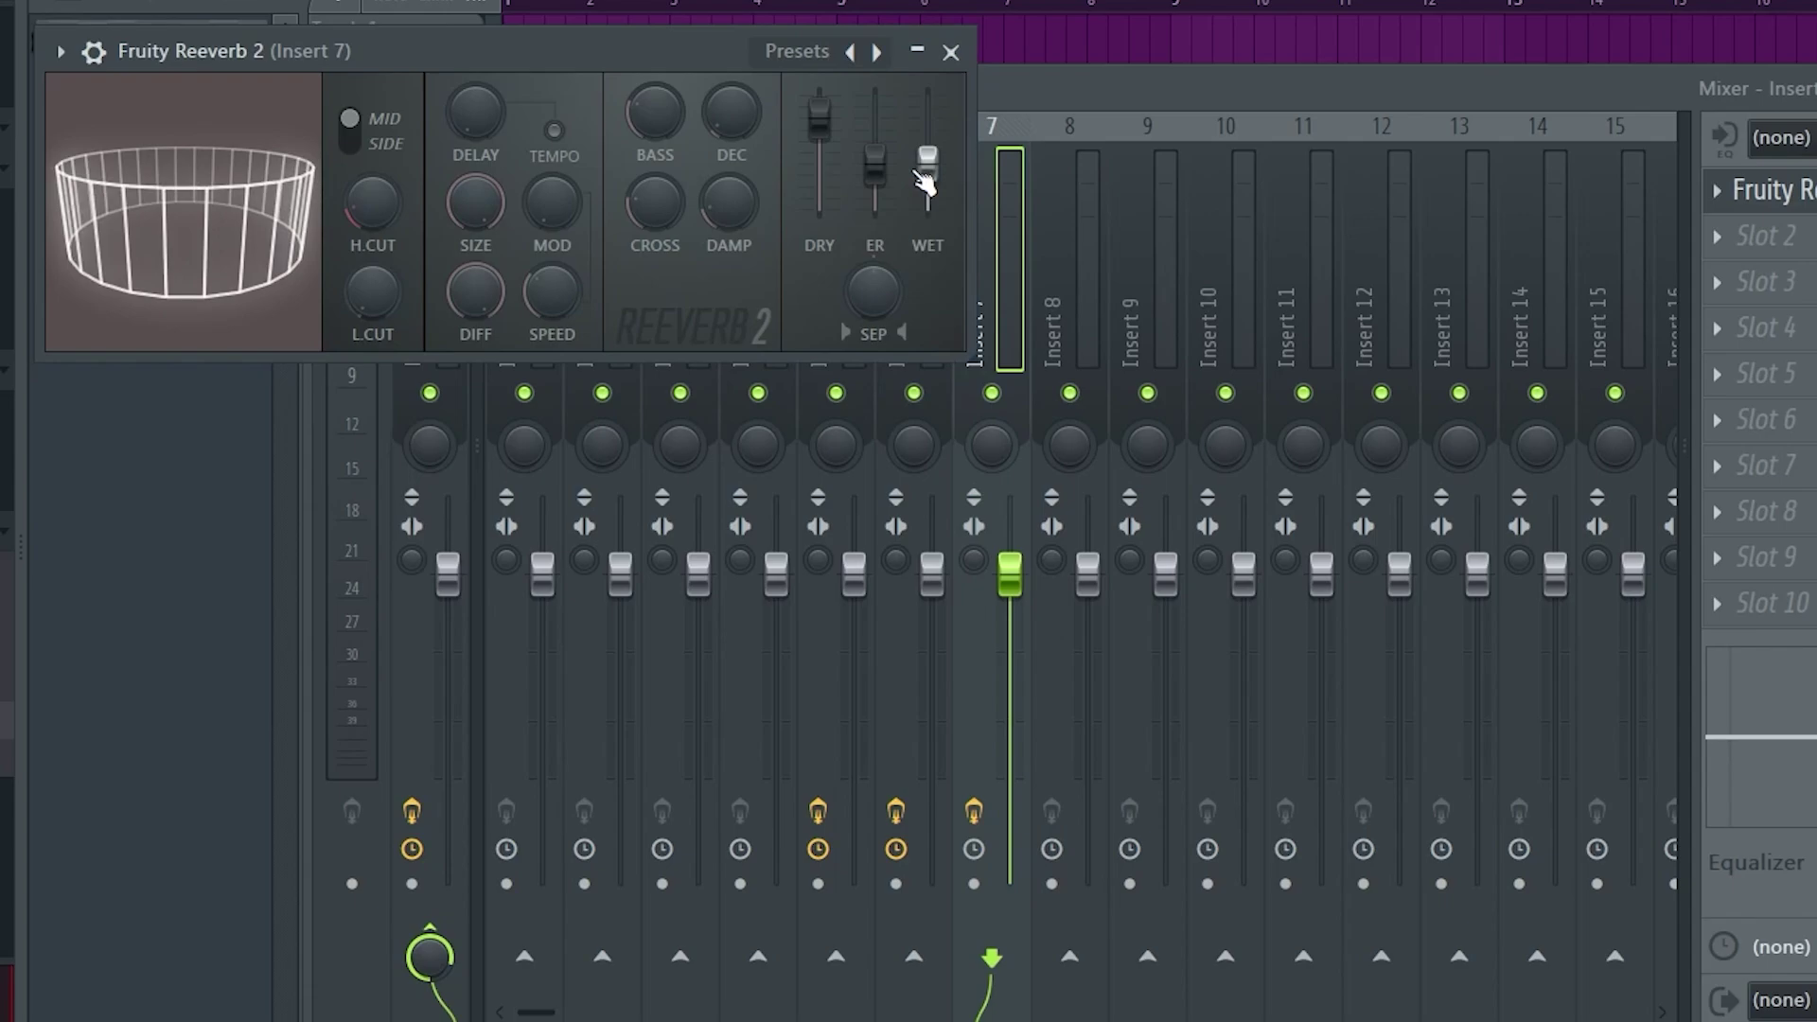
drag(925, 179, 925, 202)
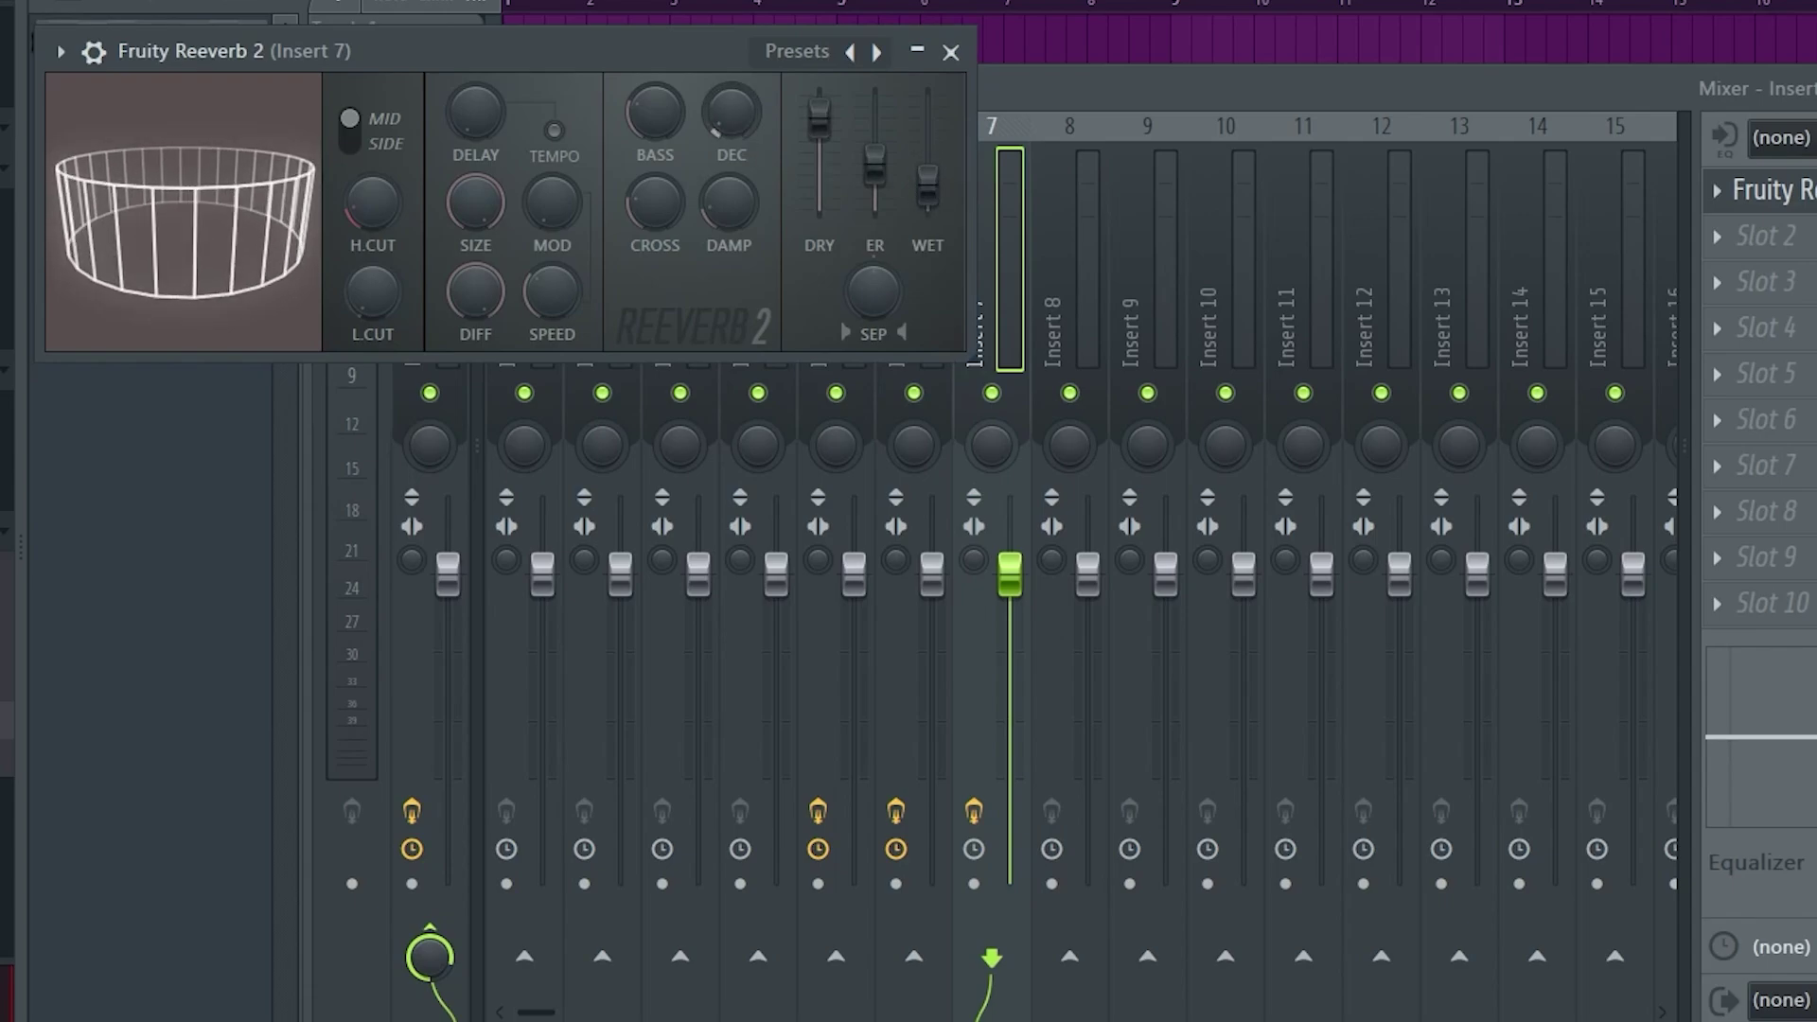
click(951, 53)
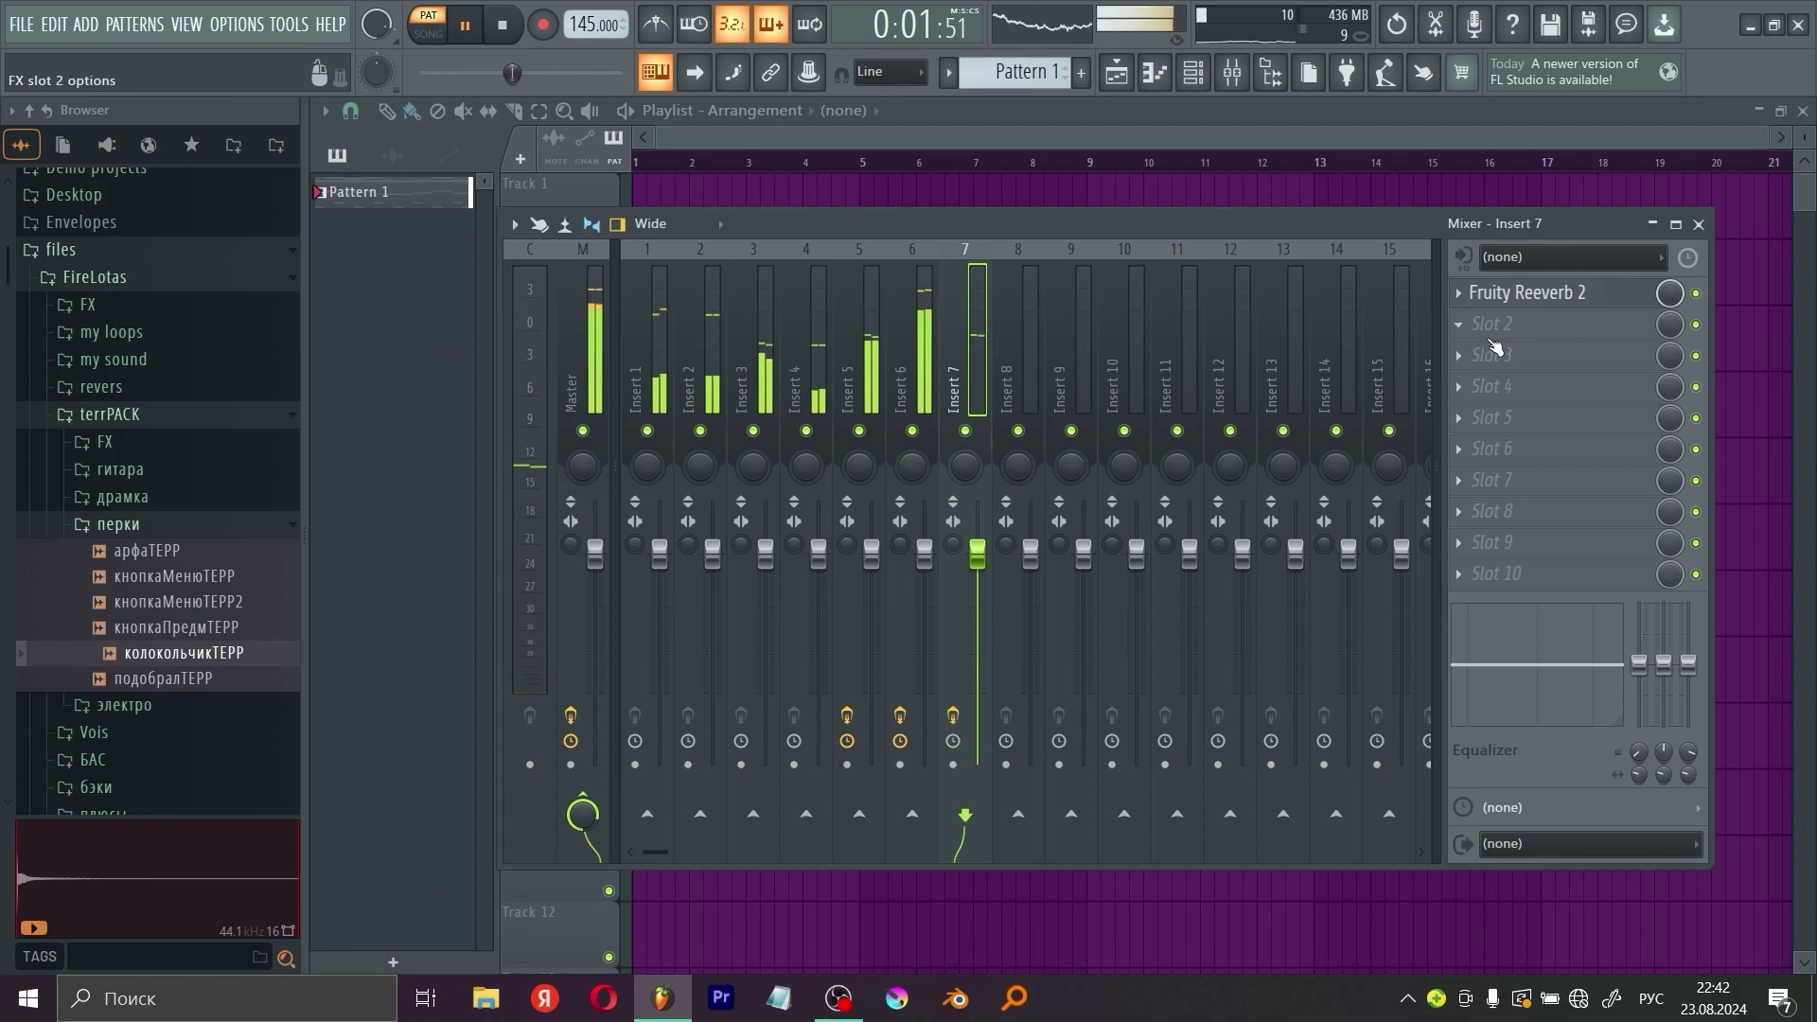
key(F9)
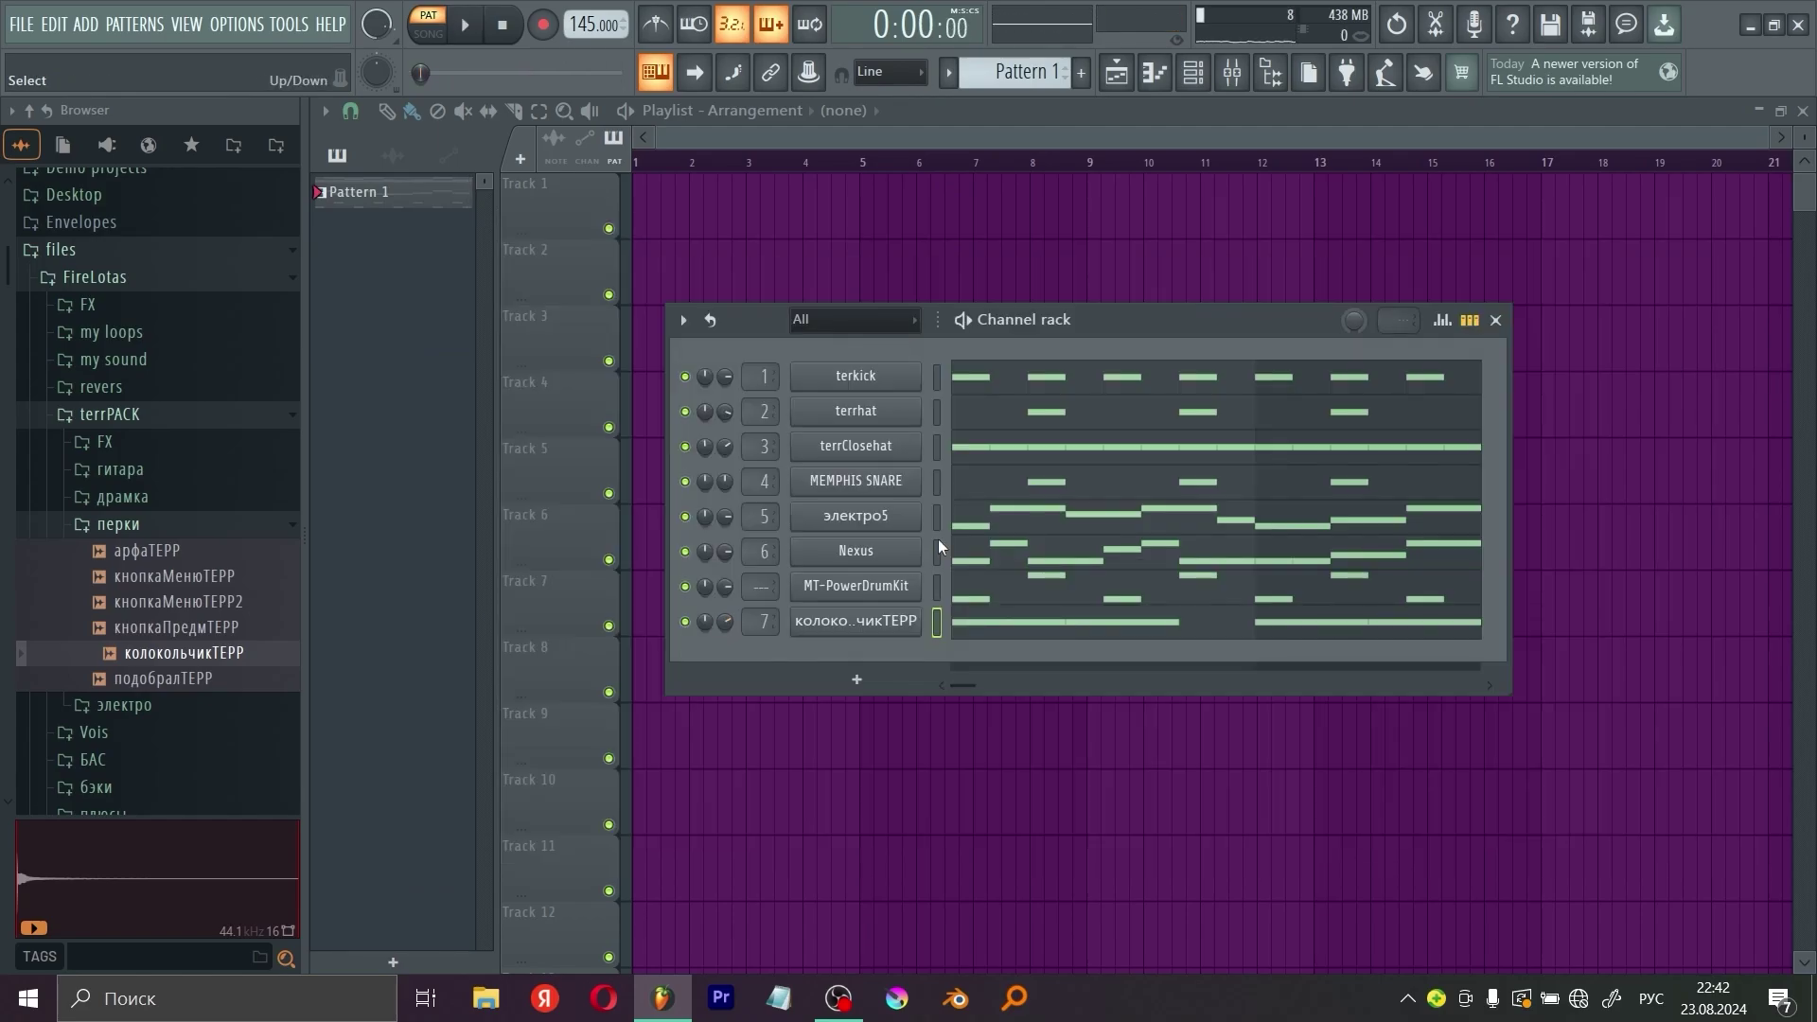
Step: Split Pattern 1 by channel into separate patterns on playlist tracks 1 to 8
click(1496, 320)
right_click(367, 189)
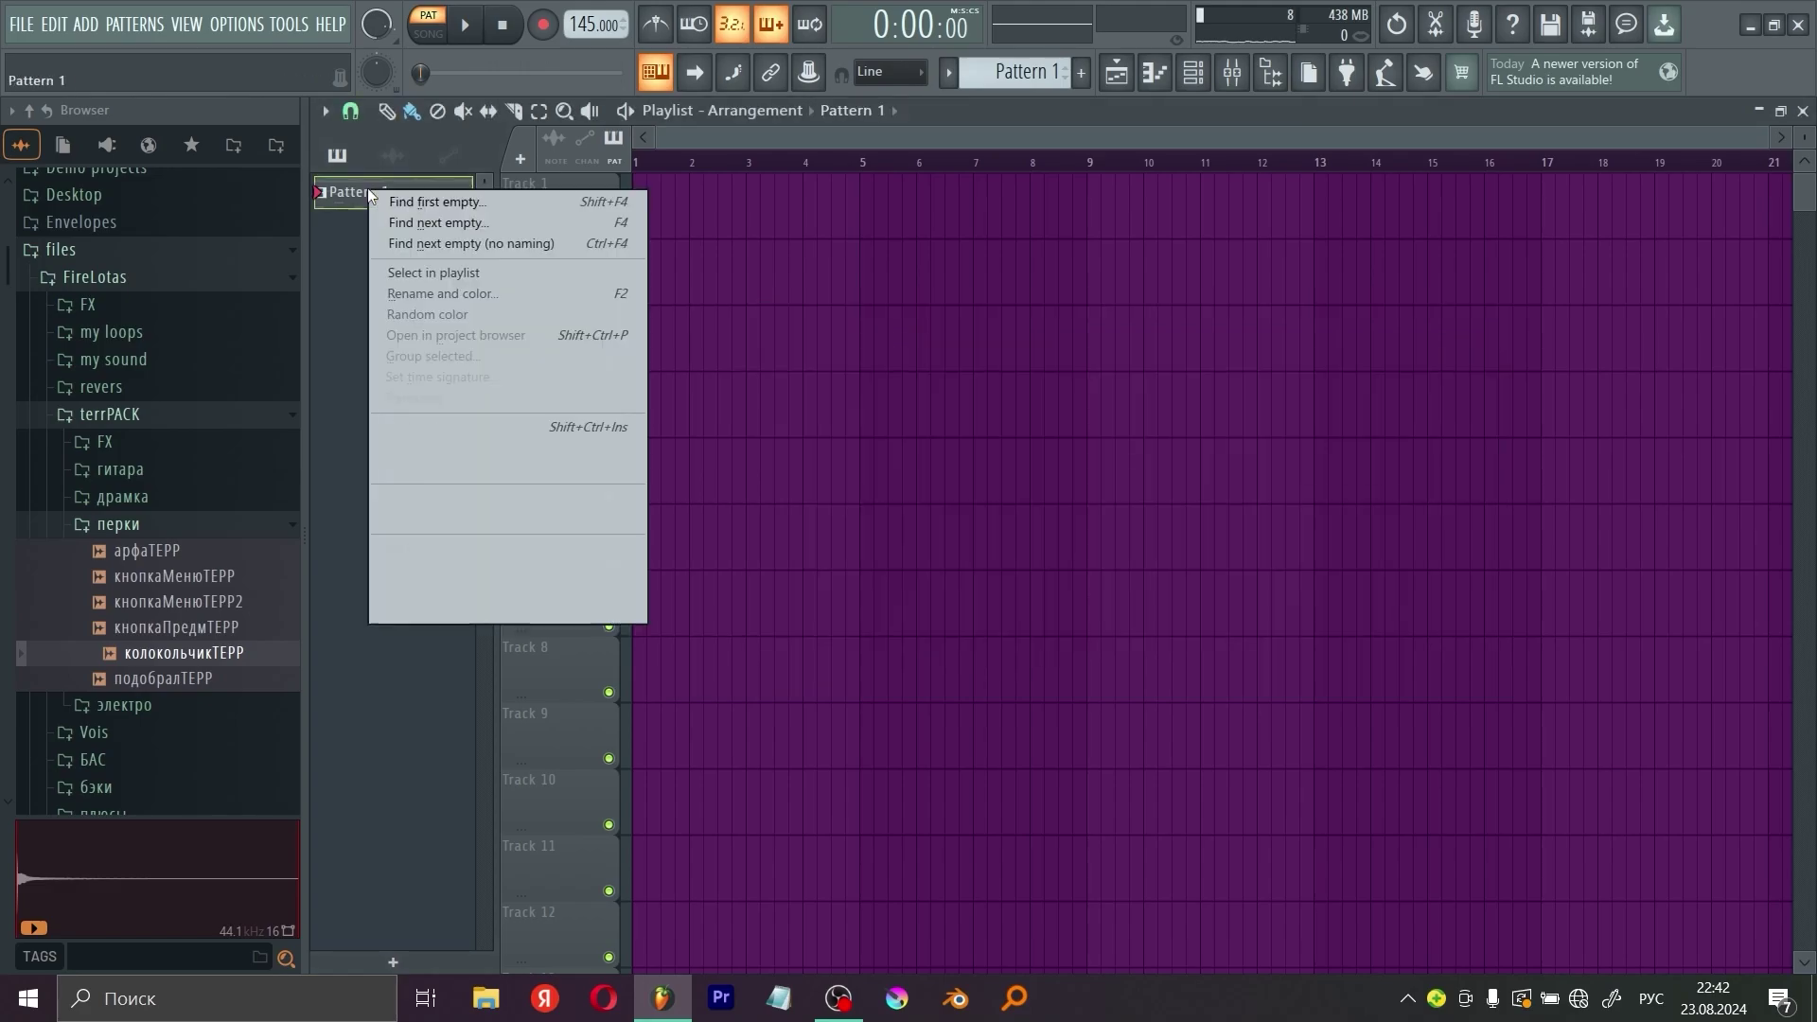
click(452, 549)
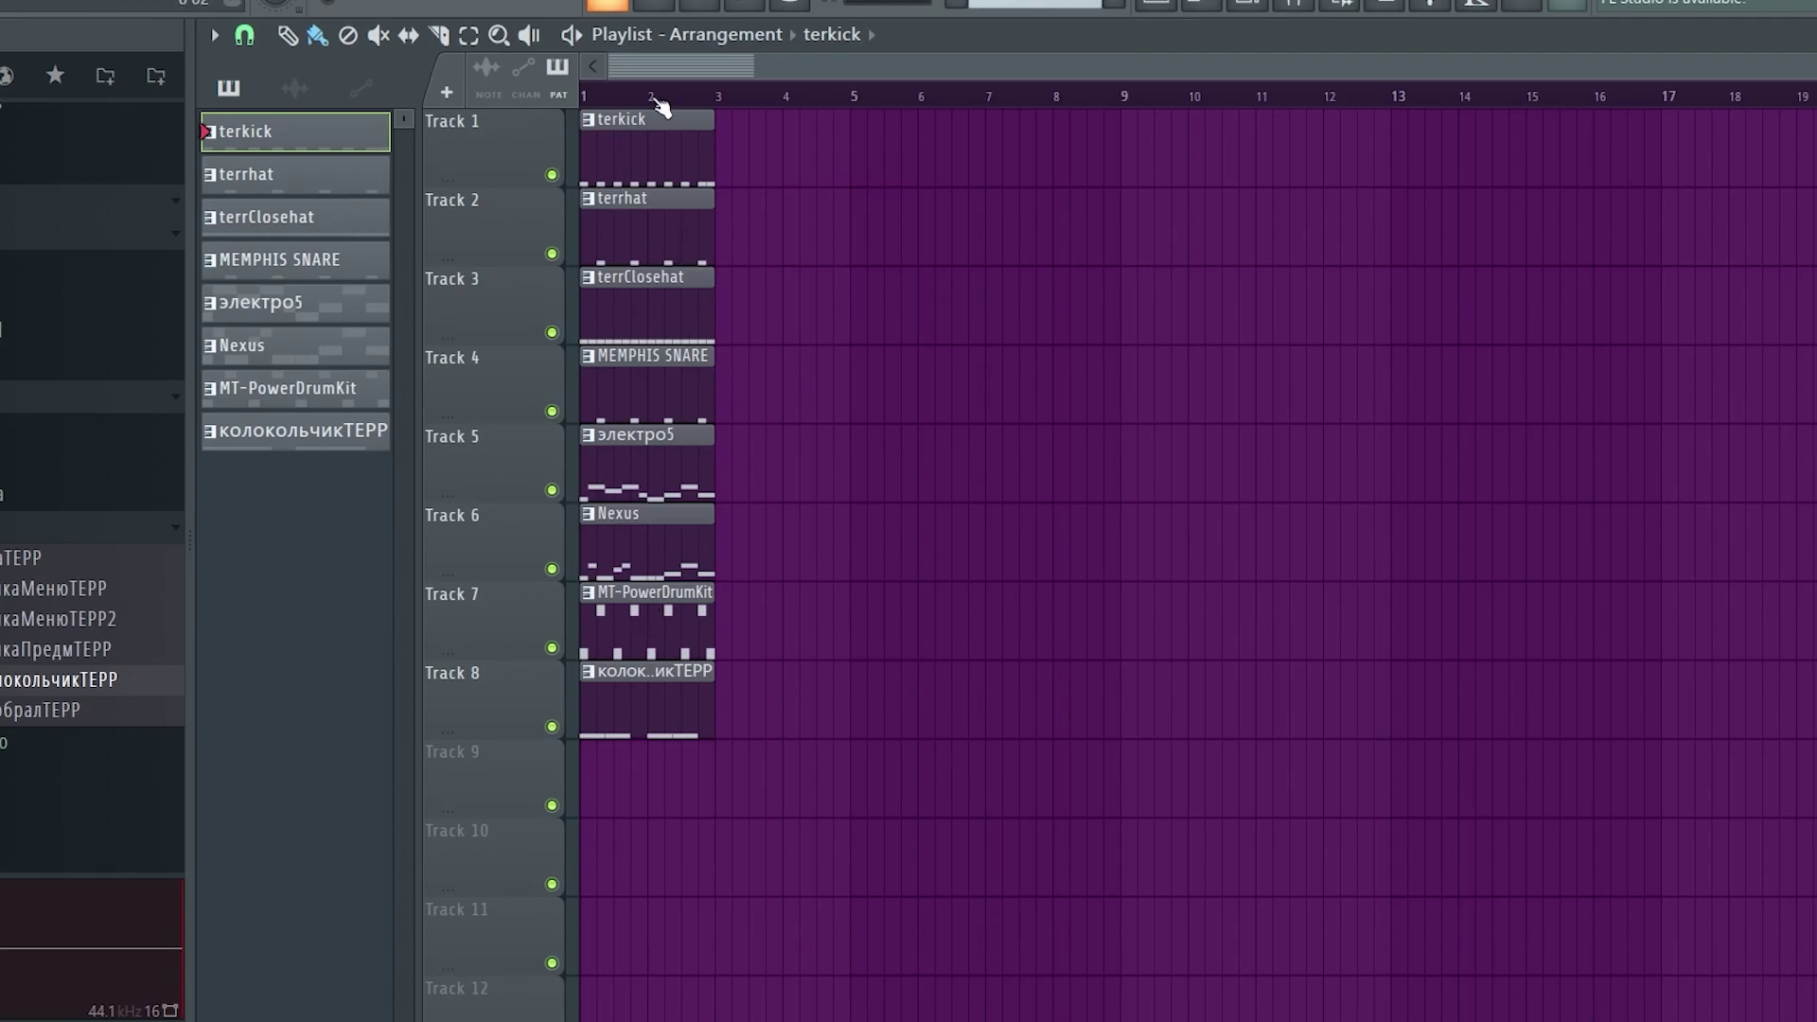
Step: Shift the full set of clips to bar 5, build an intro from a simplified электро5 #2 pattern in bars 1 to 4, and listen
scroll(660, 102, up, 4)
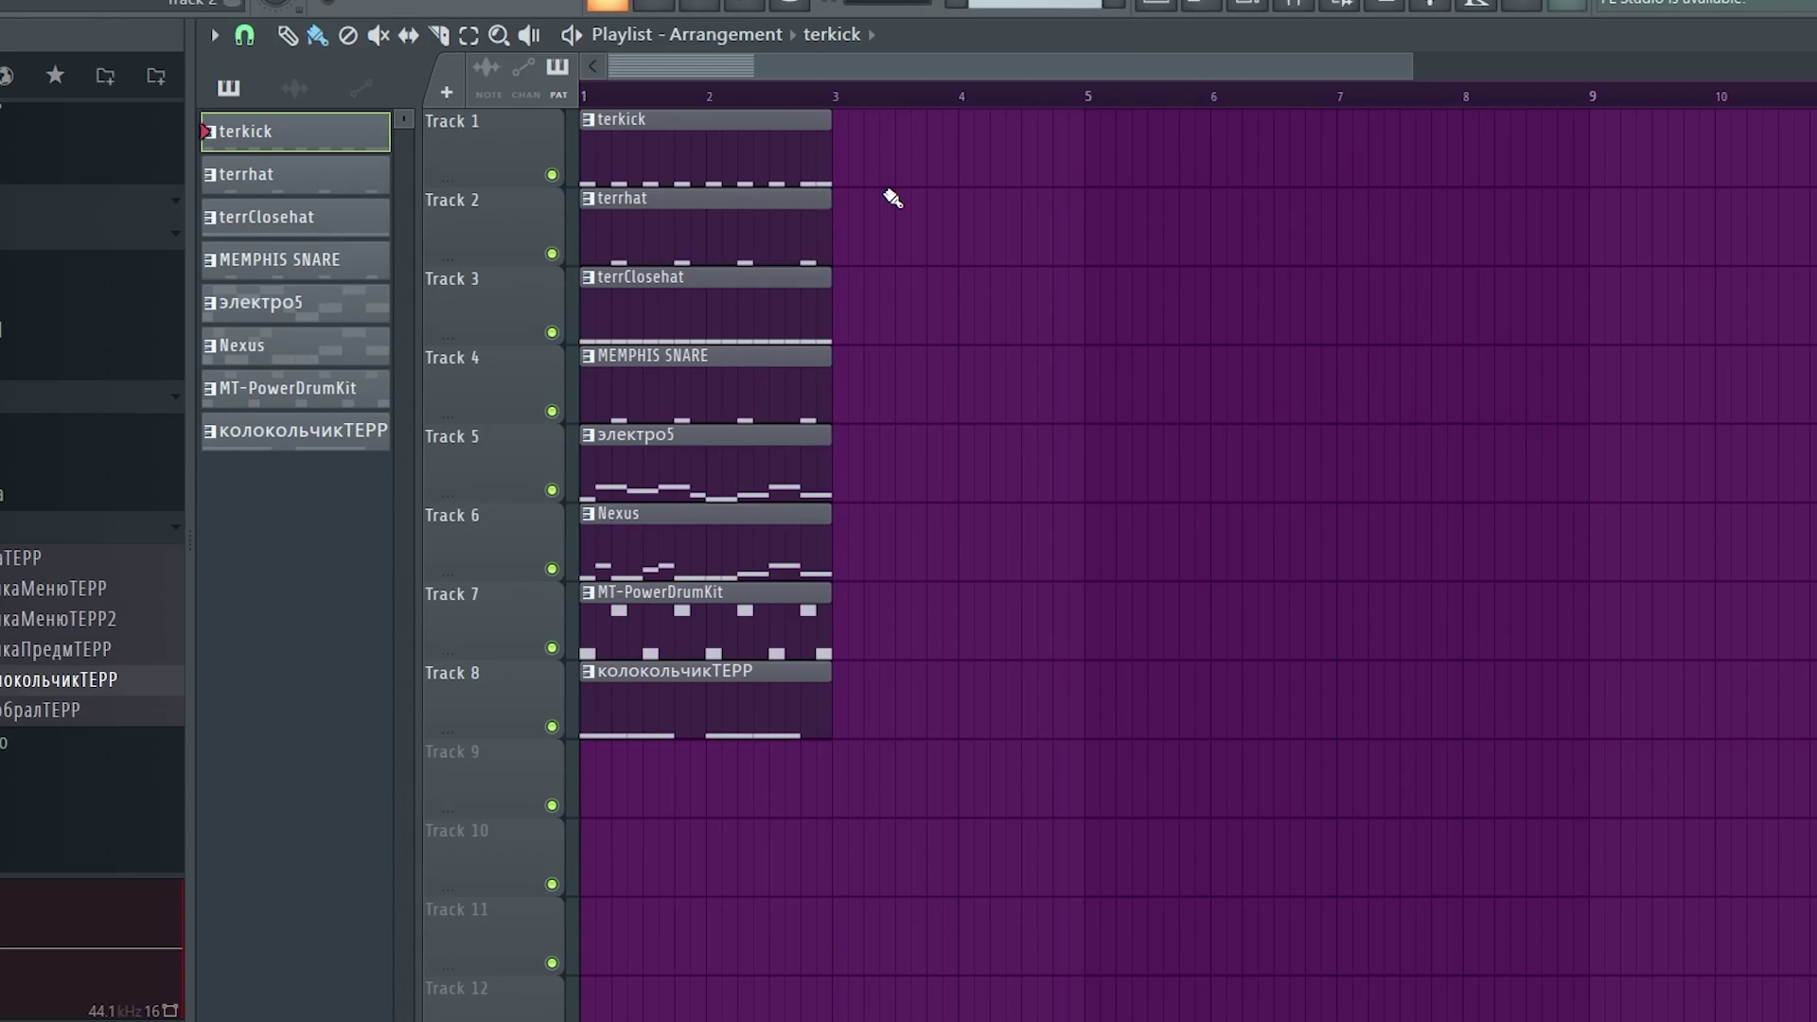
key(ctrl+a)
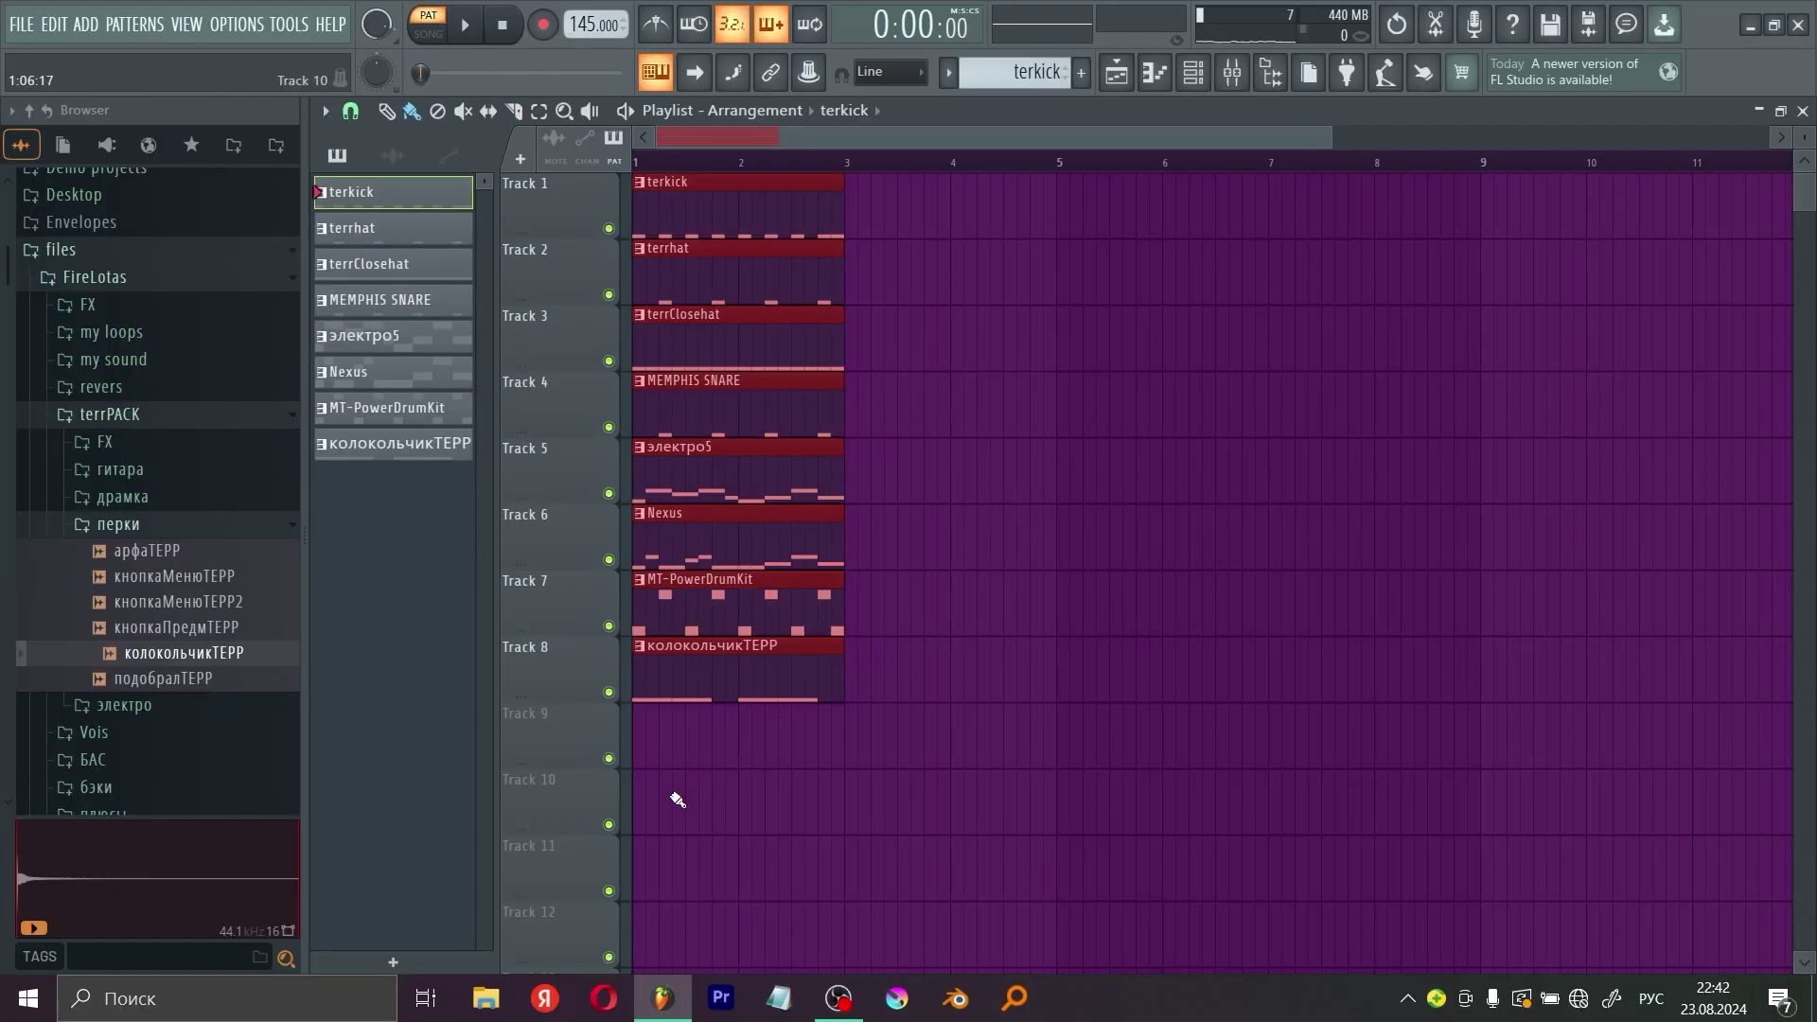
key(ctrl+b)
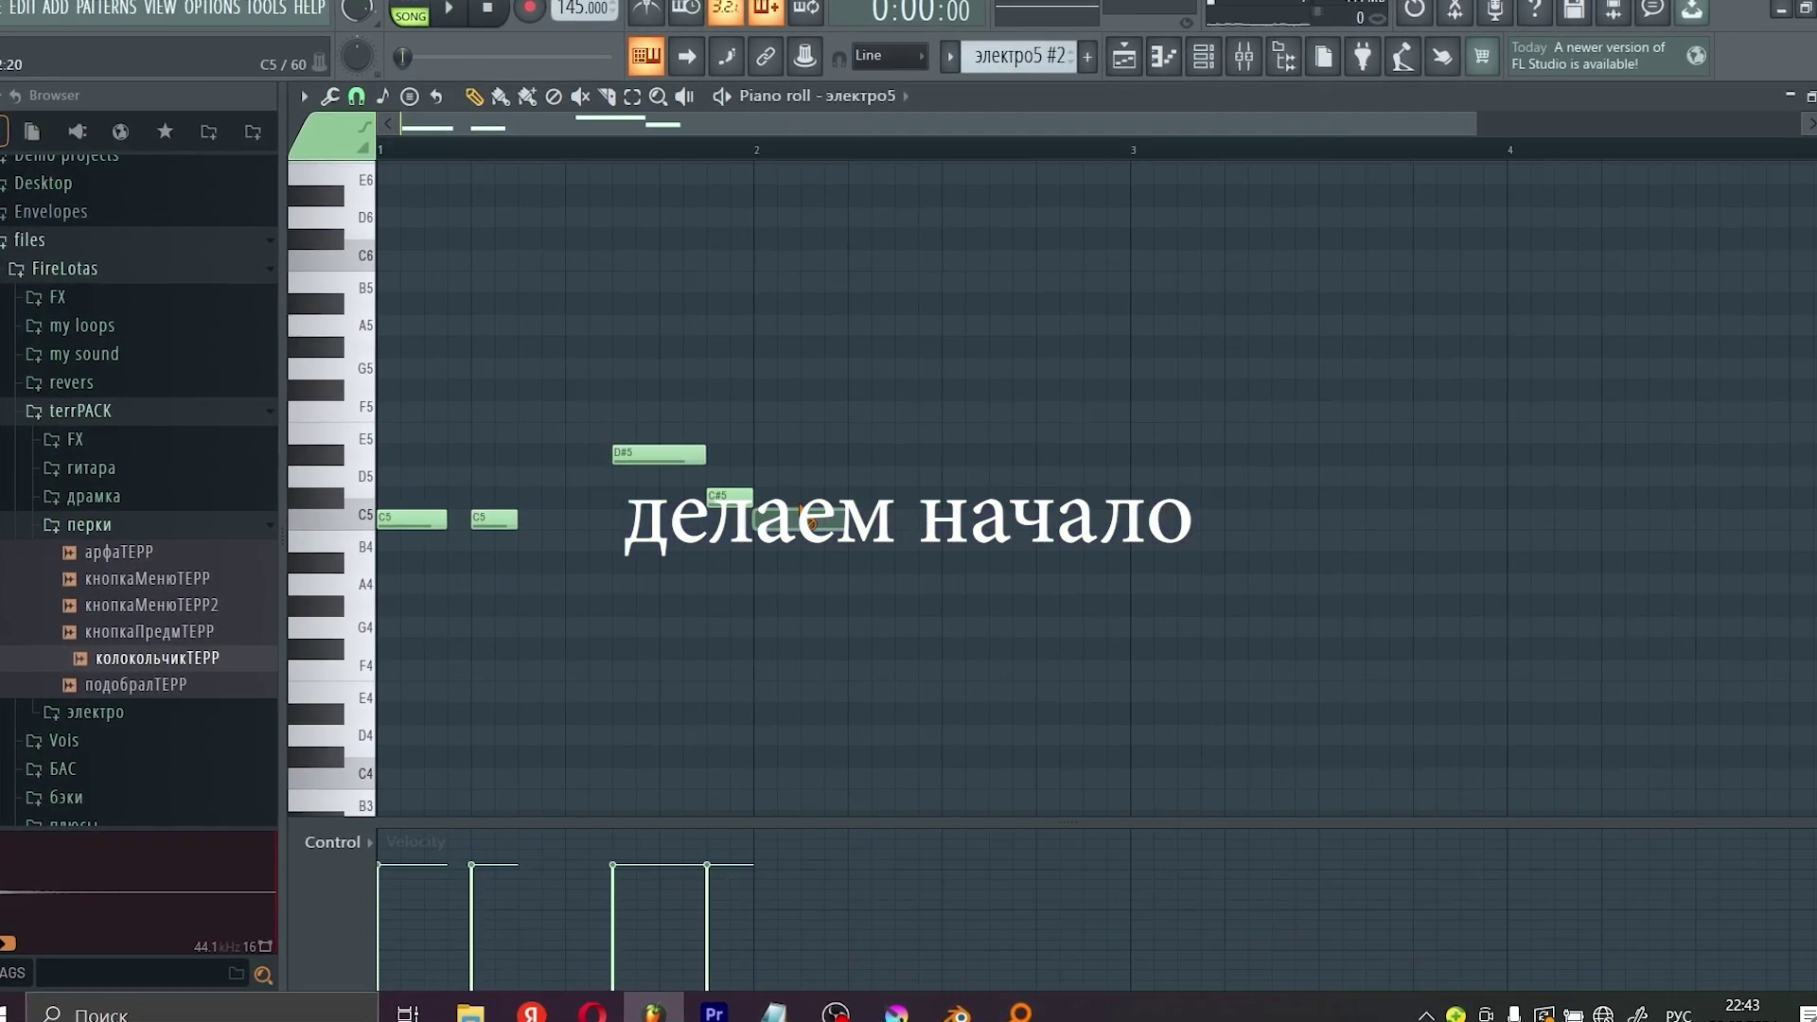
key(space)
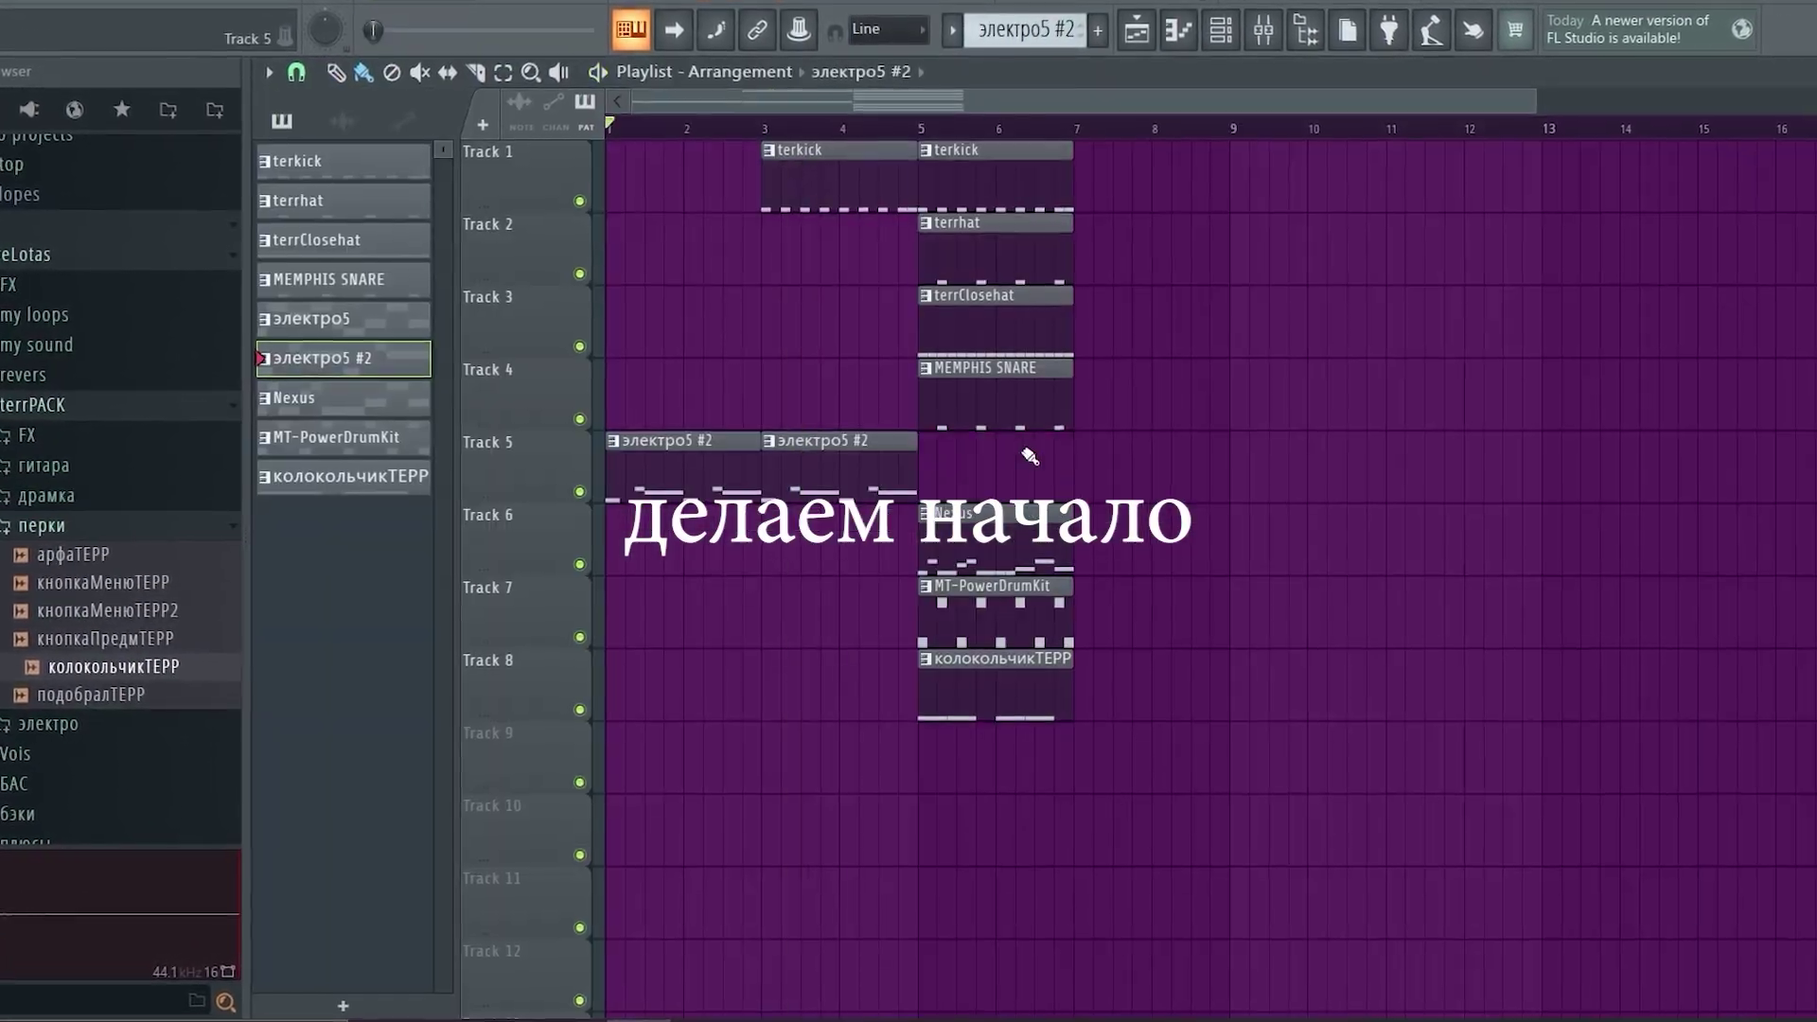
key(space)
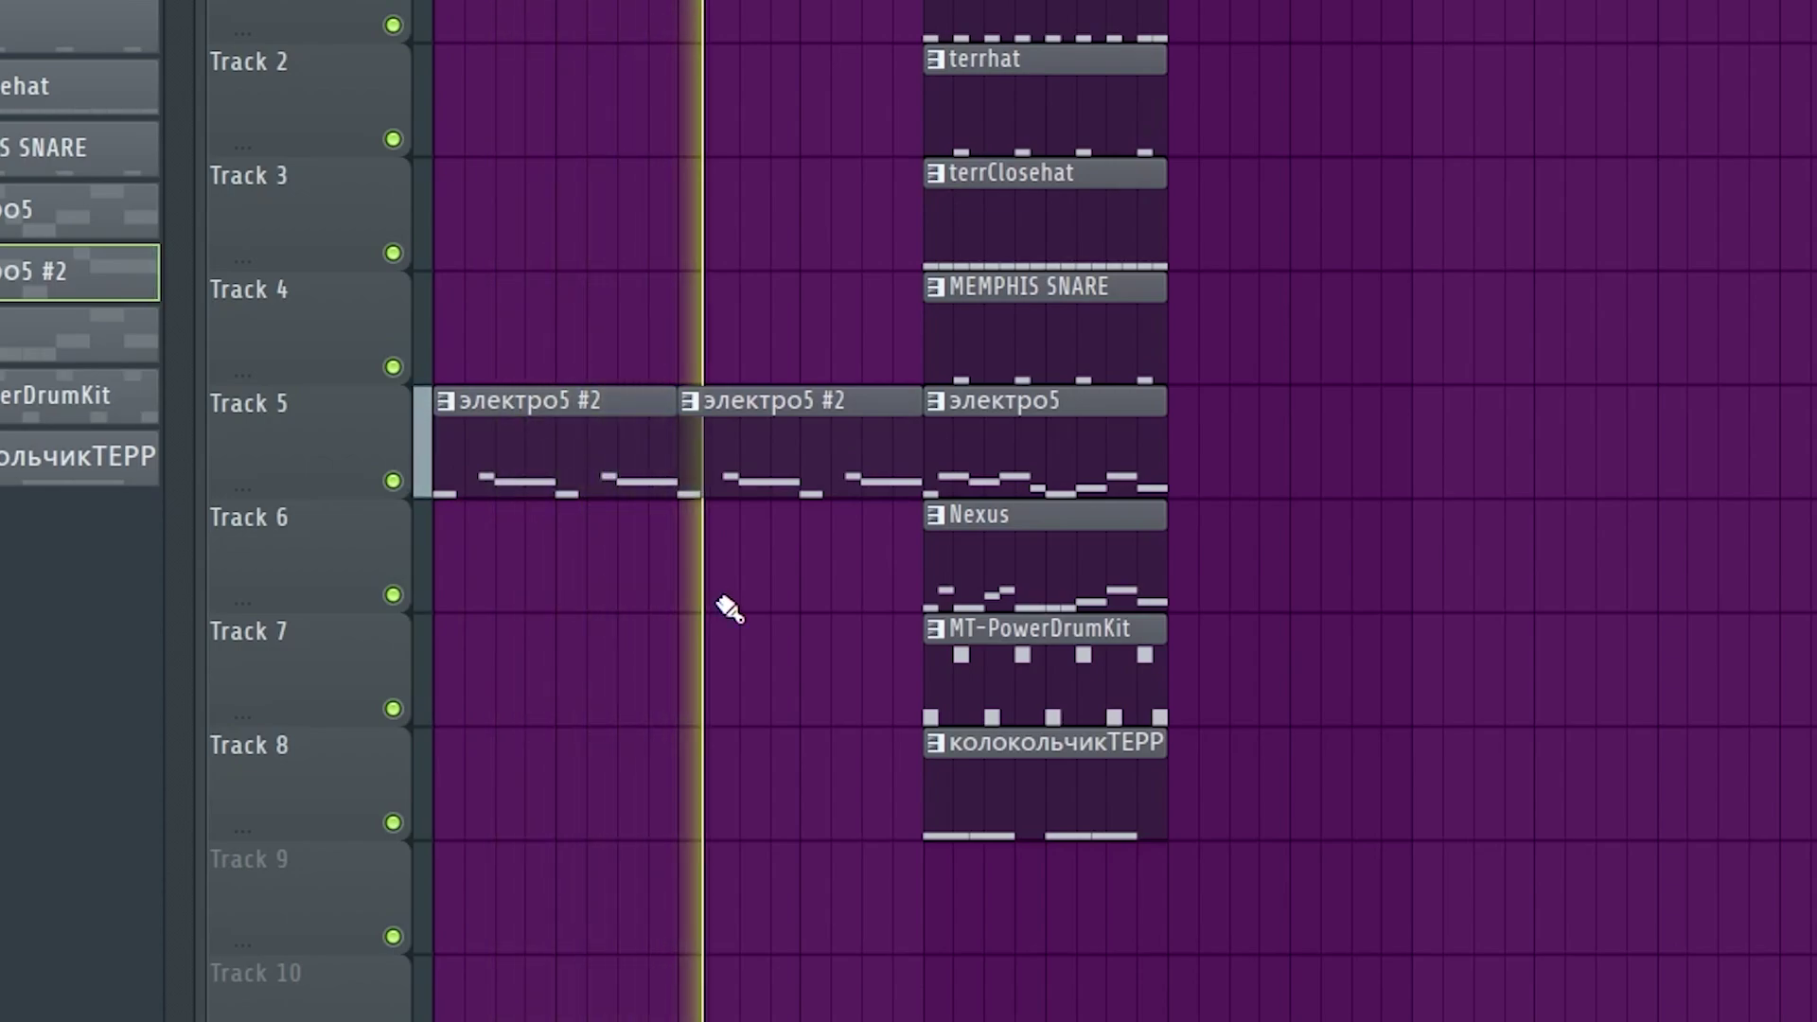
key(space)
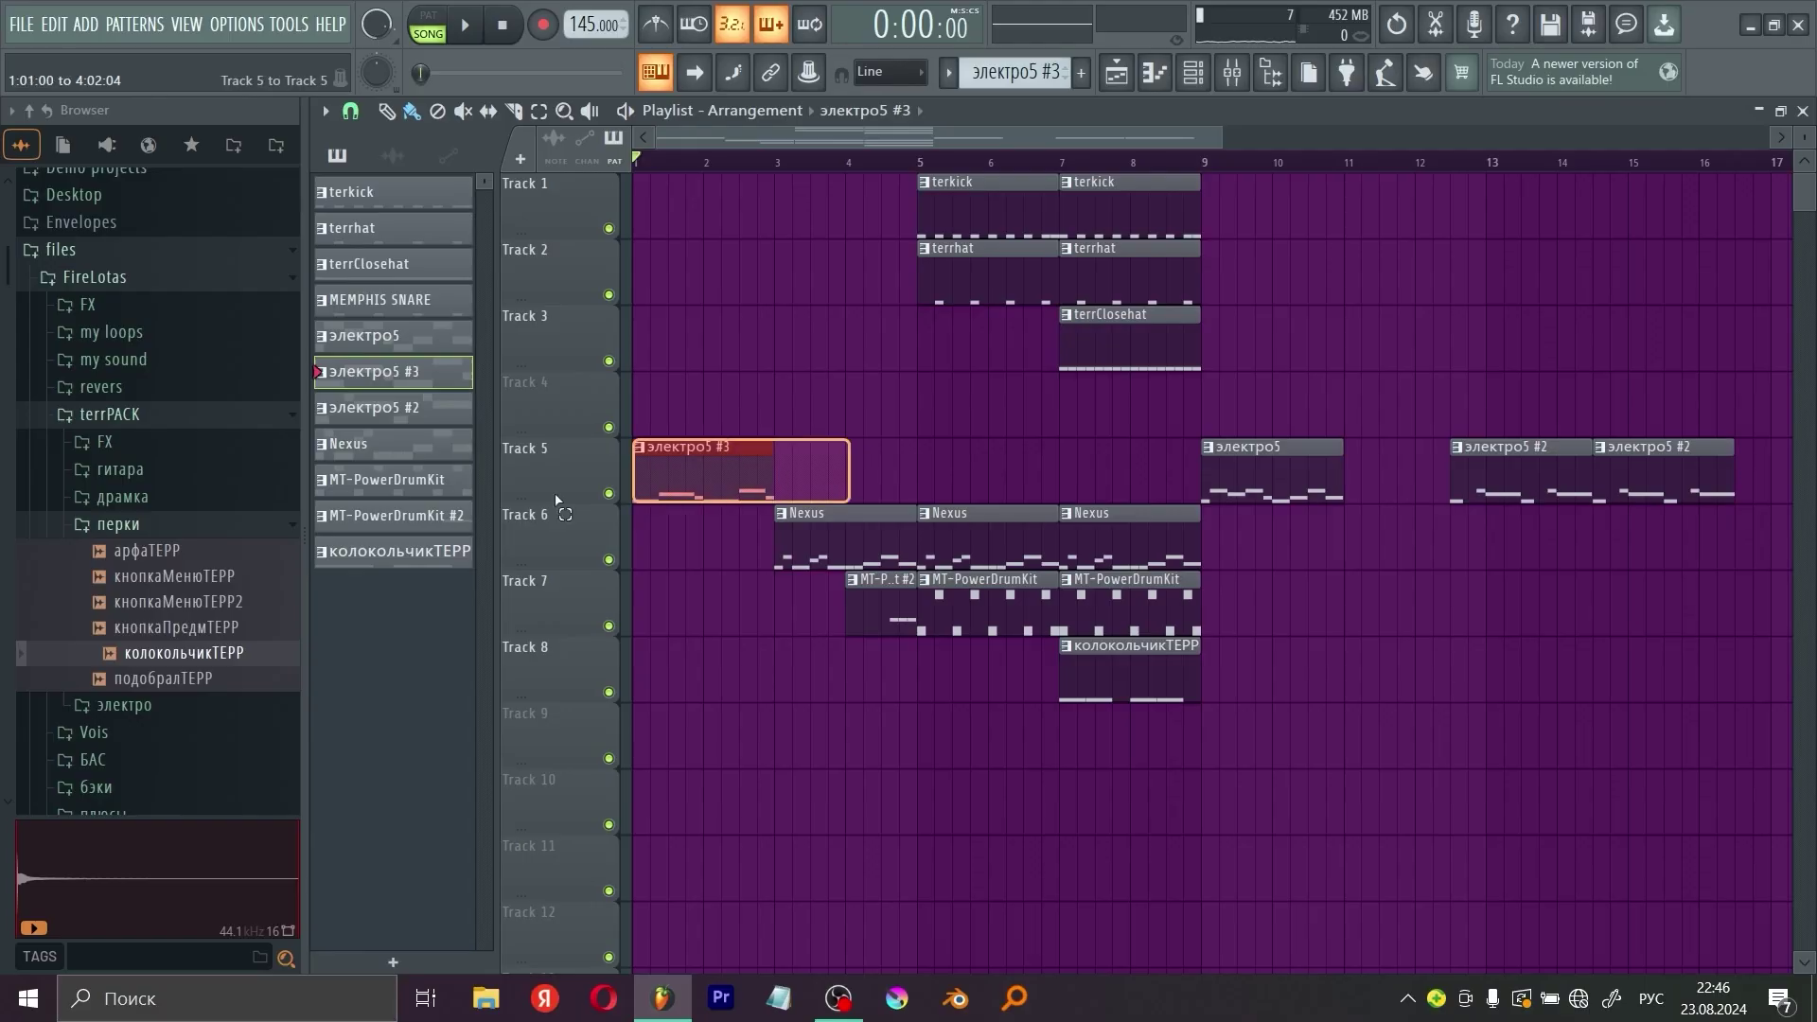
Step: Duplicate the электро5 #3 clip to bar 3 and move the two электро5 #2 clips on Track 5 to bar 5
drag(556, 502, 566, 505)
key(ctrl+b)
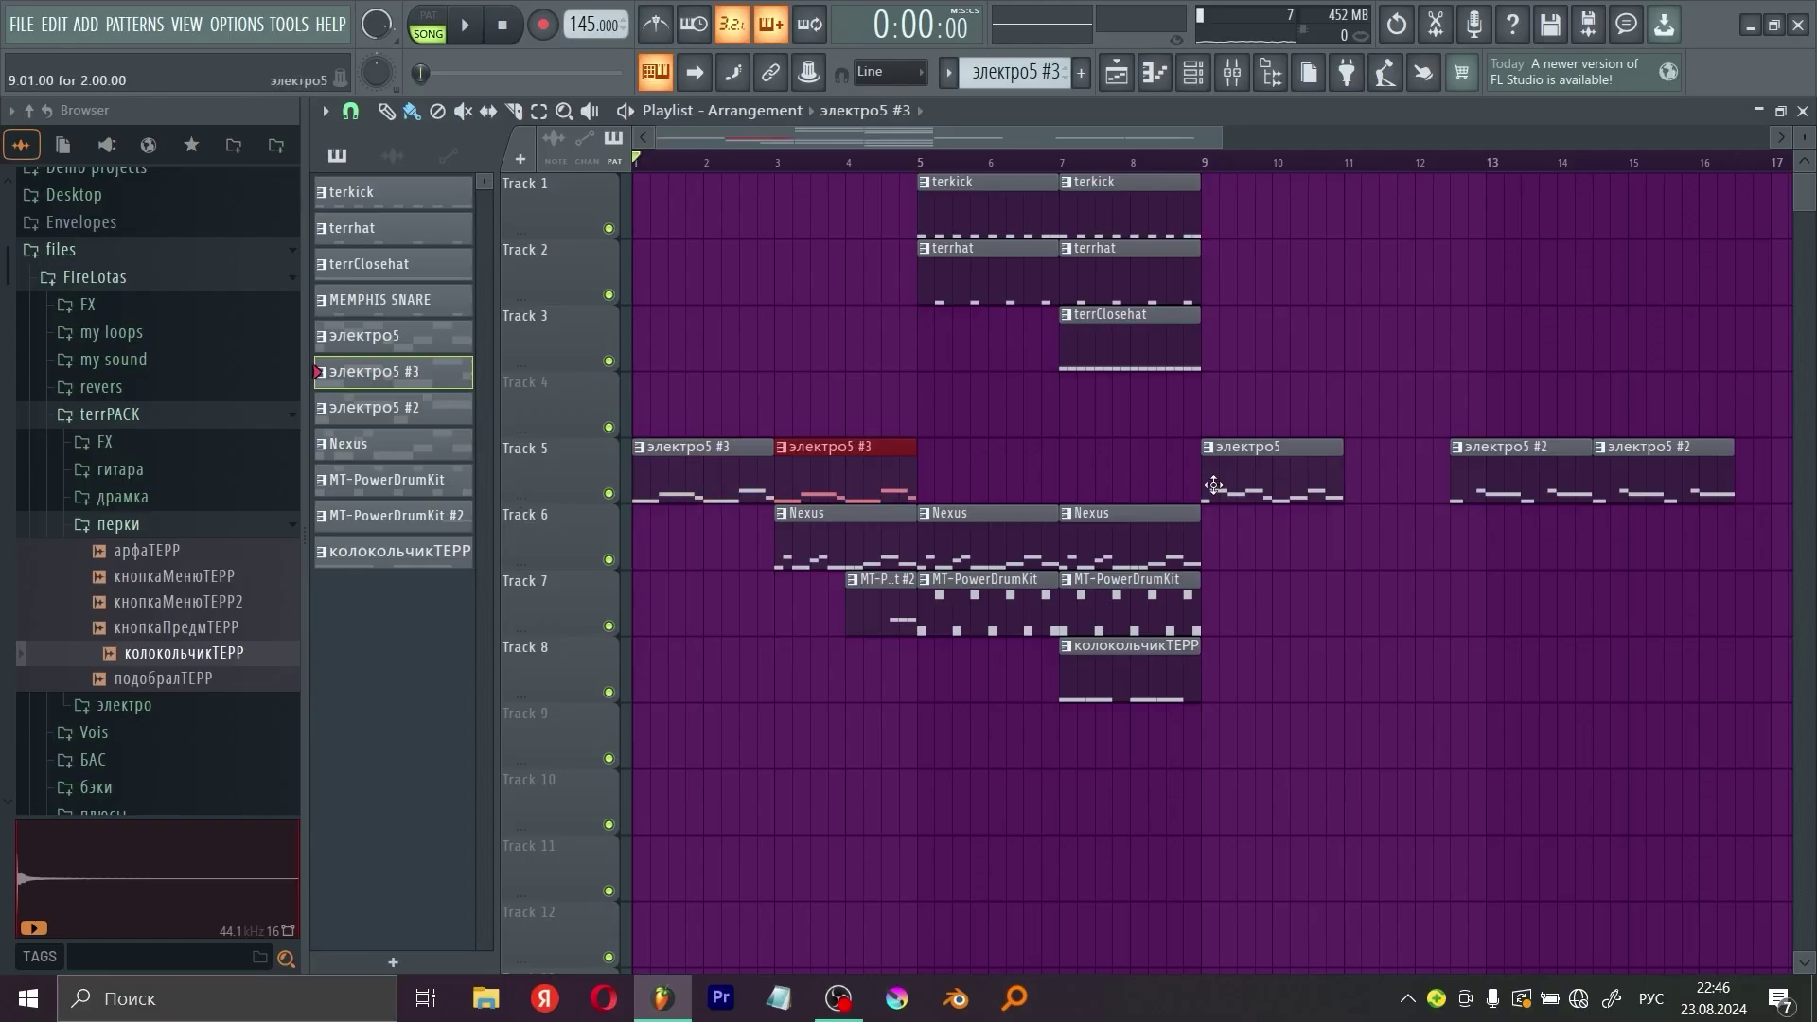
key(space)
drag(1521, 468, 997, 474)
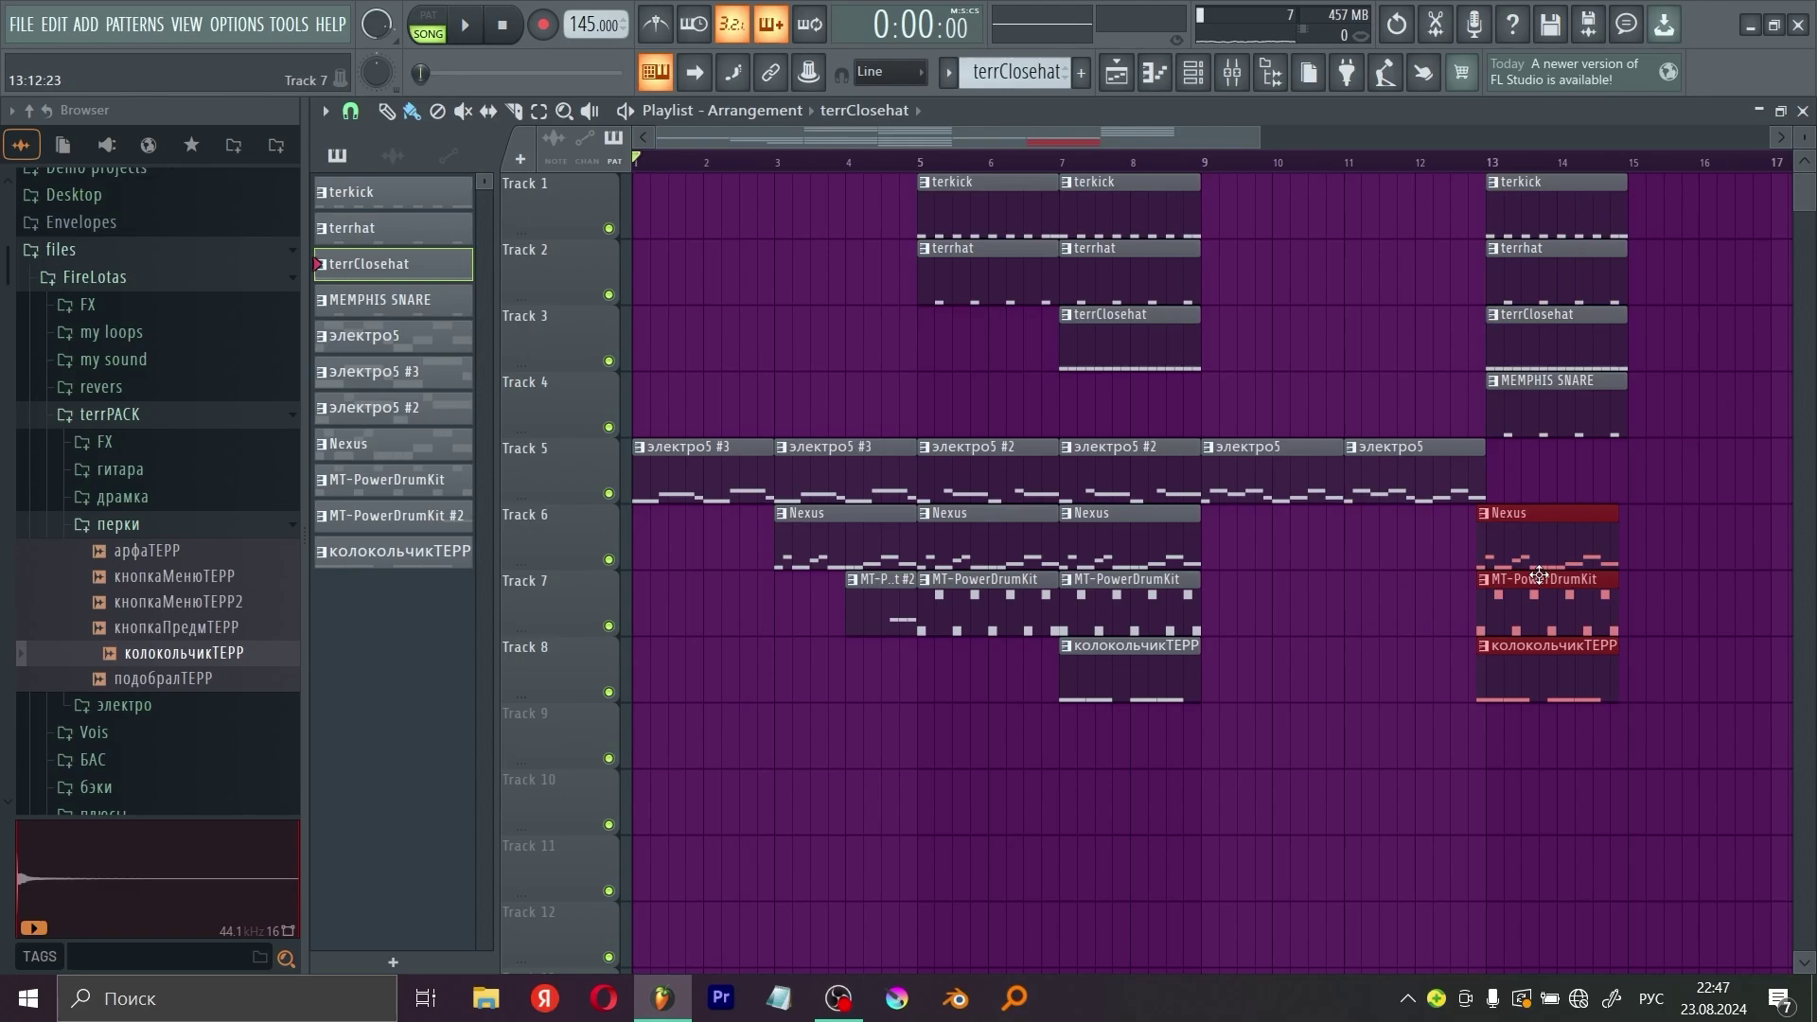
Step: Align the Nexus, MT-PowerDrumKit and колокольчикТЕРР clips with bar 13 and duplicate the full eight-track section to bar 15
click(1552, 566)
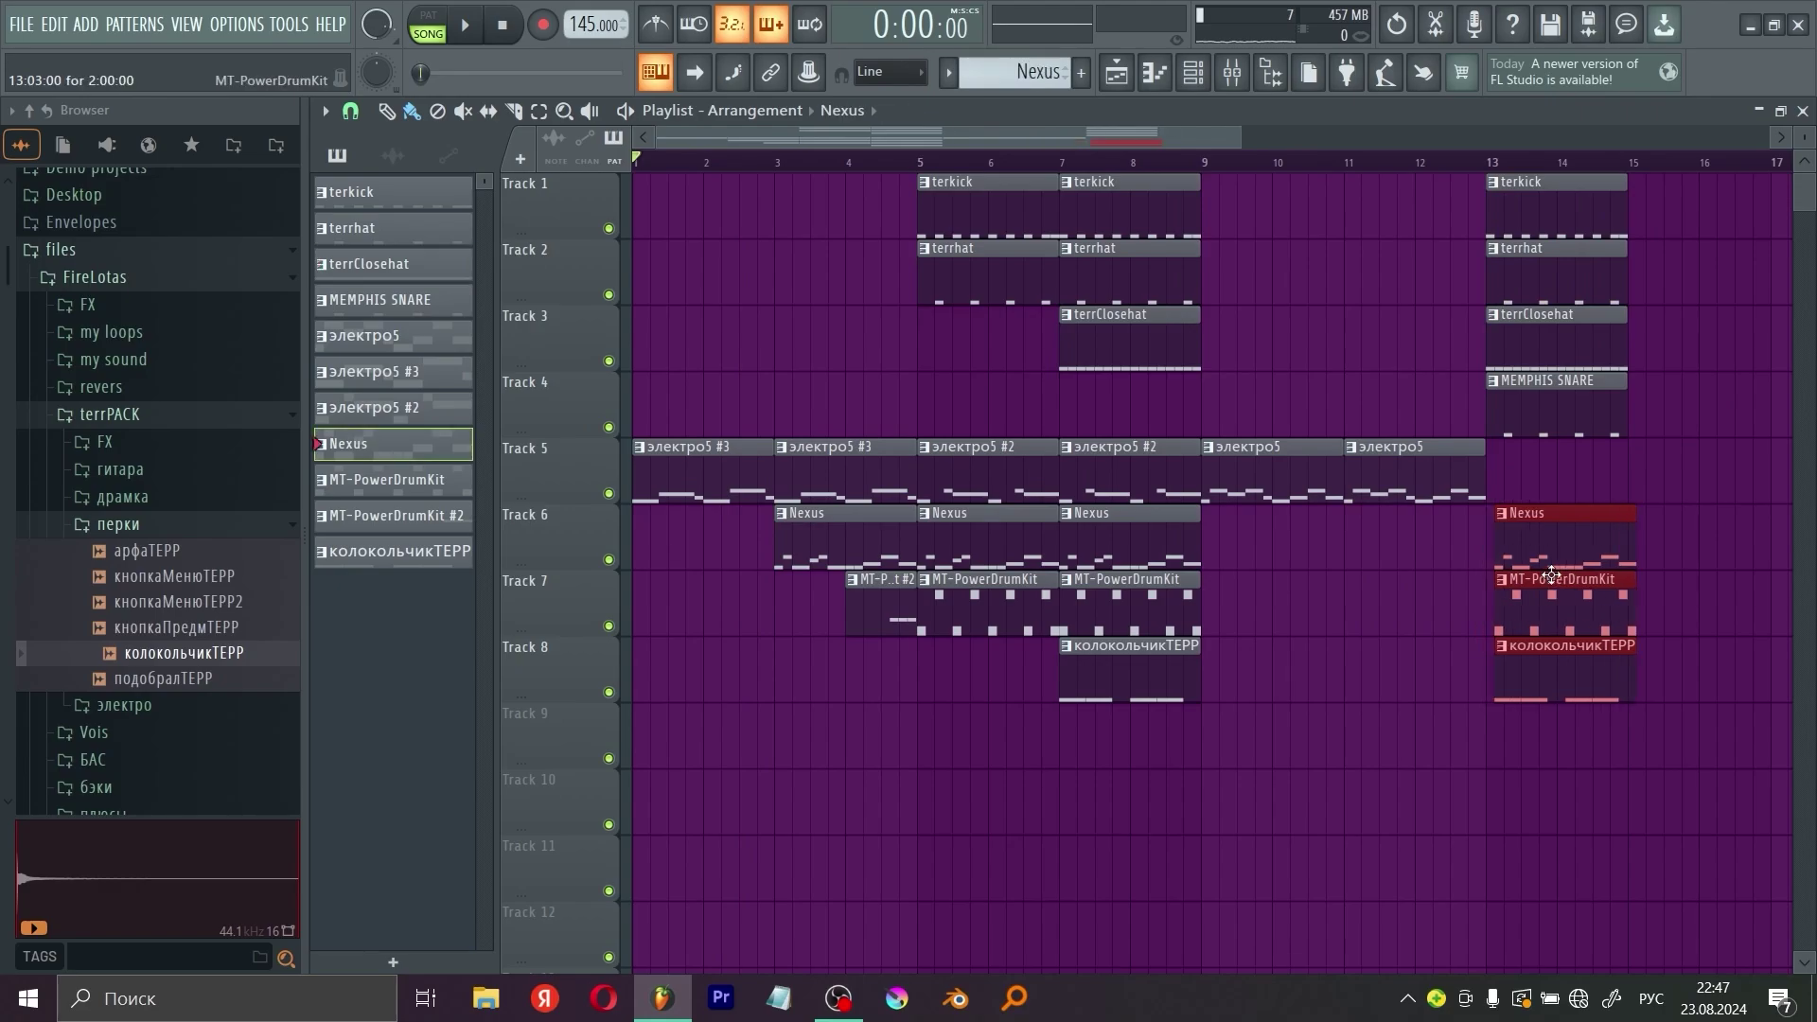
mouse_move(1552, 572)
mouse_down()
mouse_move(1525, 572)
mouse_move(1542, 572)
mouse_up()
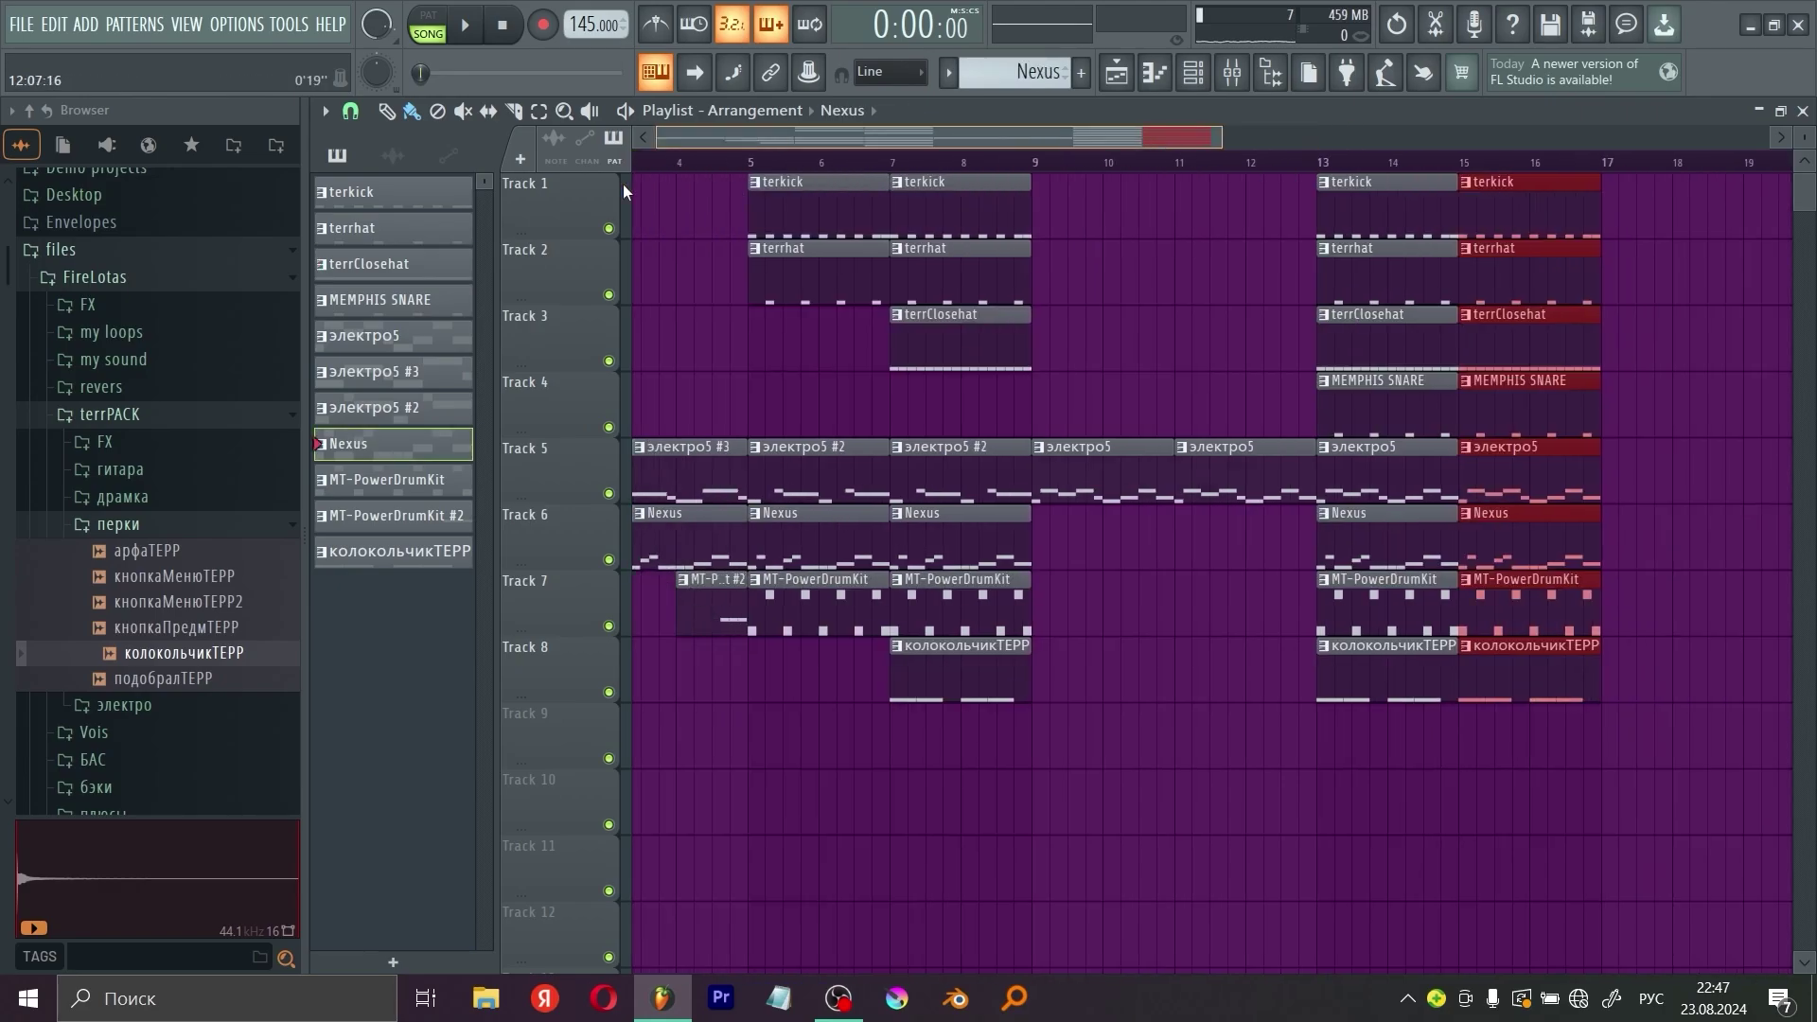
Step: Play the arrangement from the start, from bar 5 and from bar 9 to check each section
scroll(845, 291, left, 3)
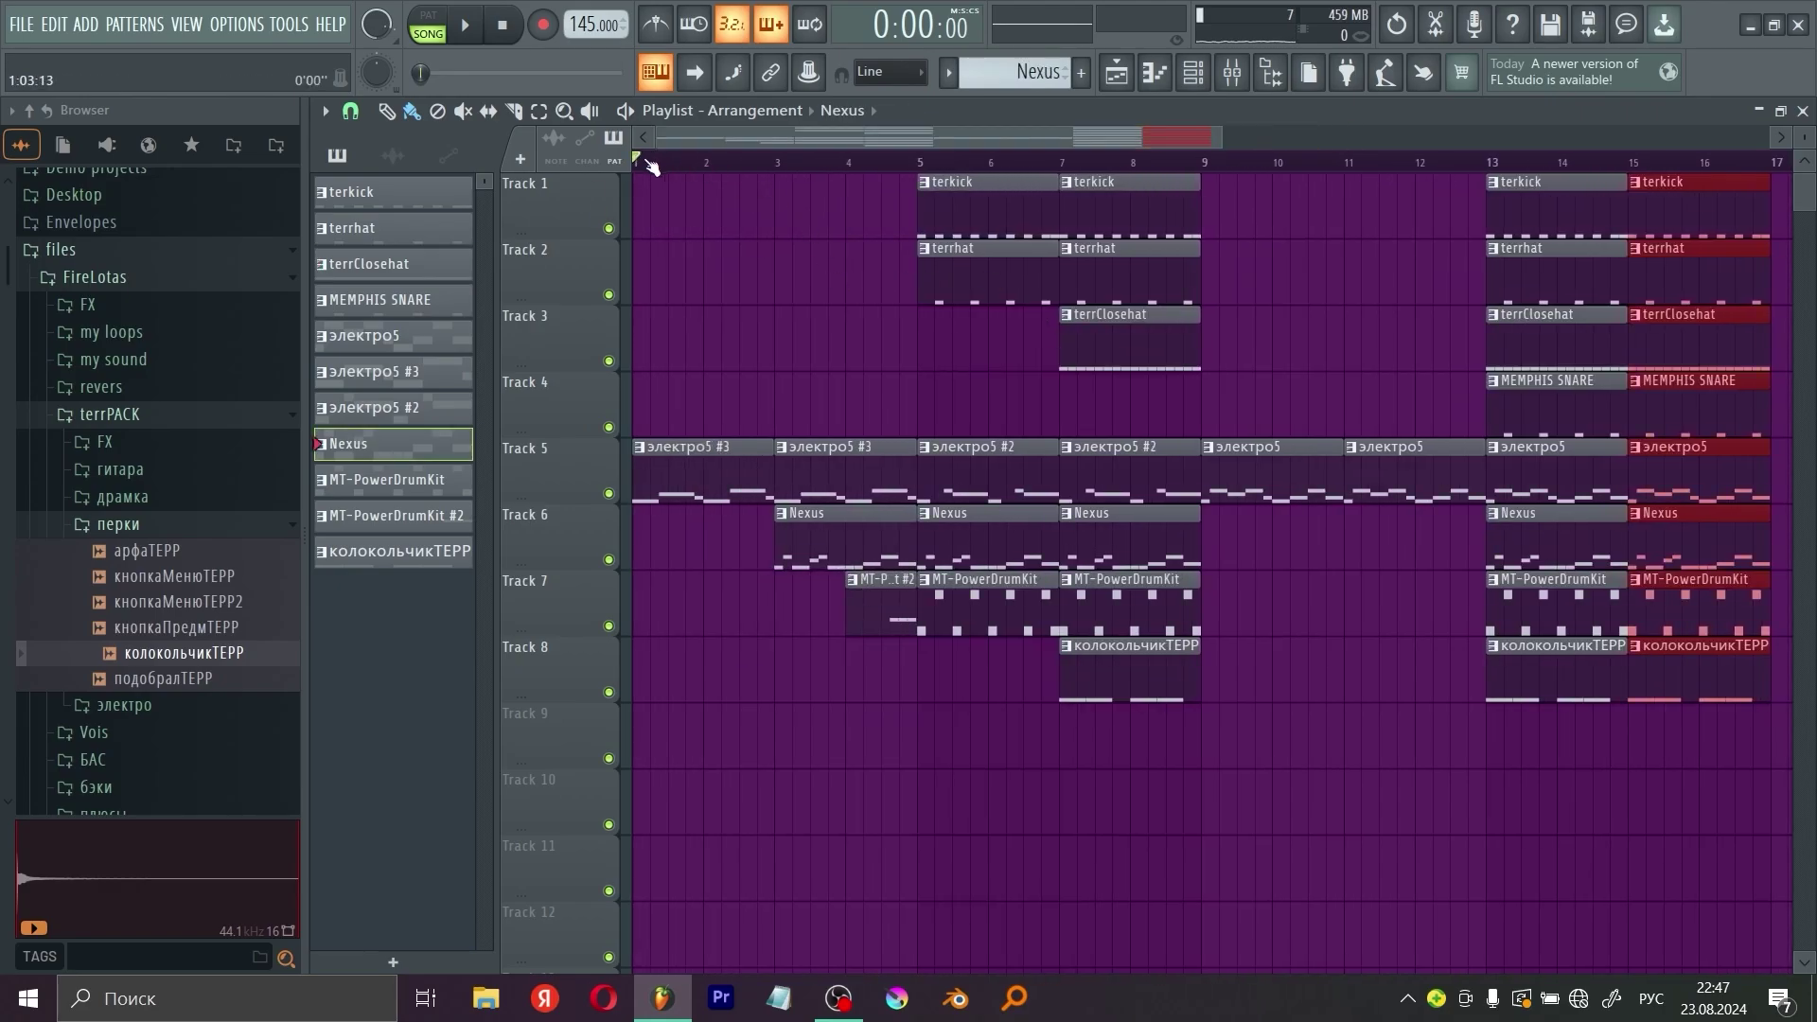
key(space)
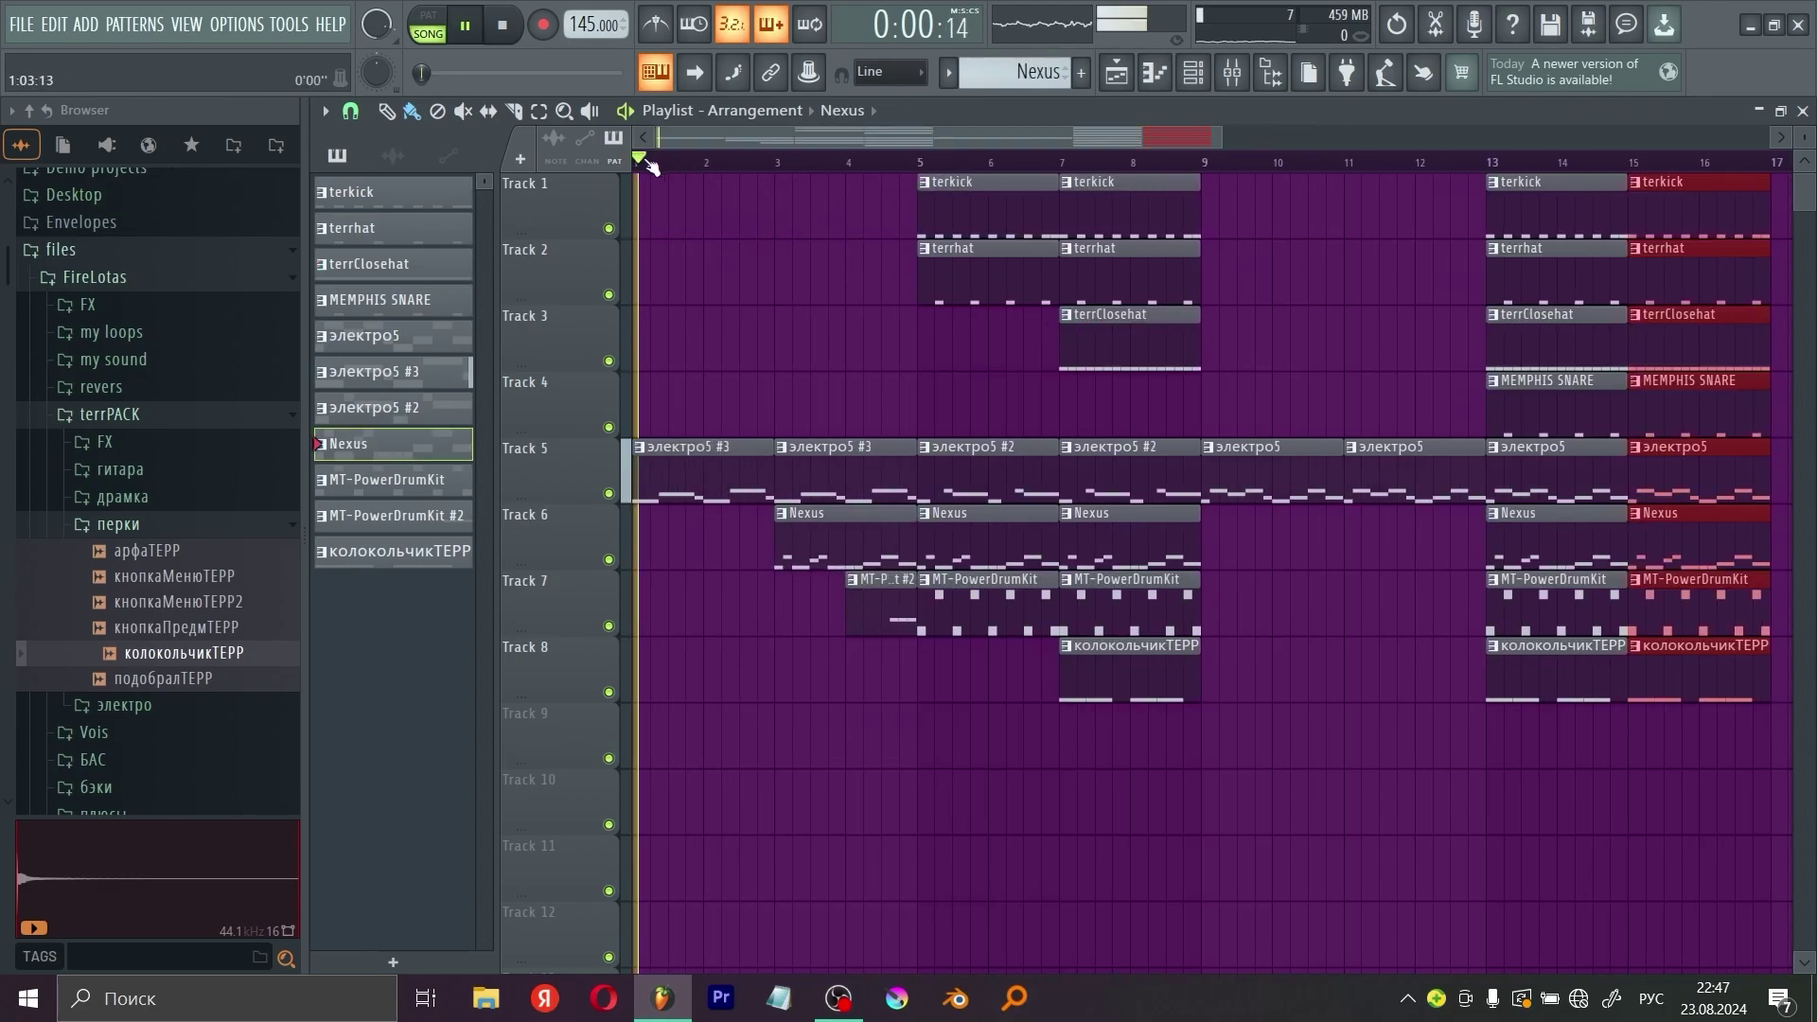
click(729, 479)
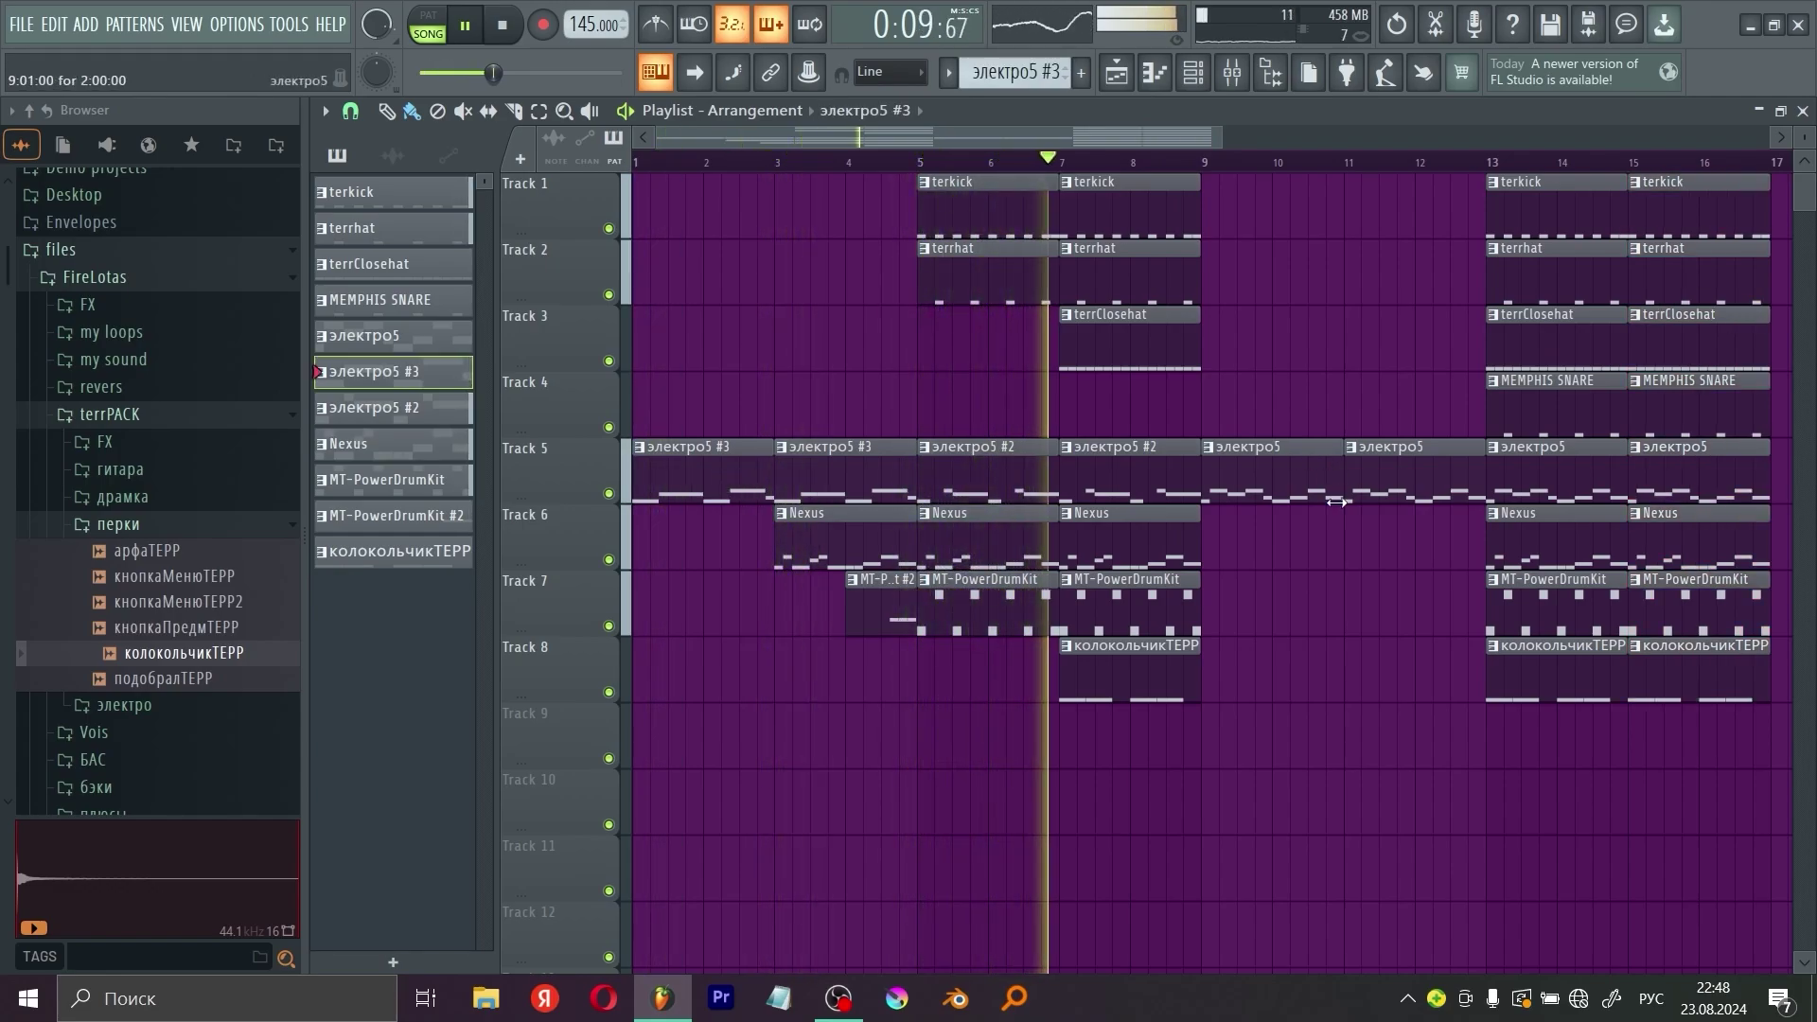
key(space)
click(897, 162)
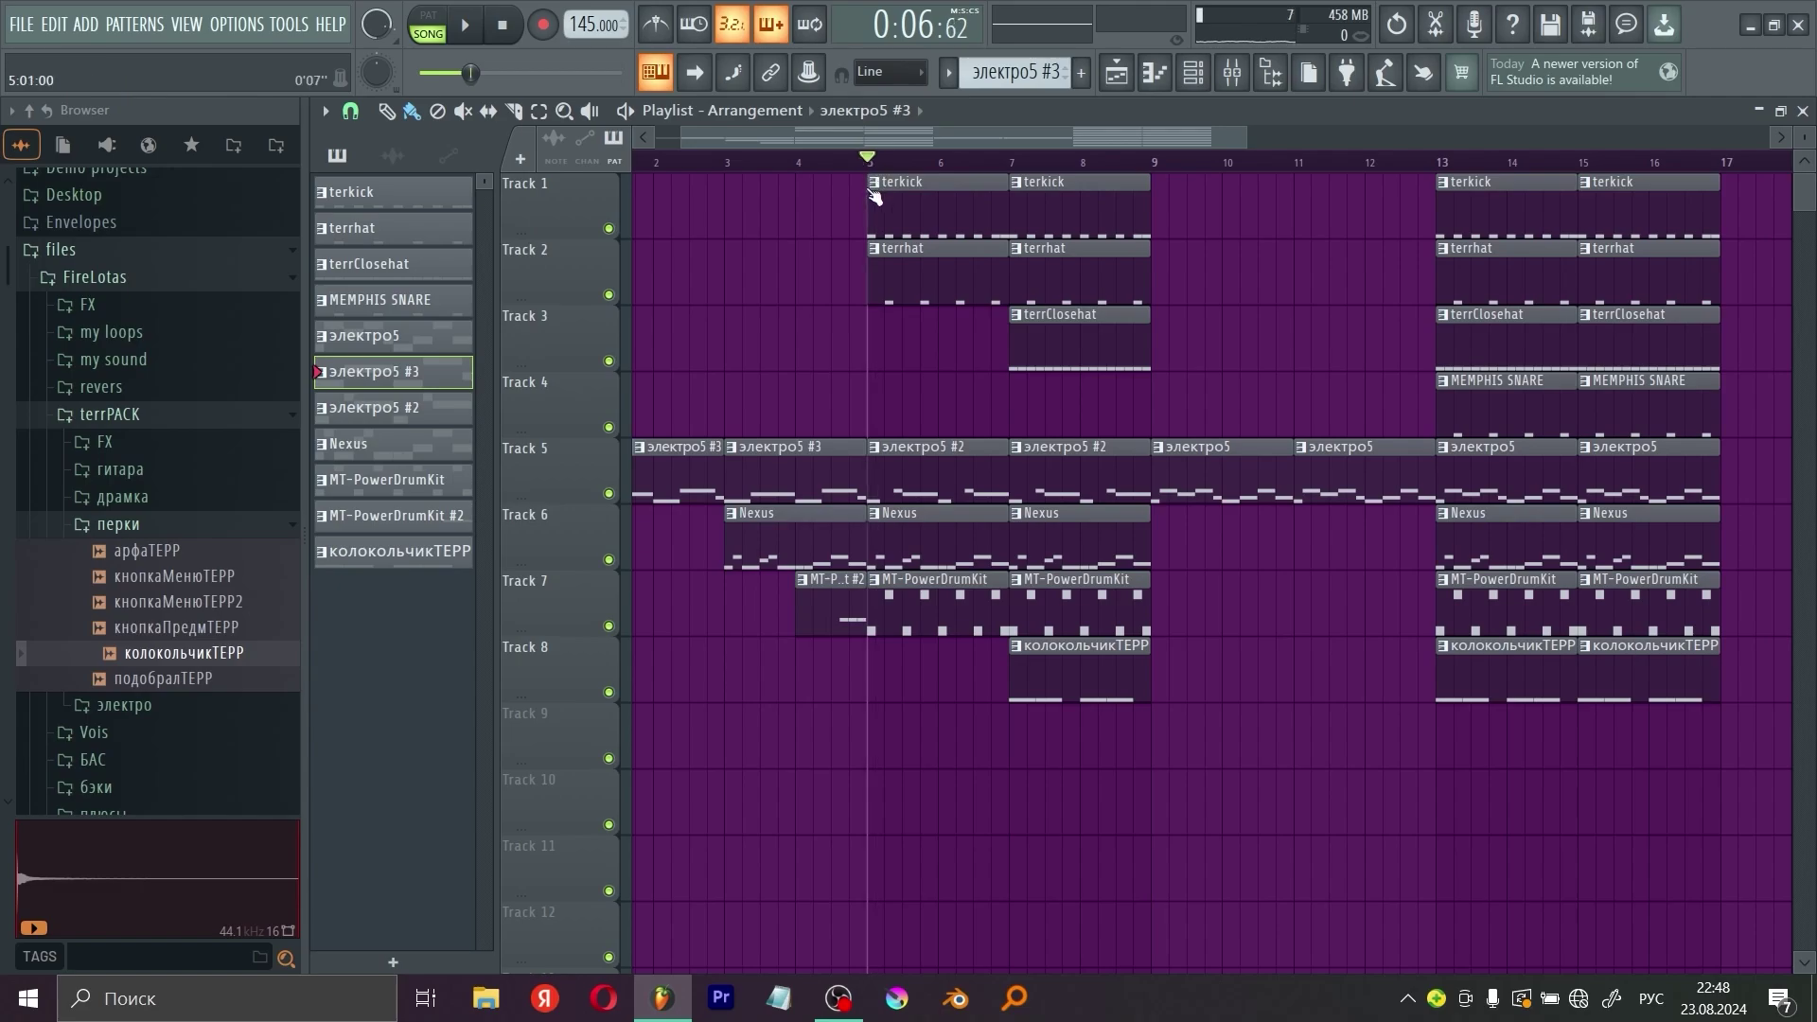
key(space)
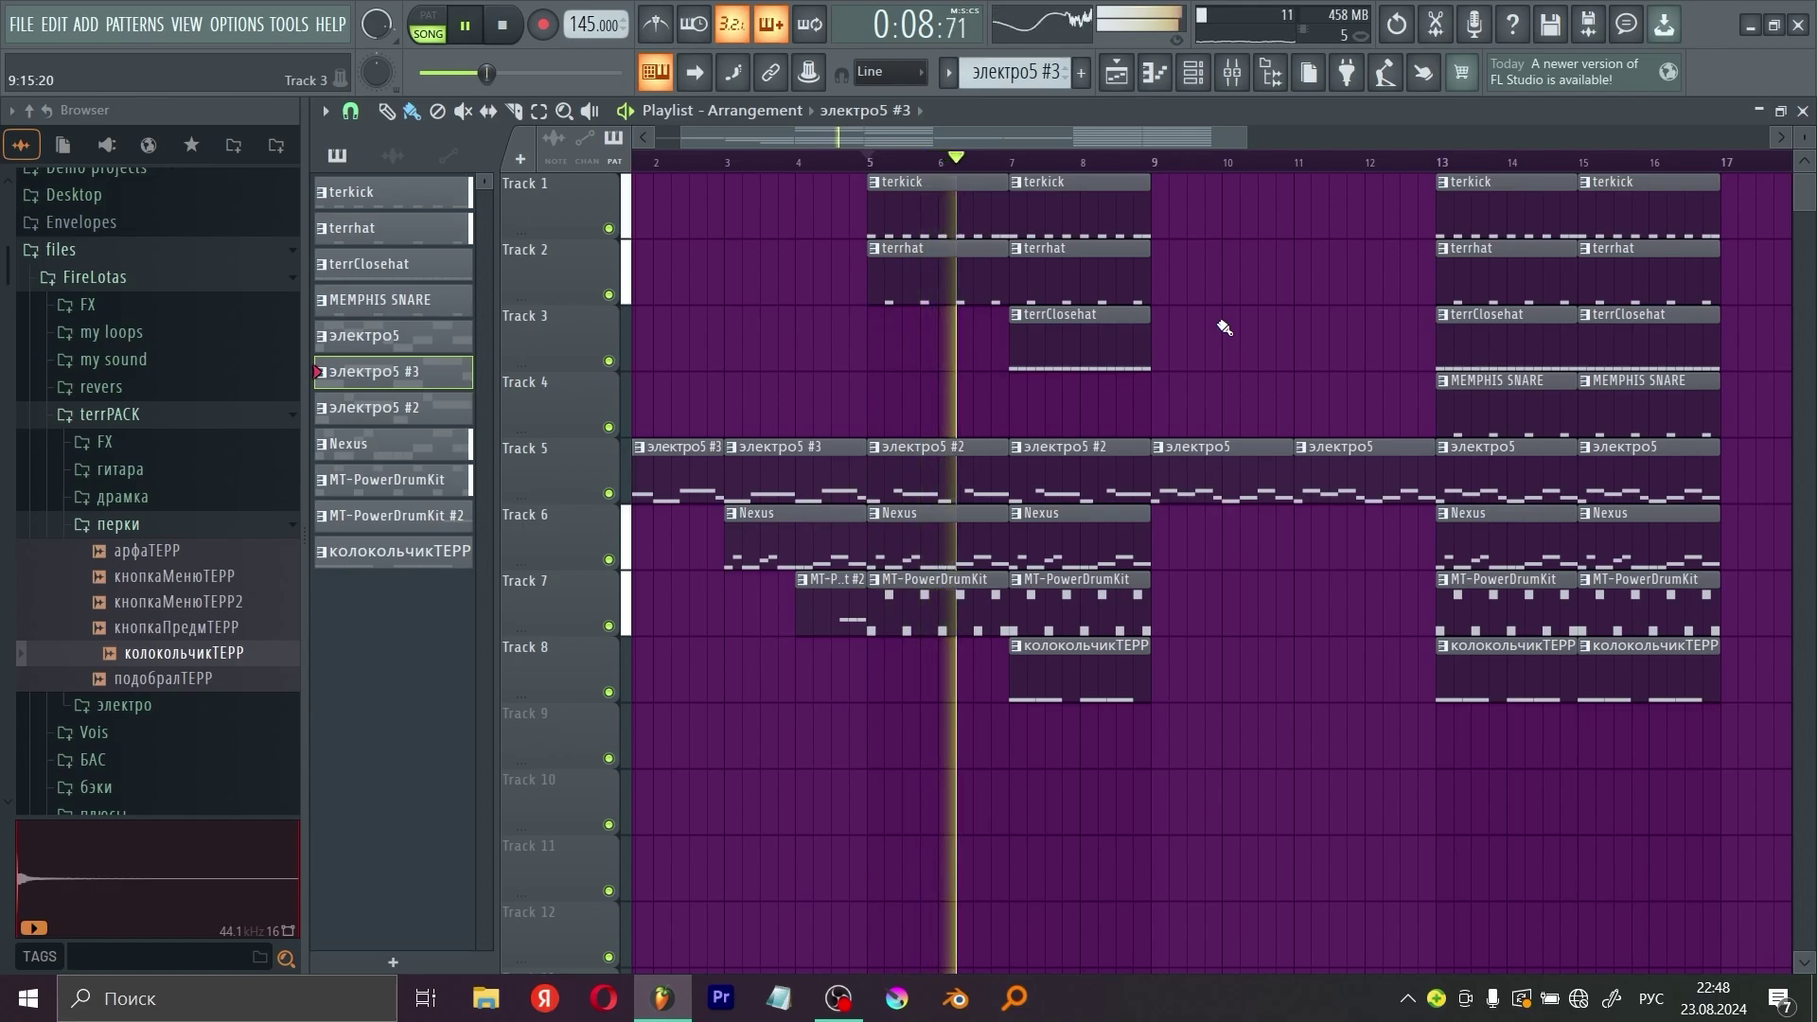
key(space)
scroll(1336, 548, right, 3)
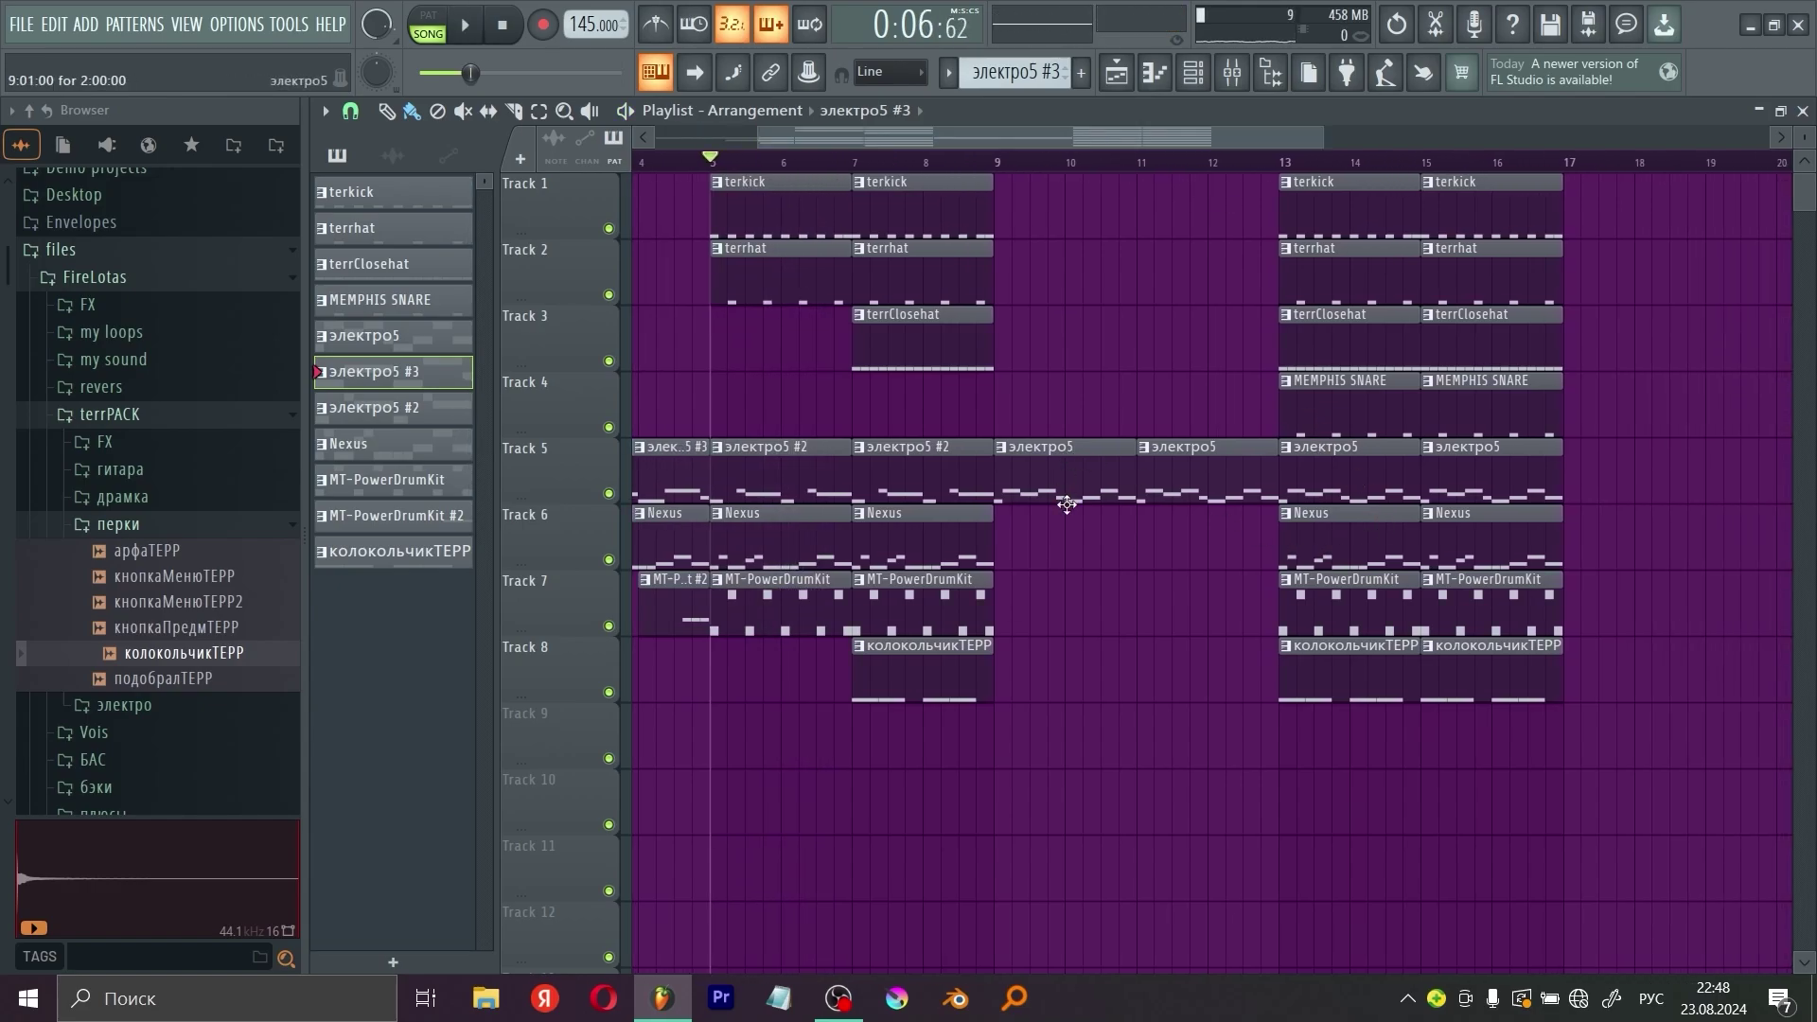
click(999, 165)
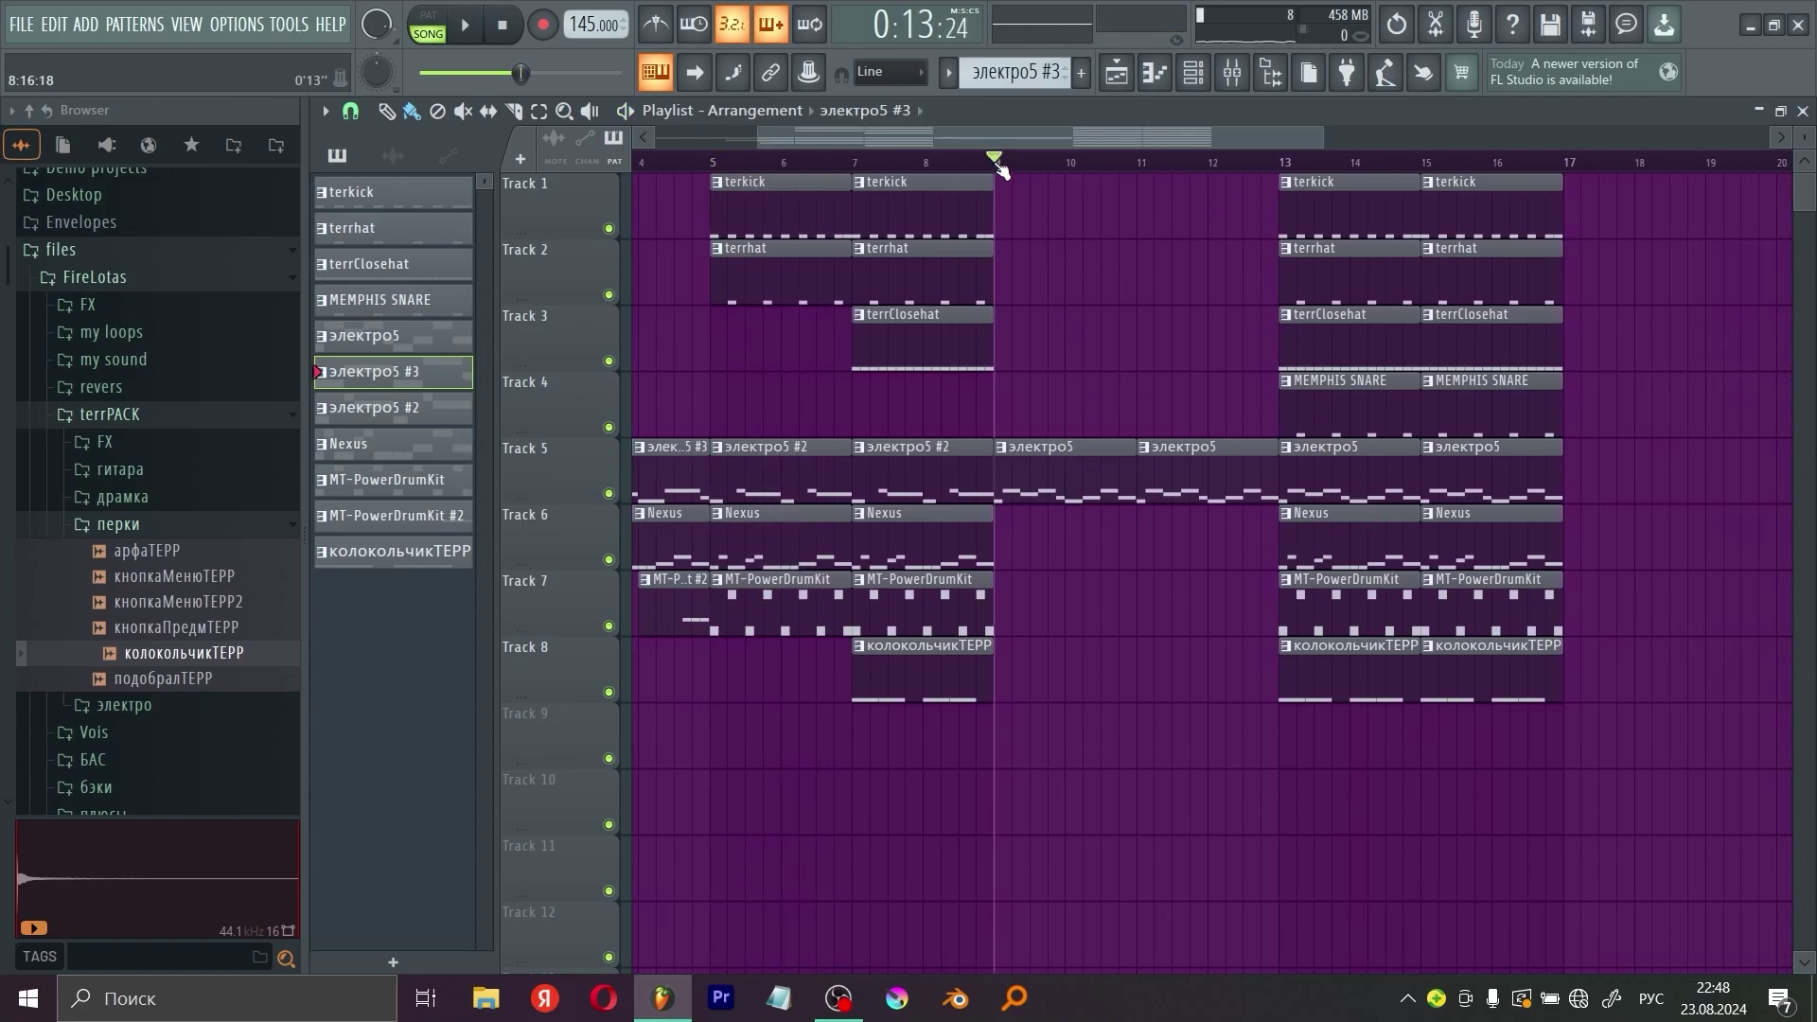
key(space)
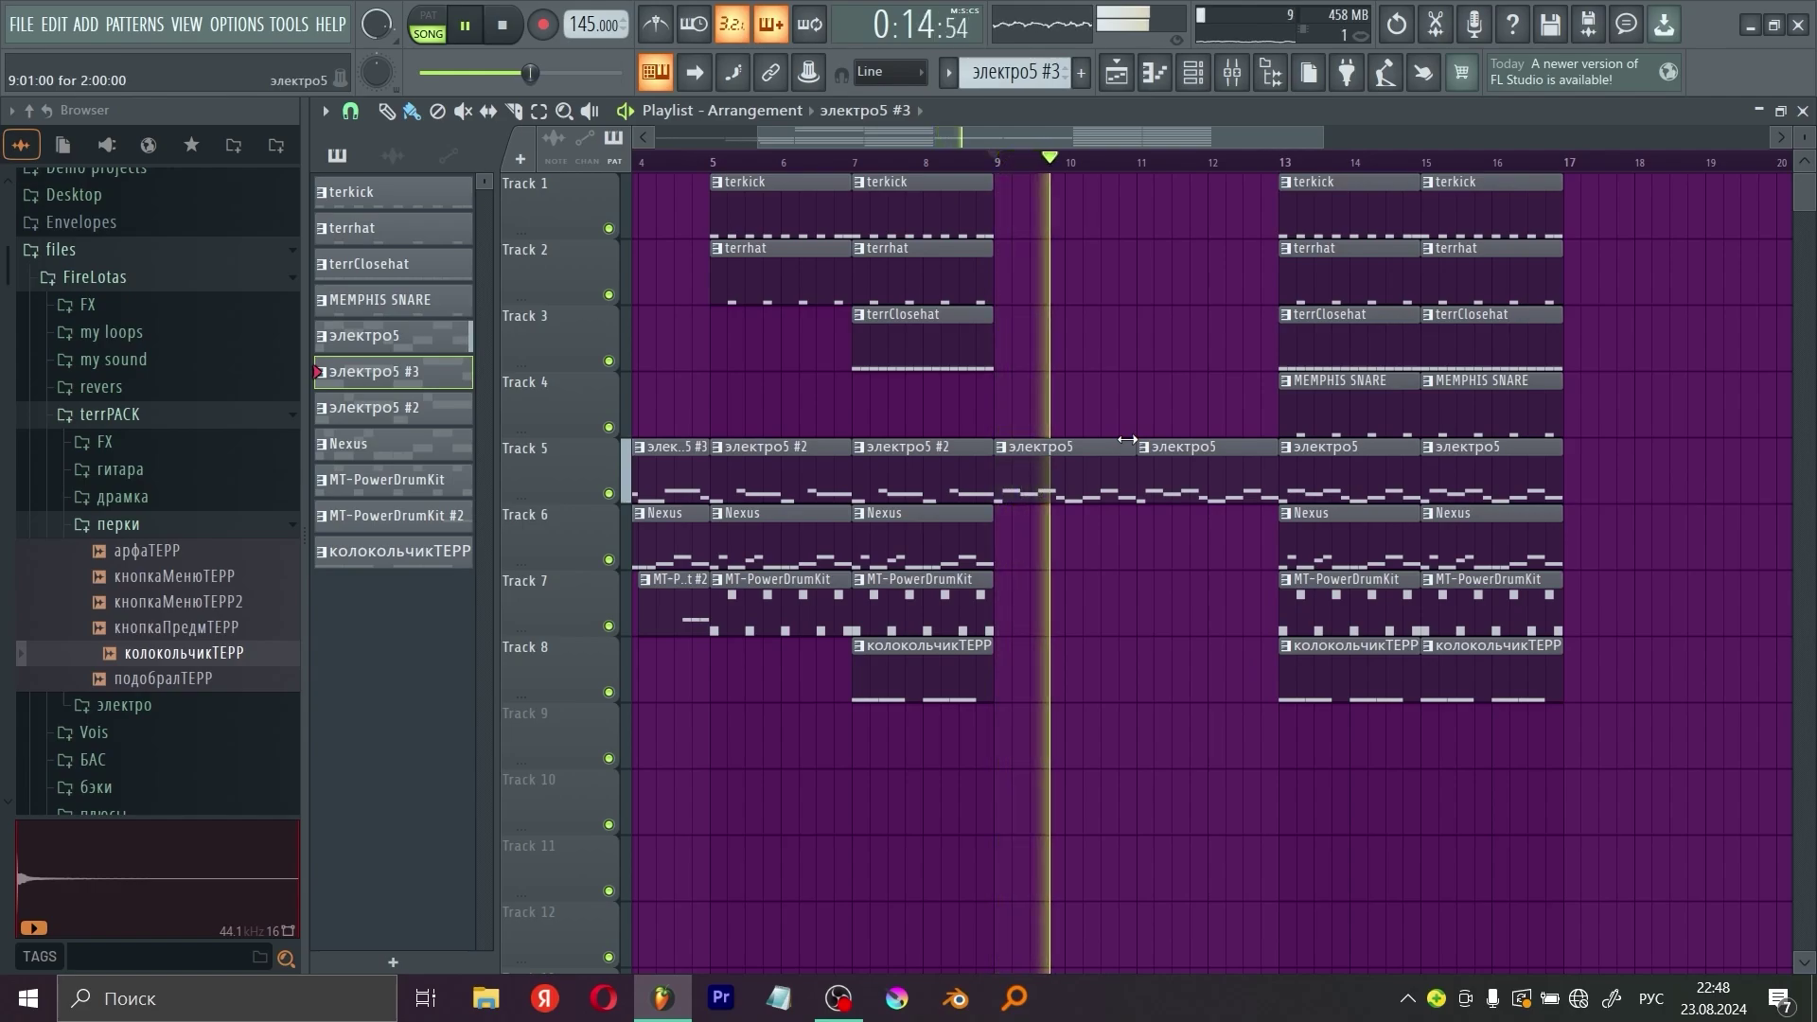
key(space)
scroll(719, 446, left, 4)
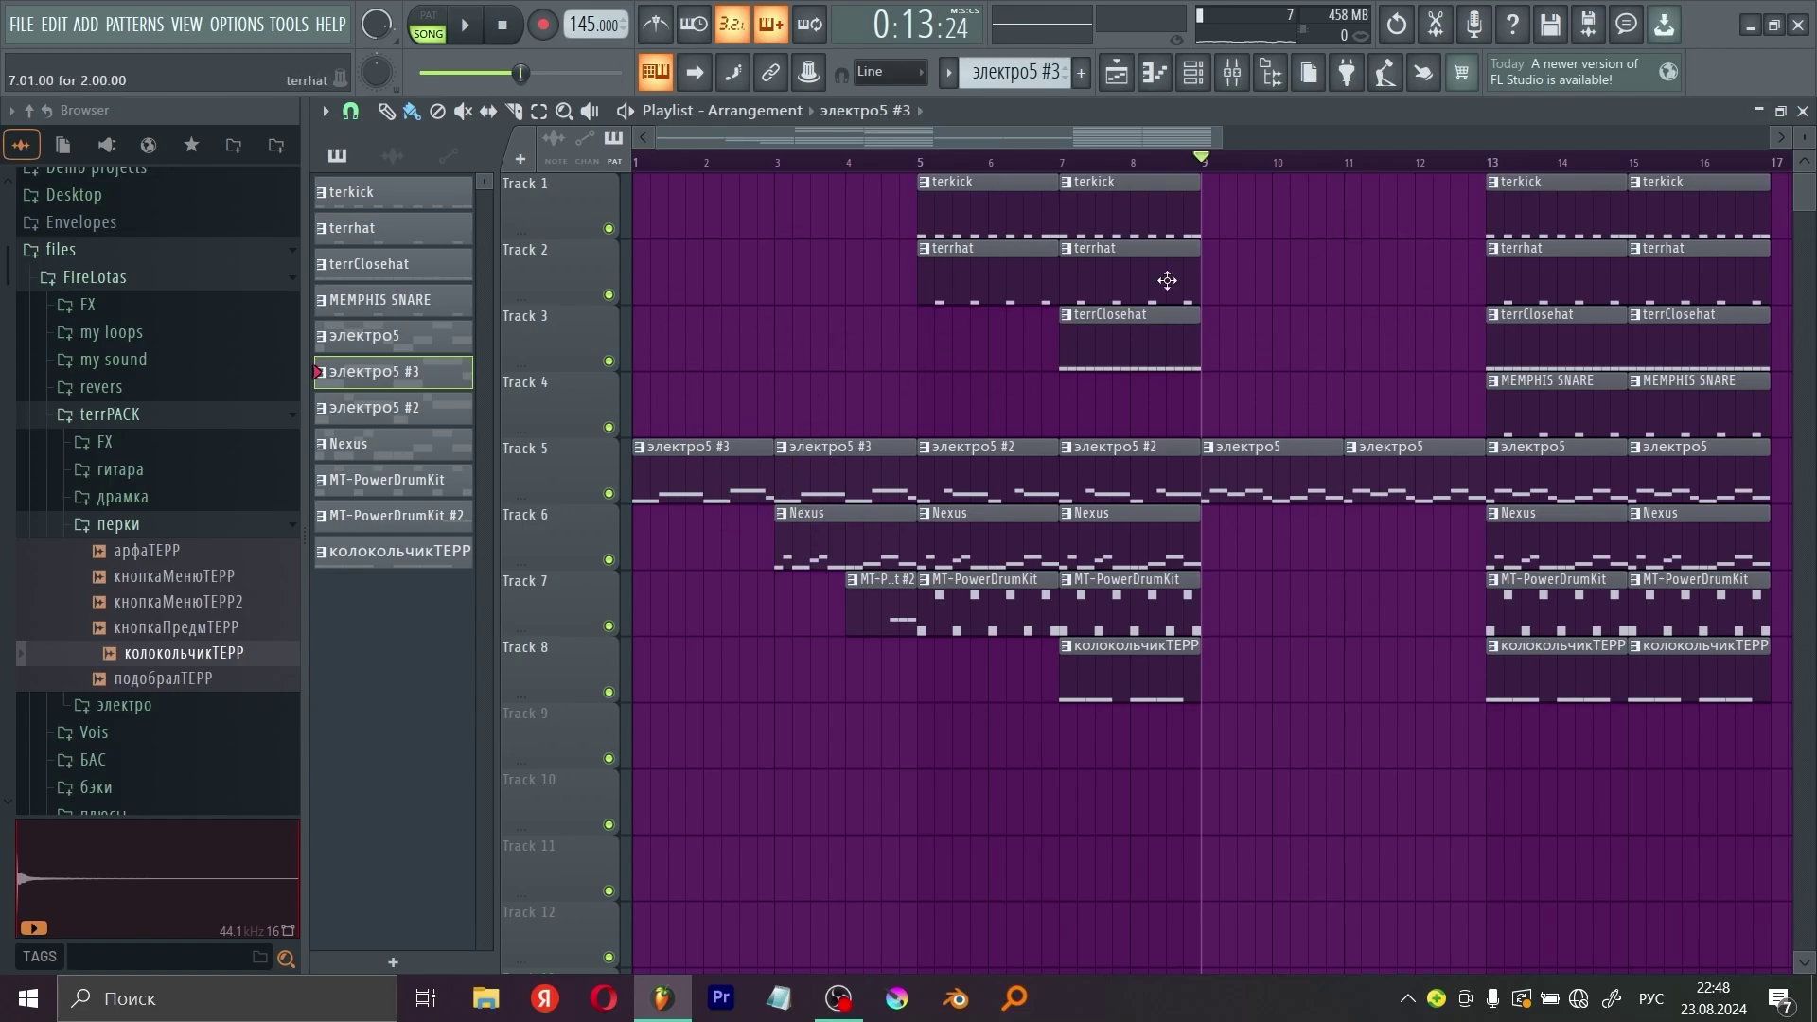
Step: Duplicate the full eight-track section of bars 13 to 16 so a copy starts at bar 17
scroll(1172, 460, right, 1)
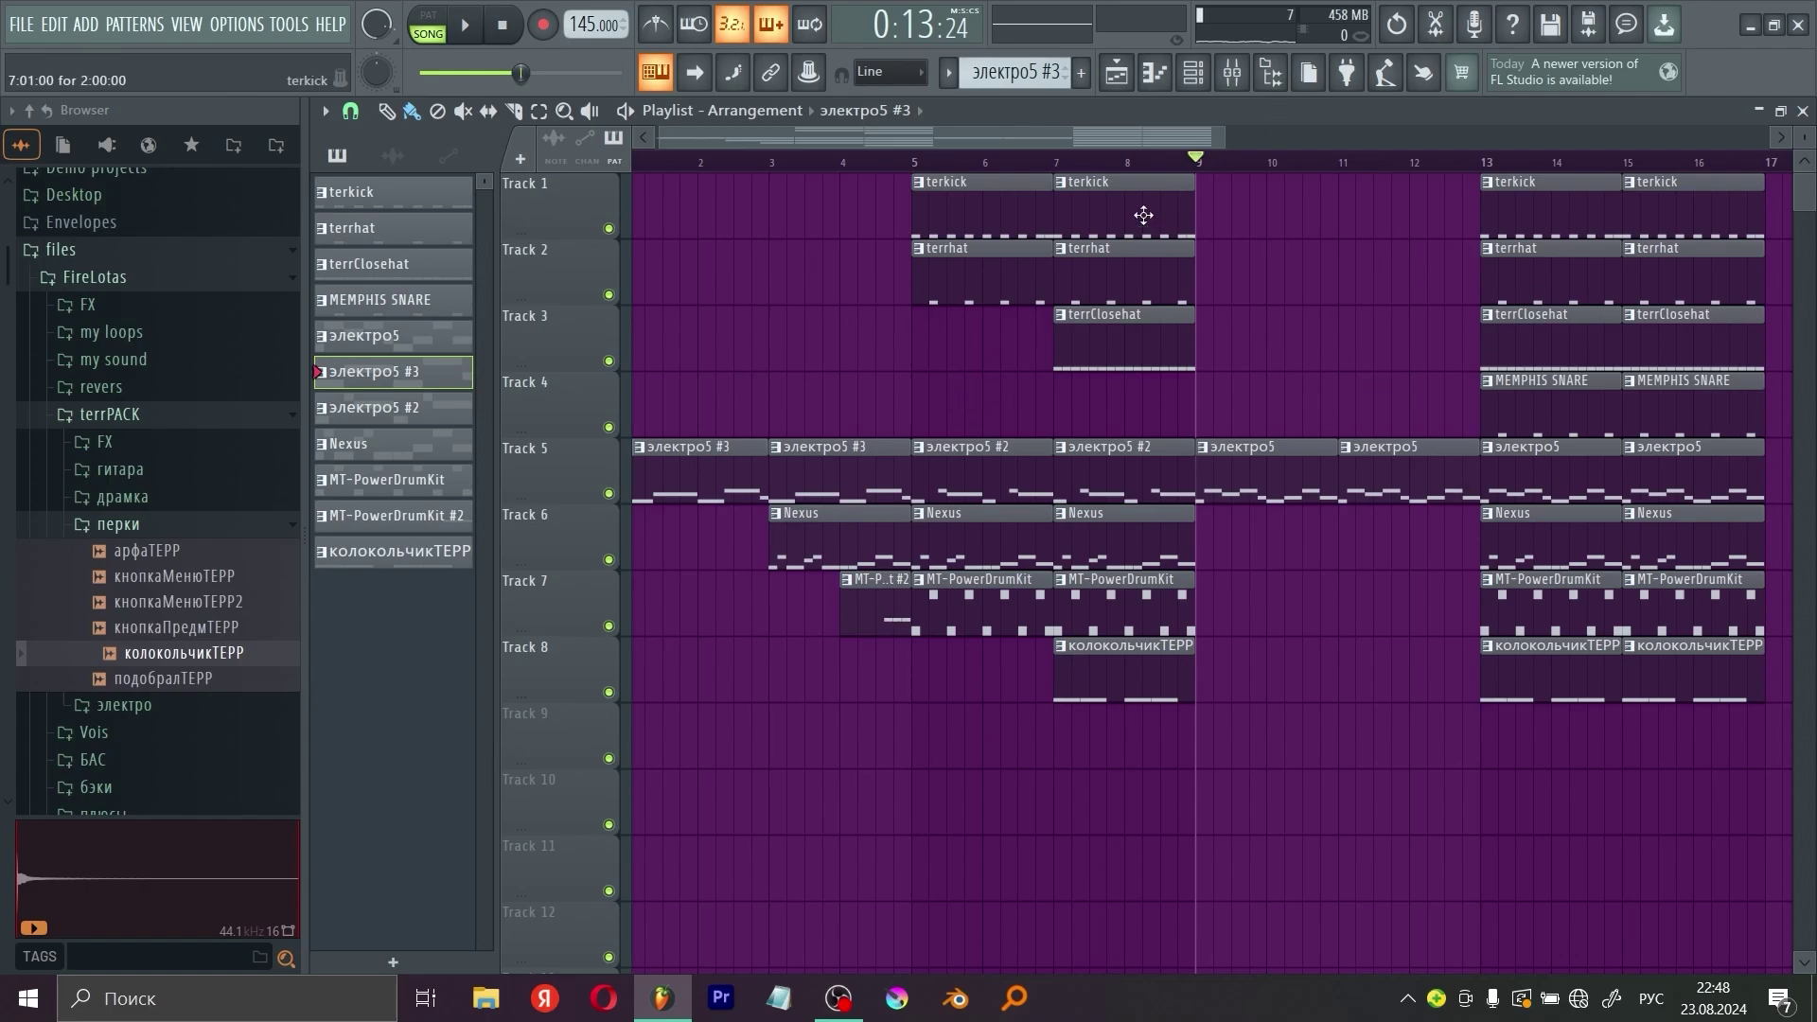
scroll(879, 459, right, 5)
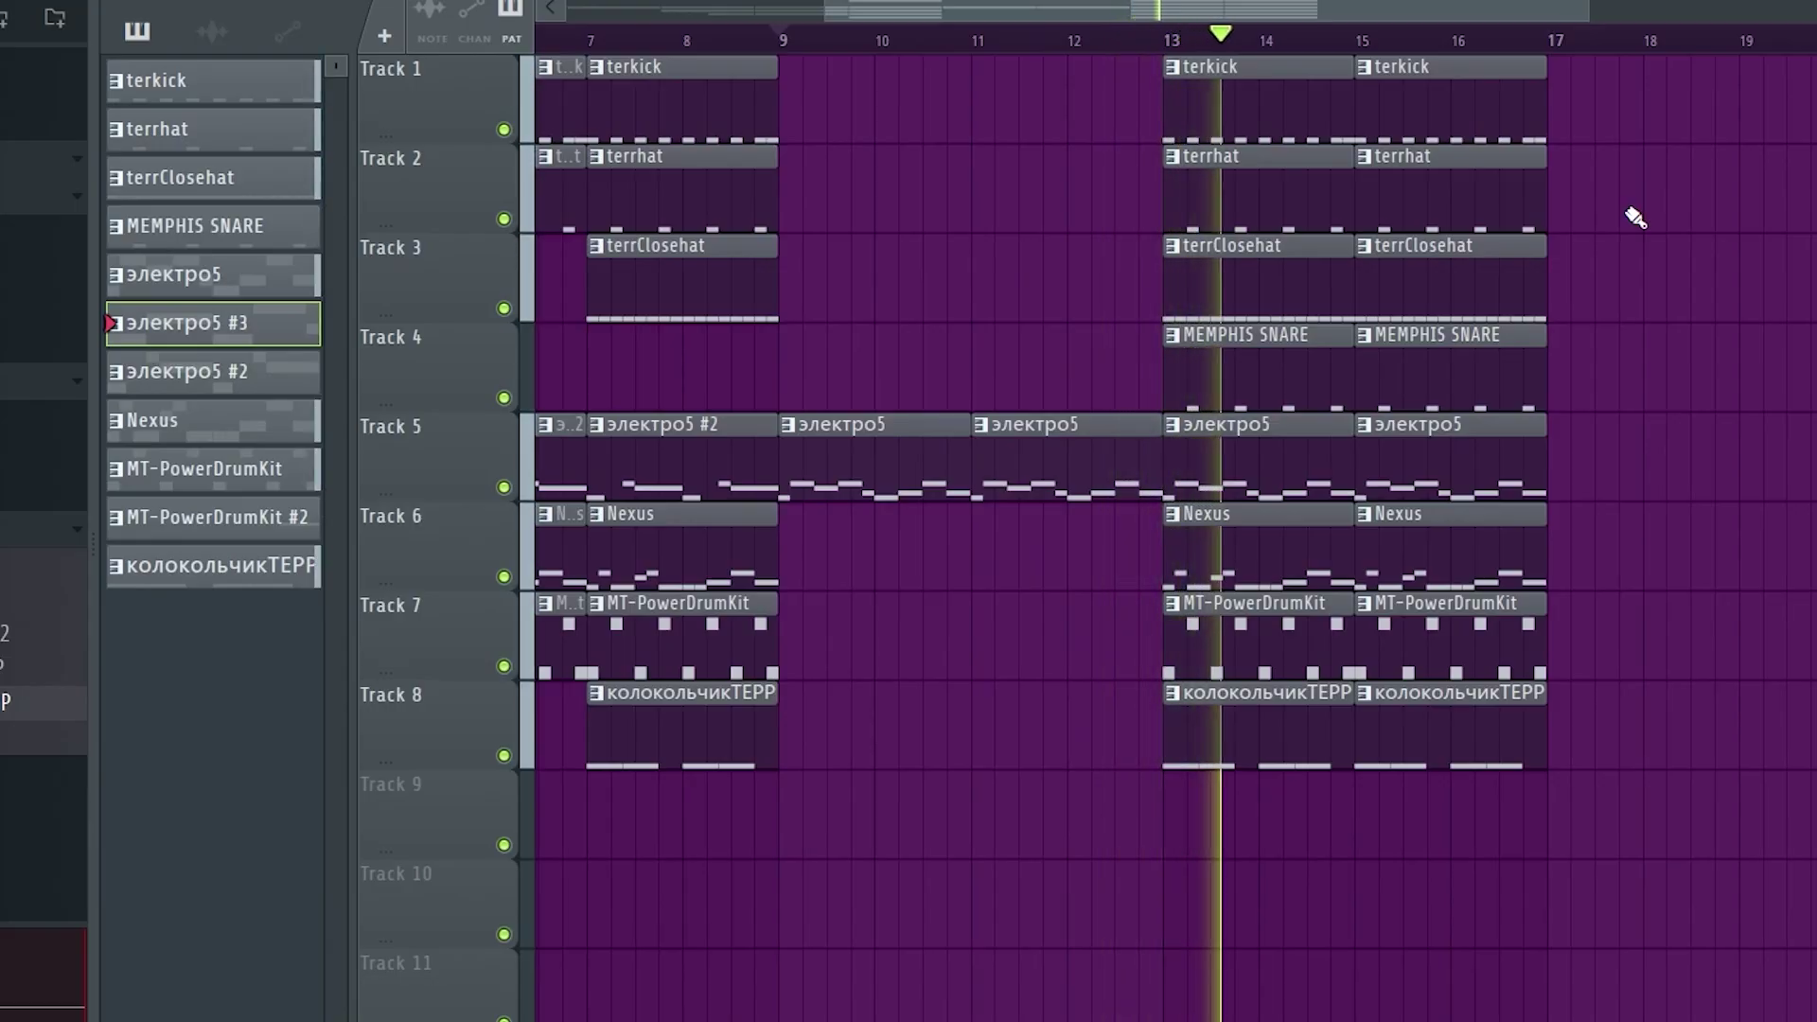
scroll(1486, 45, down, 1)
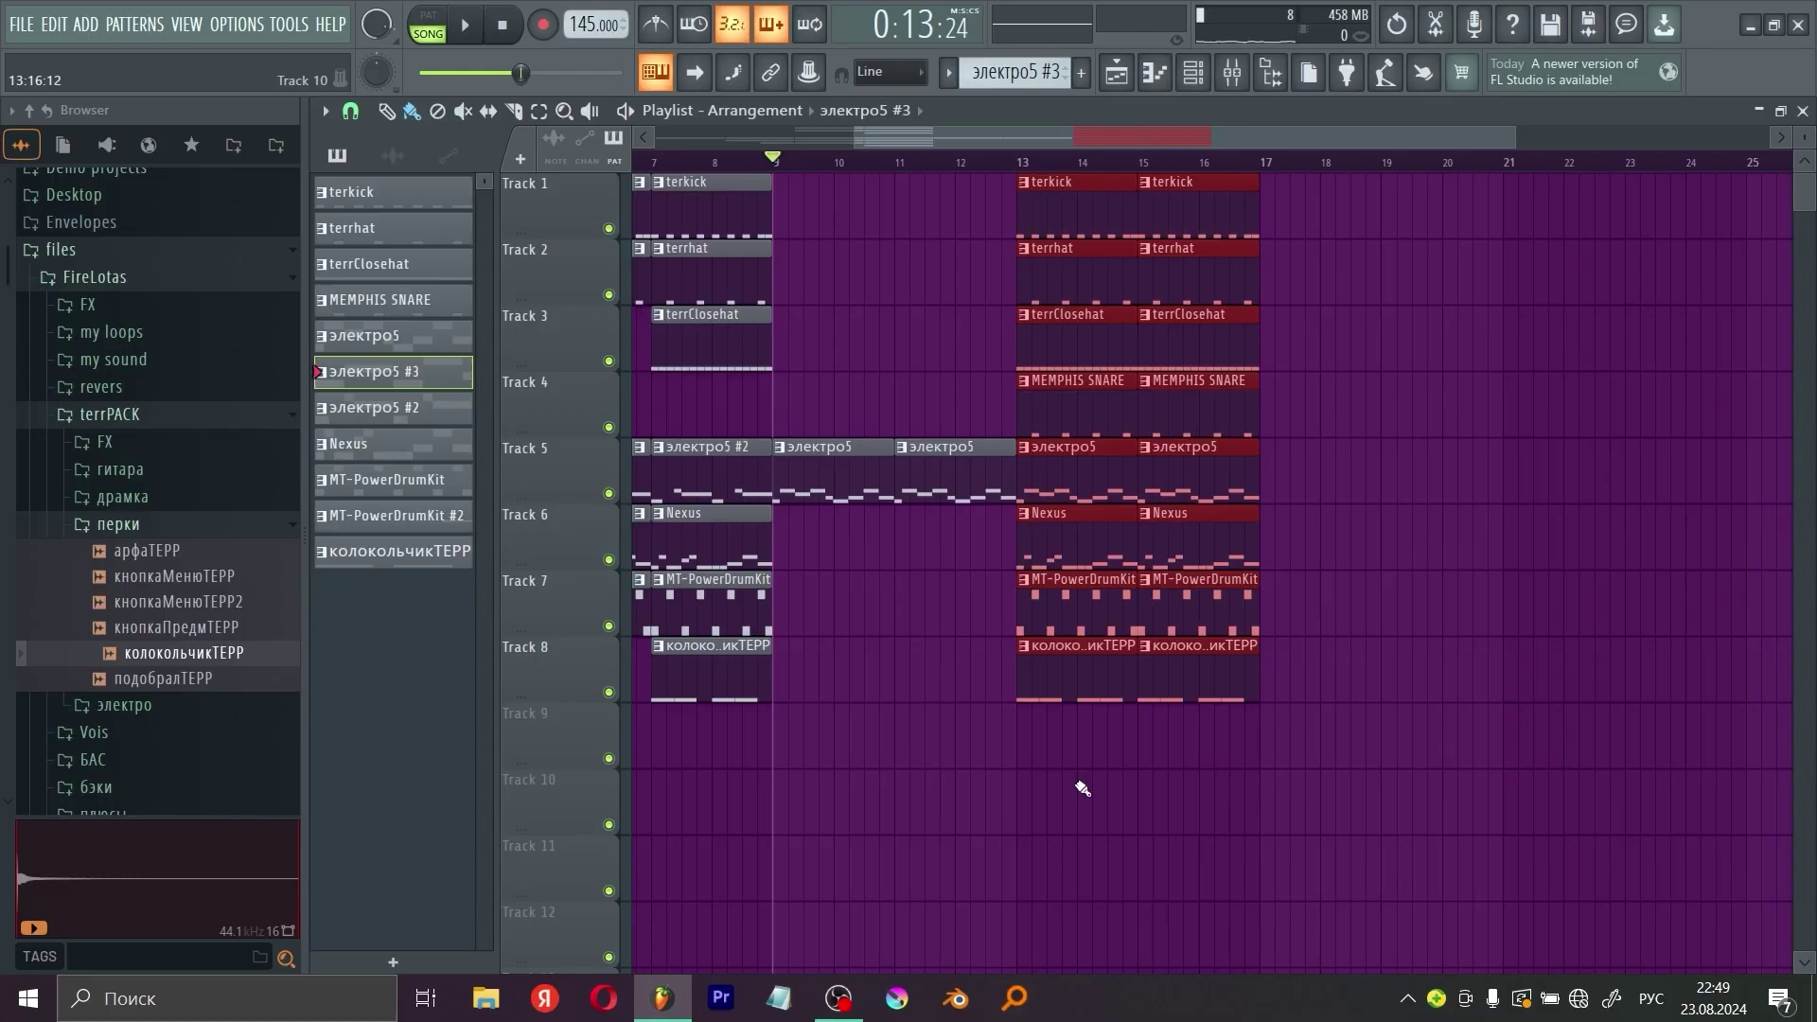
key(ctrl+b)
drag(1220, 149, 1187, 149)
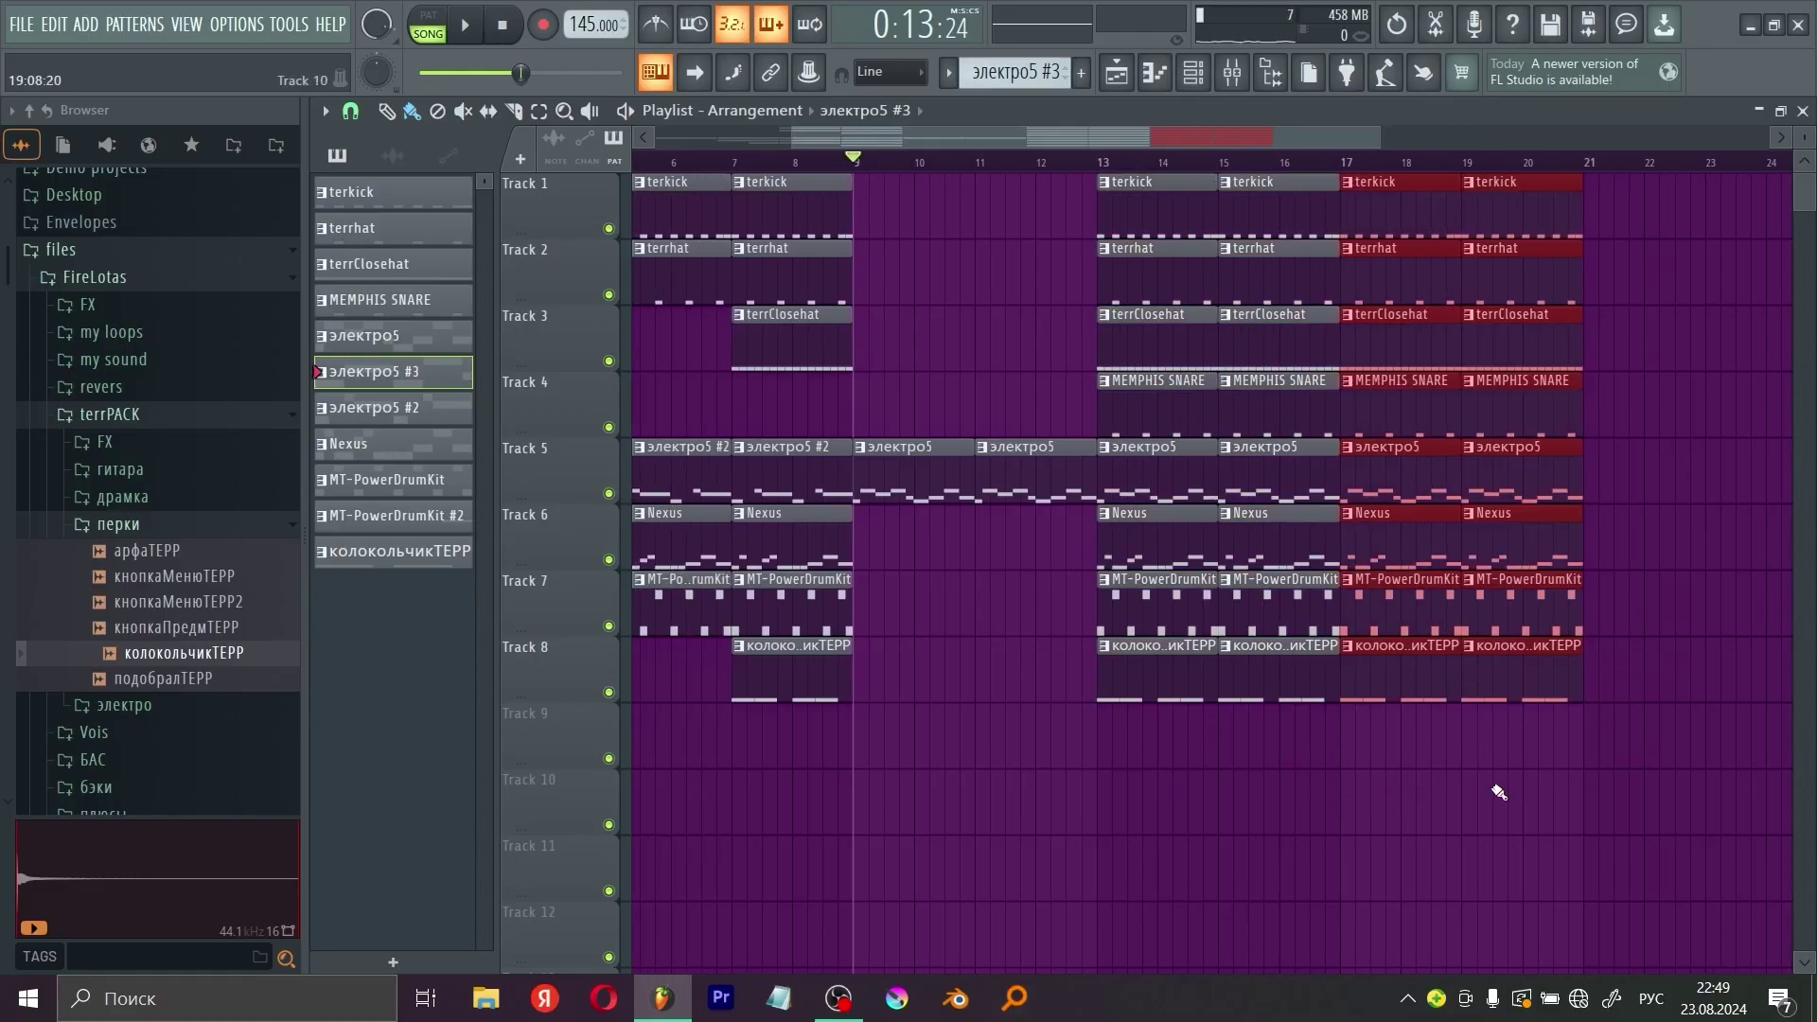
drag(1113, 130, 323, 435)
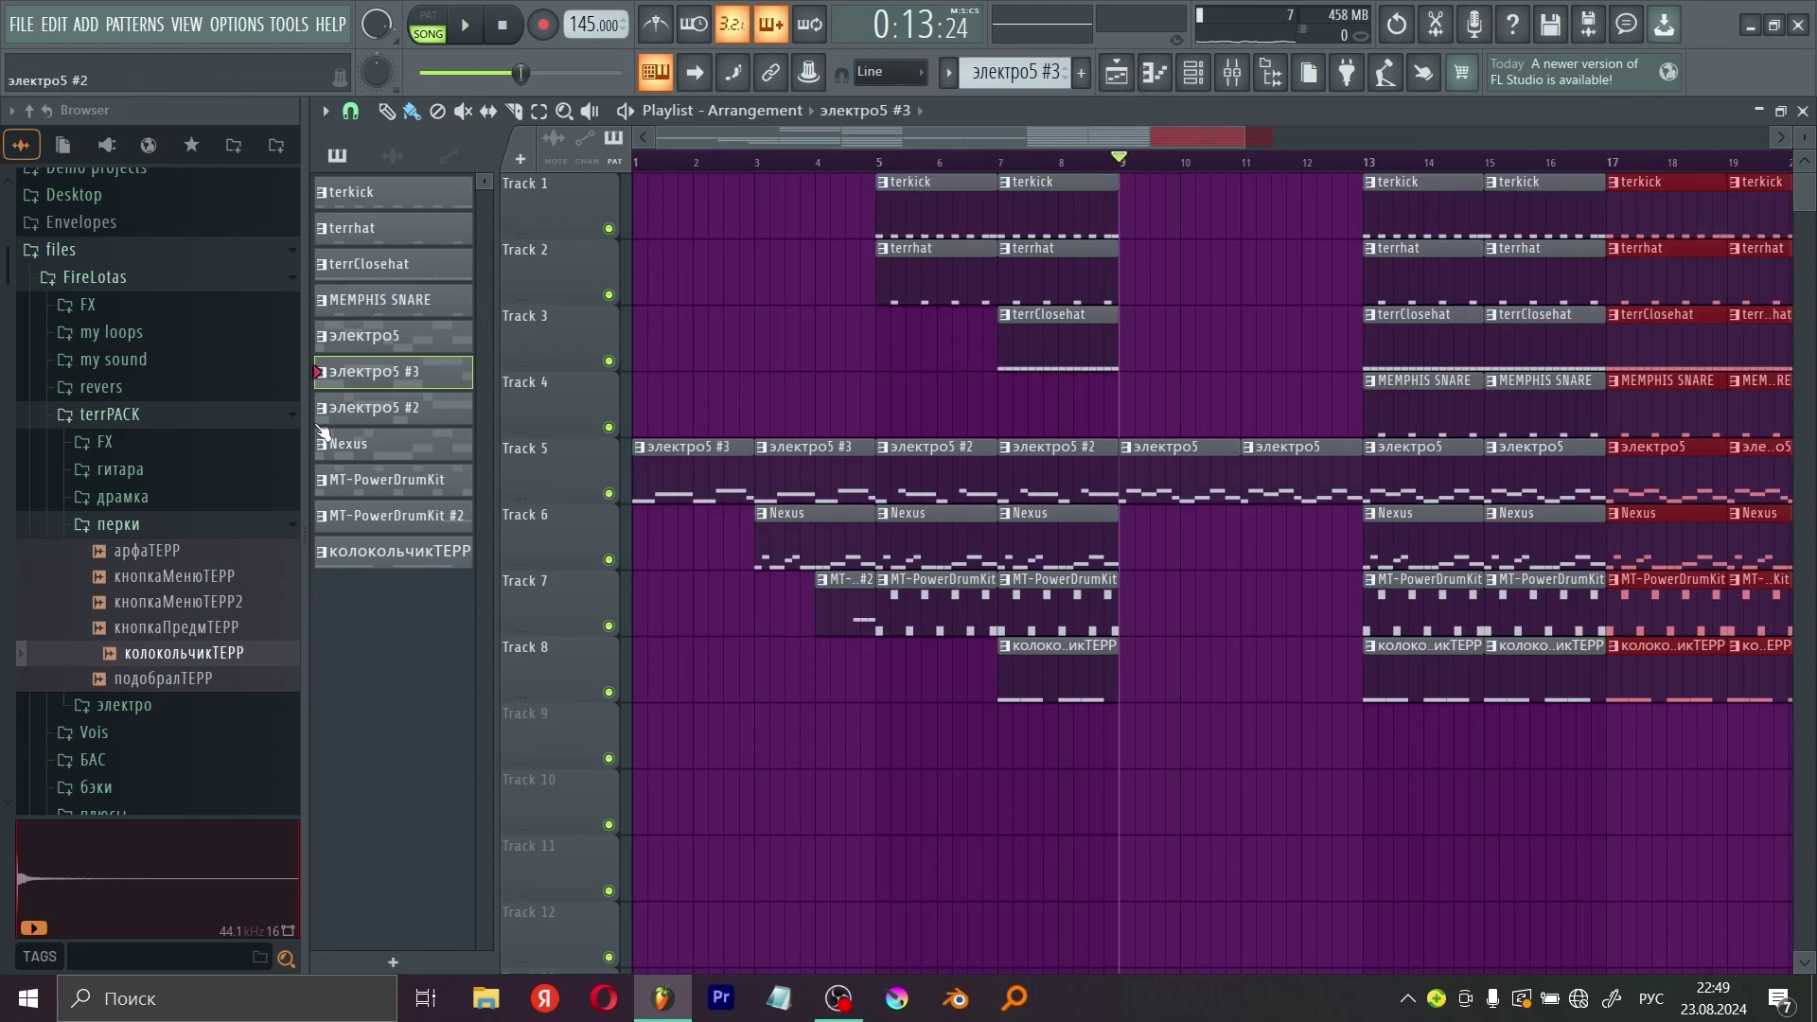
scroll(246, 530, down, 6)
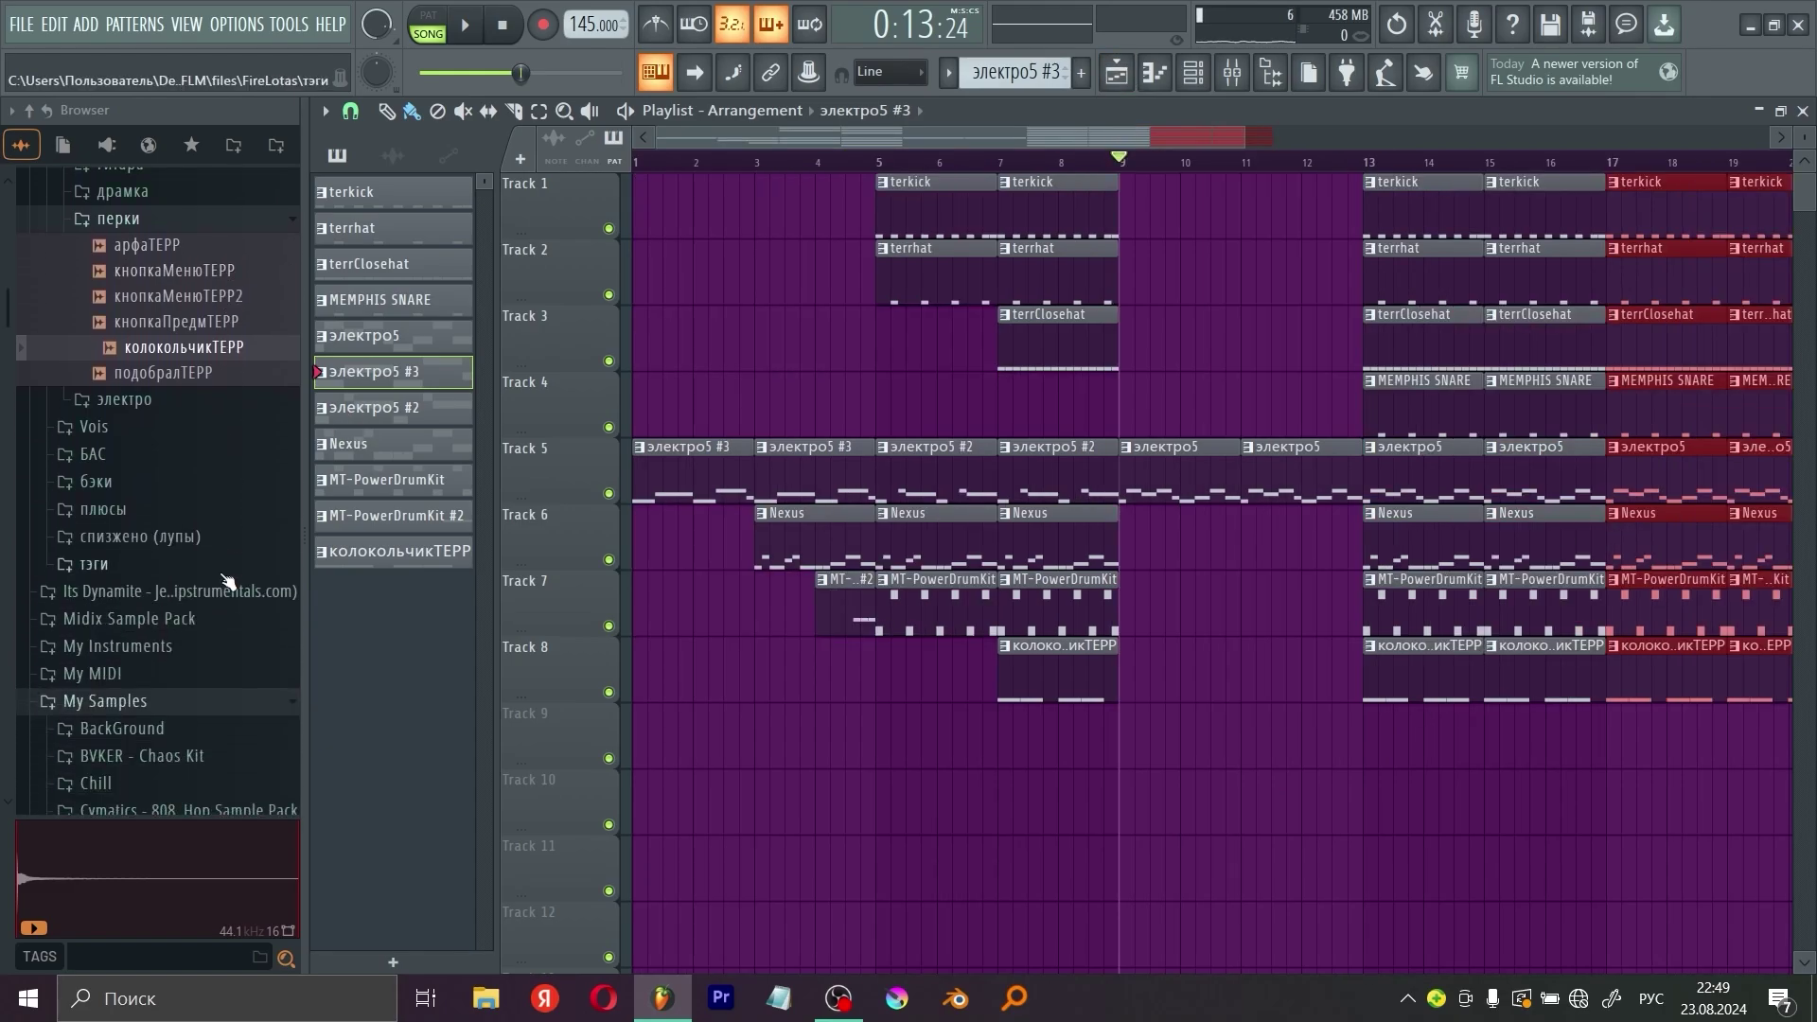
scroll(199, 426, up, 3)
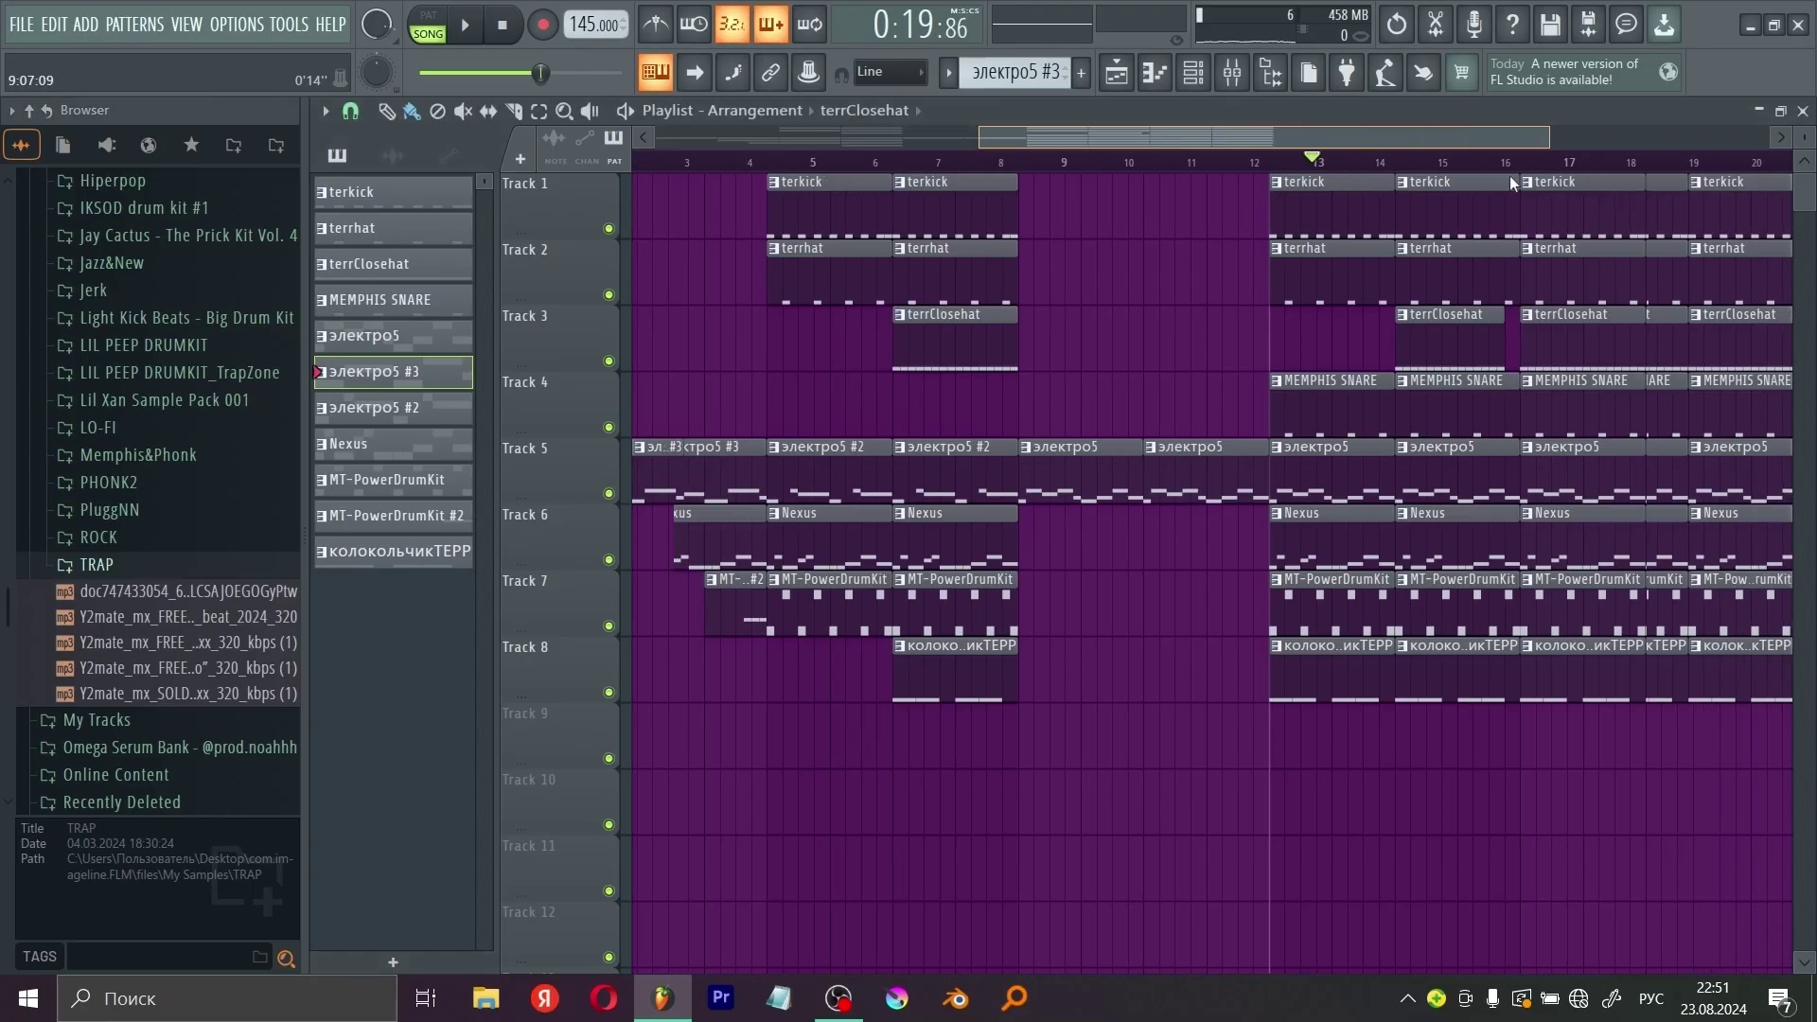
scroll(1151, 279, right, 5)
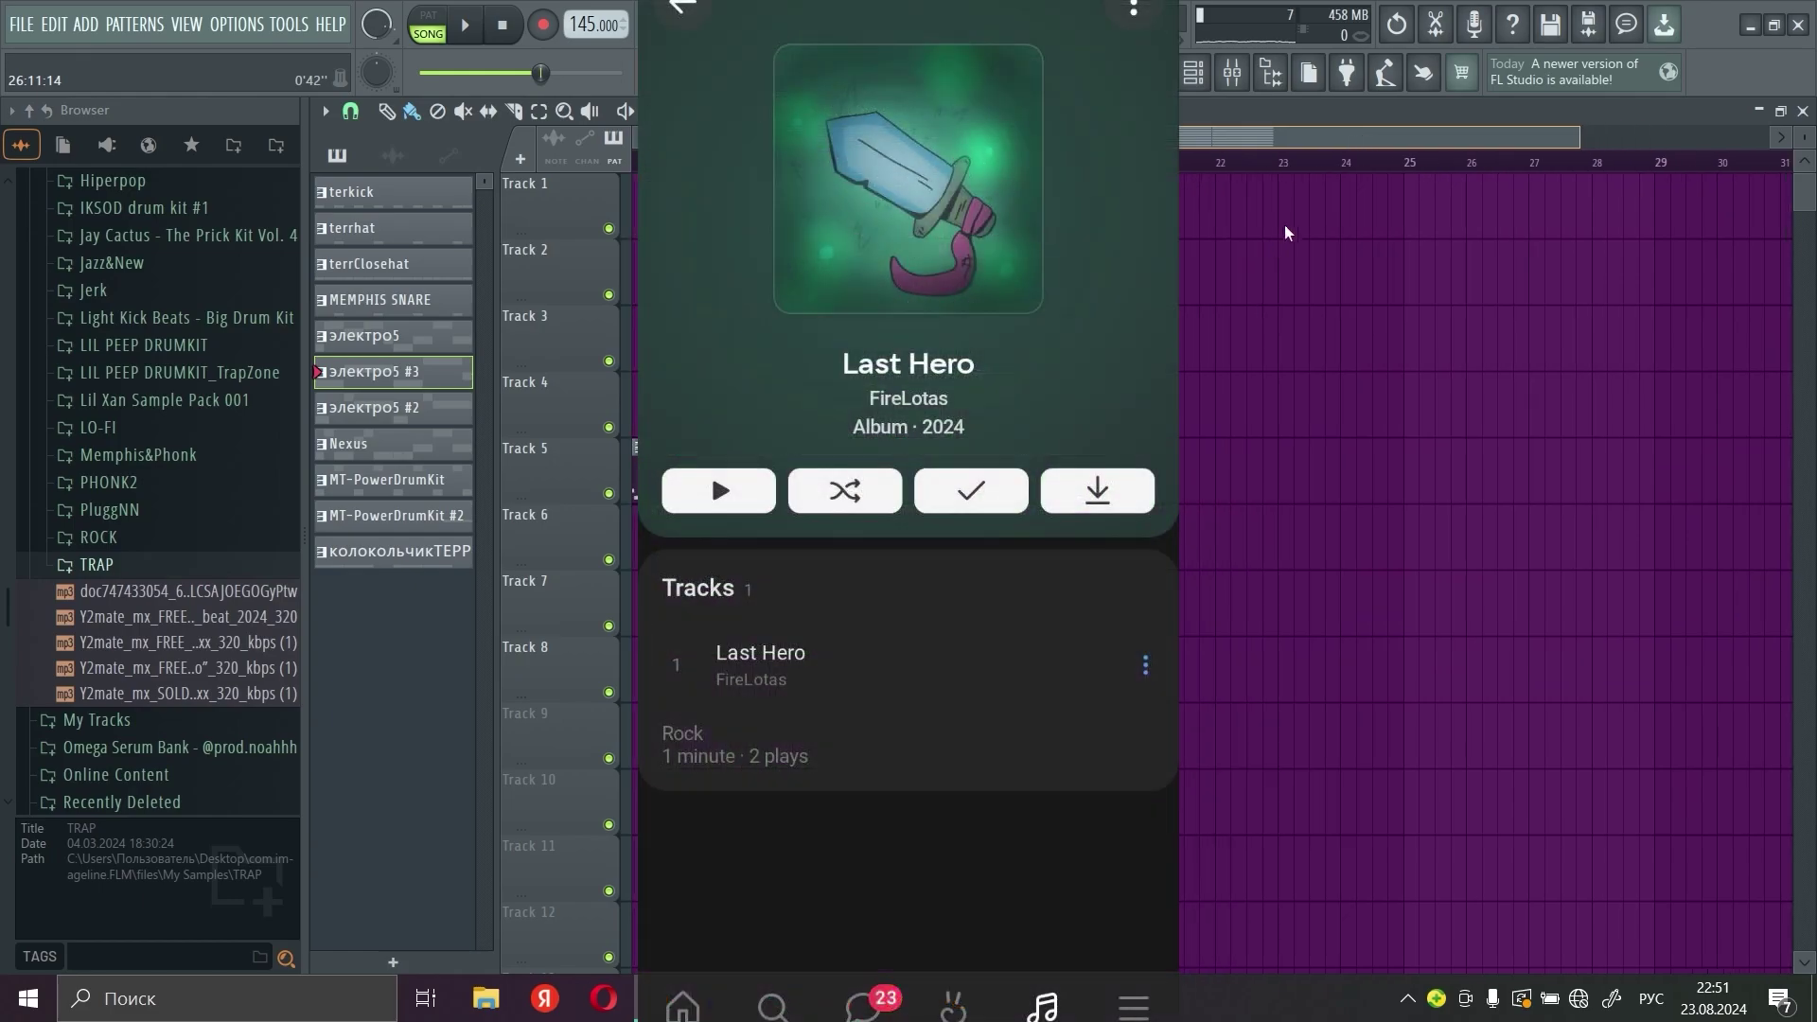
scroll(1256, 318, left, 2)
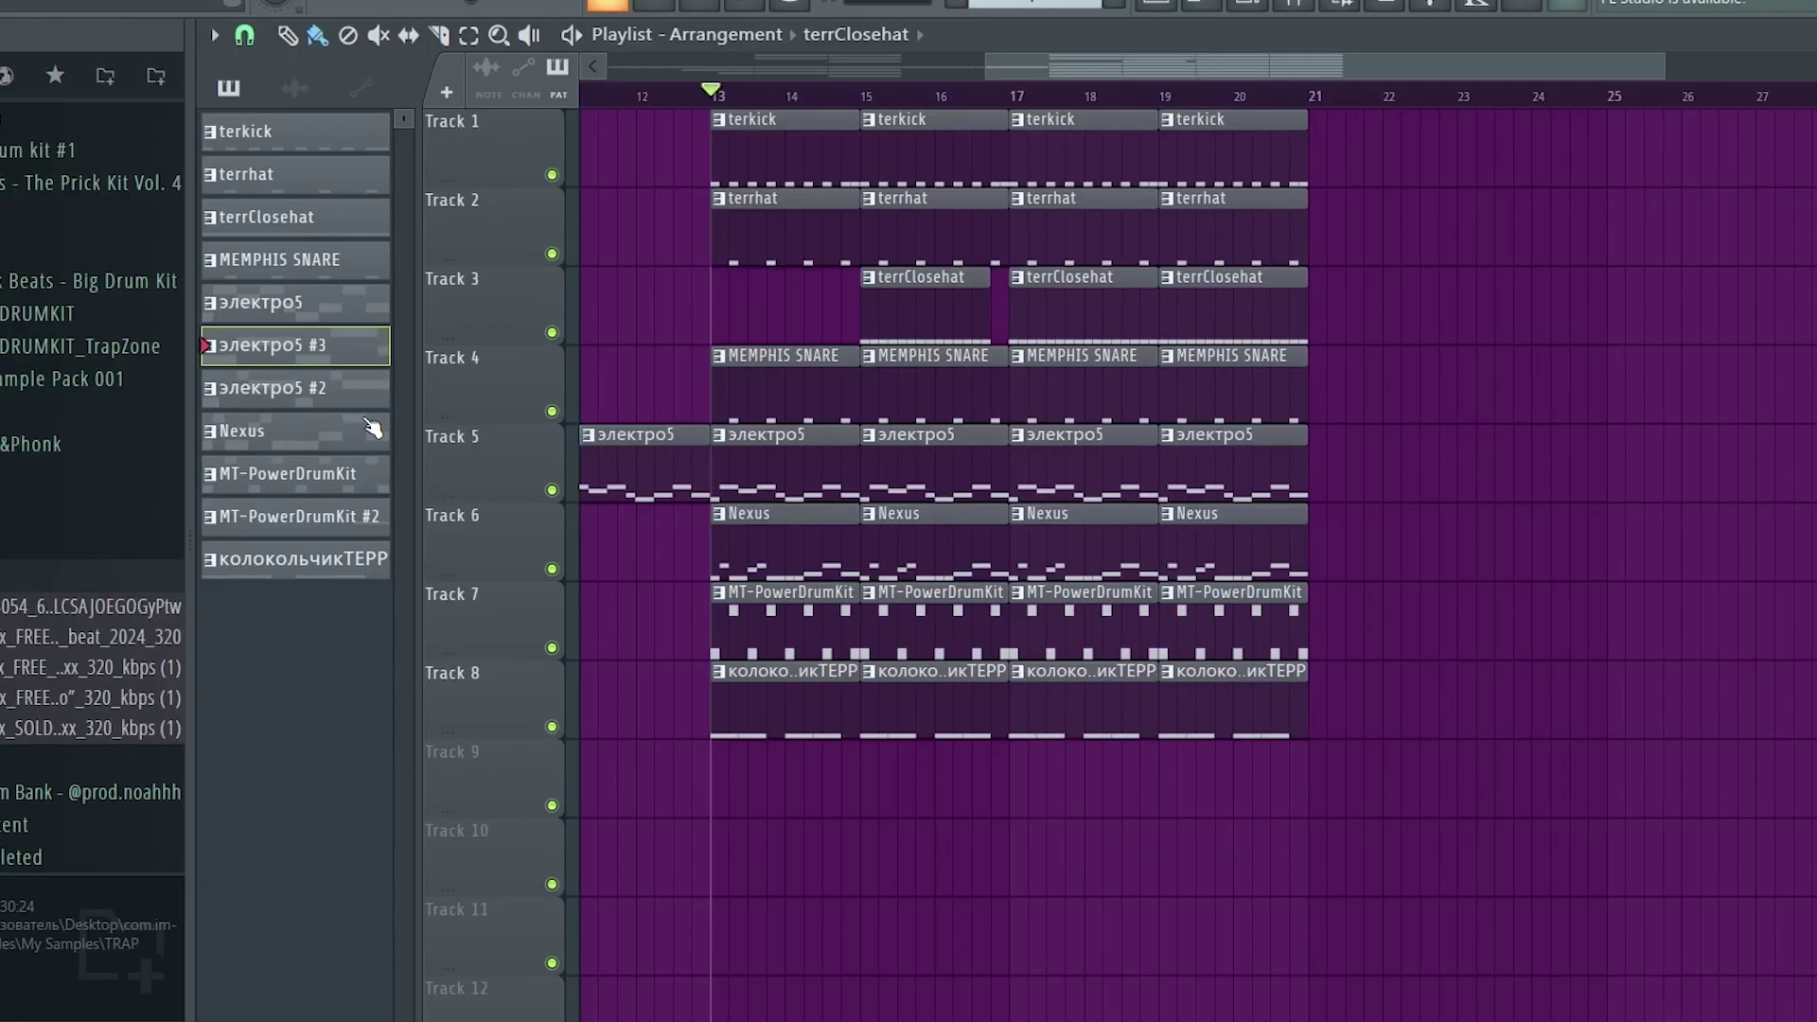
Step: Thin the C5 snare pattern to one hit on beat 3 of each bar, shifting the outer notes and deleting the two between them
scroll(139, 549, up, 6)
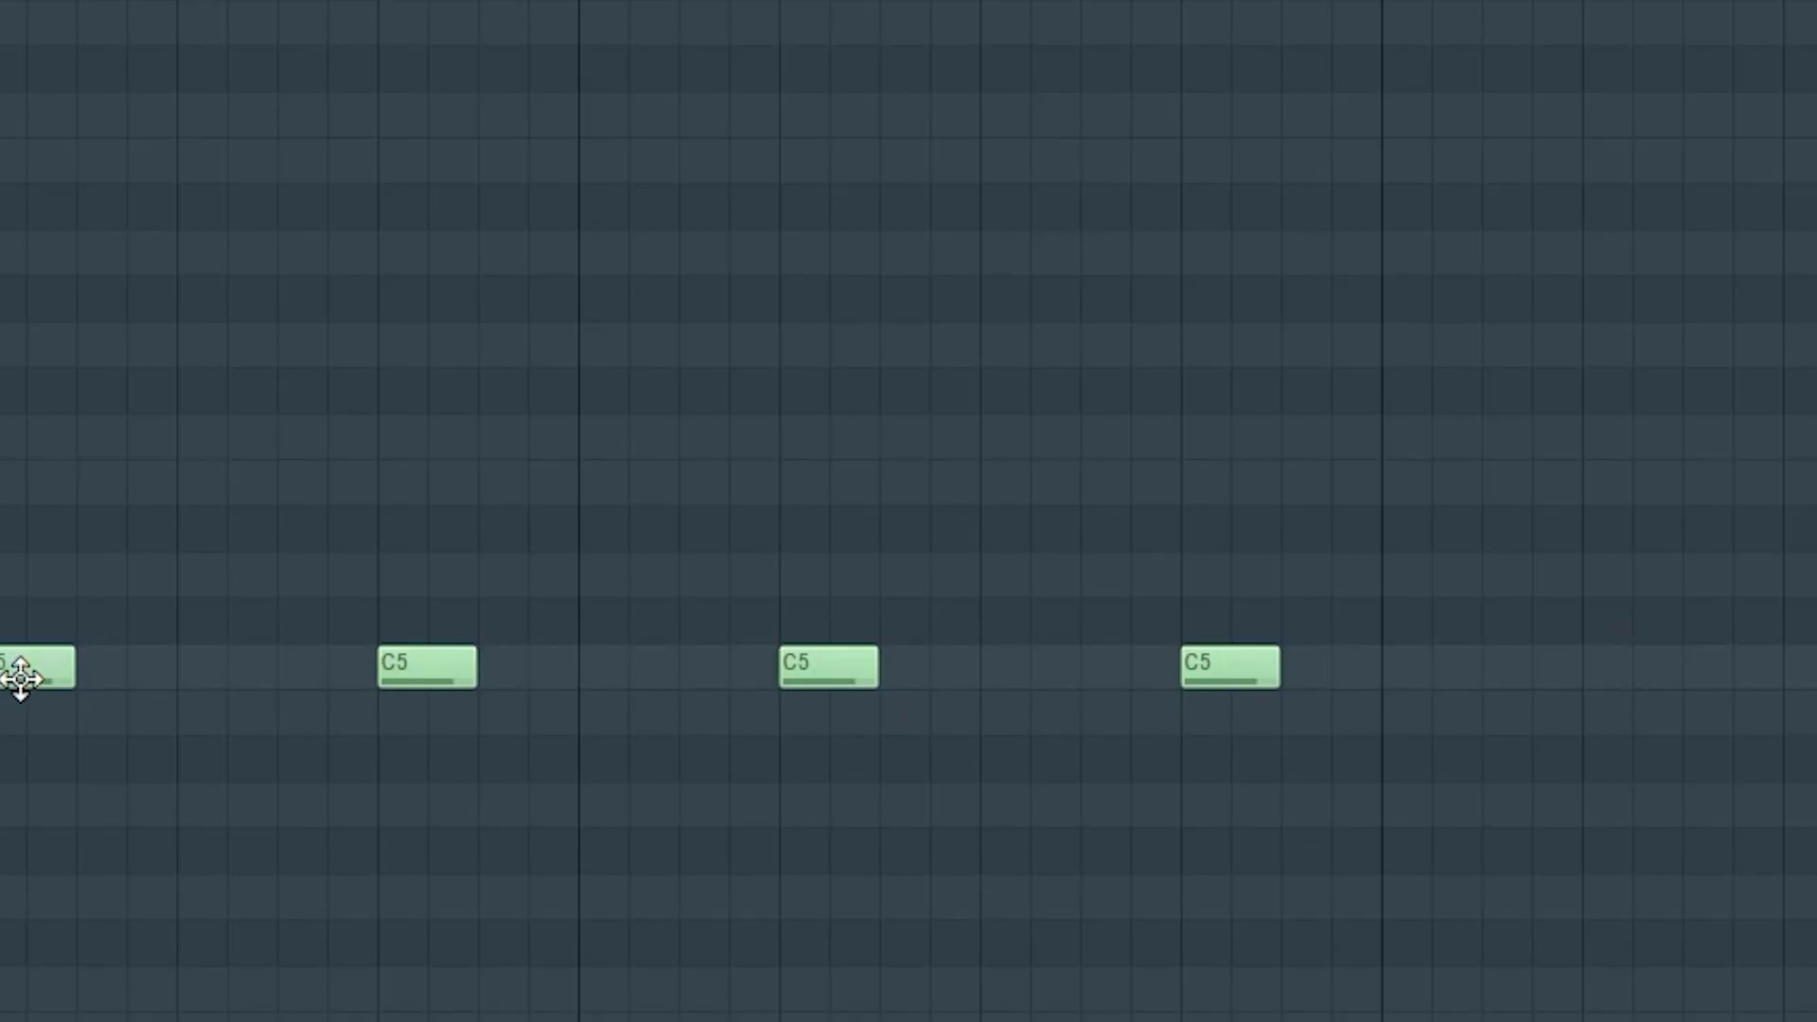
drag(21, 678, 195, 687)
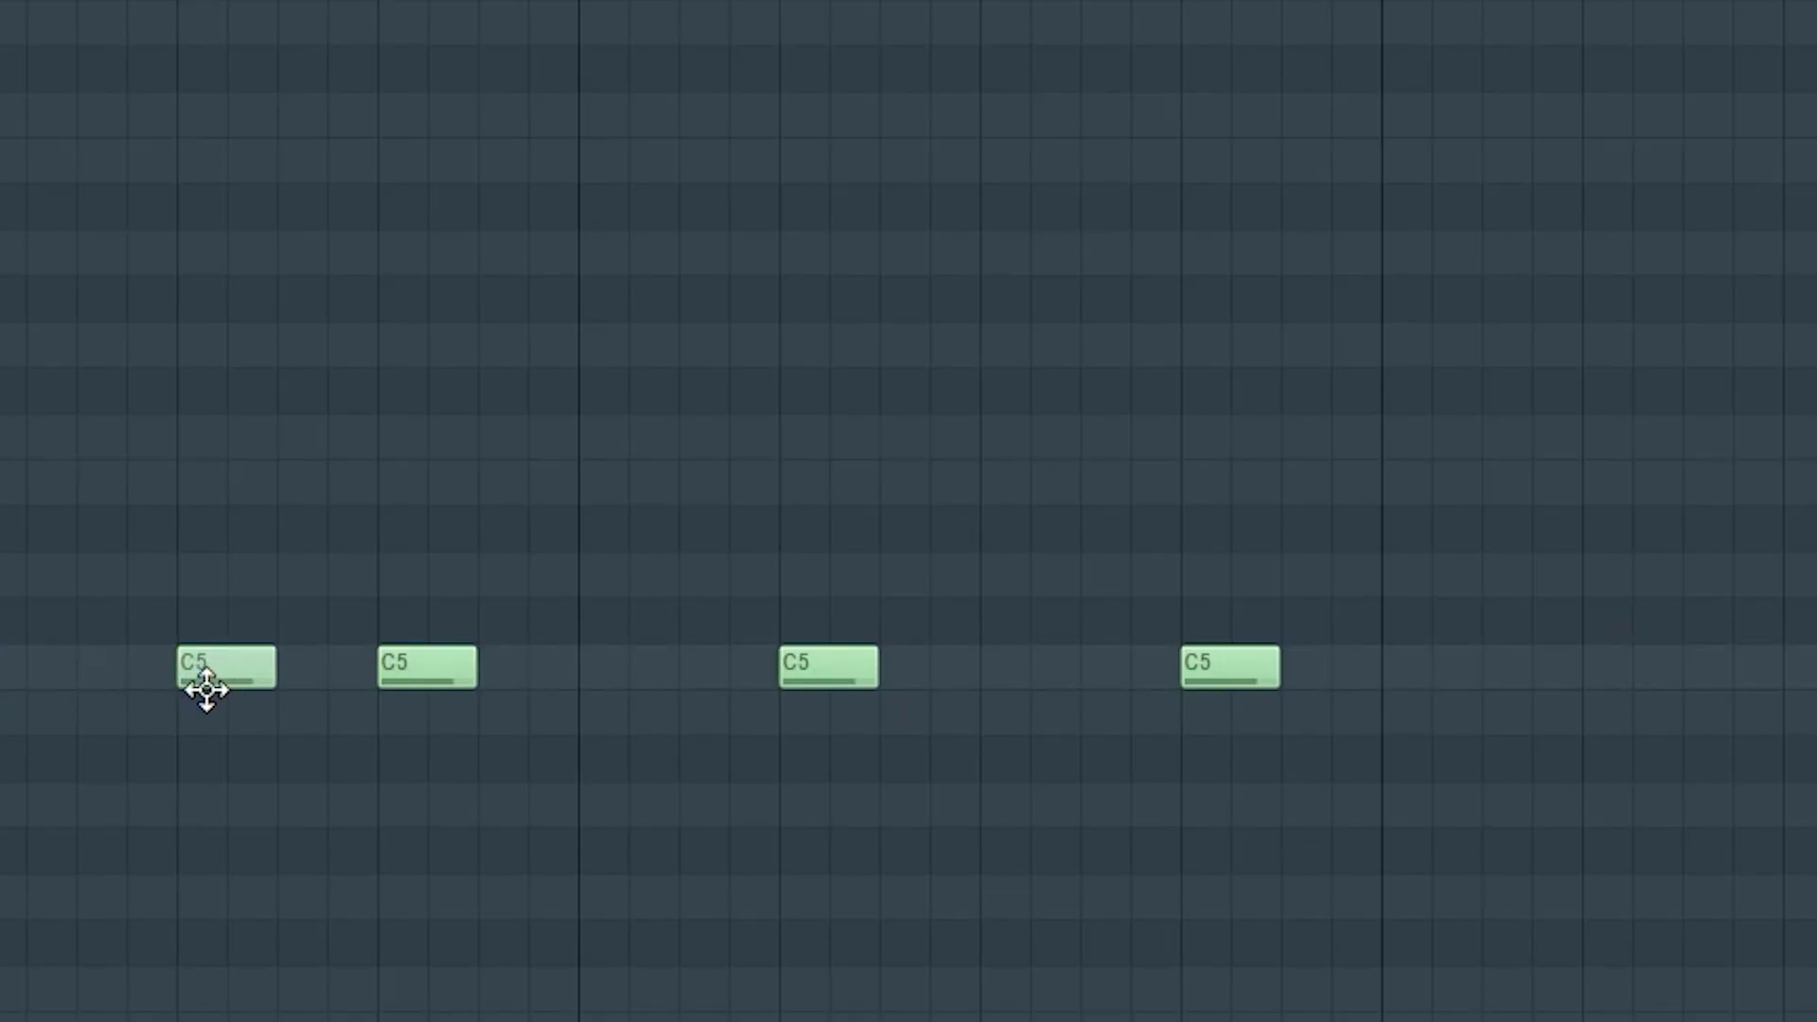
right_click(458, 668)
right_click(838, 668)
drag(1230, 667, 1030, 667)
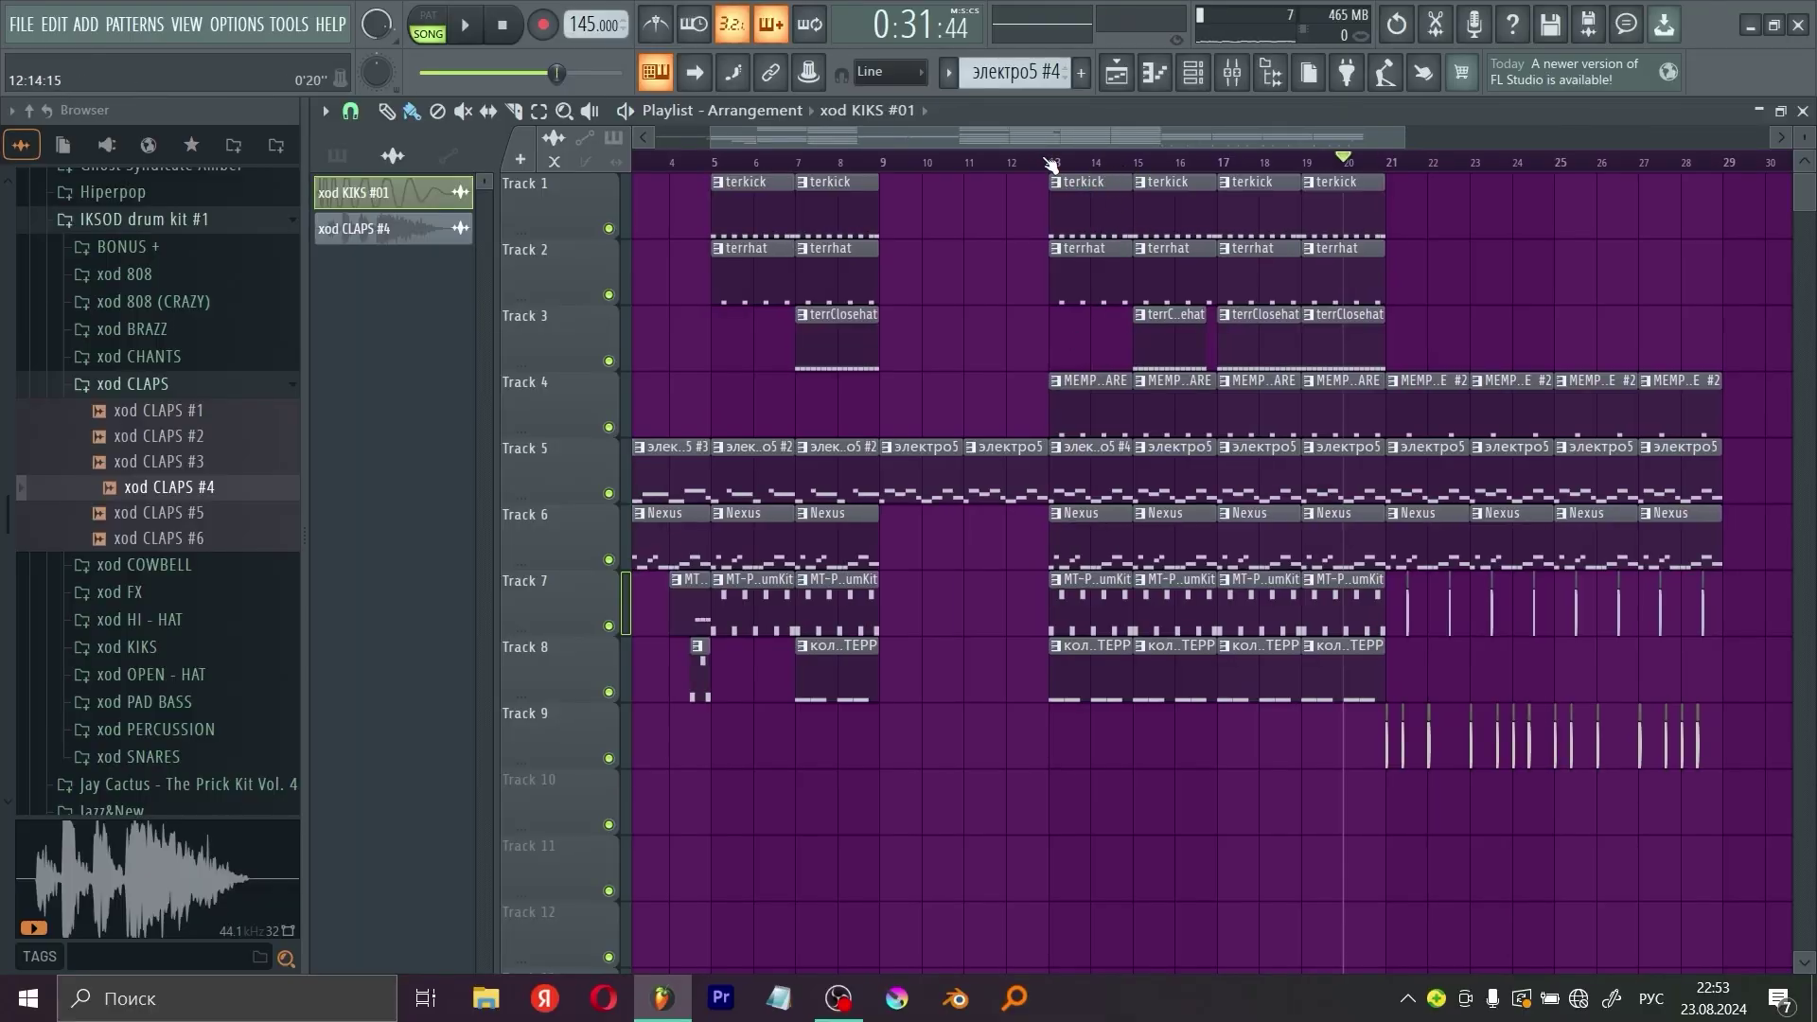
Step: Copy all notes of the электро5 #4 pattern one octave higher, listen to the doubled melody and close the piano roll
click(1147, 449)
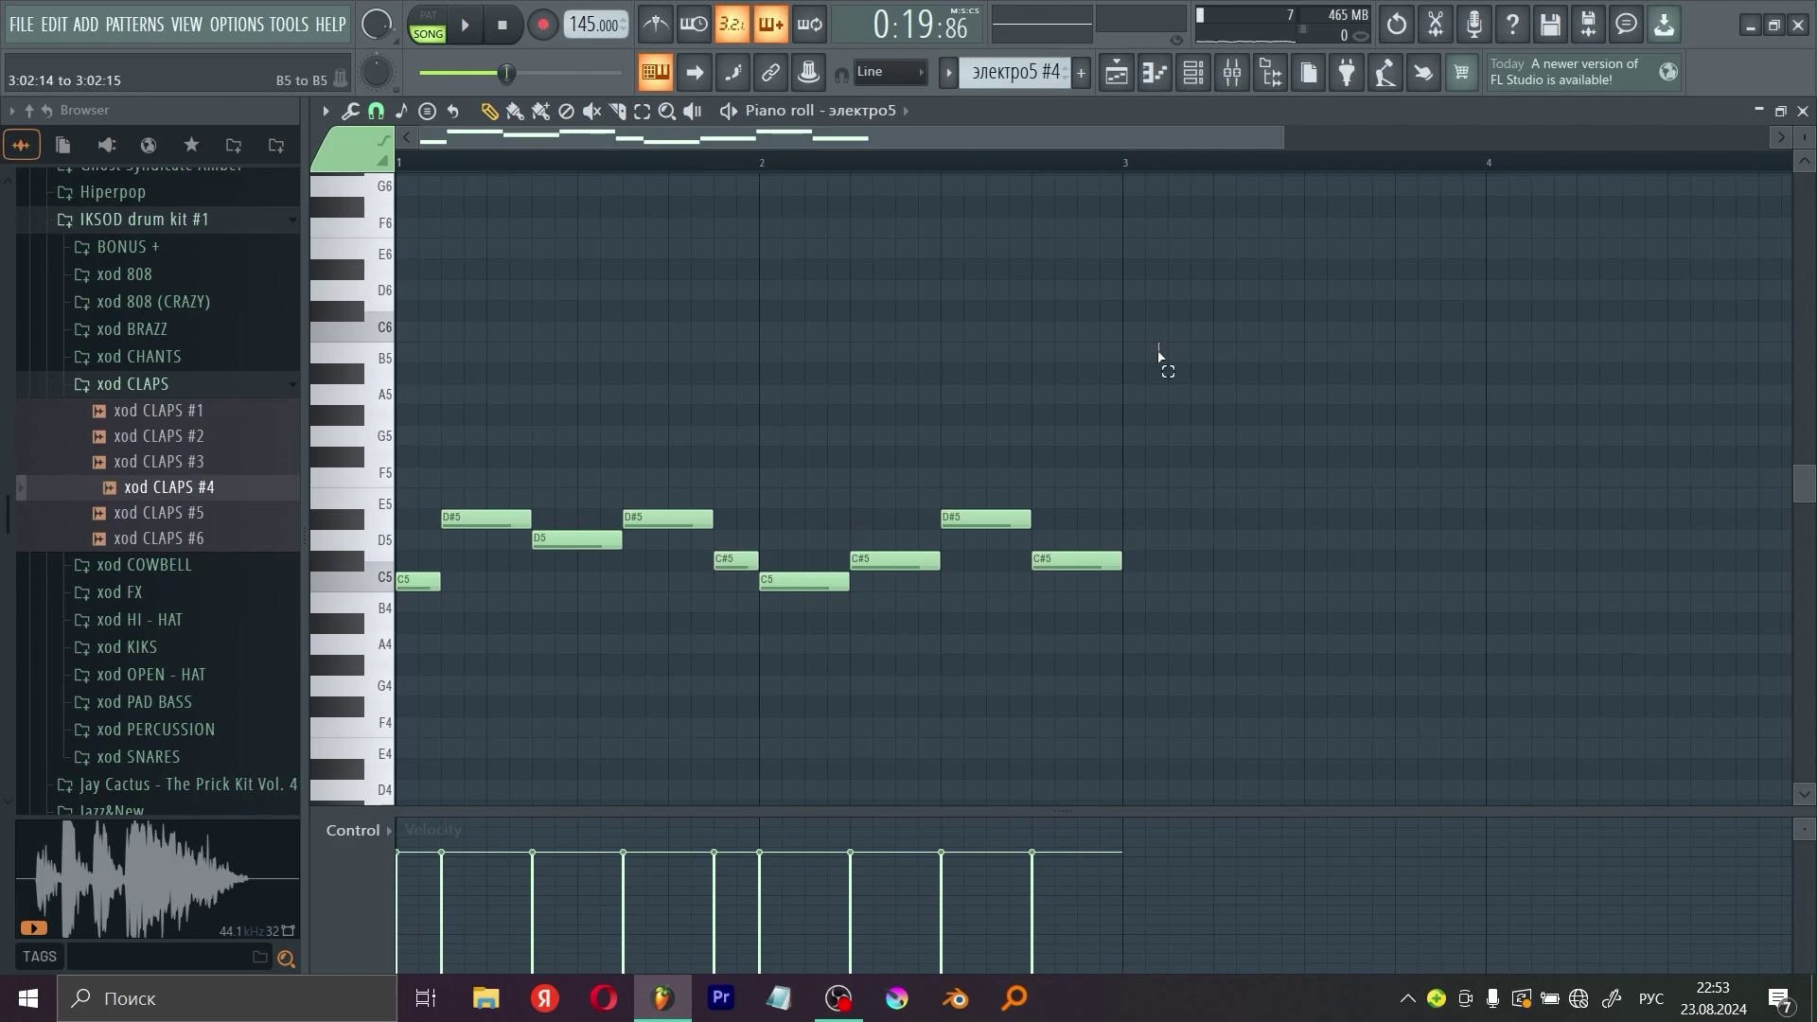
drag(1158, 355, 423, 797)
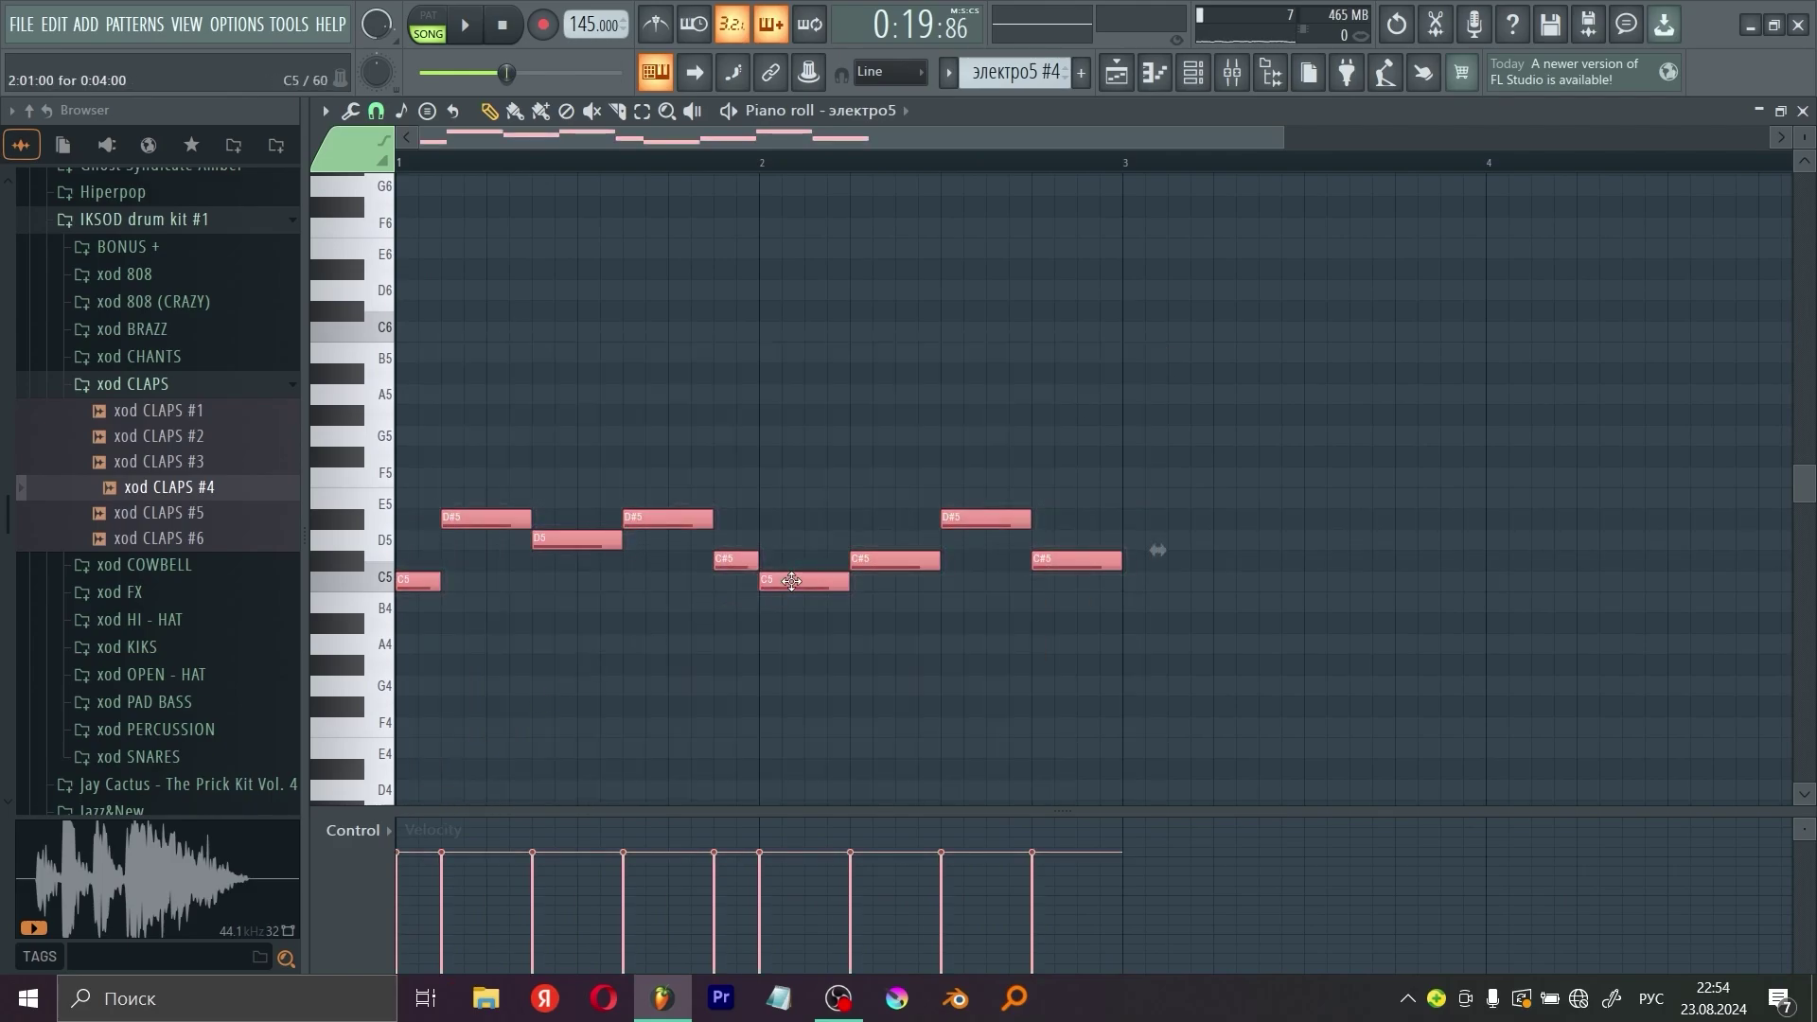
key(ctrl+c)
key(ctrl+v)
key(ctrl+Up)
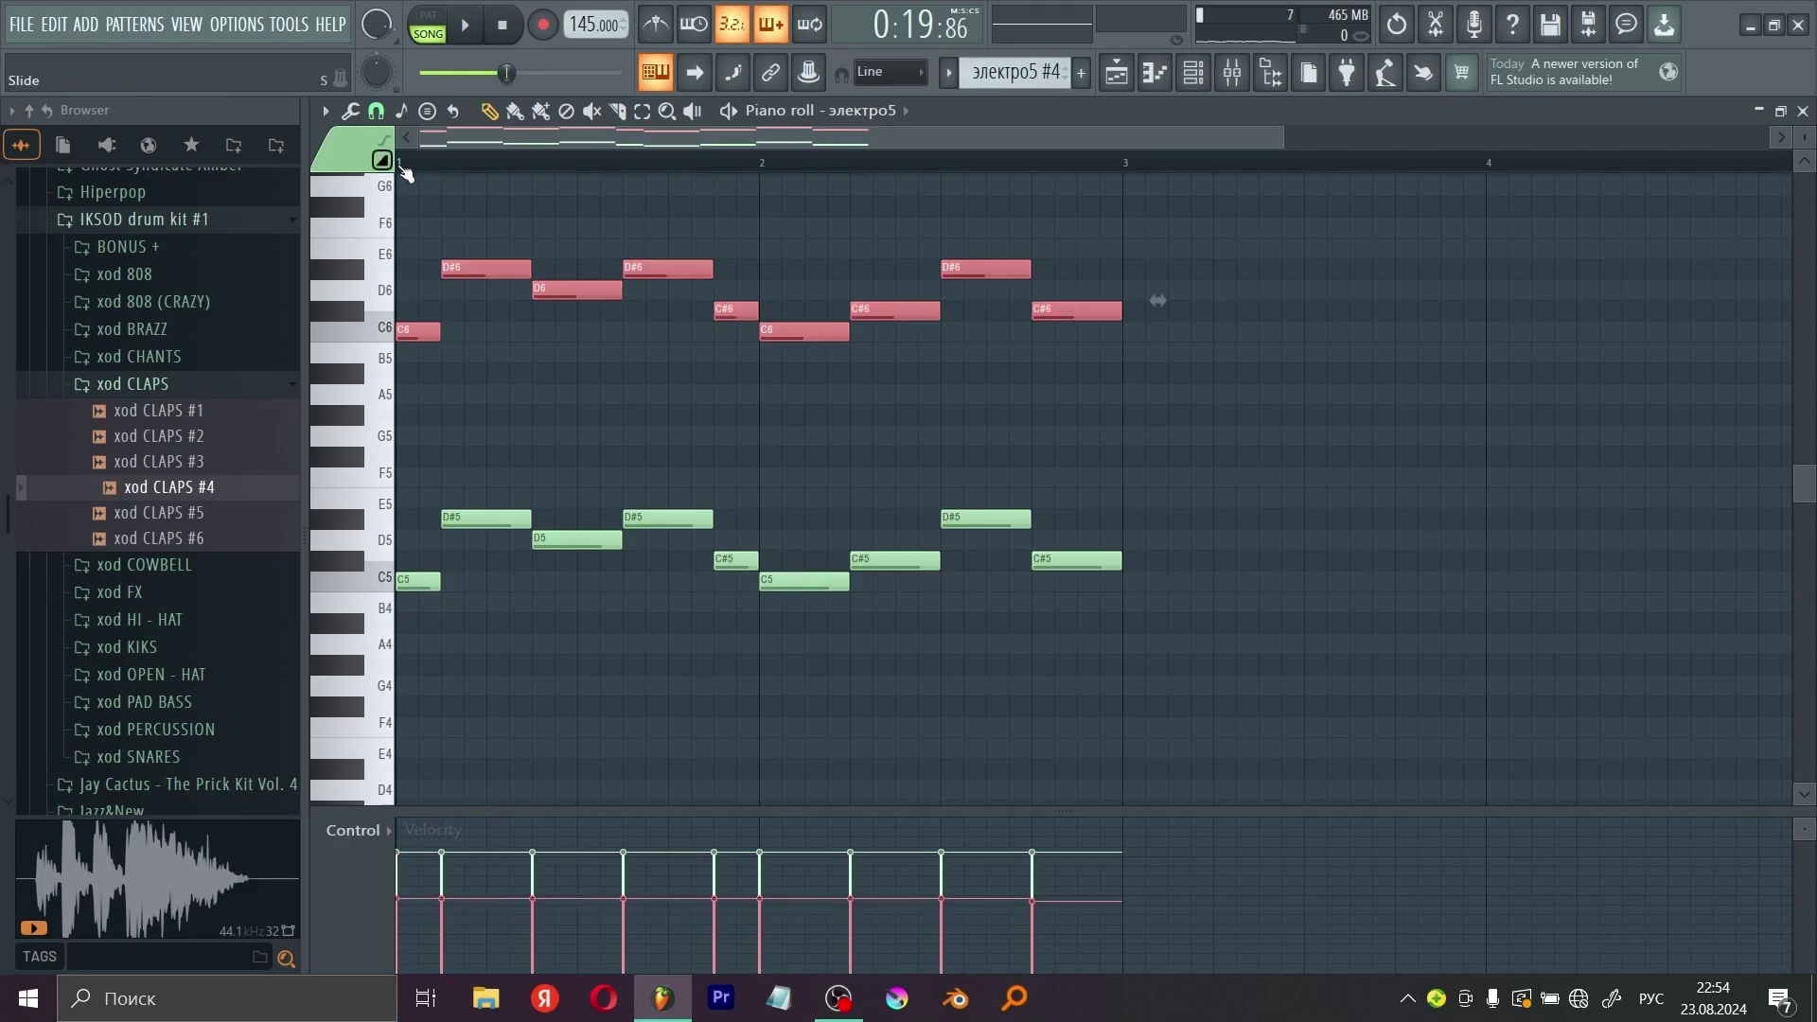
key(space)
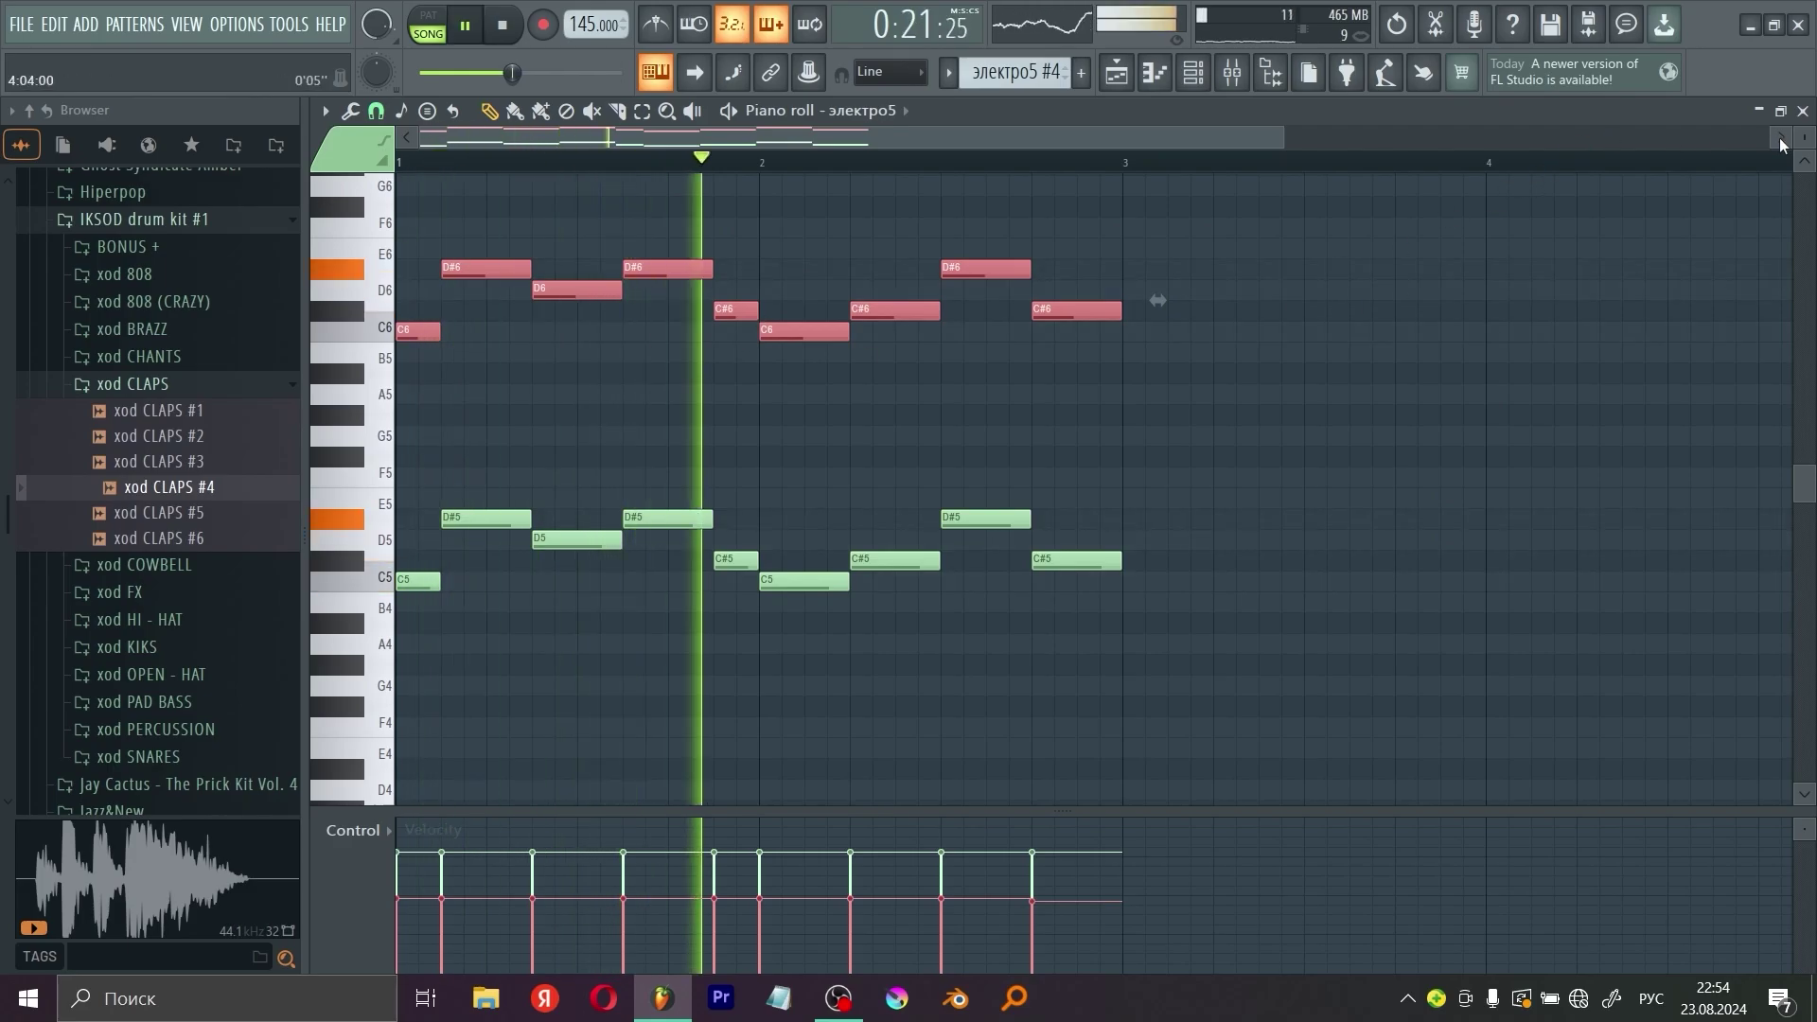
click(1803, 111)
key(space)
Step: Load Fresh Air into slot 5 of mixer Insert 5 and raise its mid air amount while the beat plays
key(F9)
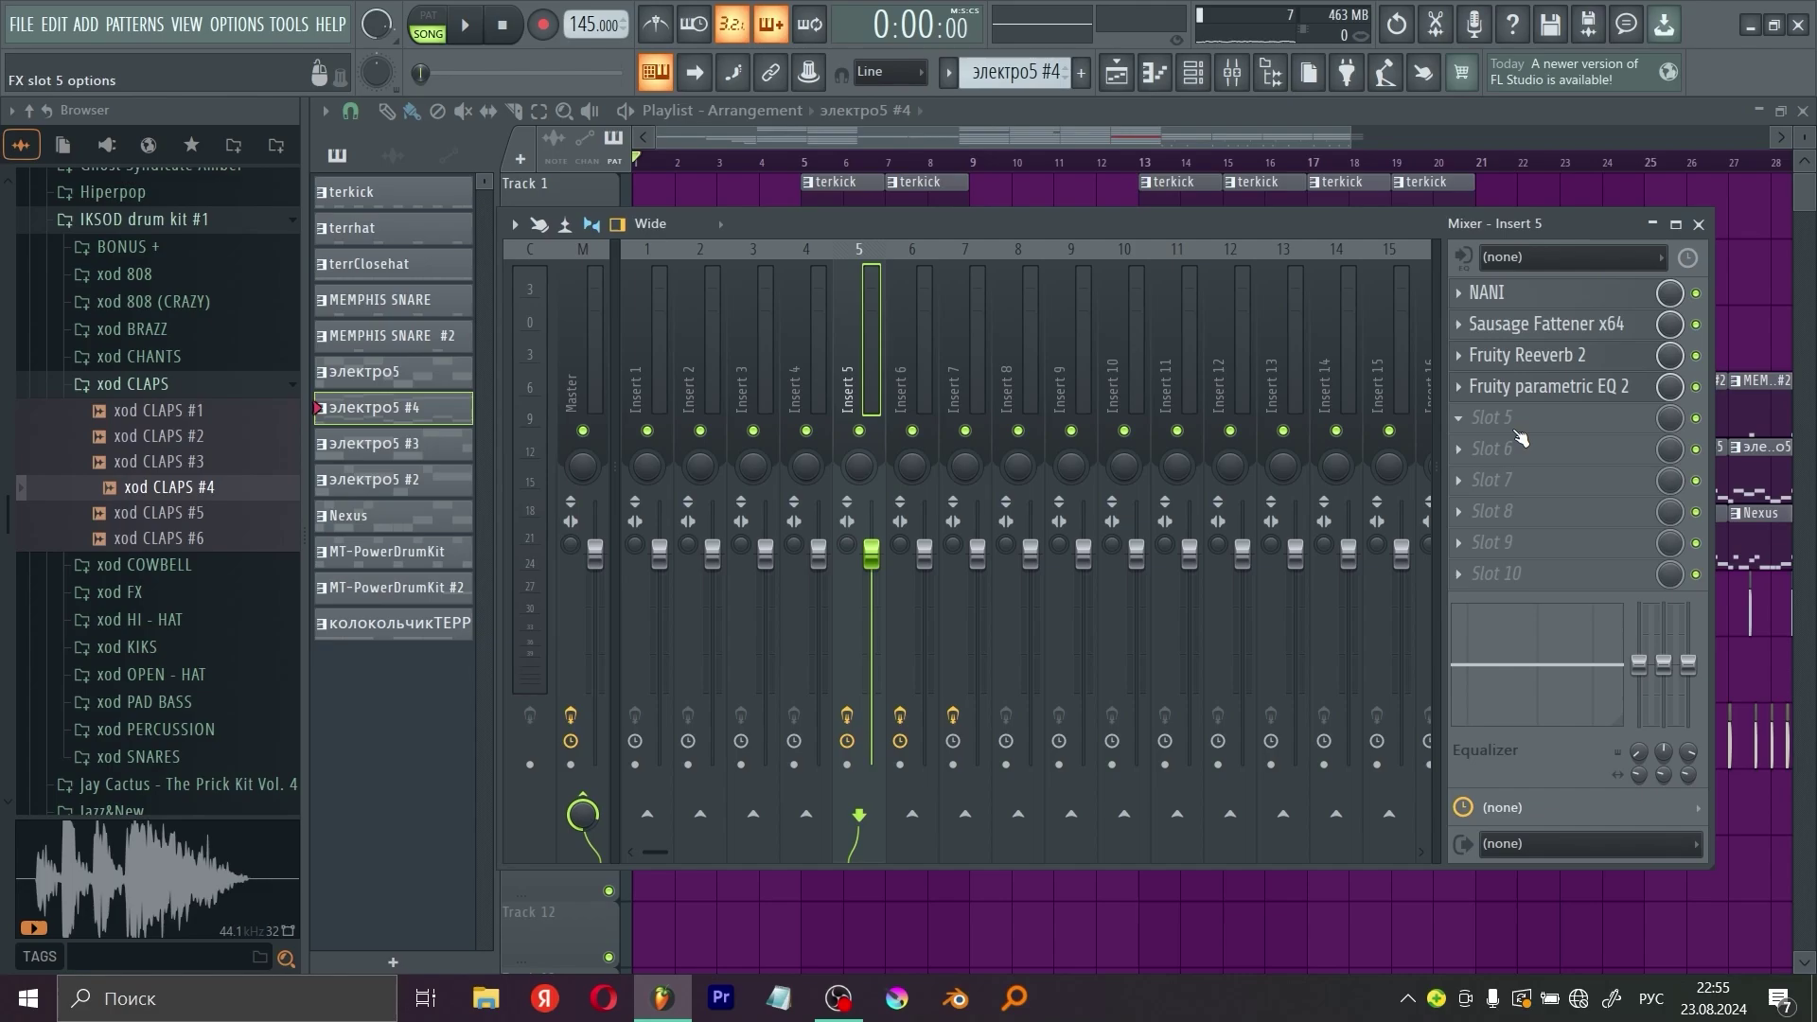
click(1517, 435)
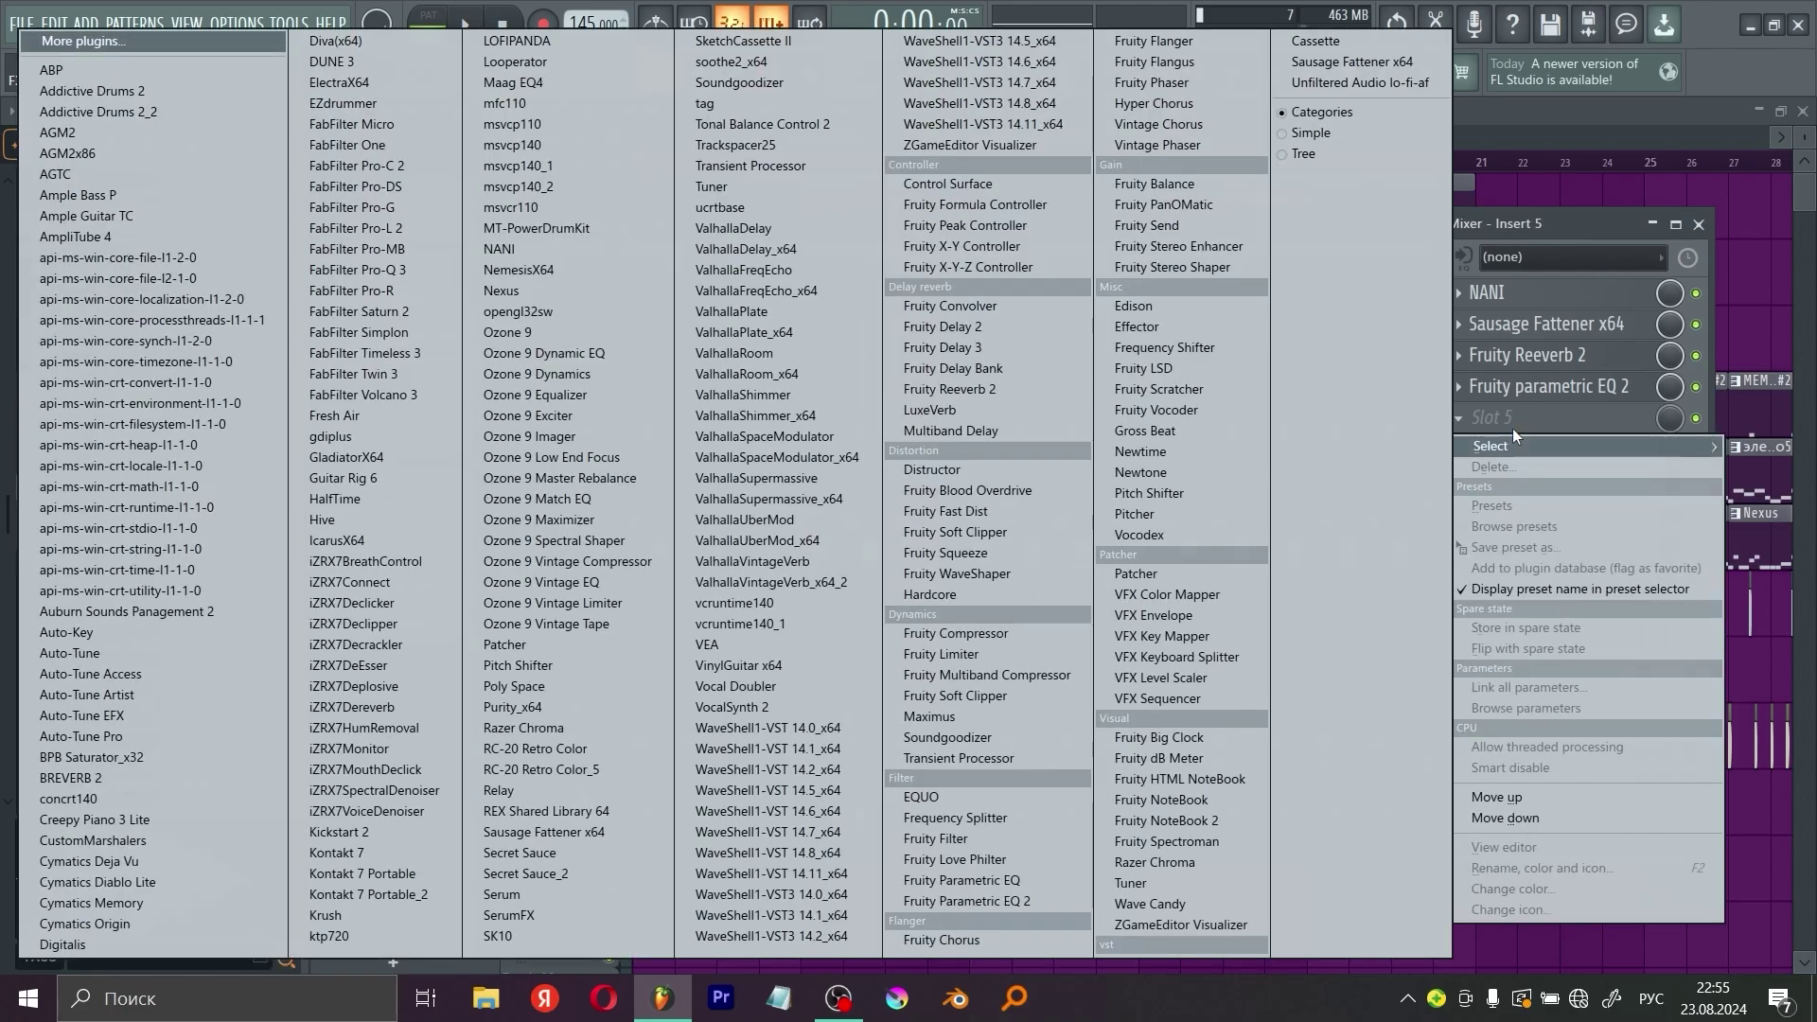
click(380, 416)
key(space)
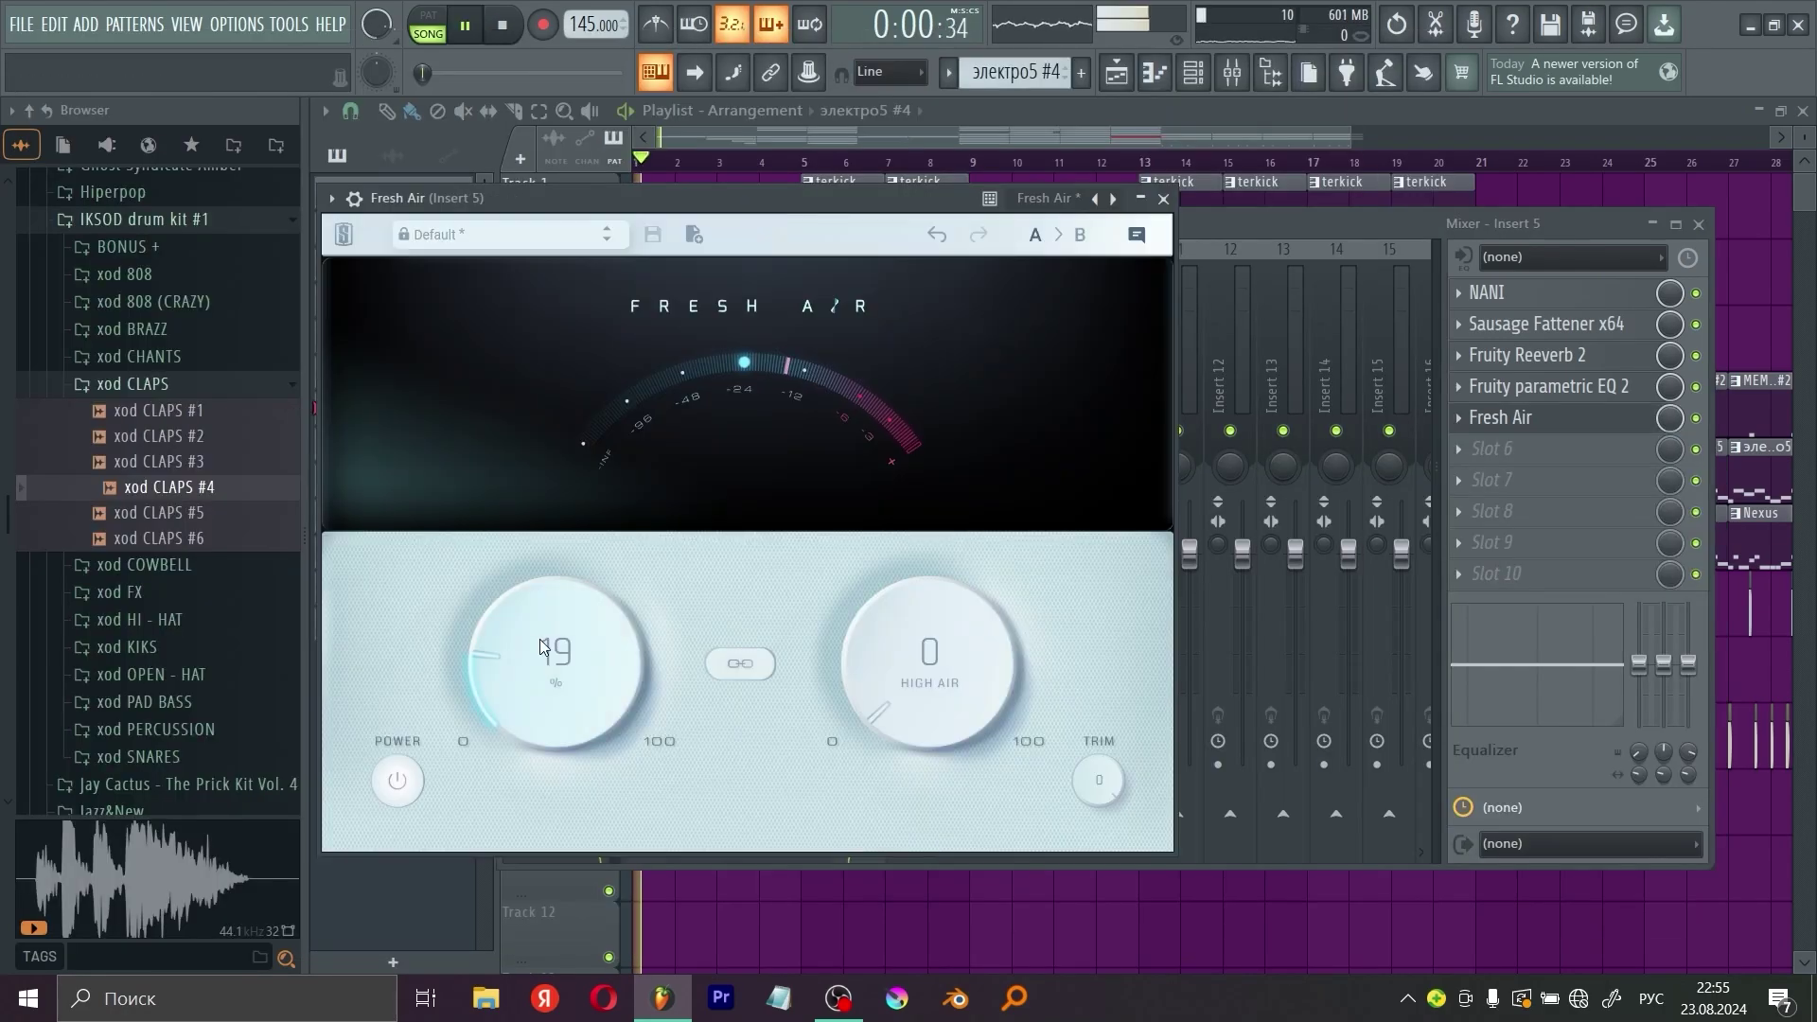
drag(539, 638, 545, 592)
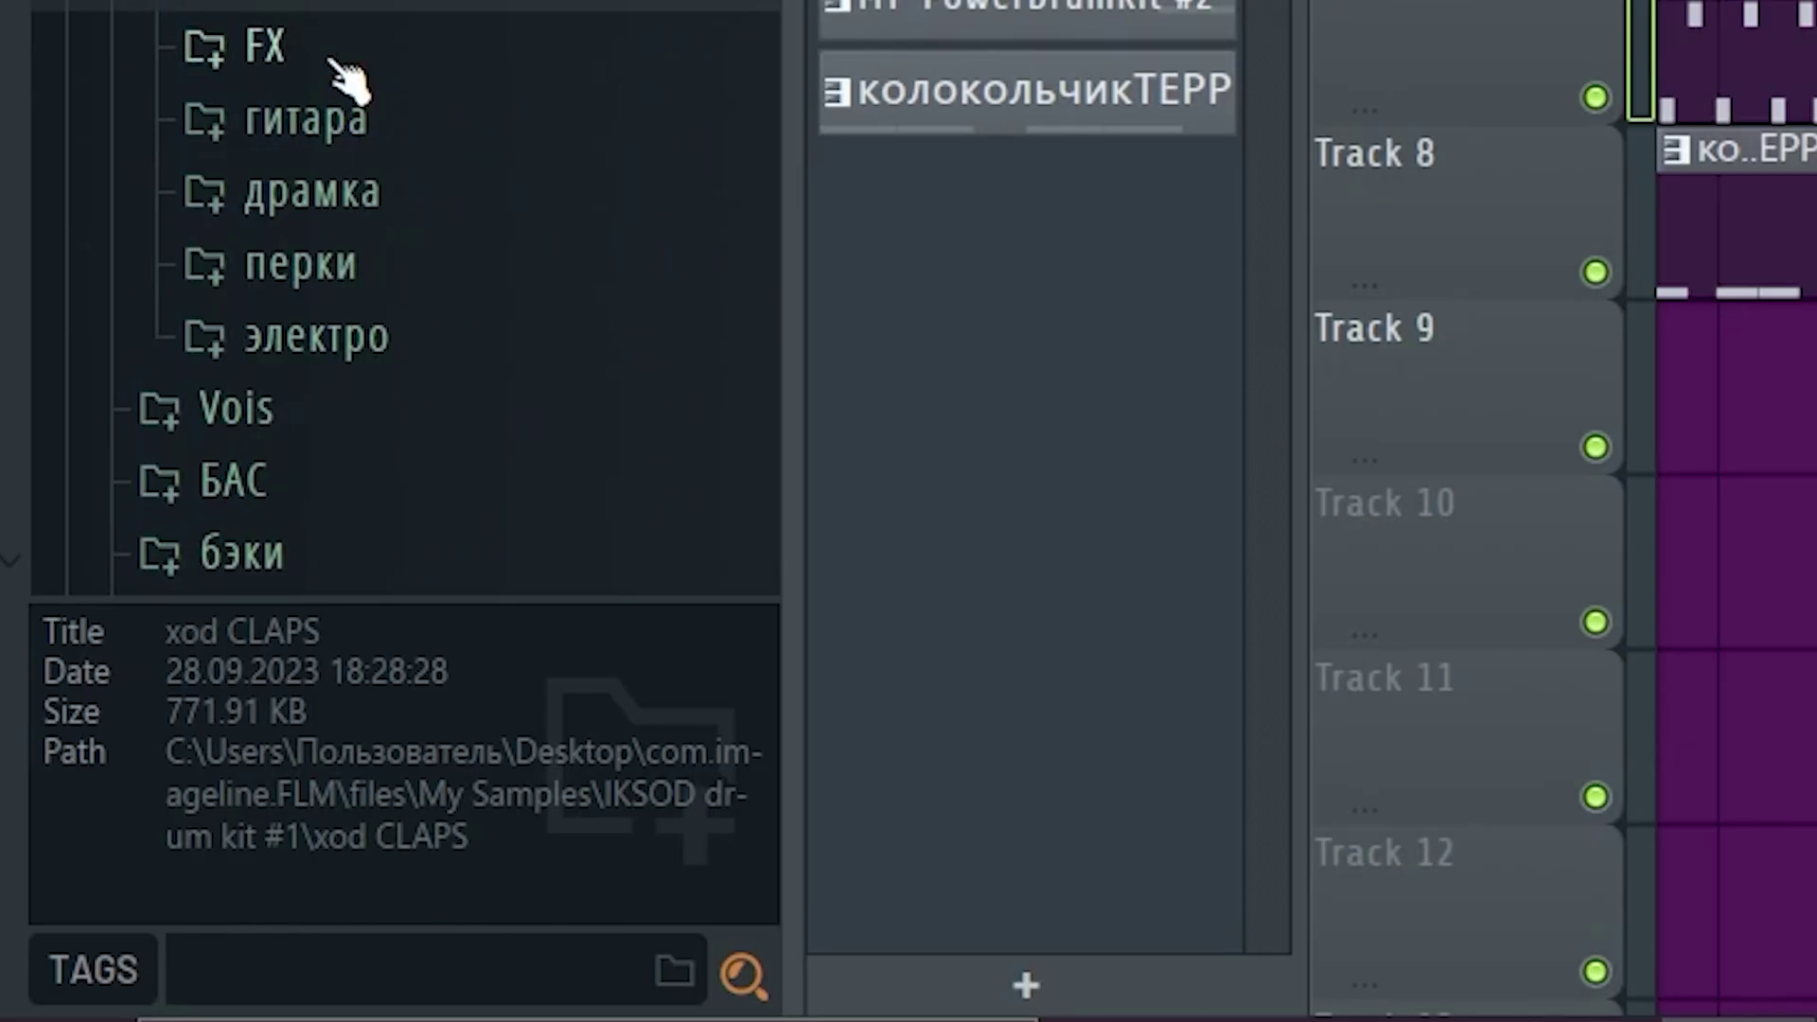
Step: Place the добываюблокиТЕРР sample from the terrPACK FX folder on Track 10 at bar 21
click(133, 615)
click(129, 635)
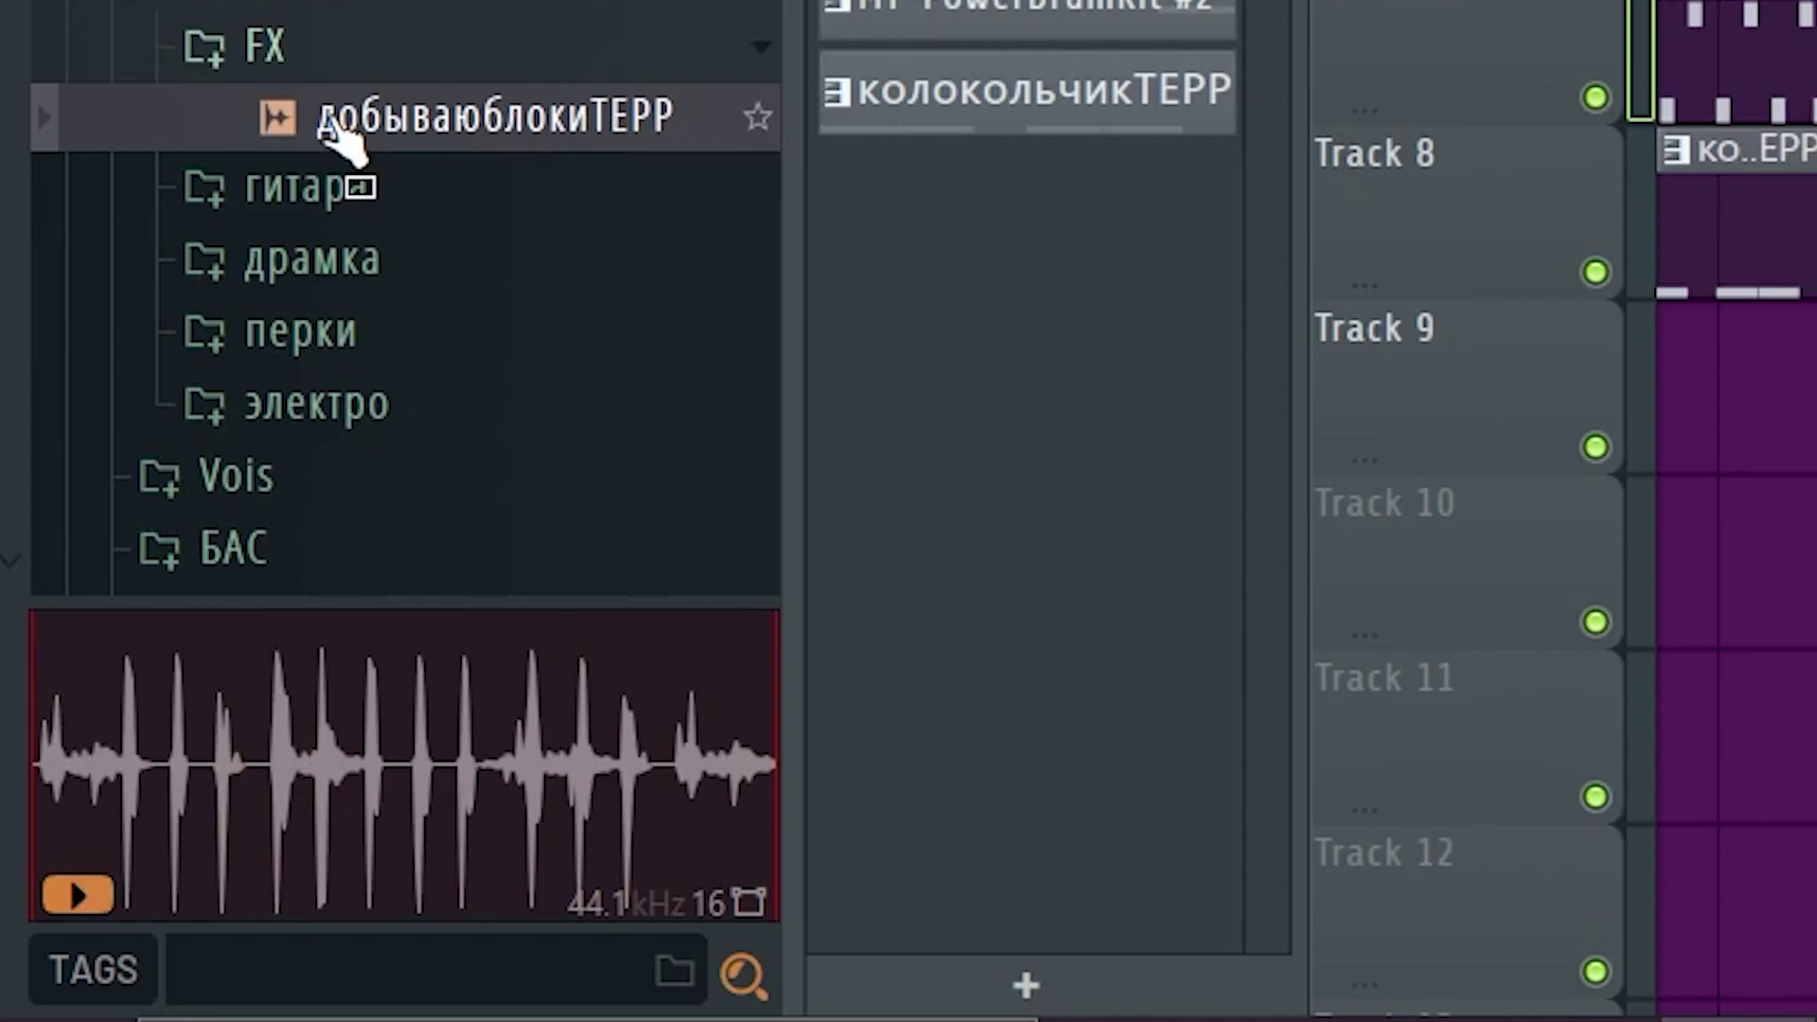
drag(417, 137, 1661, 568)
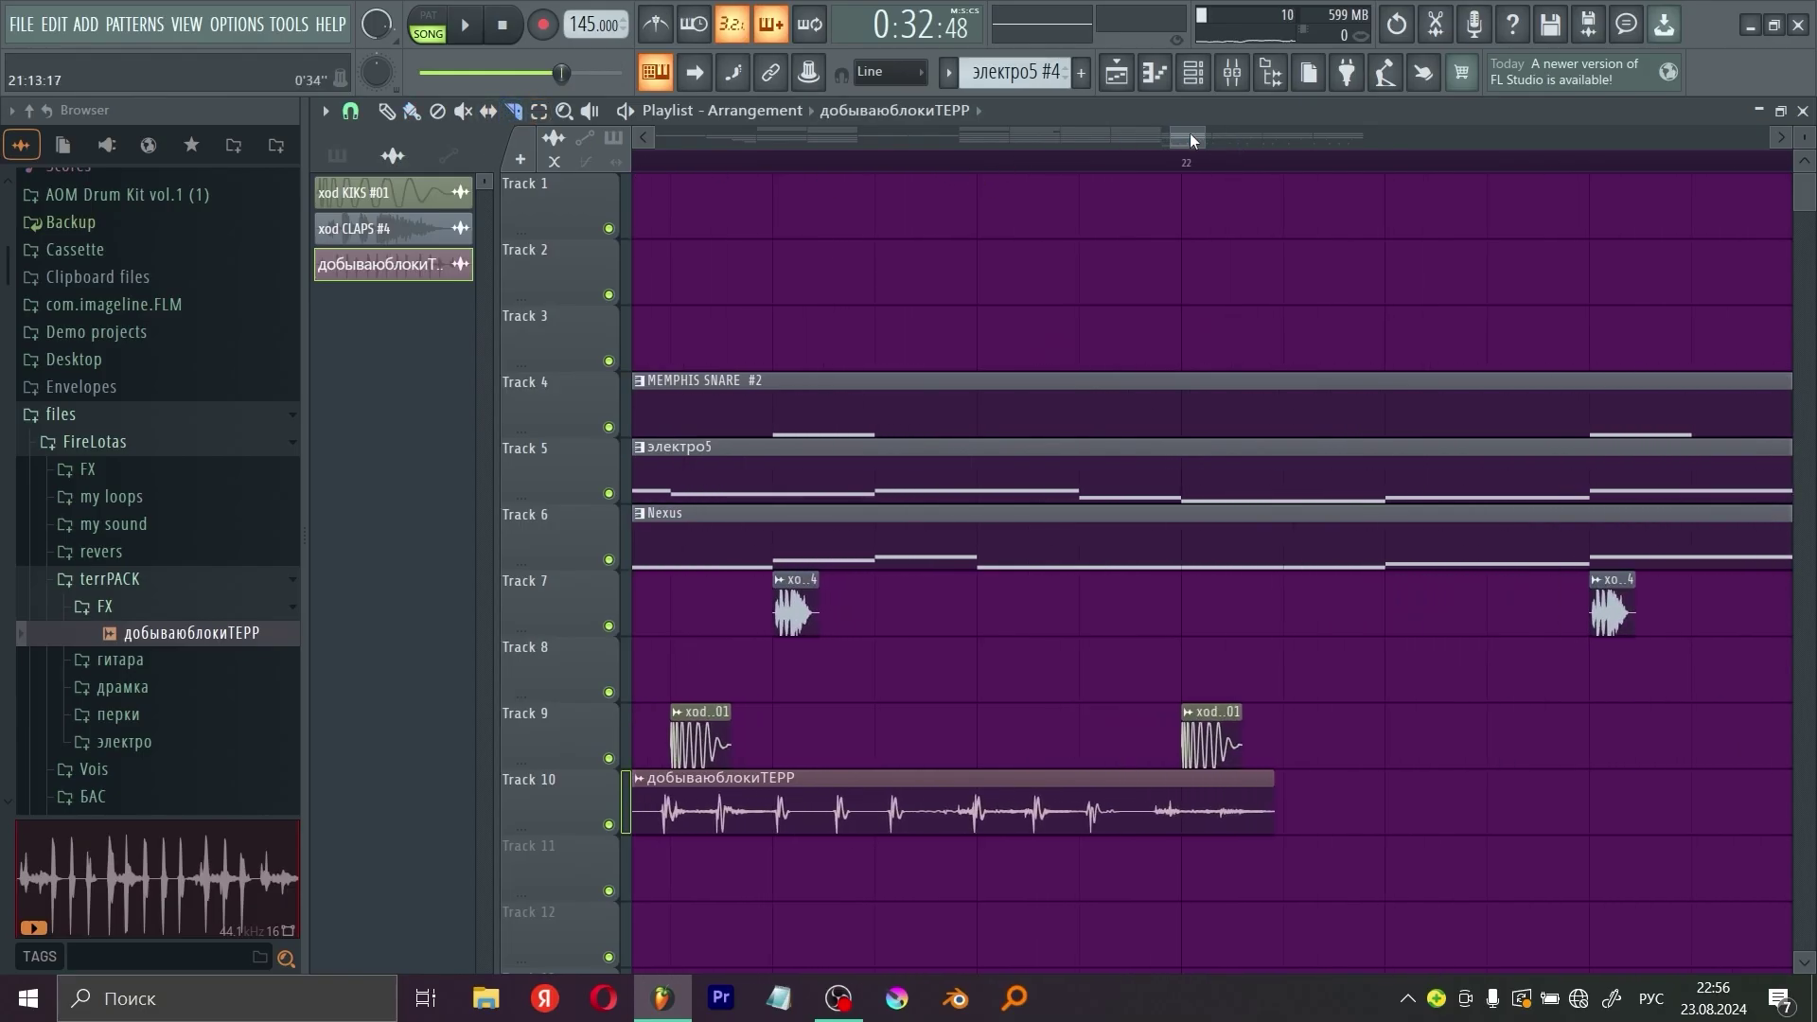
drag(1190, 140, 1174, 142)
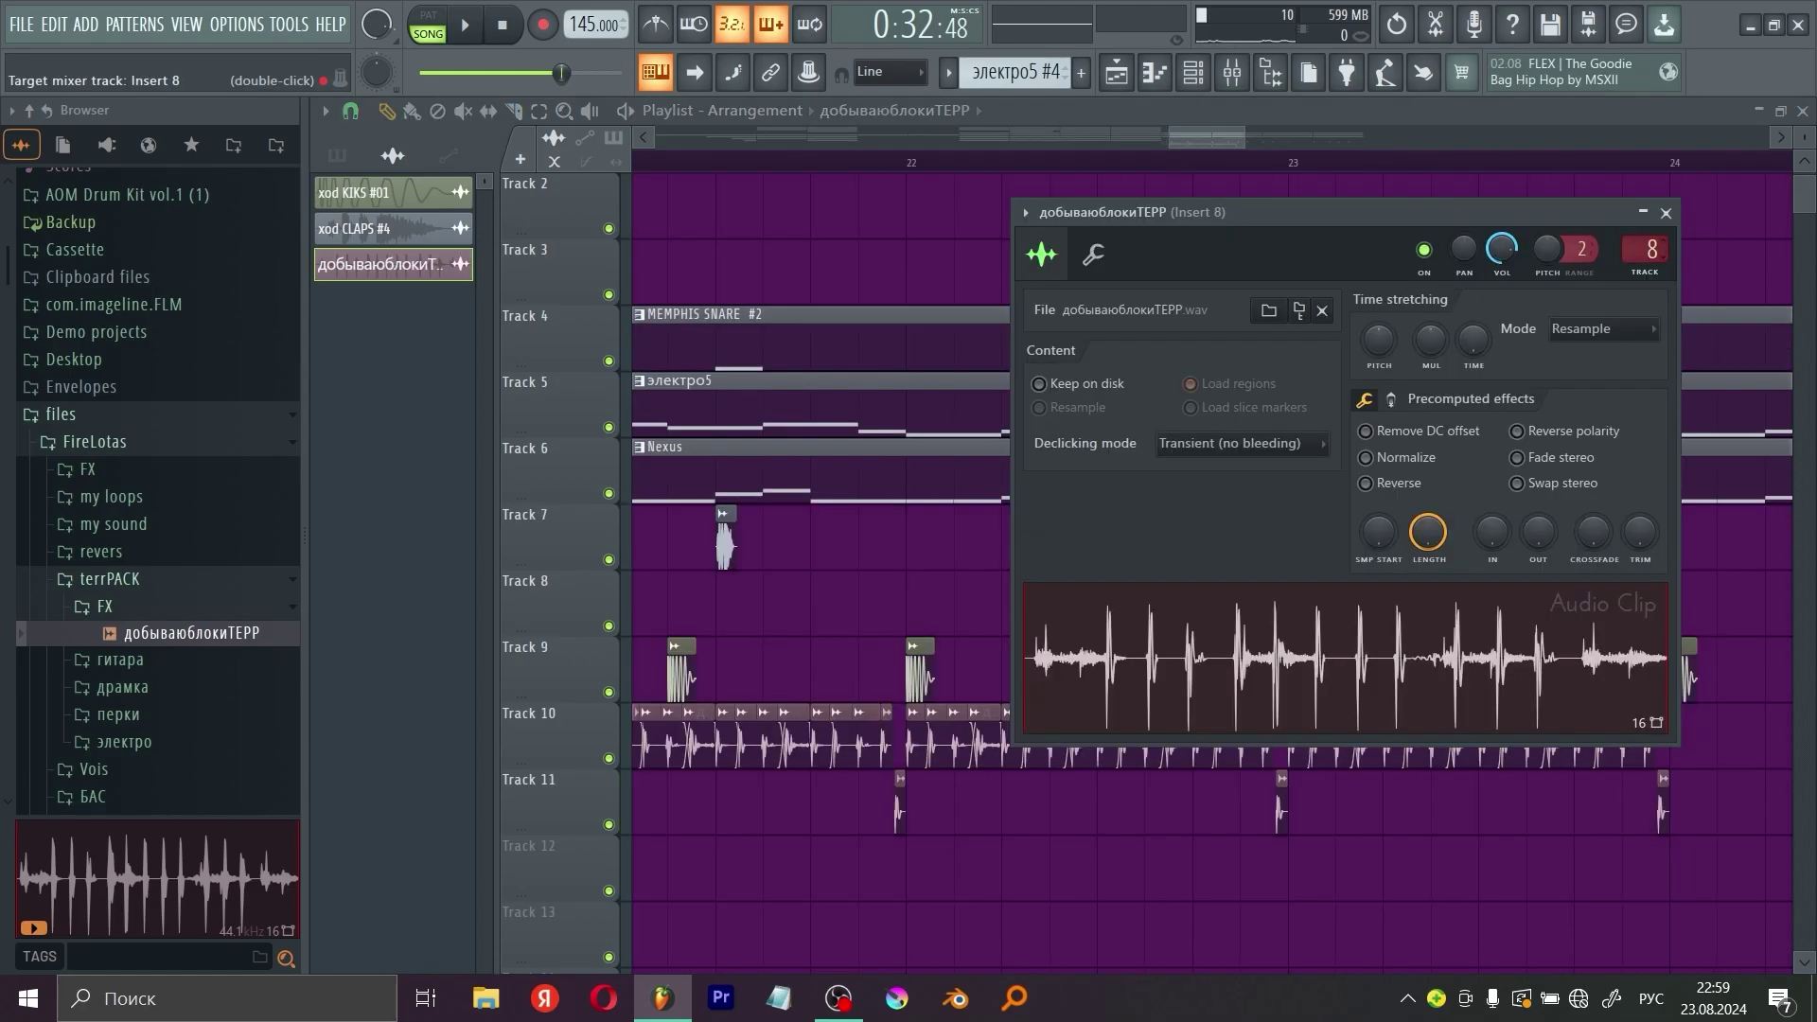
Step: Add Fruity Reeverb 2 to mixer Insert 8, which carries the добываюблокиТЕРР sample
key(F9)
key(F8)
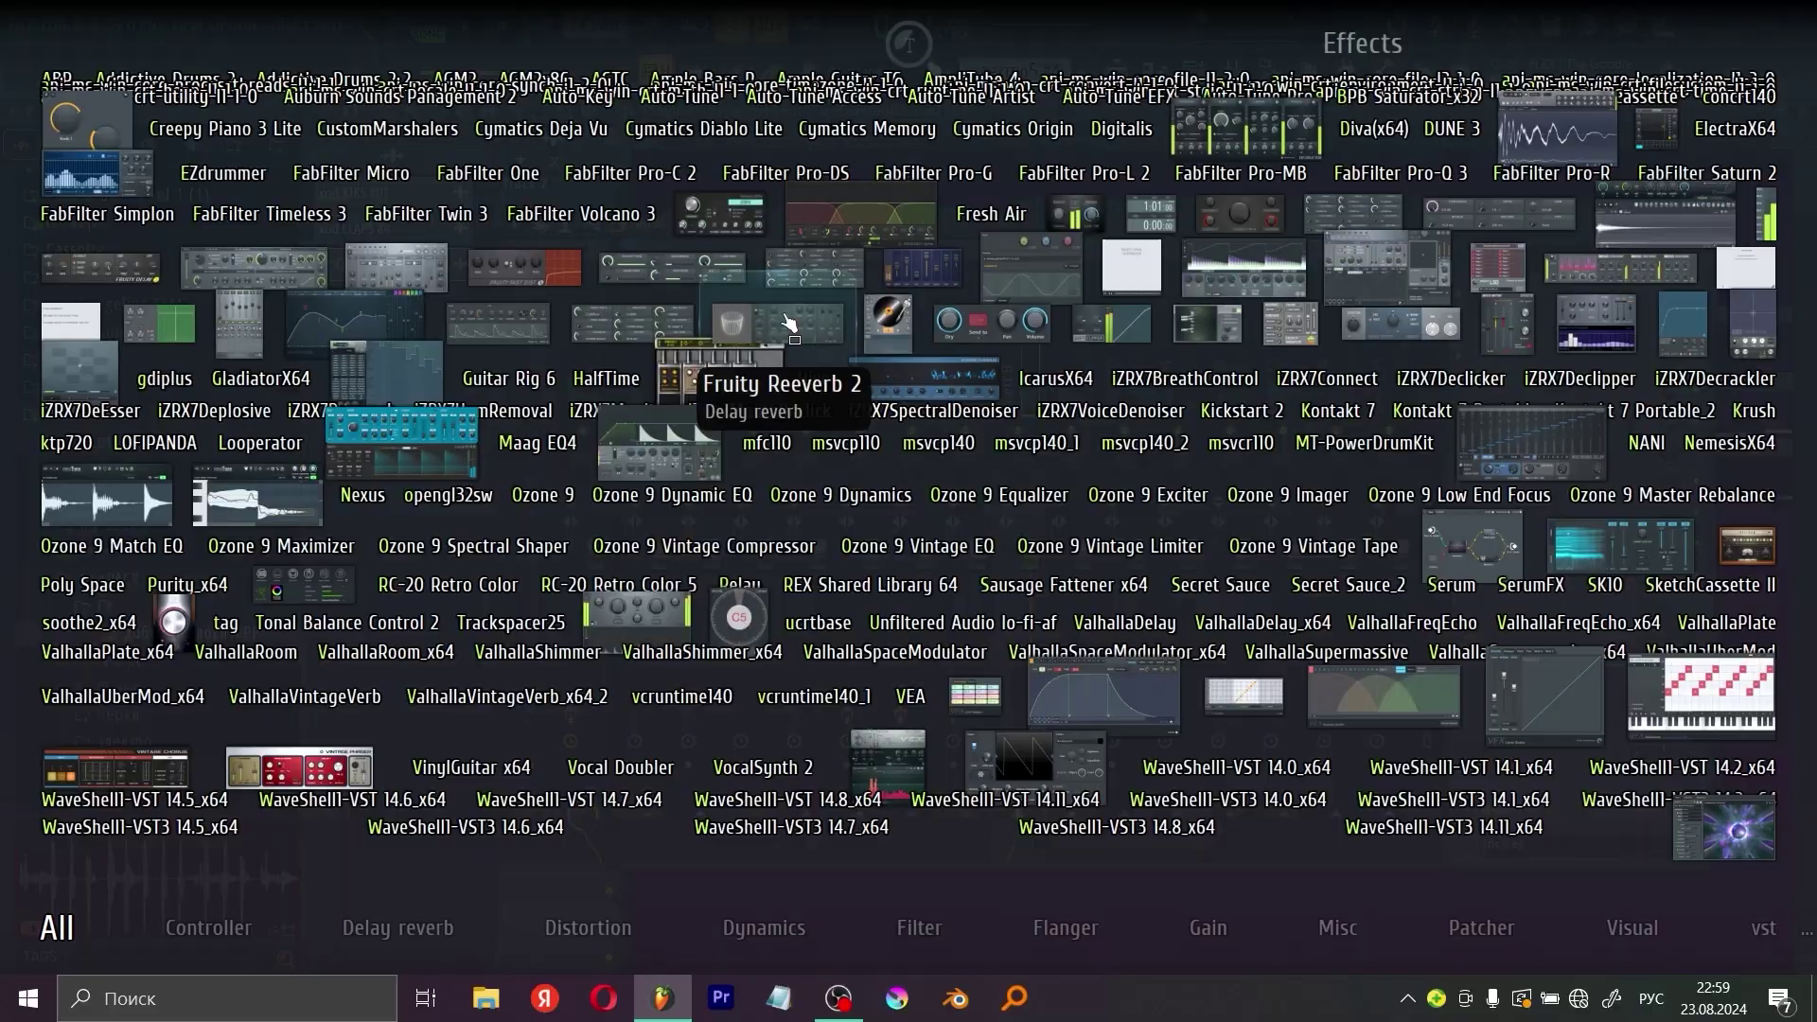
click(789, 325)
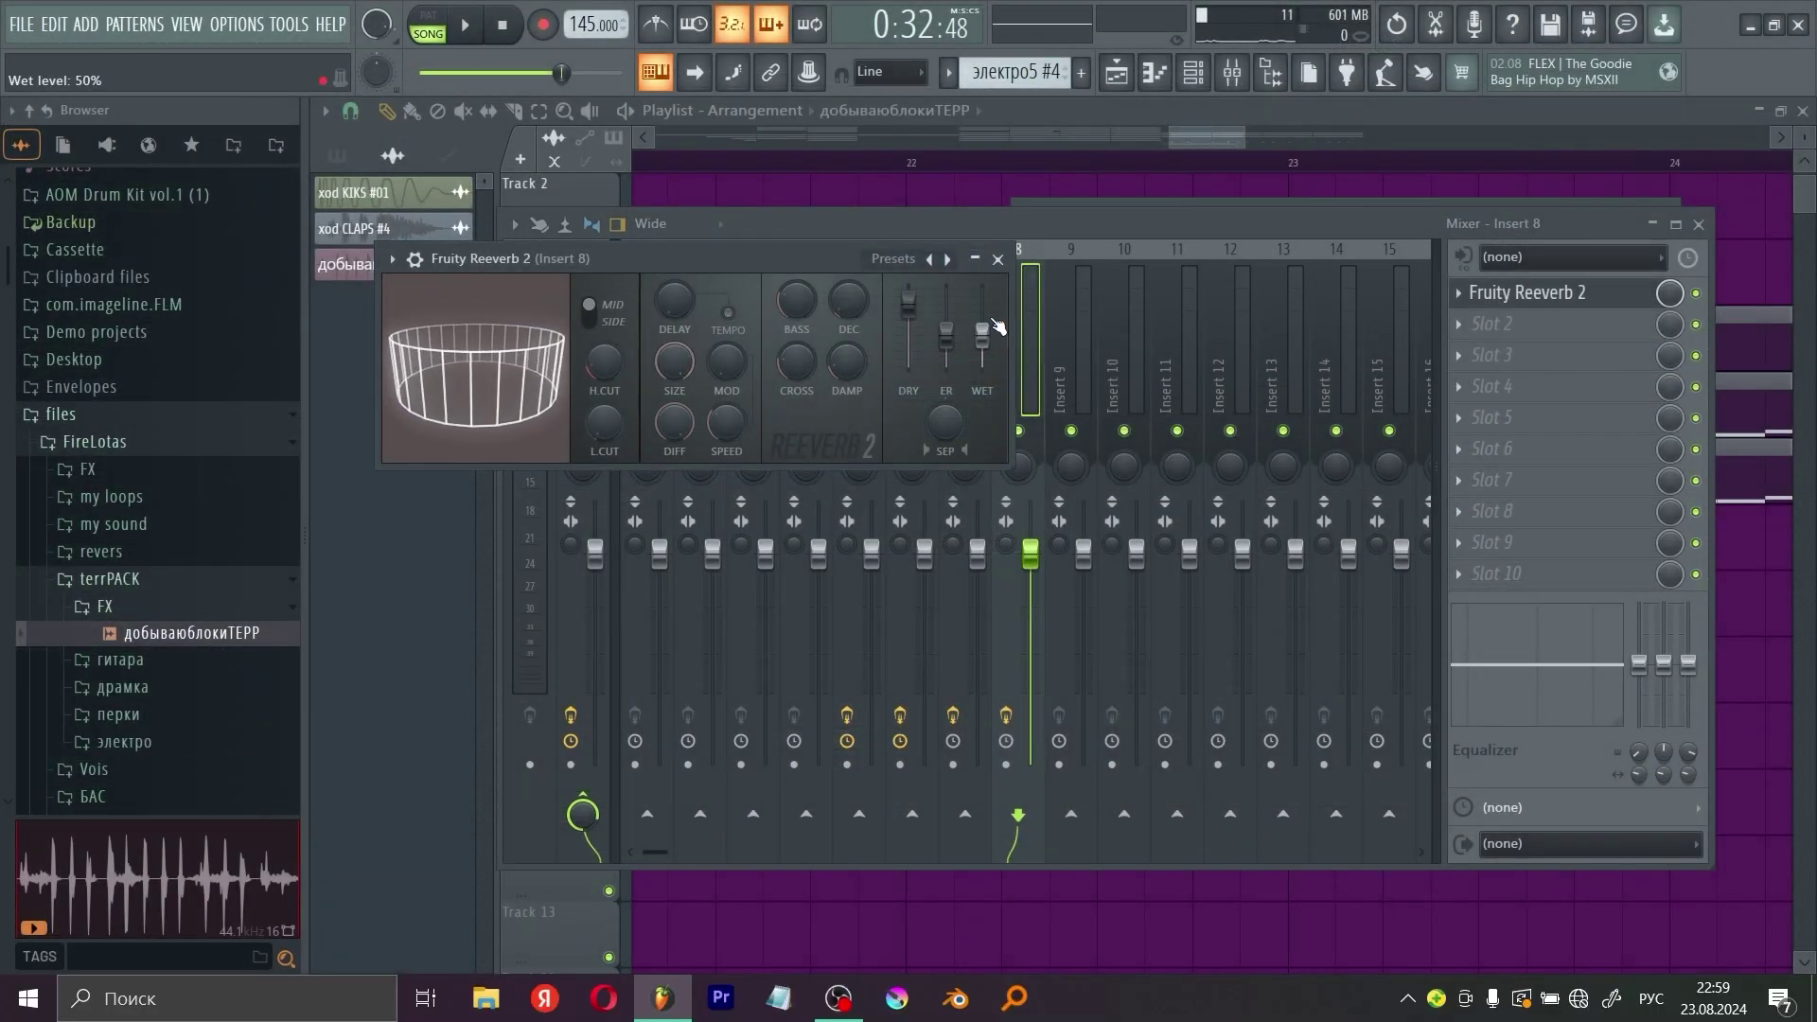
click(998, 258)
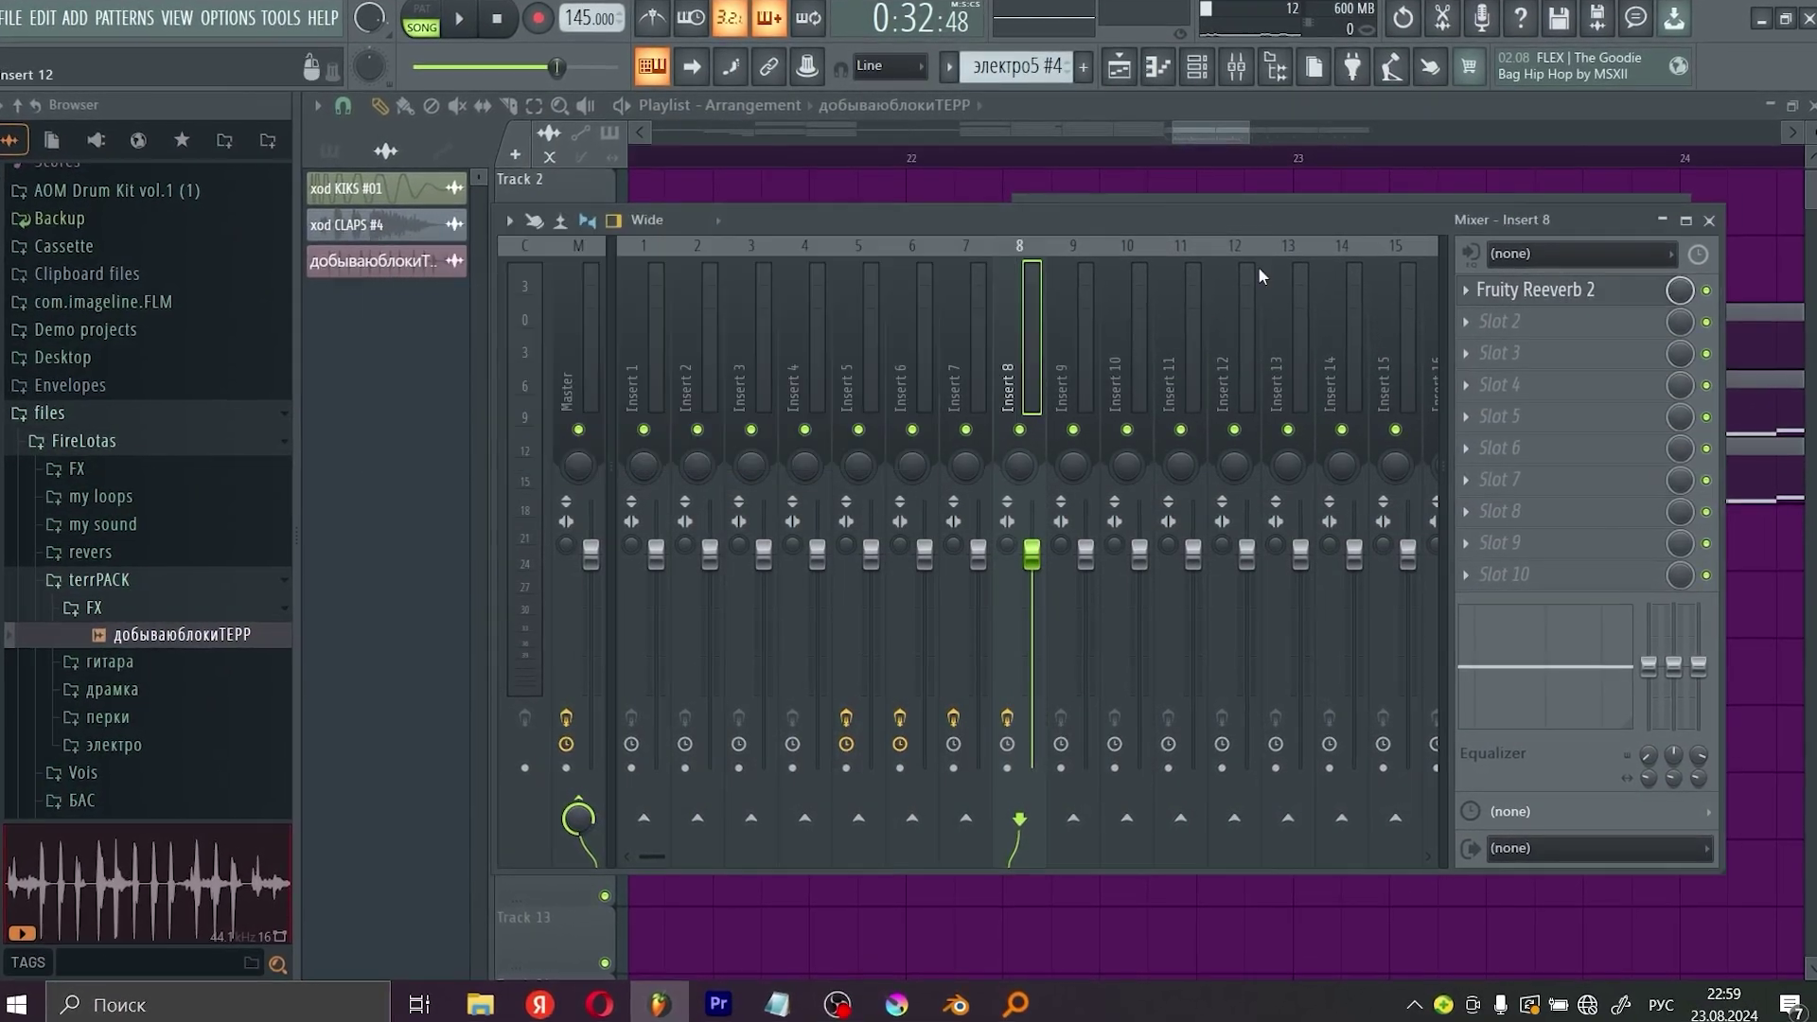
Step: Add Fruity parametric EQ 2 to slot 2 of Insert 8, cutting lows around 109 Hz, slightly boosting band 4 and lowering band 7
click(1509, 321)
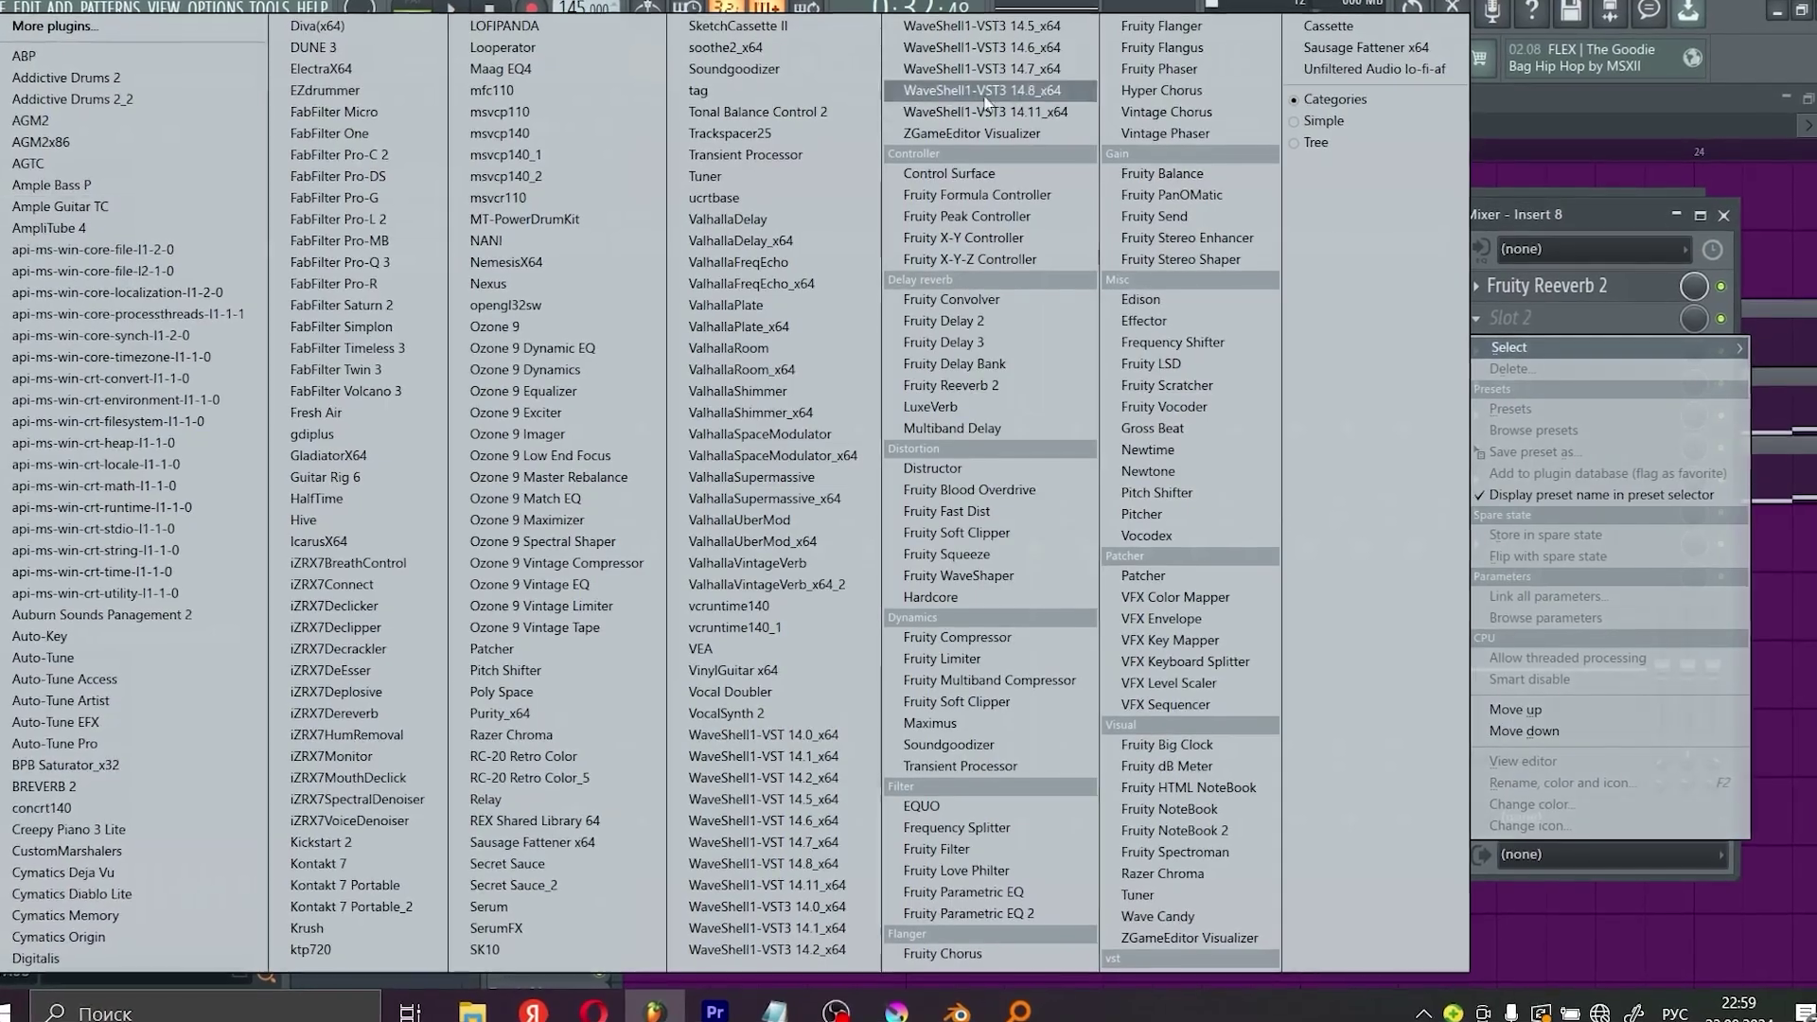
click(1630, 326)
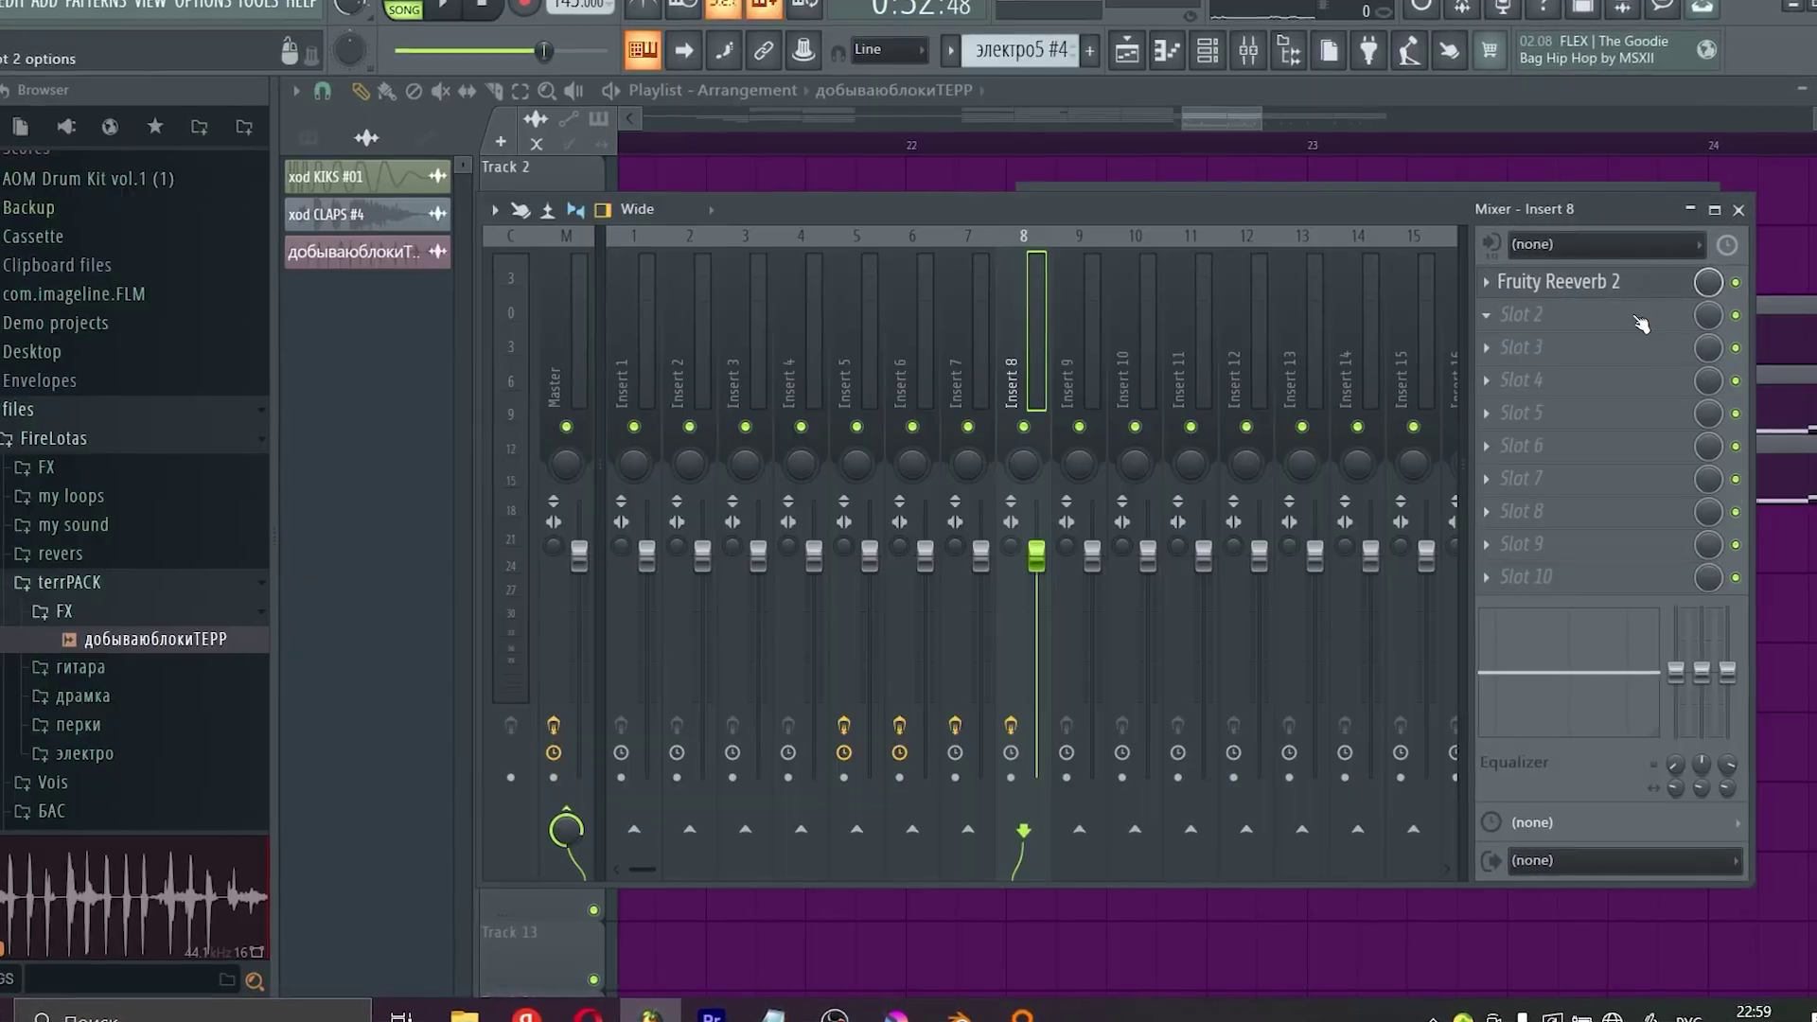
click(1641, 324)
click(141, 364)
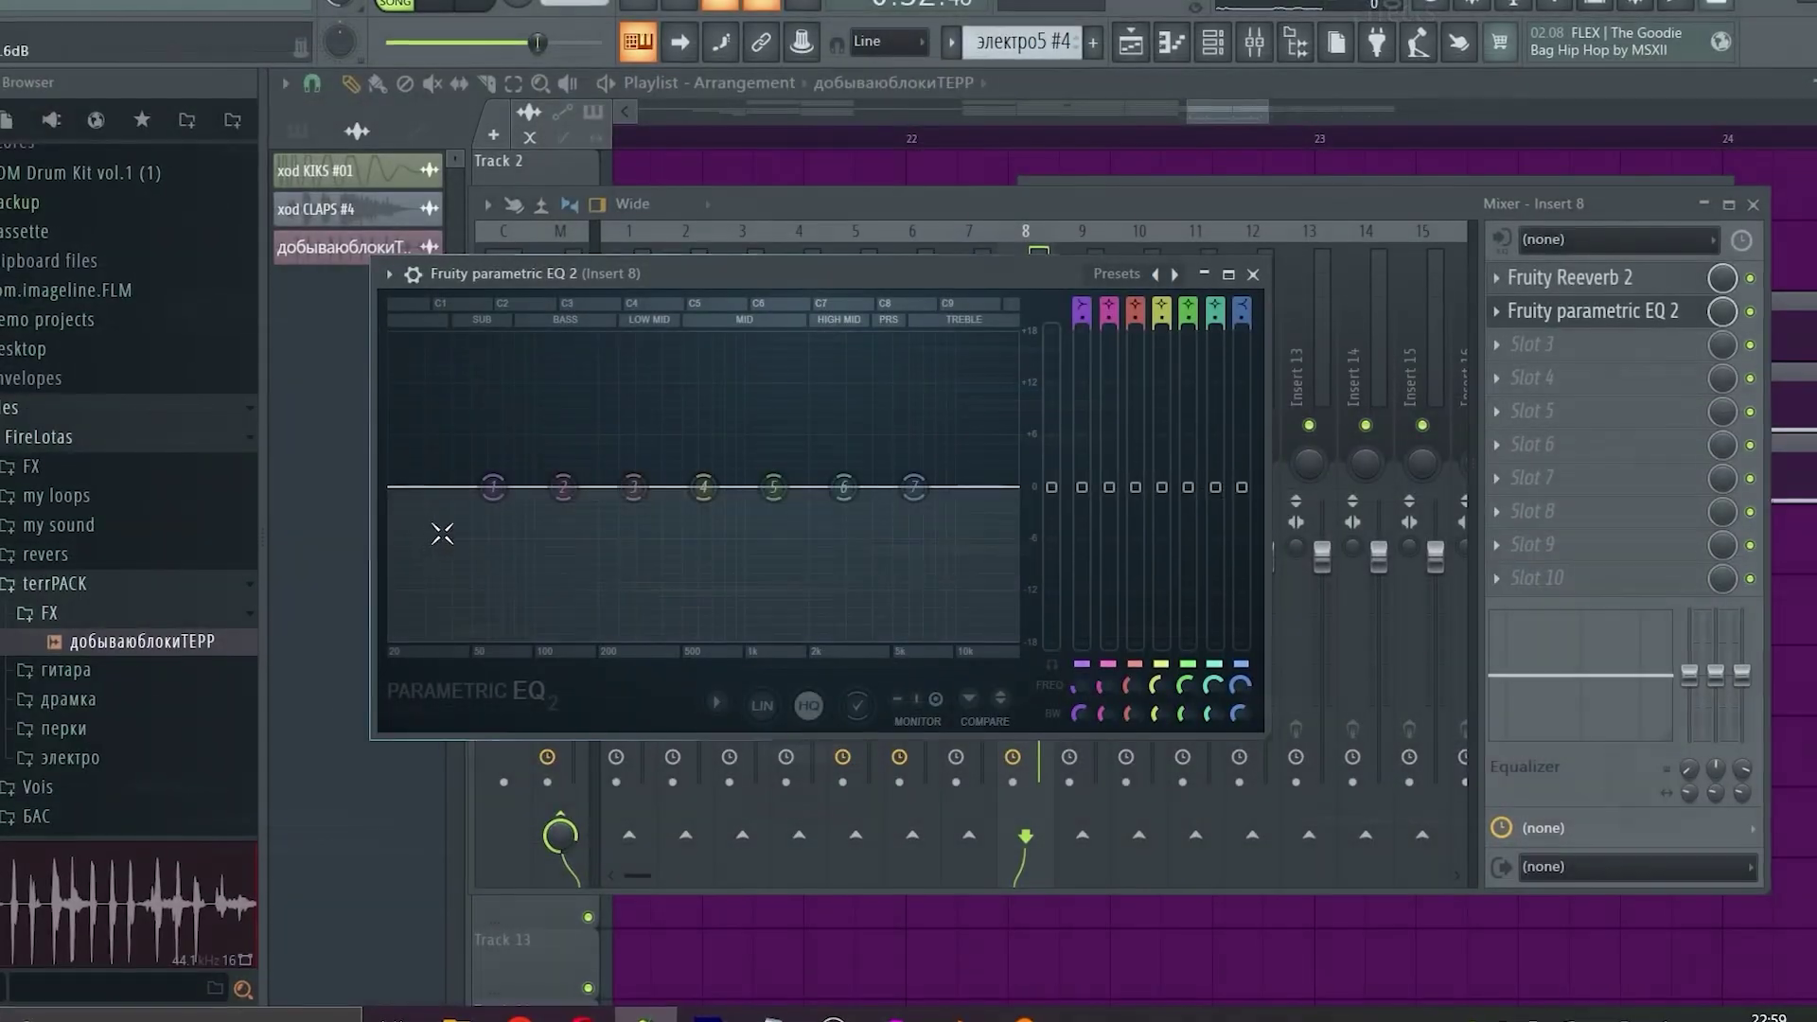
drag(493, 487, 536, 589)
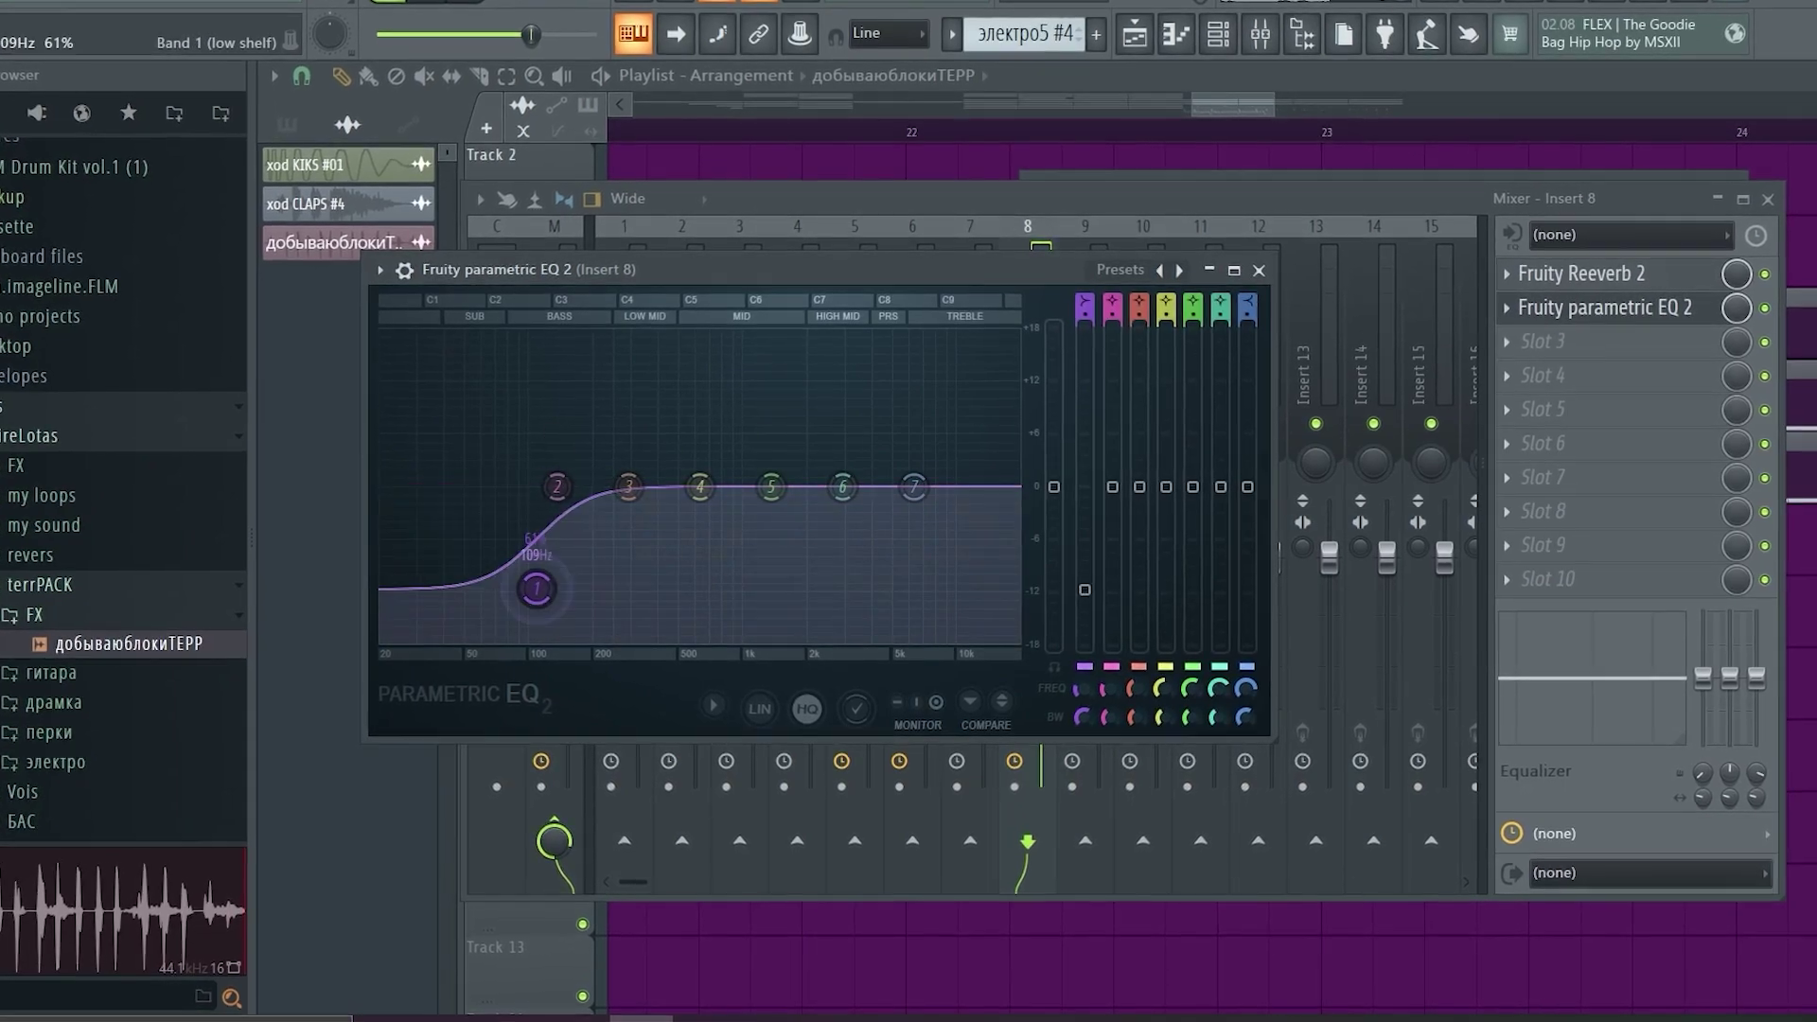
drag(700, 487, 697, 452)
drag(913, 486, 962, 520)
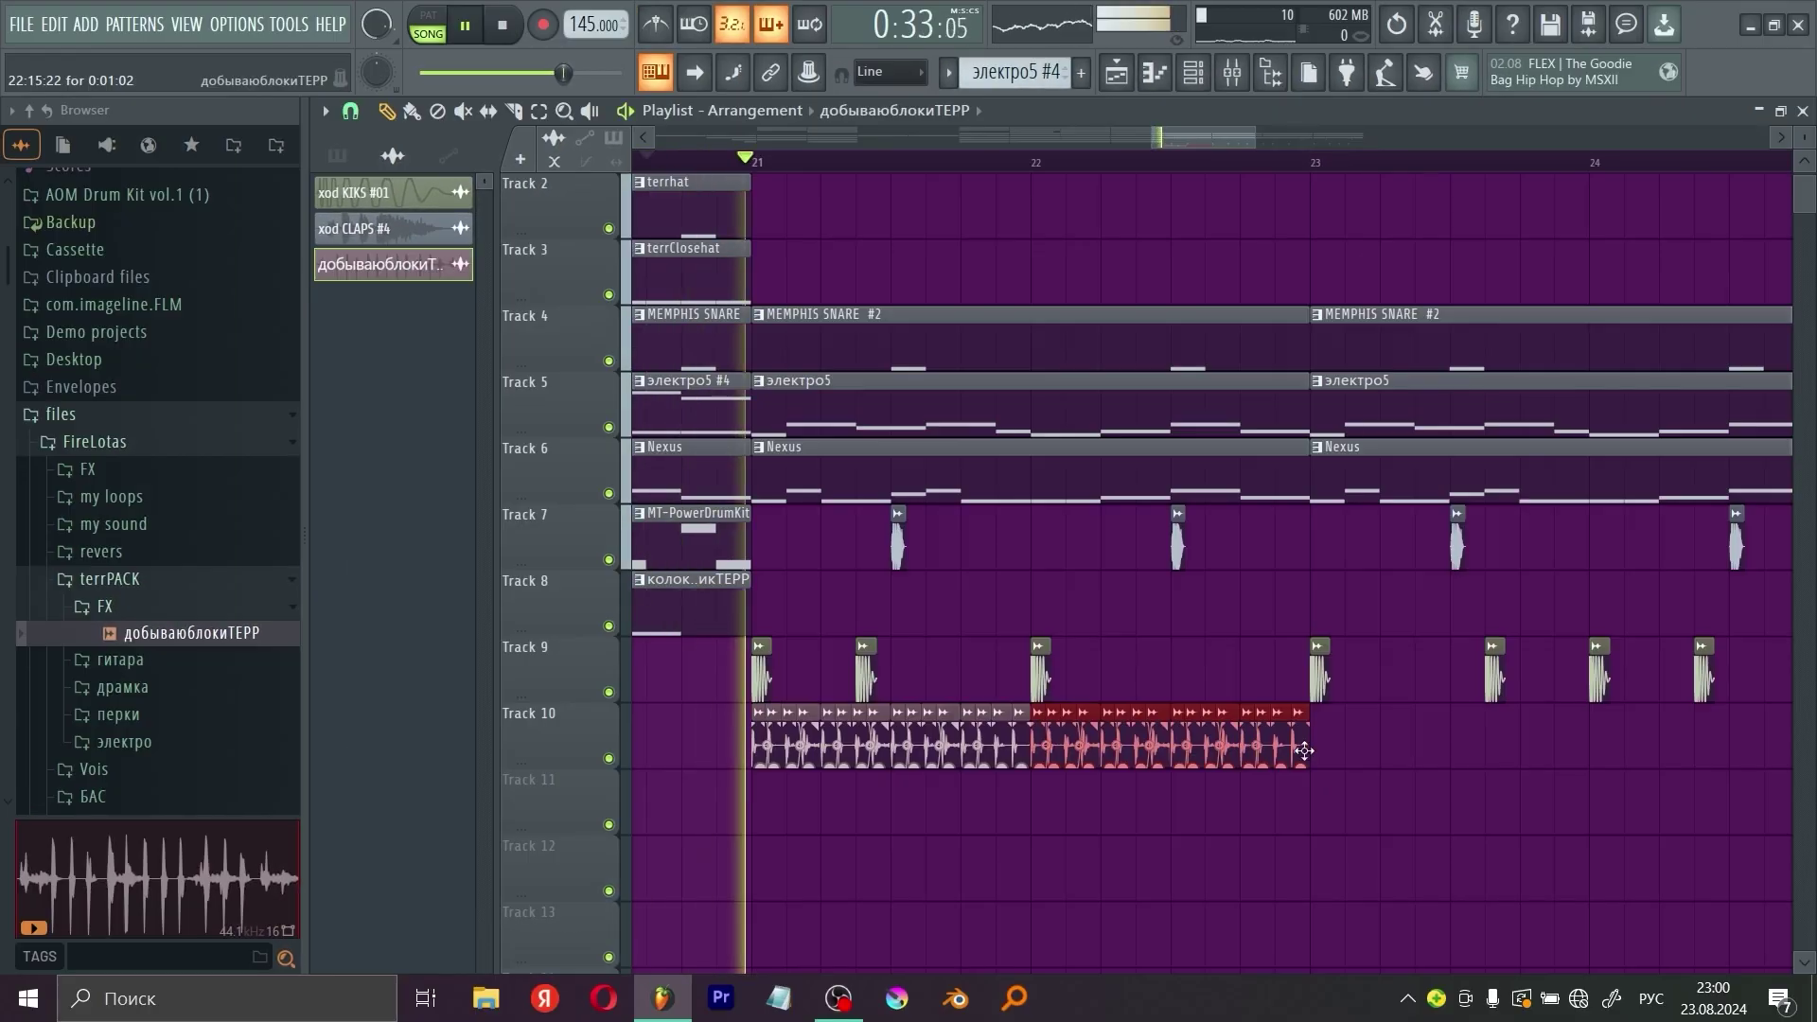
Step: Duplicate the selected bar of chopped добываюблокиТЕРР clips on Track 10 to bar 23
key(ctrl+b)
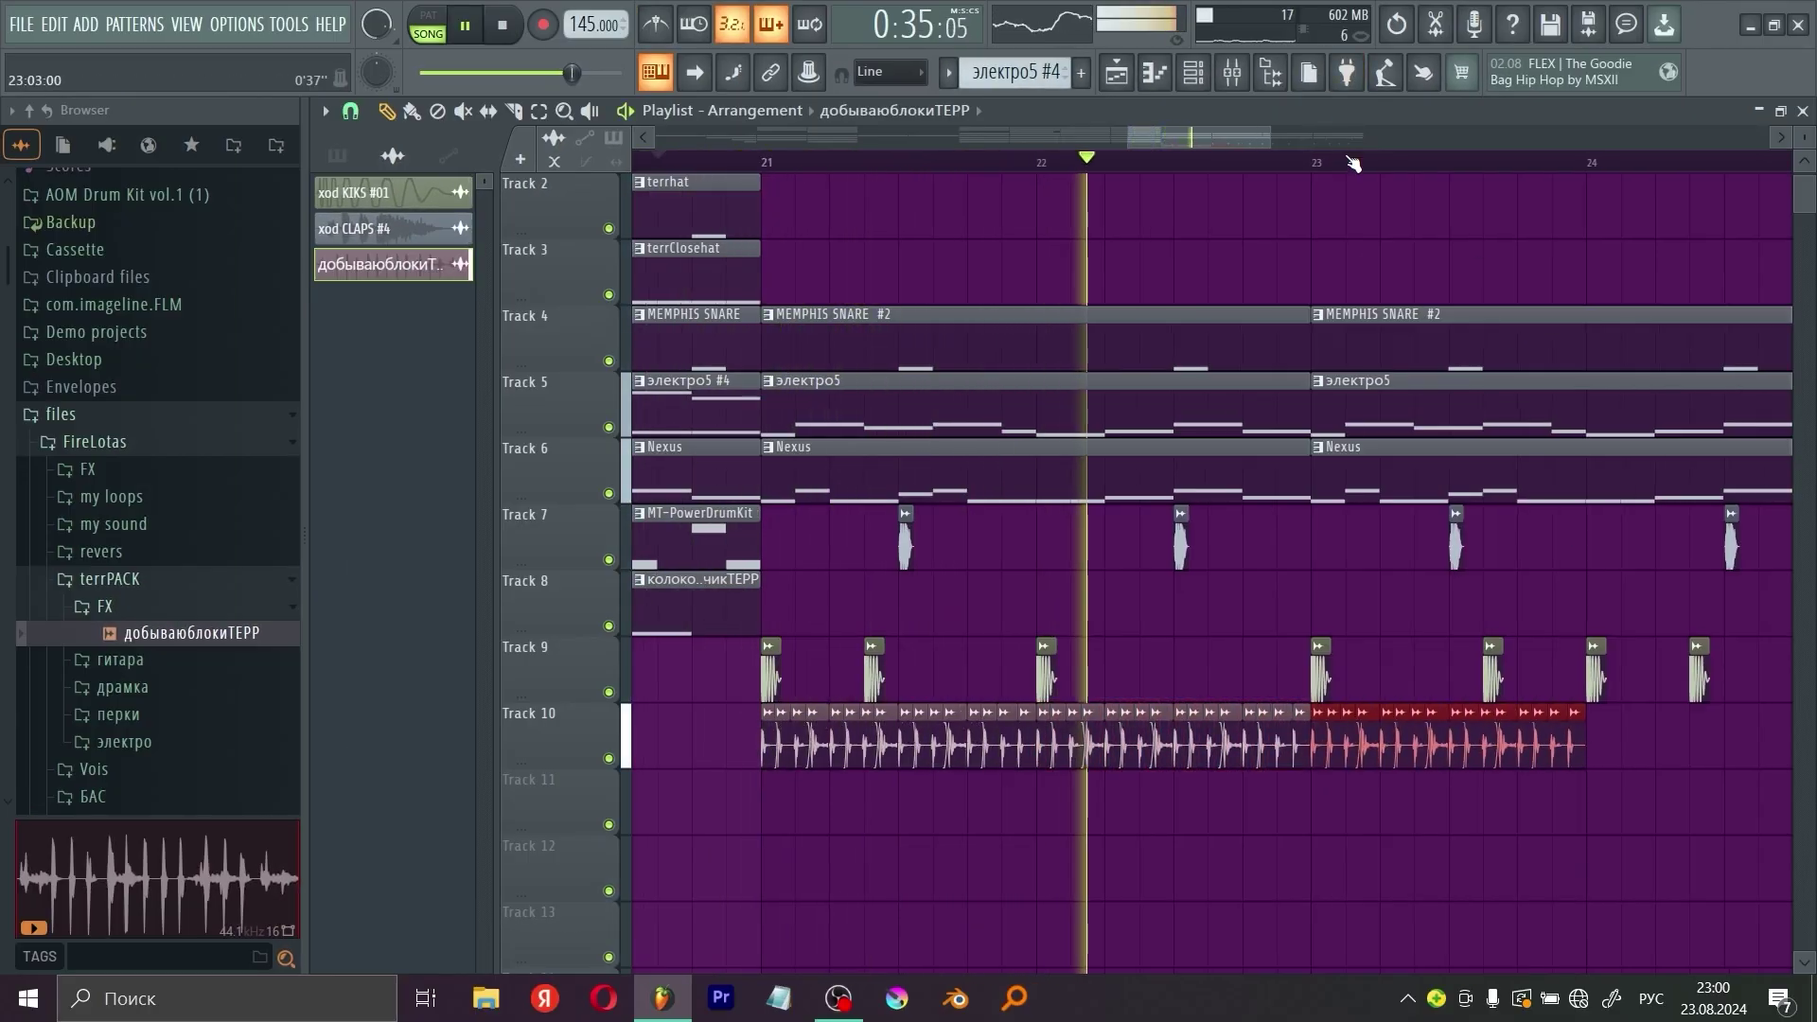
scroll(1353, 163, down, 2)
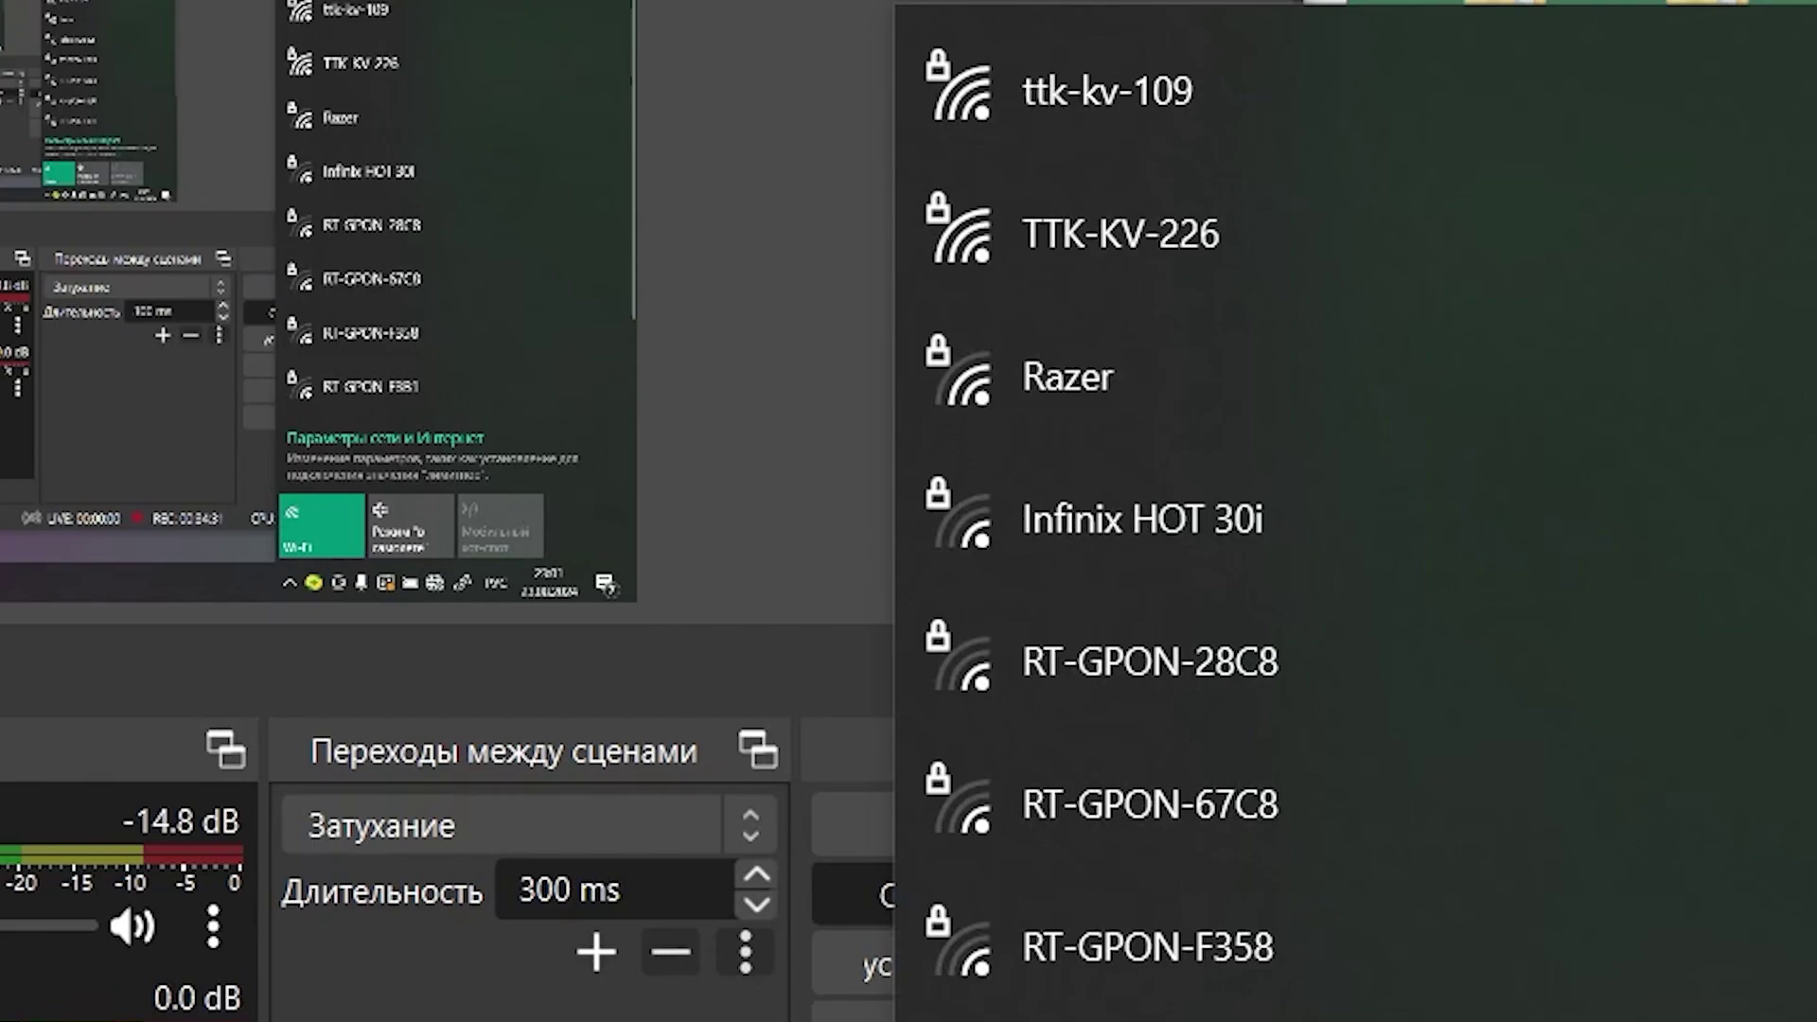
Step: Switch to Chrome and enter a web search beginning with "скачать босс п"
click(1438, 937)
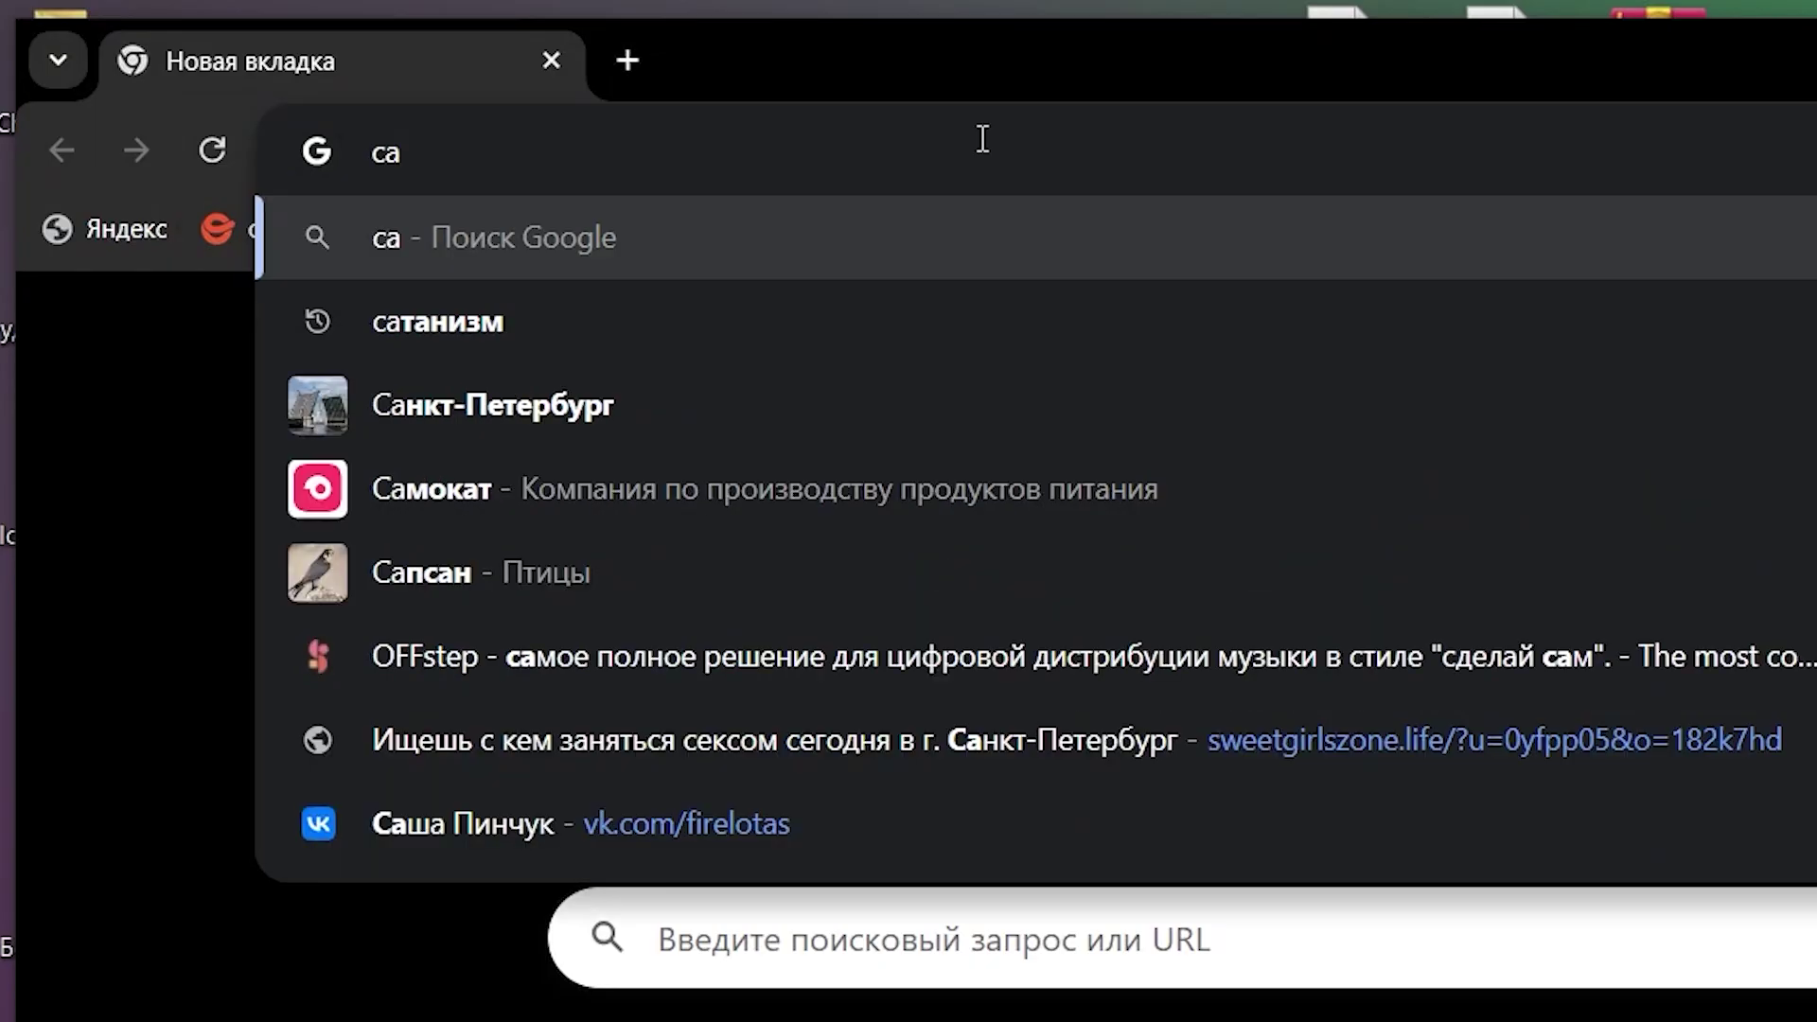
key(BackSpace)
text(качать б)
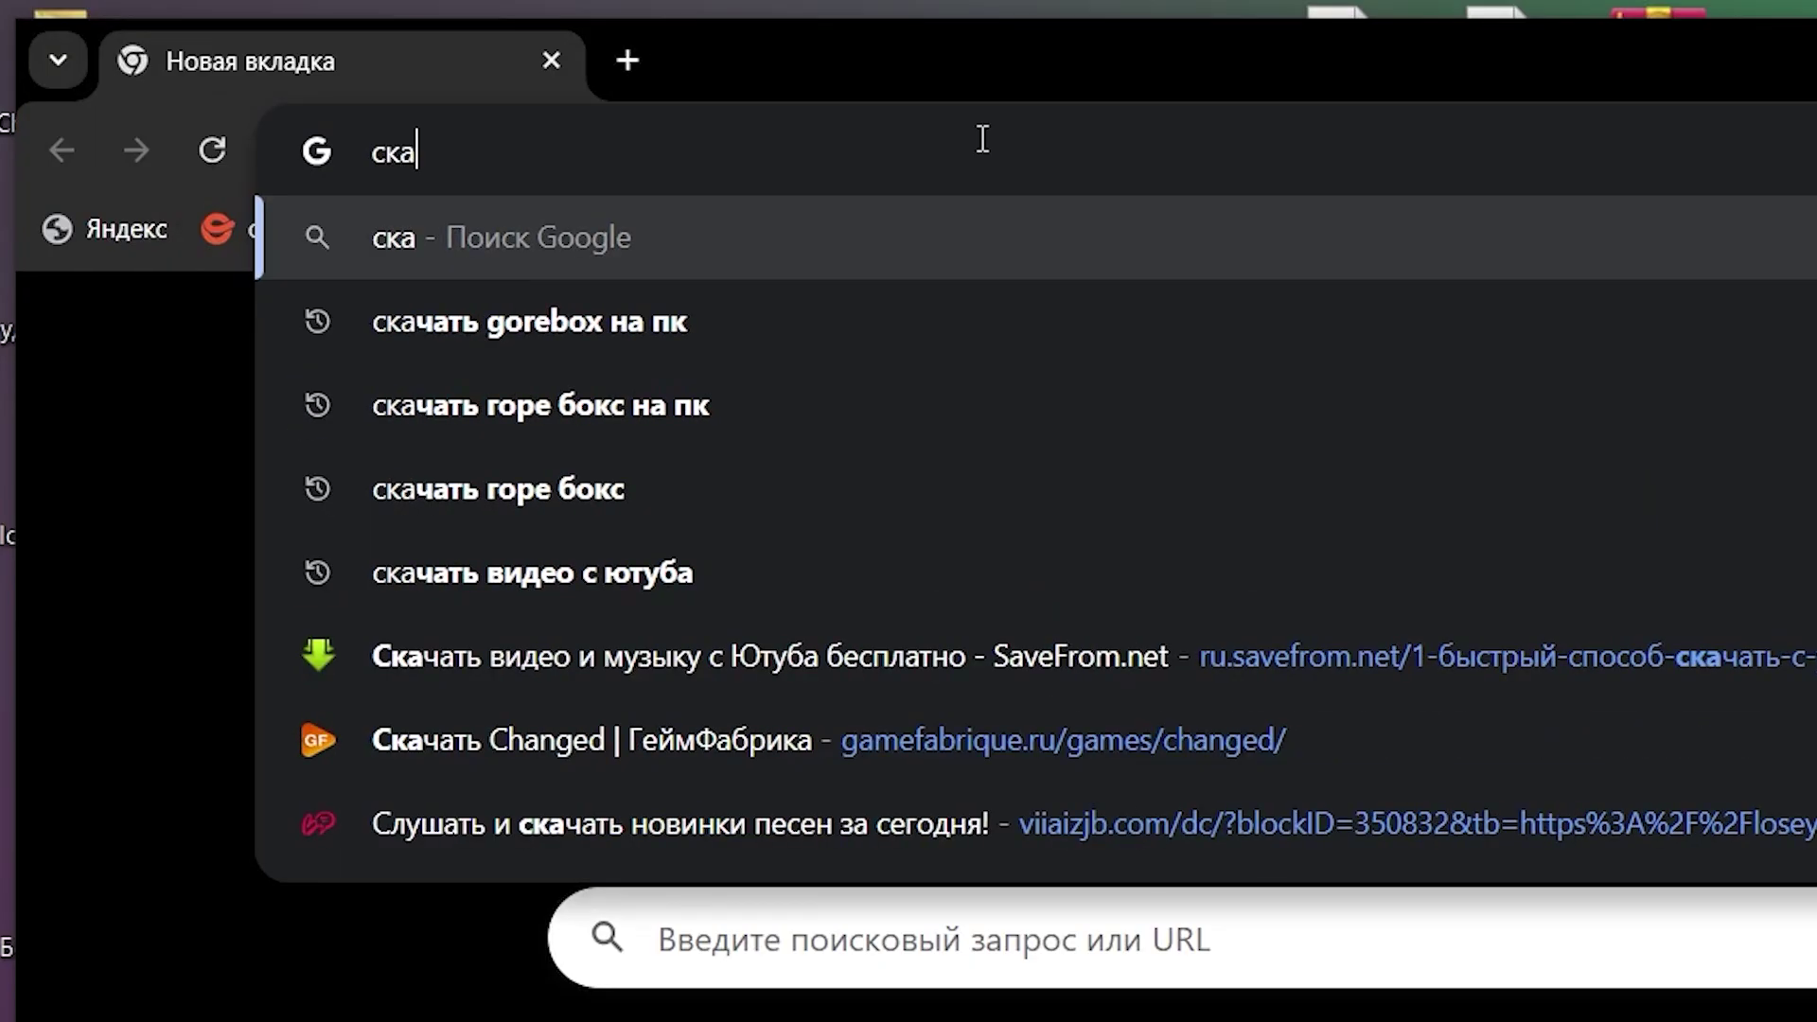
text(осс п)
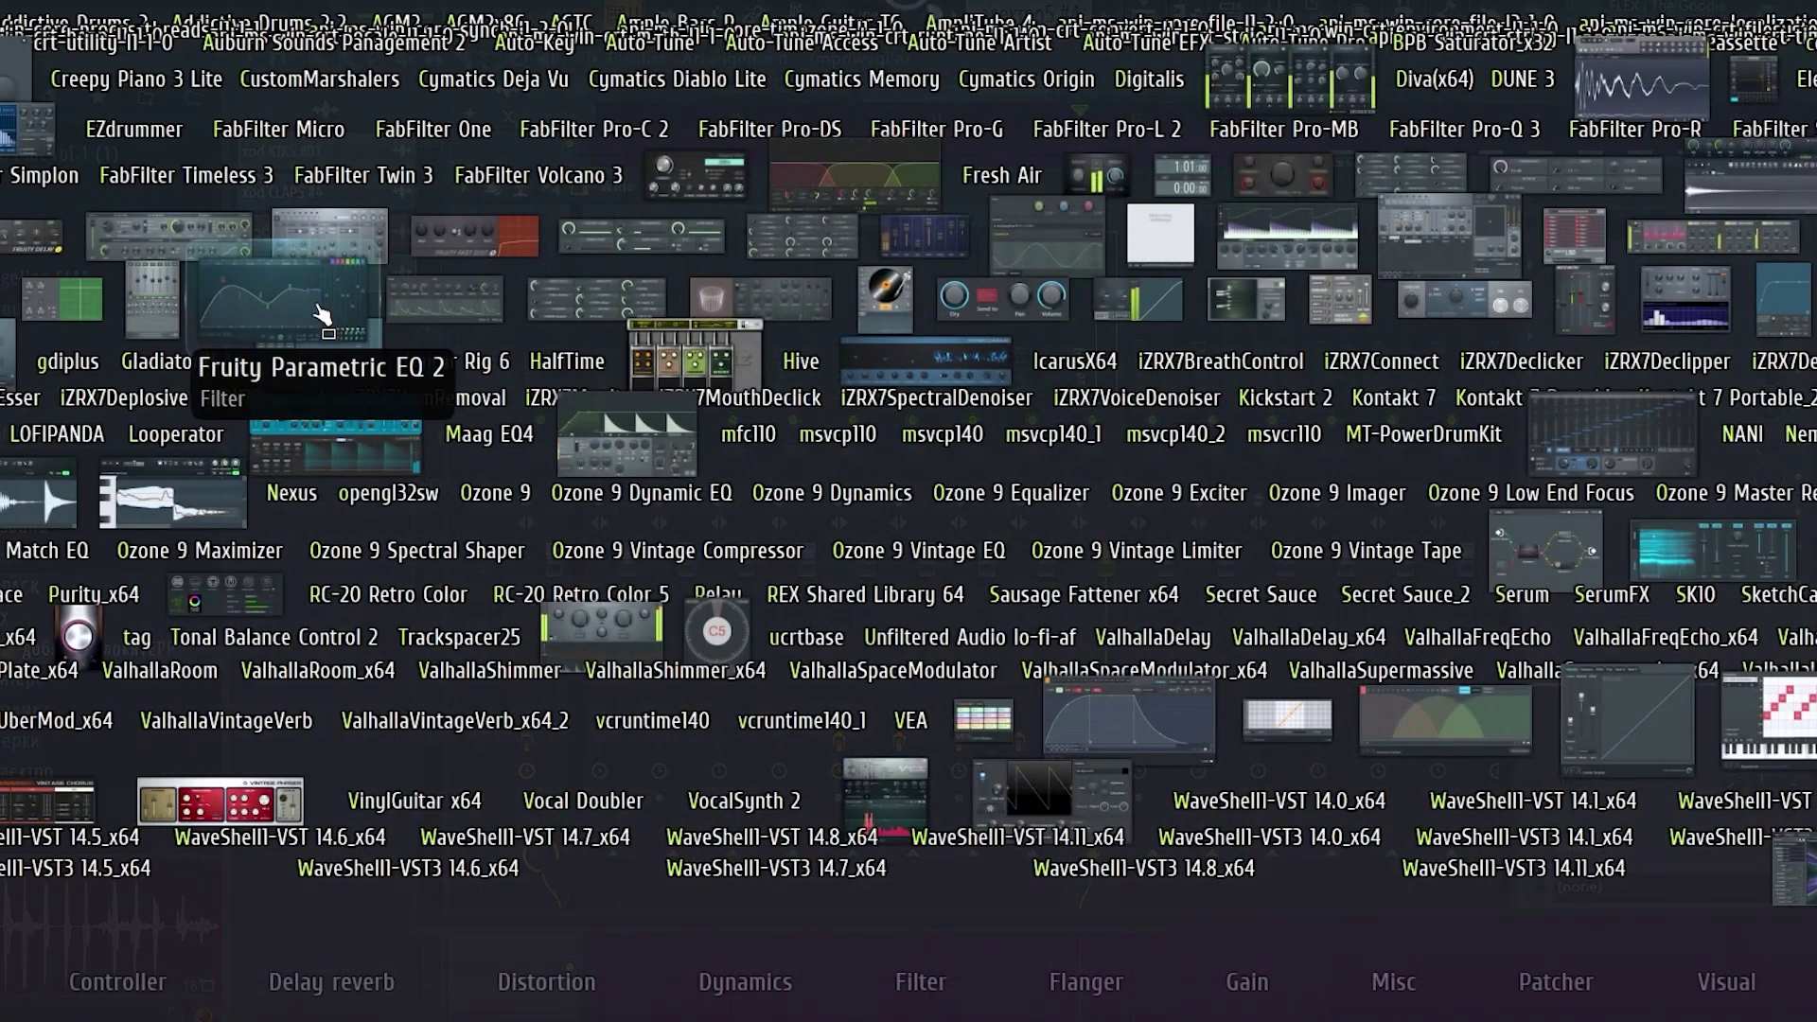
Step: Add Fruity parametric EQ 2 and Fruity Reeverb 2 to mixer Insert 9, which carries the tmpdwvqilax sample, and adjust the equalizer bands
click(432, 413)
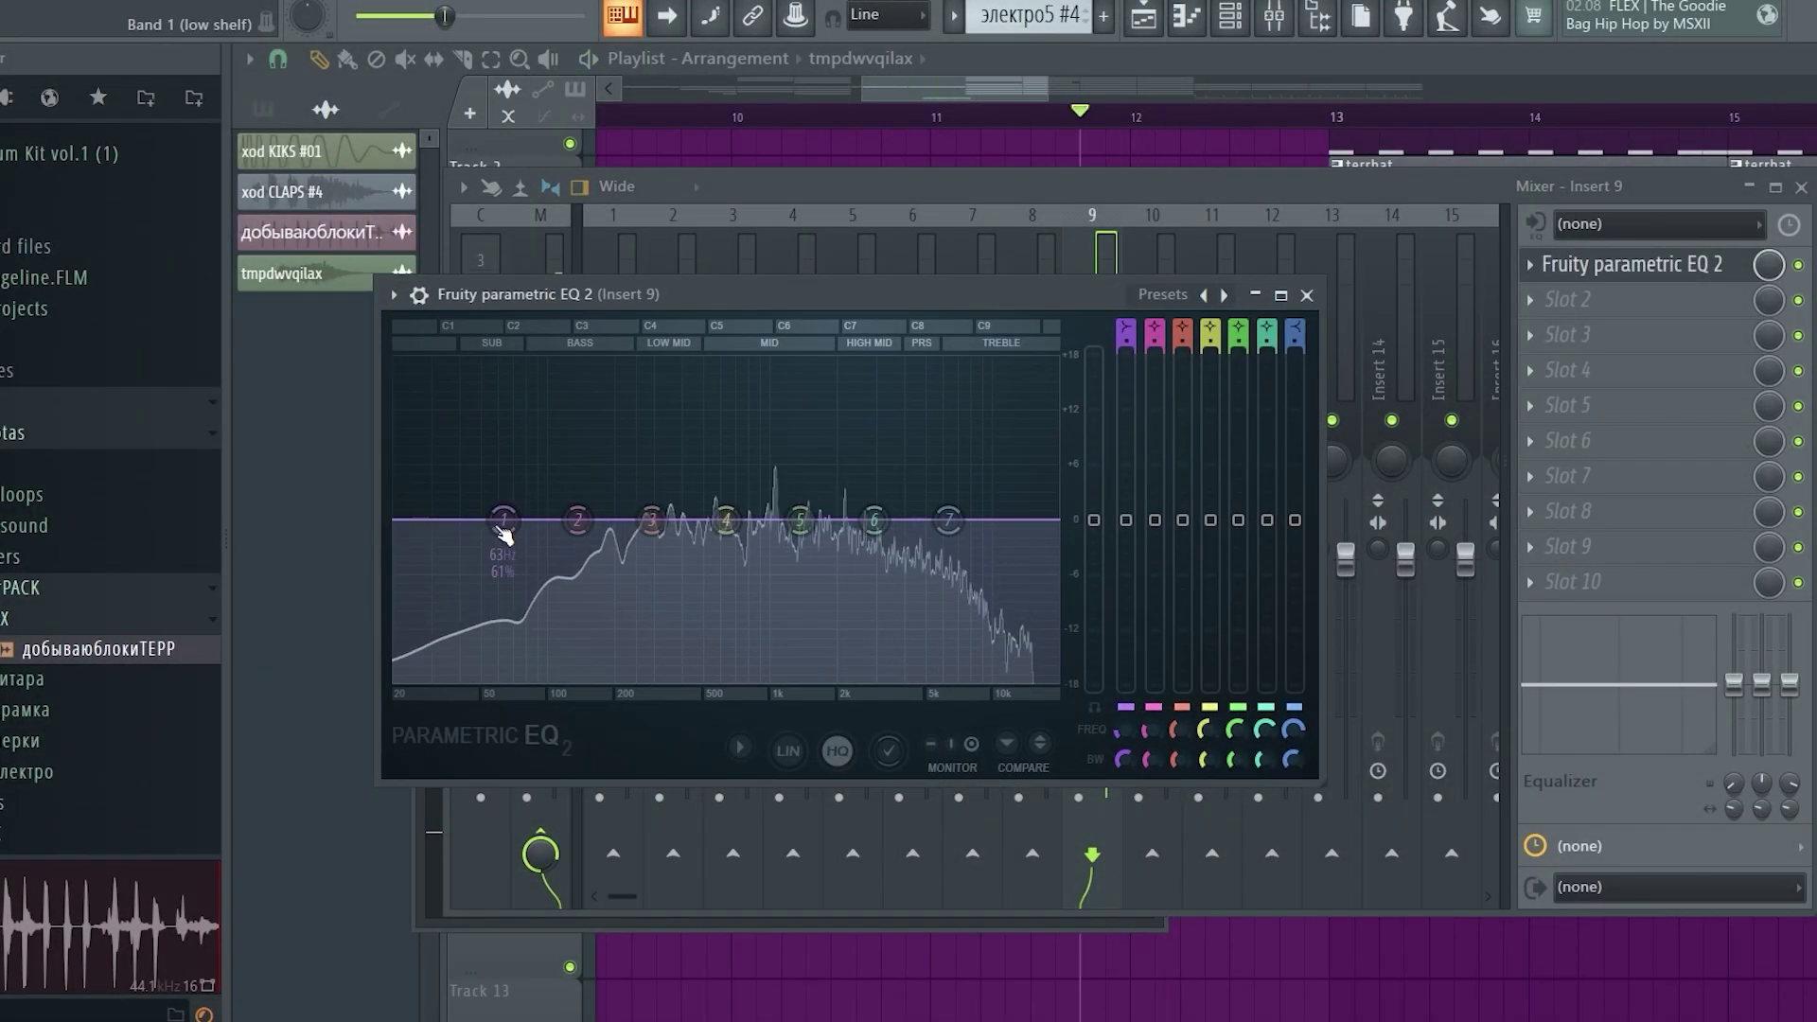
drag(745, 524, 580, 520)
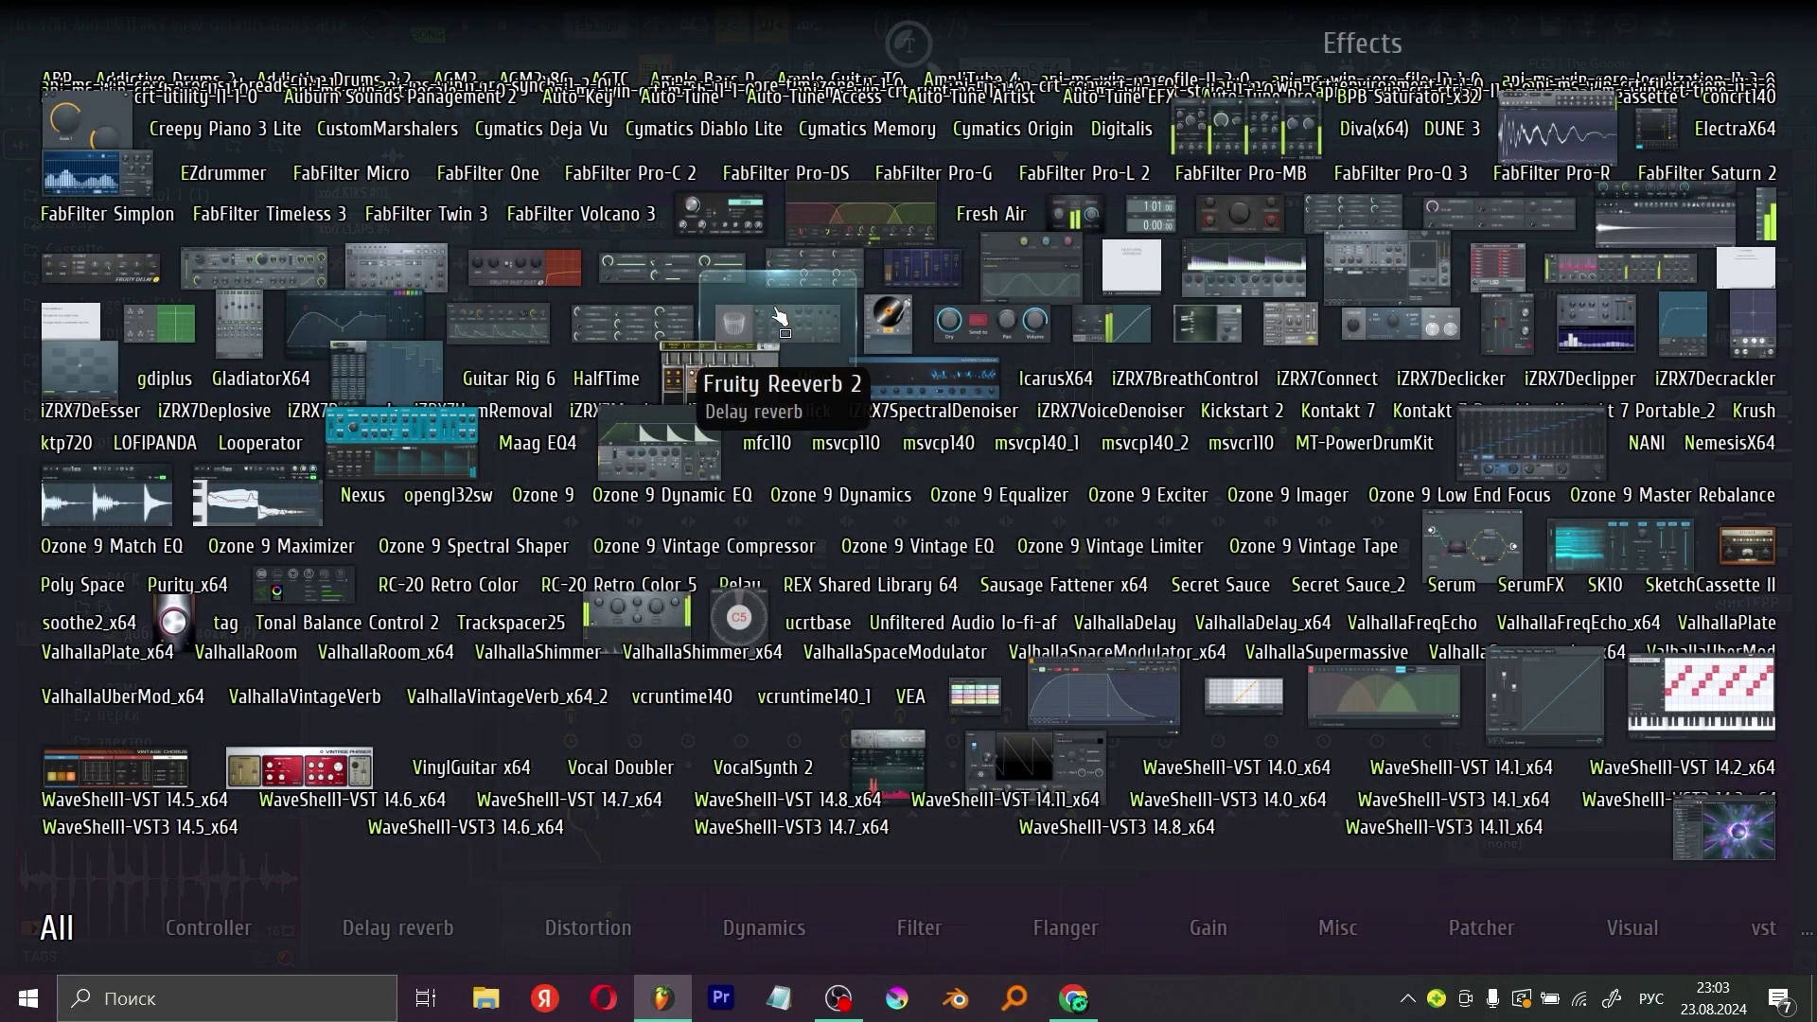
click(779, 317)
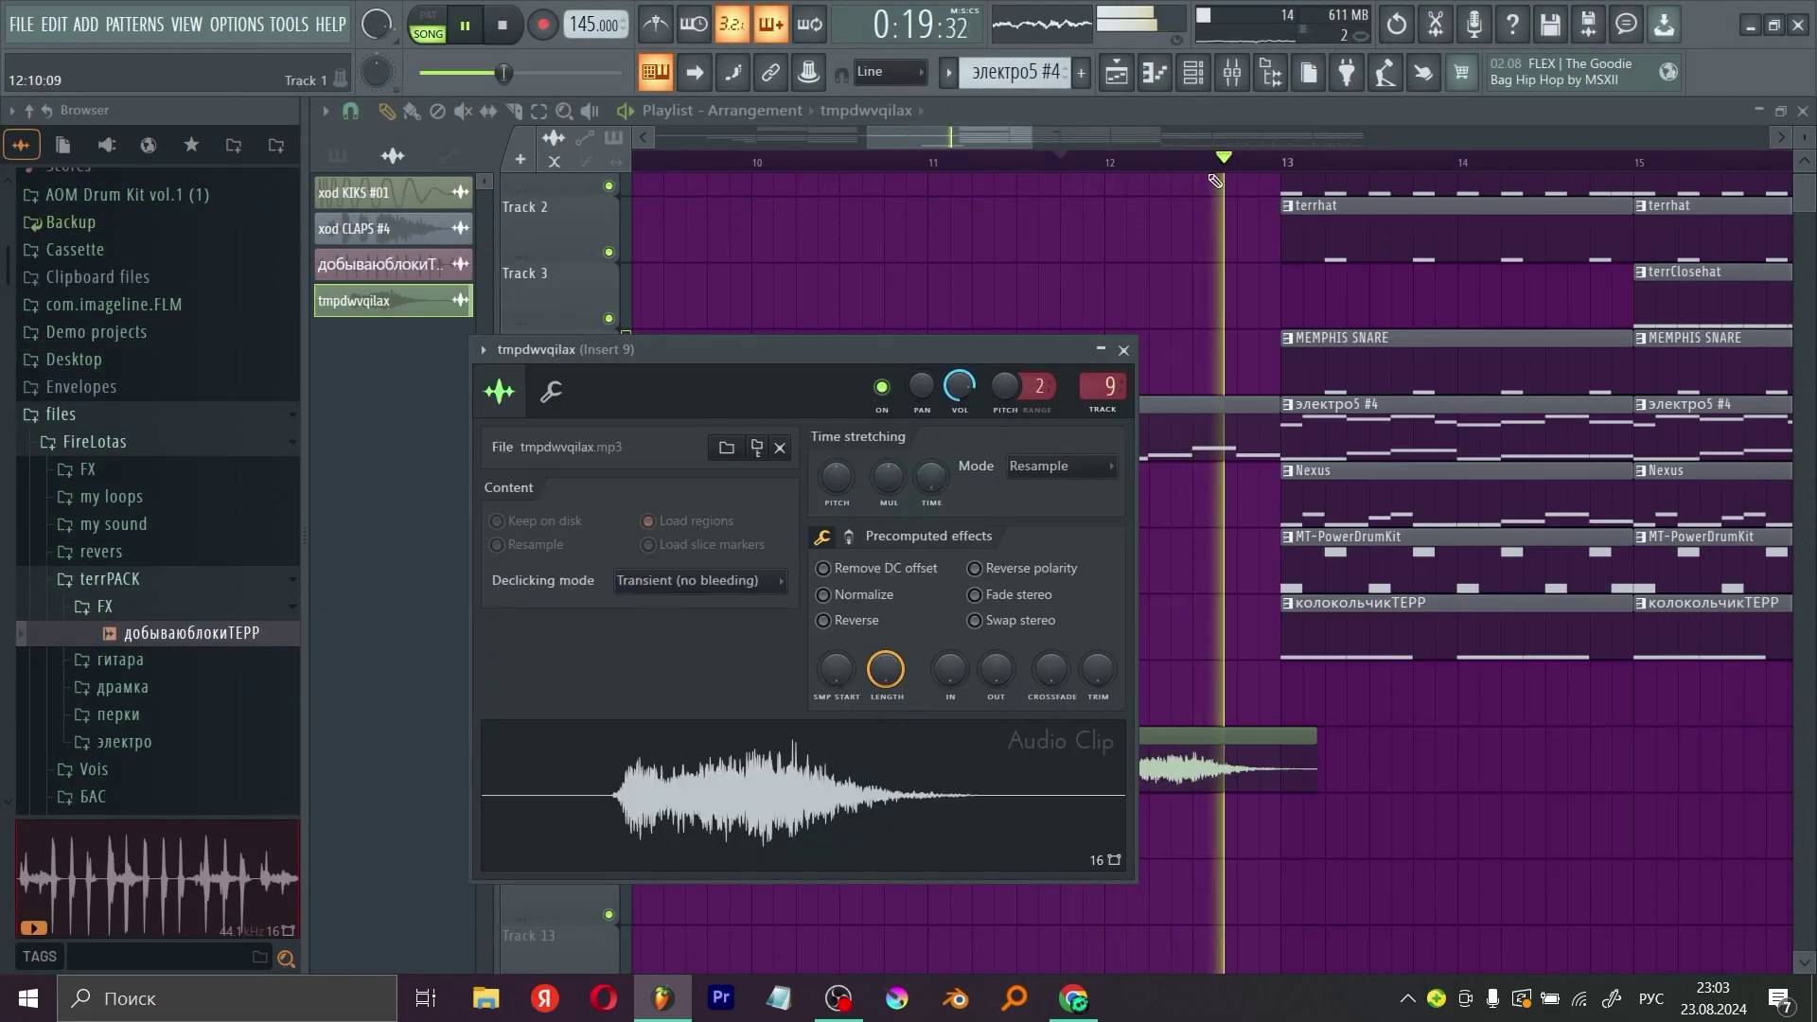
click(1123, 349)
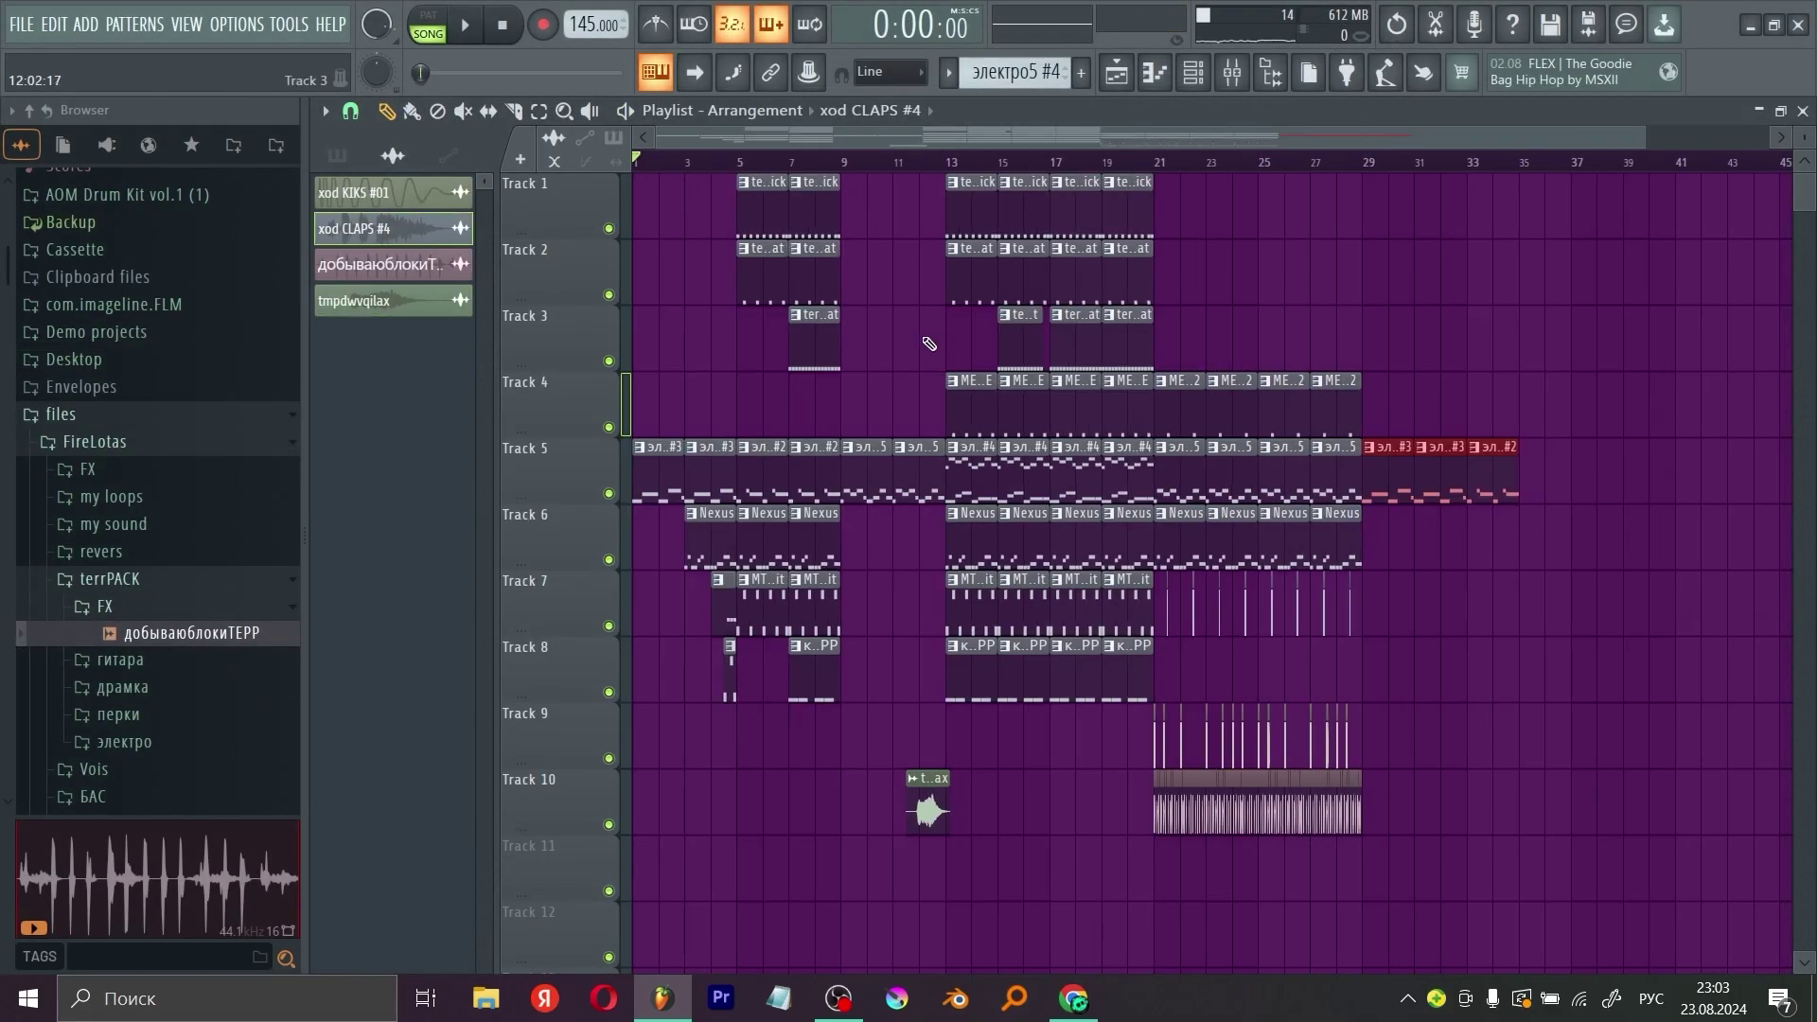
Step: Try Soundgoodizer in slot 1 of the Master track during playback, and remove it again
scroll(929, 344, down, 3)
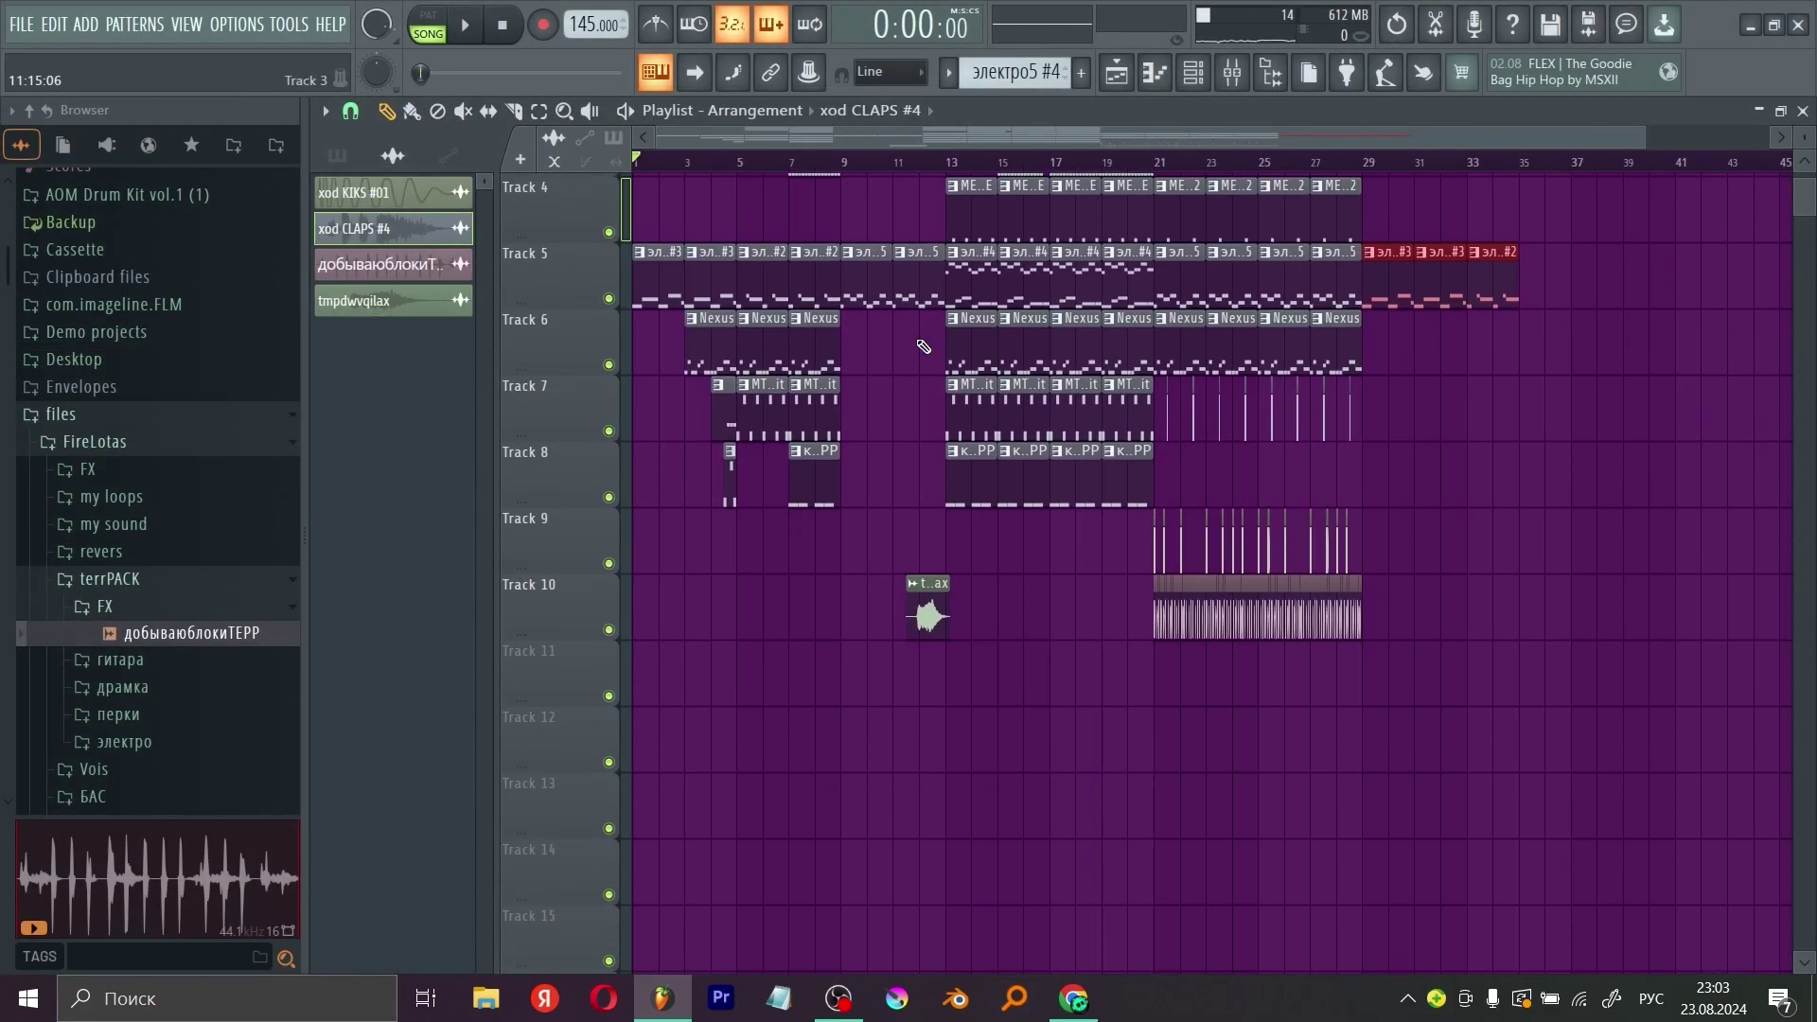
scroll(926, 344, up, 3)
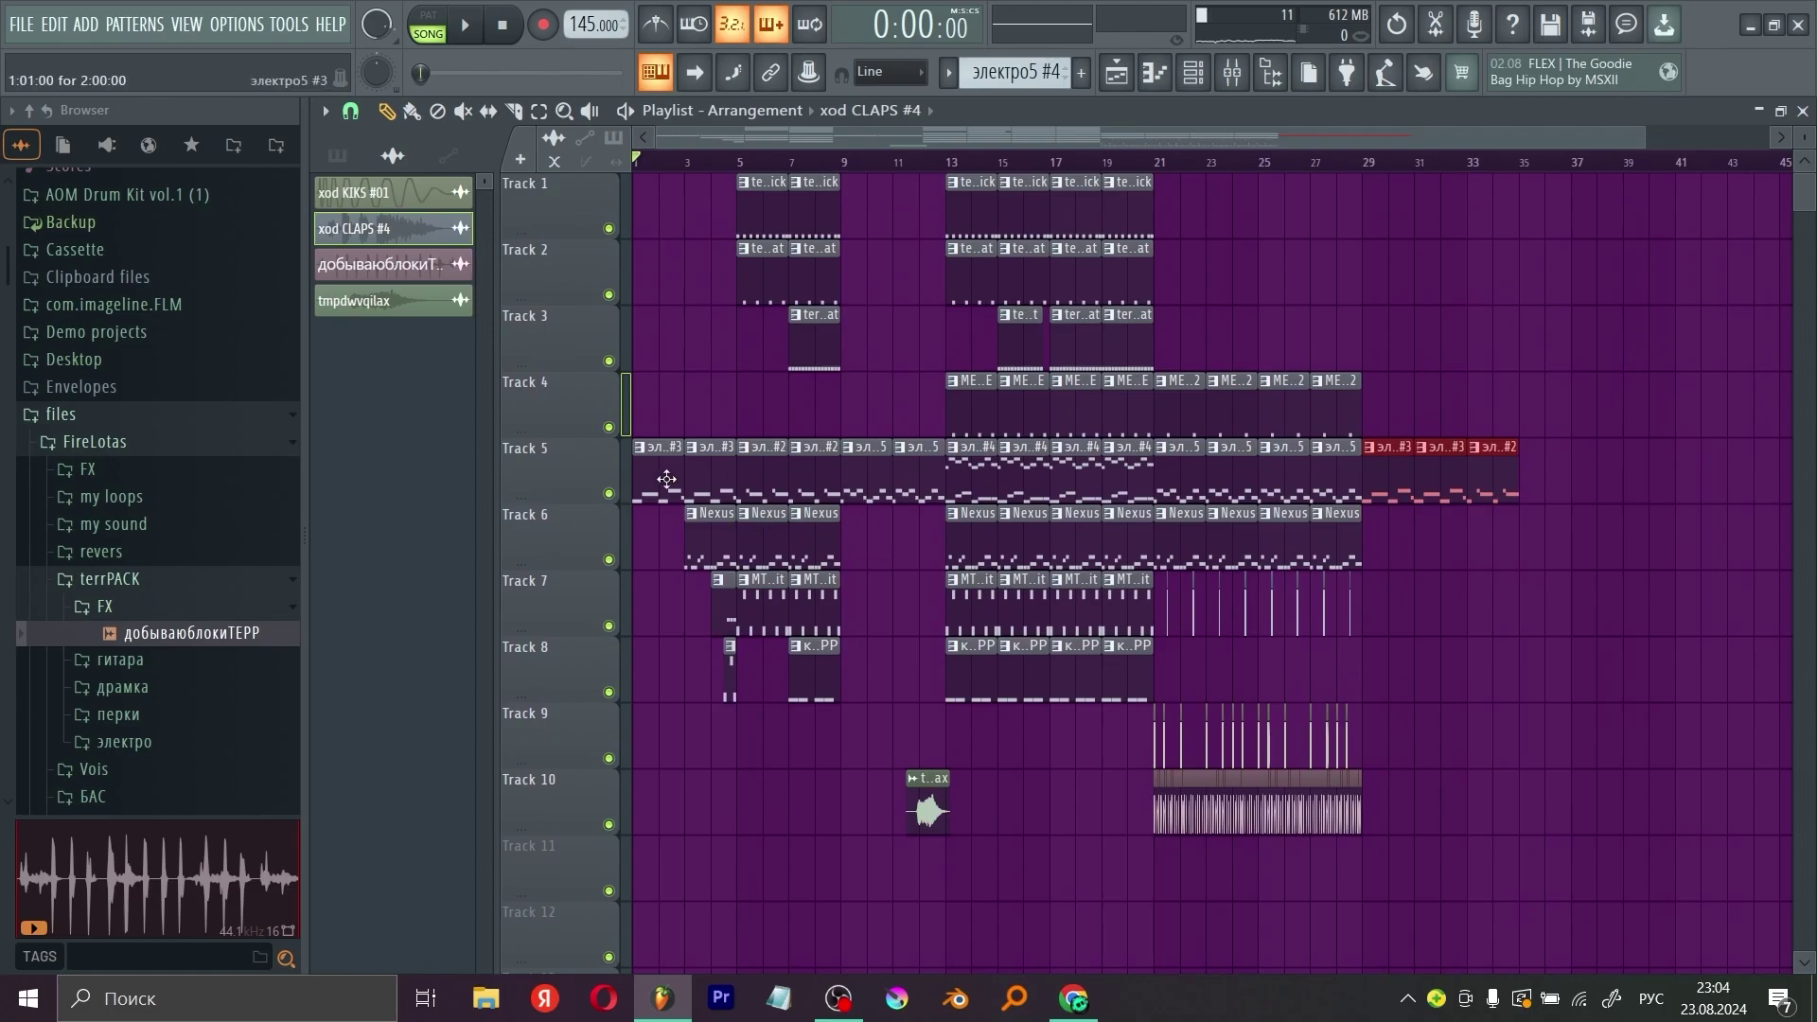
click(1235, 72)
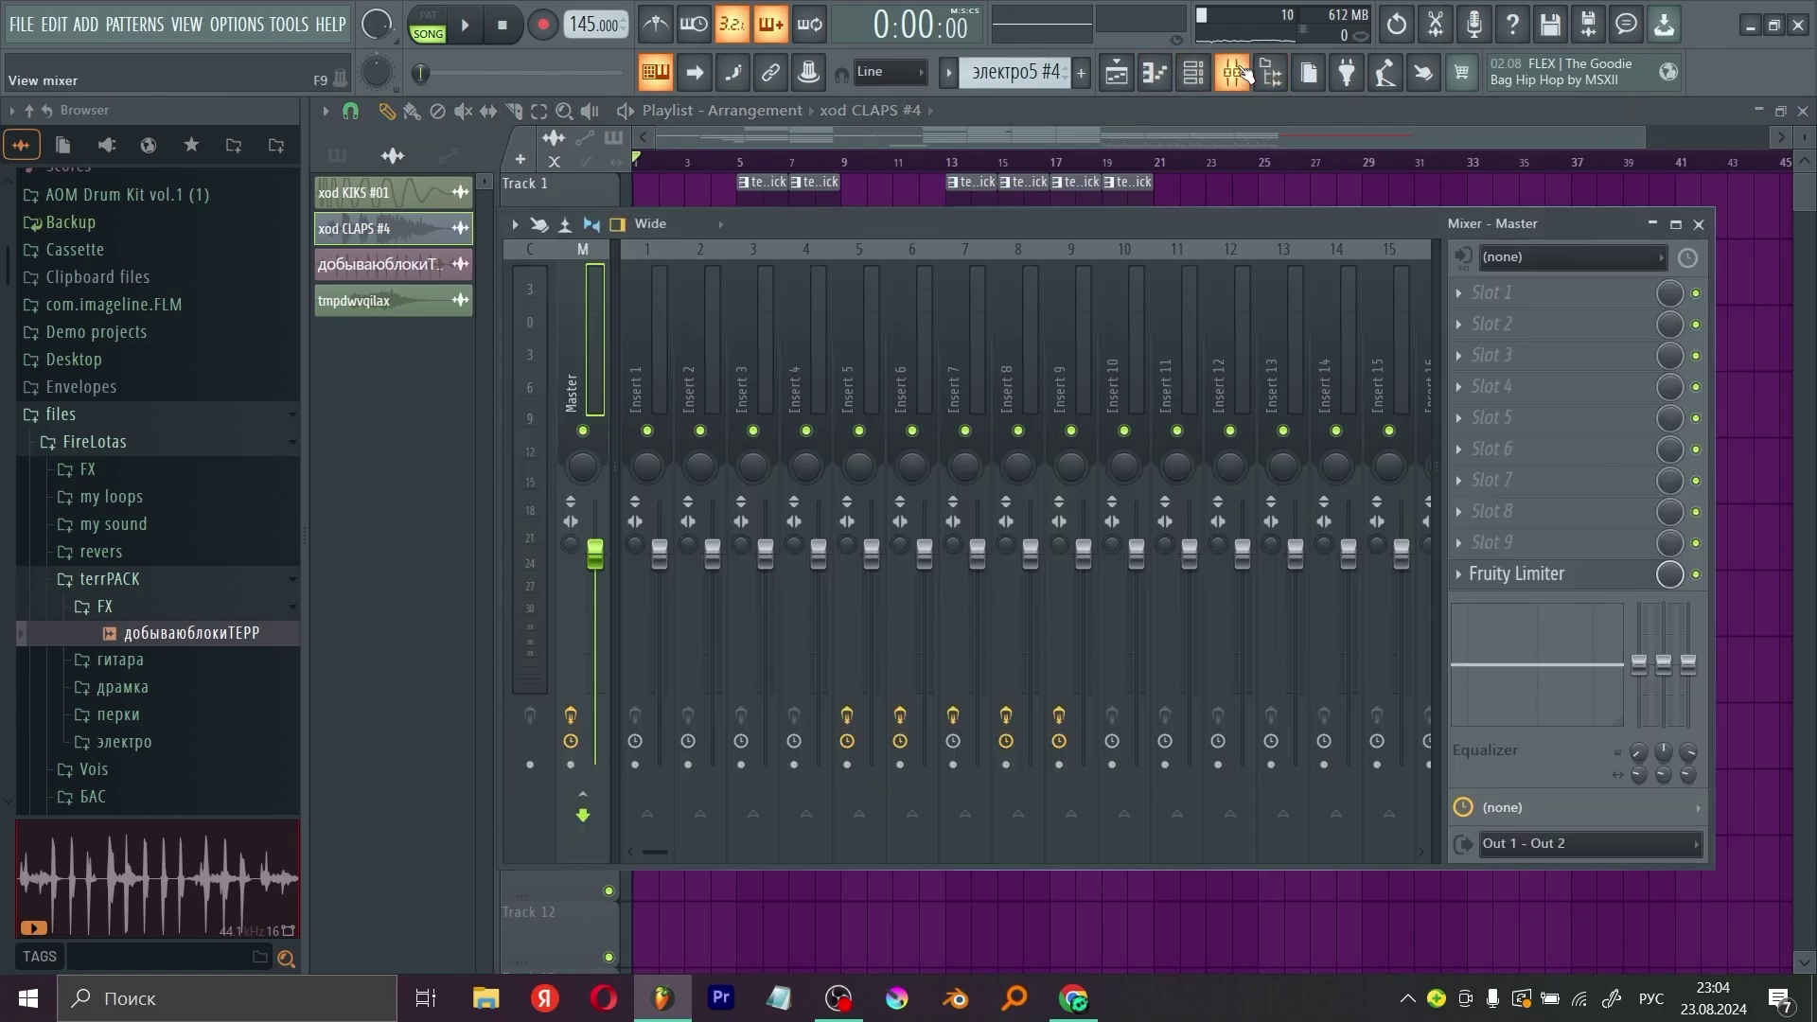
scroll(1150, 321, down, 3)
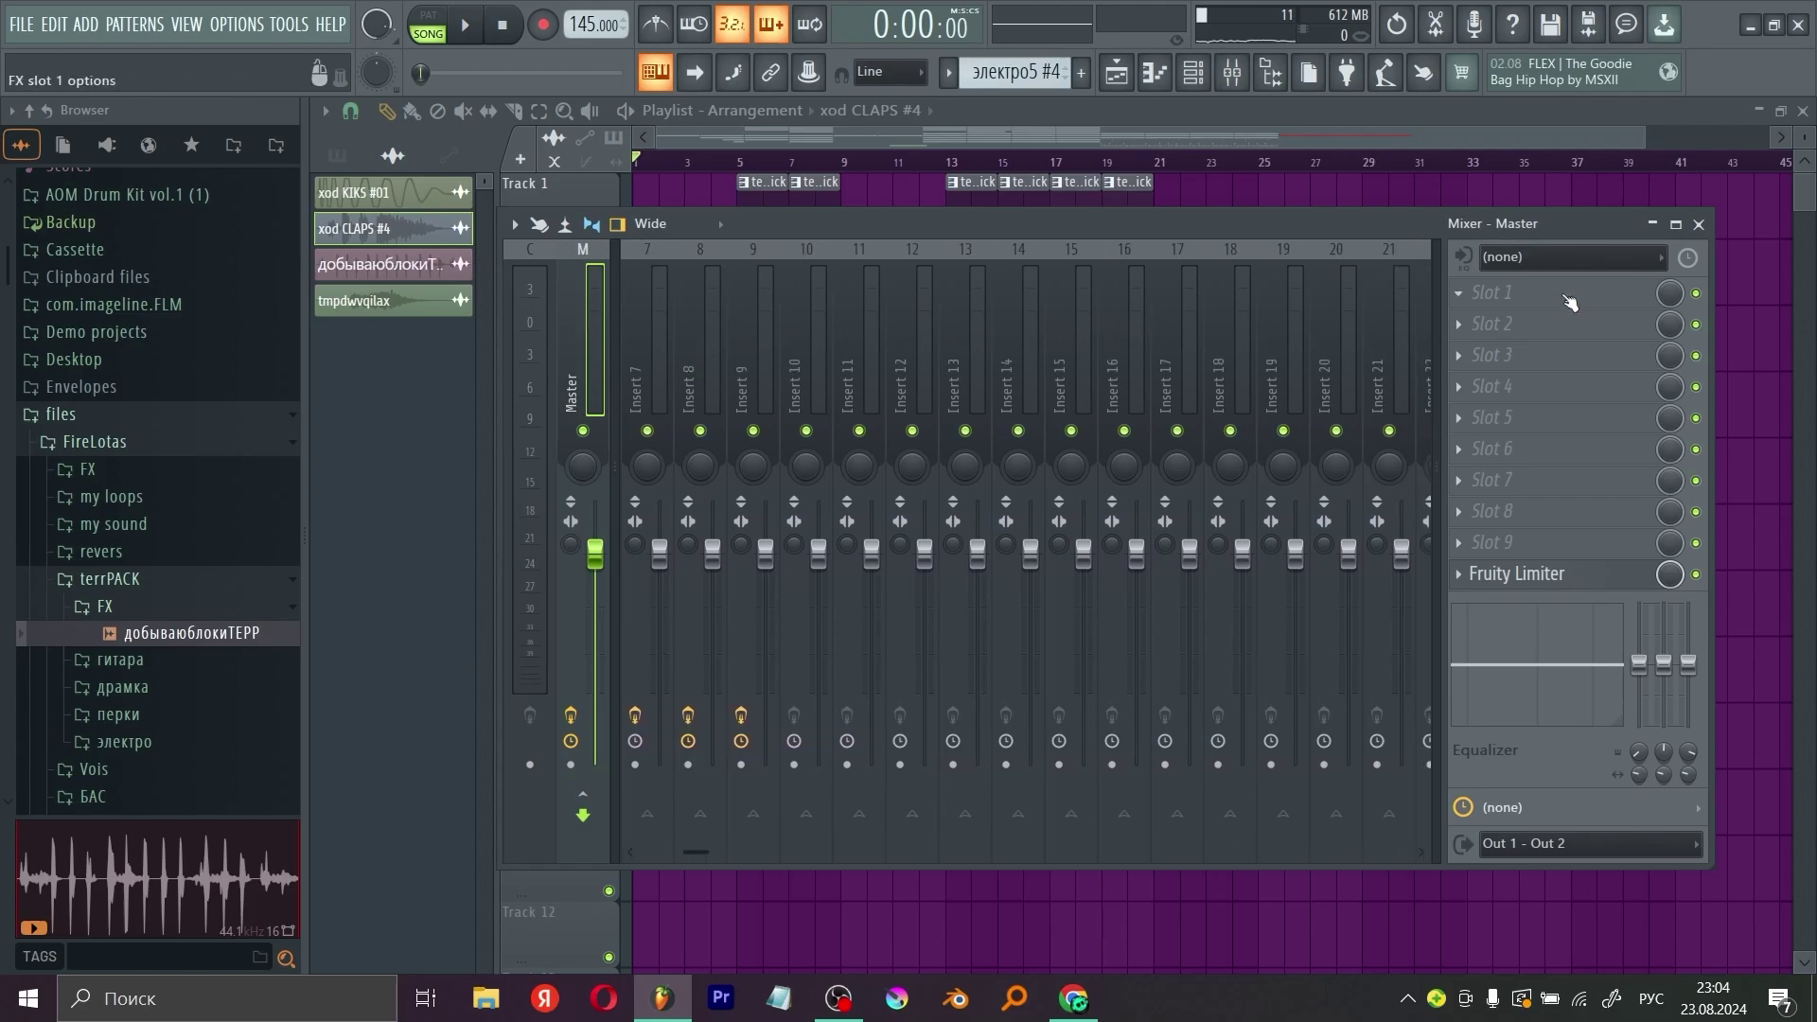
key(F8)
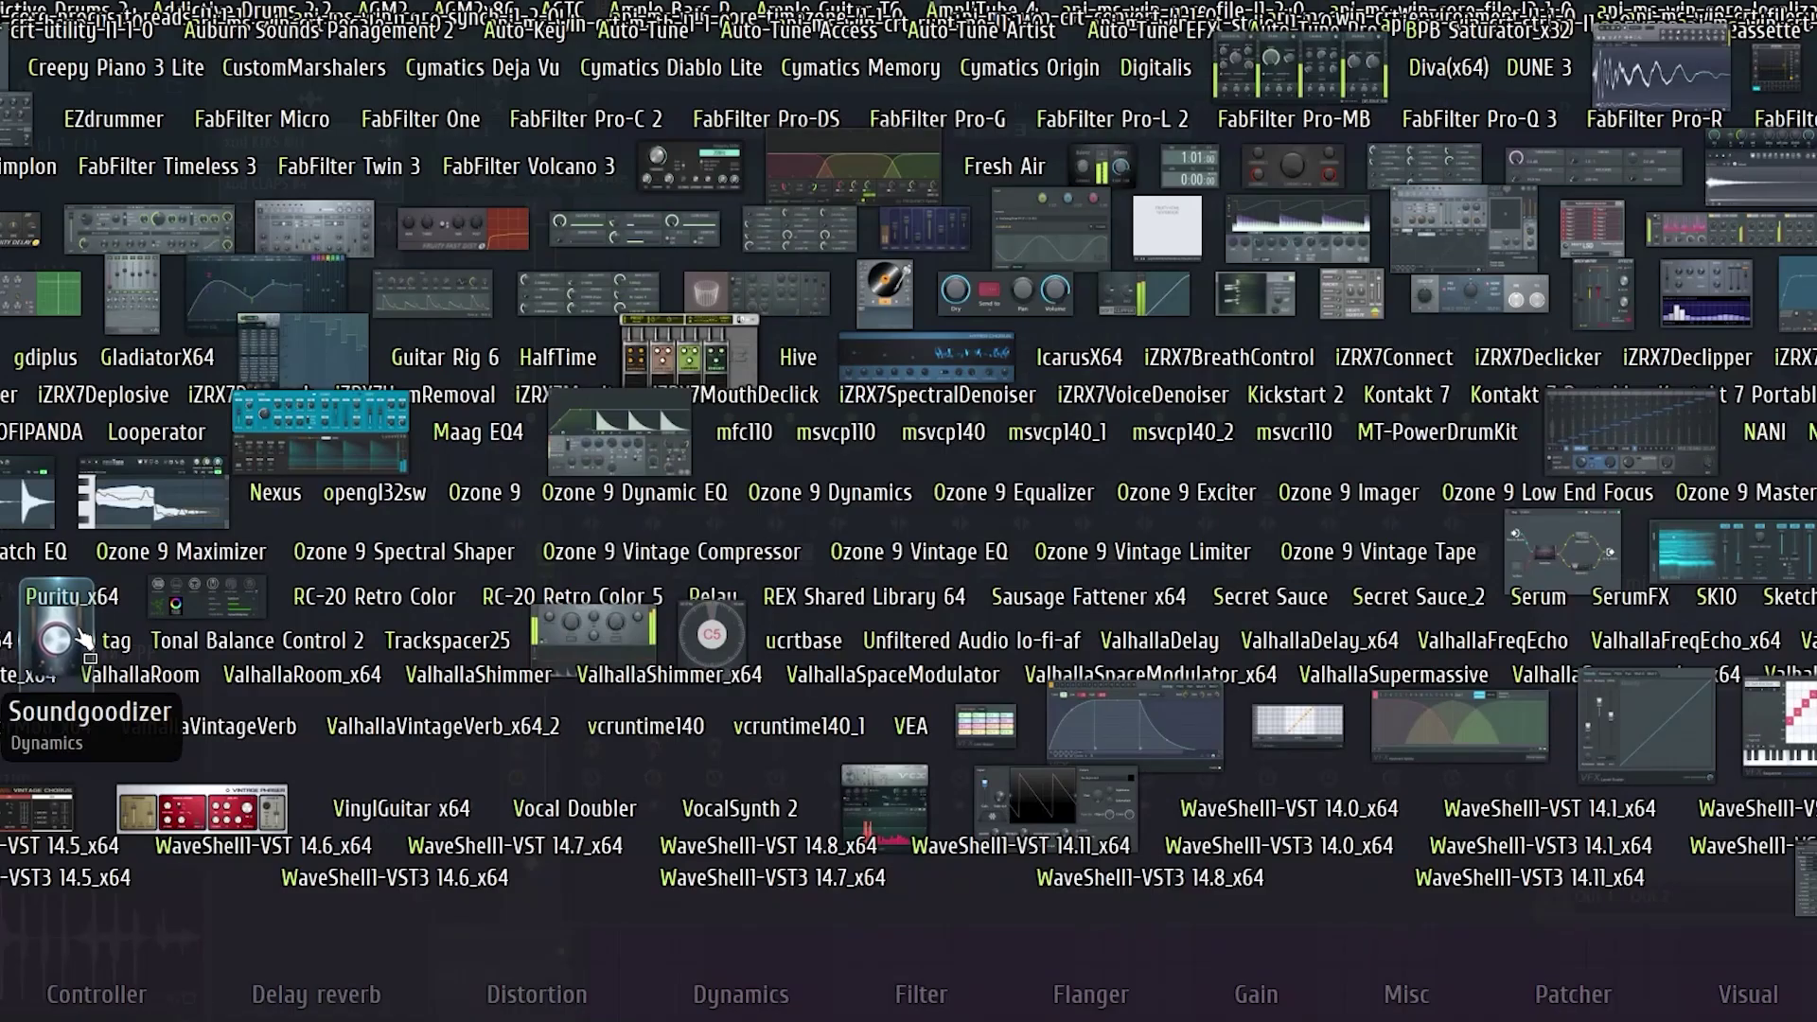
click(83, 639)
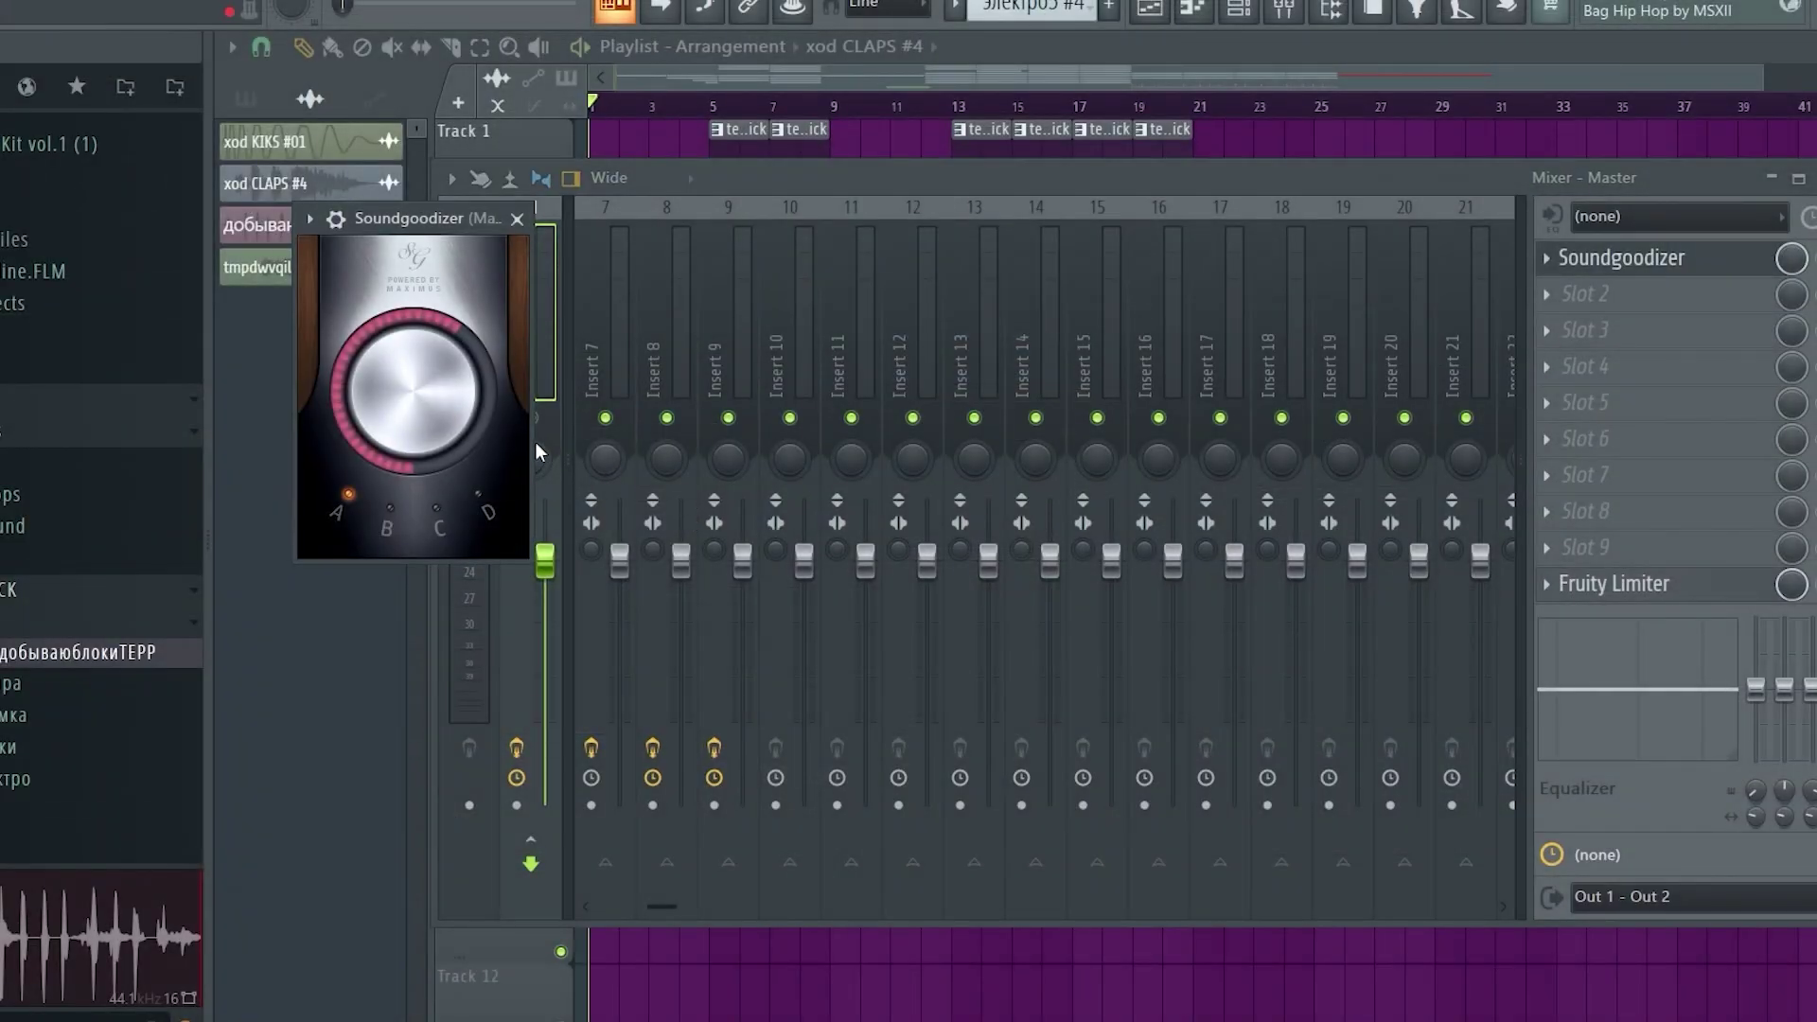
key(space)
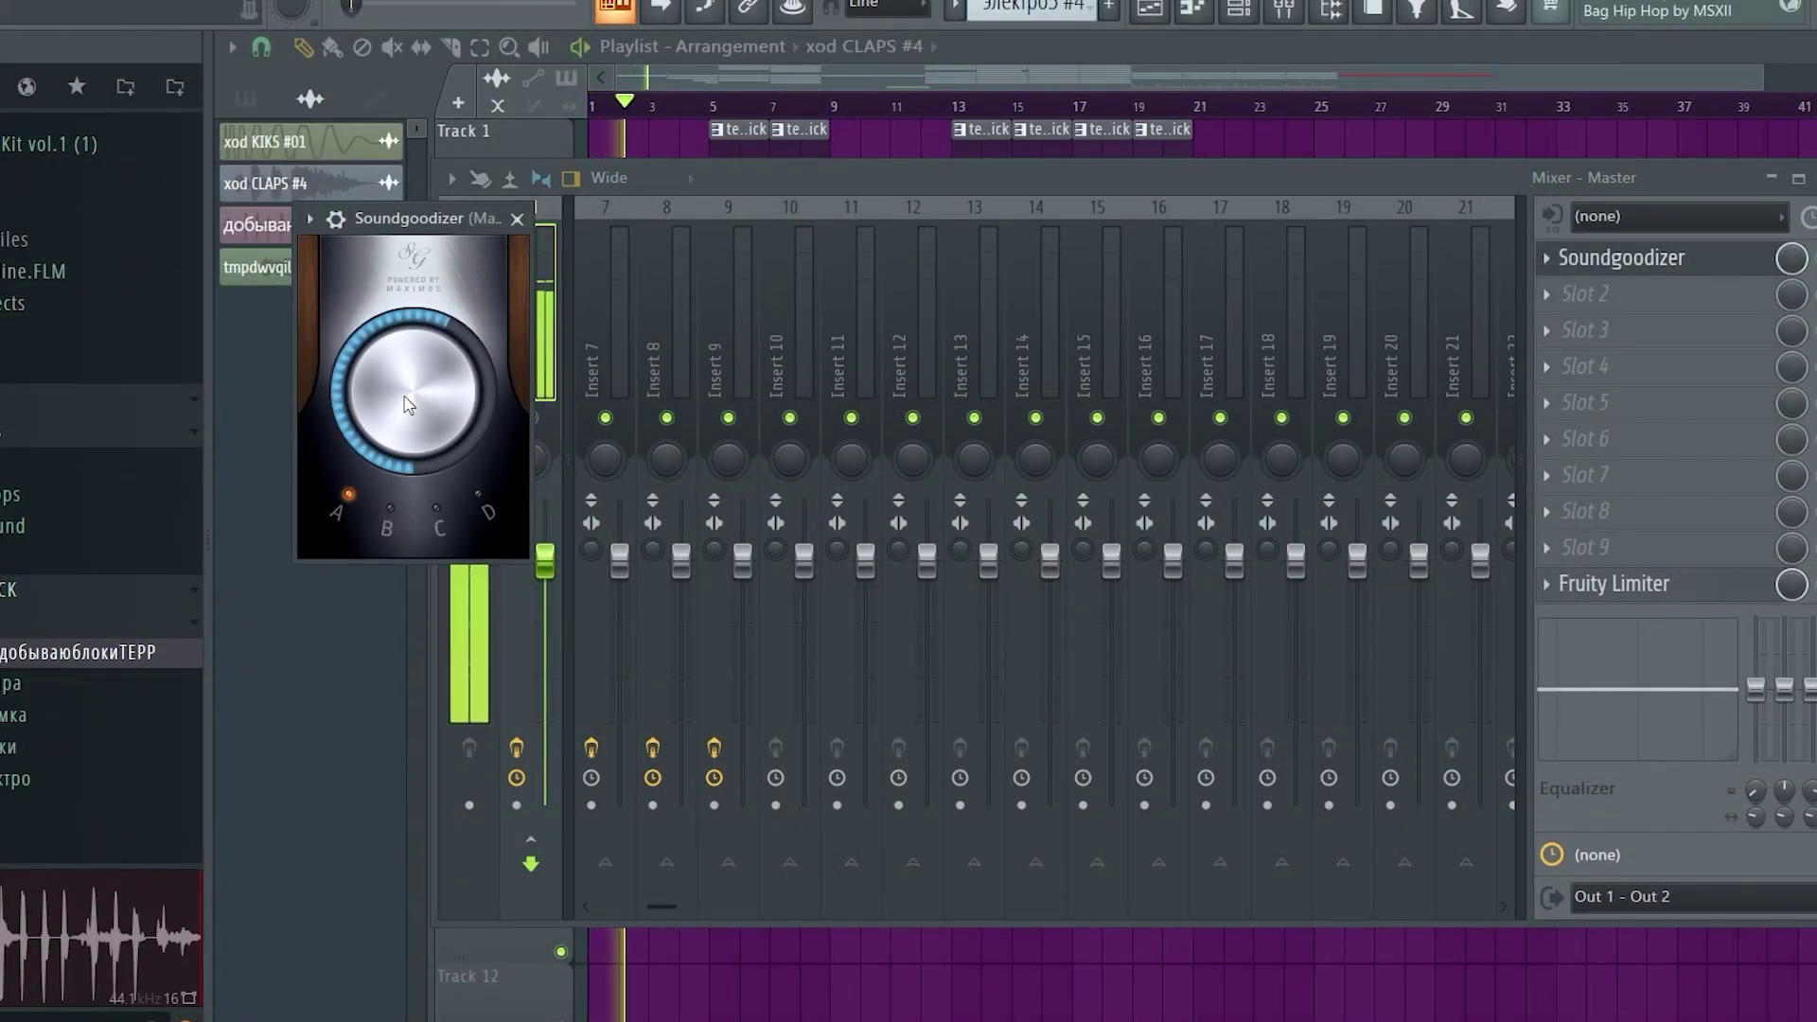
click(516, 218)
click(1547, 258)
click(1613, 303)
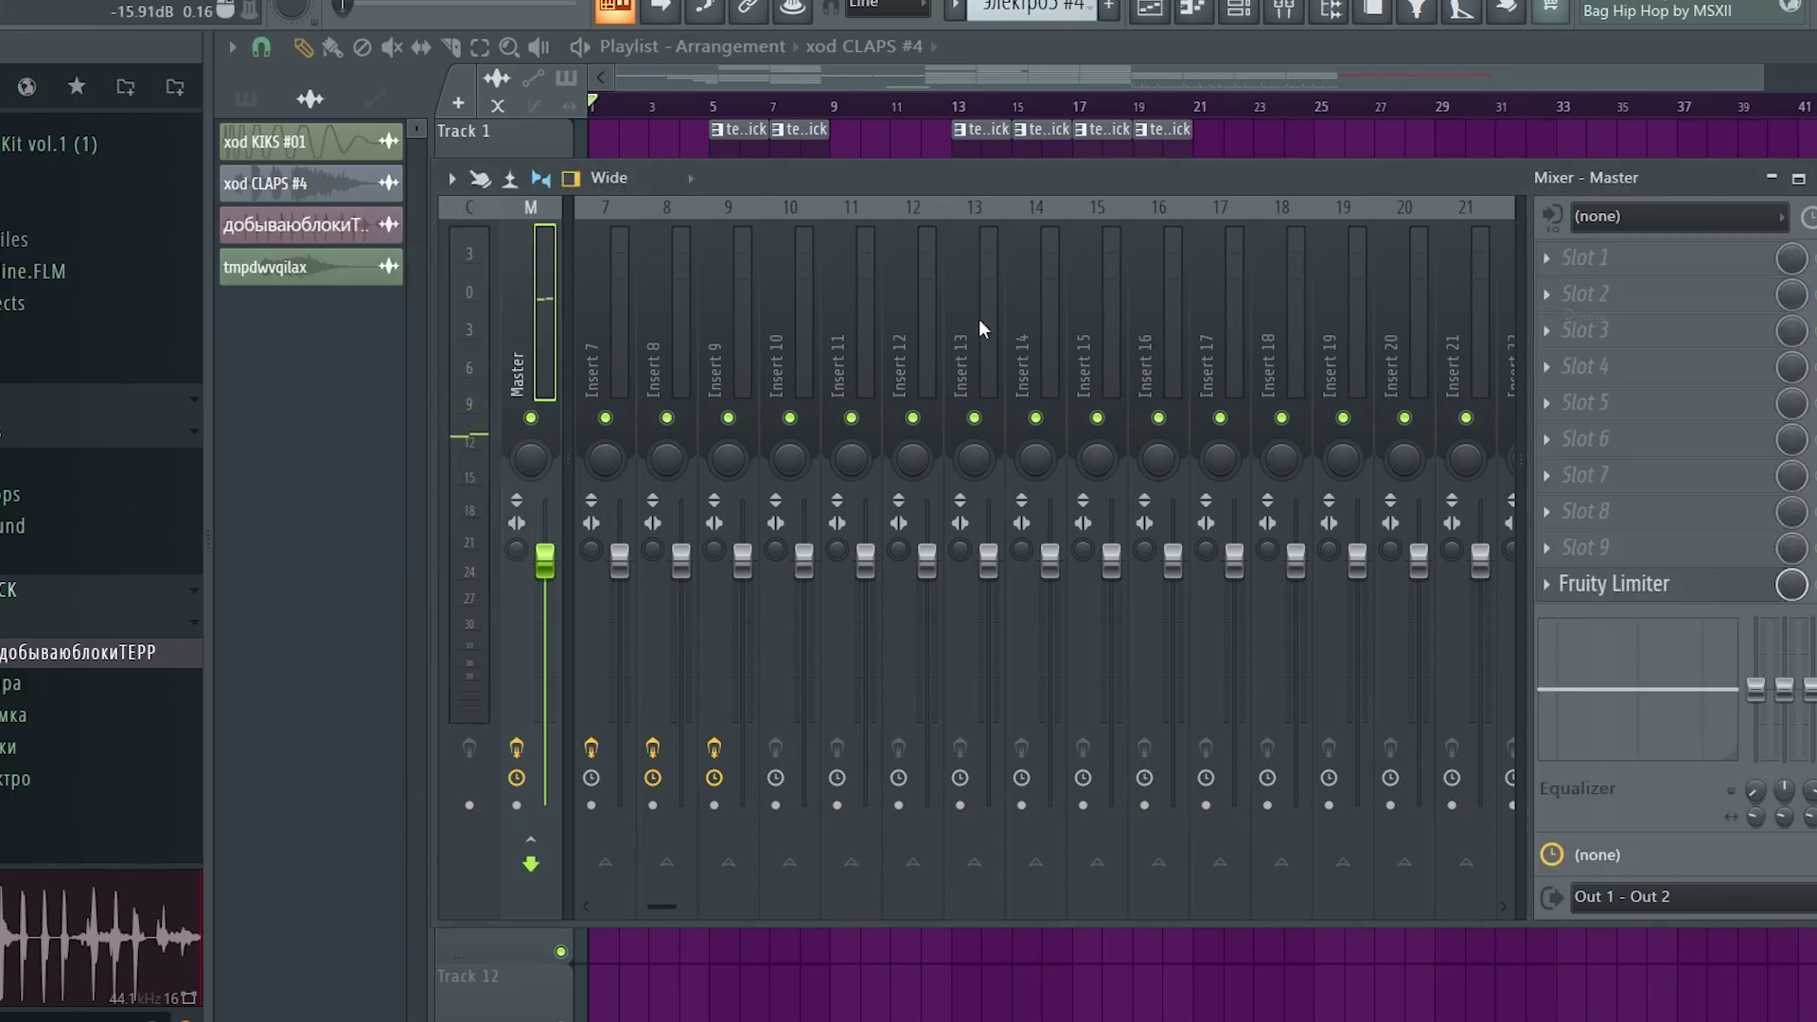
Step: Add Soundgoodizer to Insert 5 between Sausage Fattener x64 and Fruity Reeverb 2, and create an automation clip for its mix level
scroll(768, 331, left, 6)
click(842, 337)
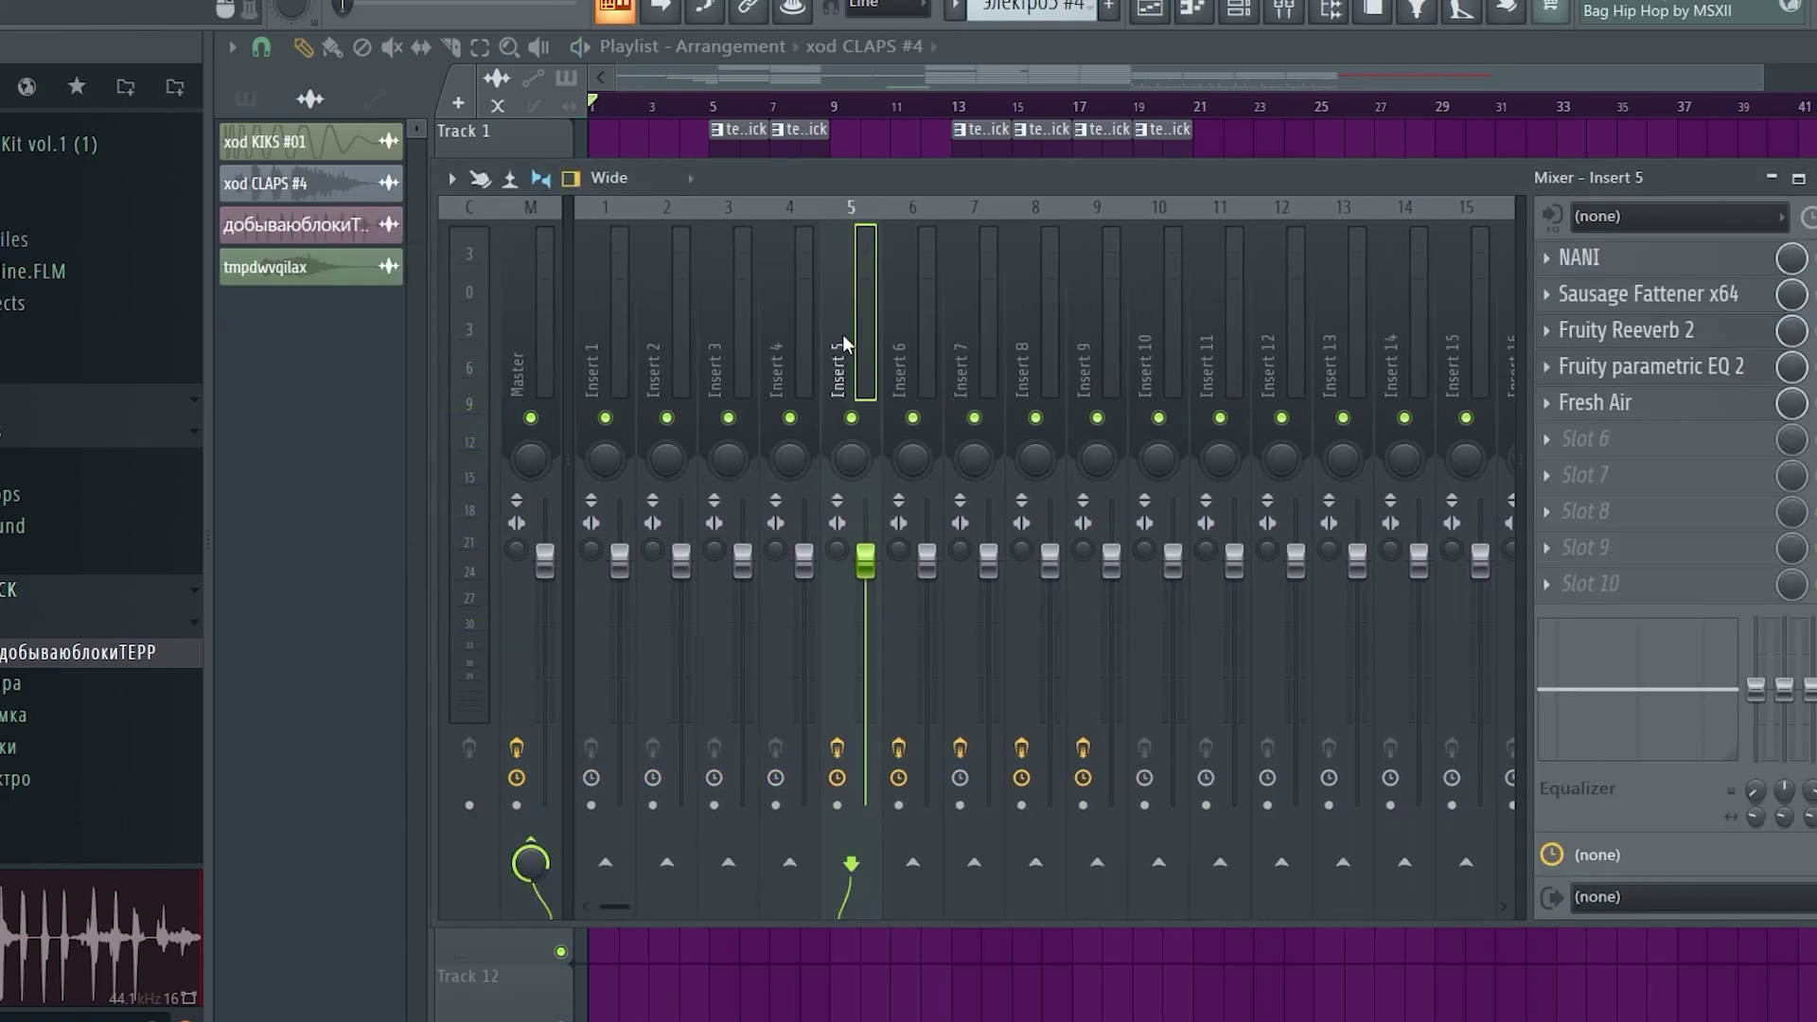
click(1598, 441)
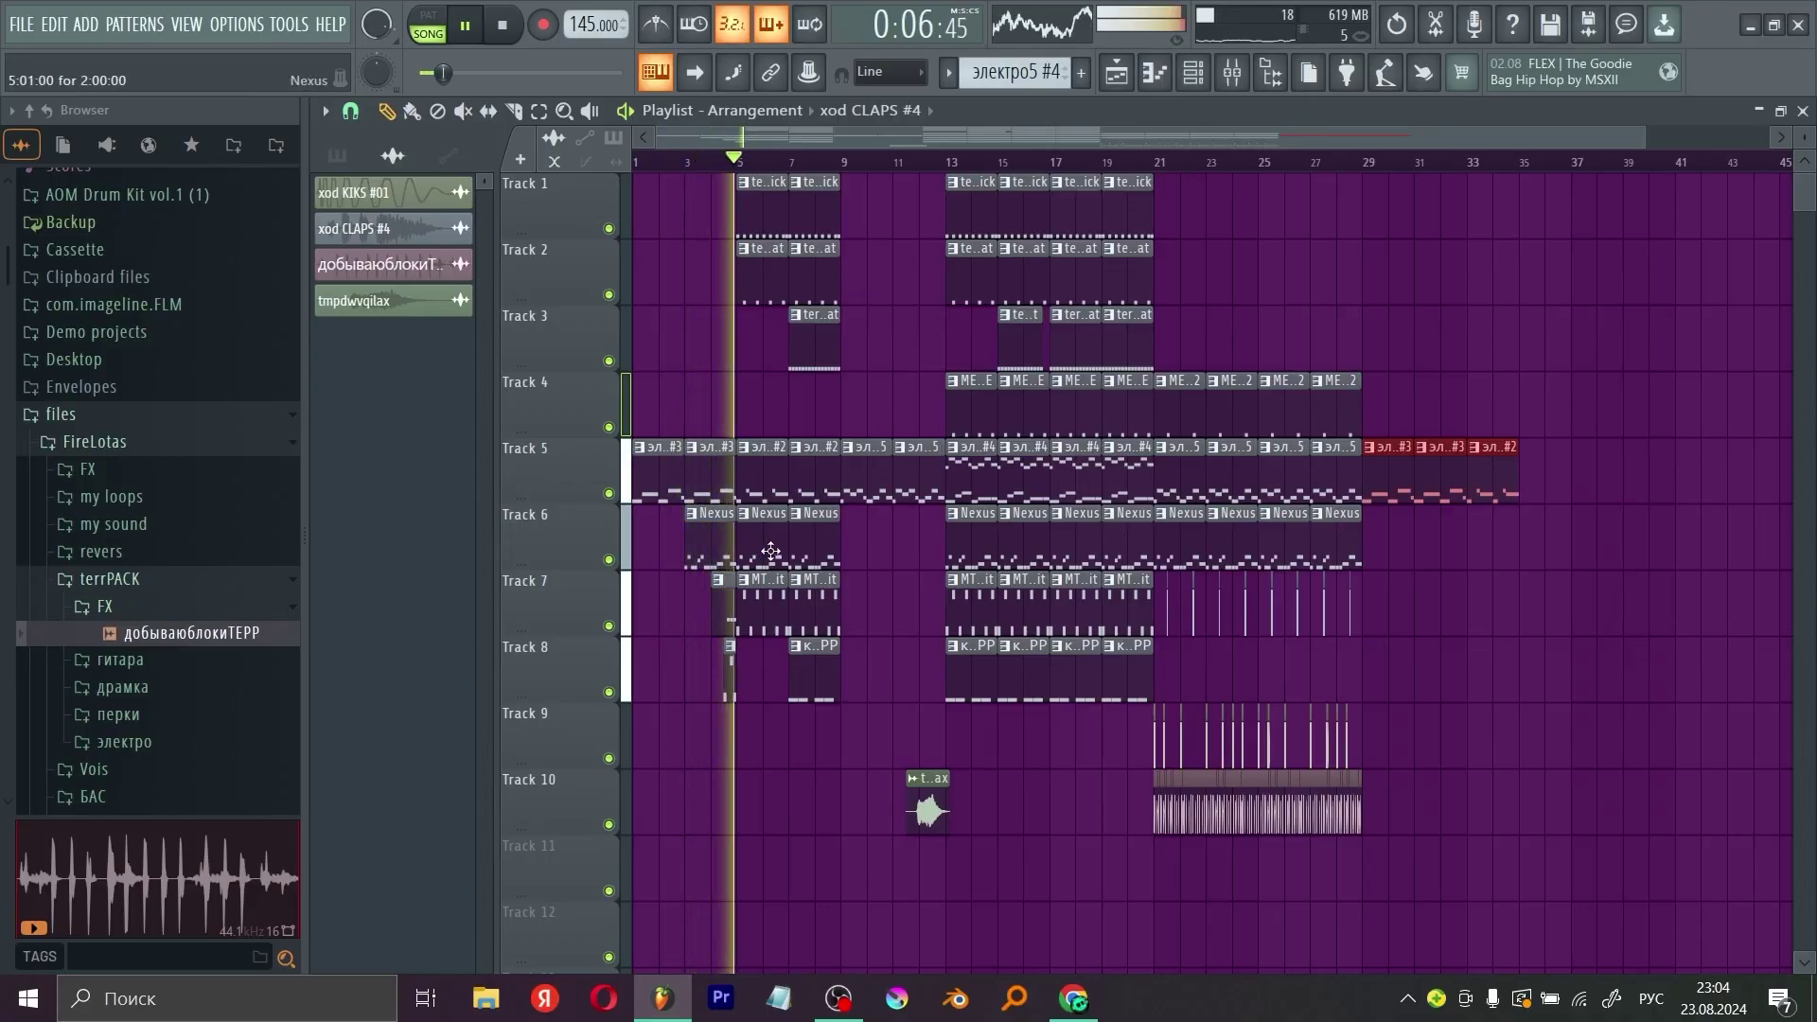
key(space)
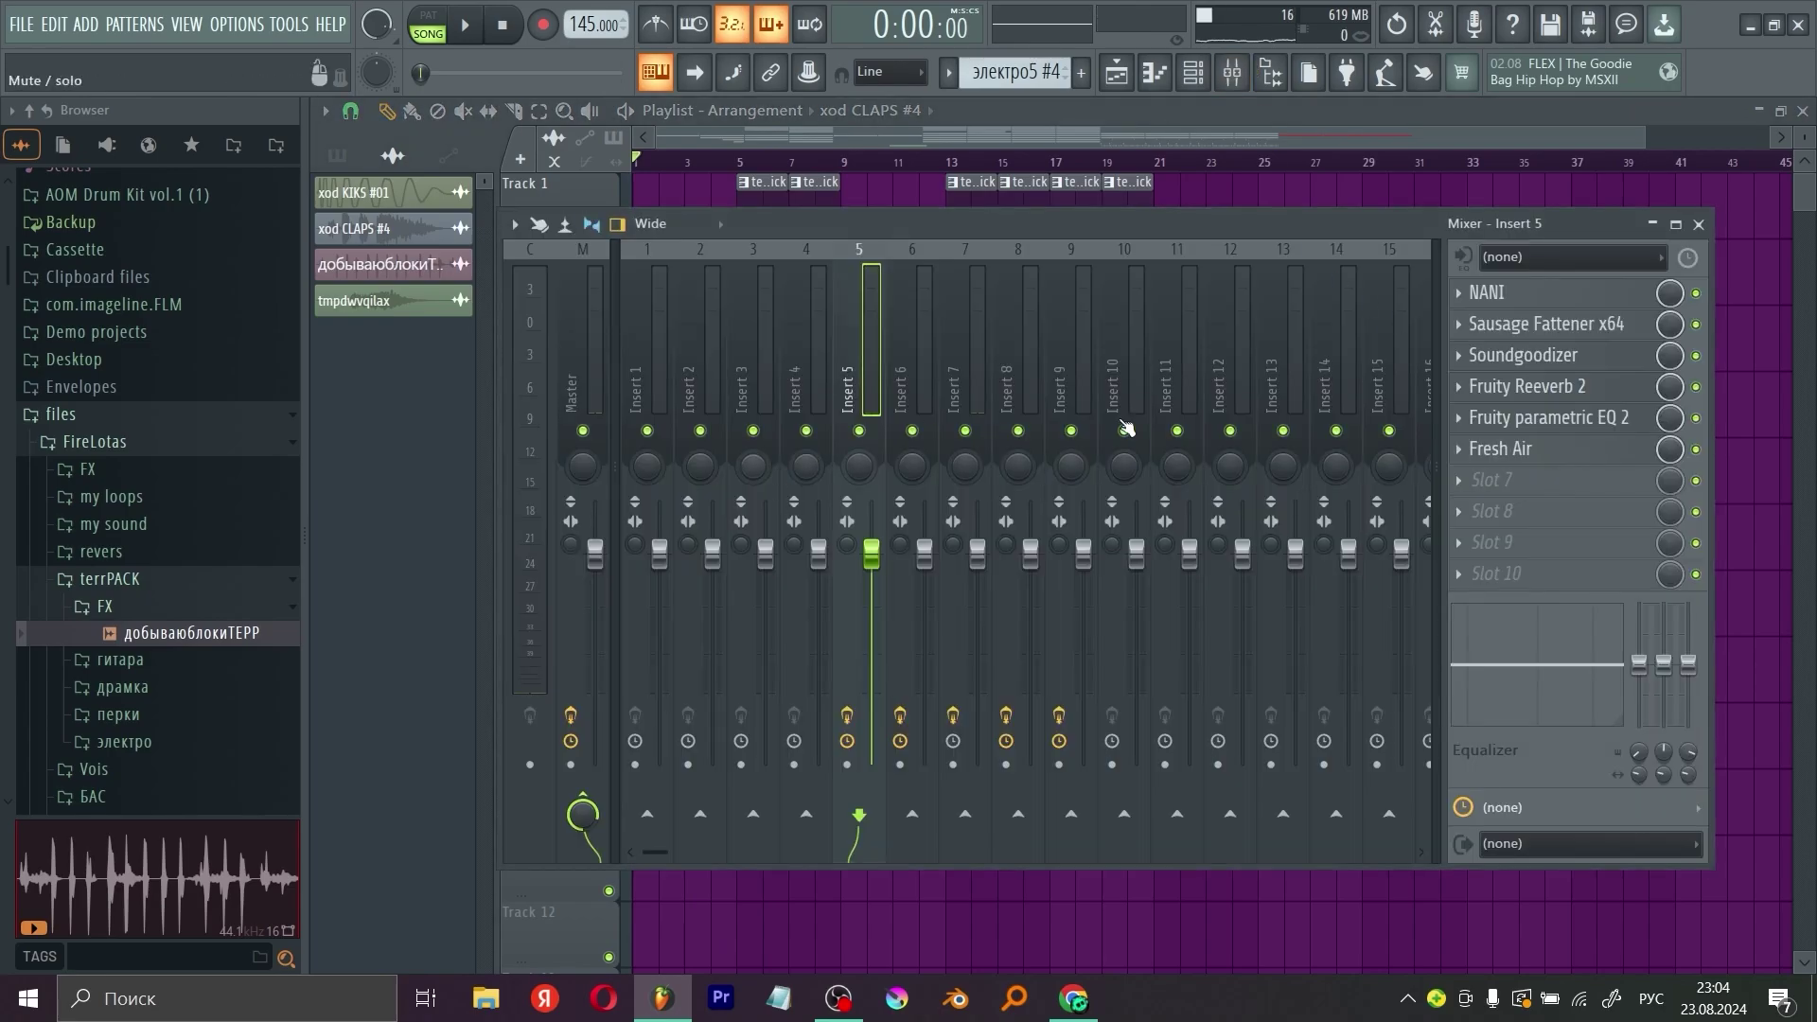
right_click(1669, 356)
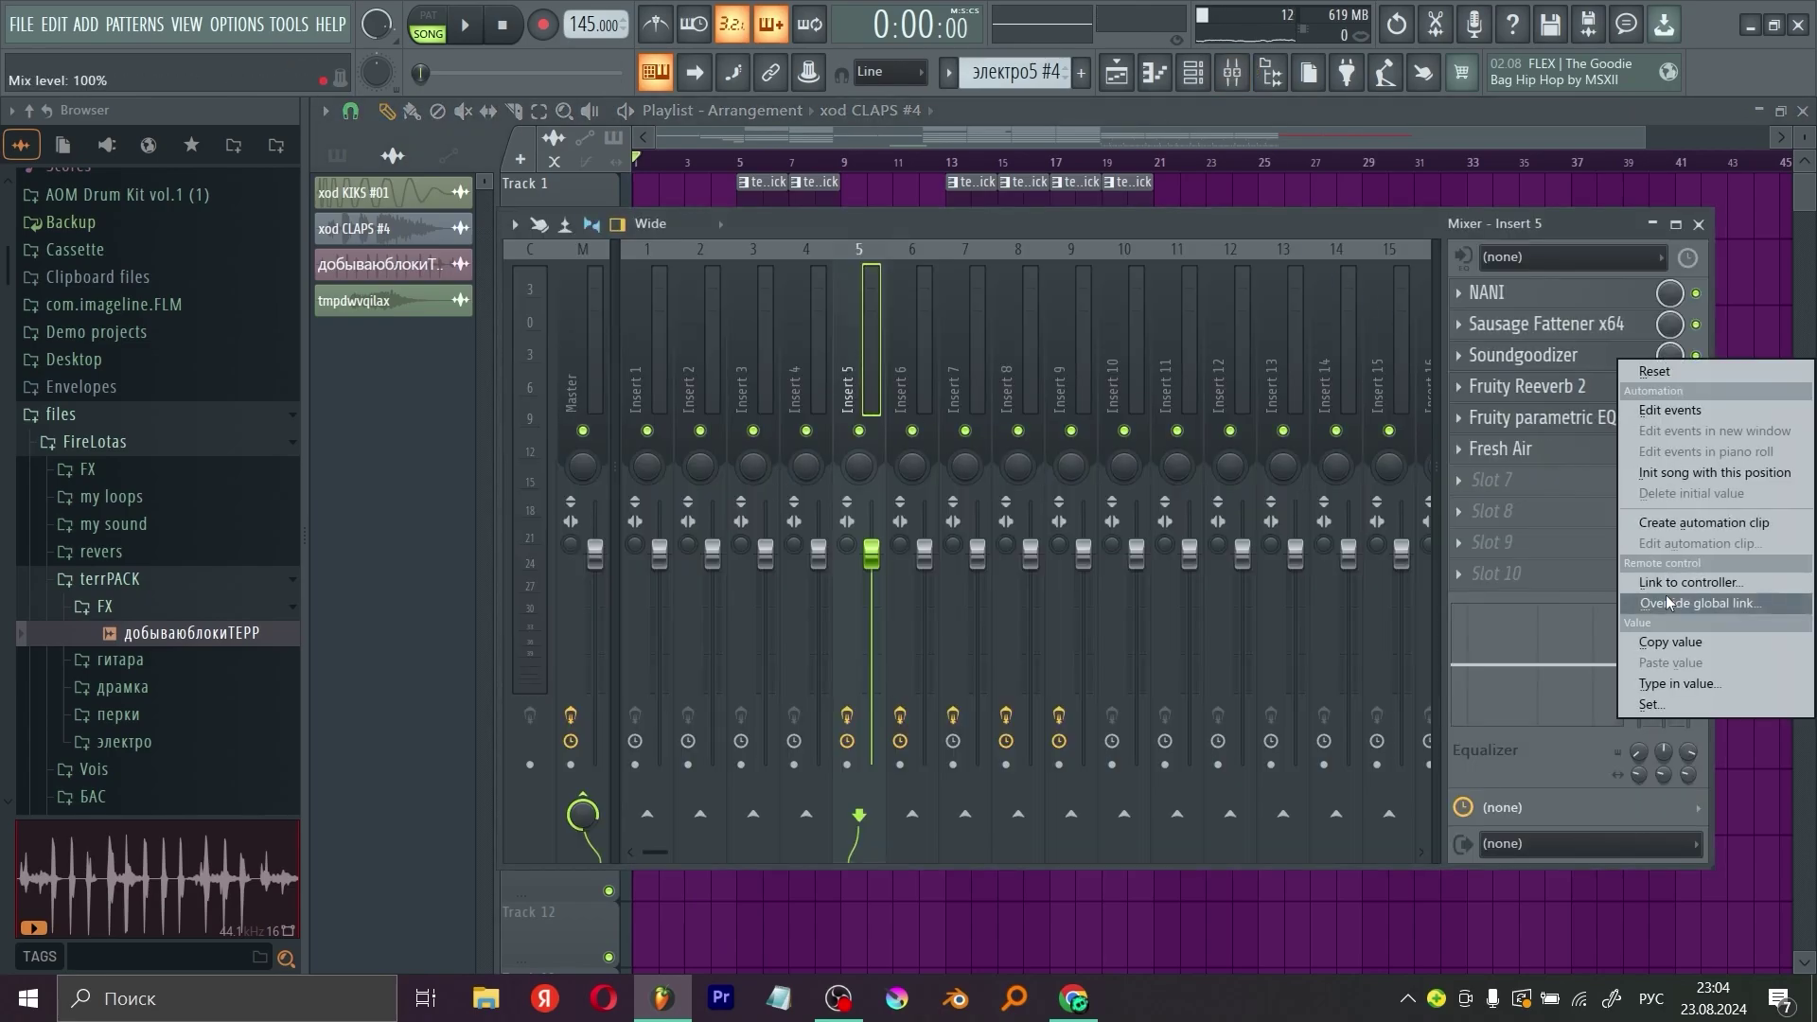
click(1685, 523)
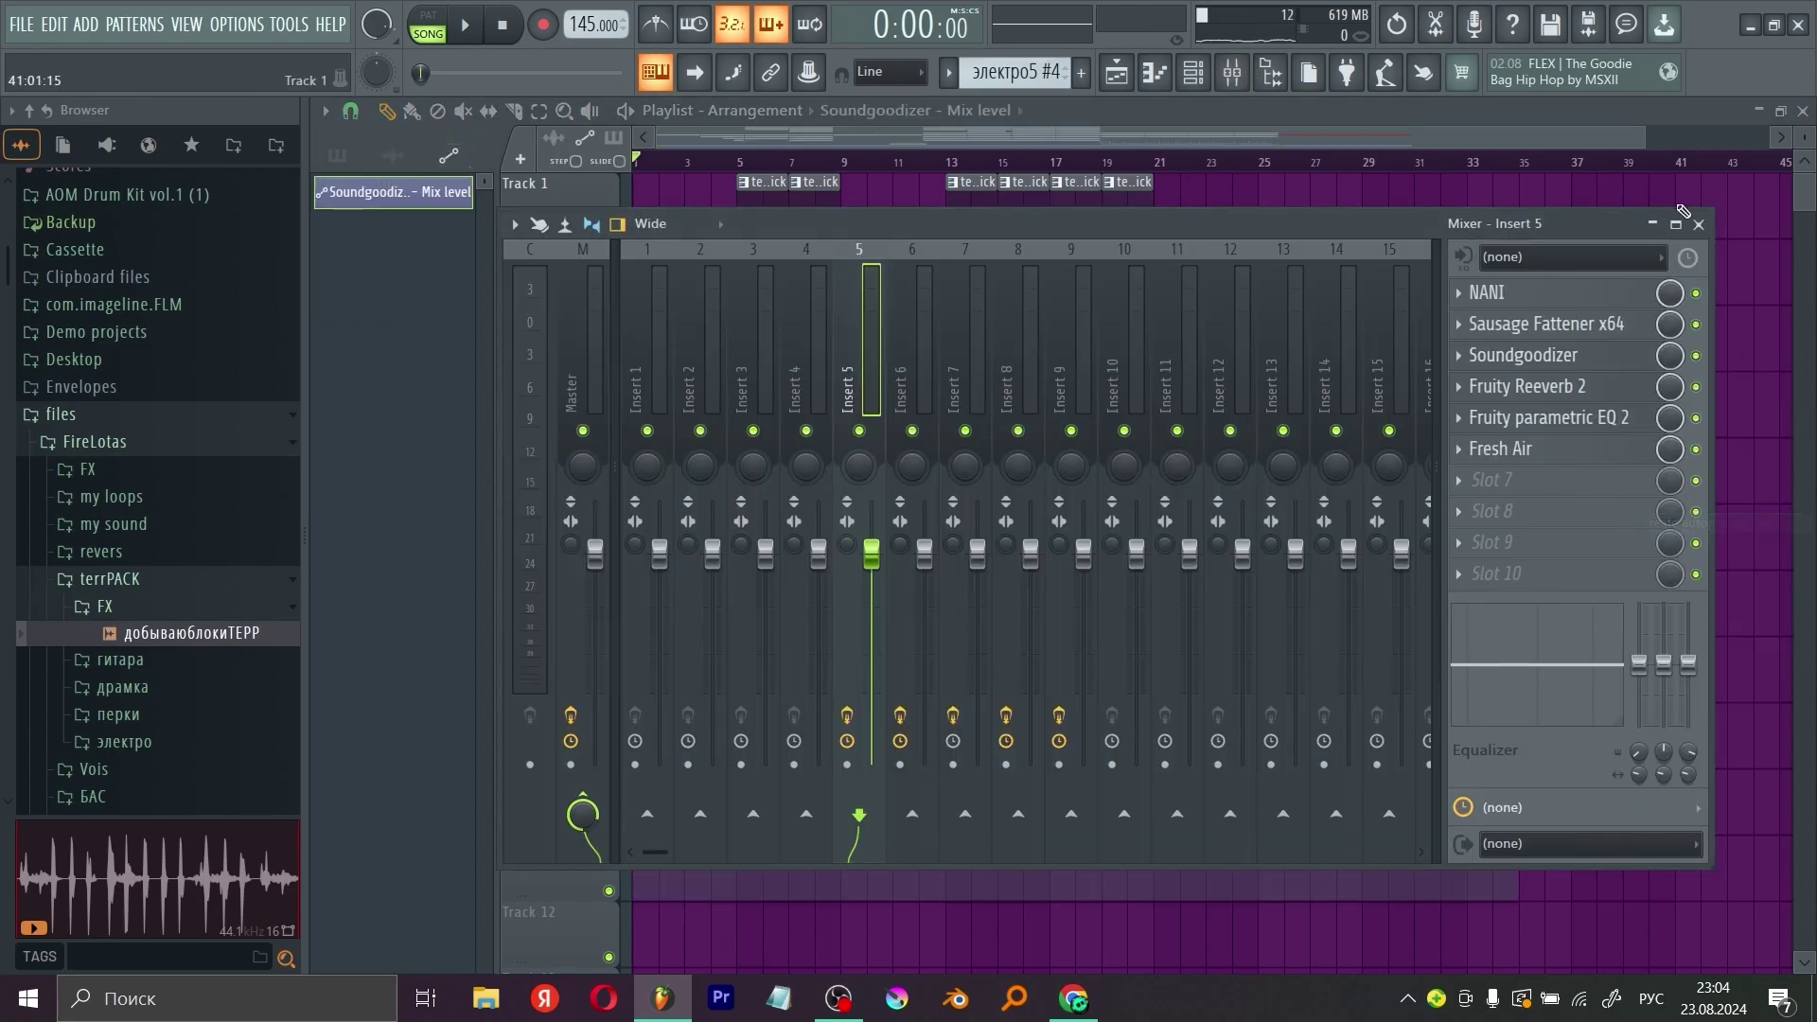
Step: Shape the Soundgoodizer mix level automation on Track 11 as a curve rising from zero at bar 1 to 100% at bar 5
scroll(693, 168, up, 4)
drag(817, 138, 793, 138)
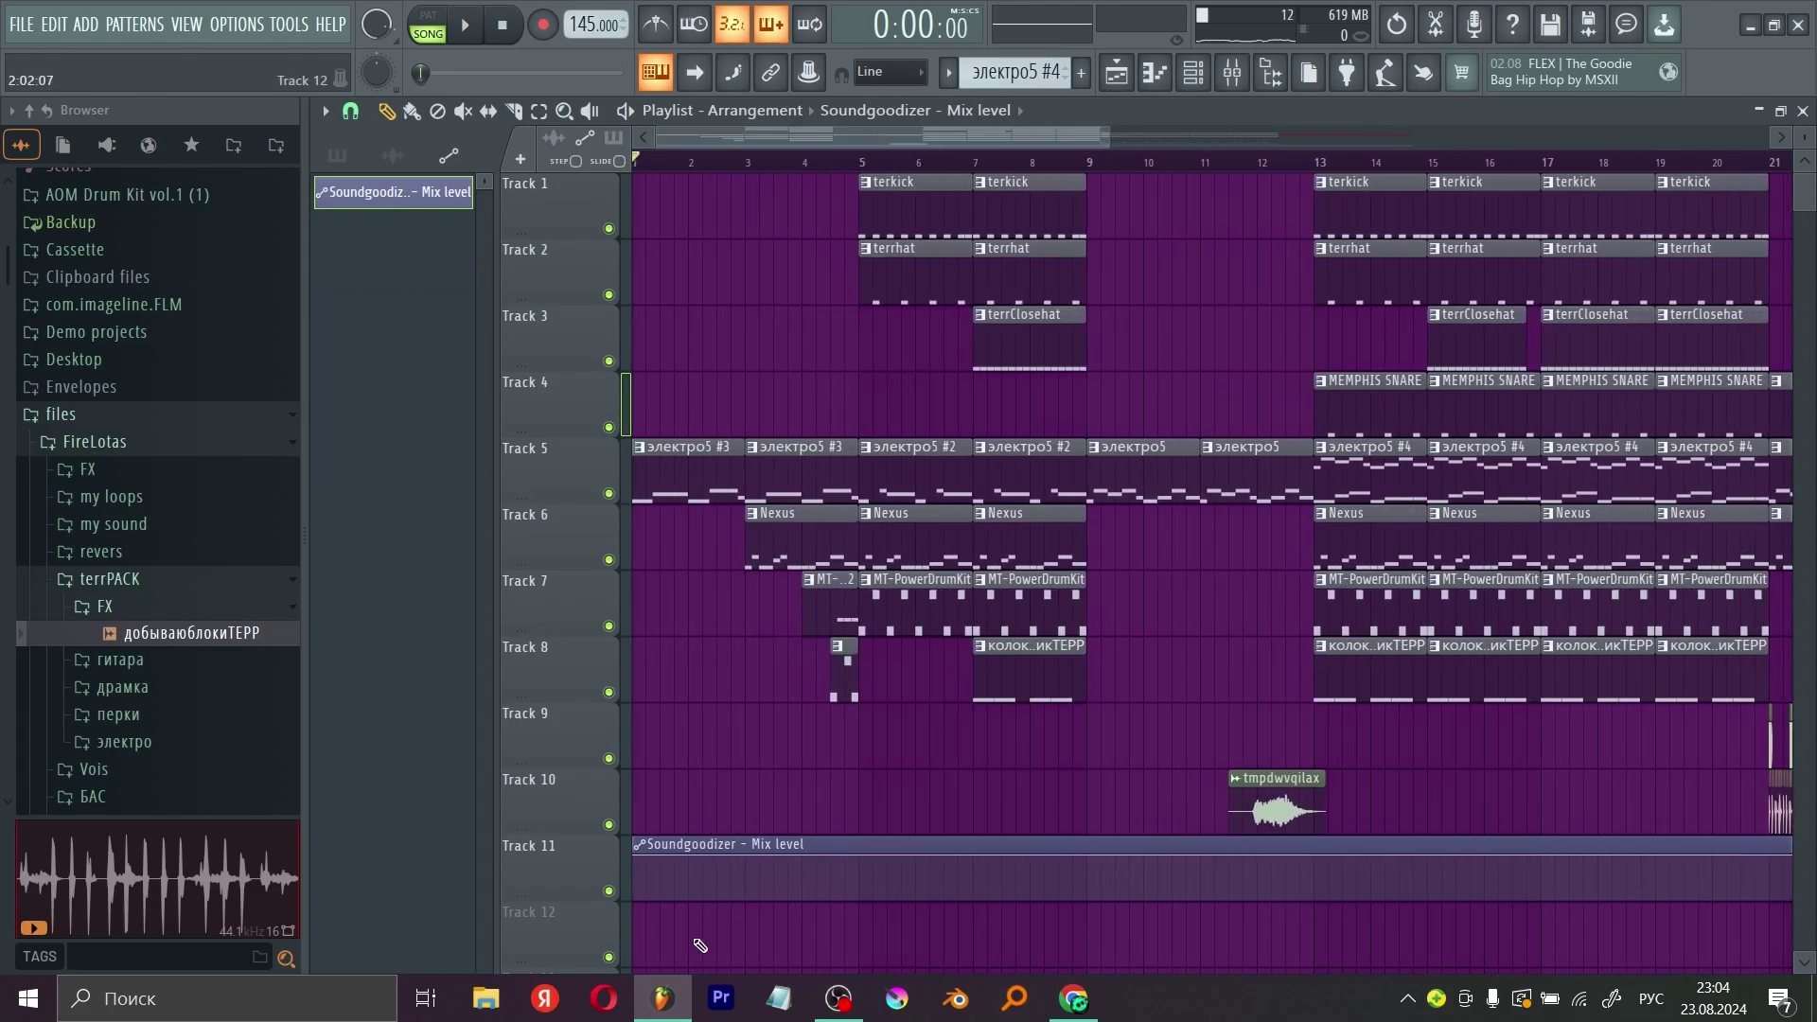
right_click(640, 863)
click(676, 905)
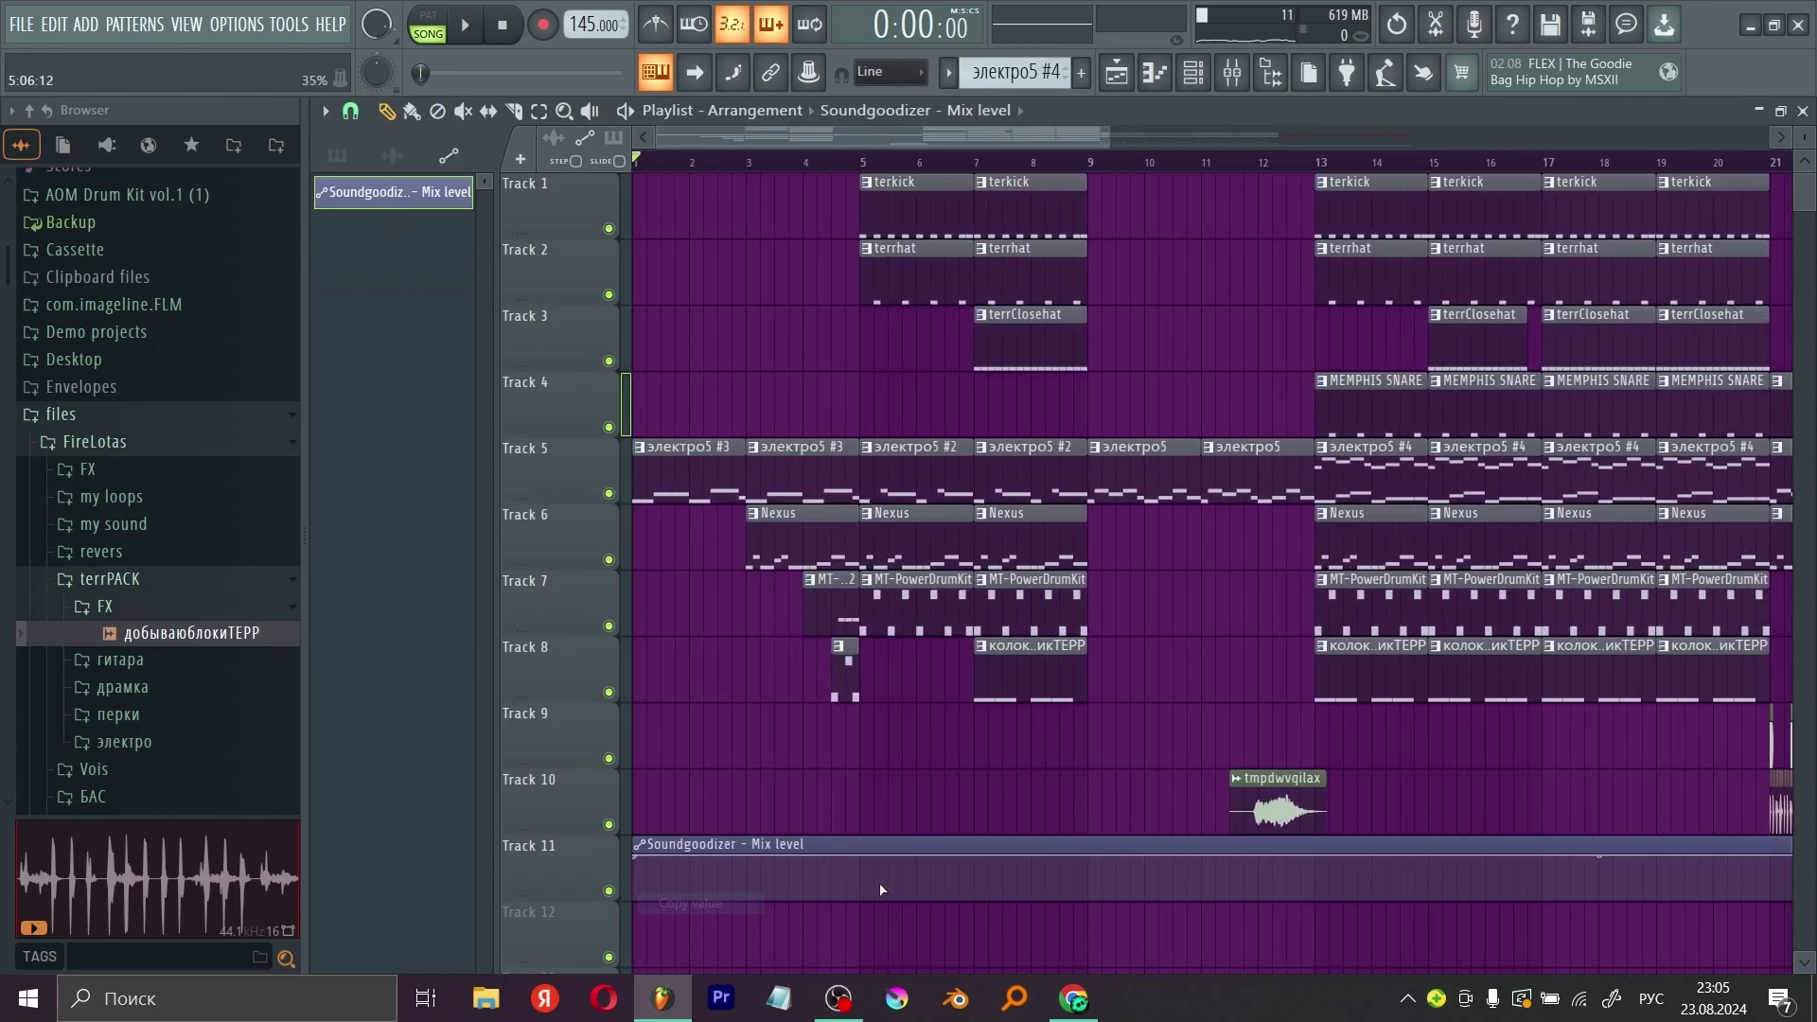
right_click(861, 855)
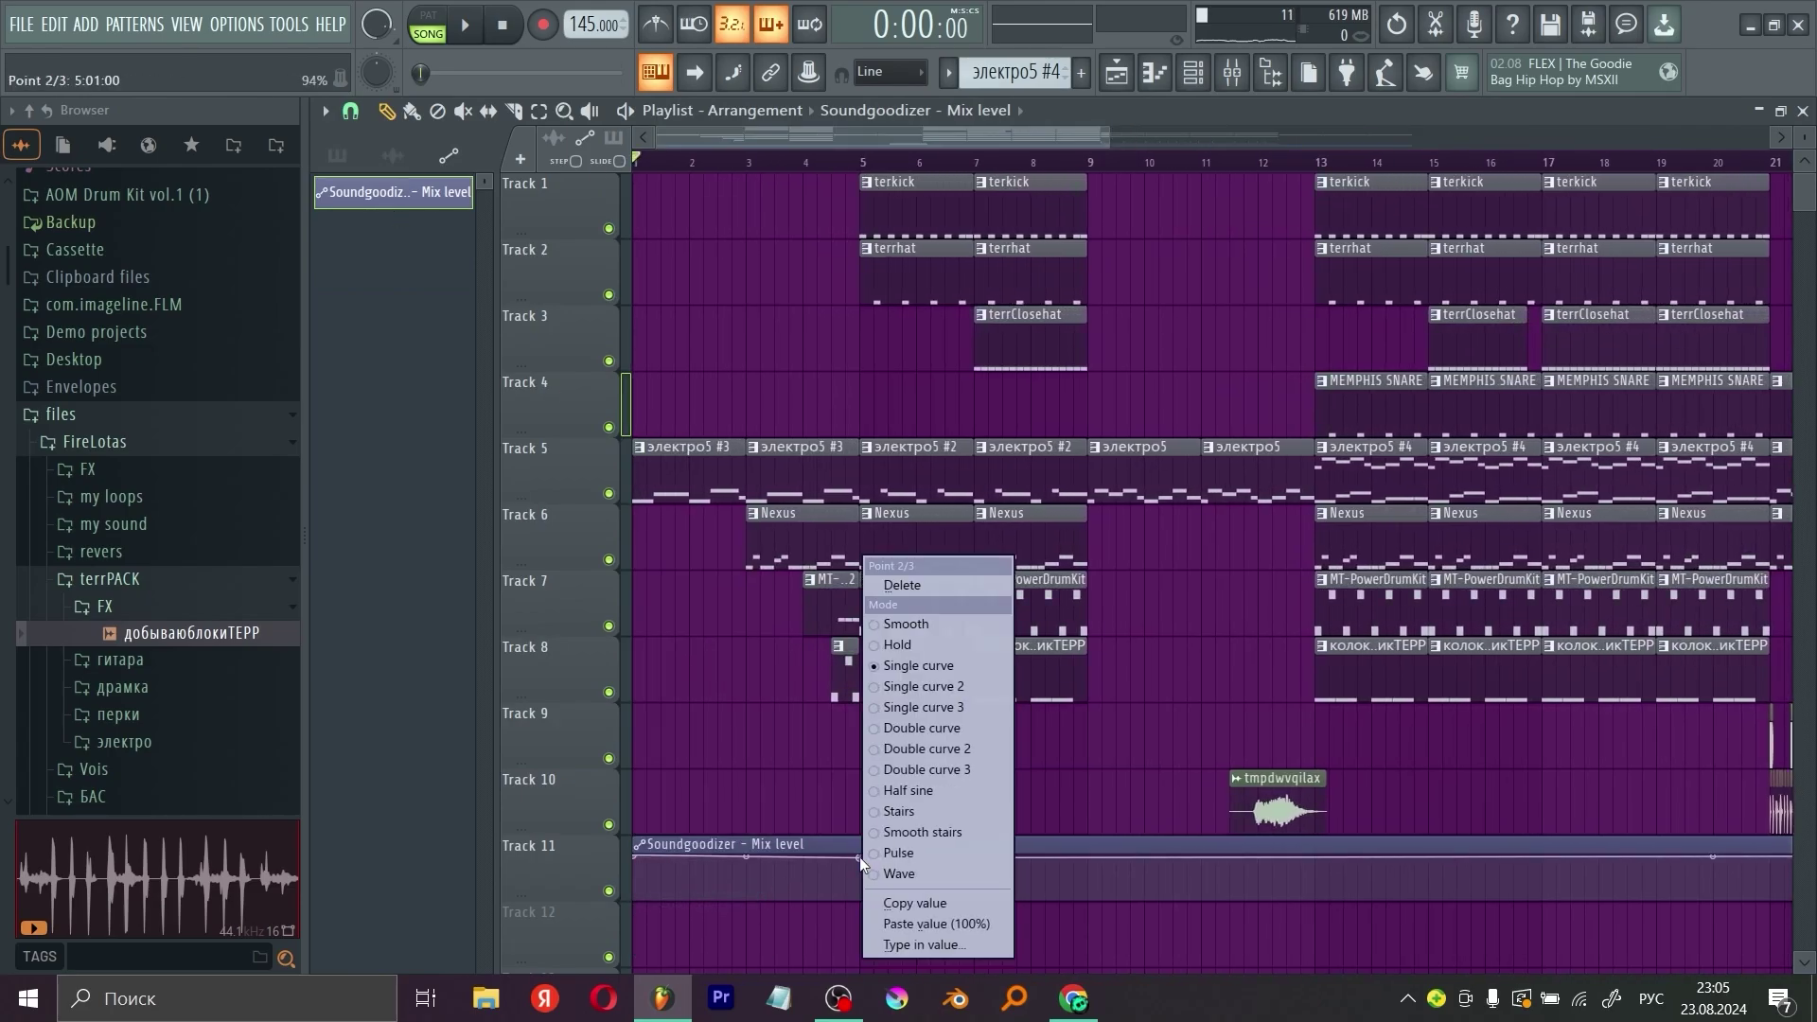
click(906, 915)
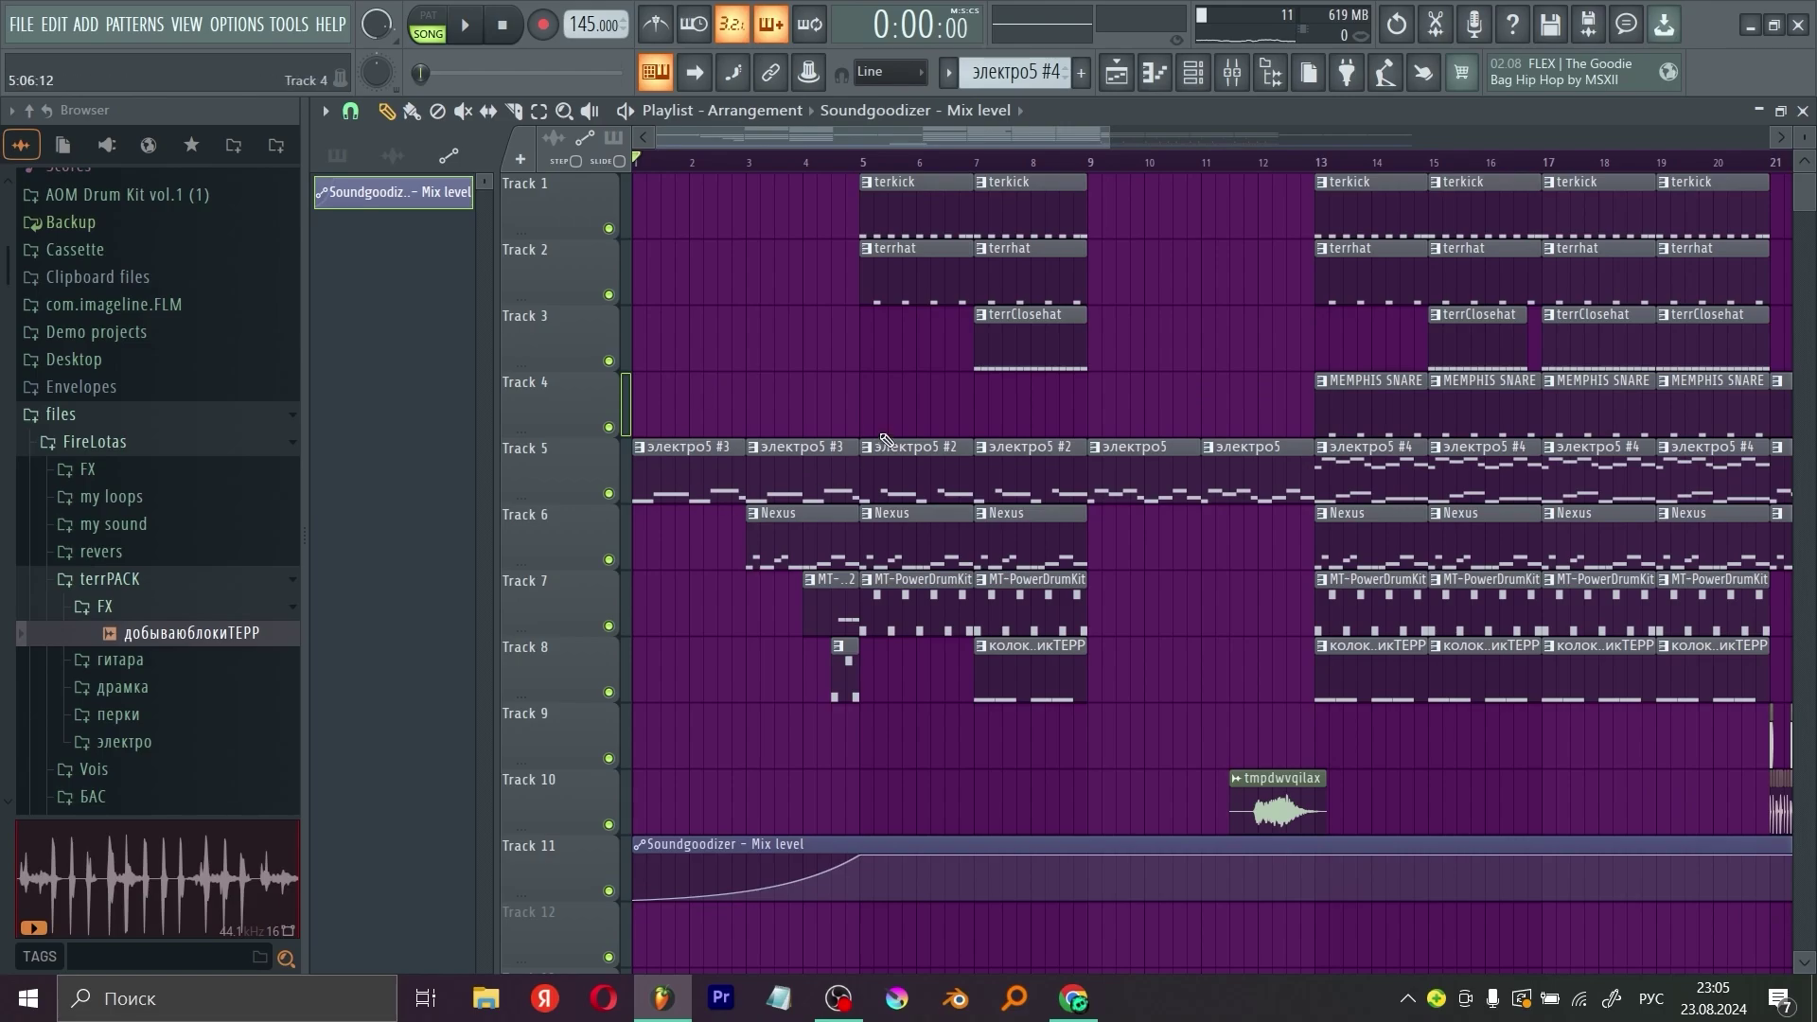
key(space)
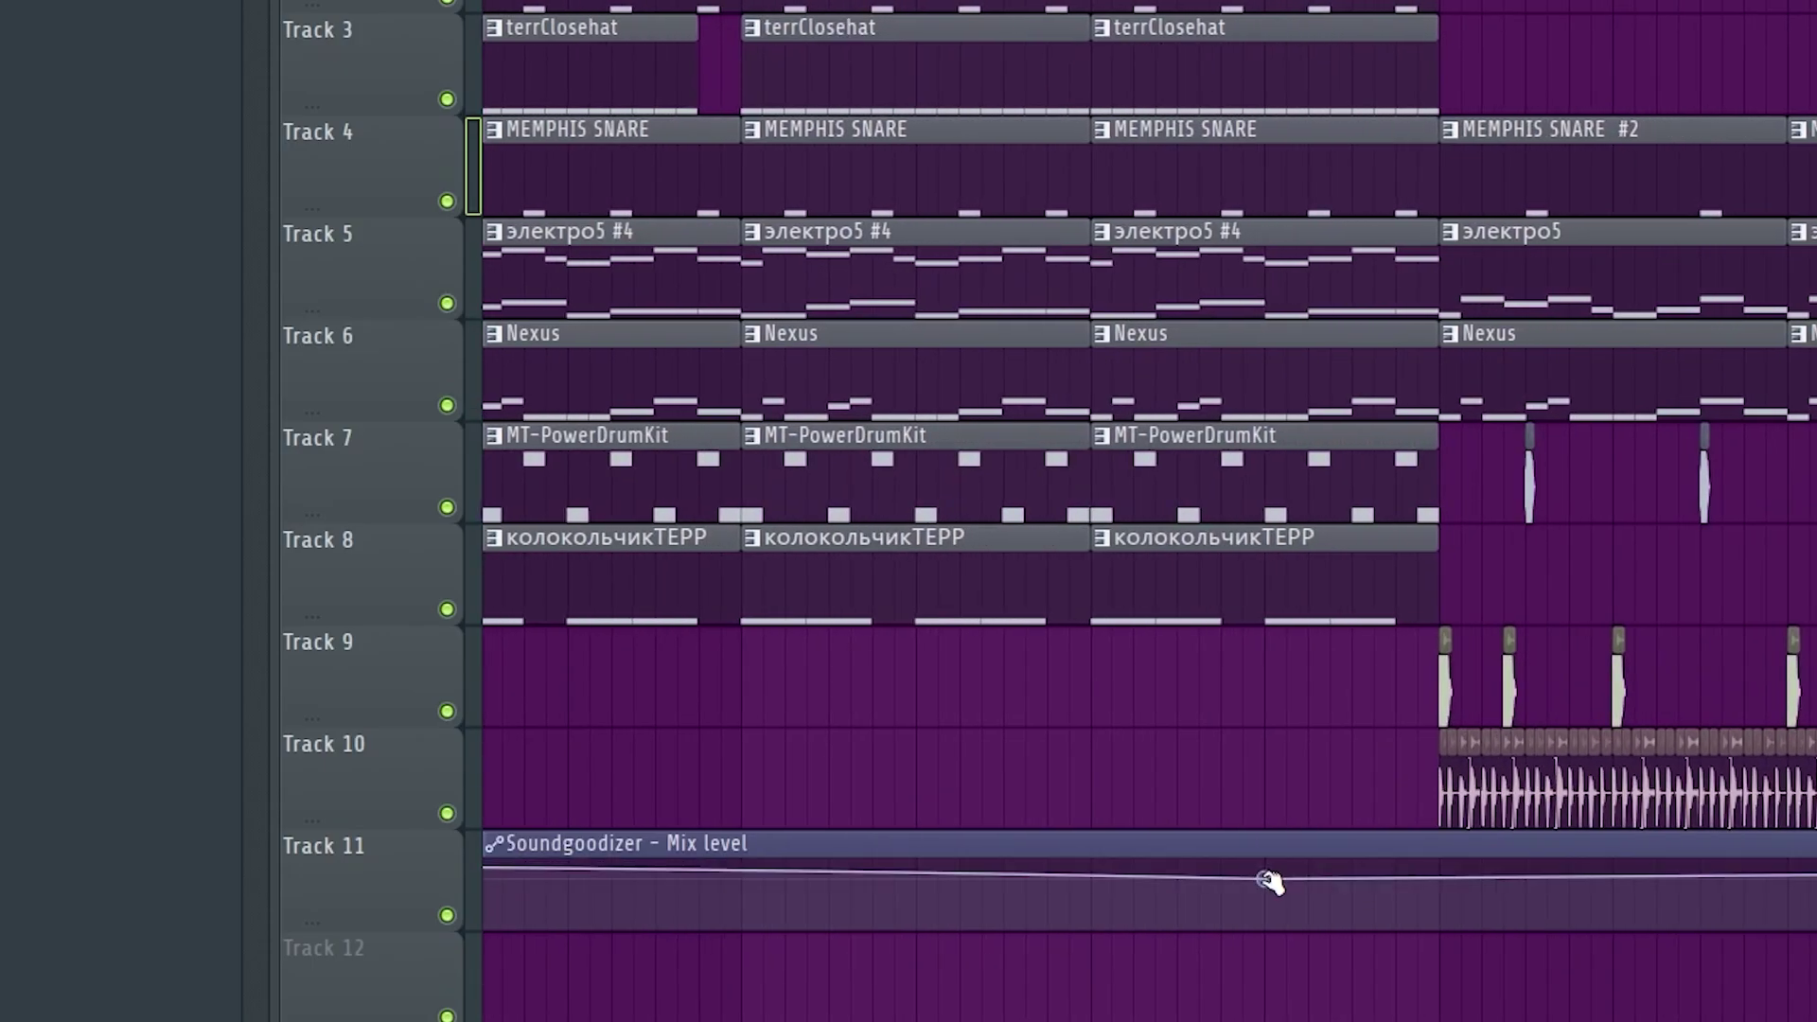
Step: Make the Soundgoodizer automation fall from bar 20 to 21 and curve up to bar 29, and place terrClosehat clips on Track 3 from bar 29
right_click(1268, 868)
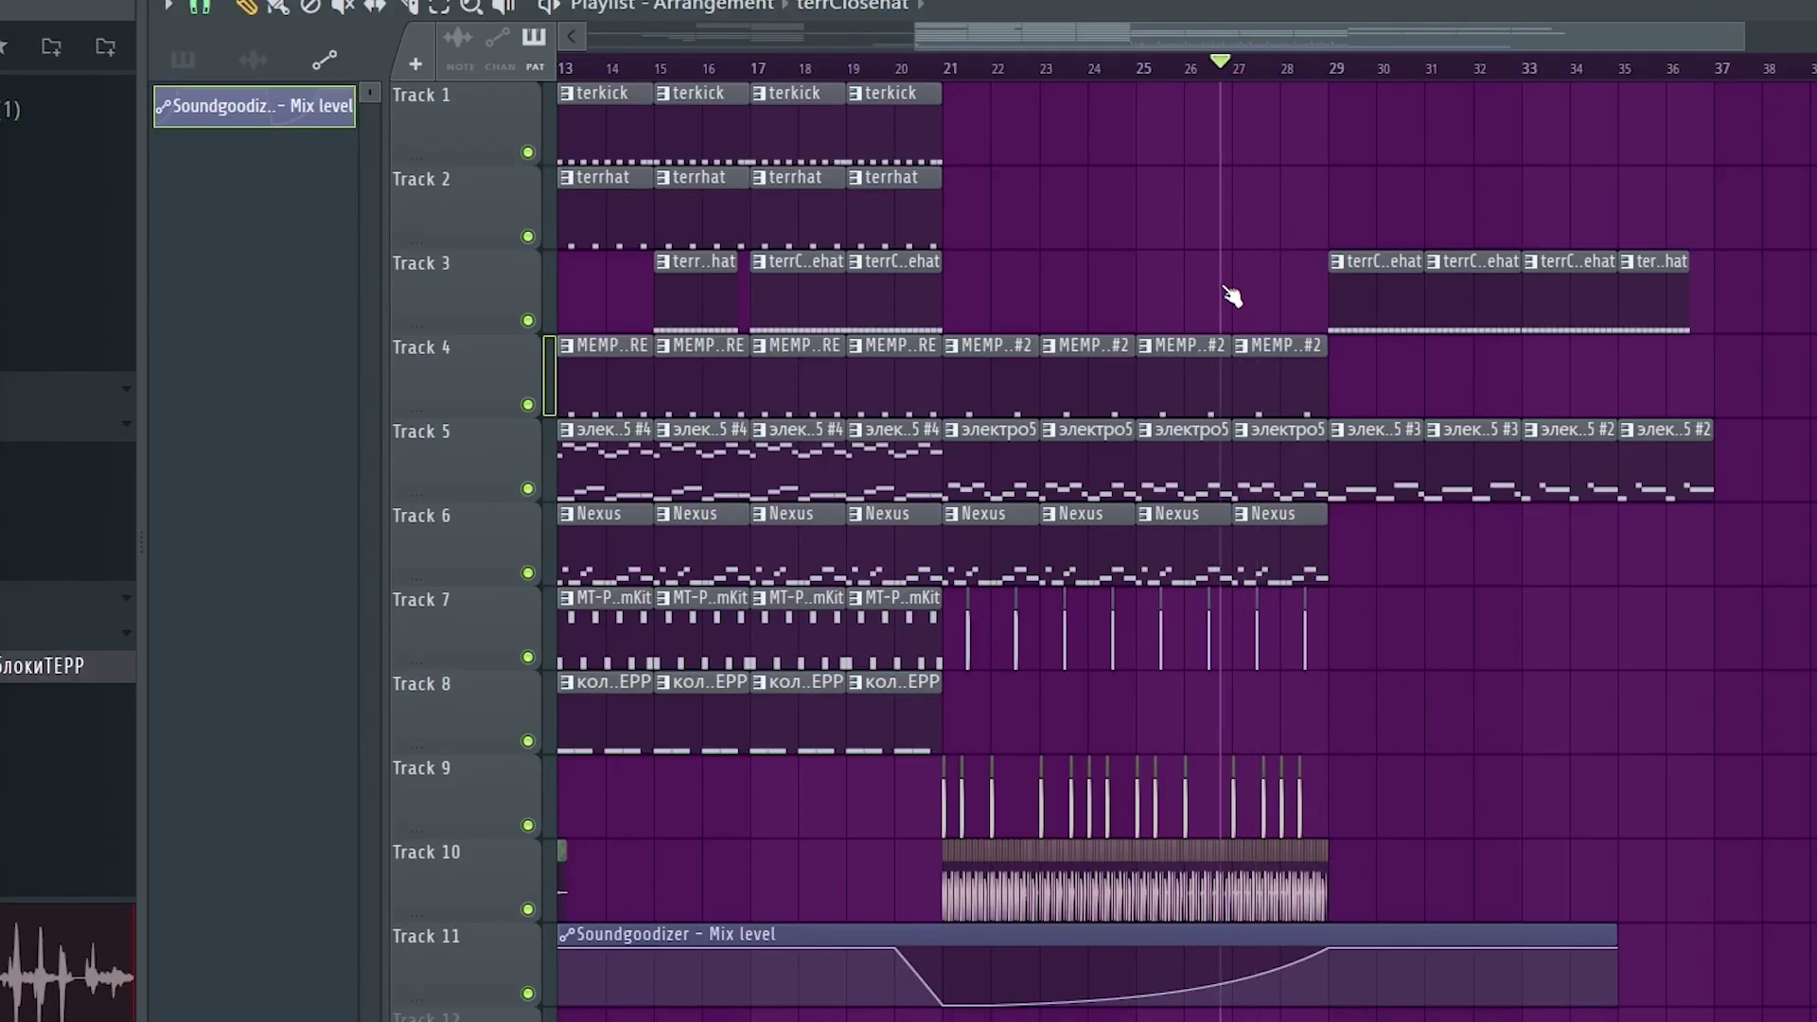
key(space)
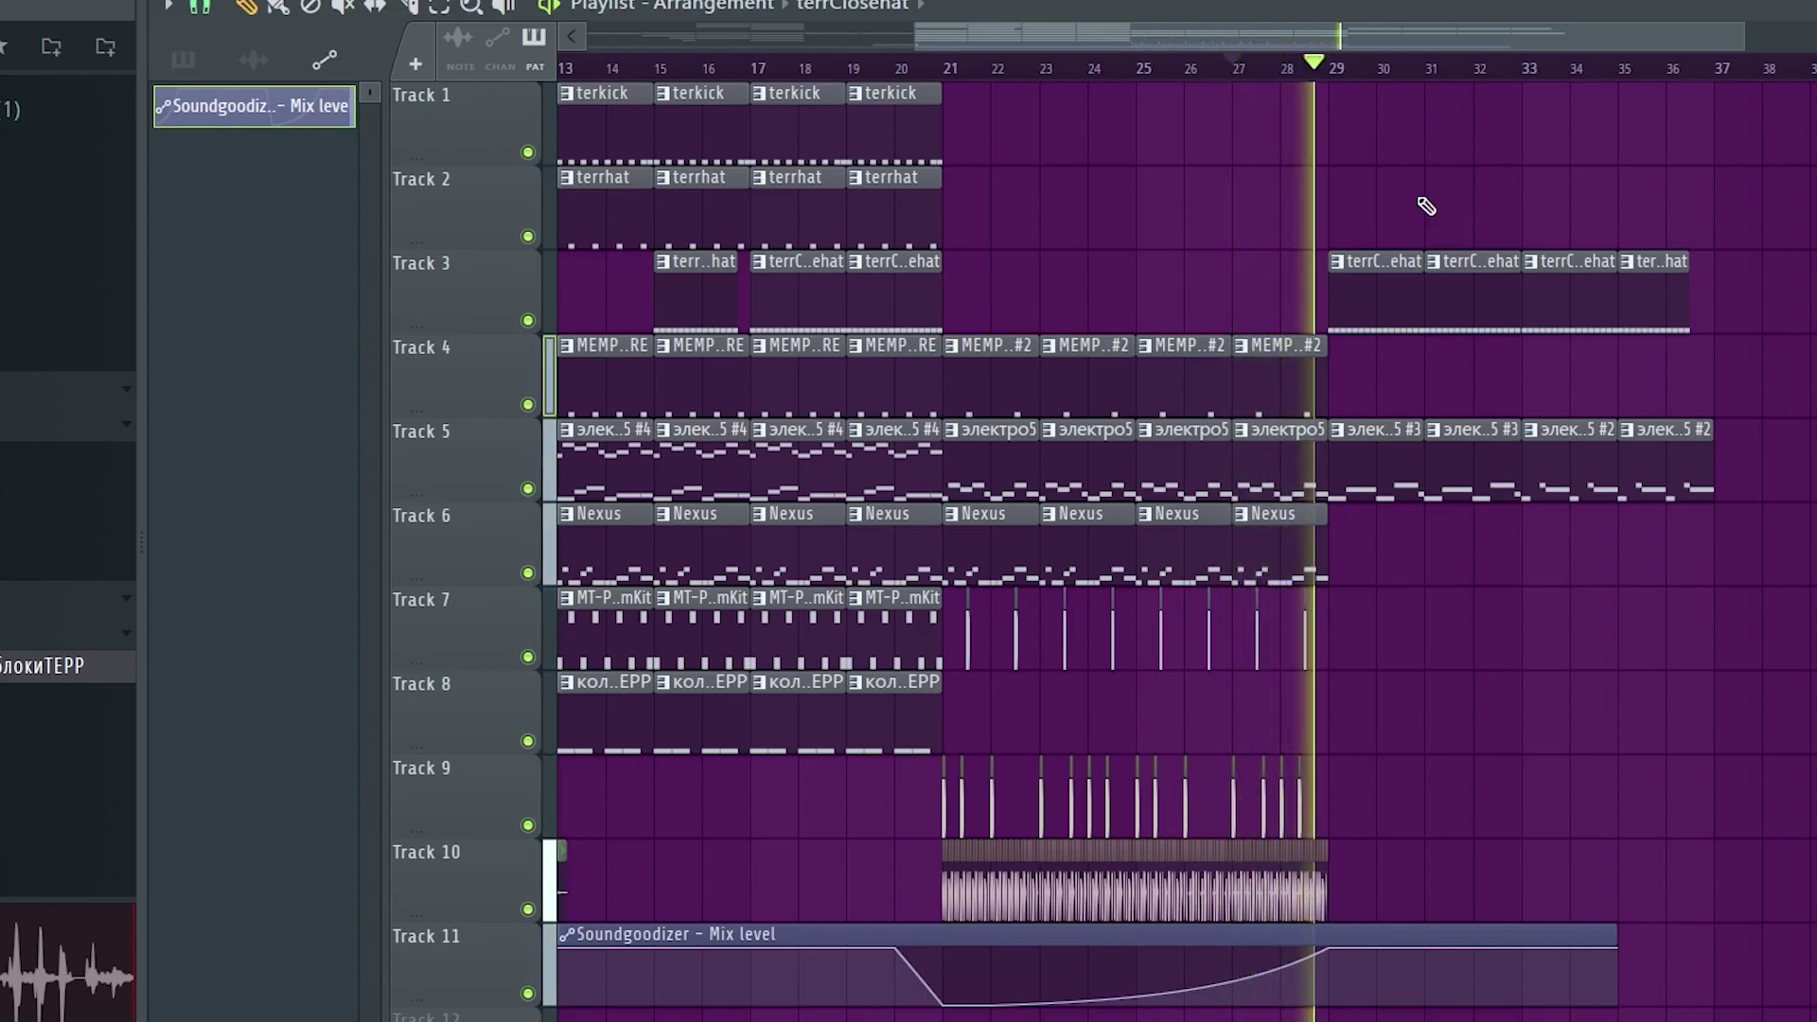
key(space)
Step: Review the arrangement and listen to the transitions from bar 27 and from bar 35
drag(1465, 42, 1138, 42)
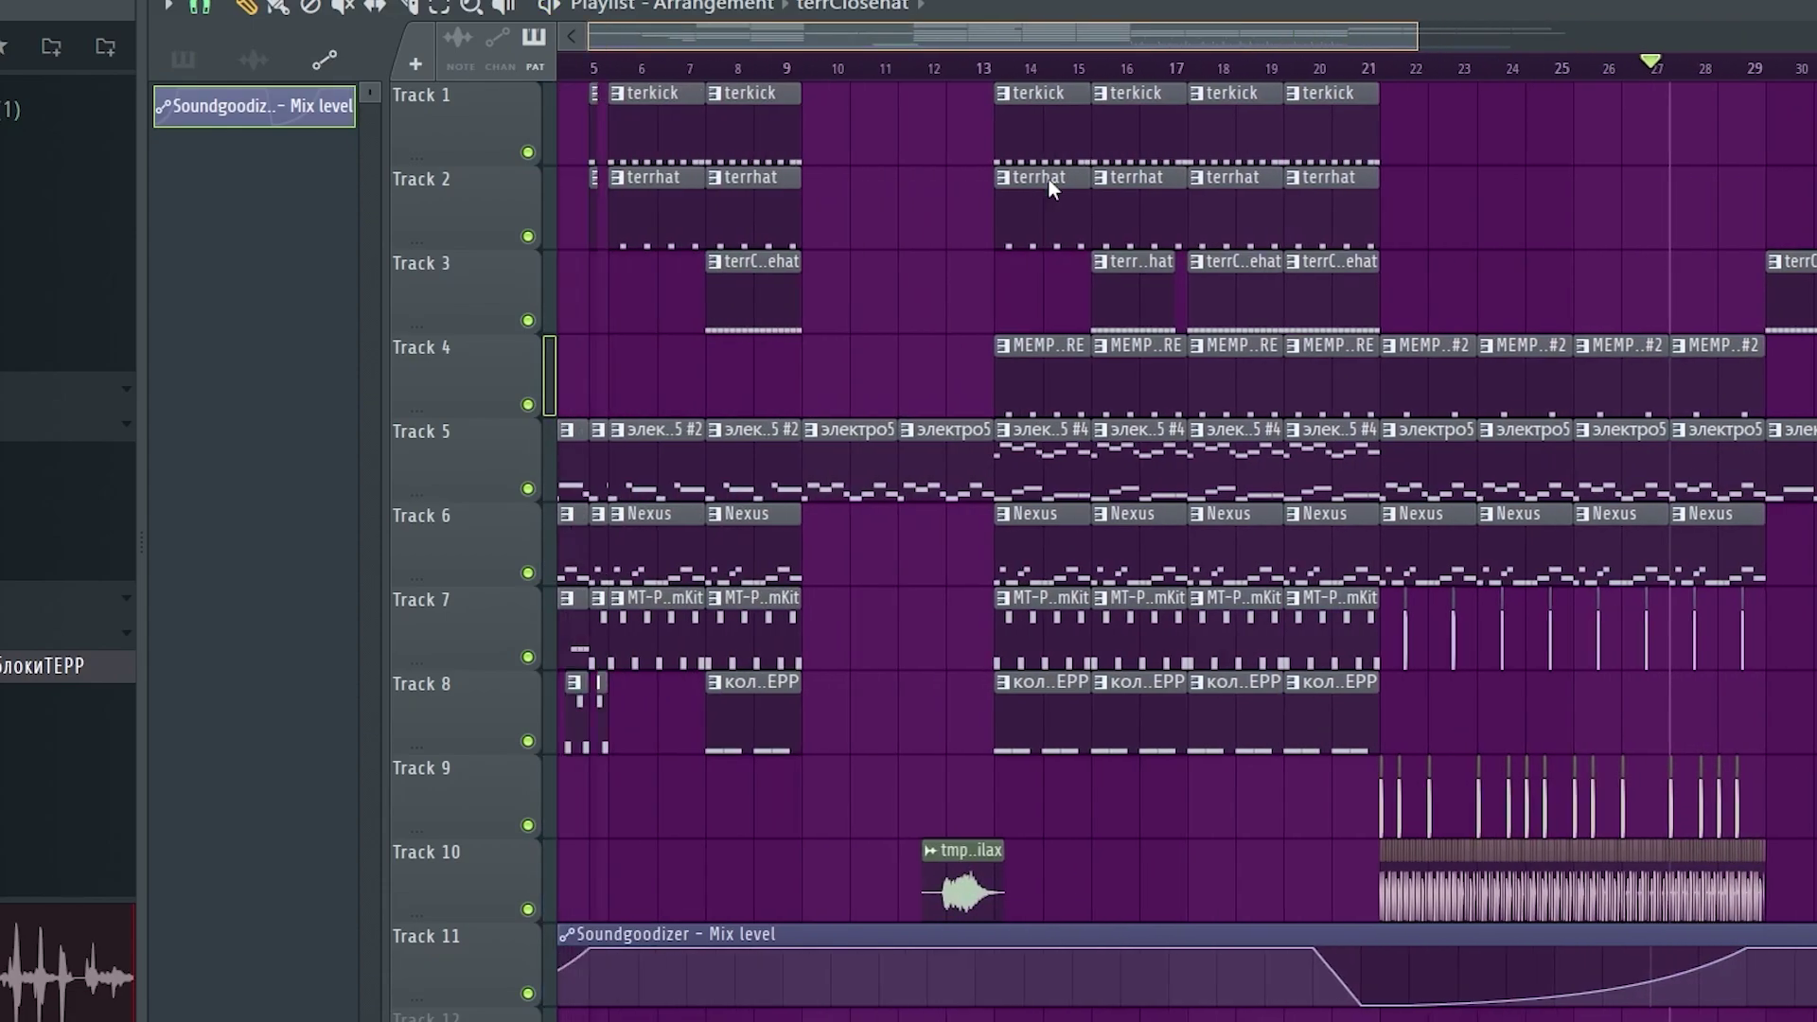
scroll(651, 511, left, 4)
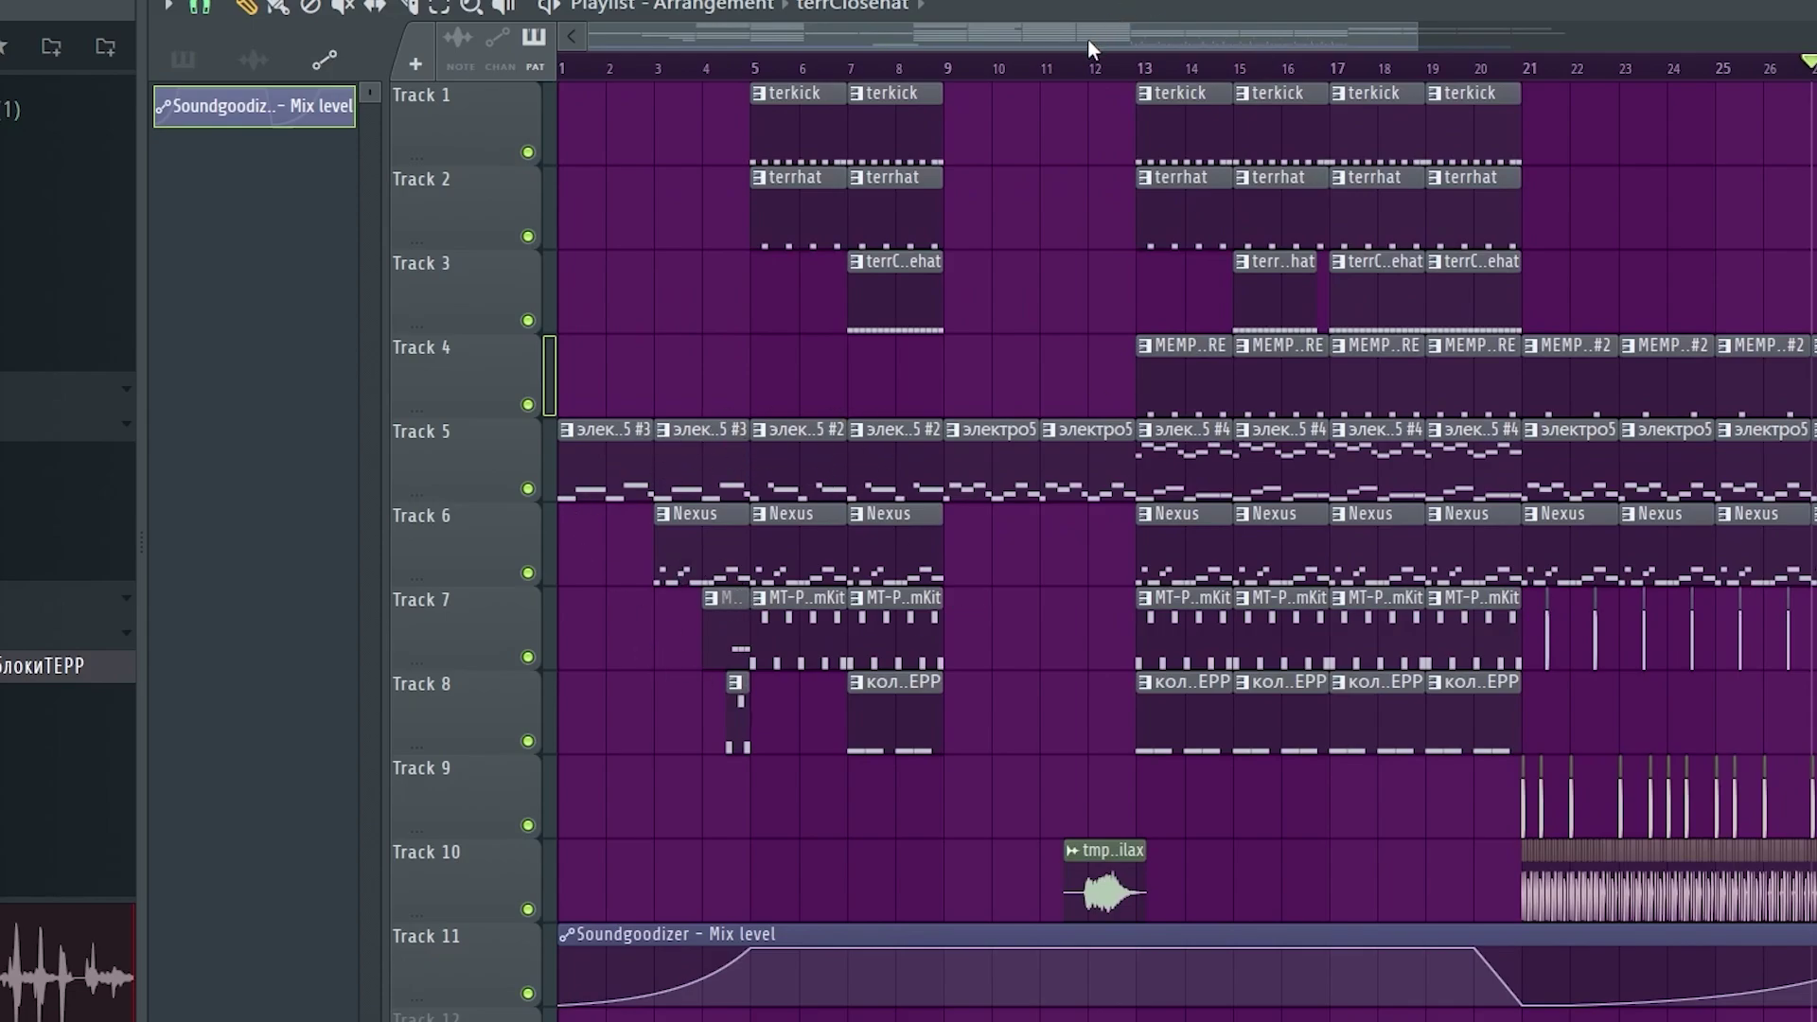
drag(1087, 38, 1557, 87)
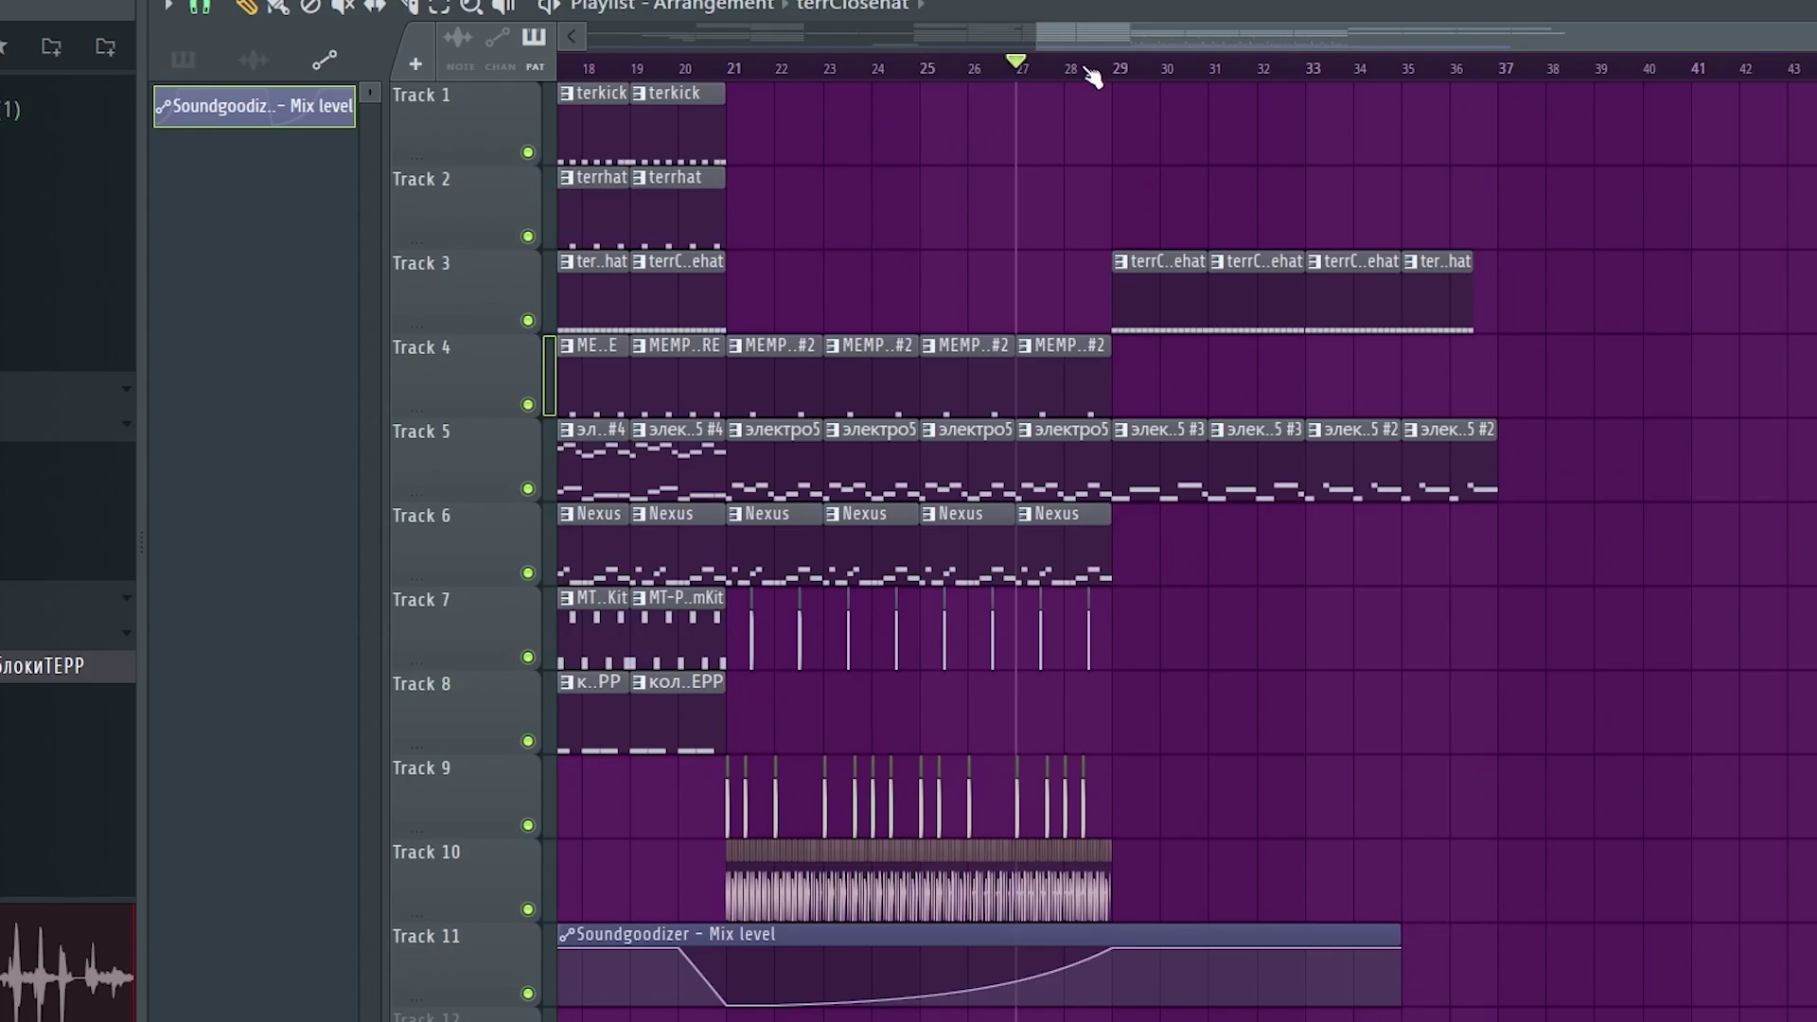
key(space)
key(space)
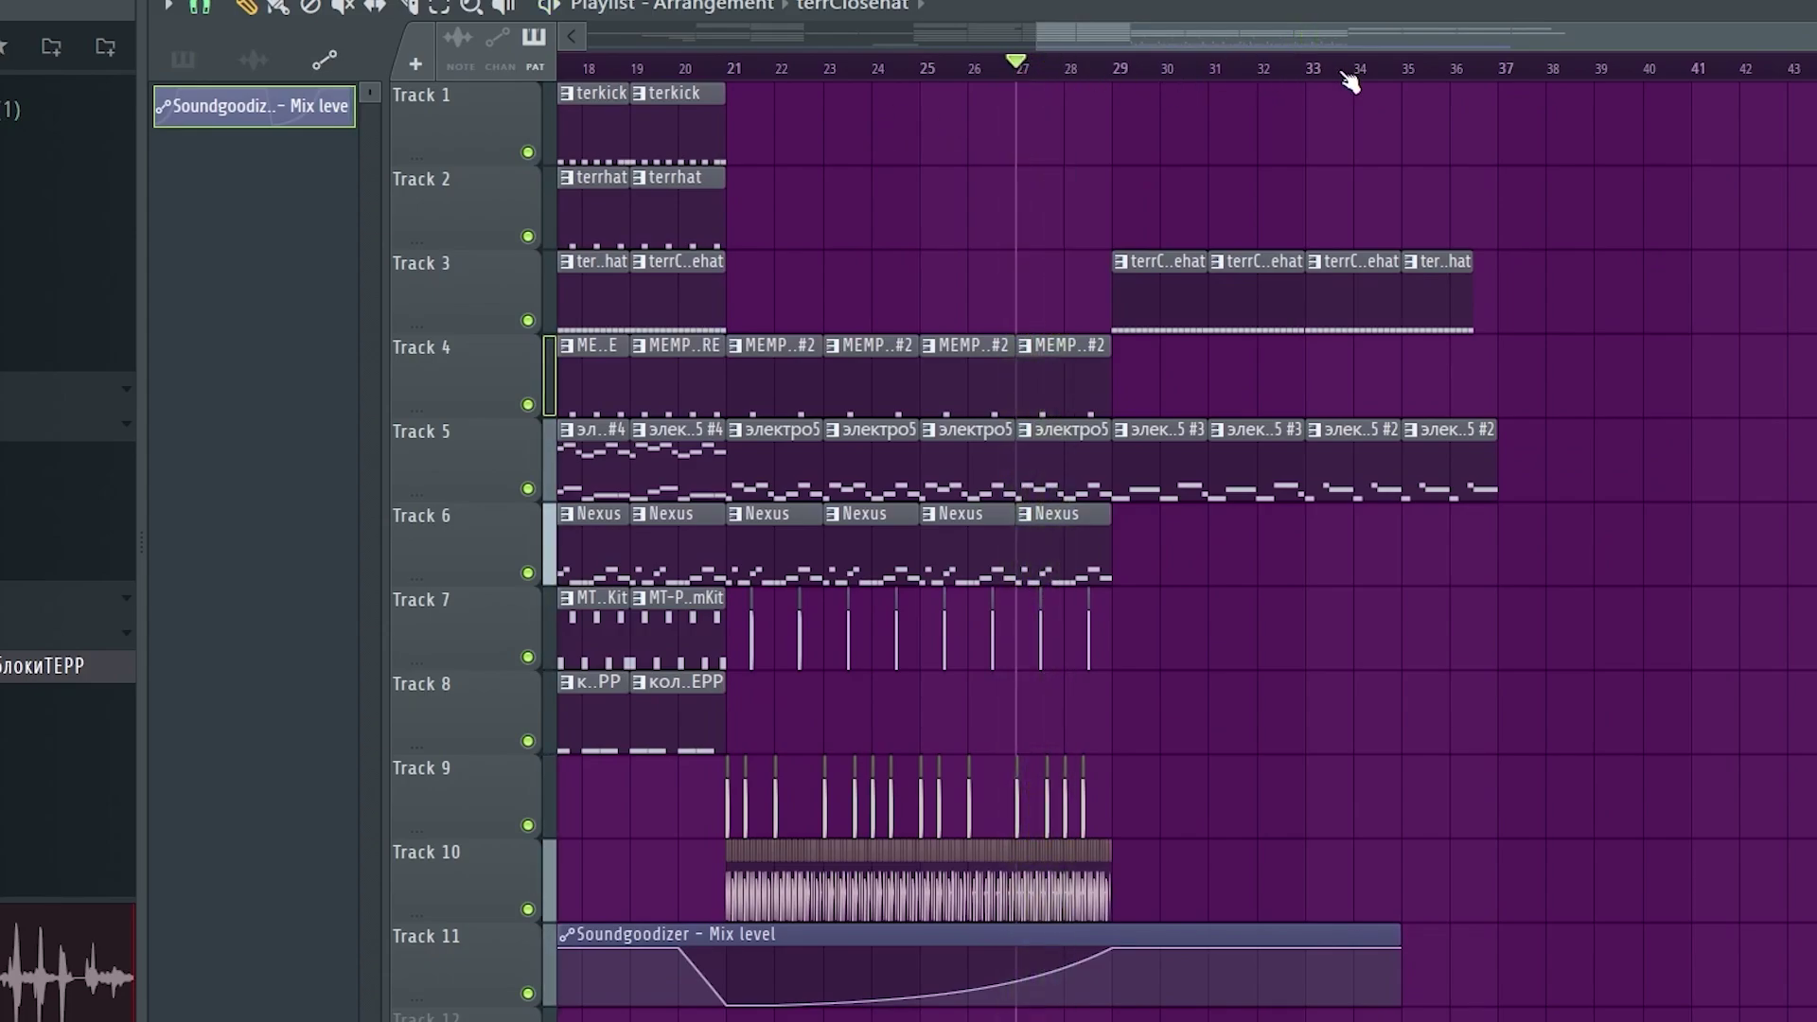
drag(1348, 68, 1413, 74)
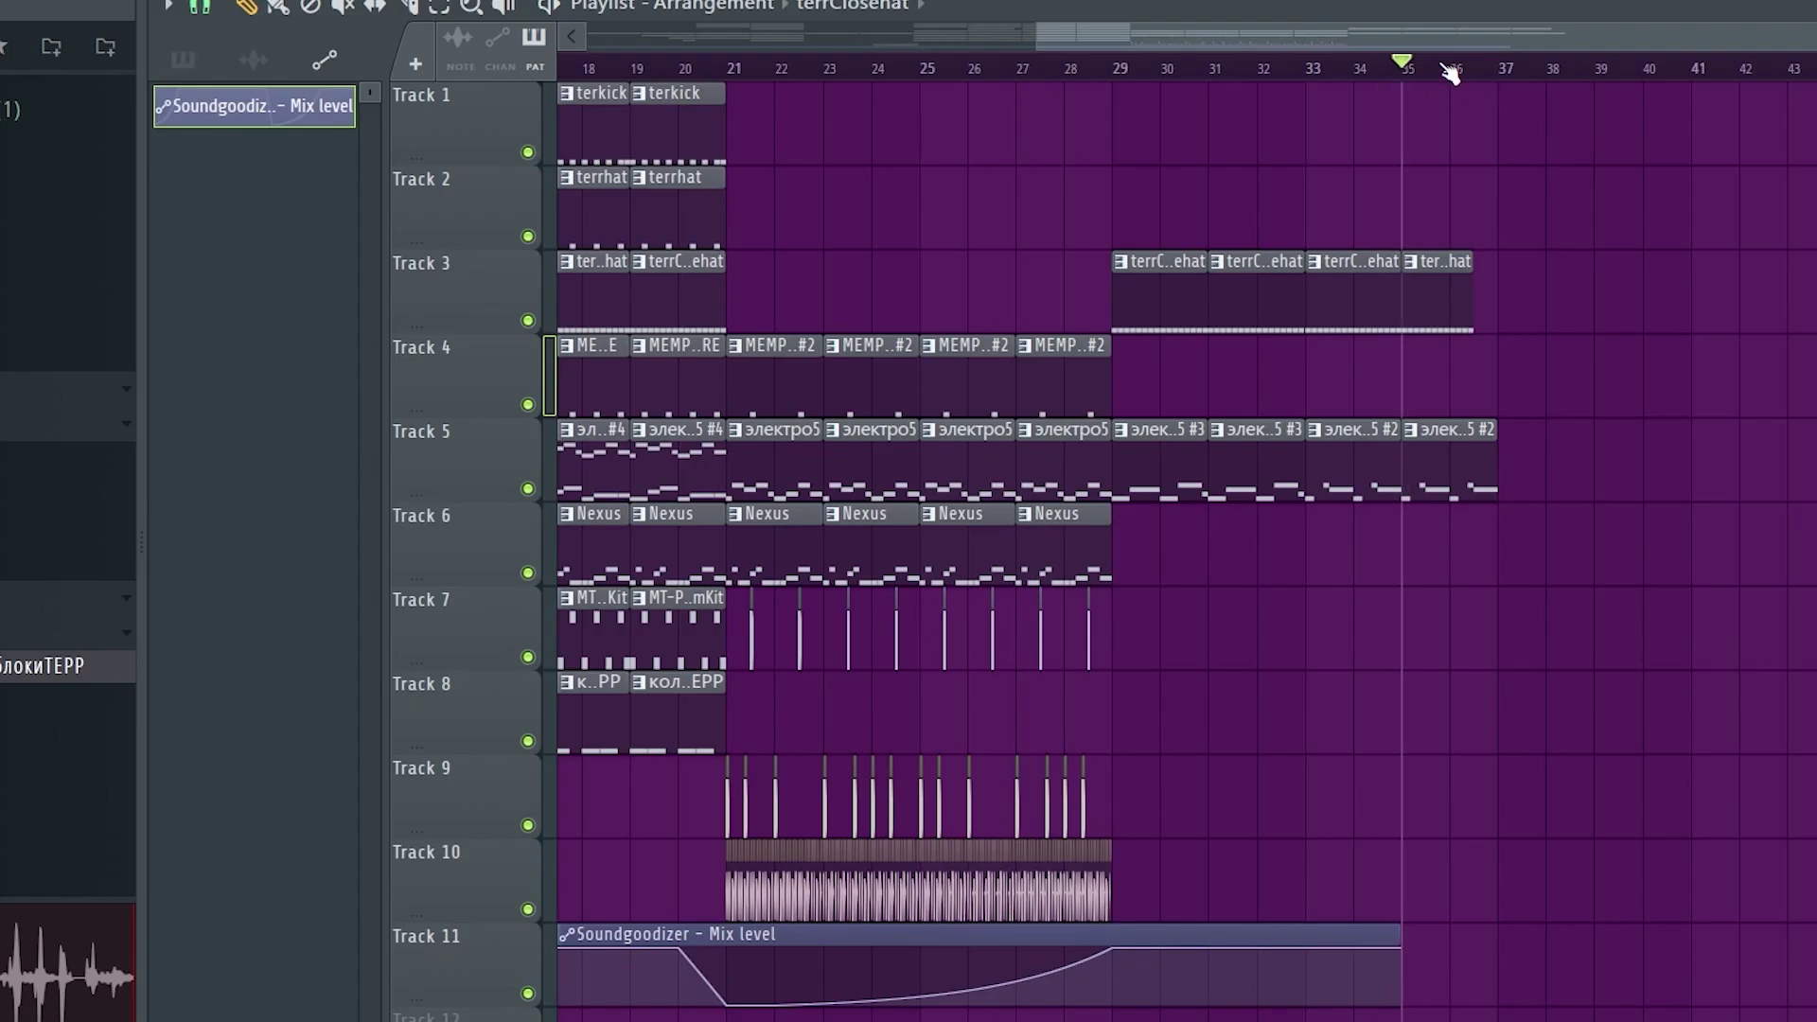
scroll(1482, 76, up, 1)
key(space)
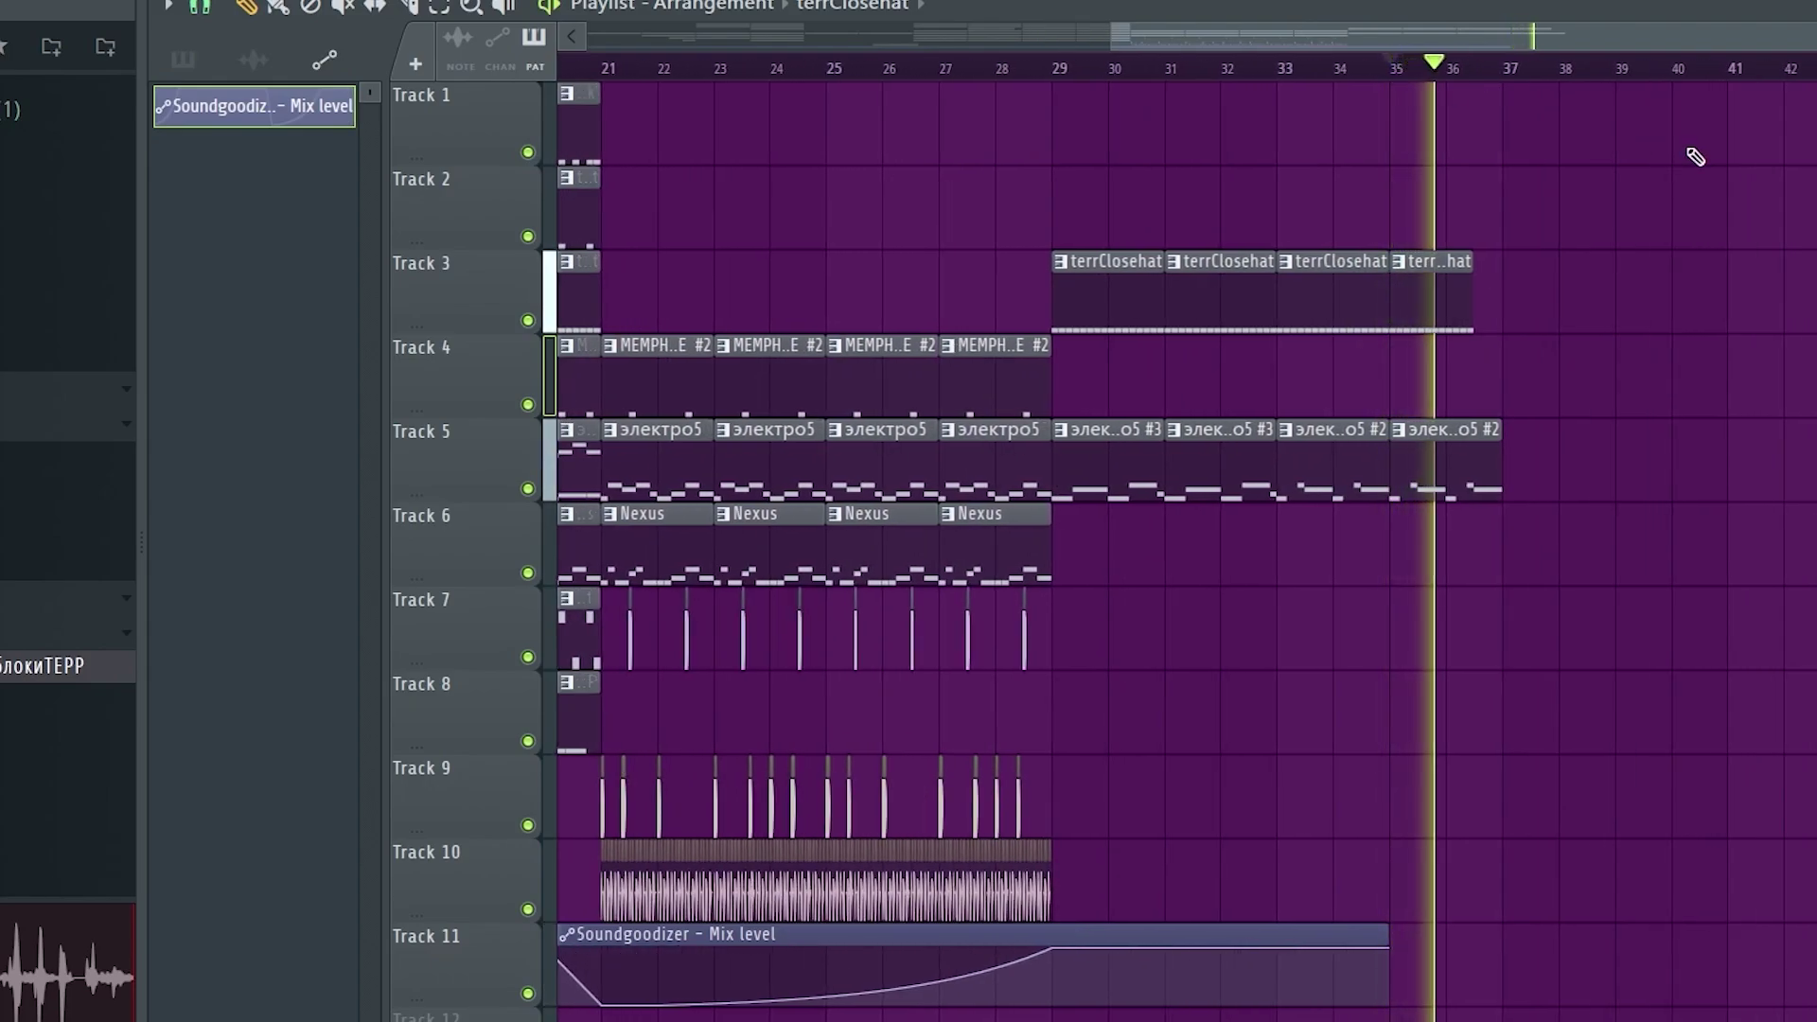
key(space)
Step: Duplicate the drop's clips from bars 13 to 20 on Tracks 1 to 8 to bar 37, and play the transition
scroll(945, 721, down, 2)
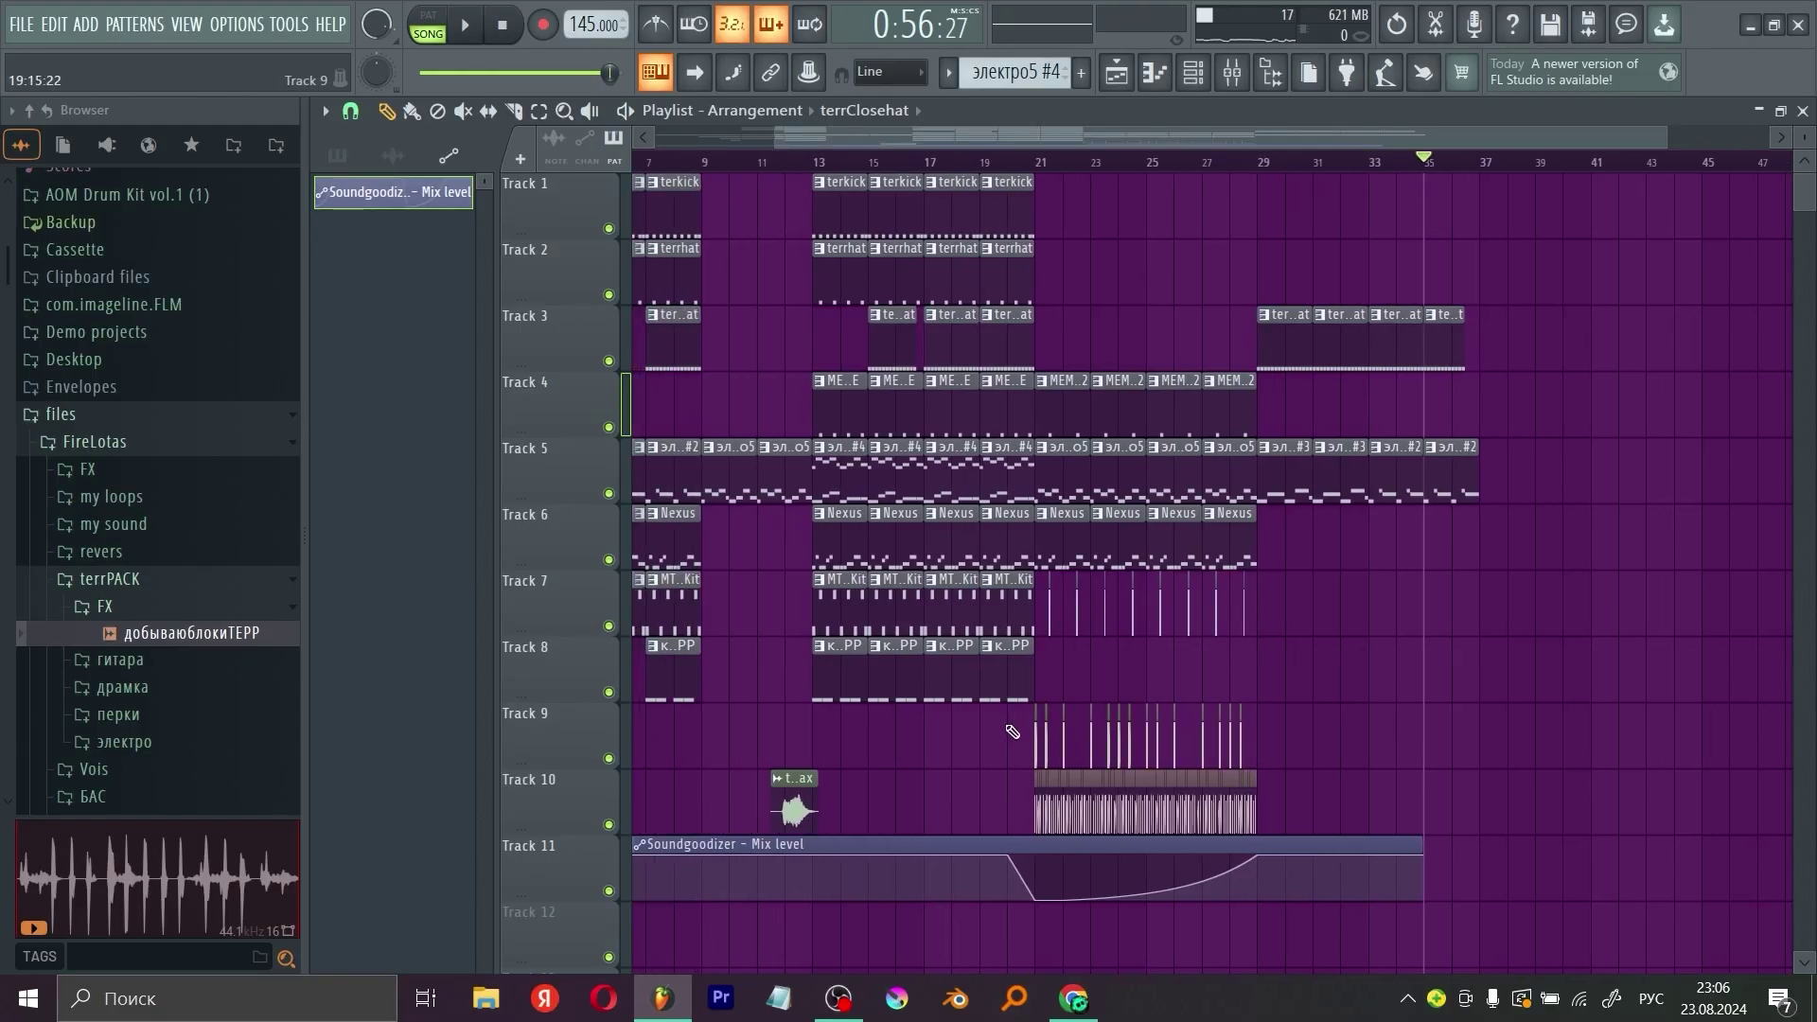
drag(1017, 758, 1487, 226)
key(space)
scroll(1488, 226, up, 2)
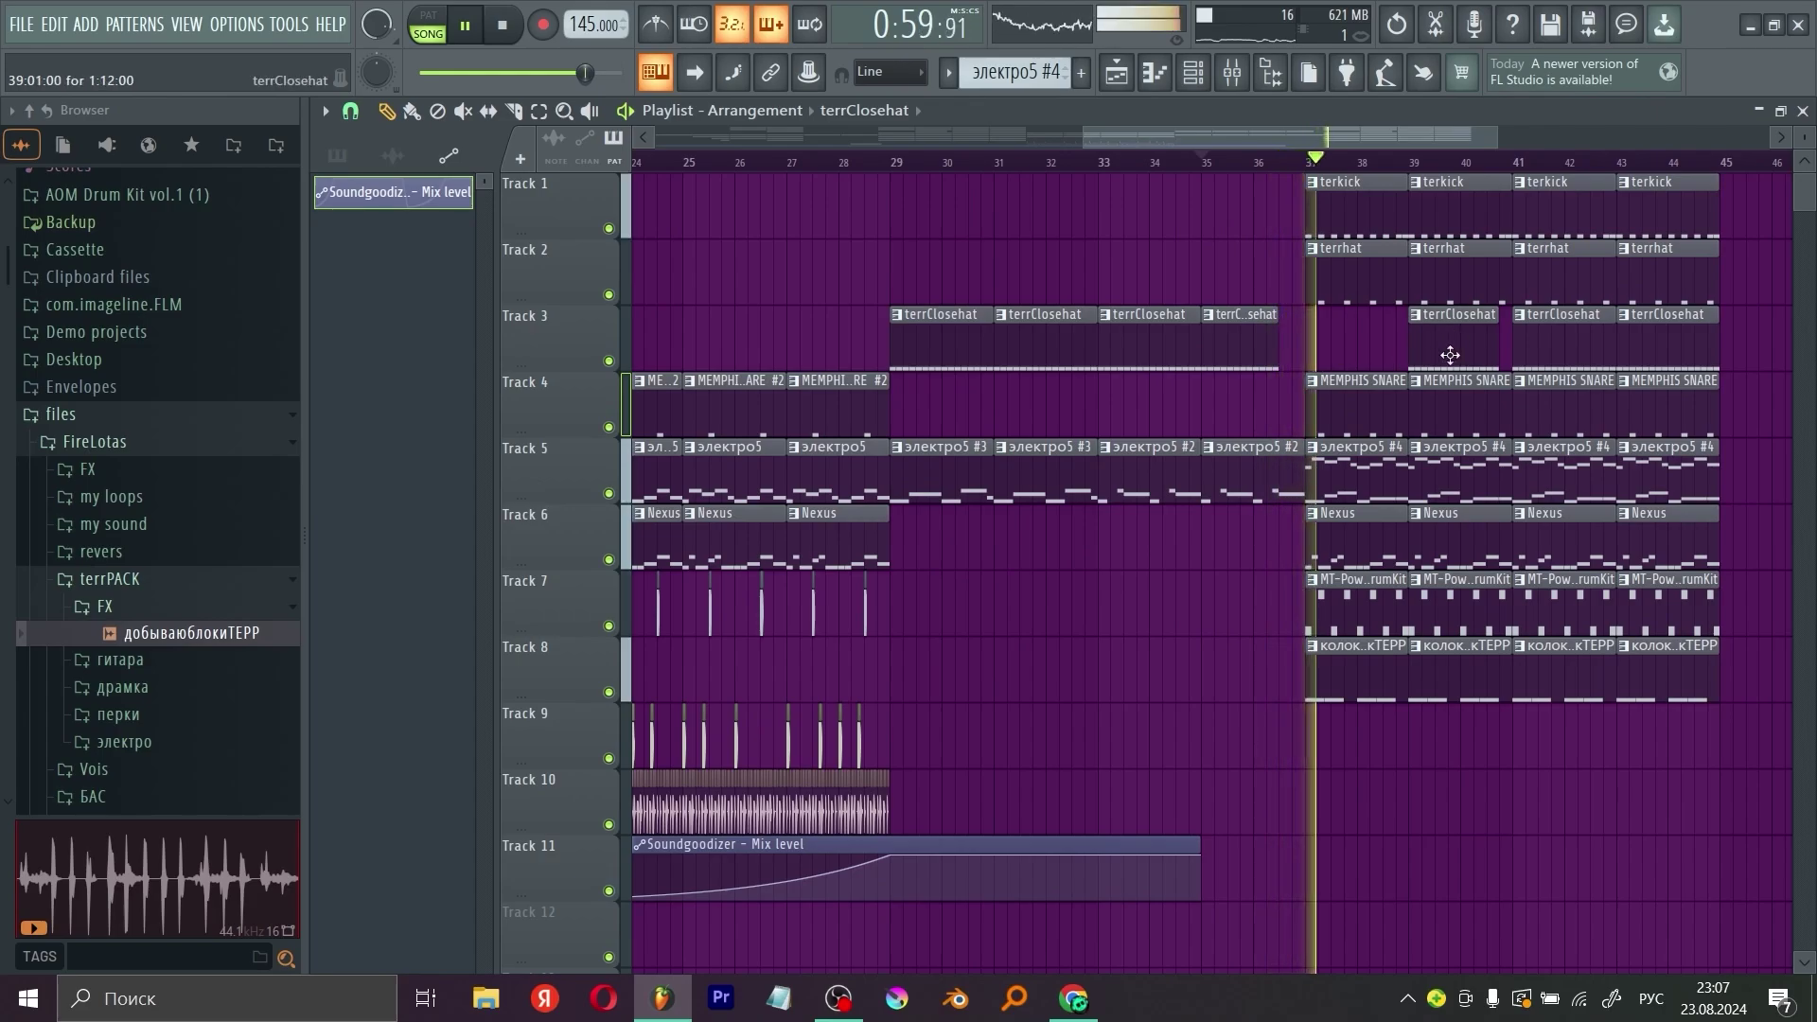
Step: Add a terrClosehat clip at bar 37 on Track 3 and place the кнопкаМенюТЕРР2 sample from terrPACK below the Soundgoodizer automation near bar 4
click(1352, 367)
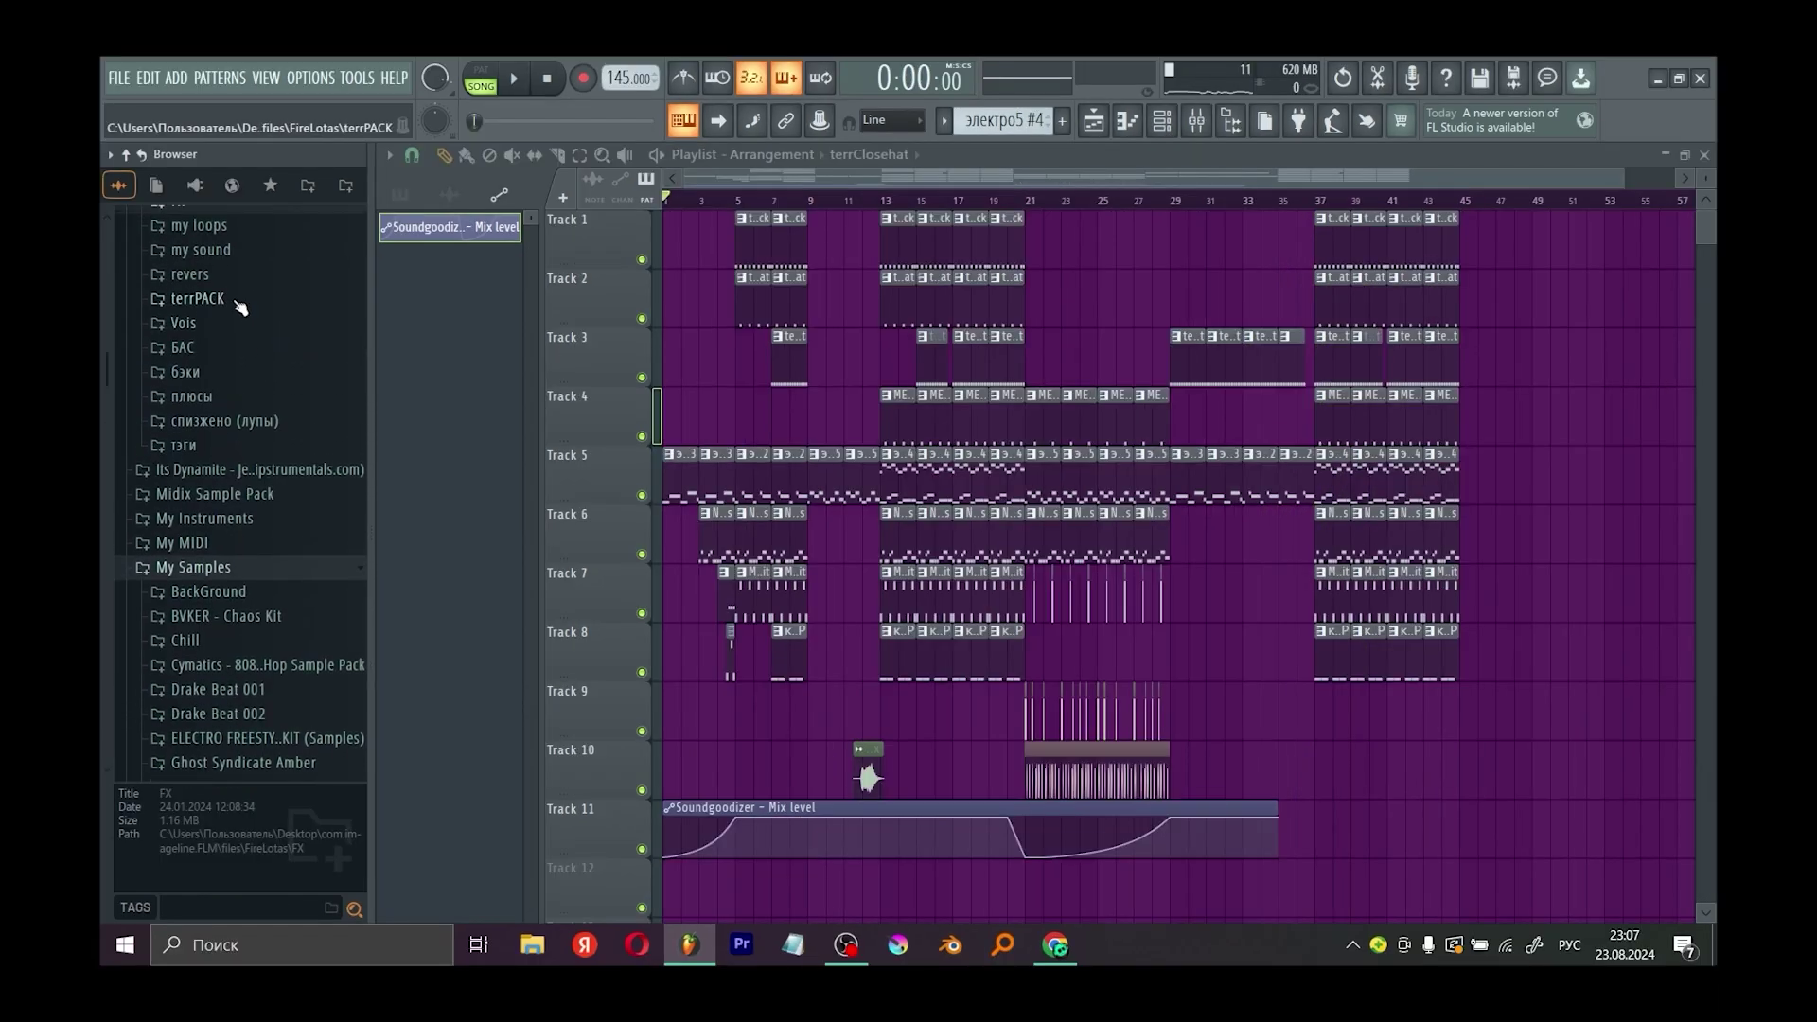
click(237, 301)
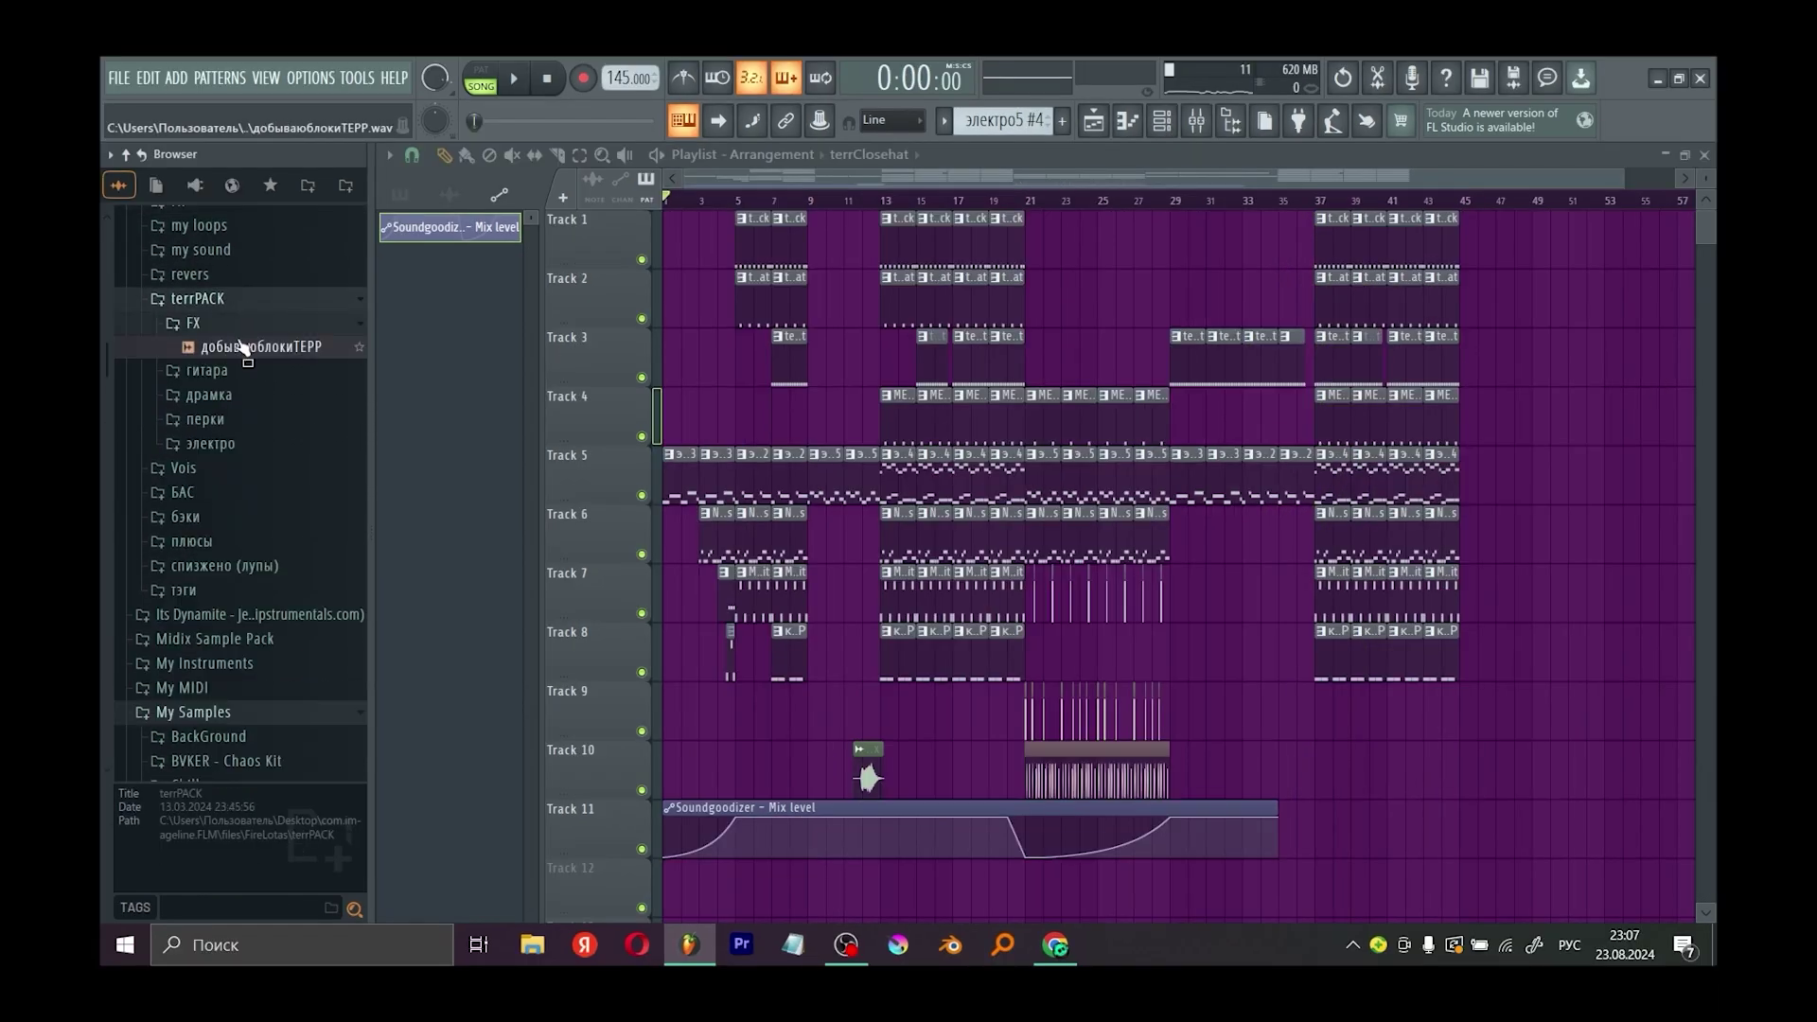
click(258, 327)
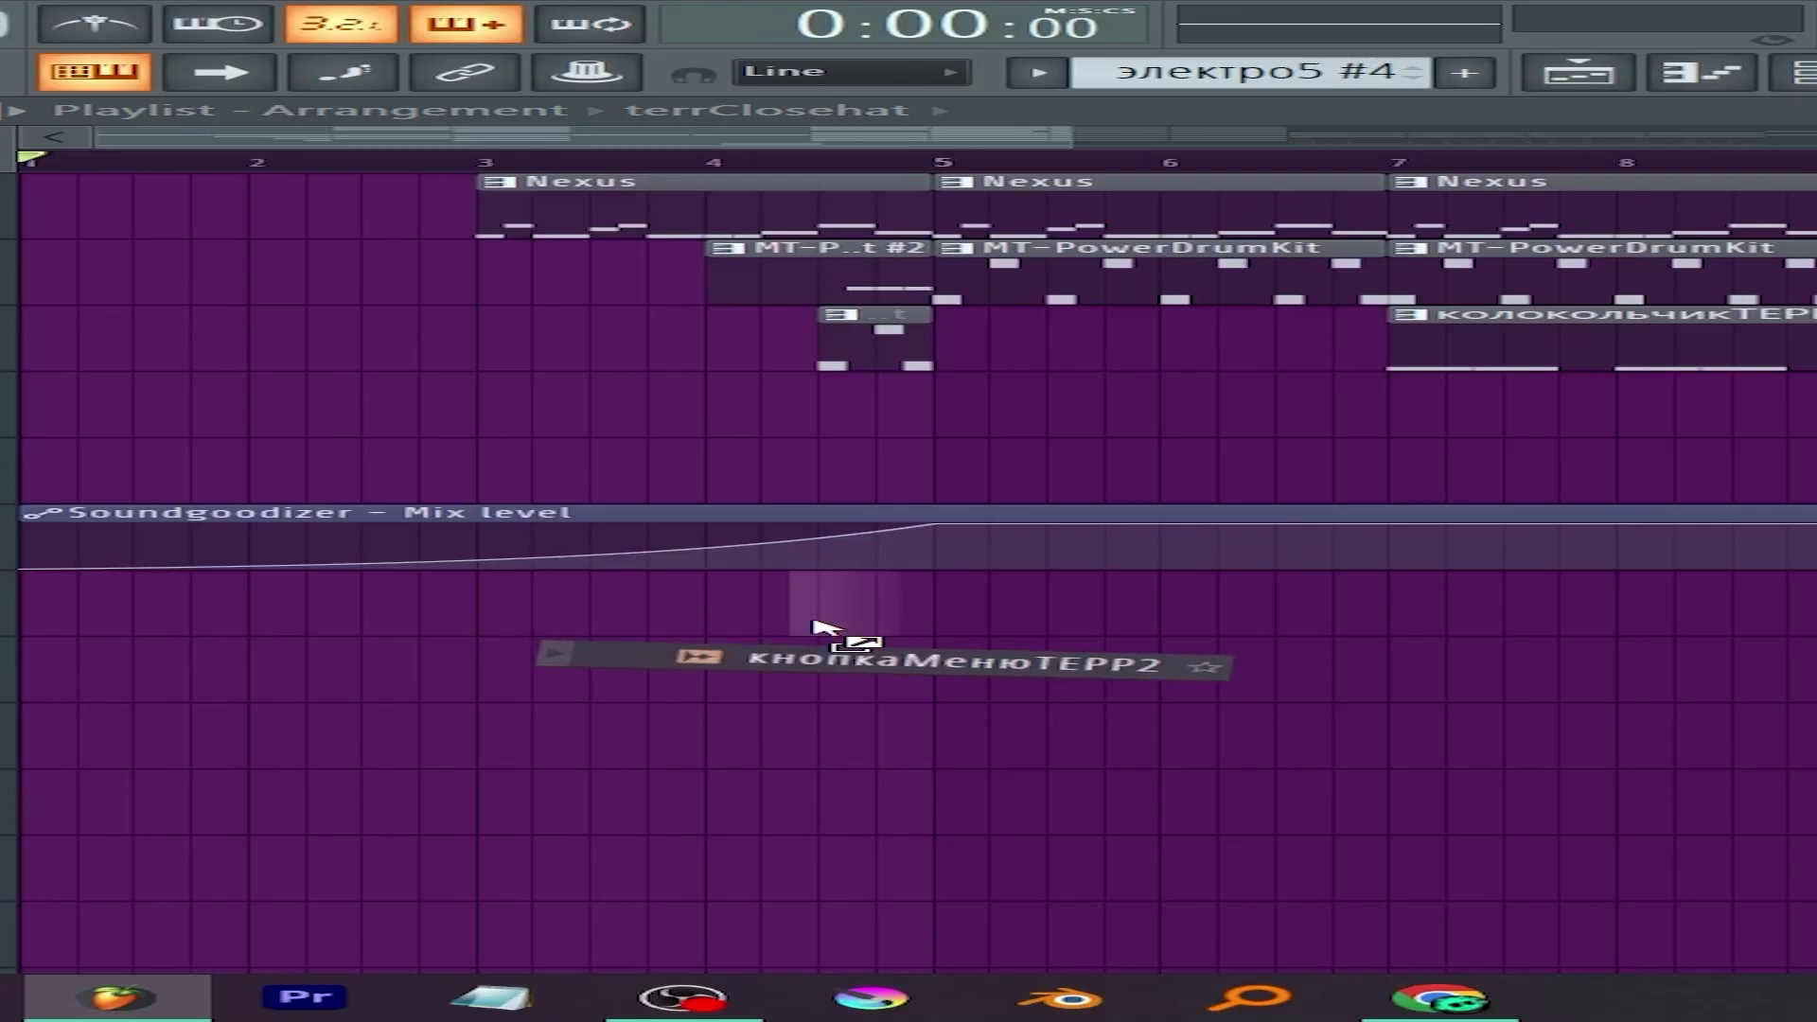
drag(823, 629, 836, 660)
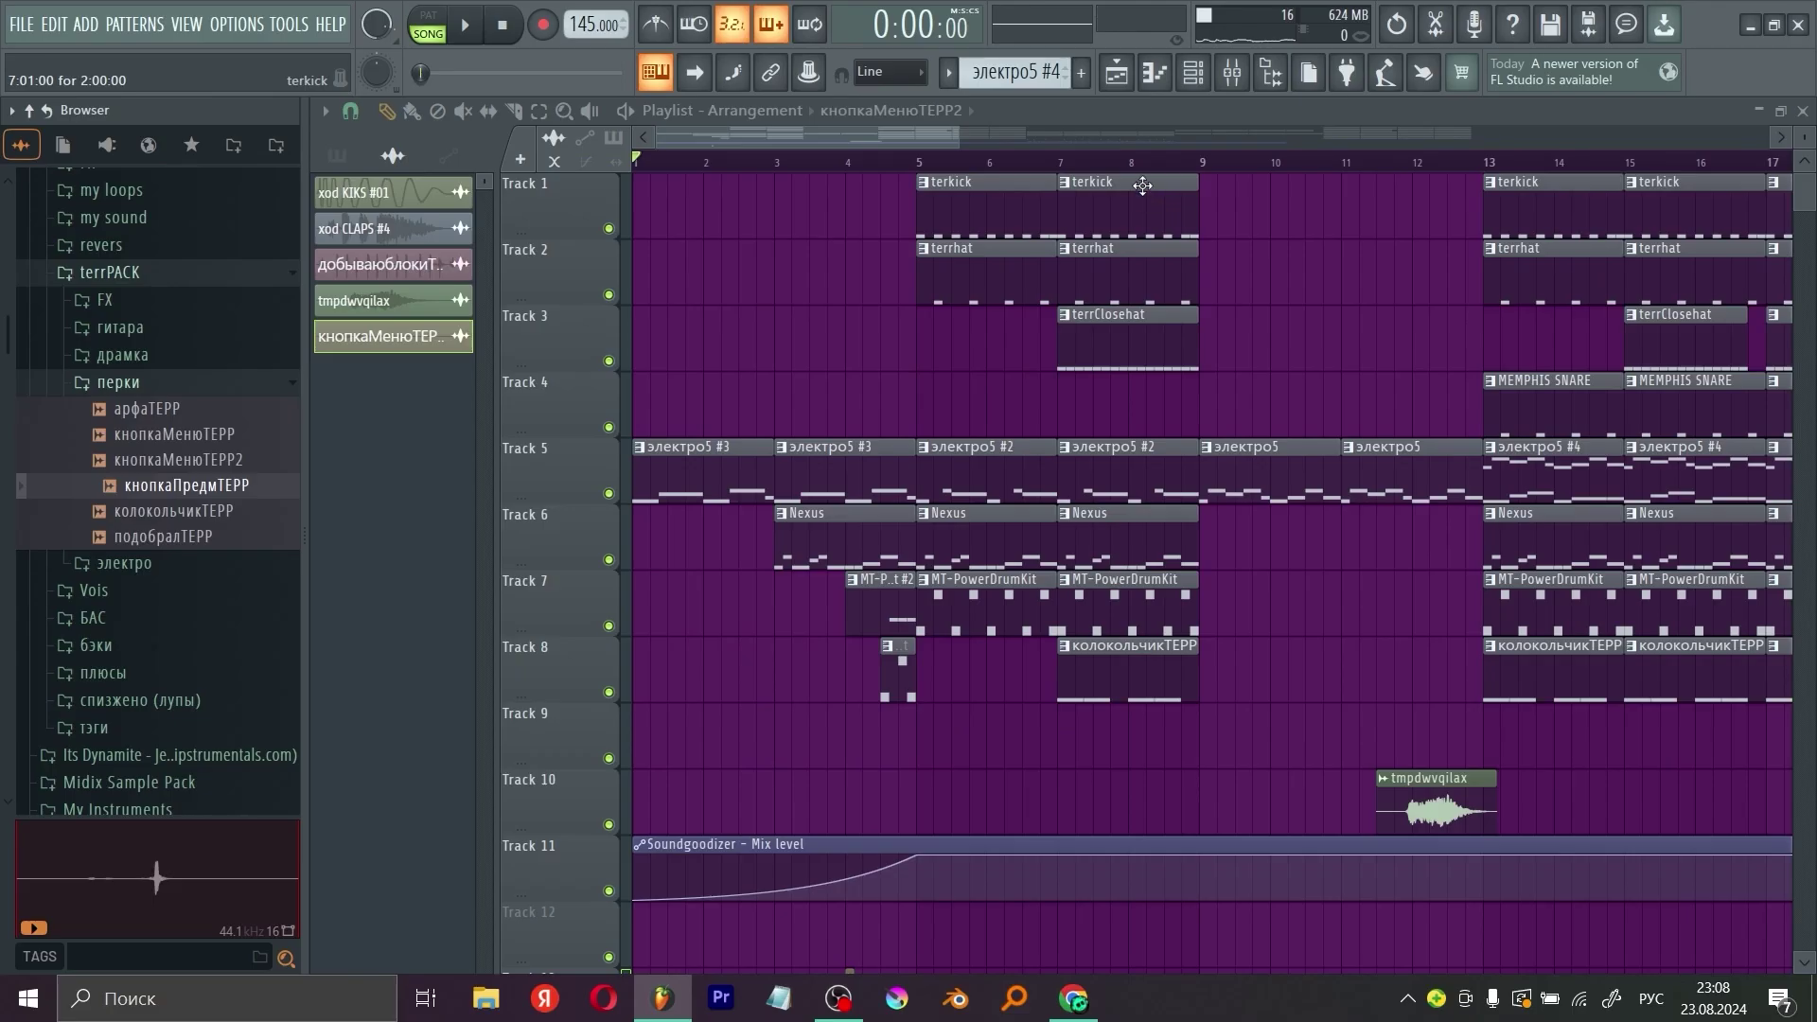
Step: Listen to the transition from bar 8 into bar 9
click(1103, 161)
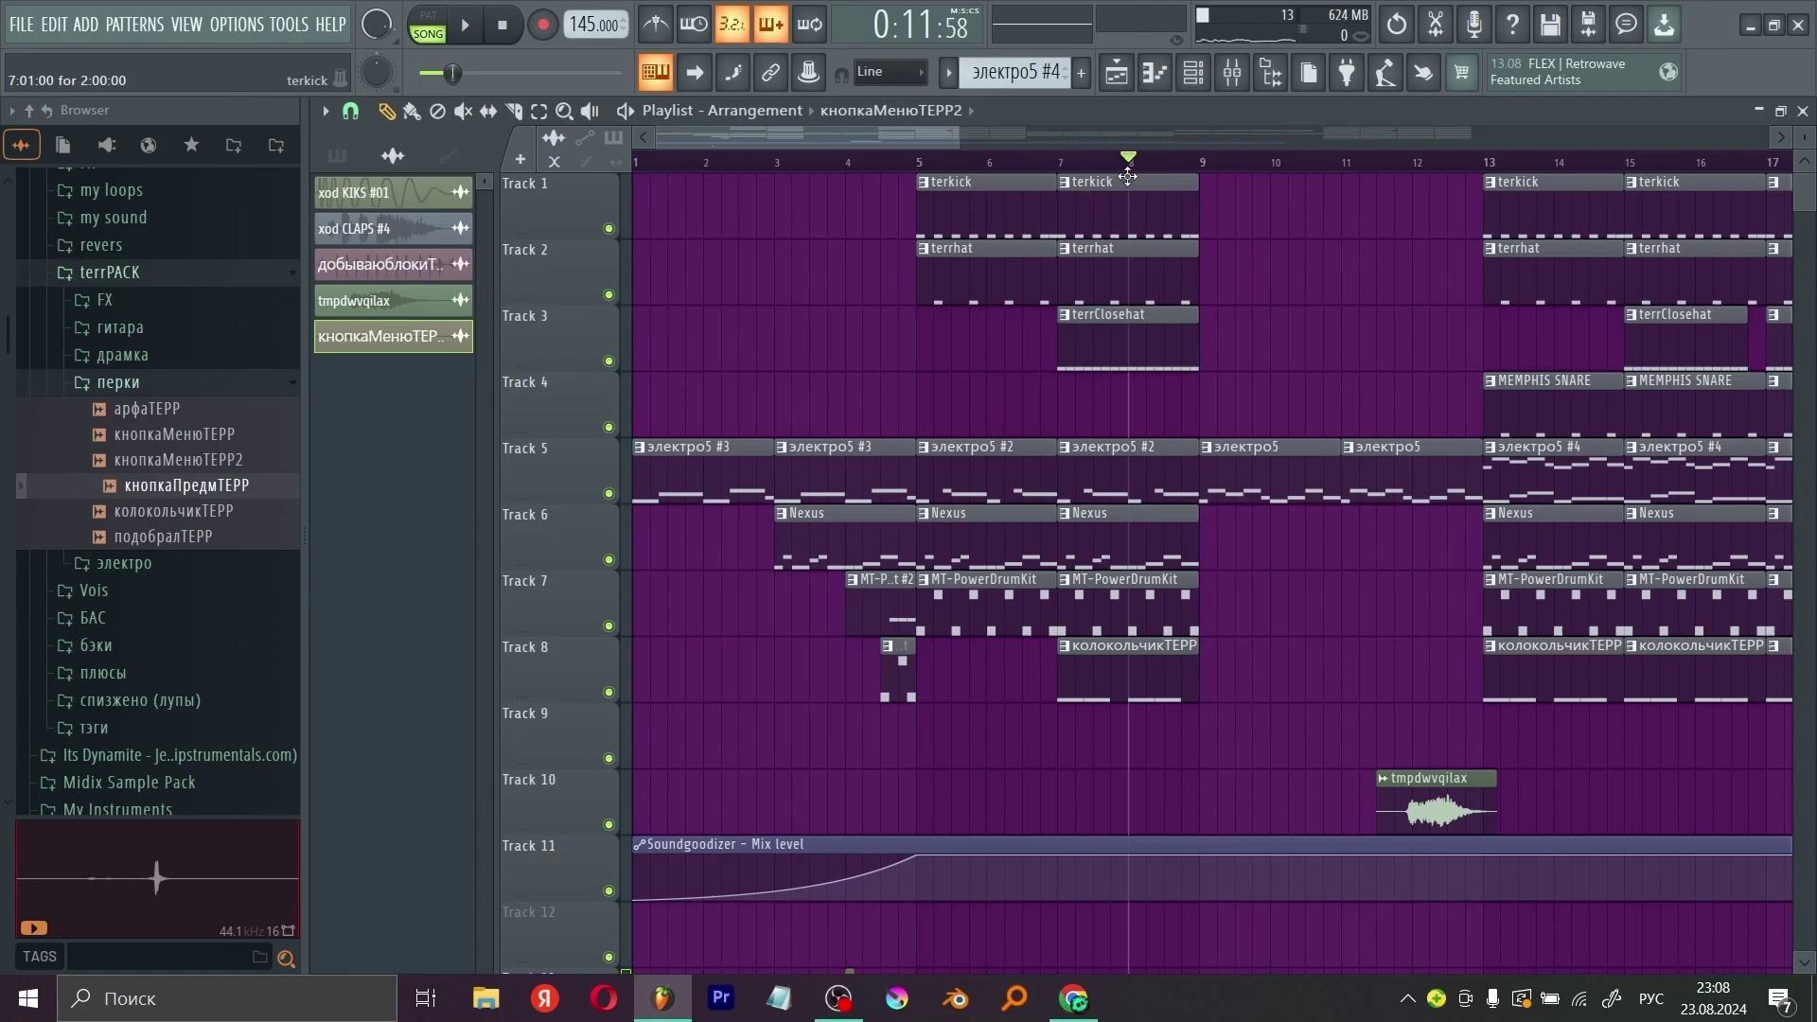
key(space)
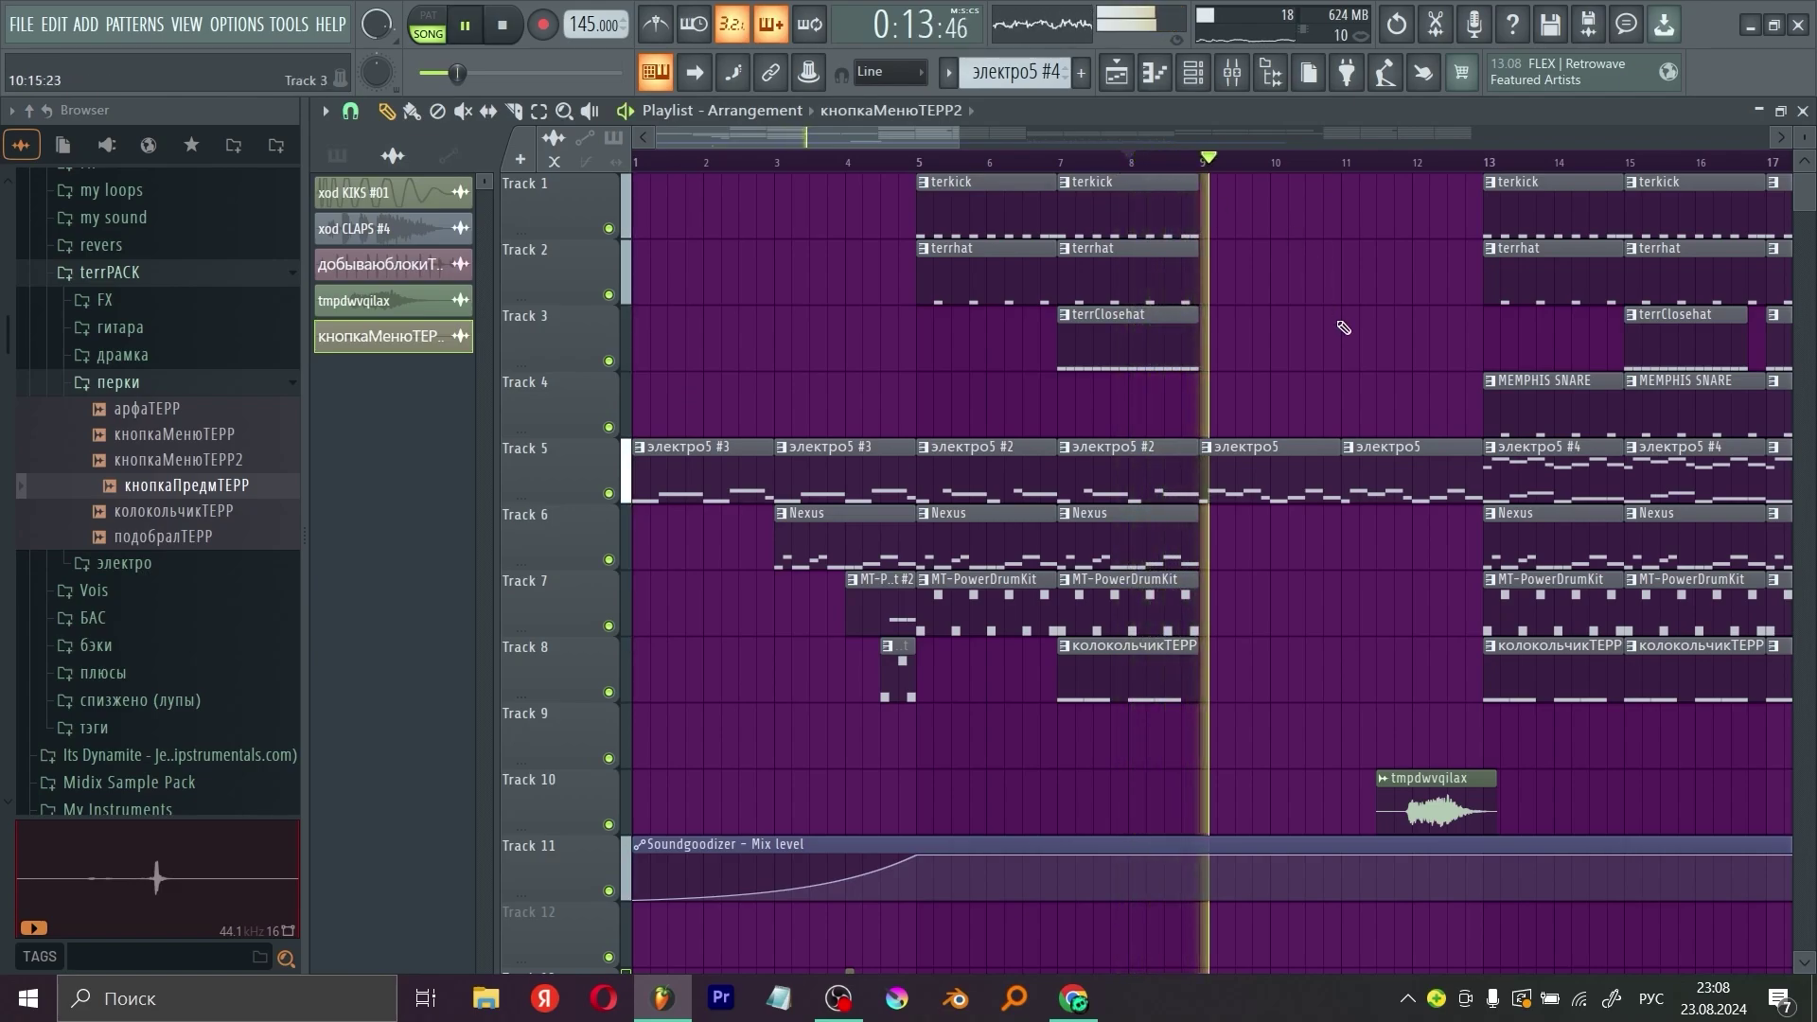
key(space)
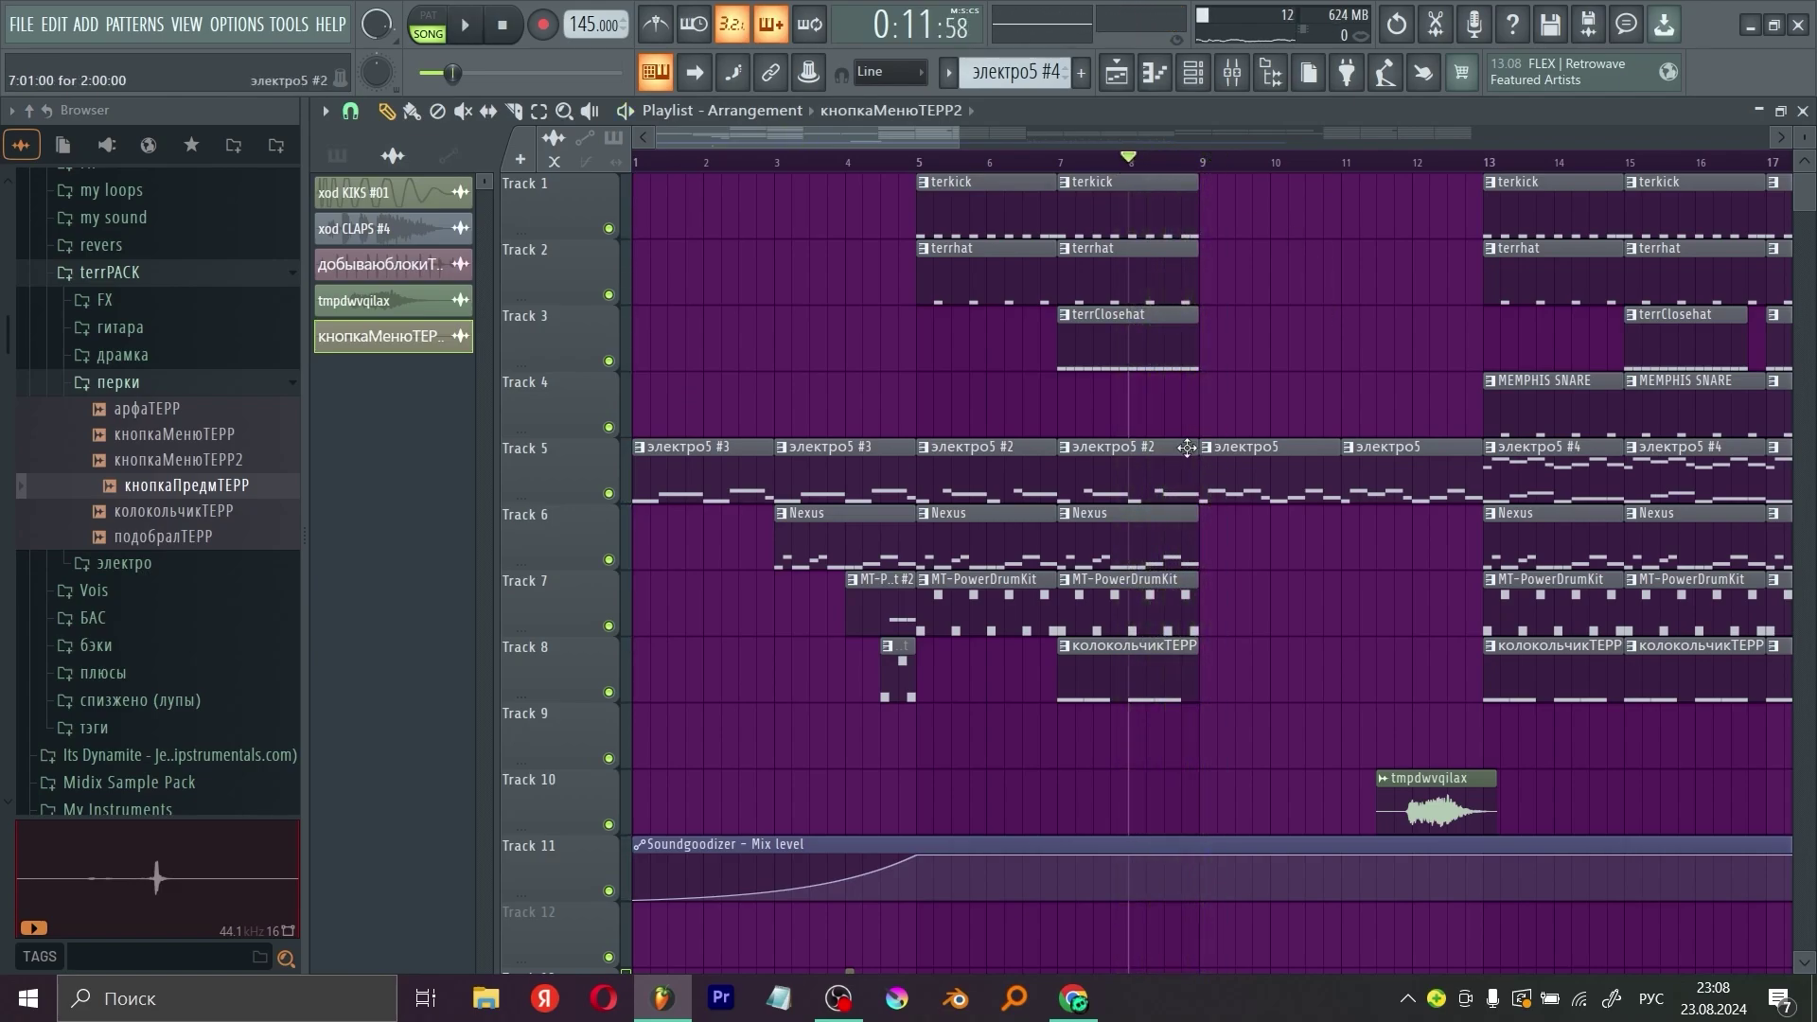
Step: Search the sample browser for "cymba", preview the cymbals, and place [BP] Cymbal (10) on Track 9 at bar 9
click(216, 379)
scroll(216, 466, up, 6)
click(189, 954)
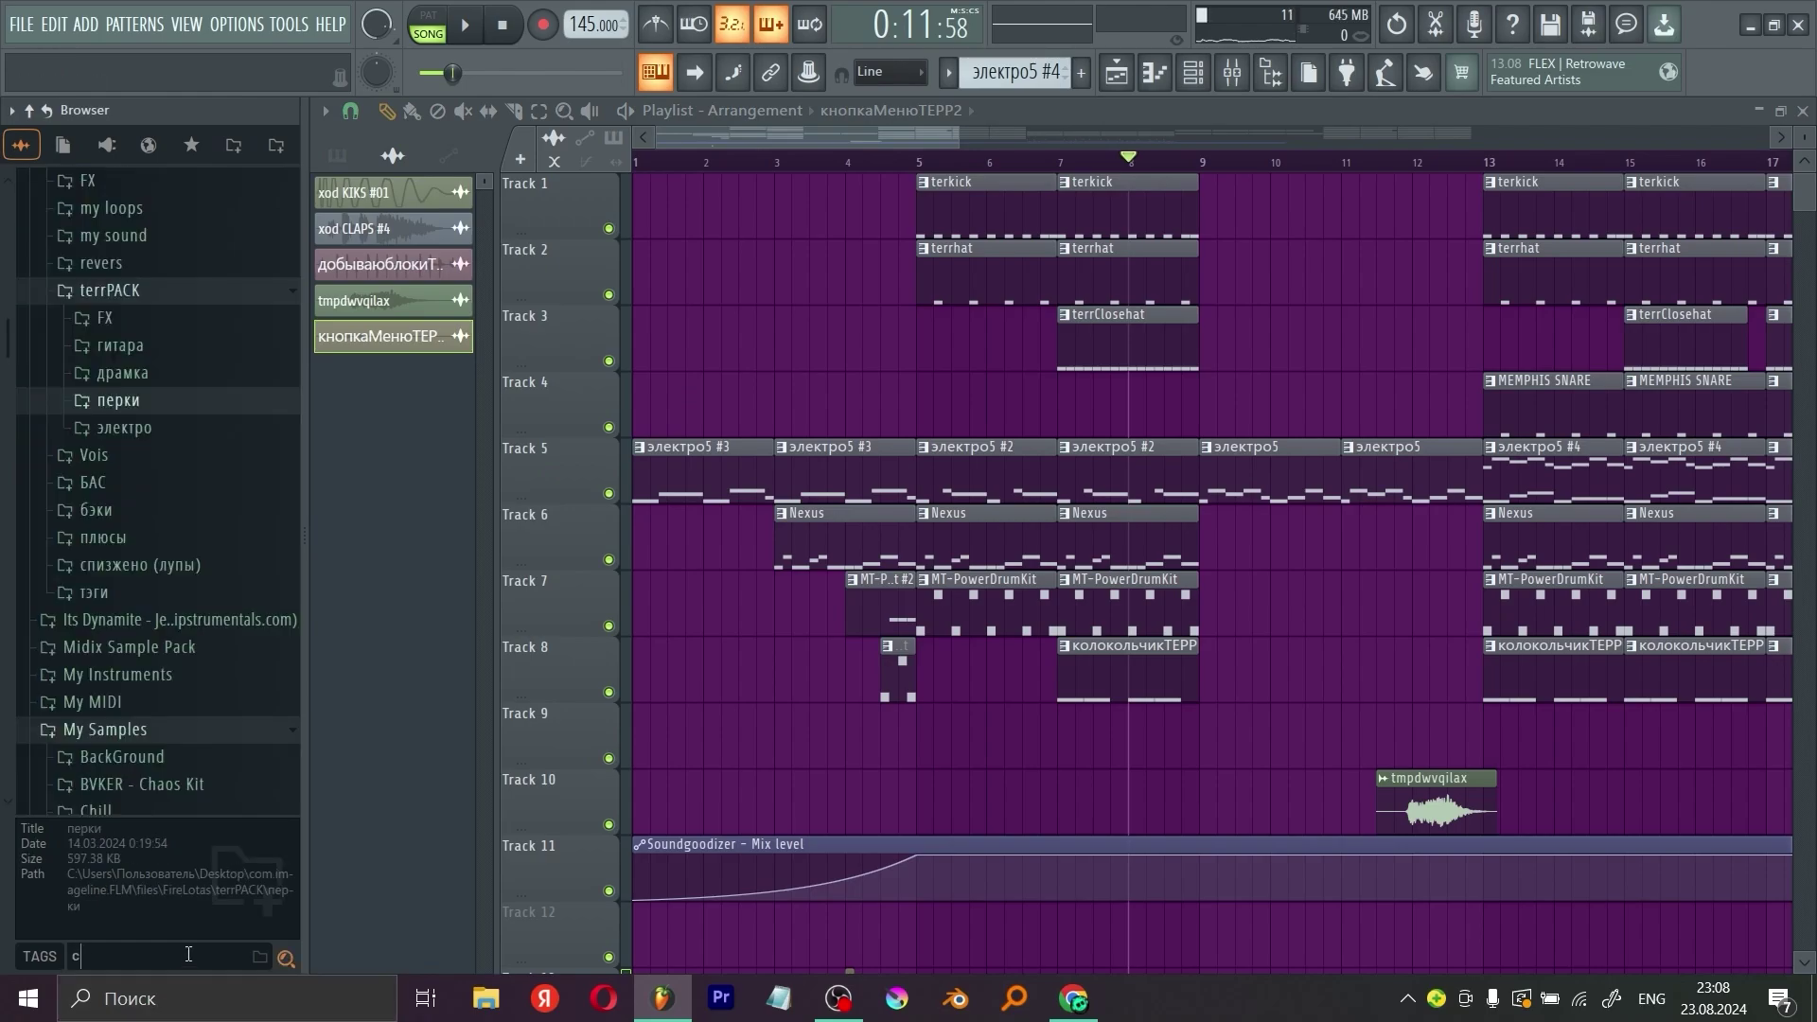
text(cymba)
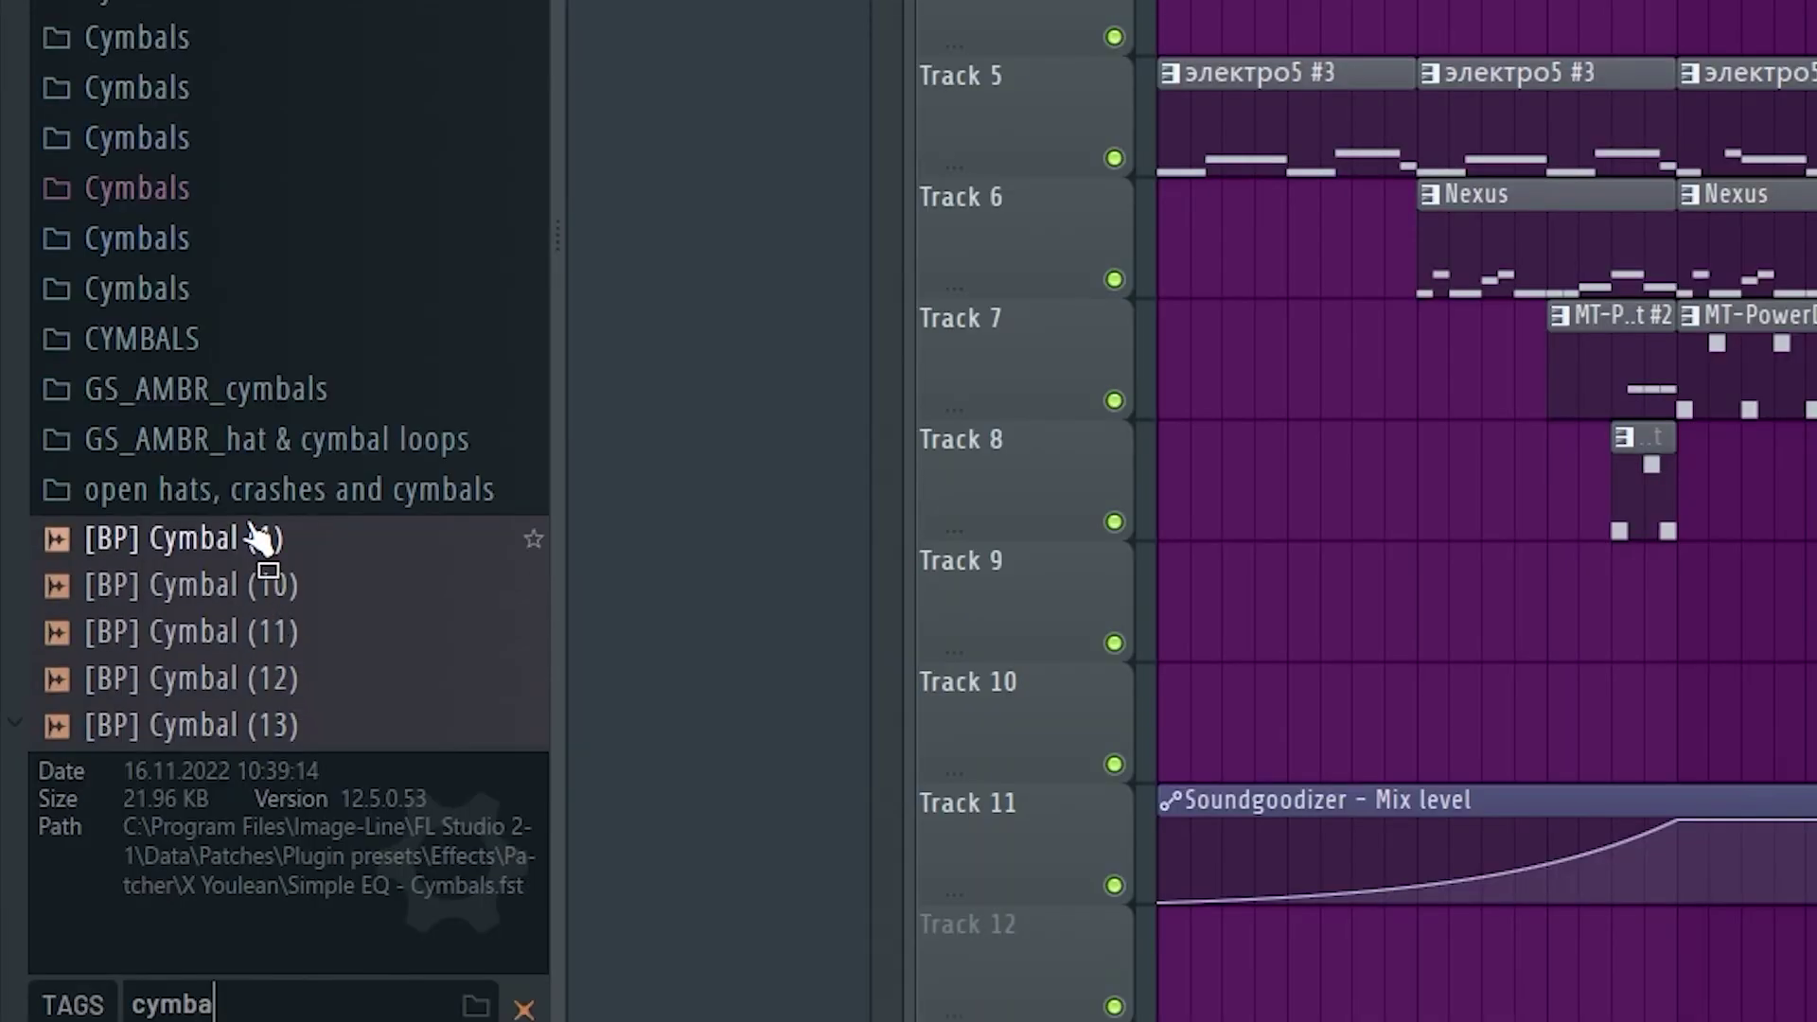
click(254, 539)
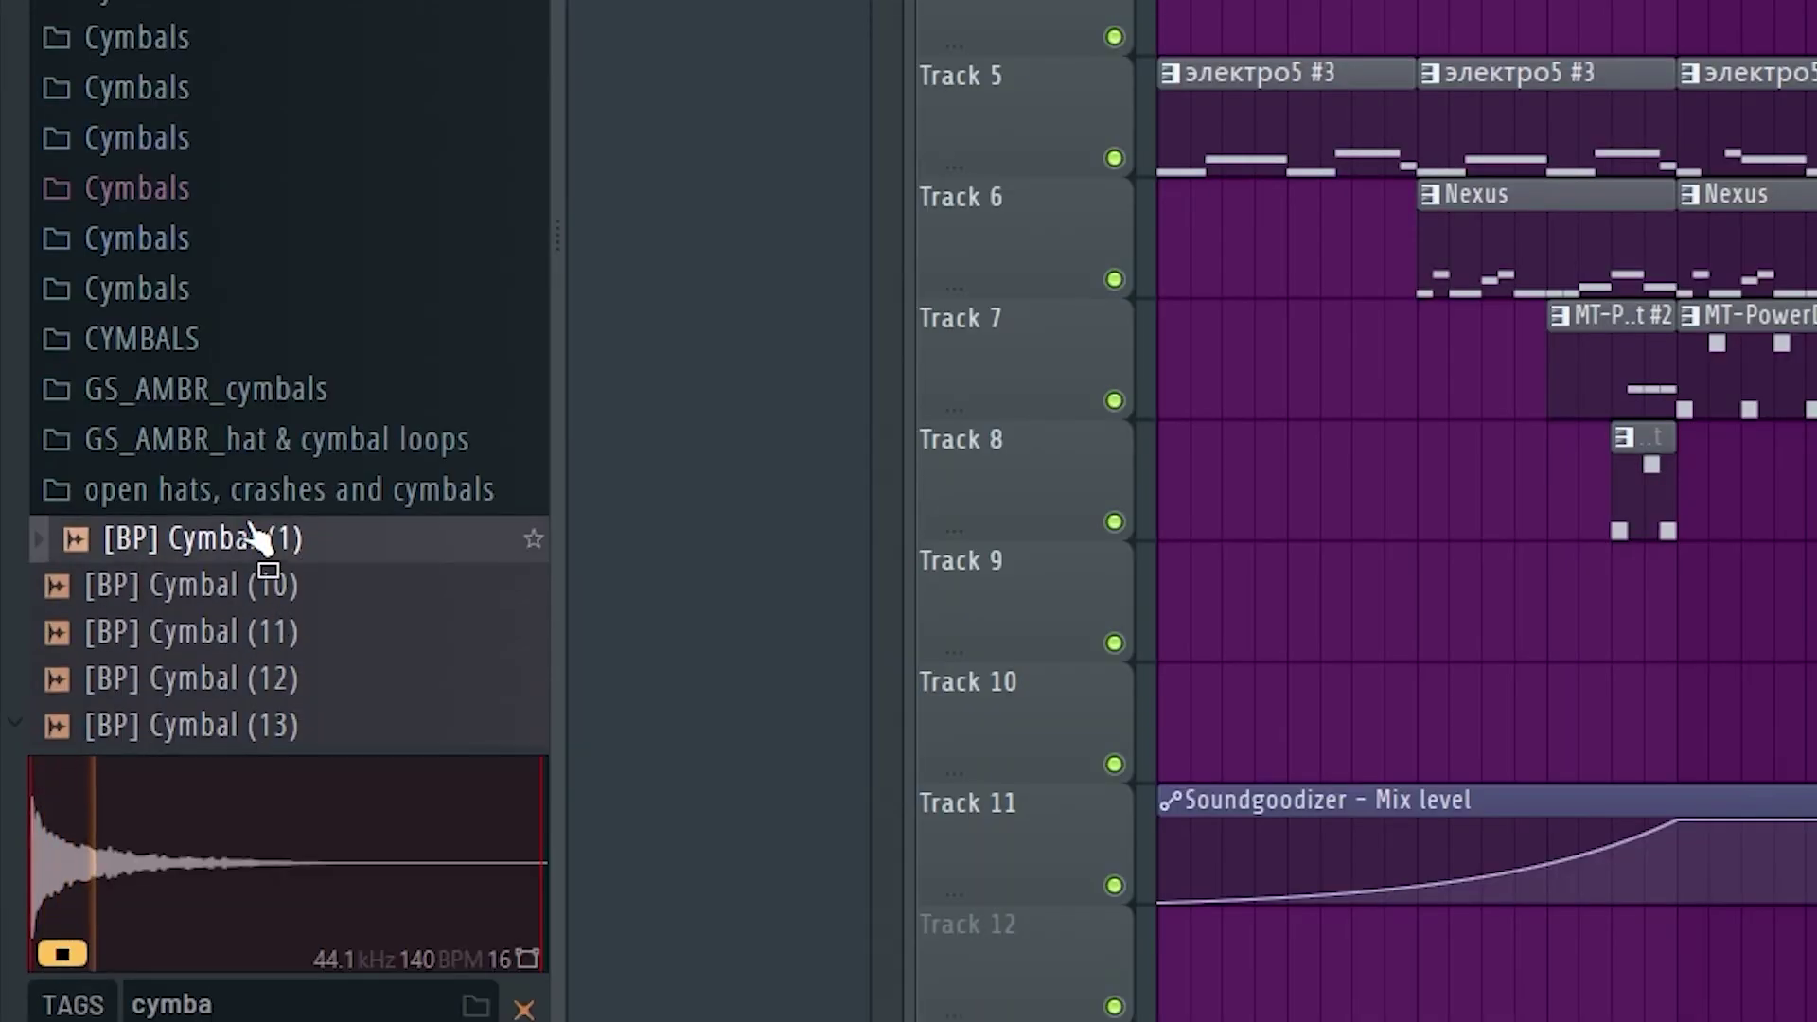
click(258, 589)
drag(291, 639, 1816, 607)
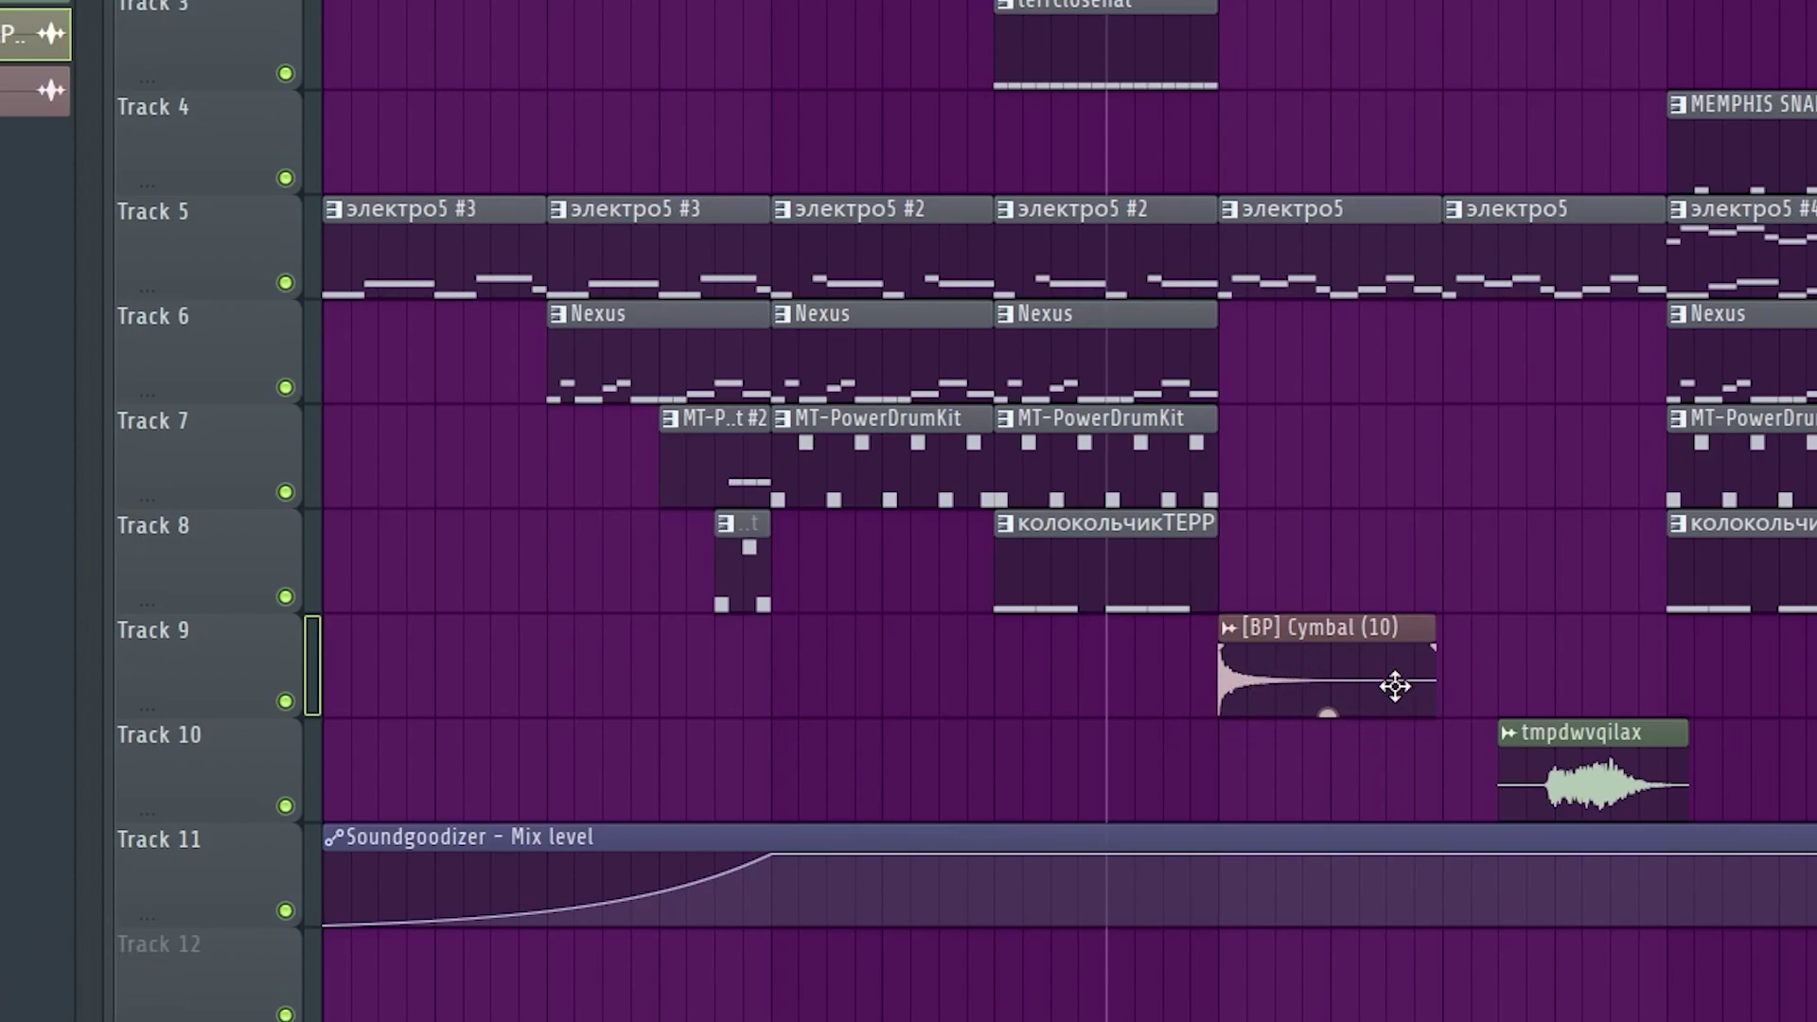
Step: Make a unique copy of the cymbal clip, reverse it, and position it on Track 9 so it ends at bar 9
drag(1395, 685, 1069, 678)
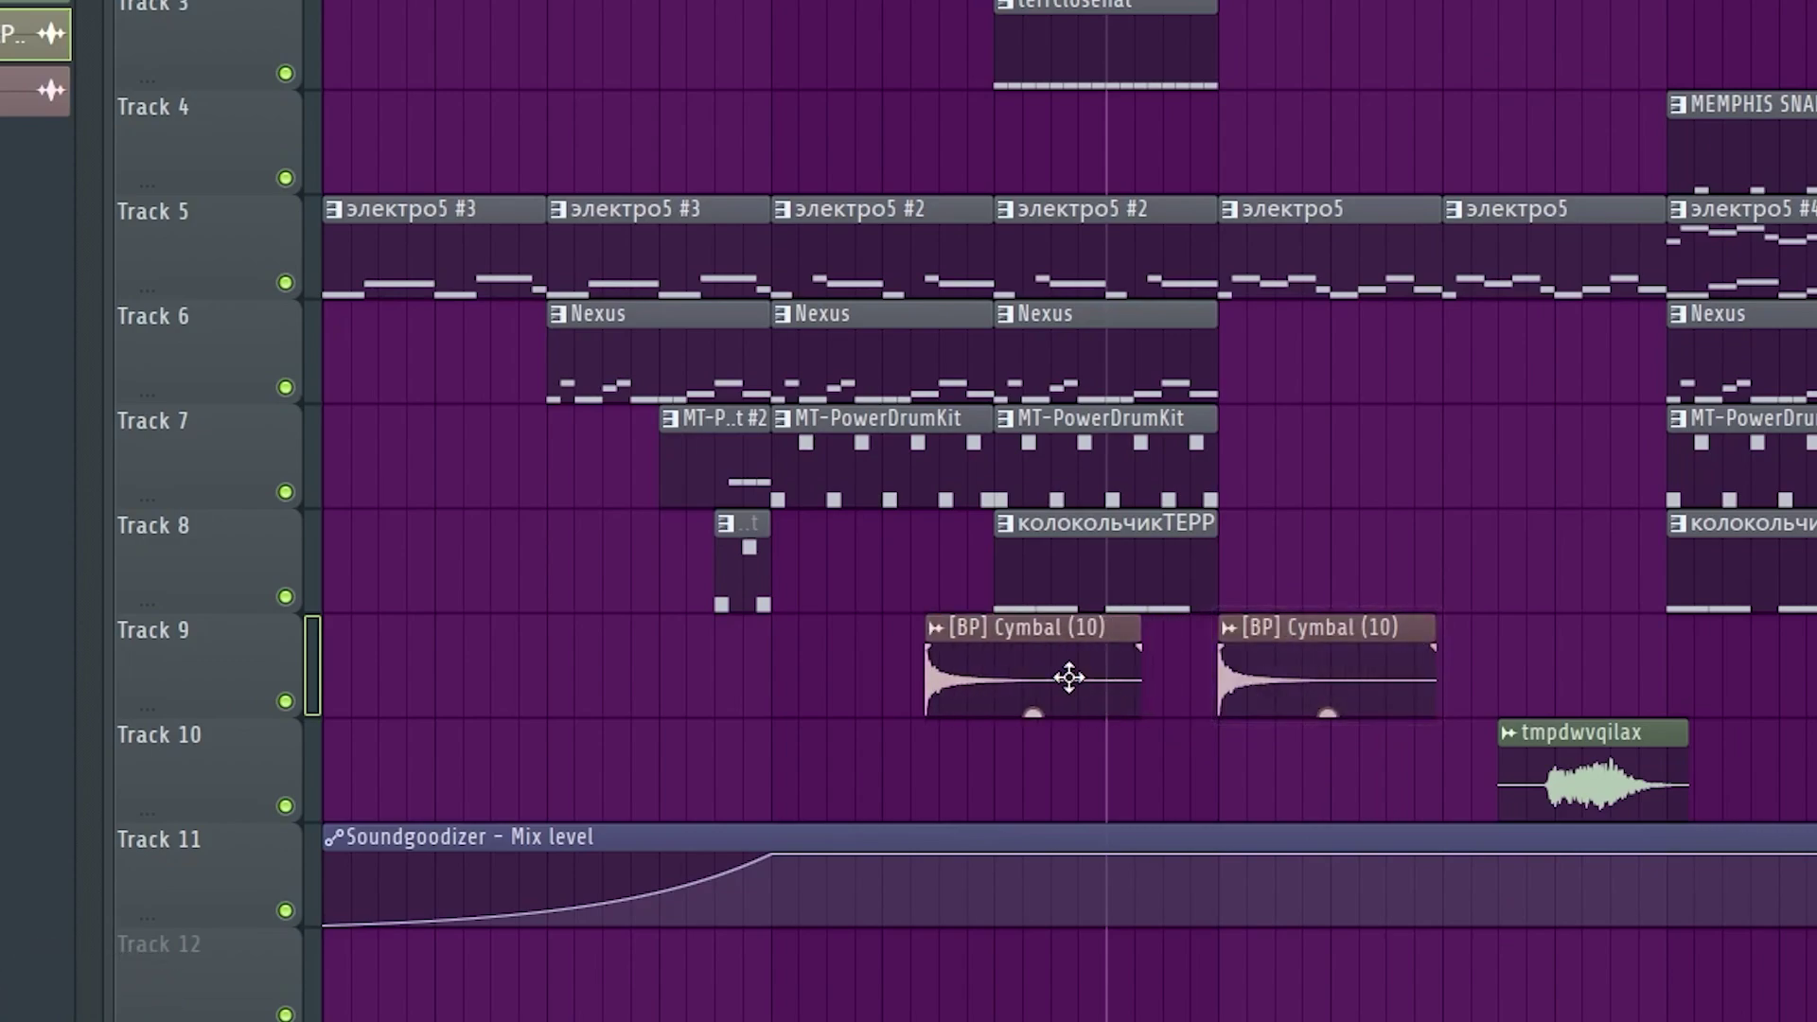
click(947, 631)
click(1098, 835)
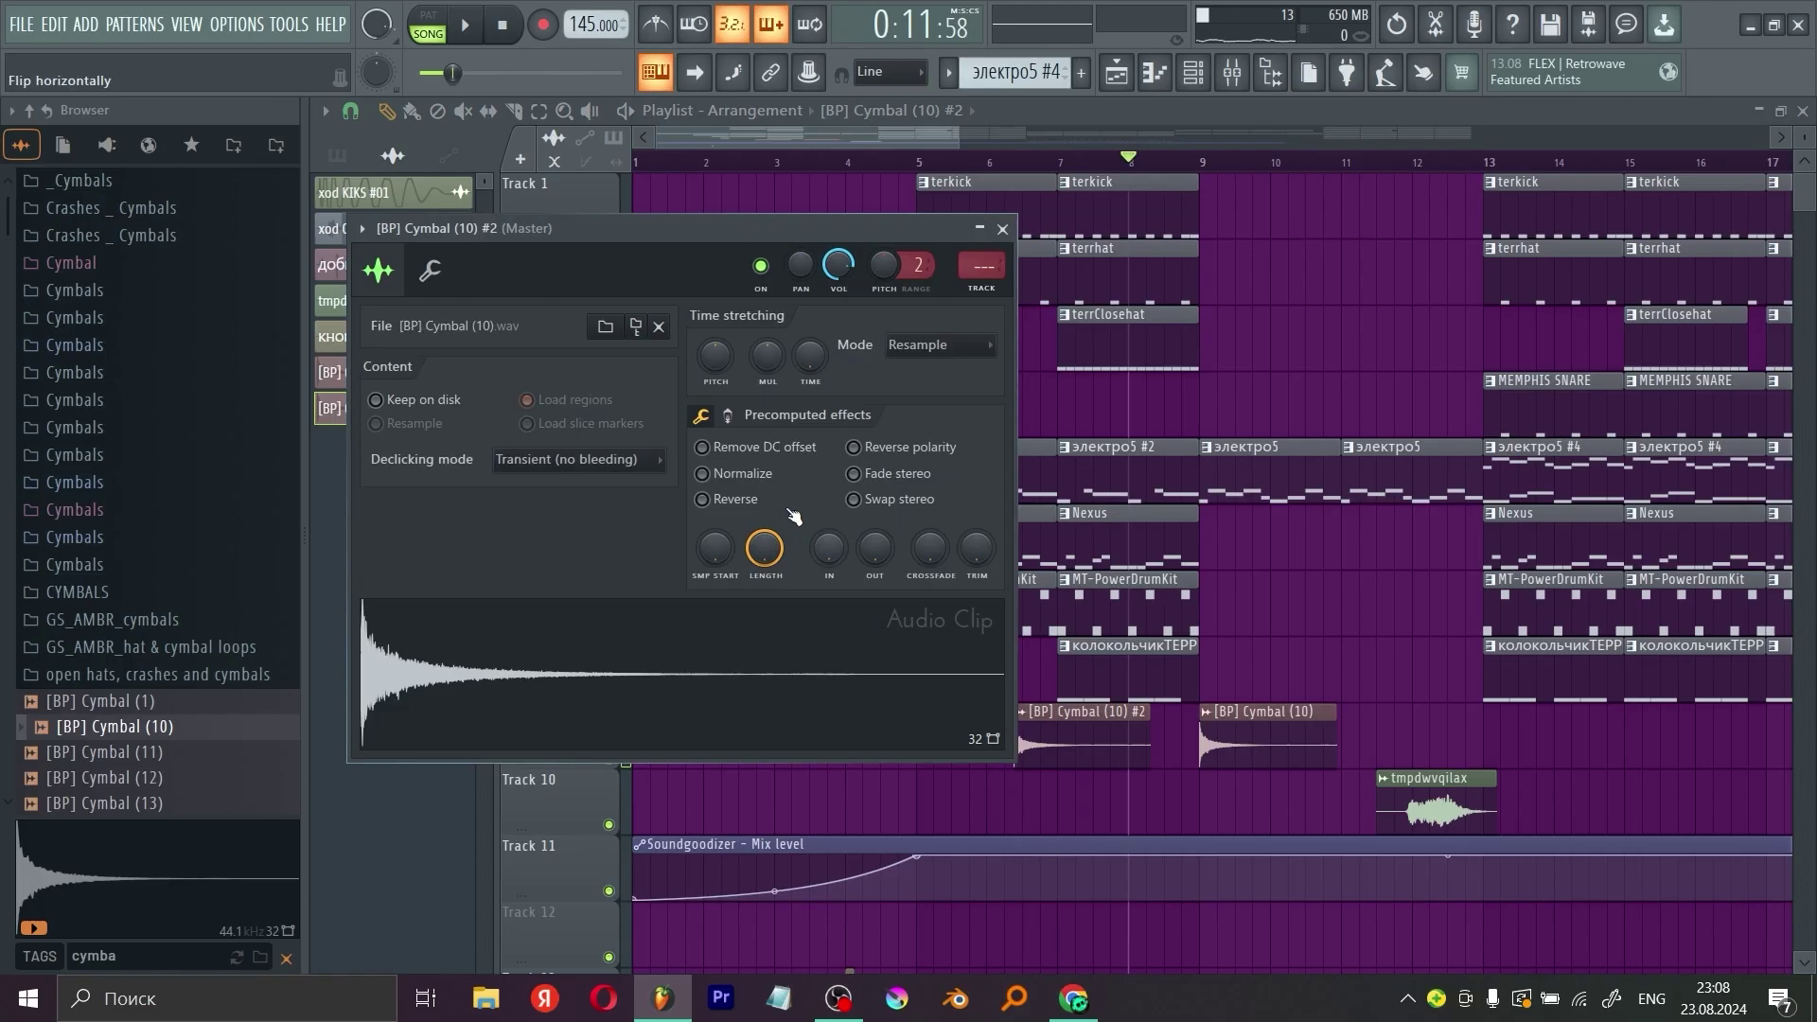
click(729, 498)
drag(1079, 739, 1210, 759)
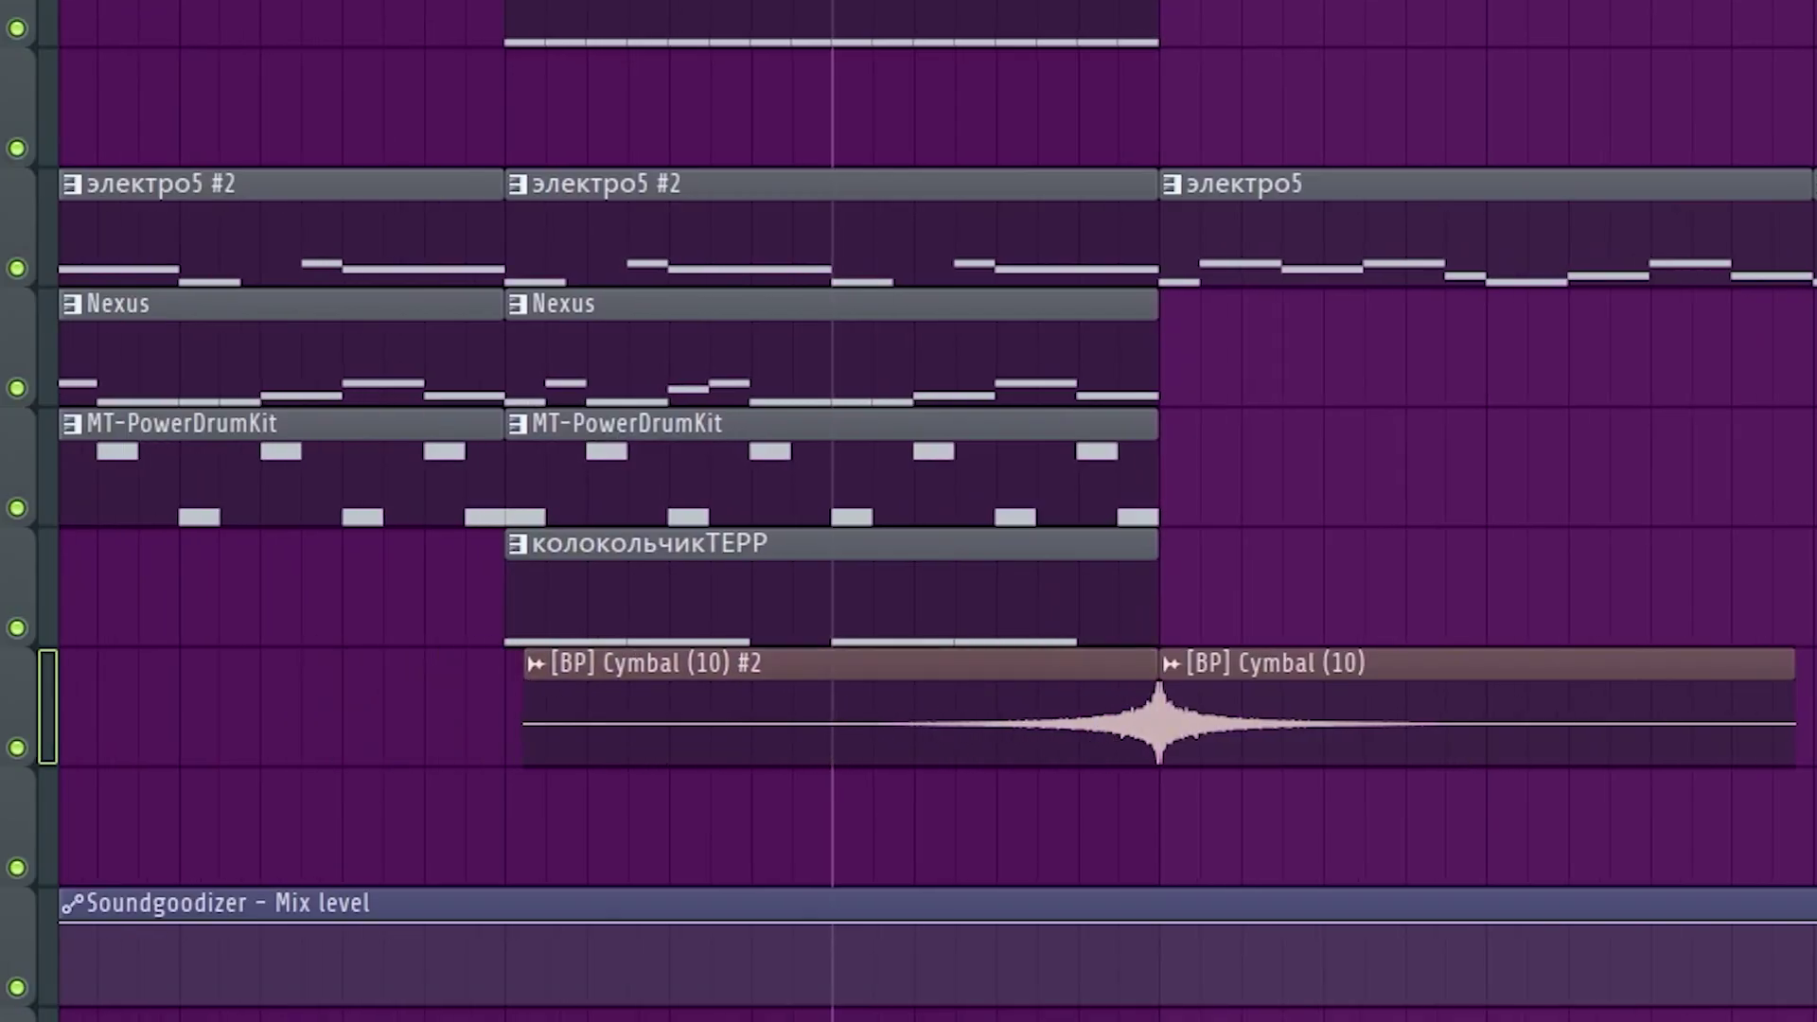
Step: Overlap the reversed and normal cymbal clips slightly around bar 9 on Track 9 so they crossfade
scroll(1055, 587, up, 10)
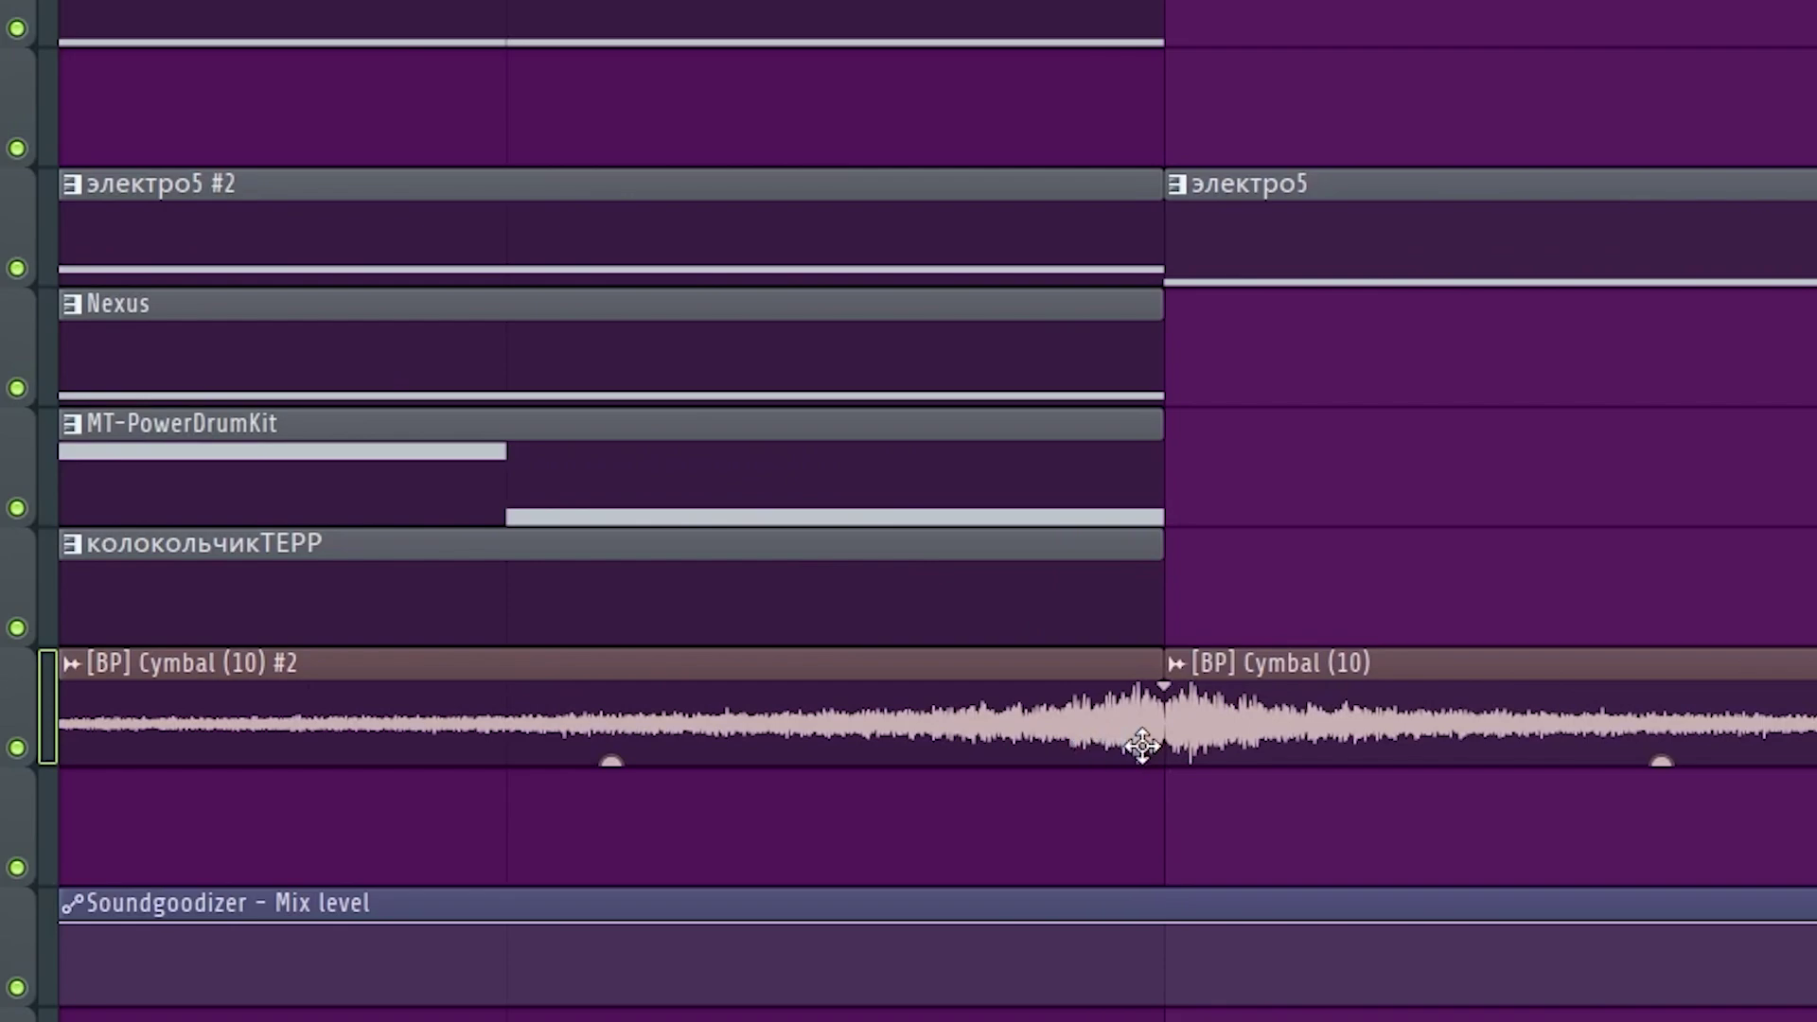
drag(1092, 712, 1115, 848)
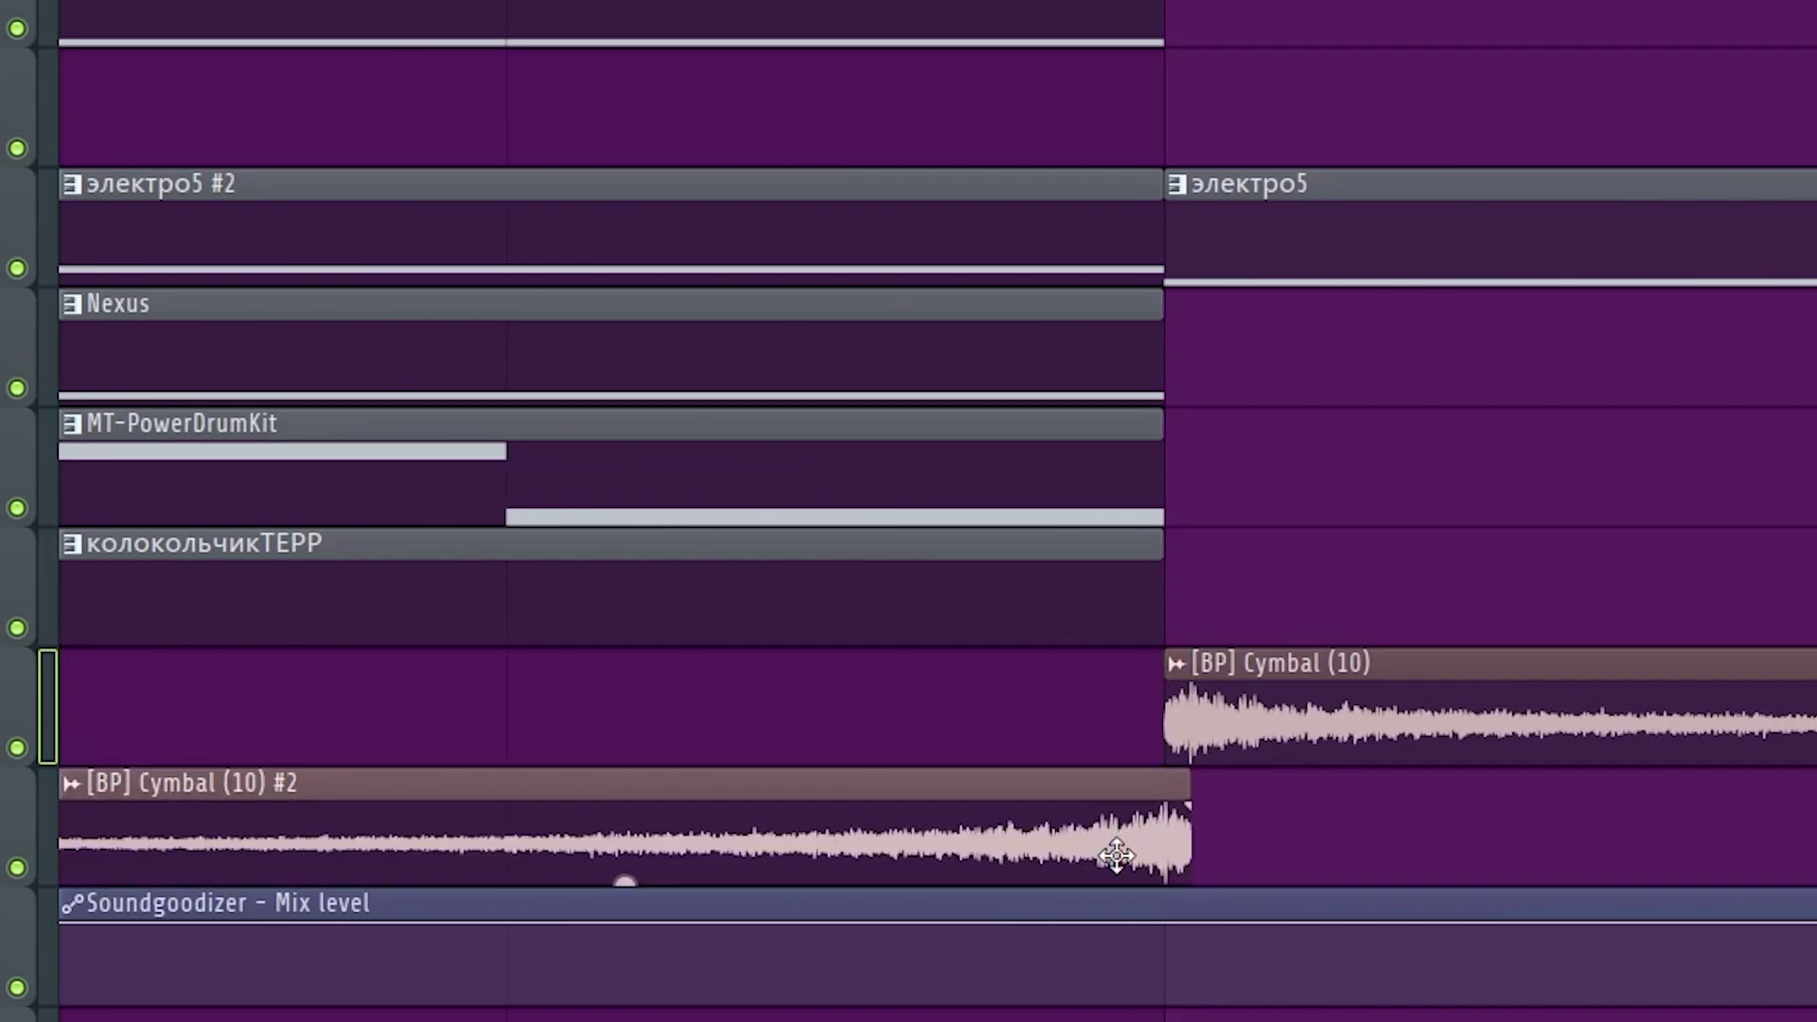
drag(1377, 730, 1348, 733)
drag(1097, 857, 1094, 745)
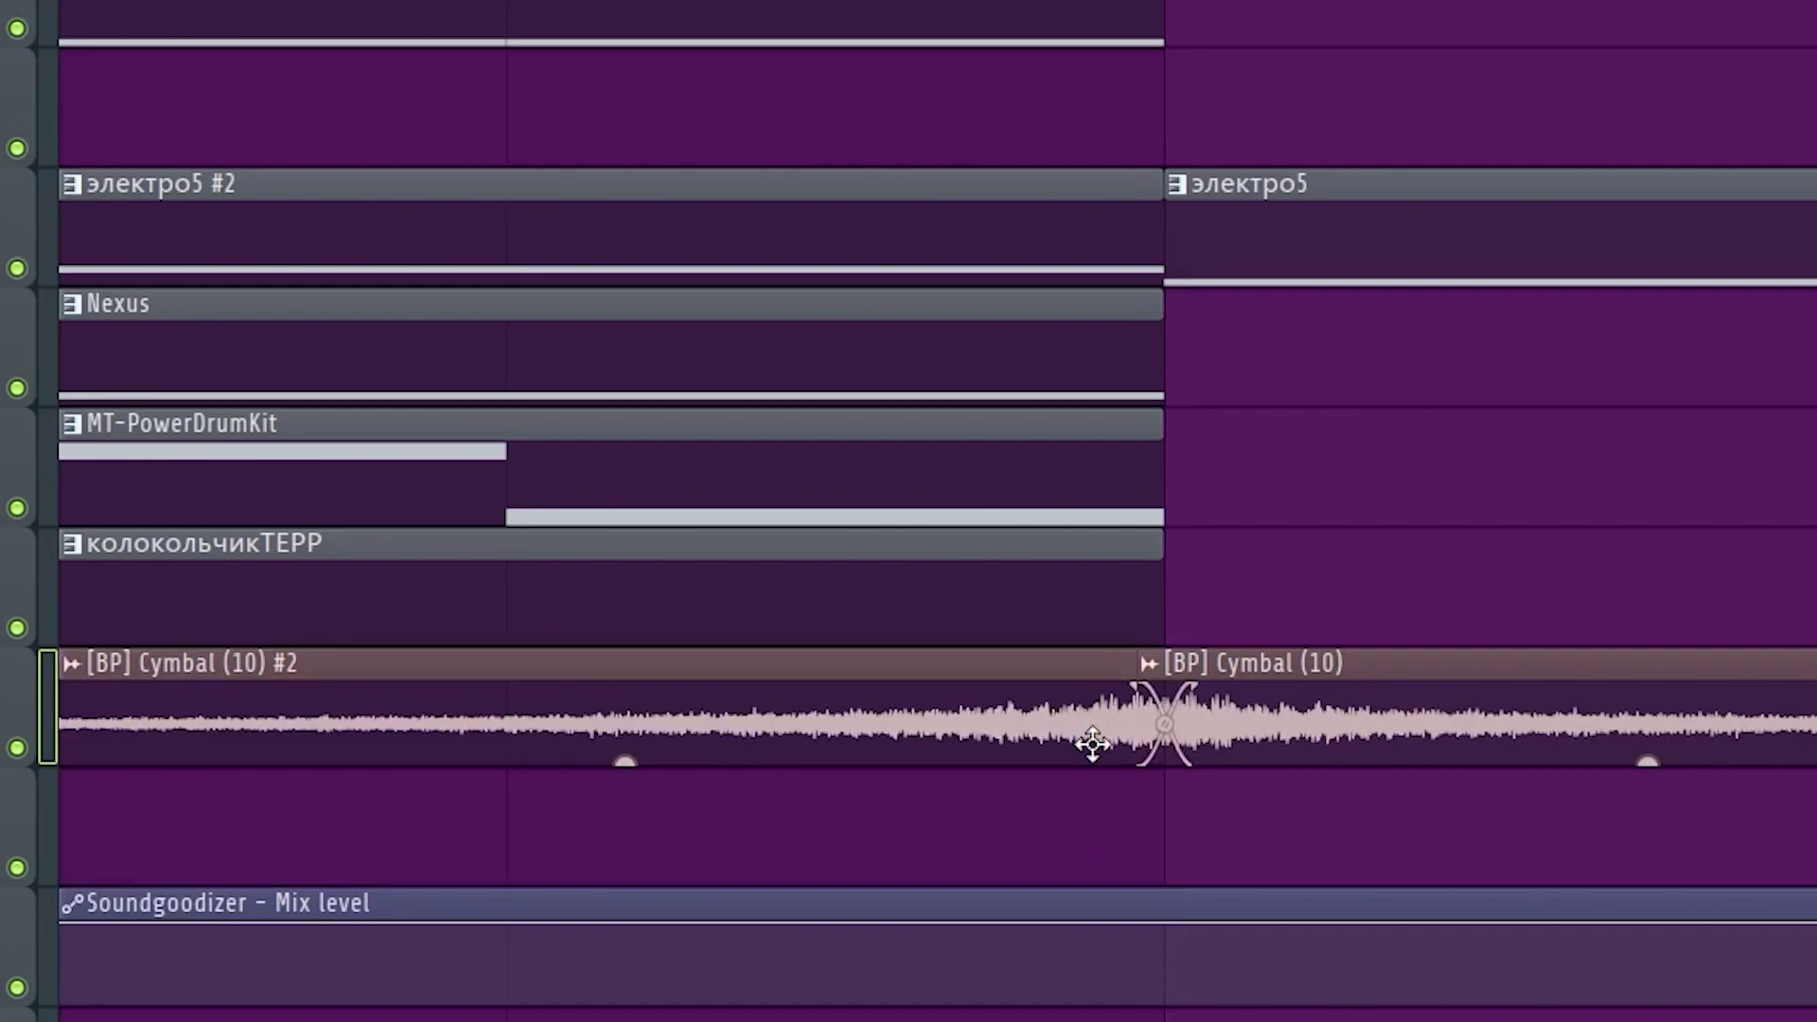
Step: Open the settings of both cymbal clips and route [BP] Cymbal (10) to mixer track 6
double_click(981, 682)
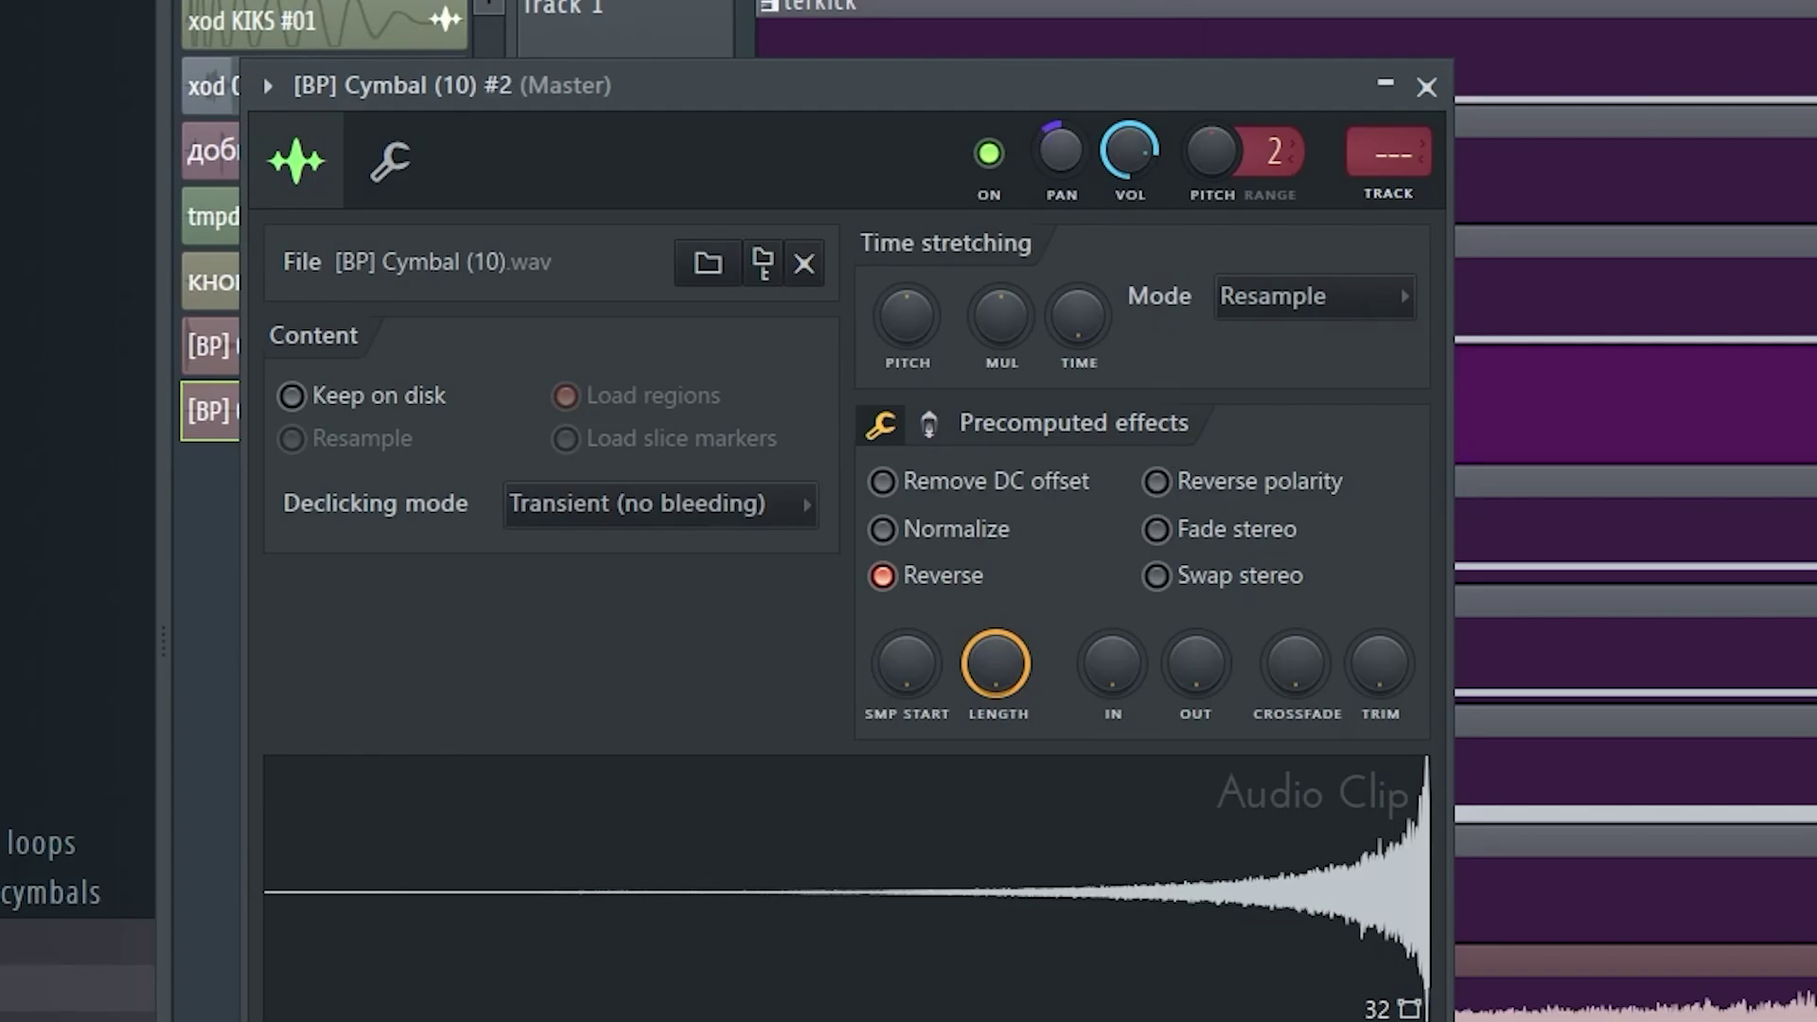
click(1425, 88)
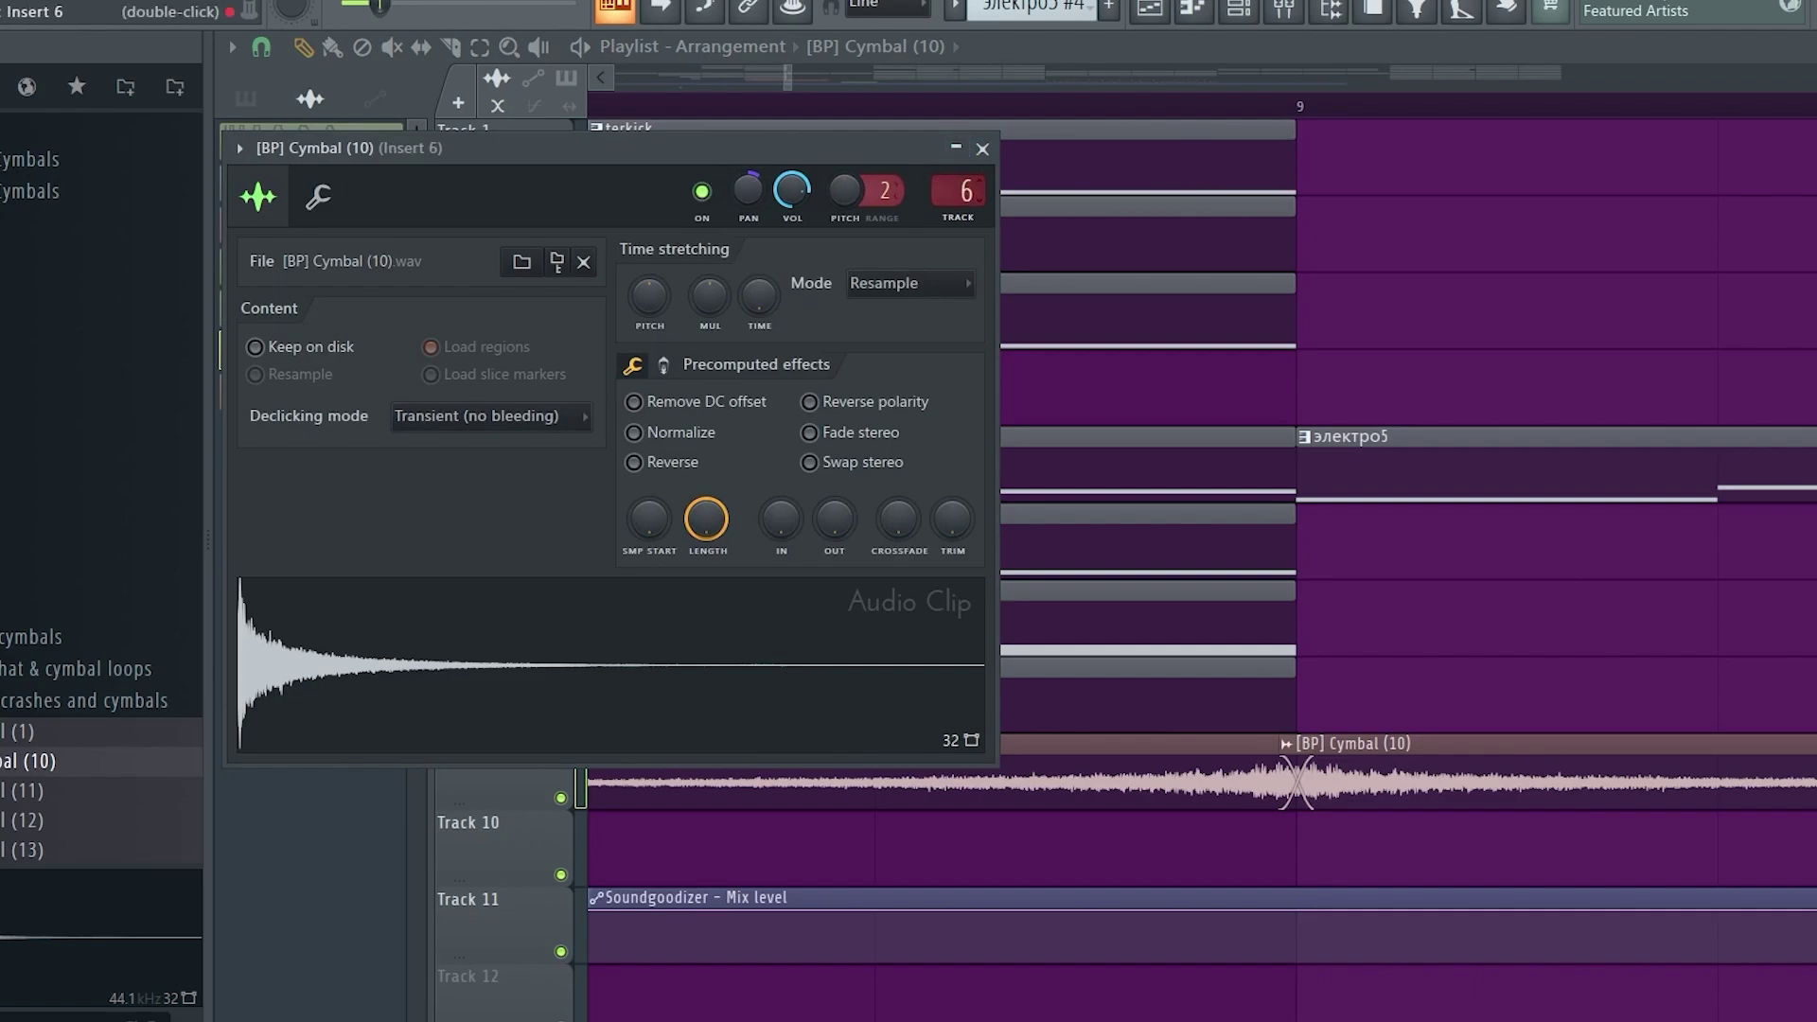
click(982, 148)
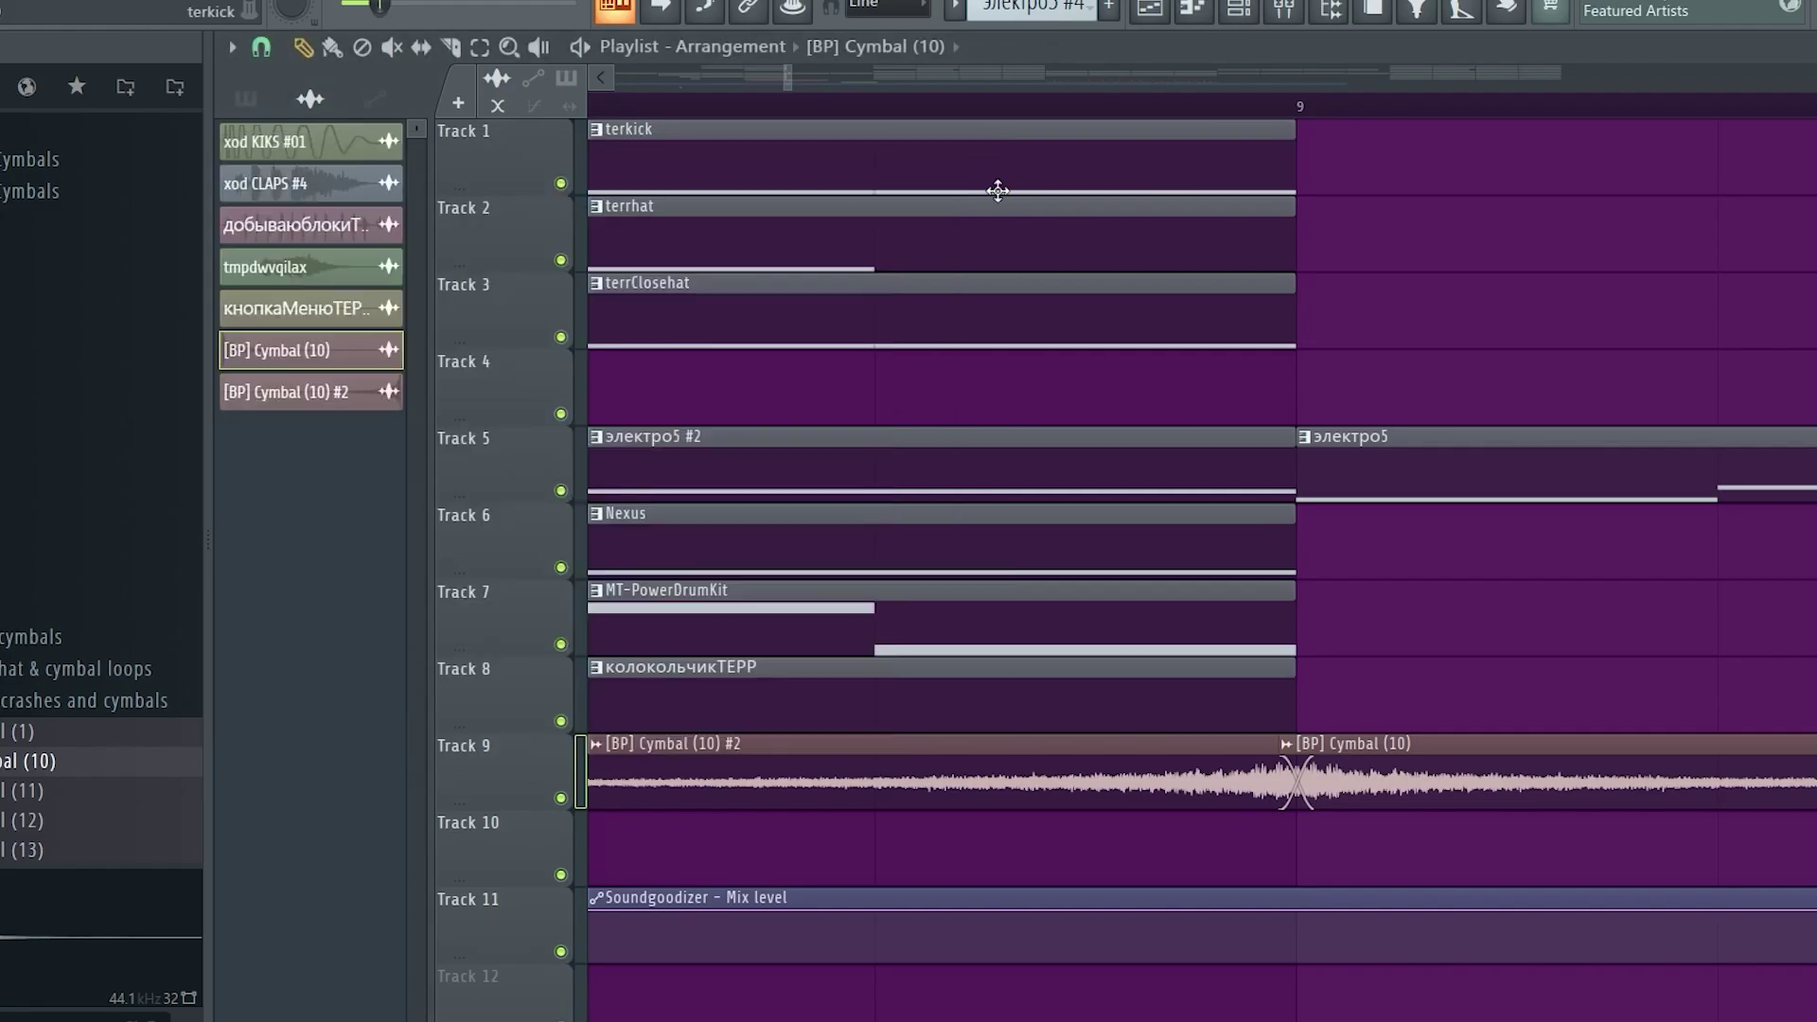
Step: Add Fruity Parametric EQ 2 to mixer Insert 11 and cut the low frequencies with band 1
key(F9)
key(F8)
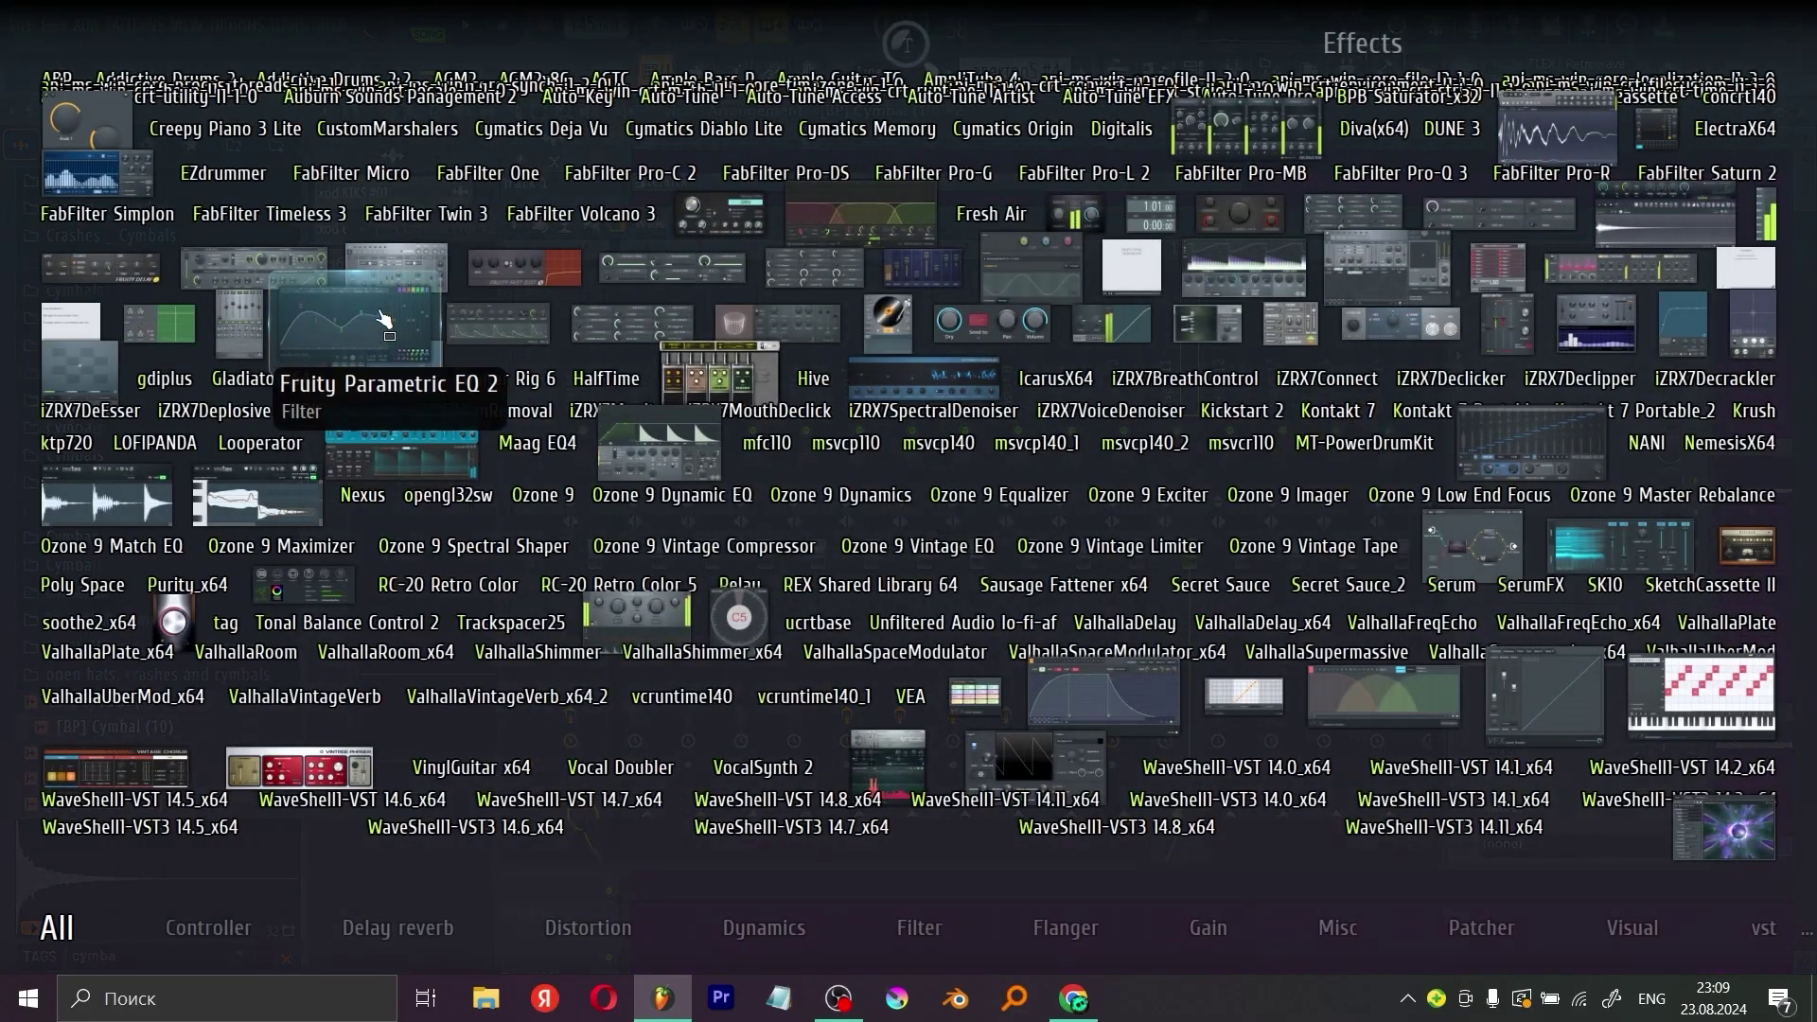
click(384, 320)
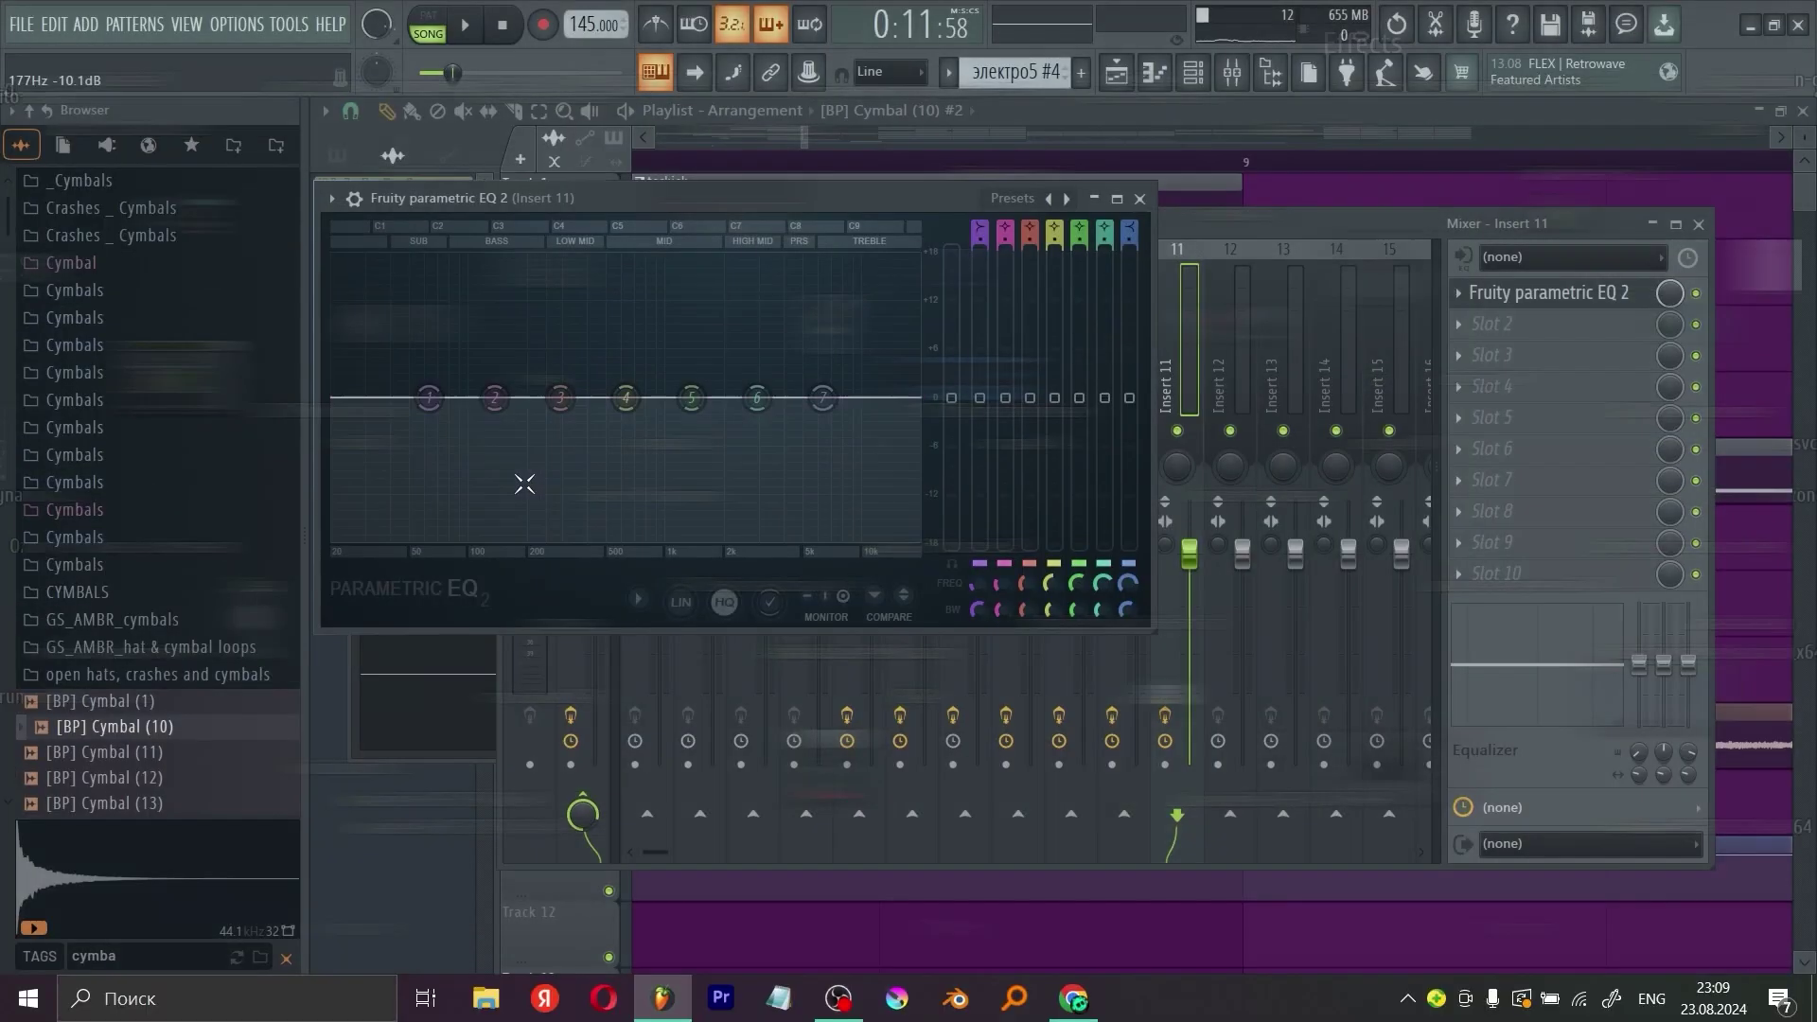
drag(429, 398, 587, 504)
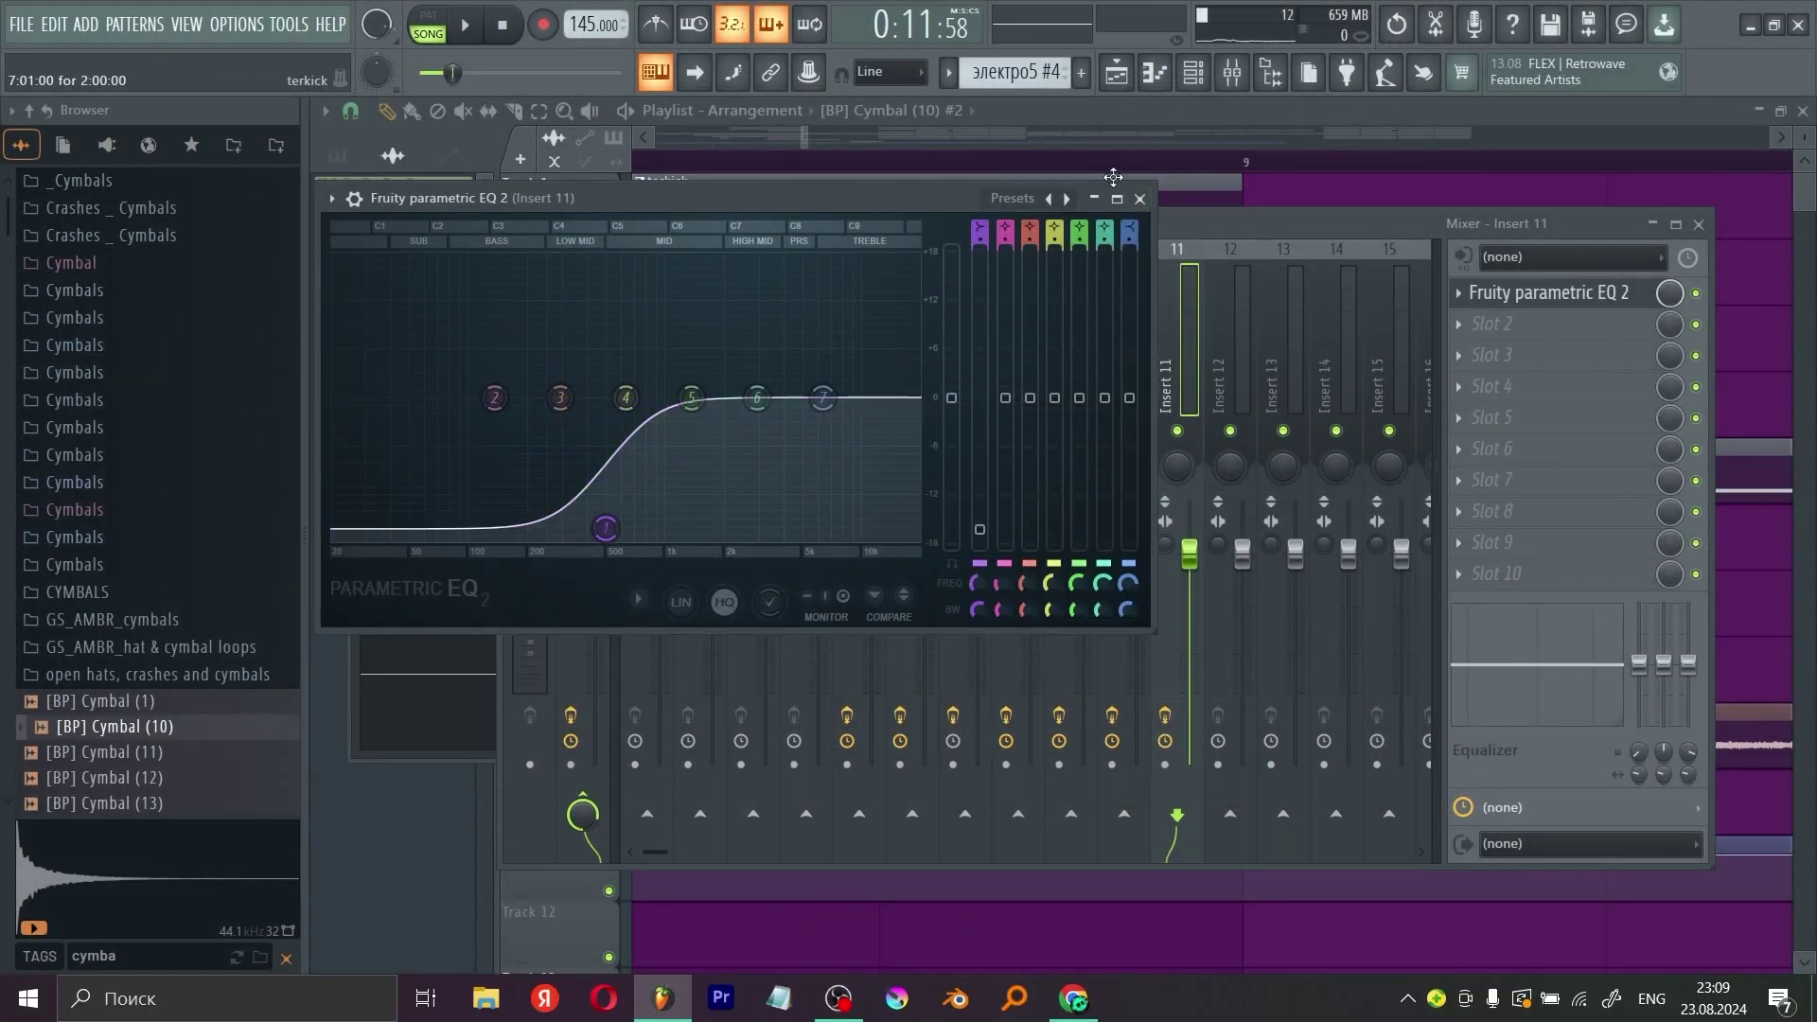
Step: Add Fruity Reeverb 2 to Insert 11 after the EQ and lower its wet level slightly
key(F8)
click(705, 374)
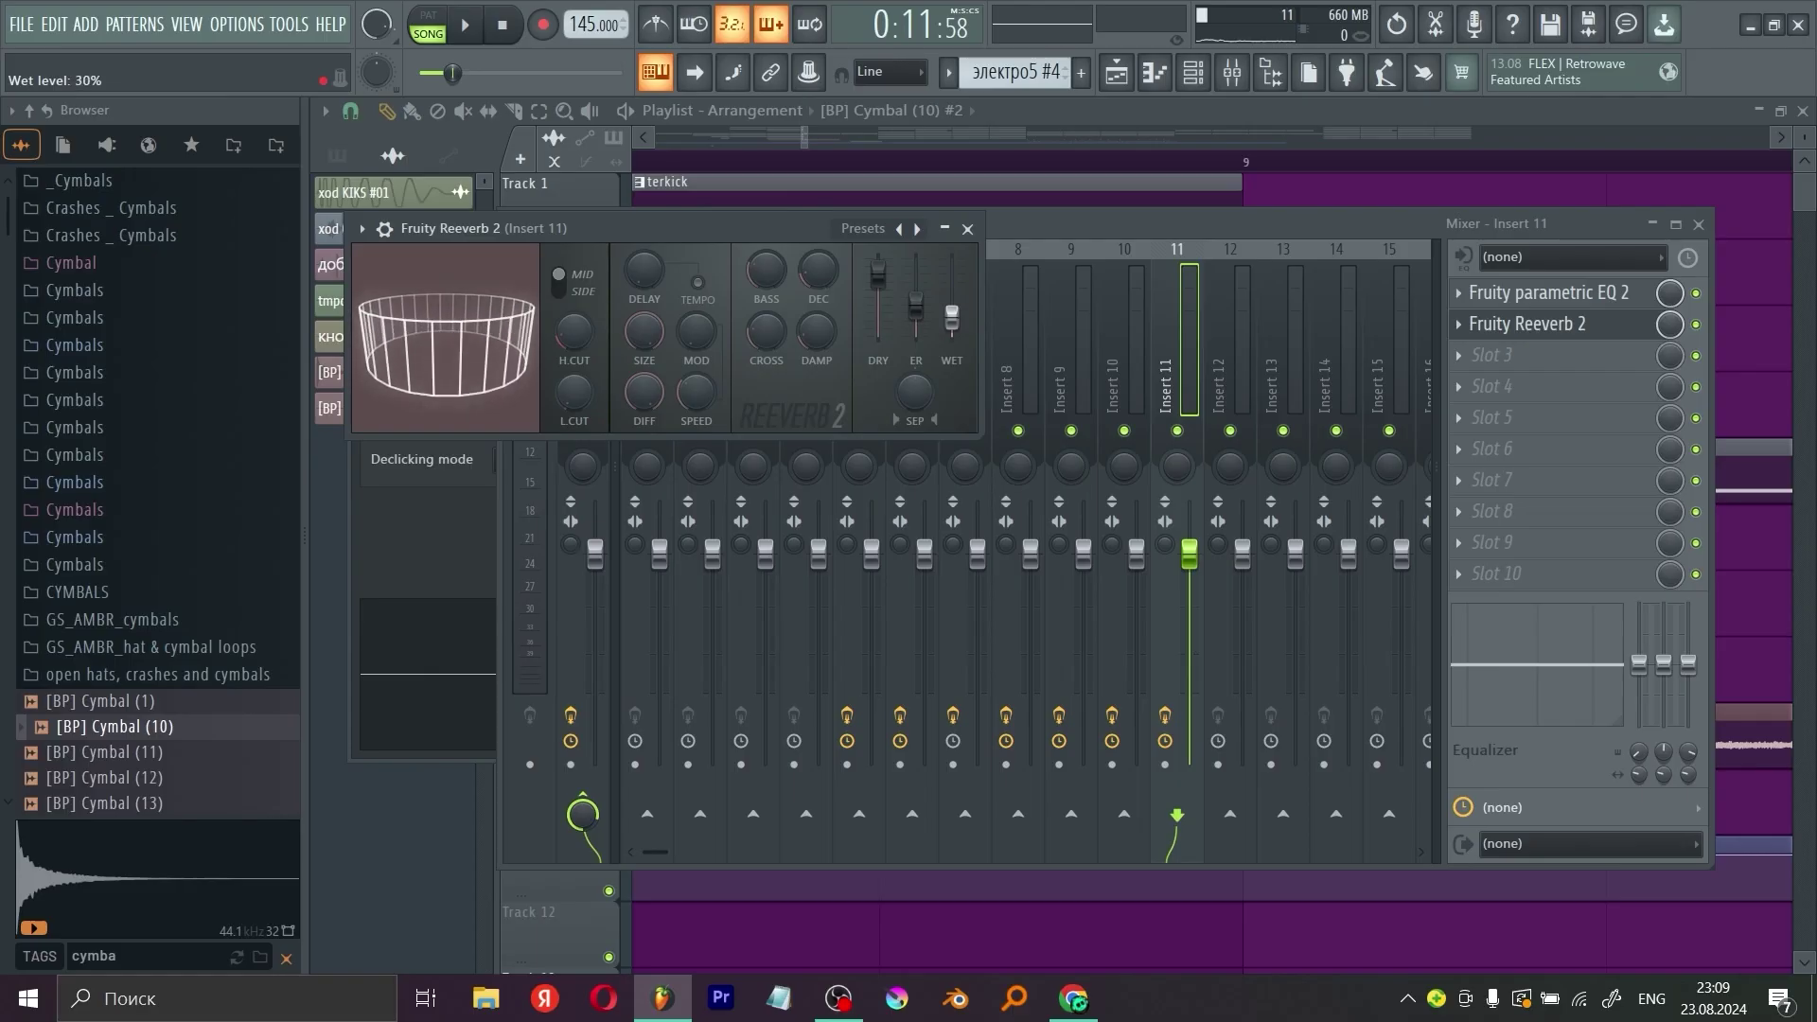
drag(952, 317, 957, 322)
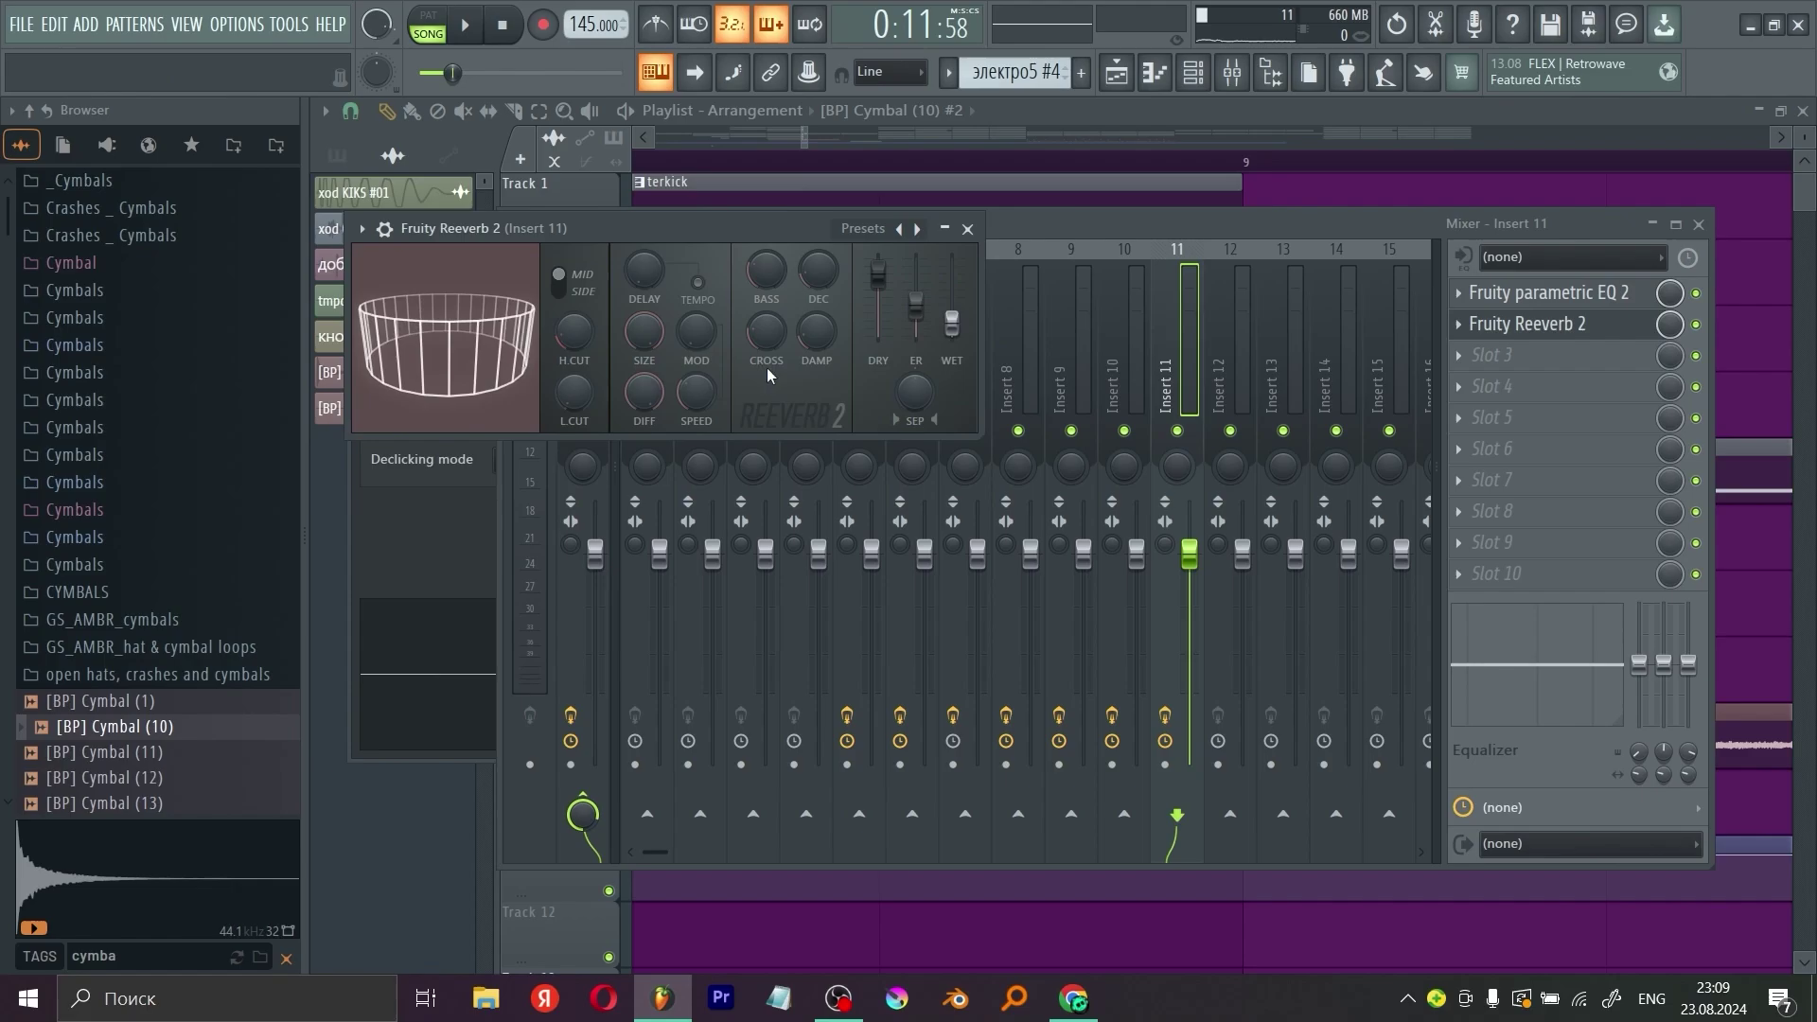
Step: Listen to the processed cymbal transition from bar 8 into bar 9
click(1034, 199)
key(space)
scroll(1094, 170, down, 2)
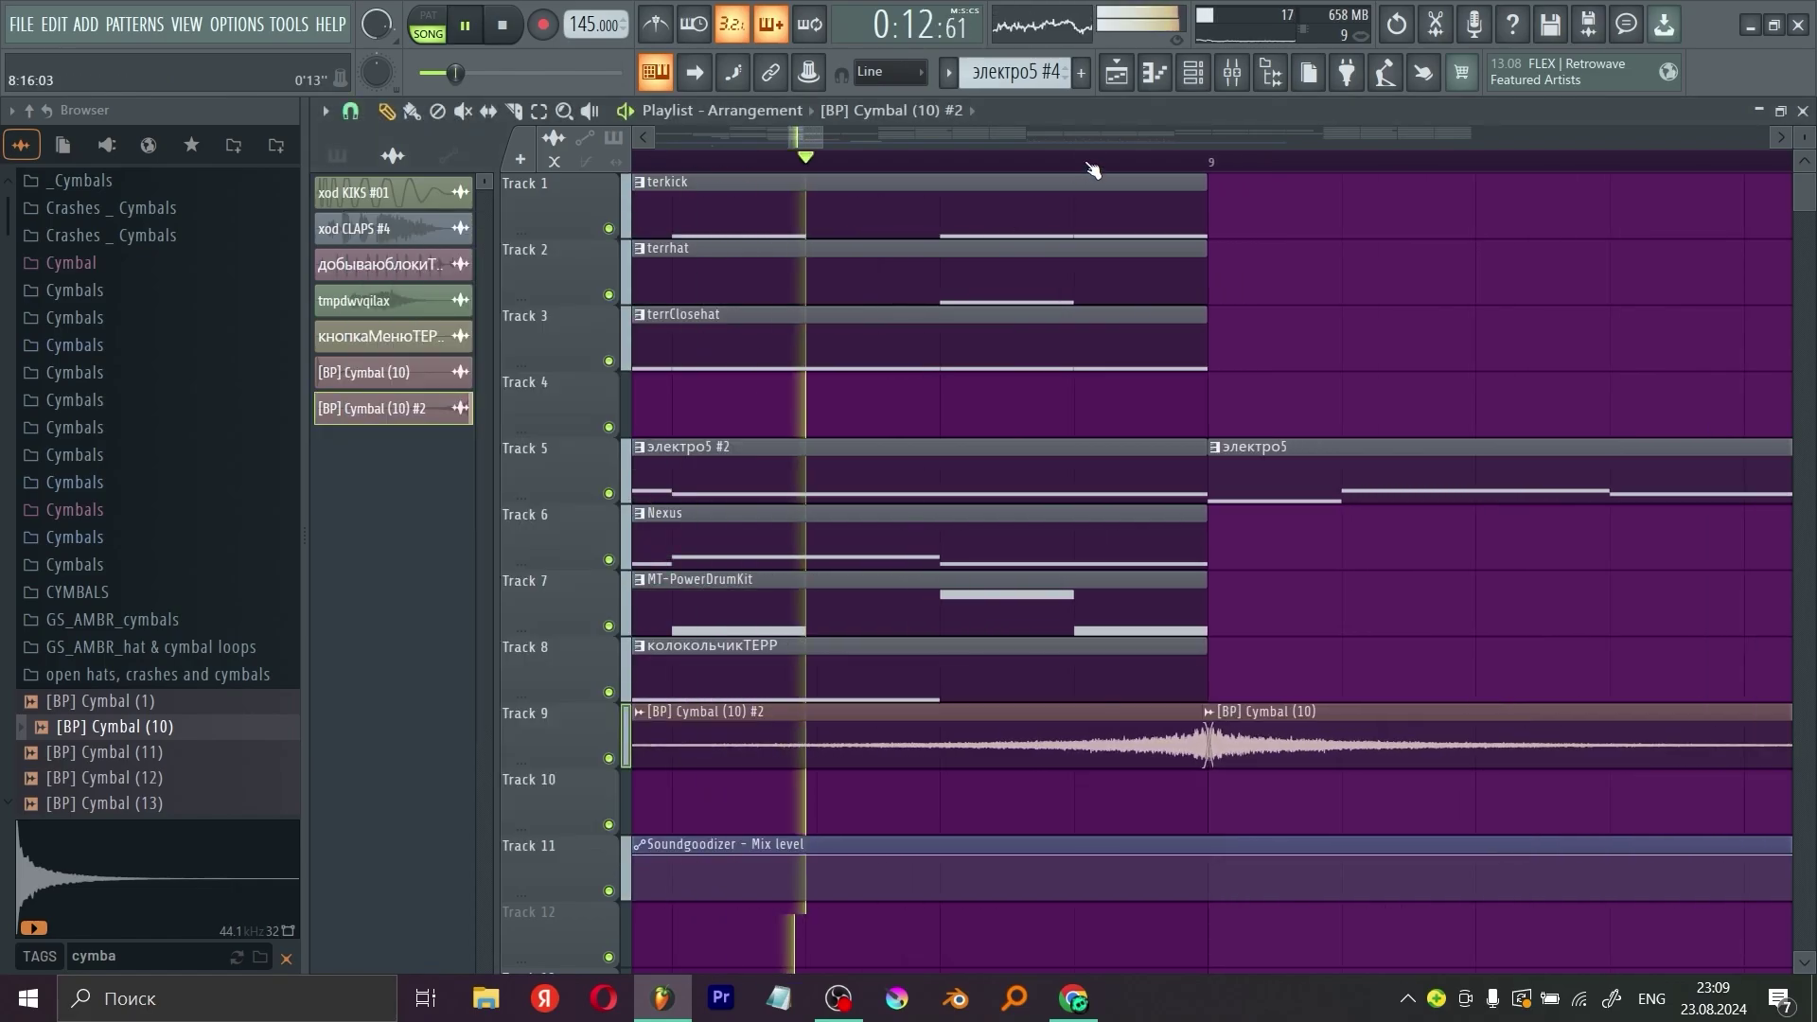
scroll(1093, 171, down, 3)
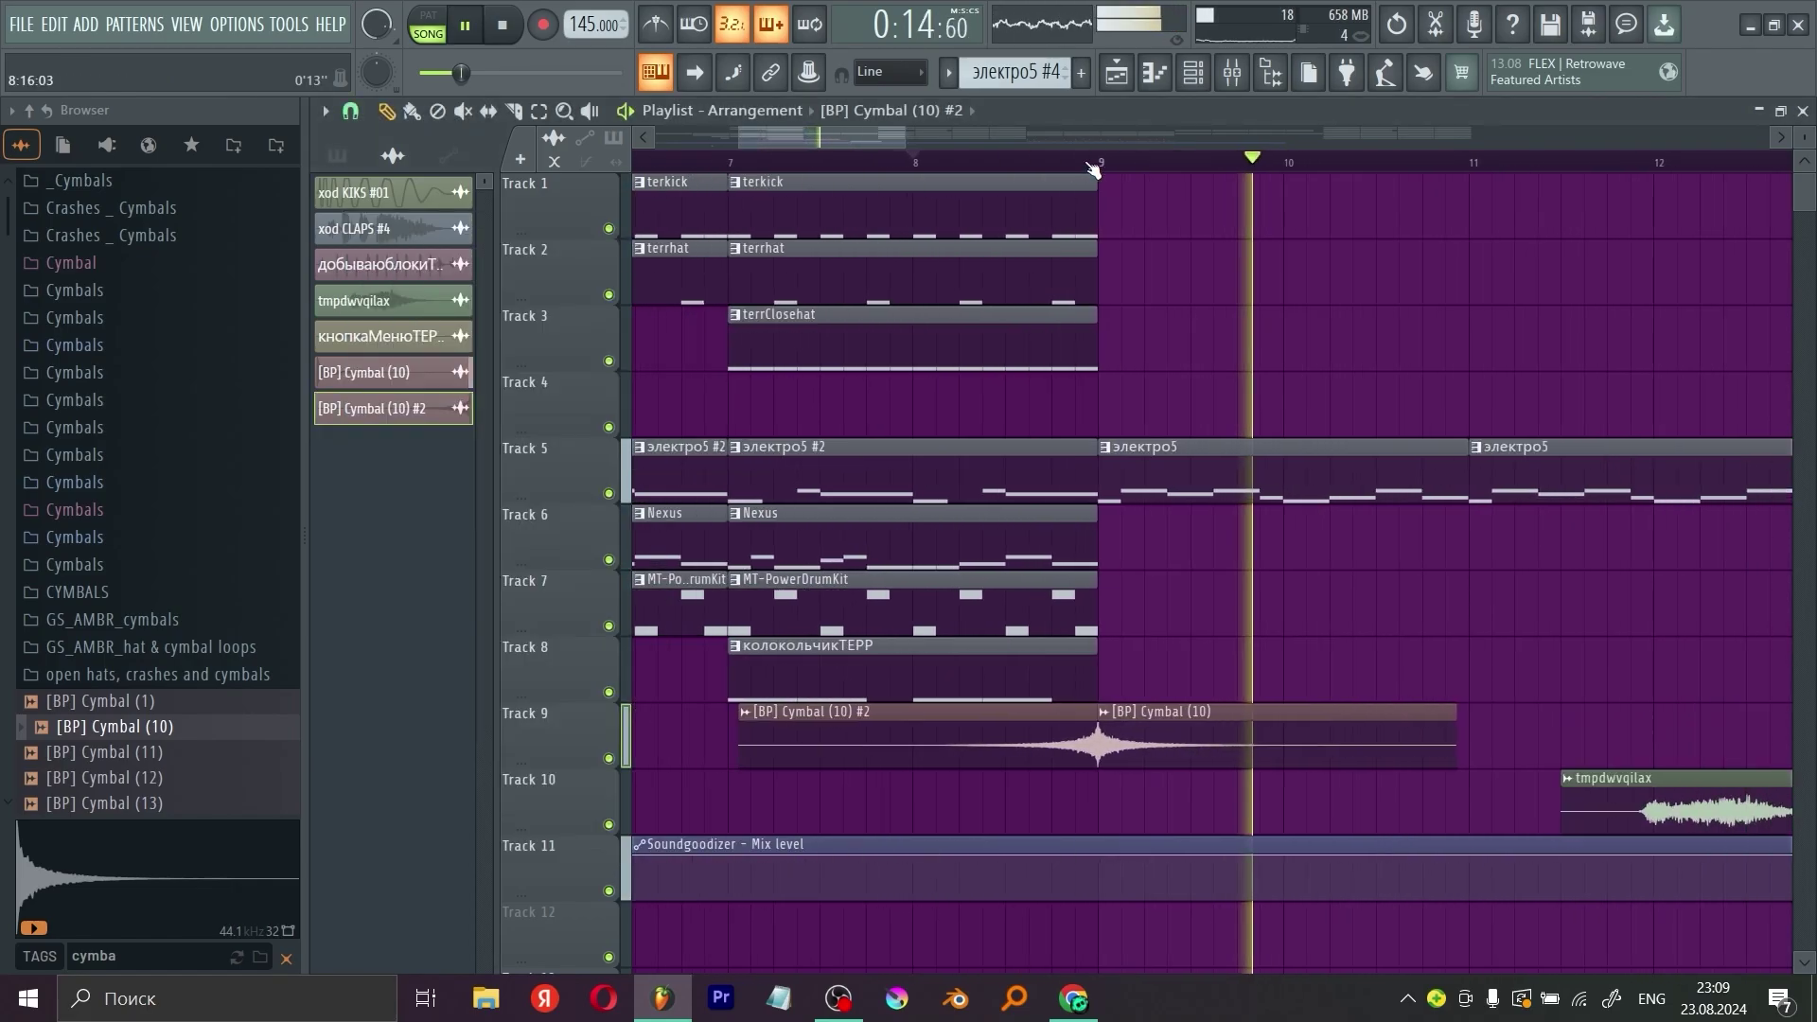
key(space)
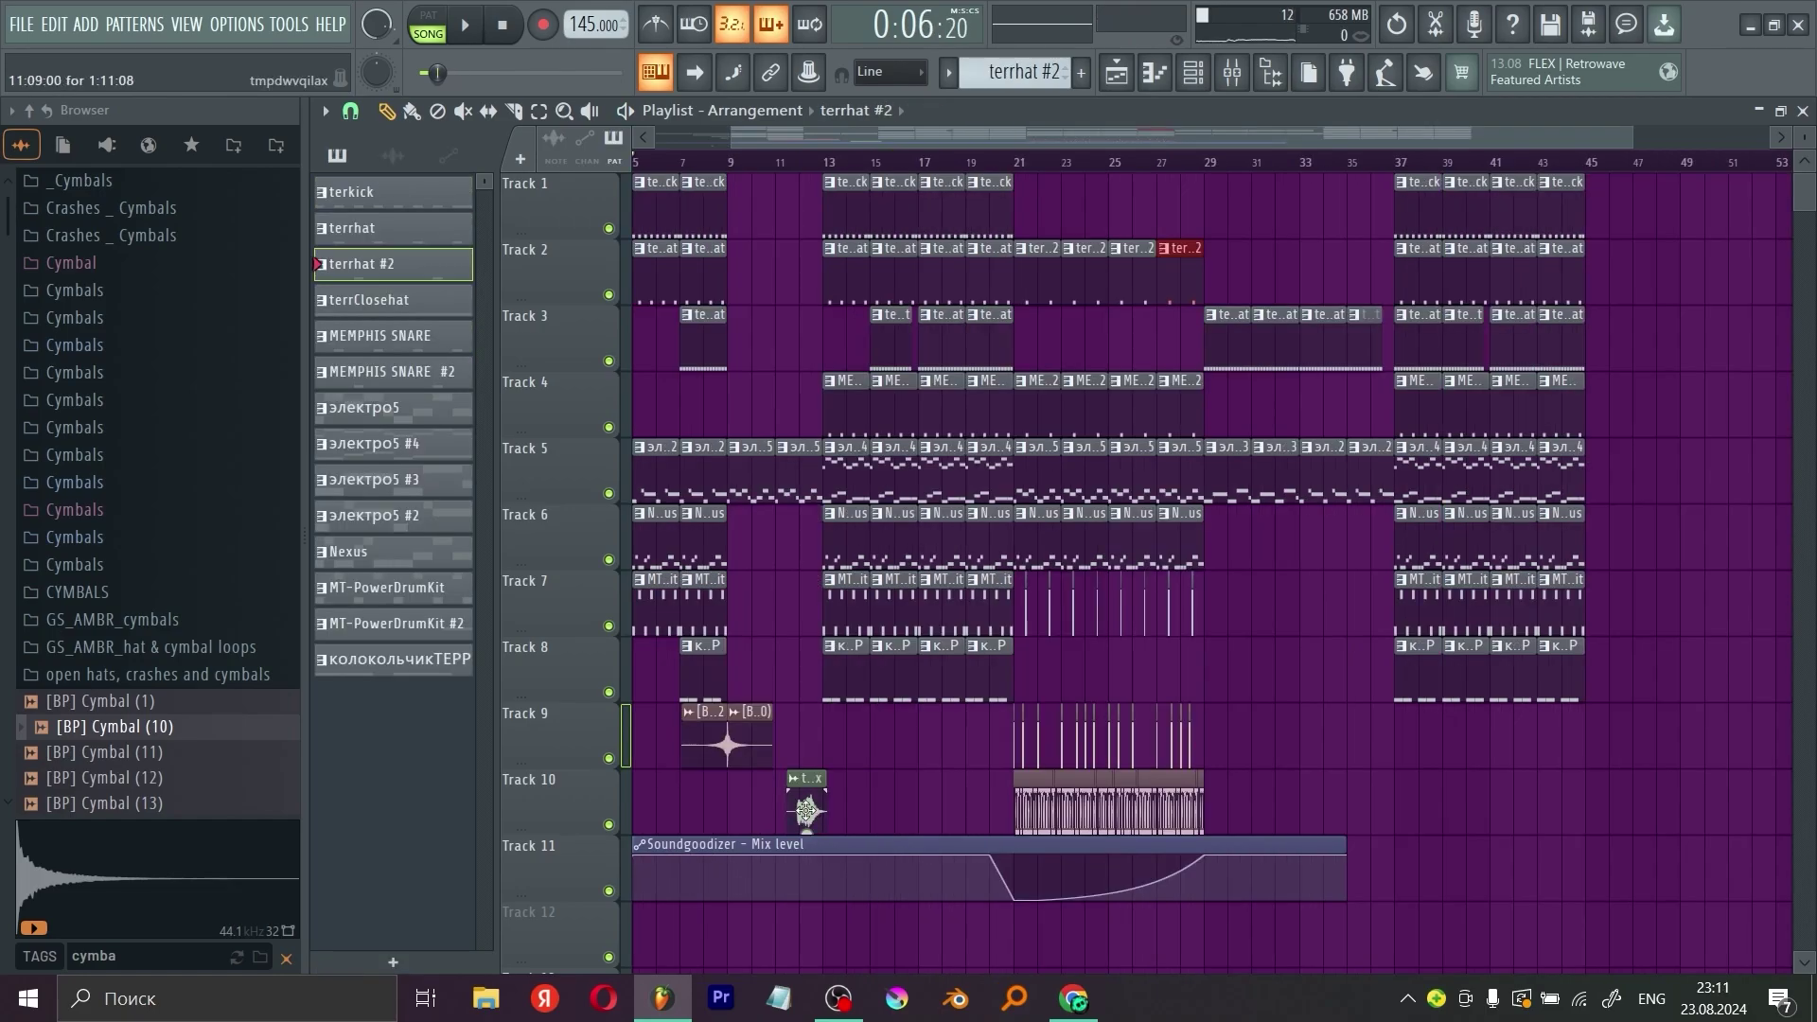
Step: Place a tmpdwvqilax clip on Track 9 leading into bar 37, and play the transitions from bar 11 and from about bar 35
drag(1233, 759, 1370, 734)
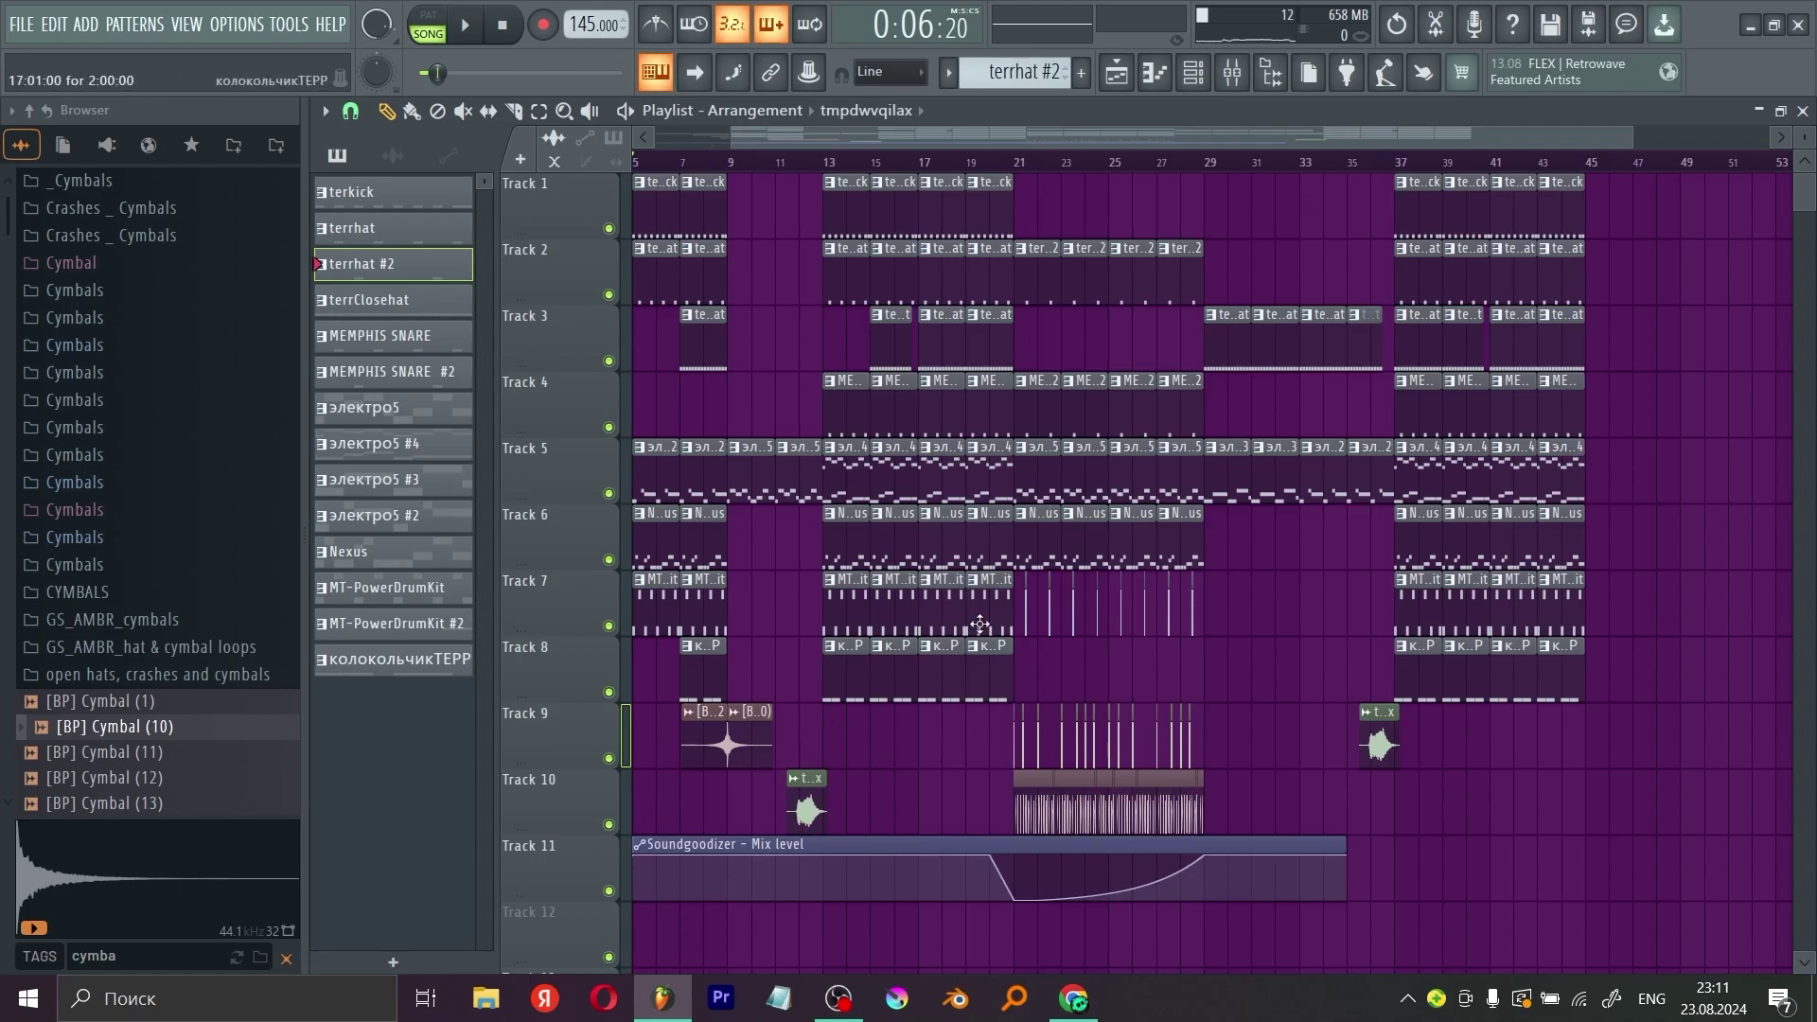
click(783, 163)
key(space)
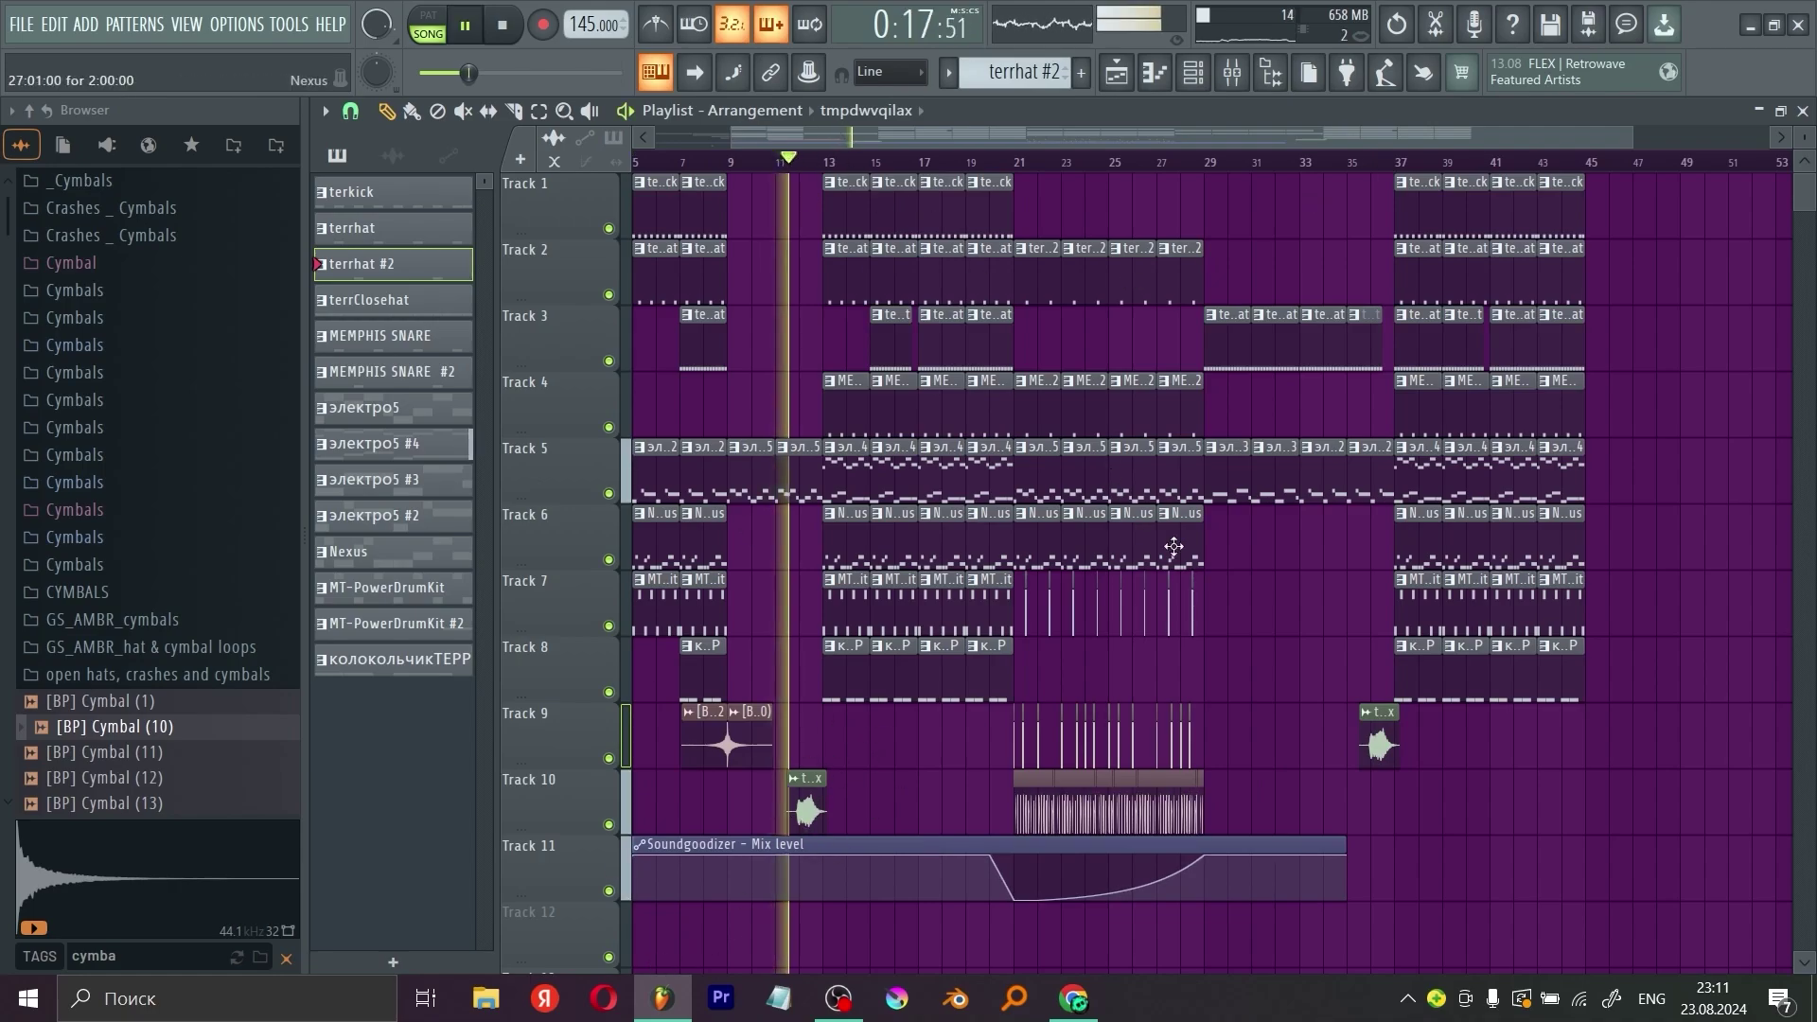
key(space)
scroll(1181, 753, up, 5)
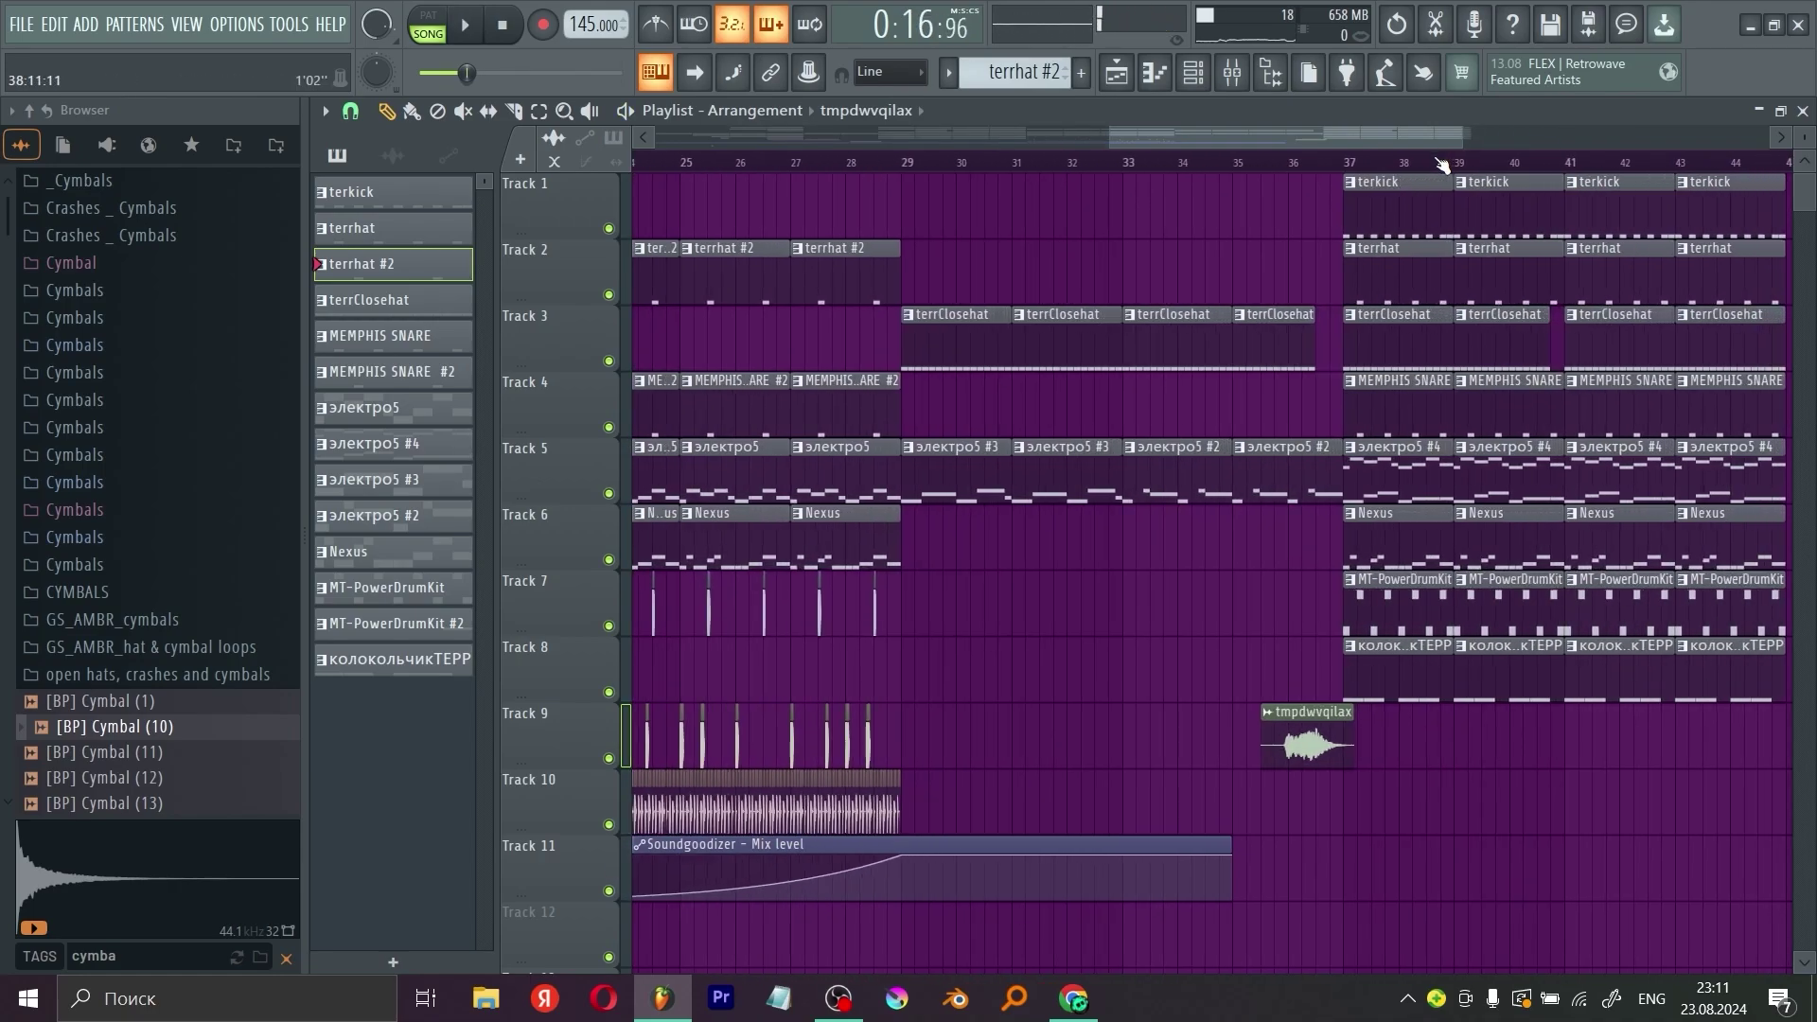
click(1000, 162)
key(space)
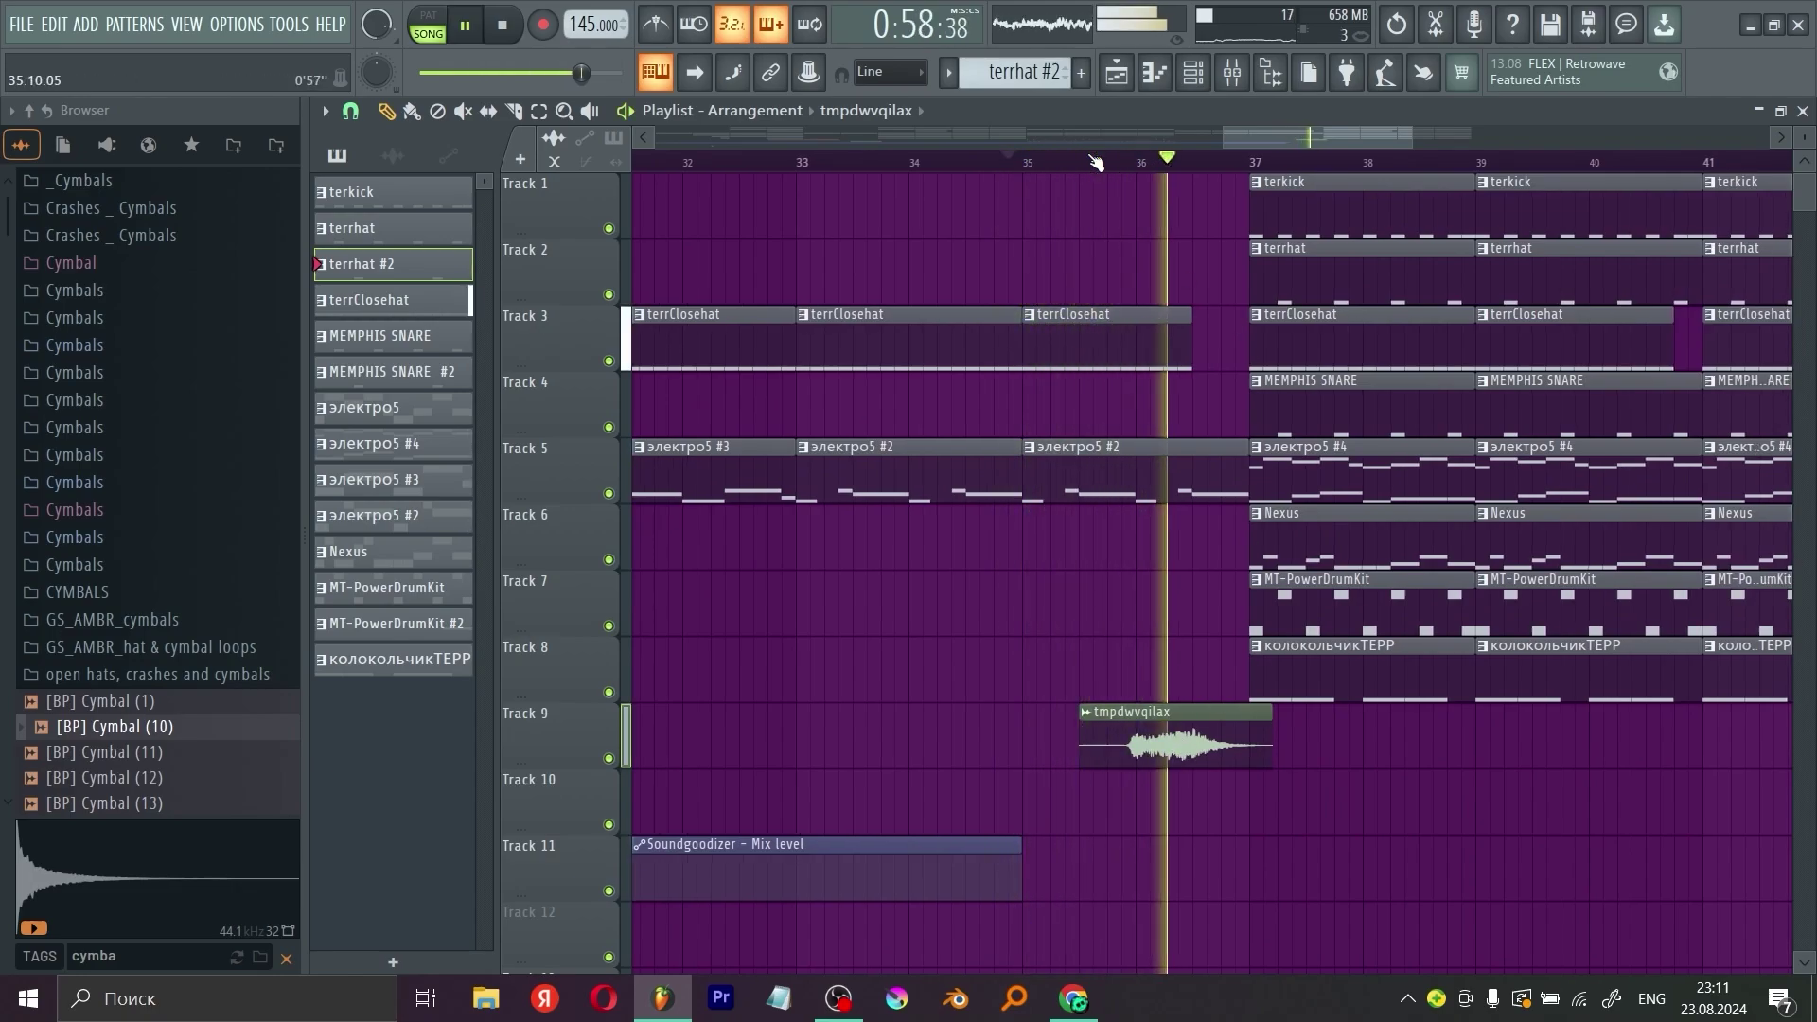
scroll(1095, 163, down, 5)
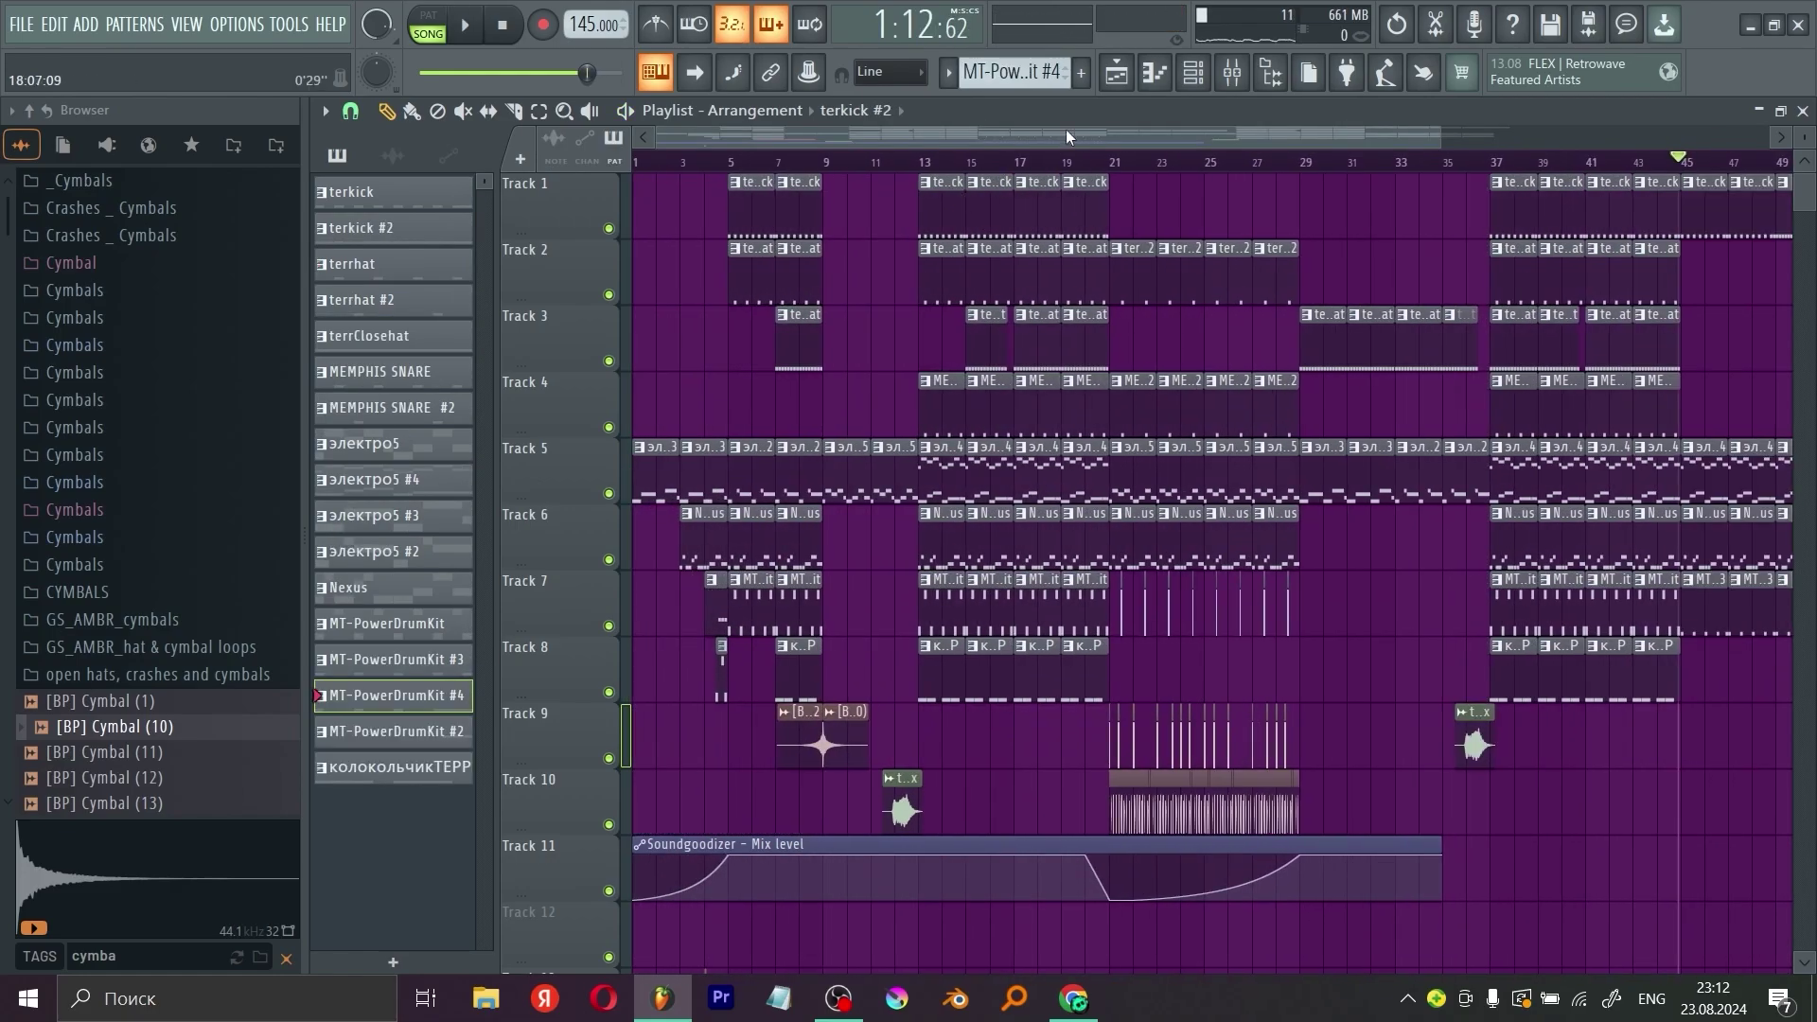
drag(1066, 129, 1302, 128)
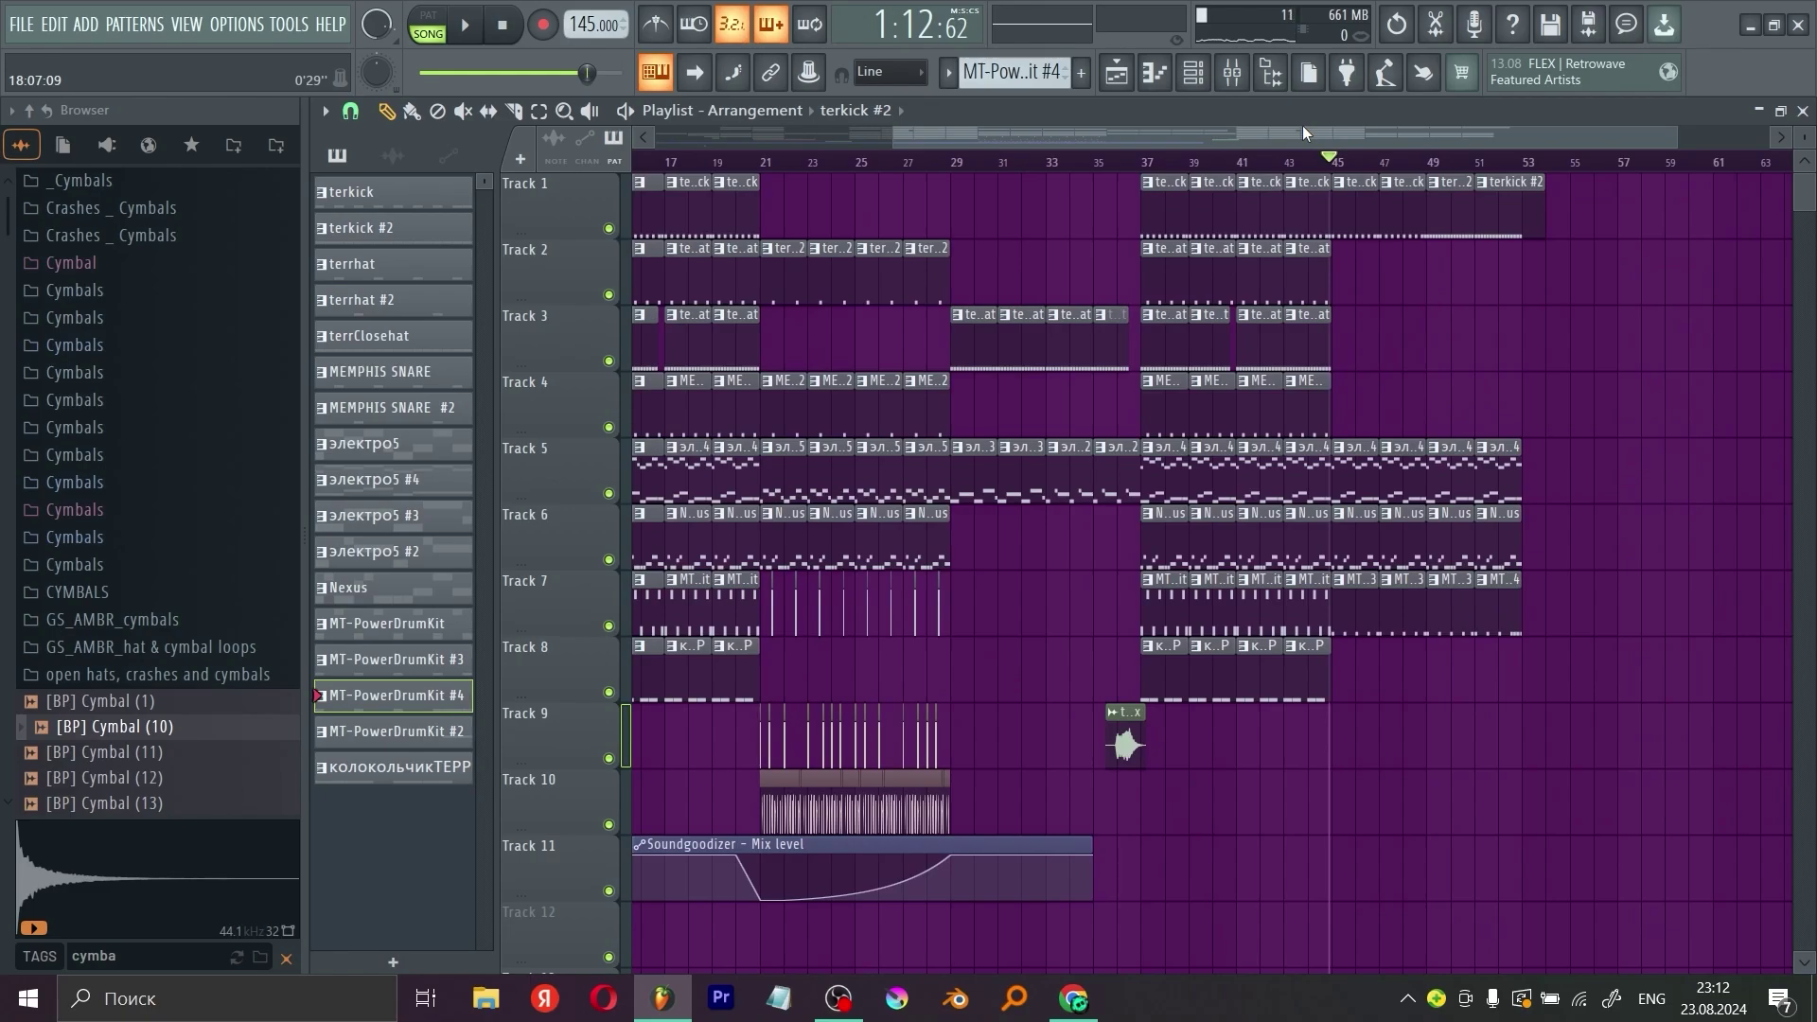
scroll(1302, 125, right, 2)
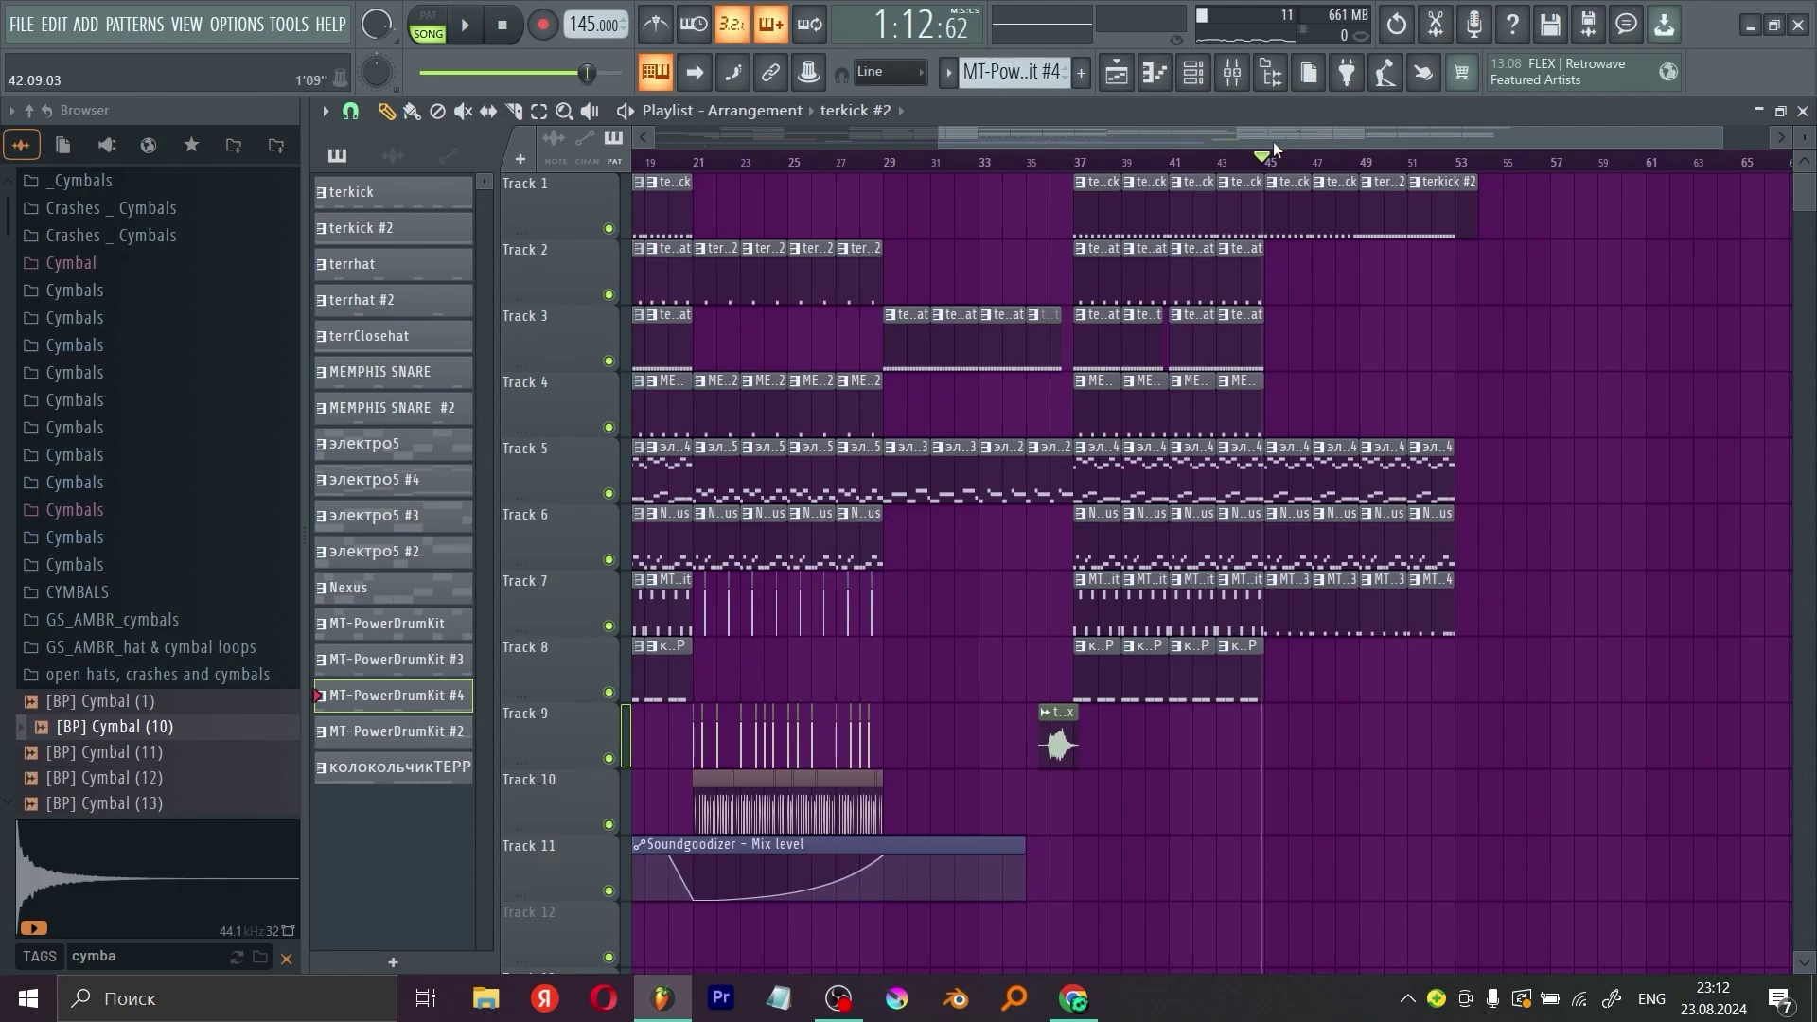
Step: Play the transition from bar 35 into the drop at bar 37, and move on to the section from bar 41
scroll(1421, 159, right, 2)
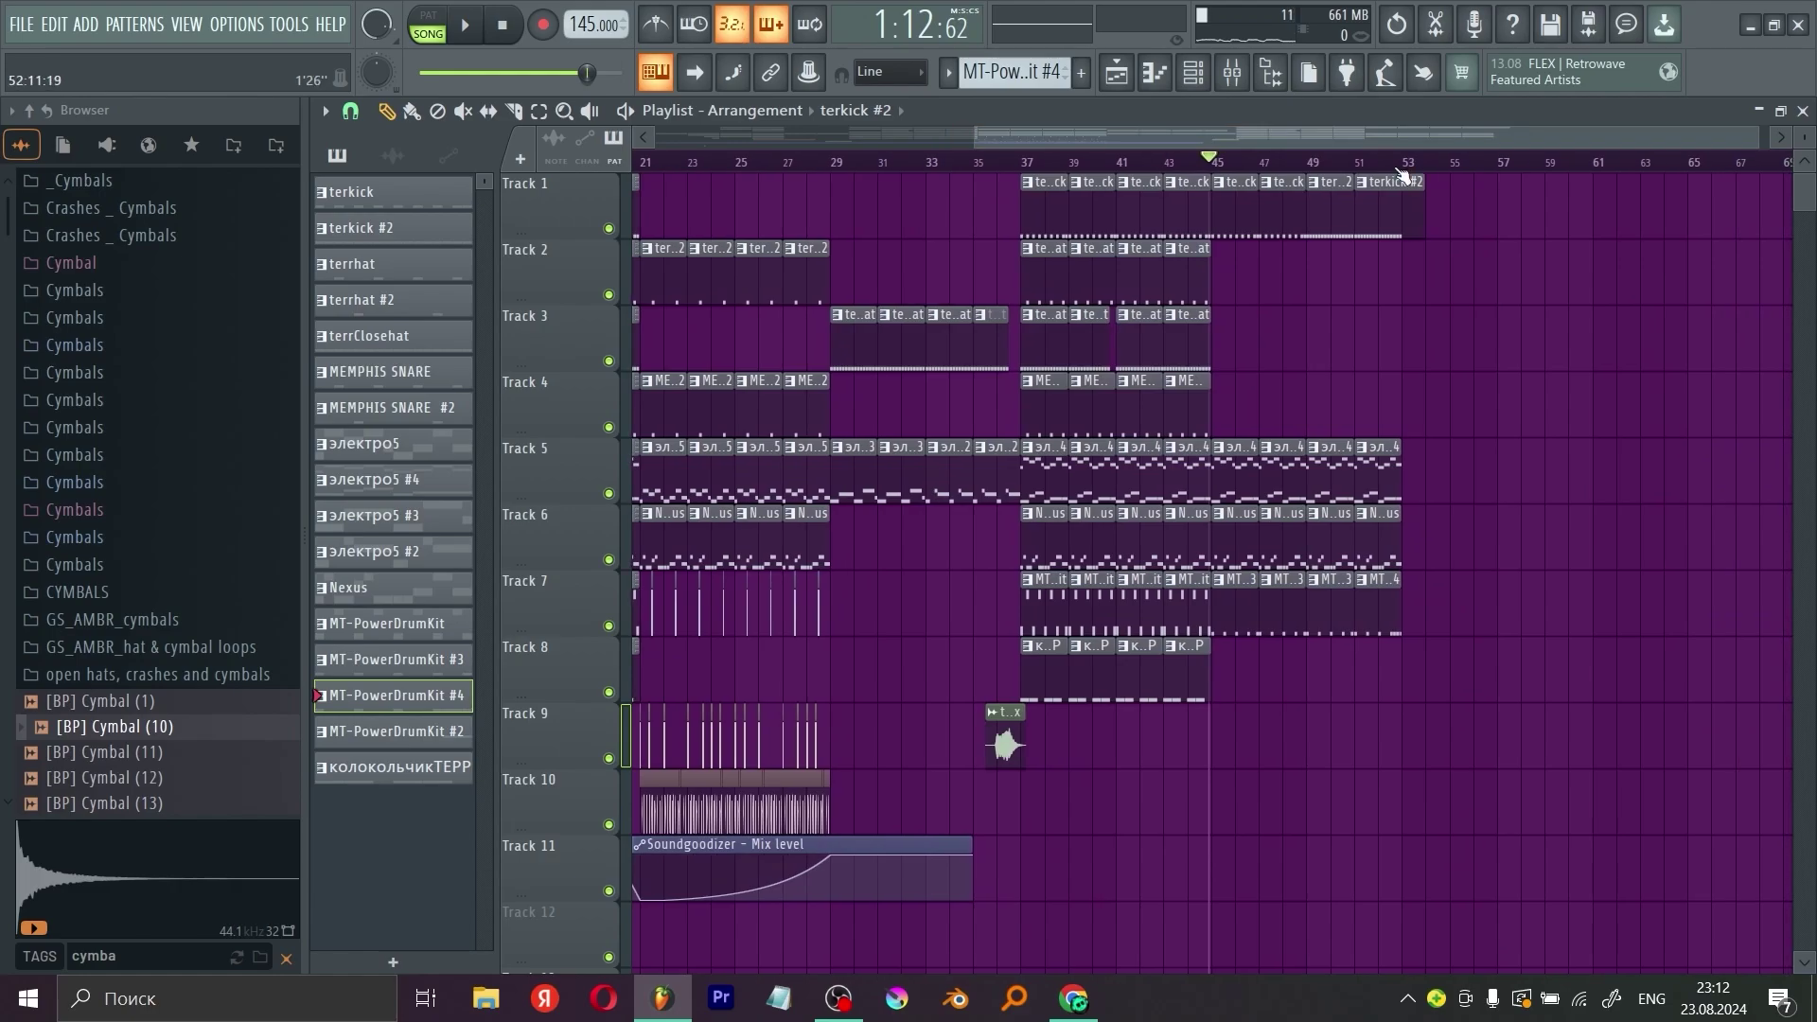
scroll(1402, 175, up, 4)
scroll(1242, 167, left, 4)
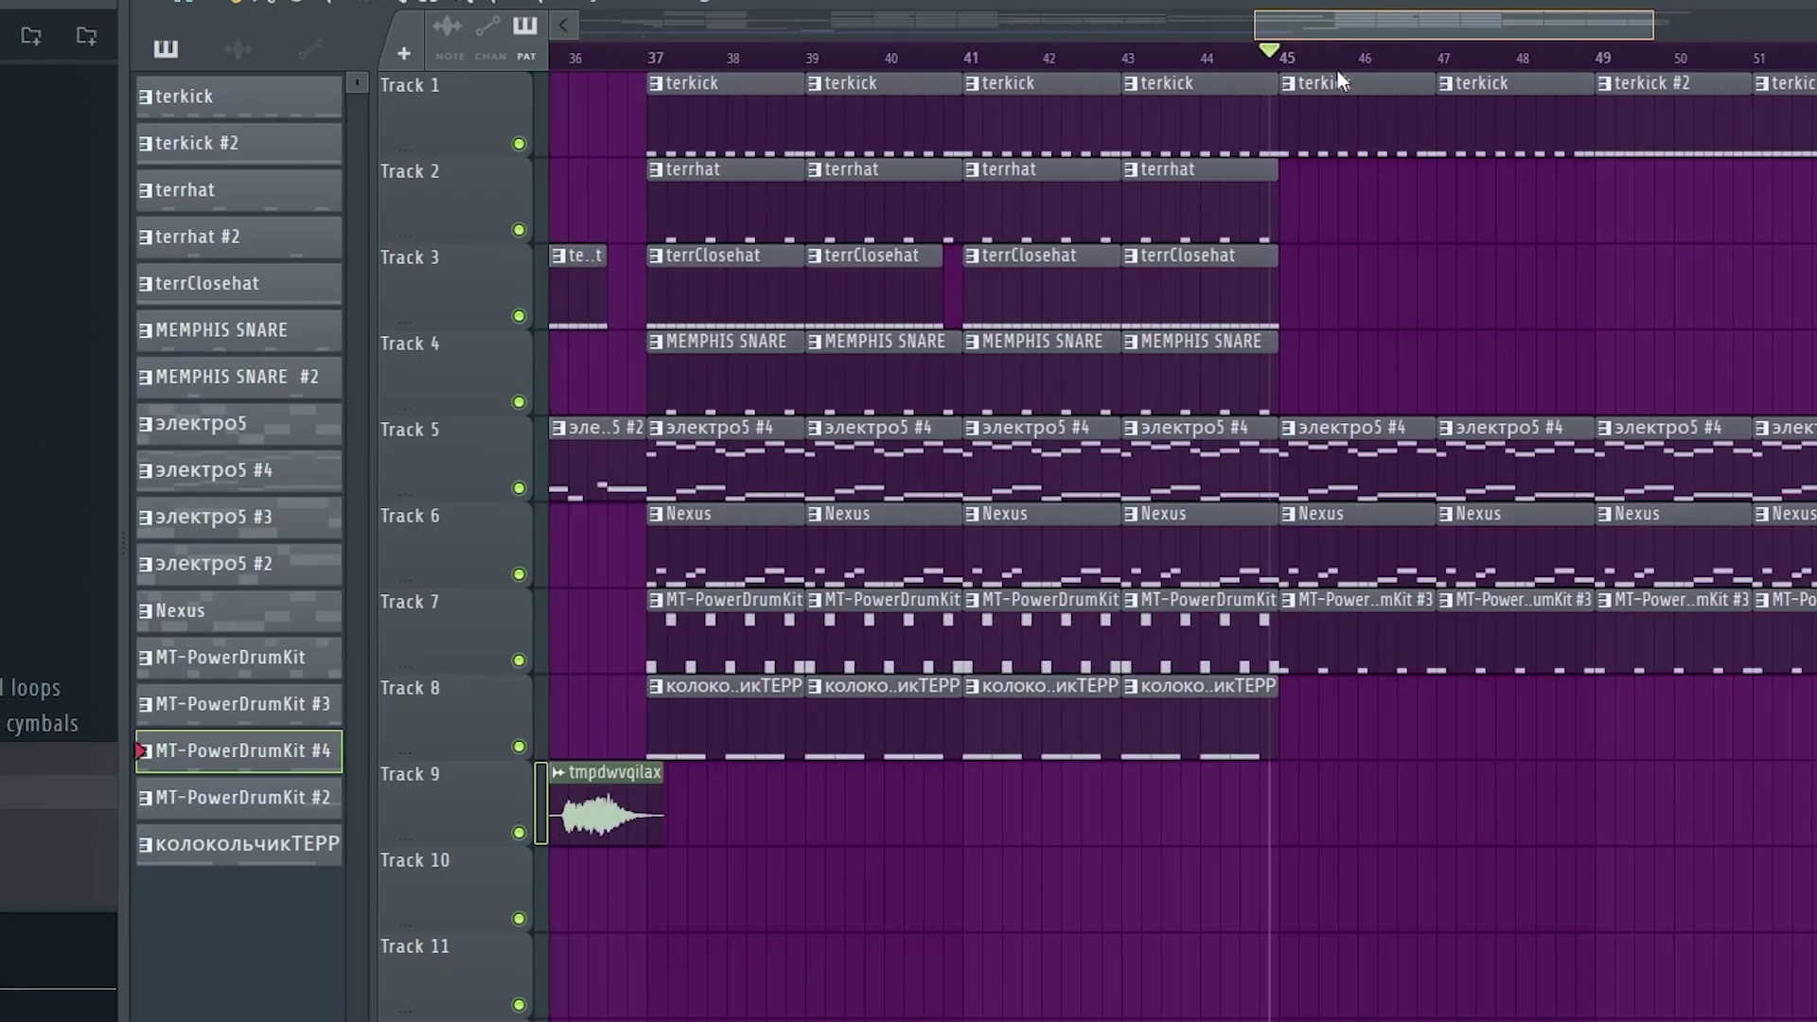
click(925, 160)
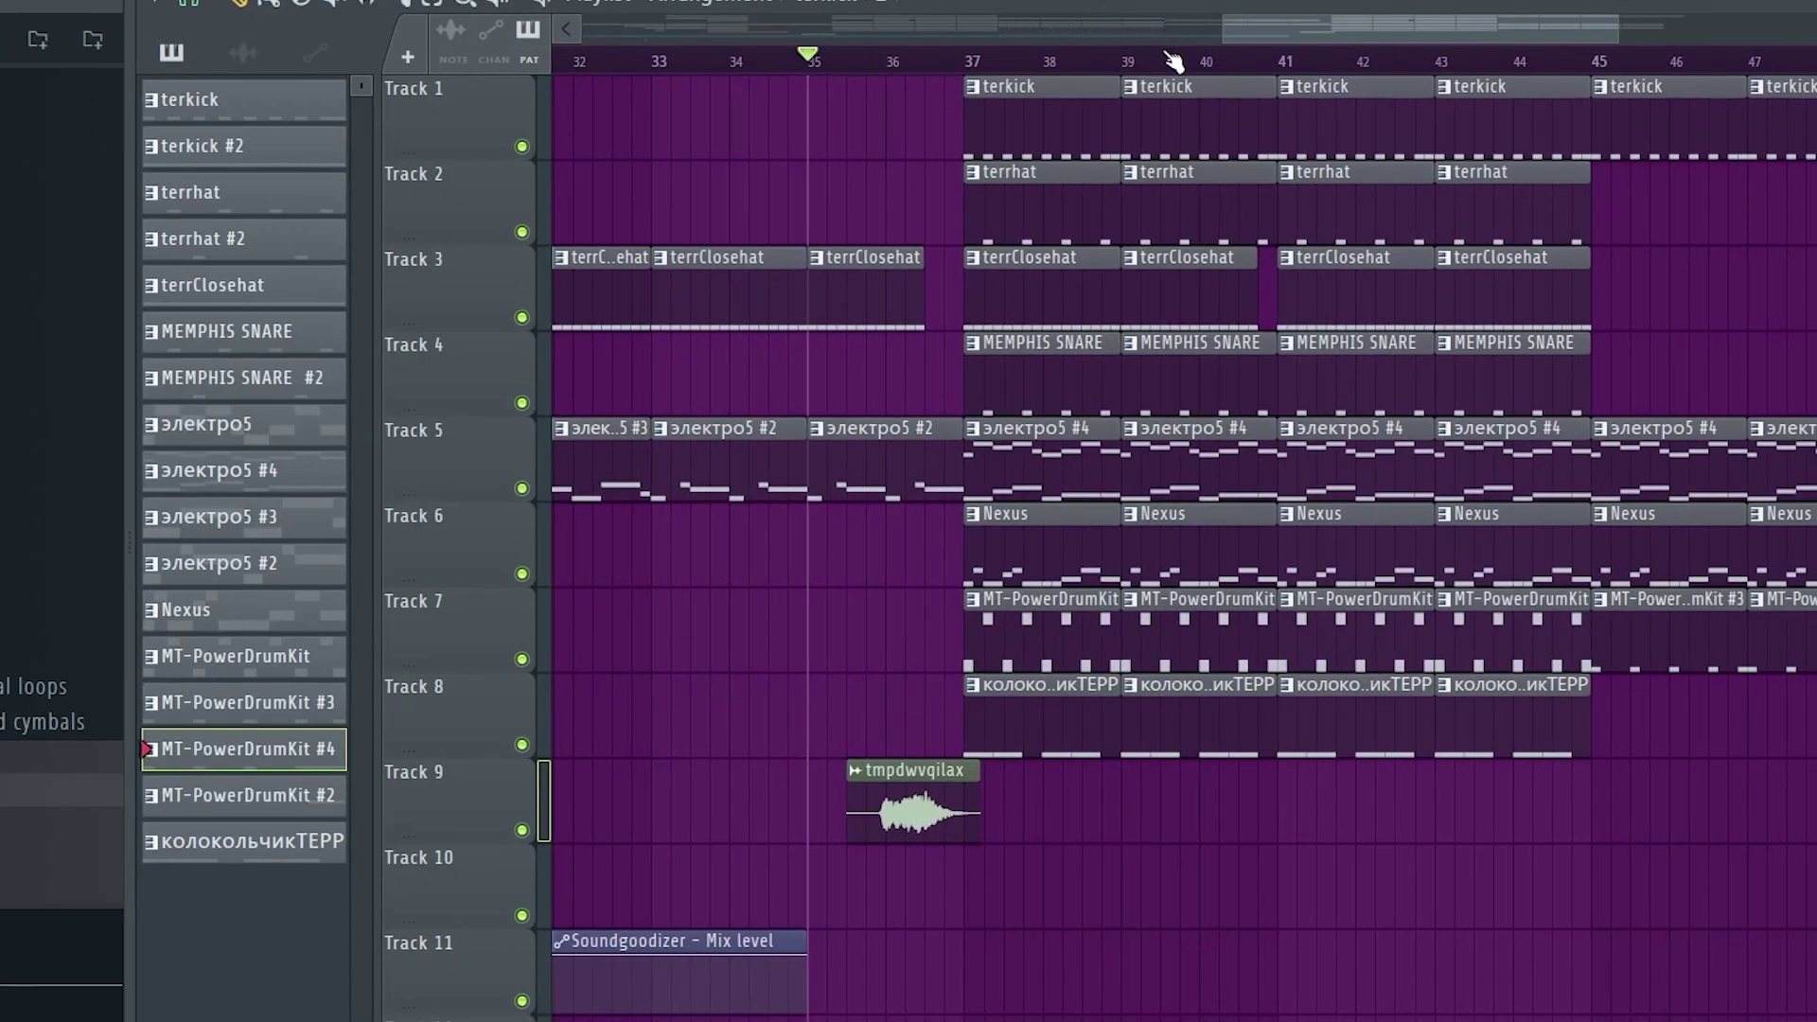
key(space)
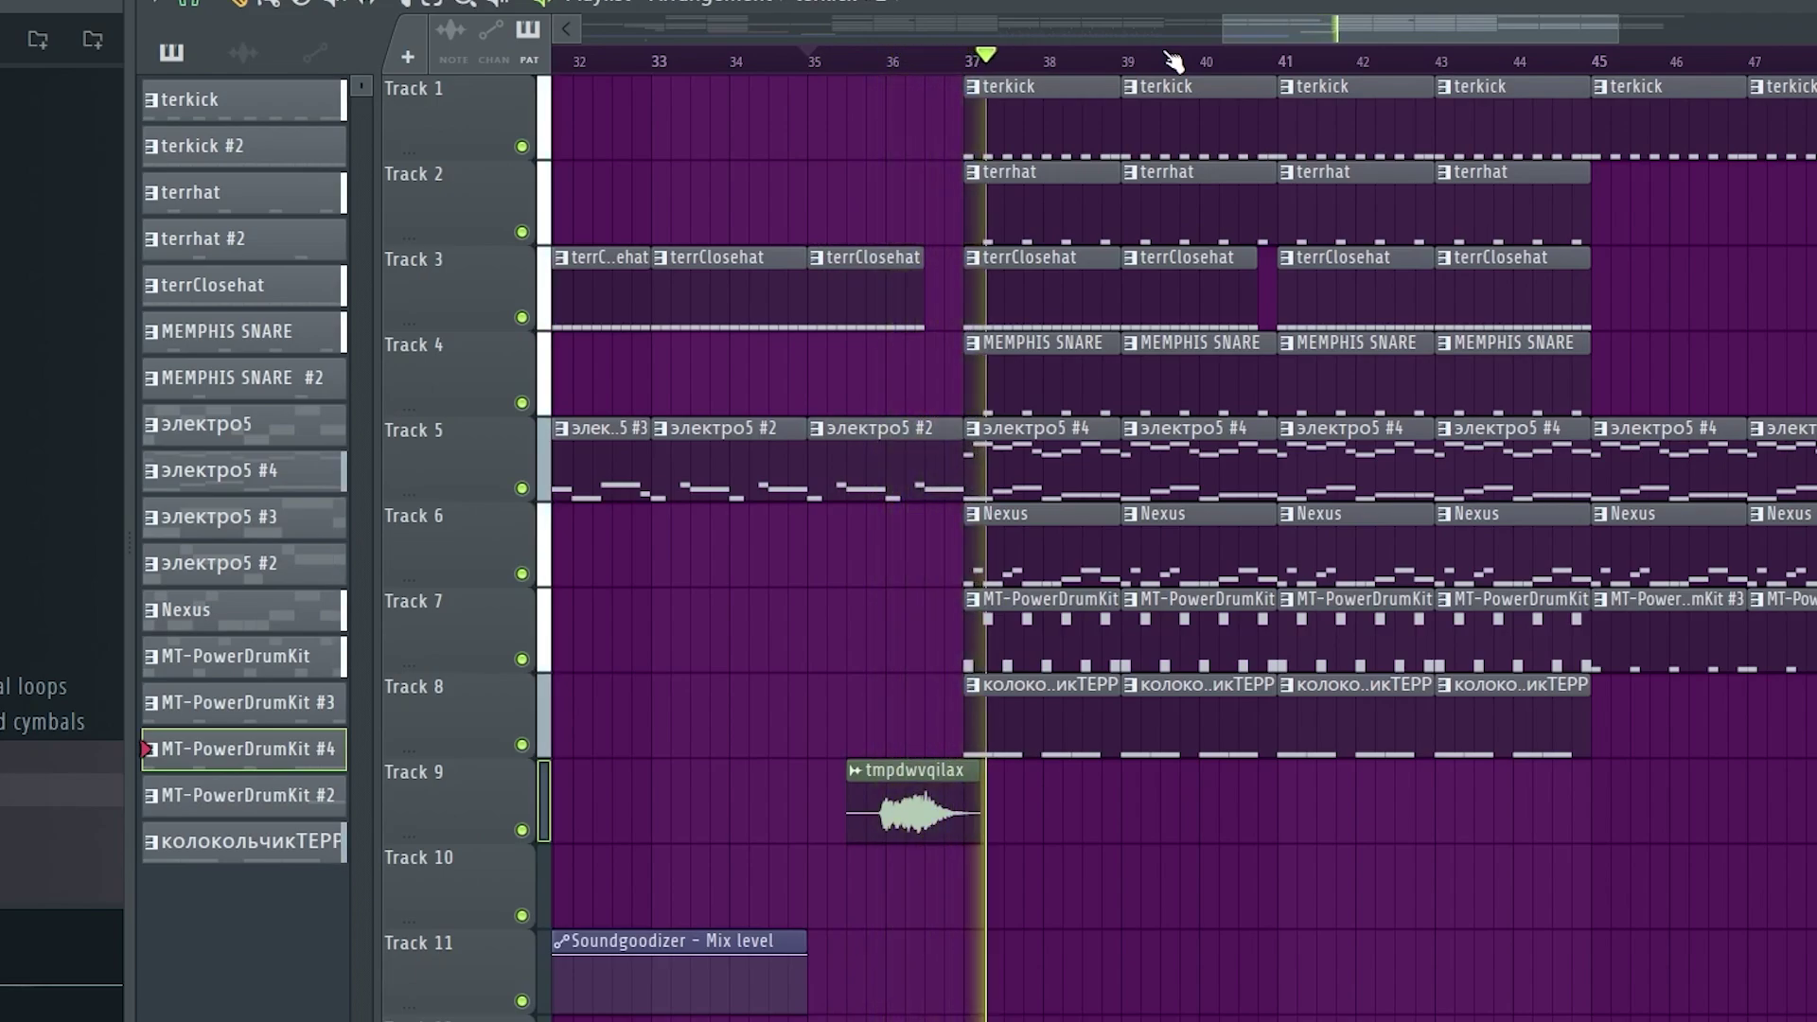
key(space)
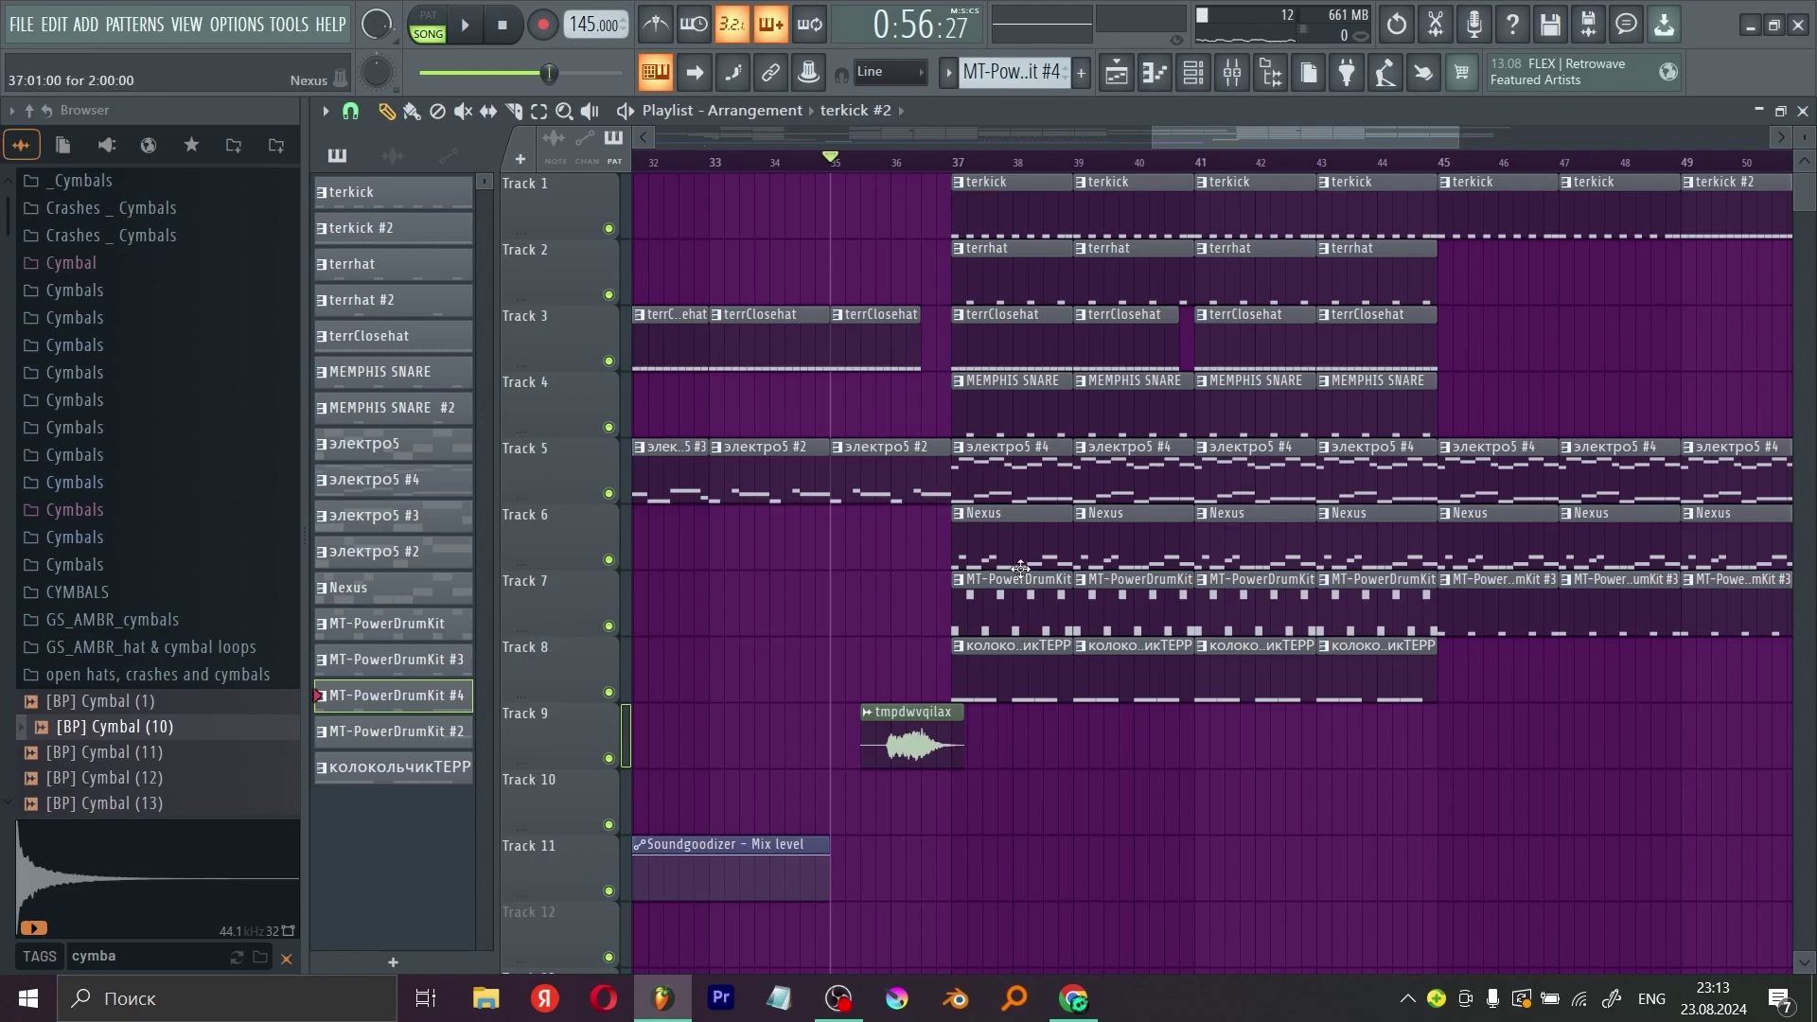
click(1239, 159)
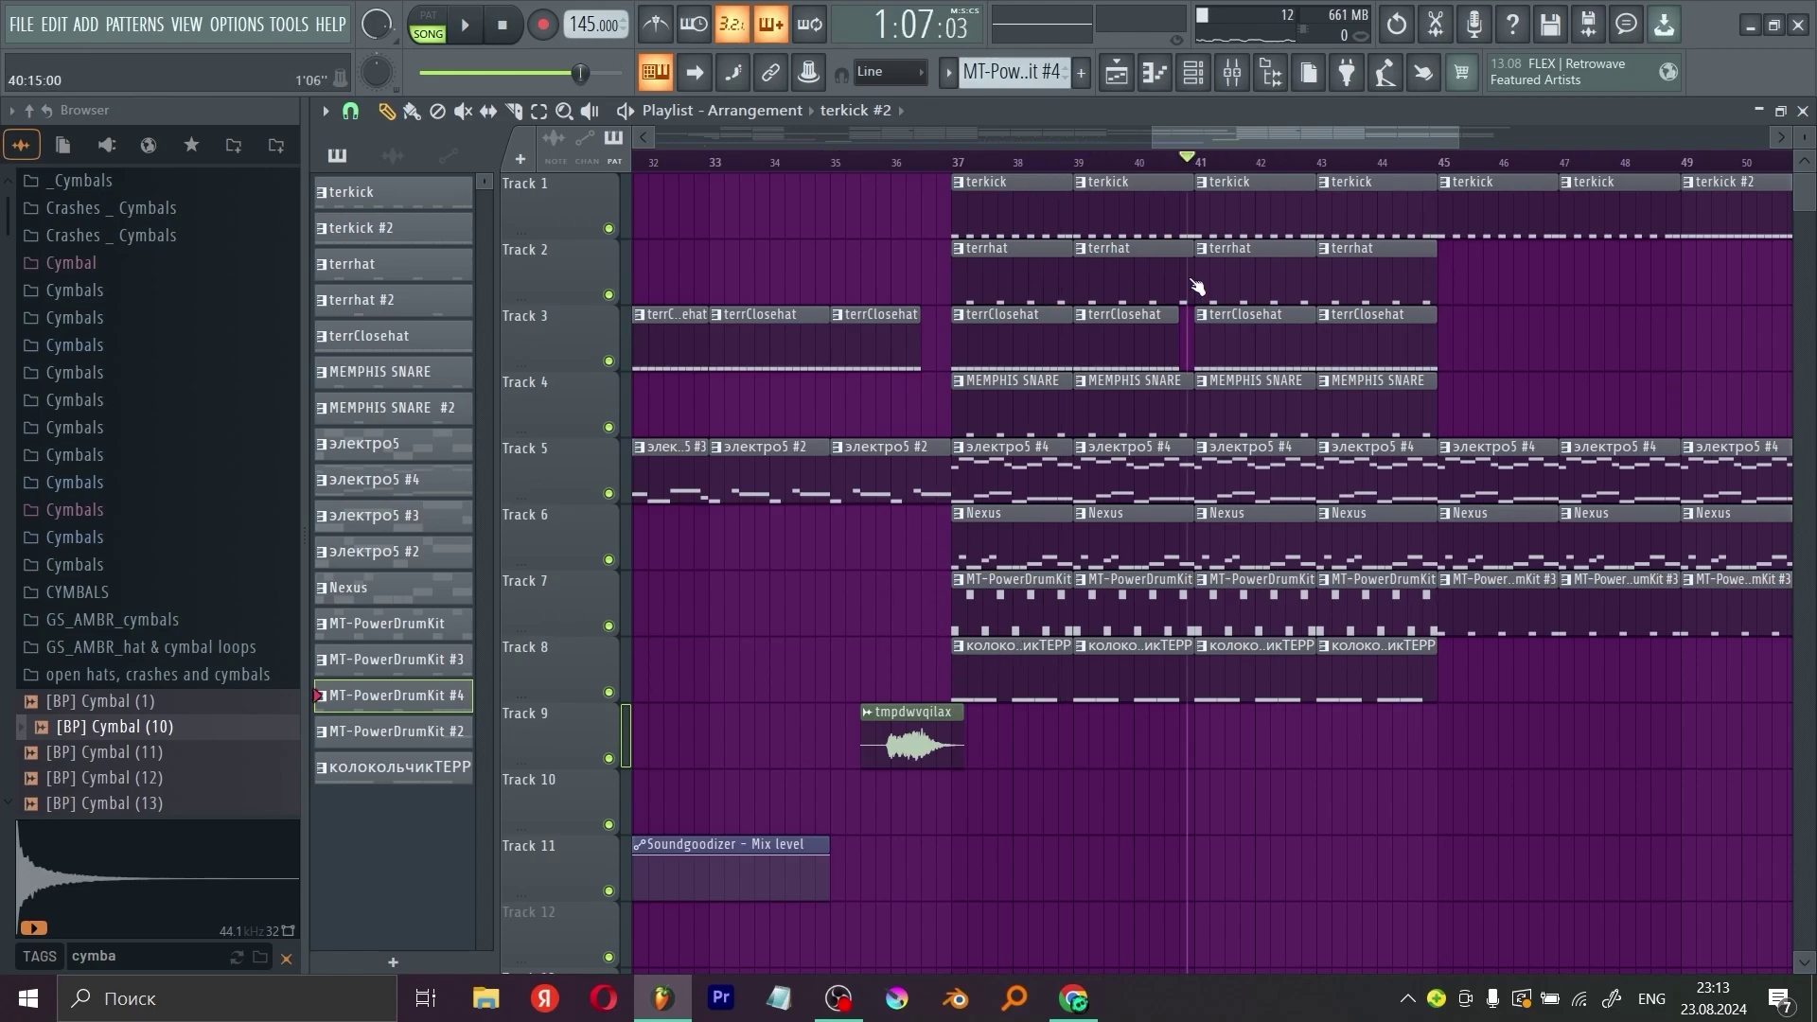
drag(1644, 376, 1138, 384)
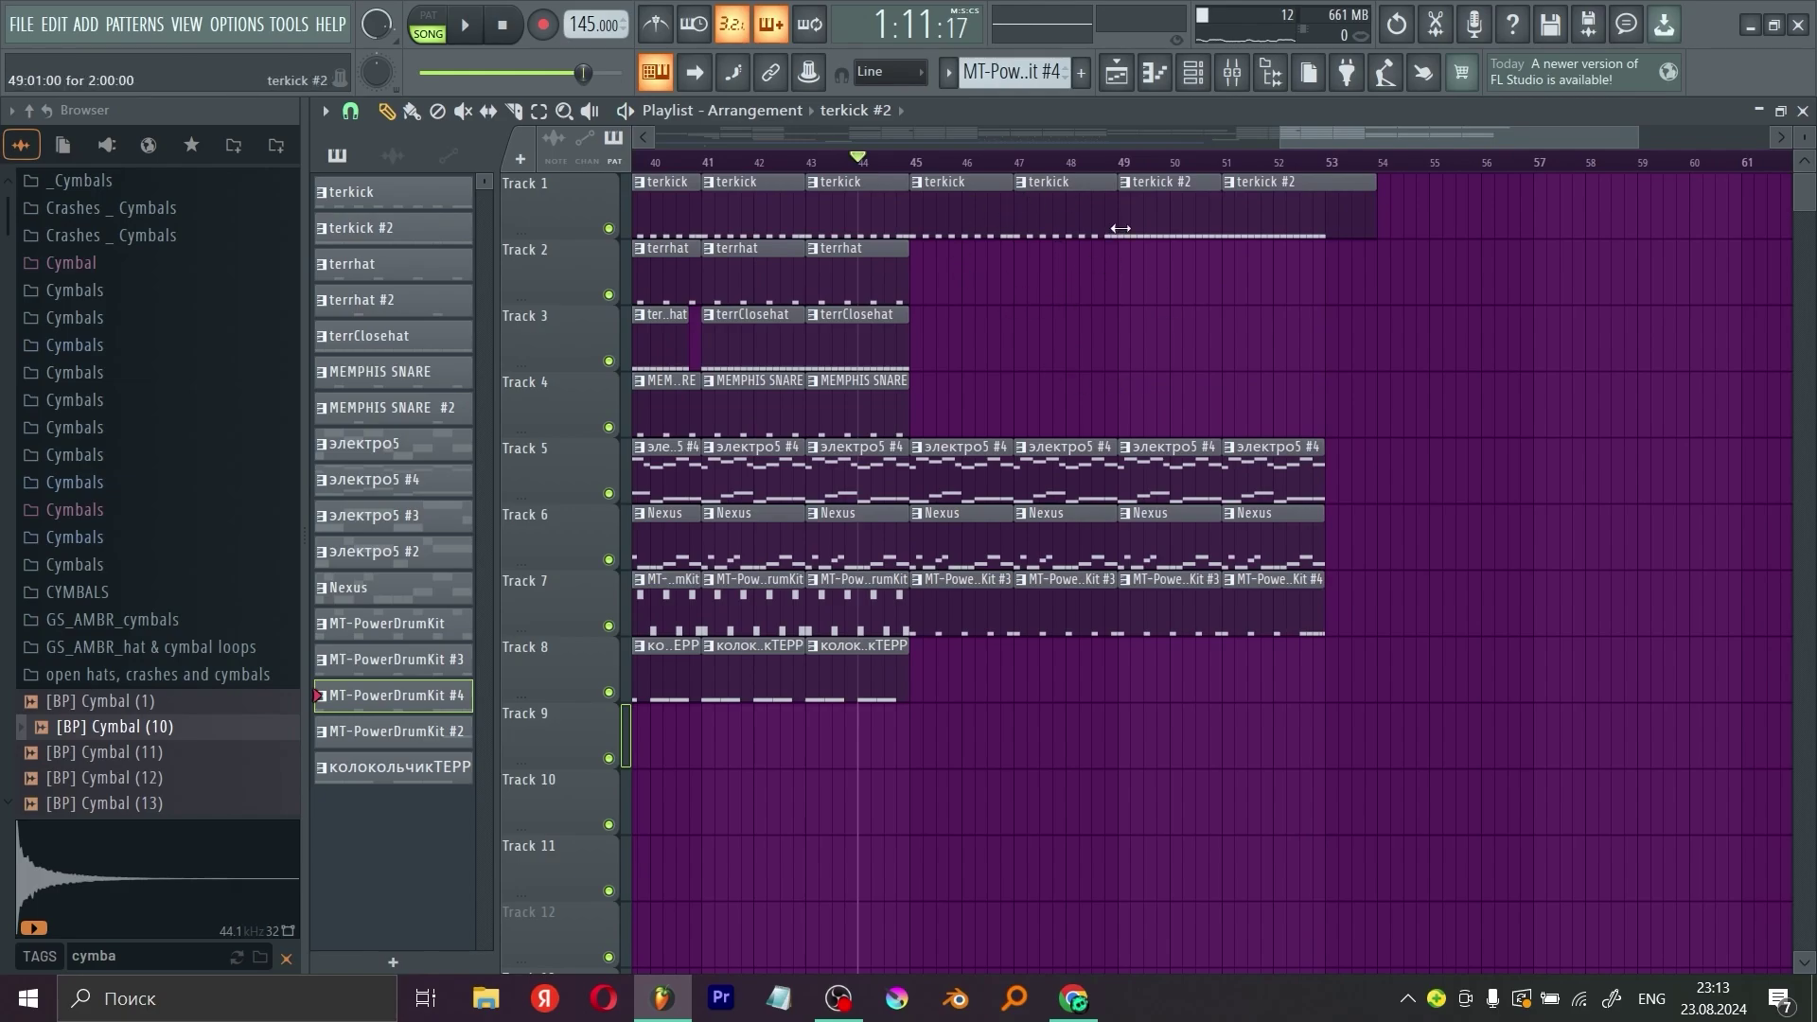
Step: Inspect the terkick #2 notes in the piano roll, and play the outro from bar 49
double_click(1186, 216)
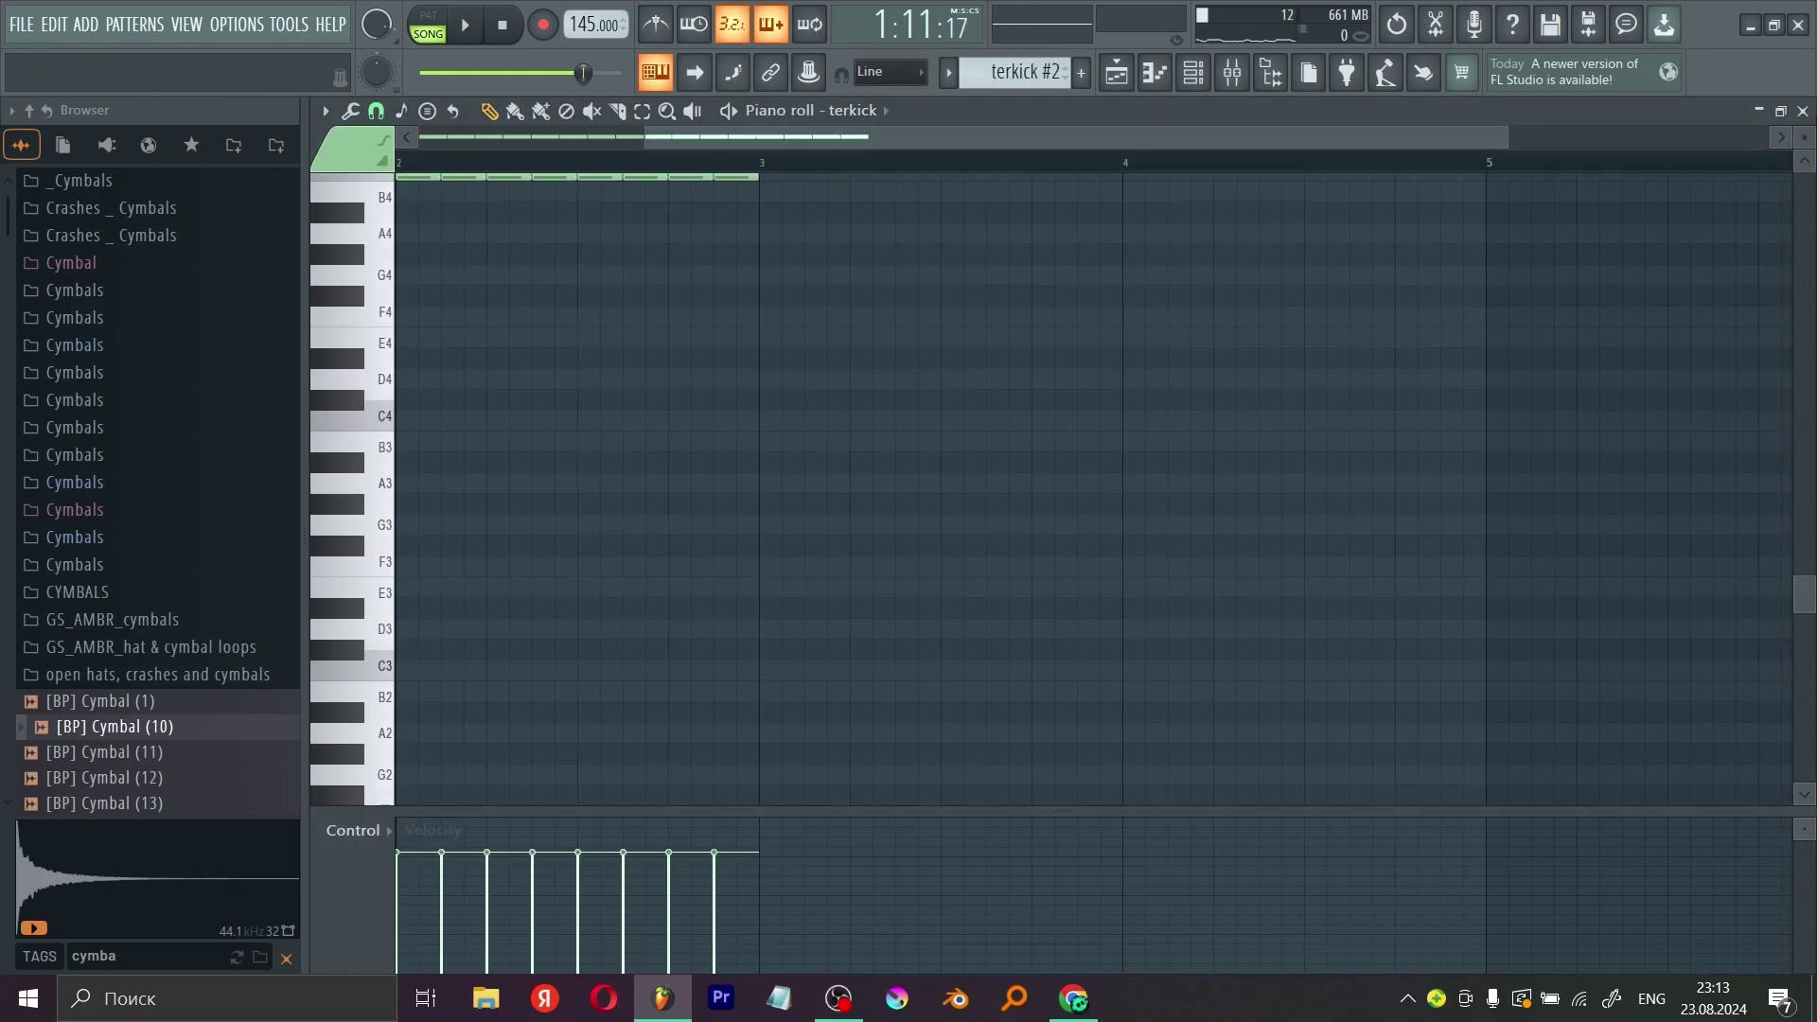
click(1803, 111)
click(1124, 165)
key(space)
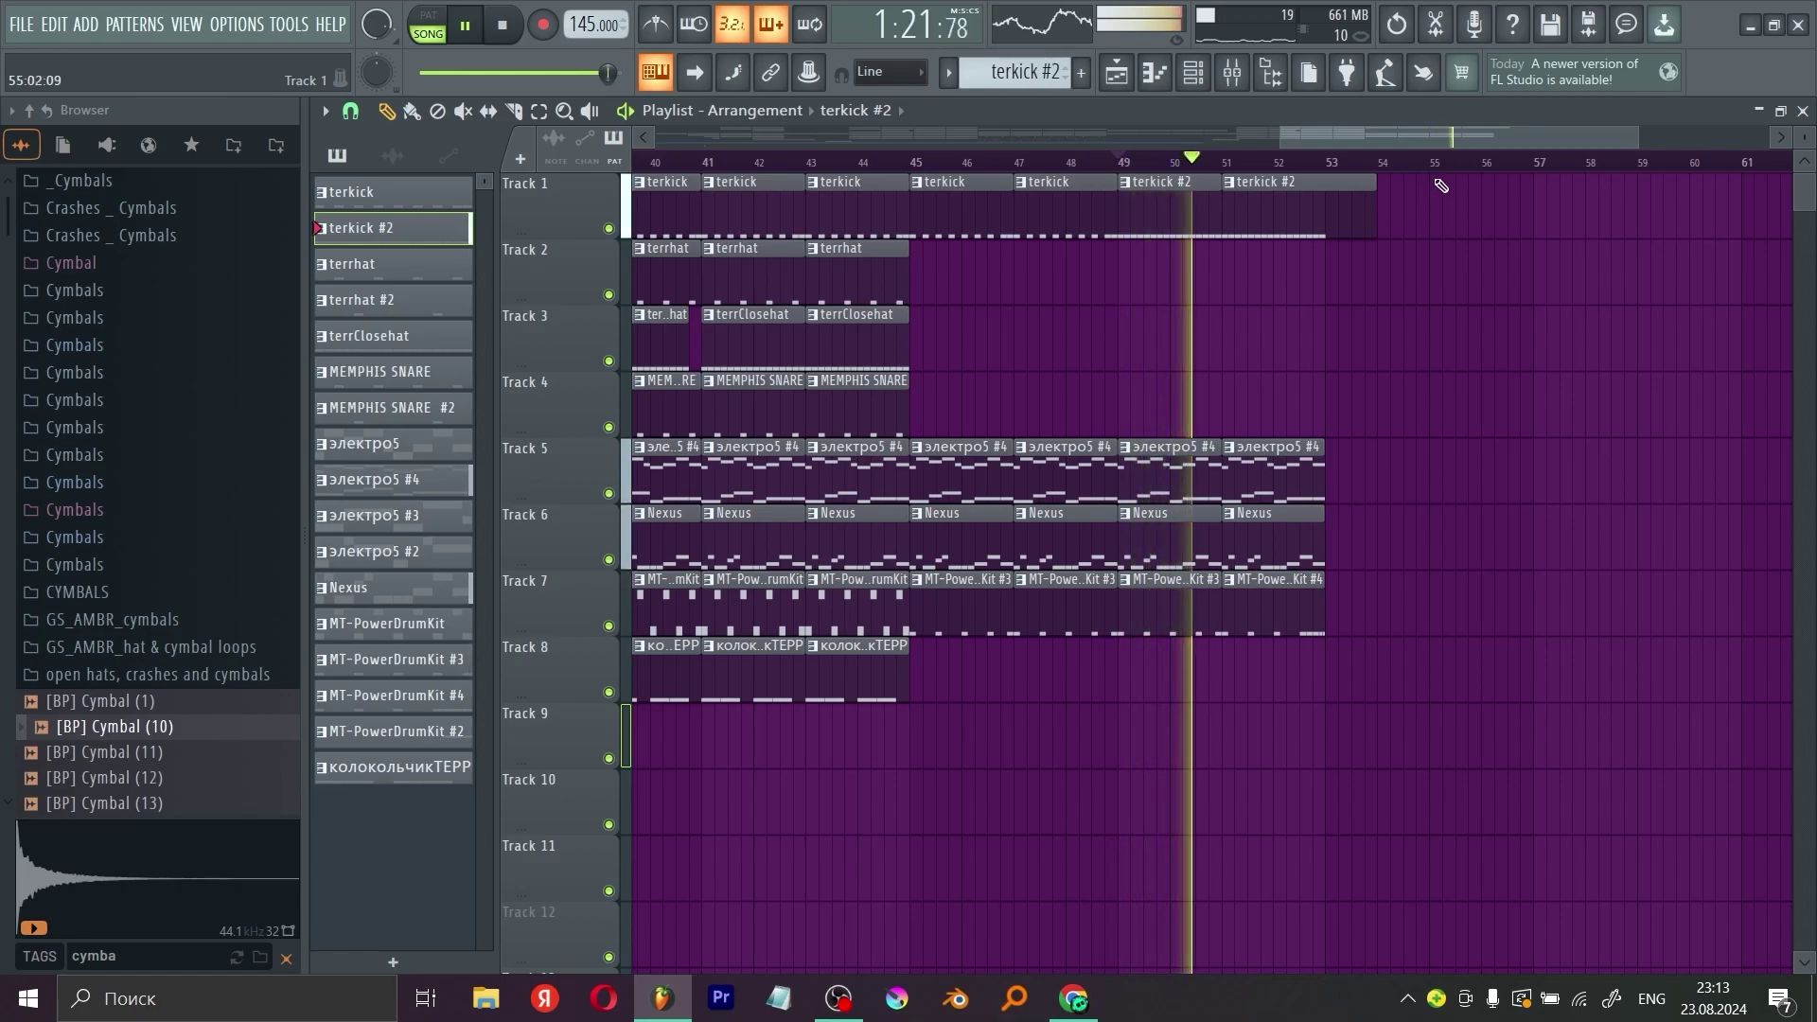
key(space)
click(1261, 169)
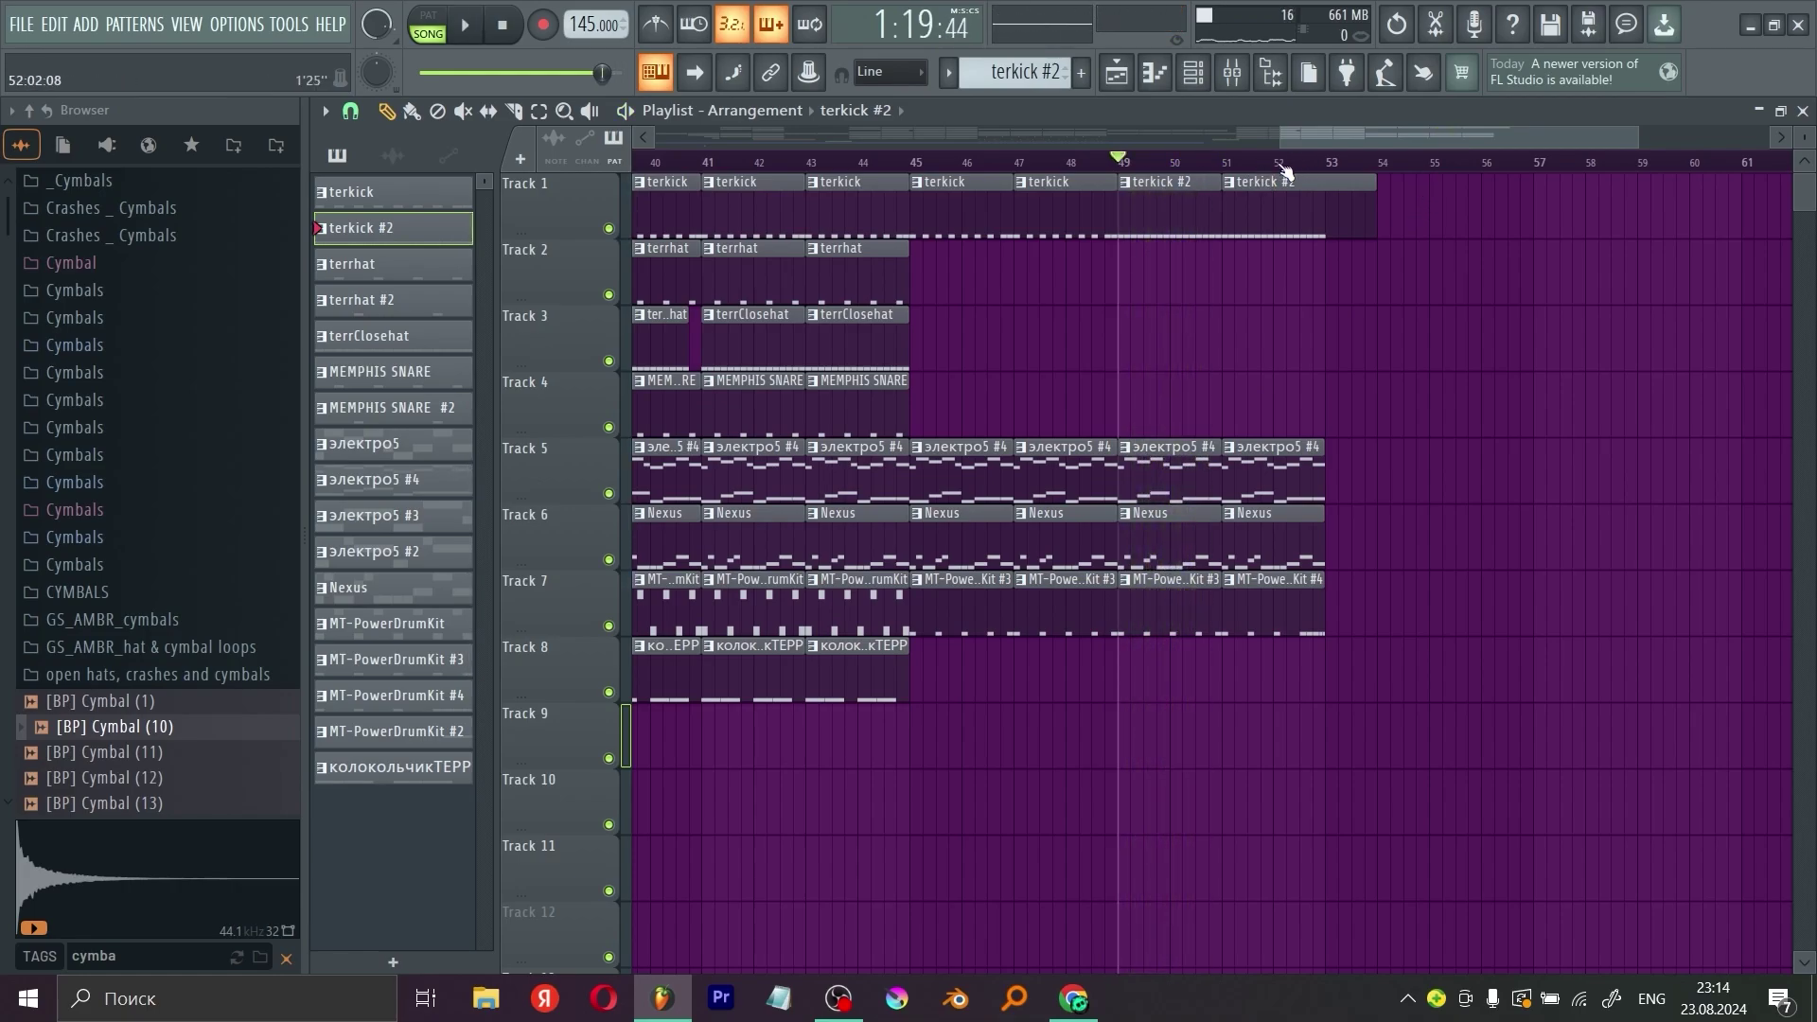
key(space)
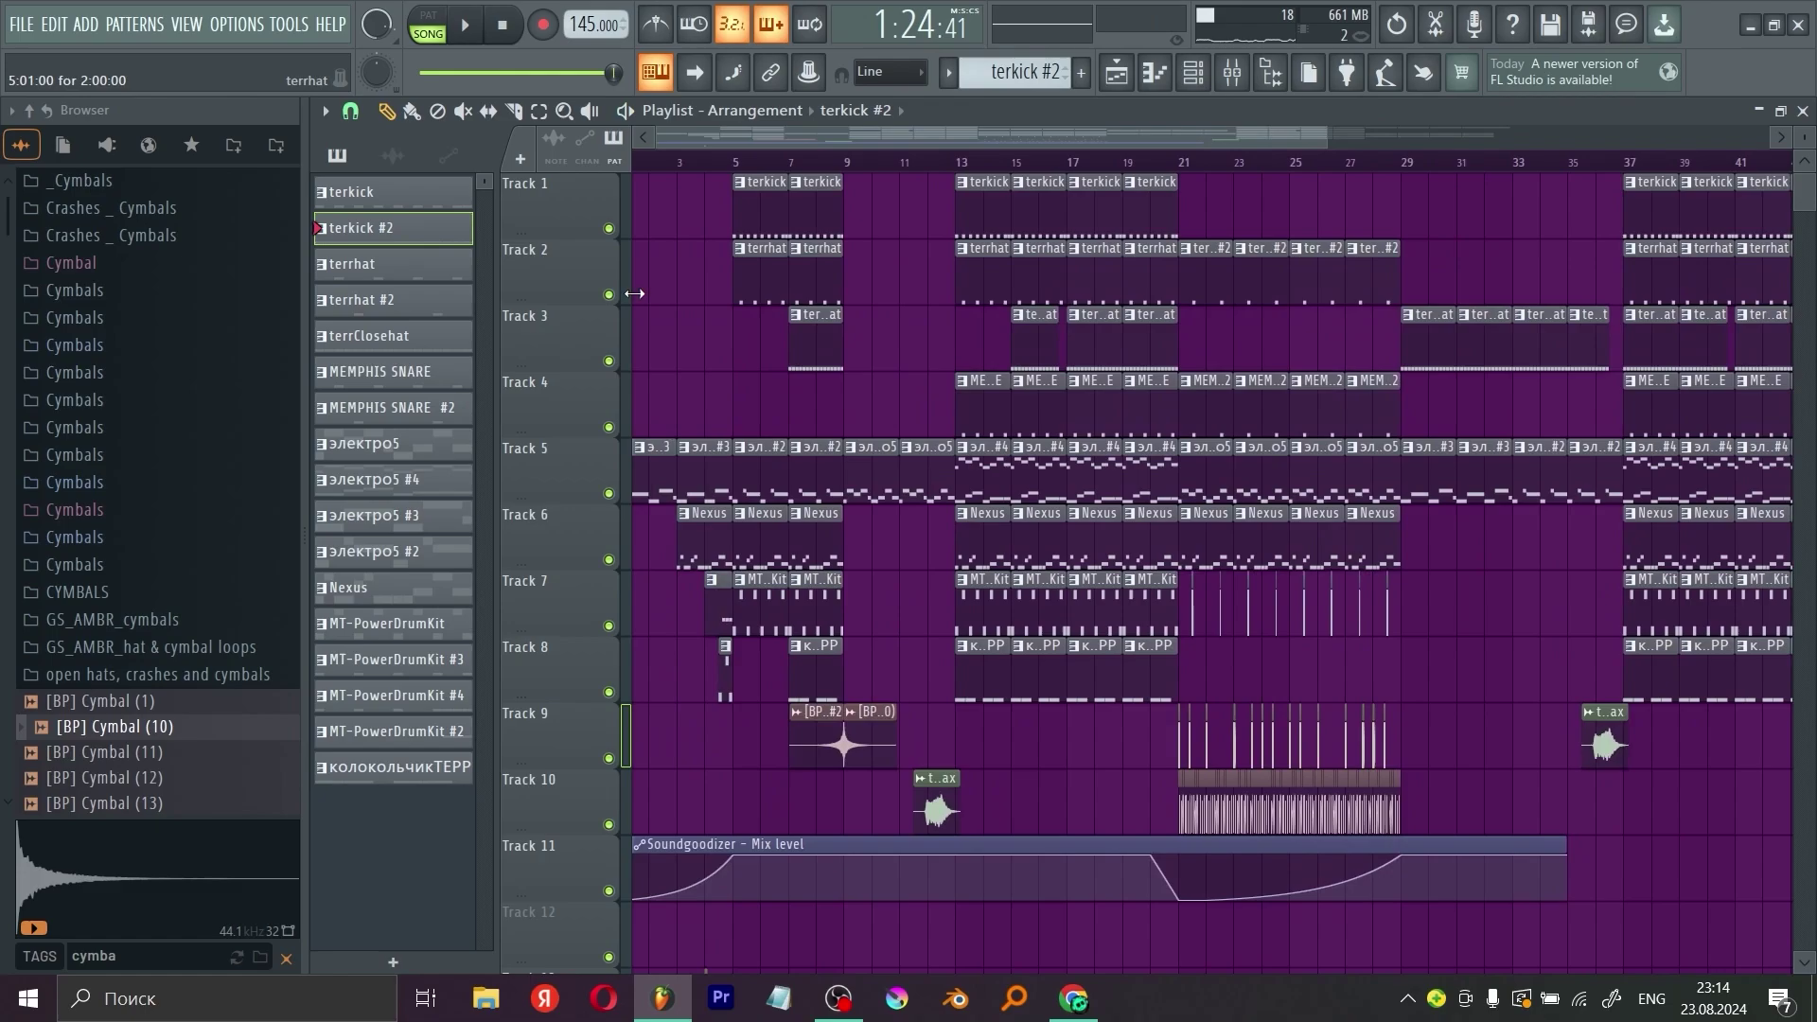
Step: Look over the arrangement from the beginning across all tracks, and set the playhead at bar 9
scroll(634, 293, left, 1)
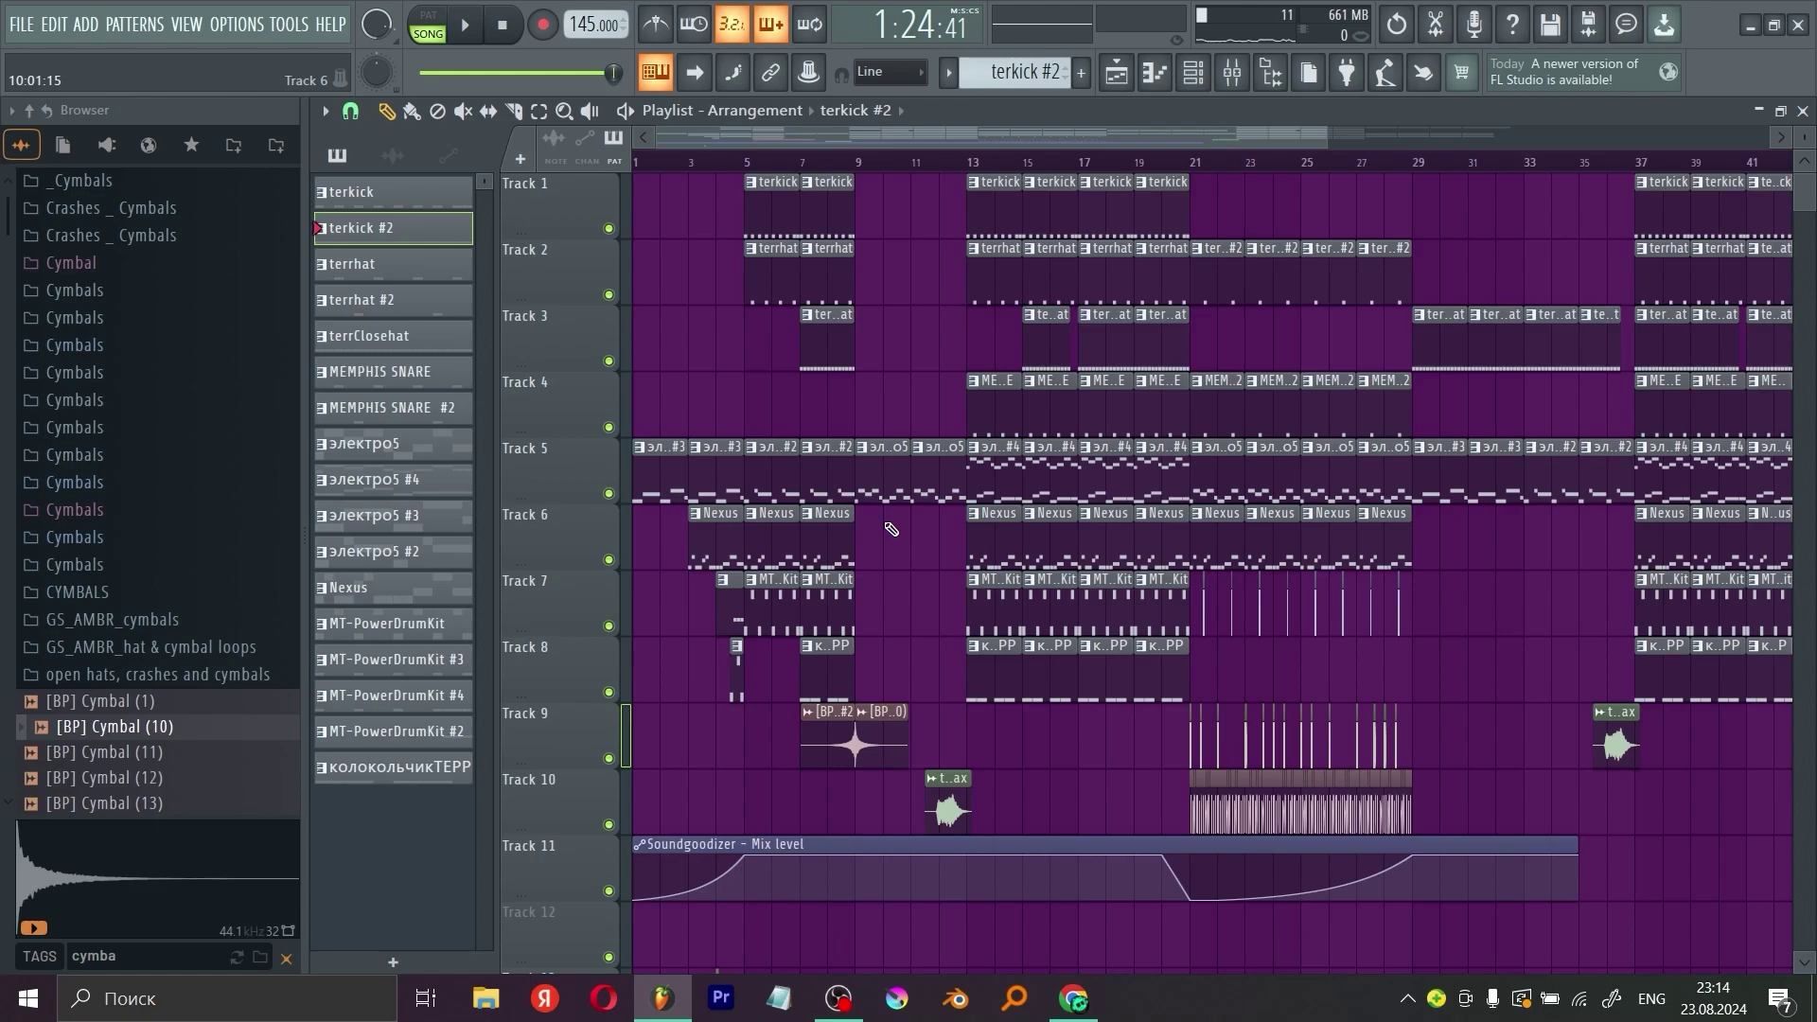
scroll(891, 529, down, 3)
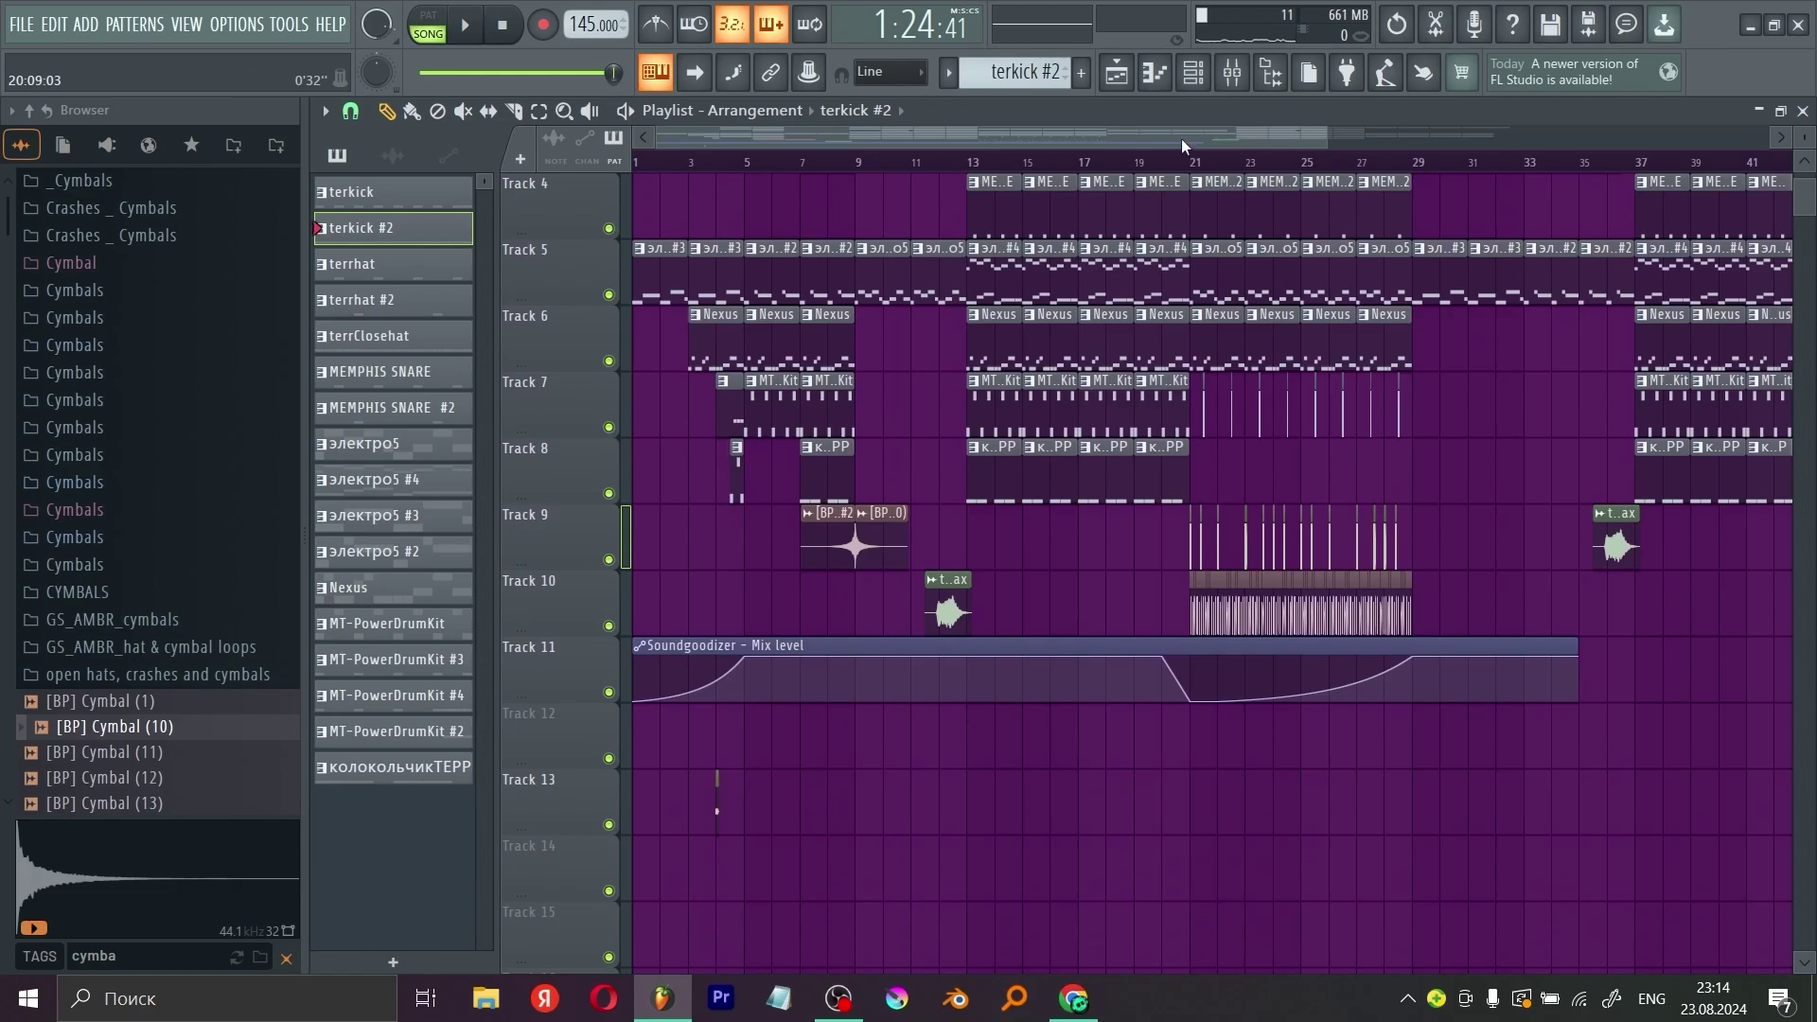
scroll(889, 379, up, 3)
drag(890, 163, 859, 275)
key(F6)
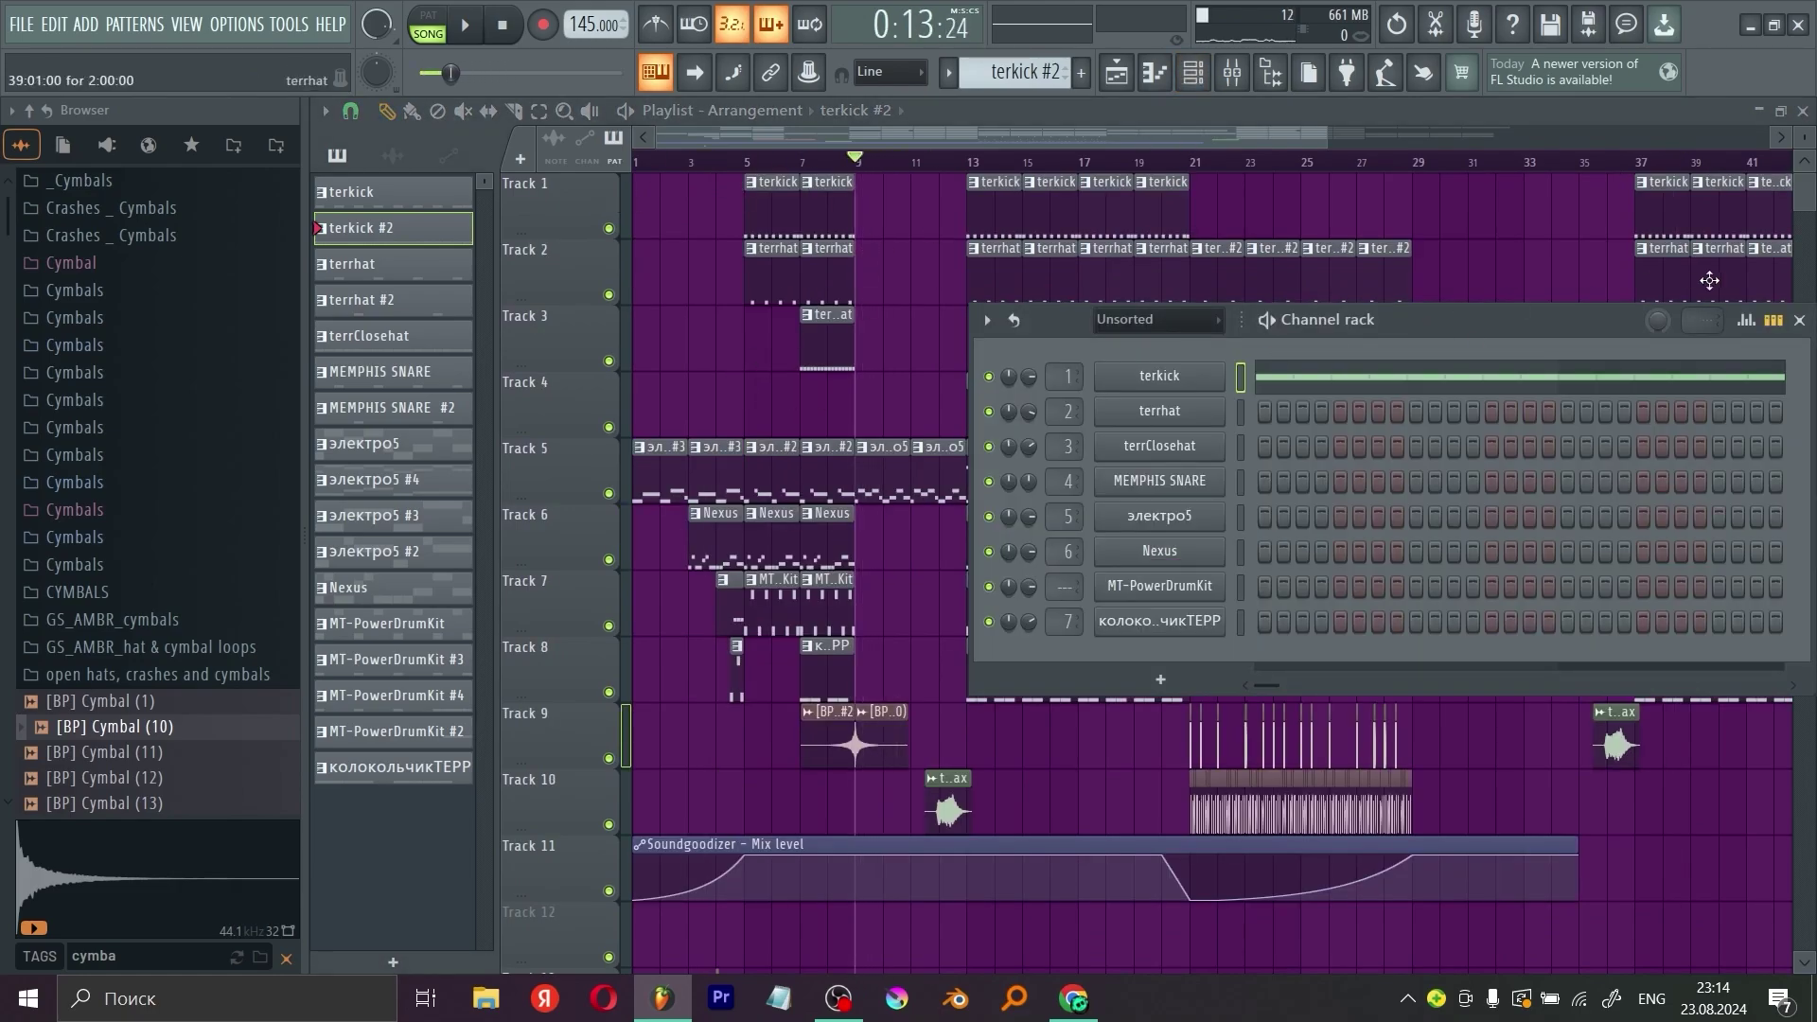
click(1799, 320)
Step: Add soothe2_x64 to slot 1 of the Master mixer track and move its band 4 to 11.9 kHz with 8.4 dB sensitivity
click(1232, 72)
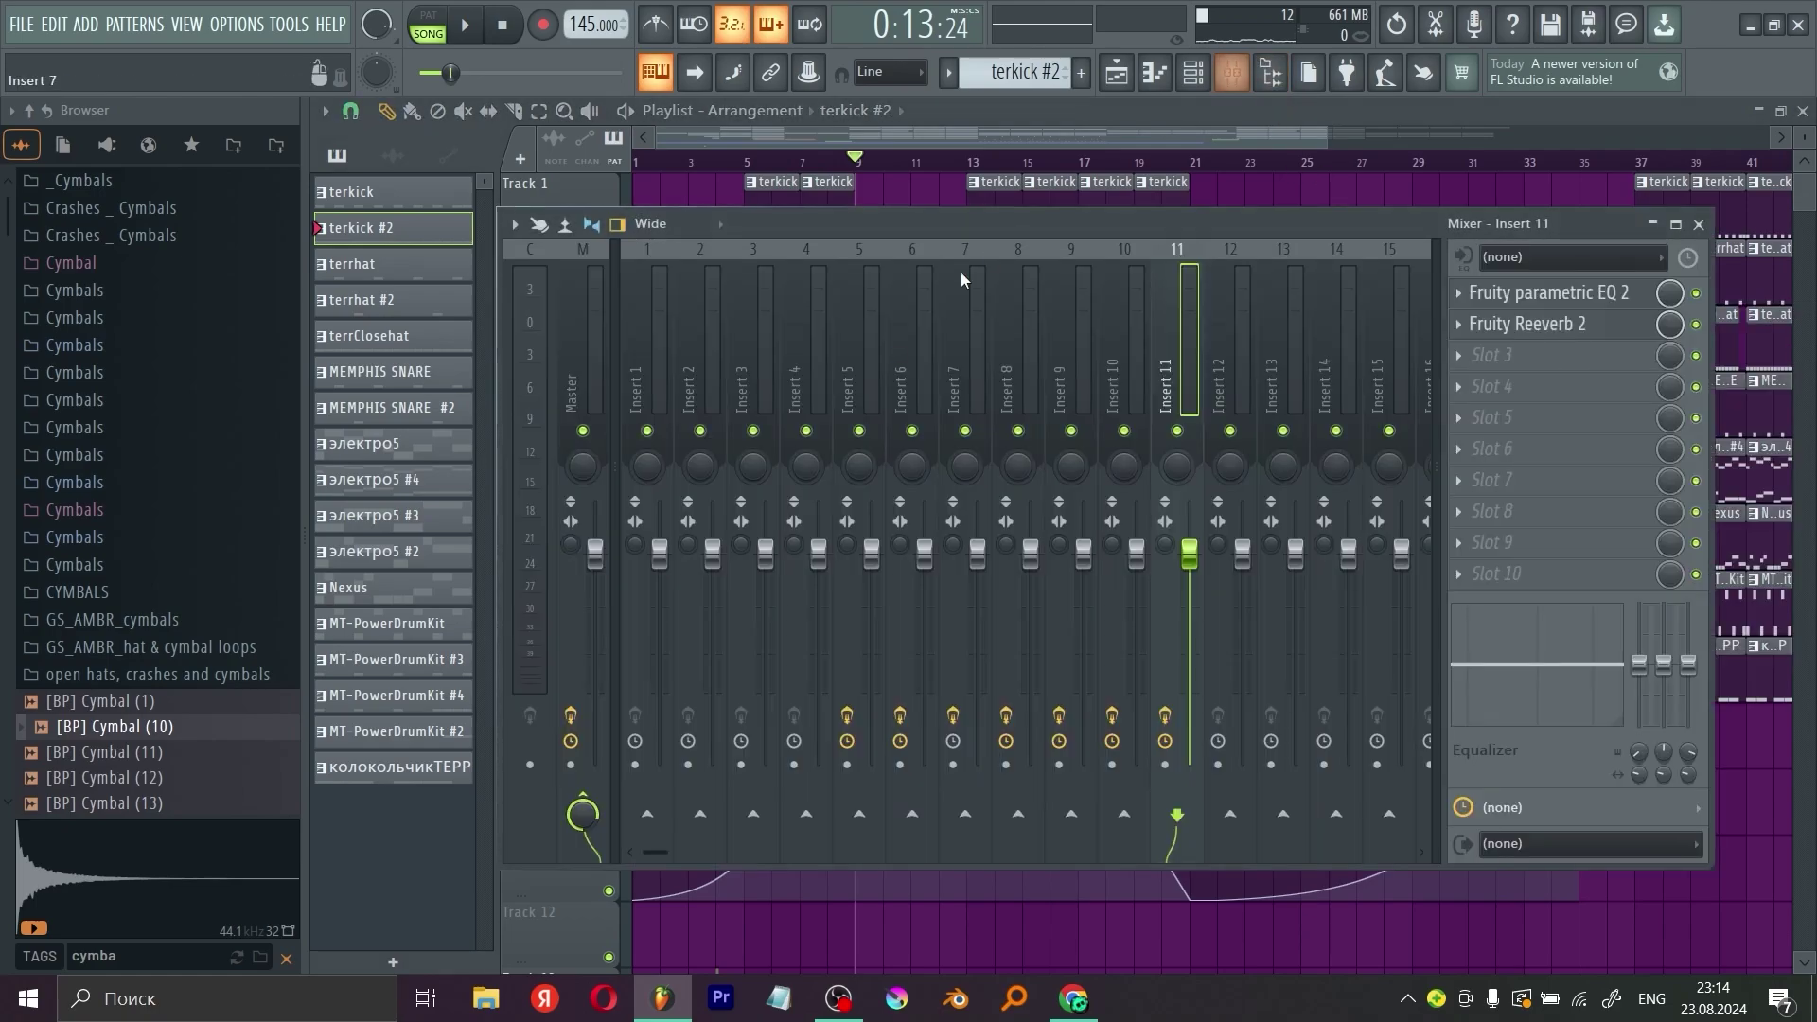
click(580, 350)
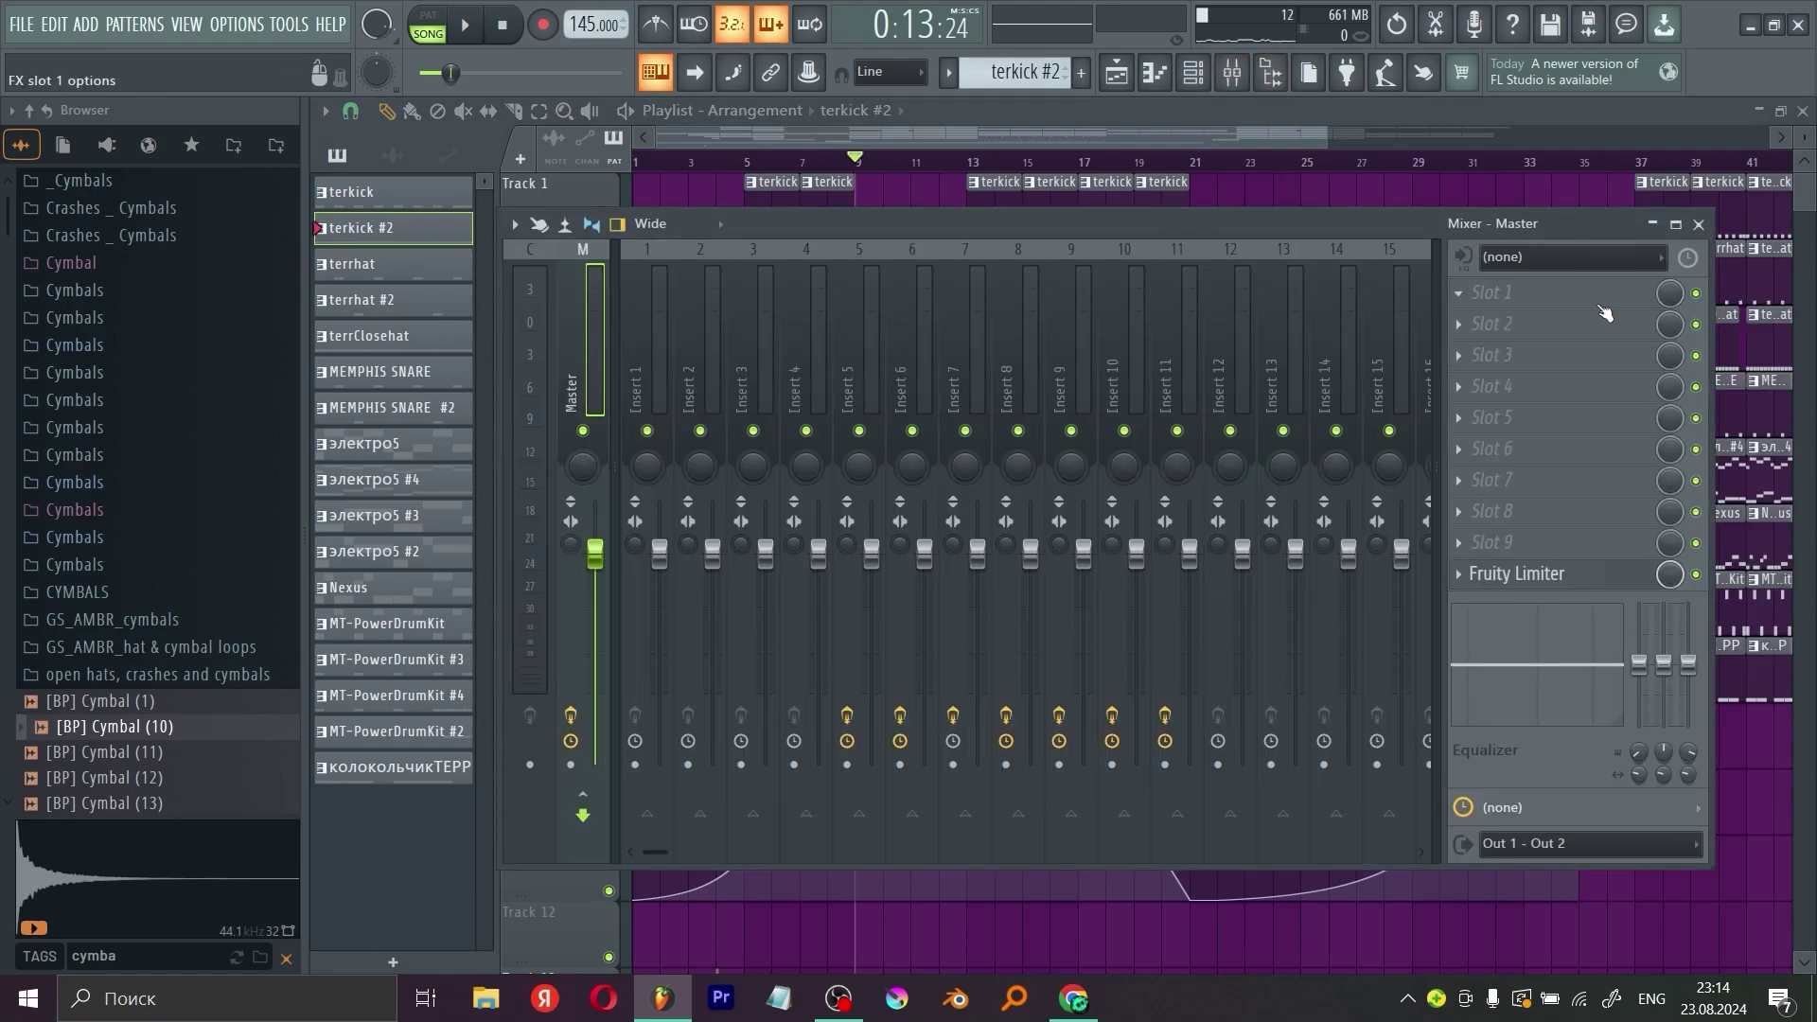
click(1602, 299)
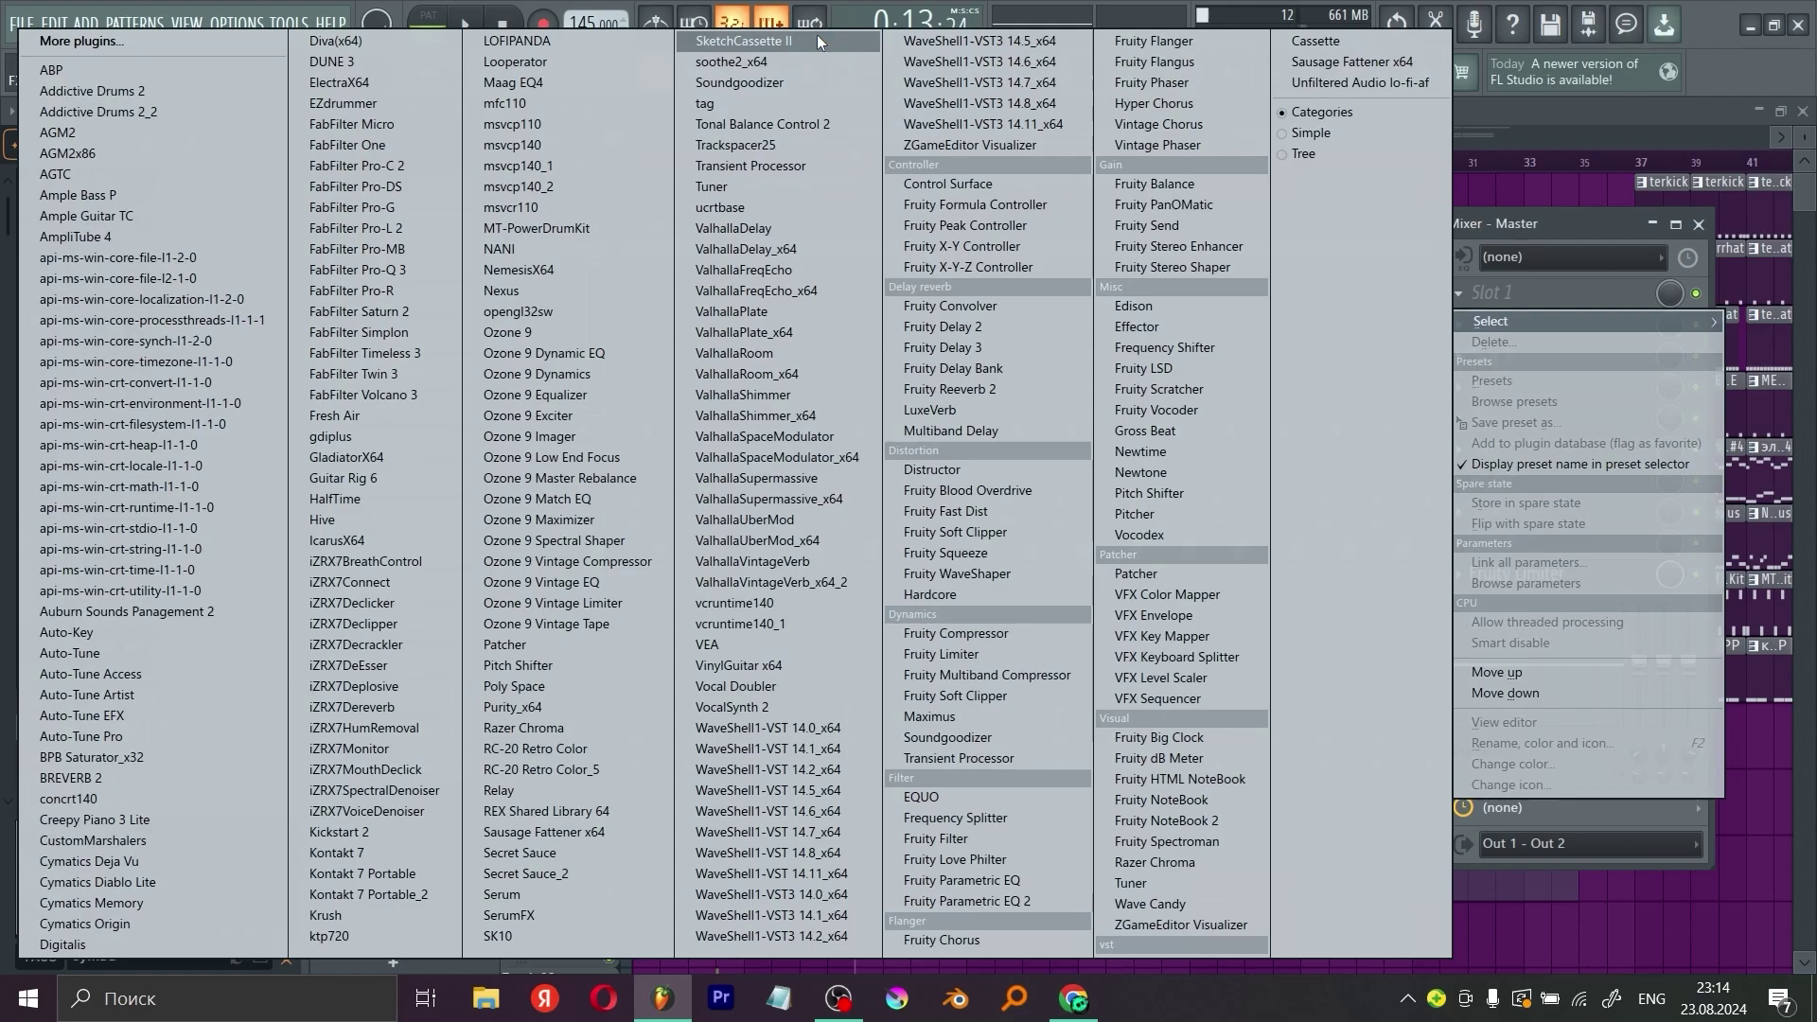
click(792, 60)
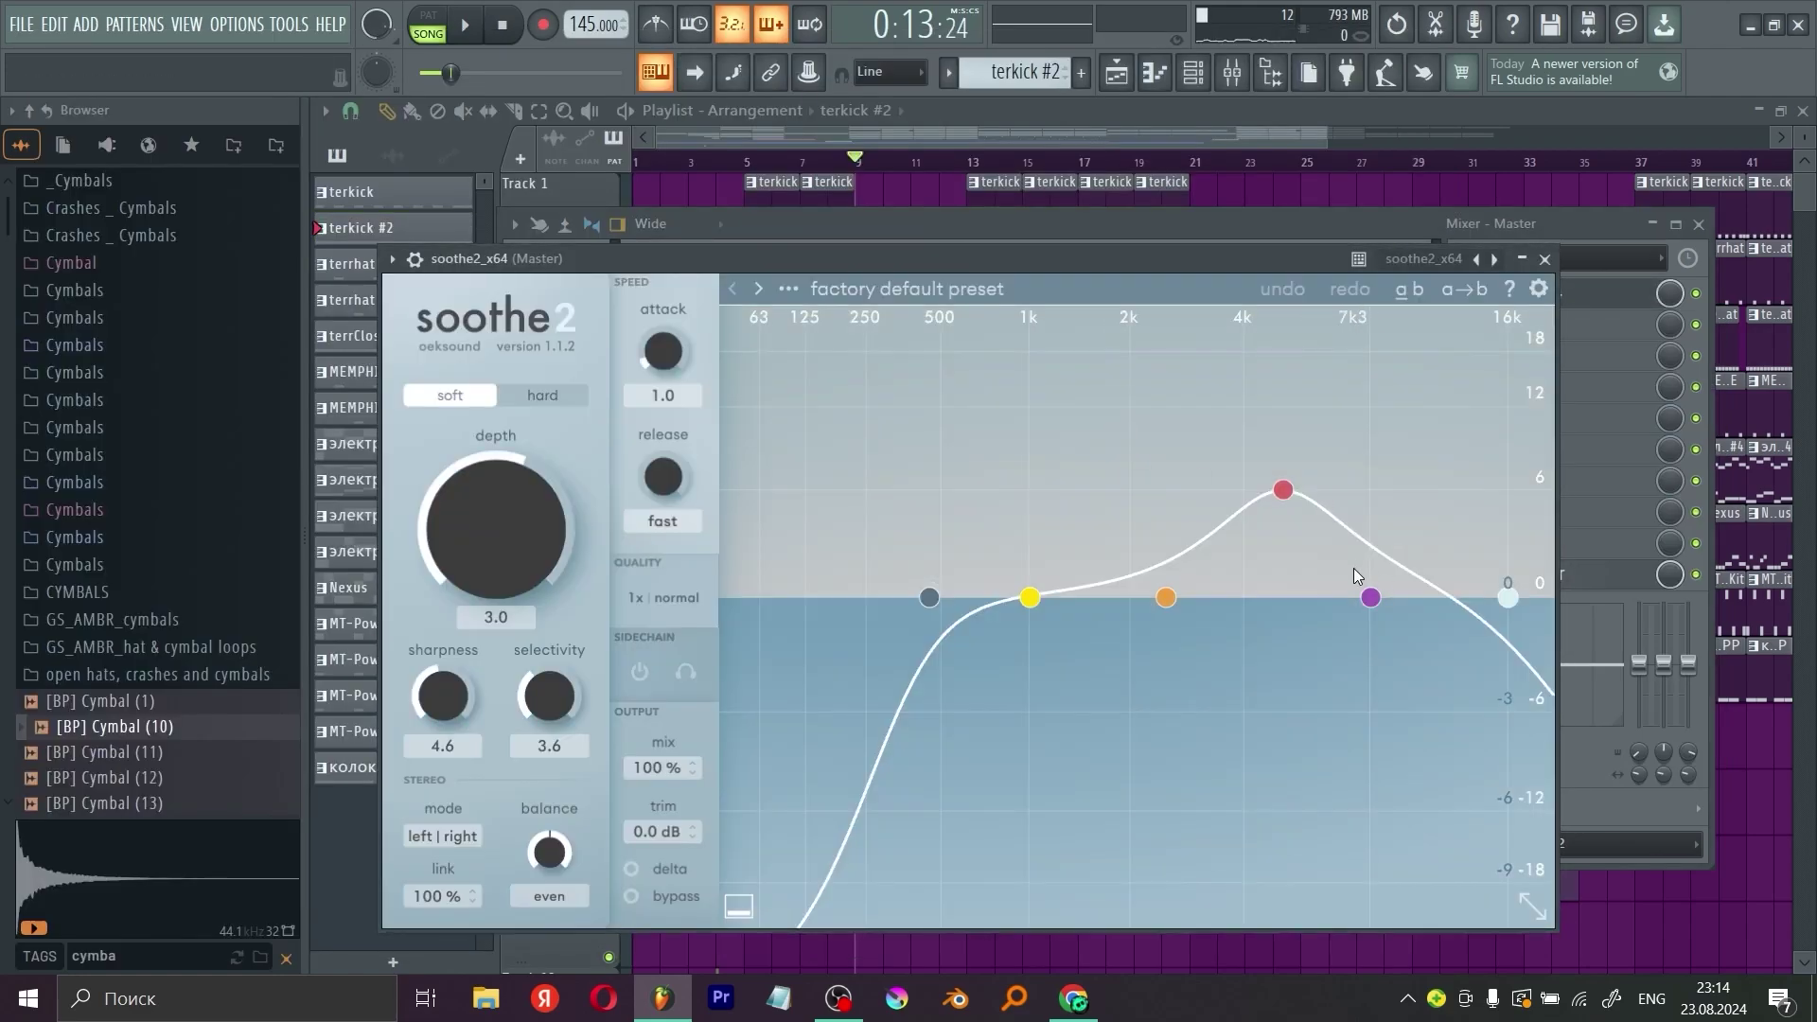
drag(1371, 596, 1450, 454)
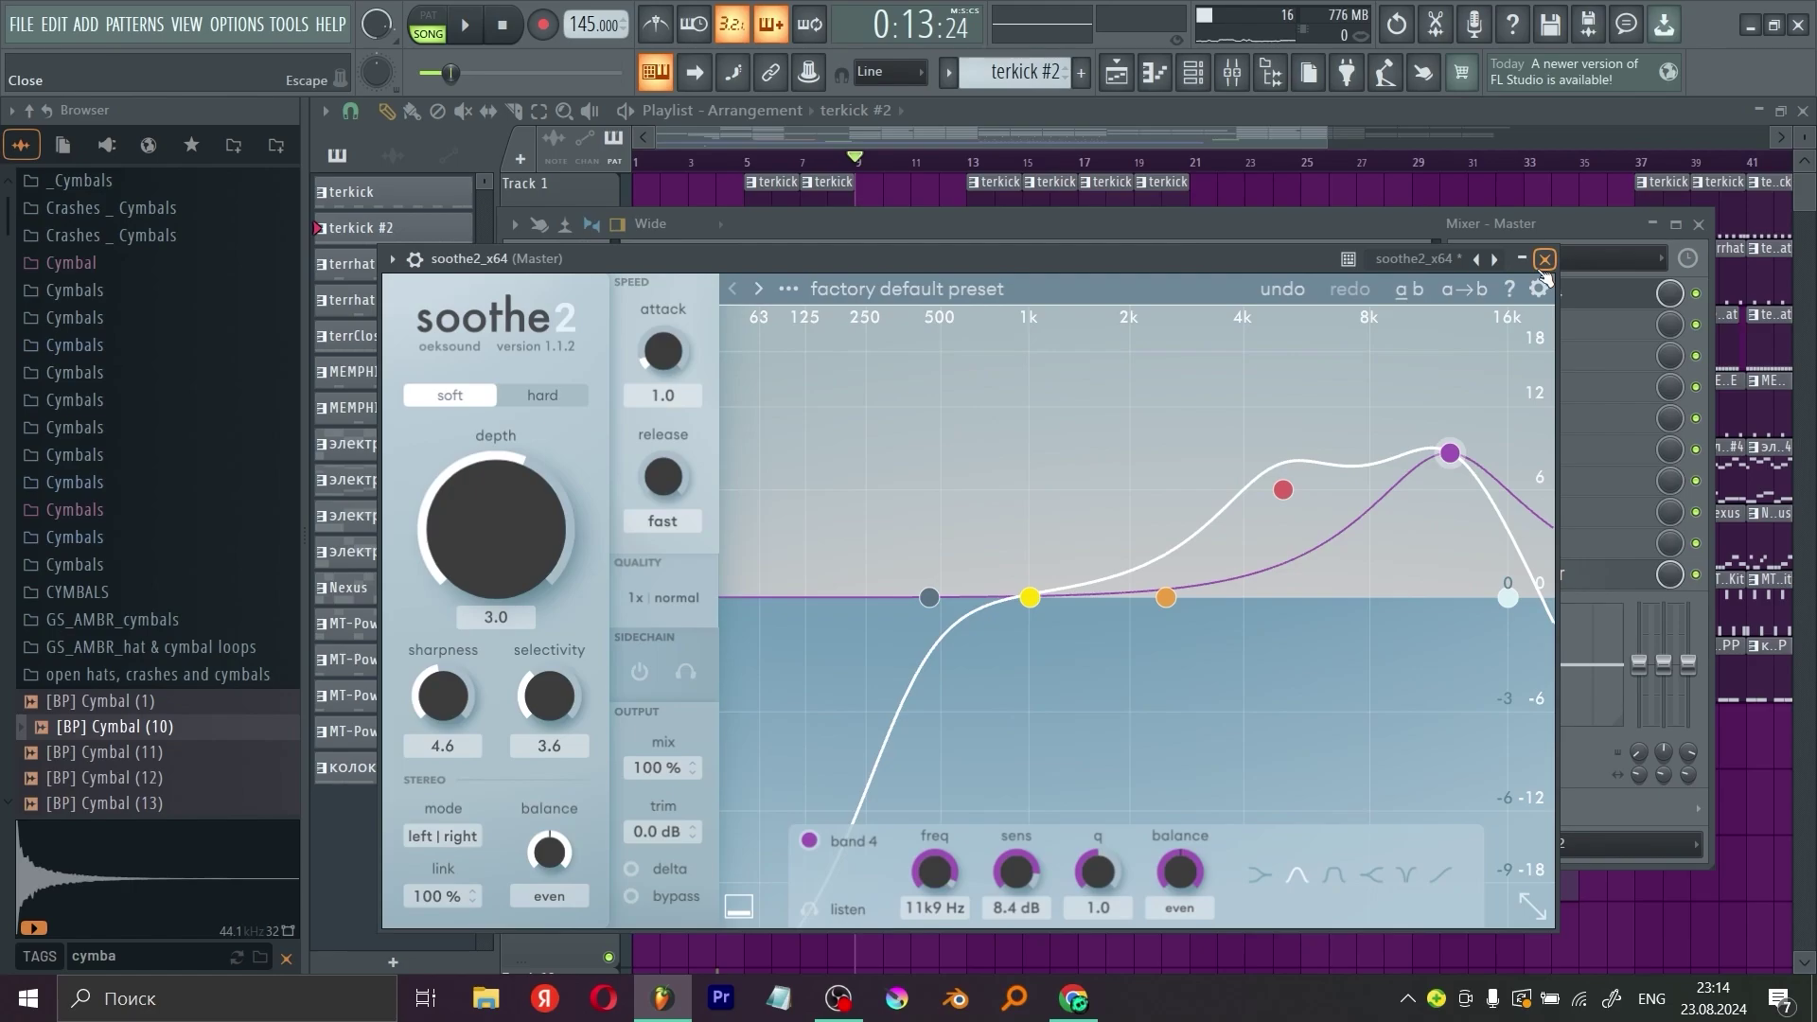
click(1545, 259)
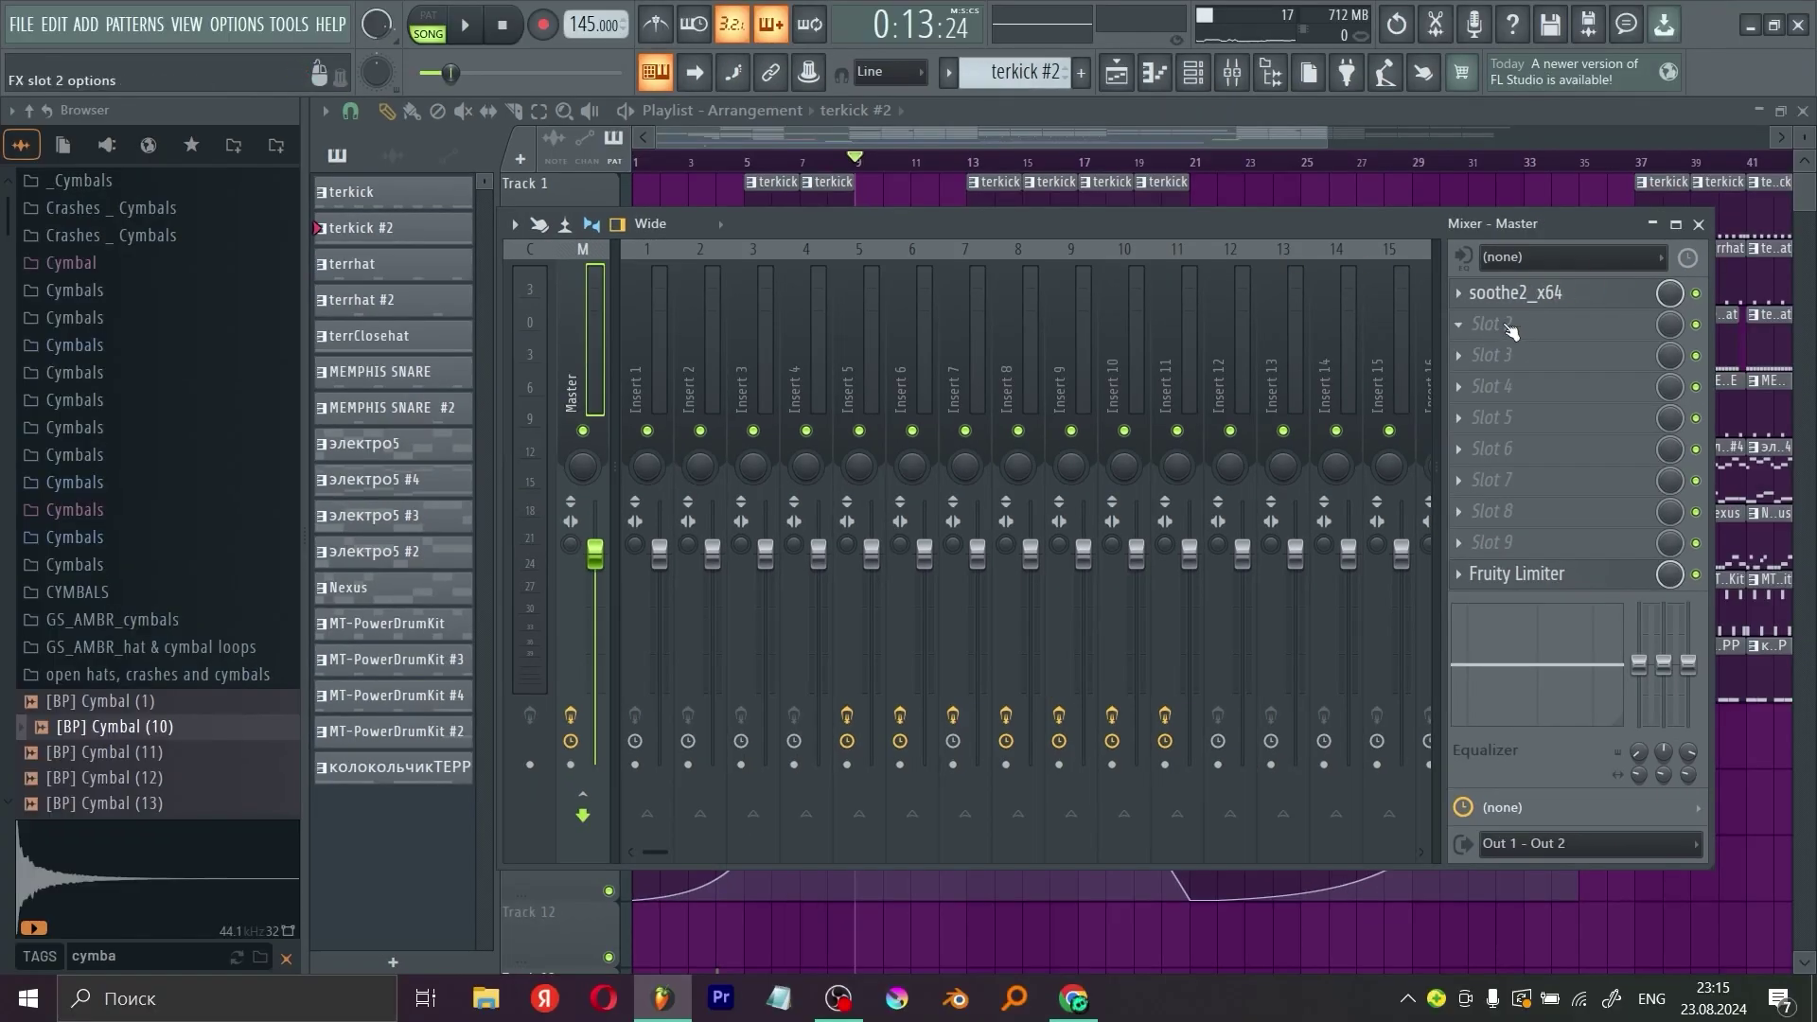
Step: Add Fruity Parametric EQ 2 to slot 2 of the Master track after soothe2, leaving its curve flat
click(1511, 330)
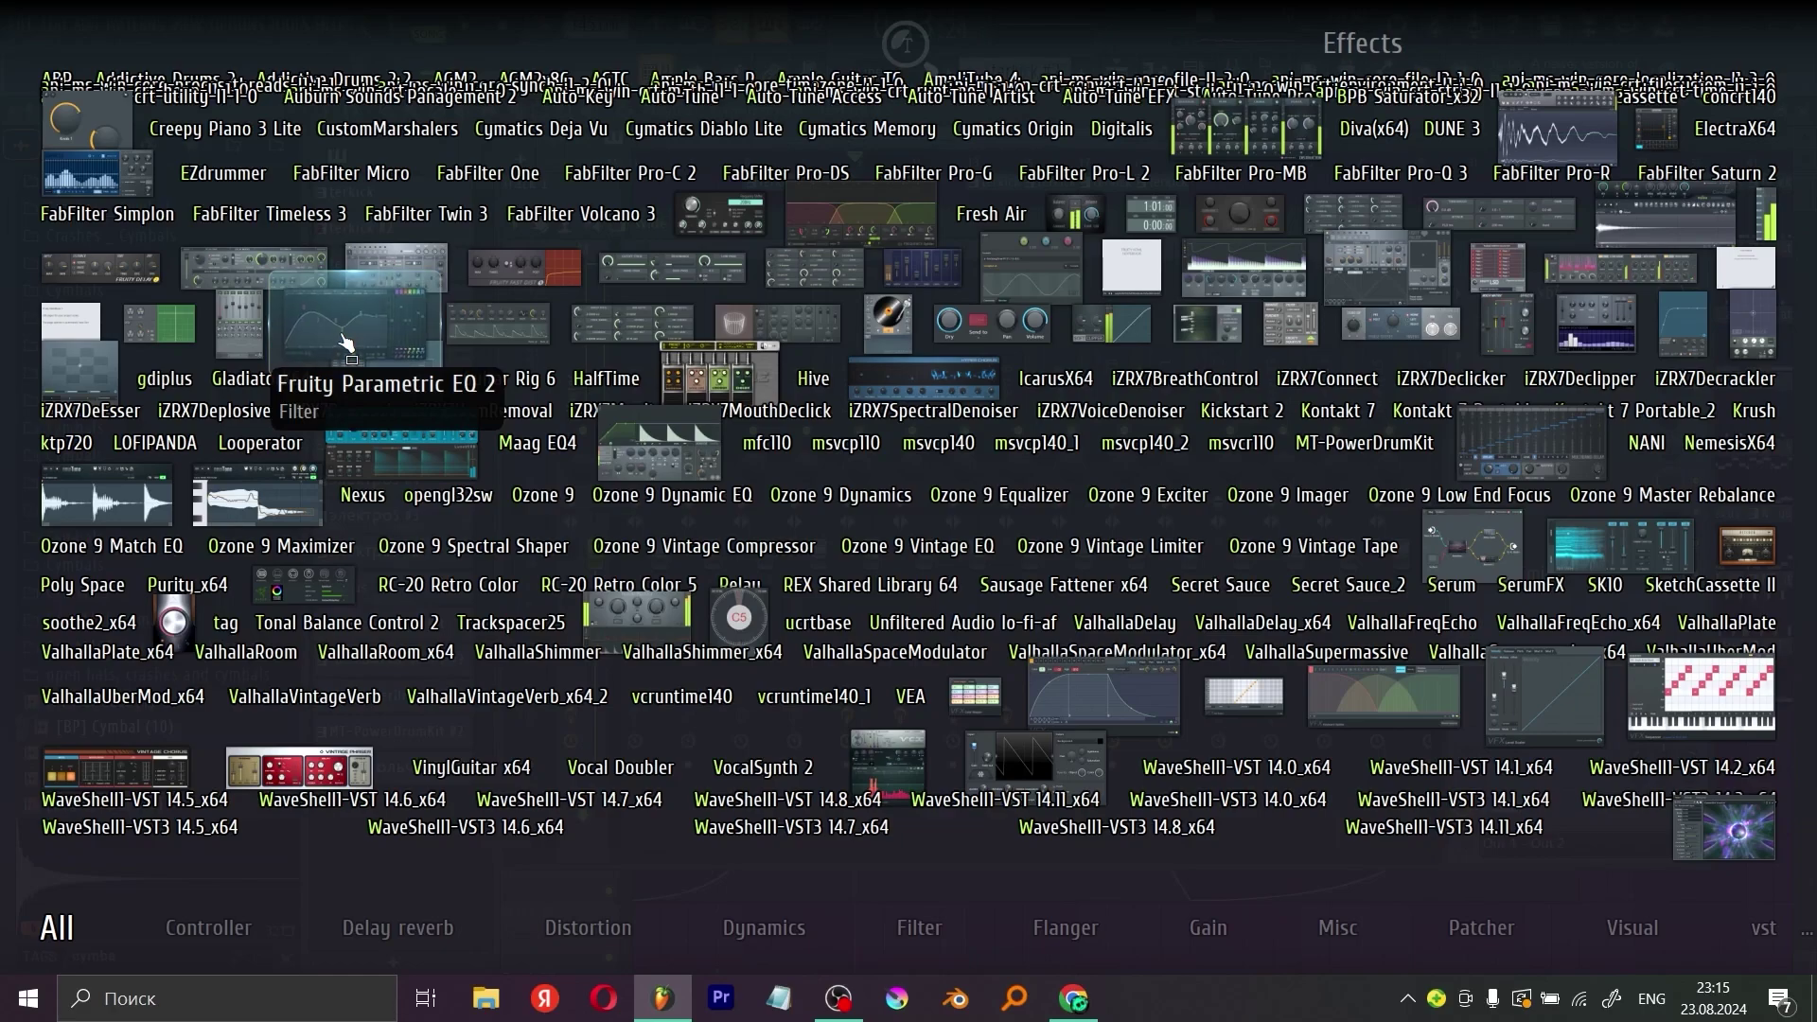
click(348, 343)
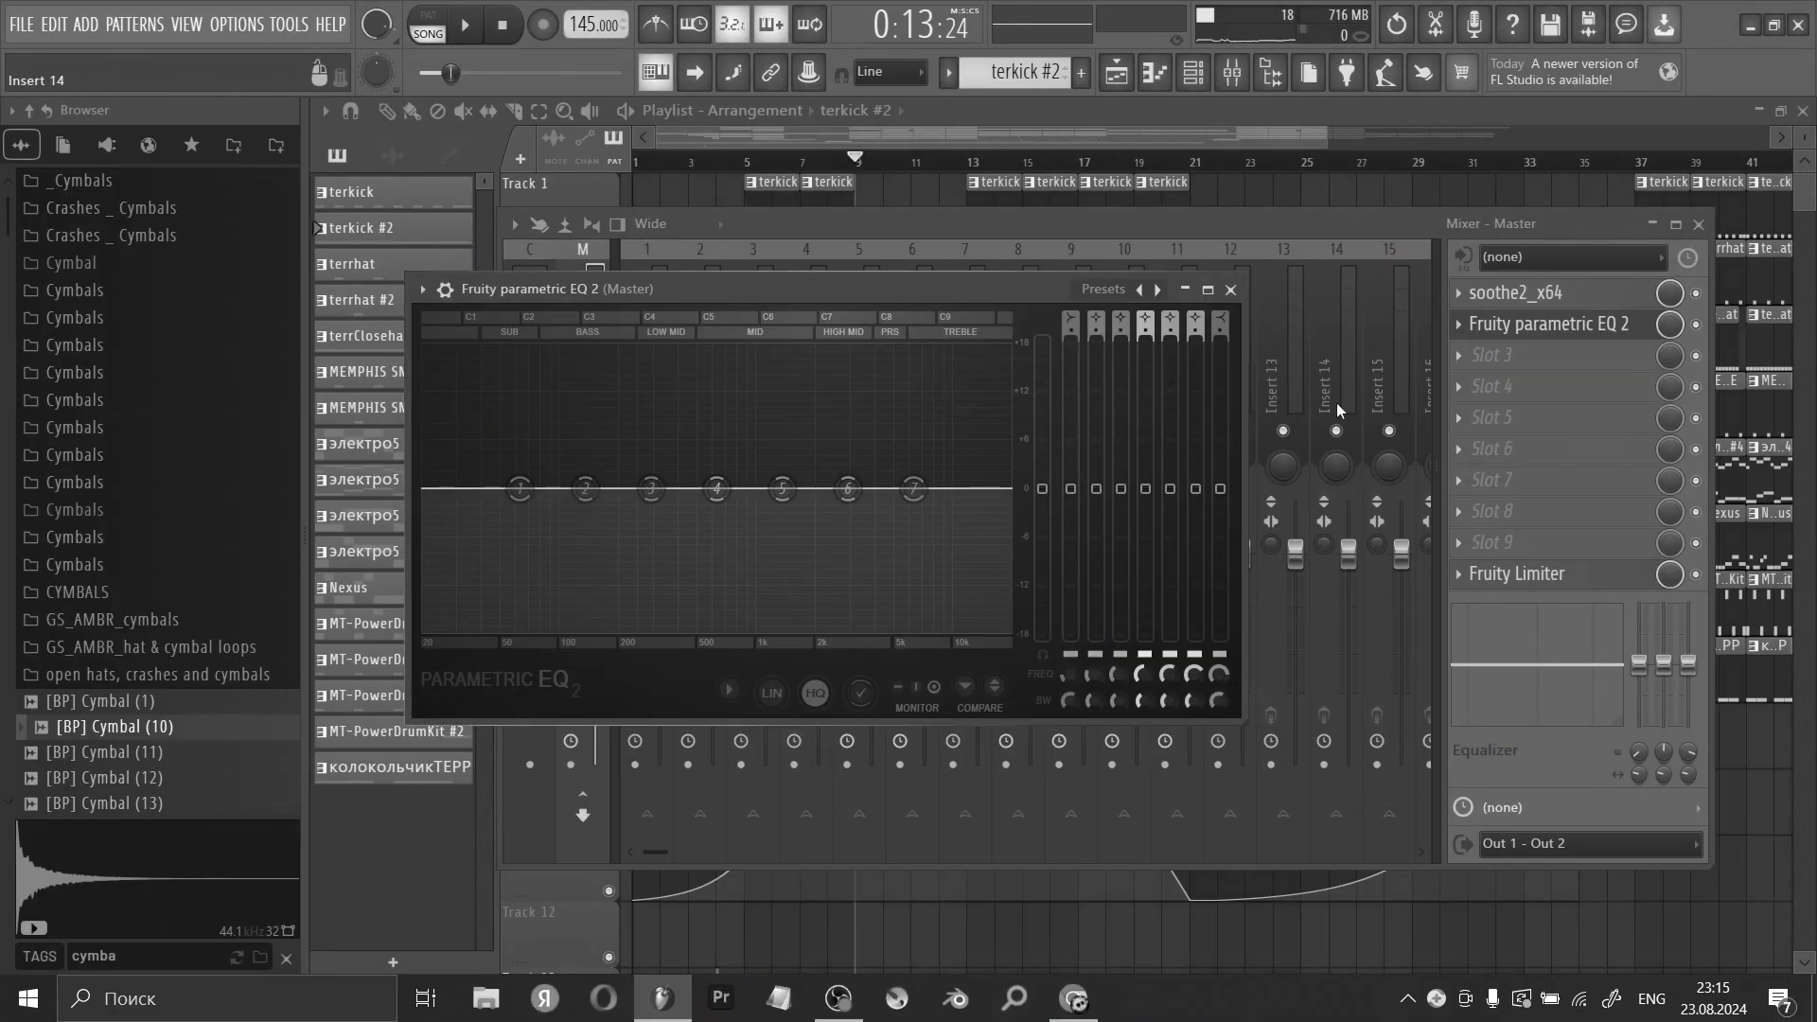
click(1230, 290)
Step: Add Sausage Fattener x64 to slot 3 of the Master track, with Fatness at about 4% and Color raised
click(1588, 358)
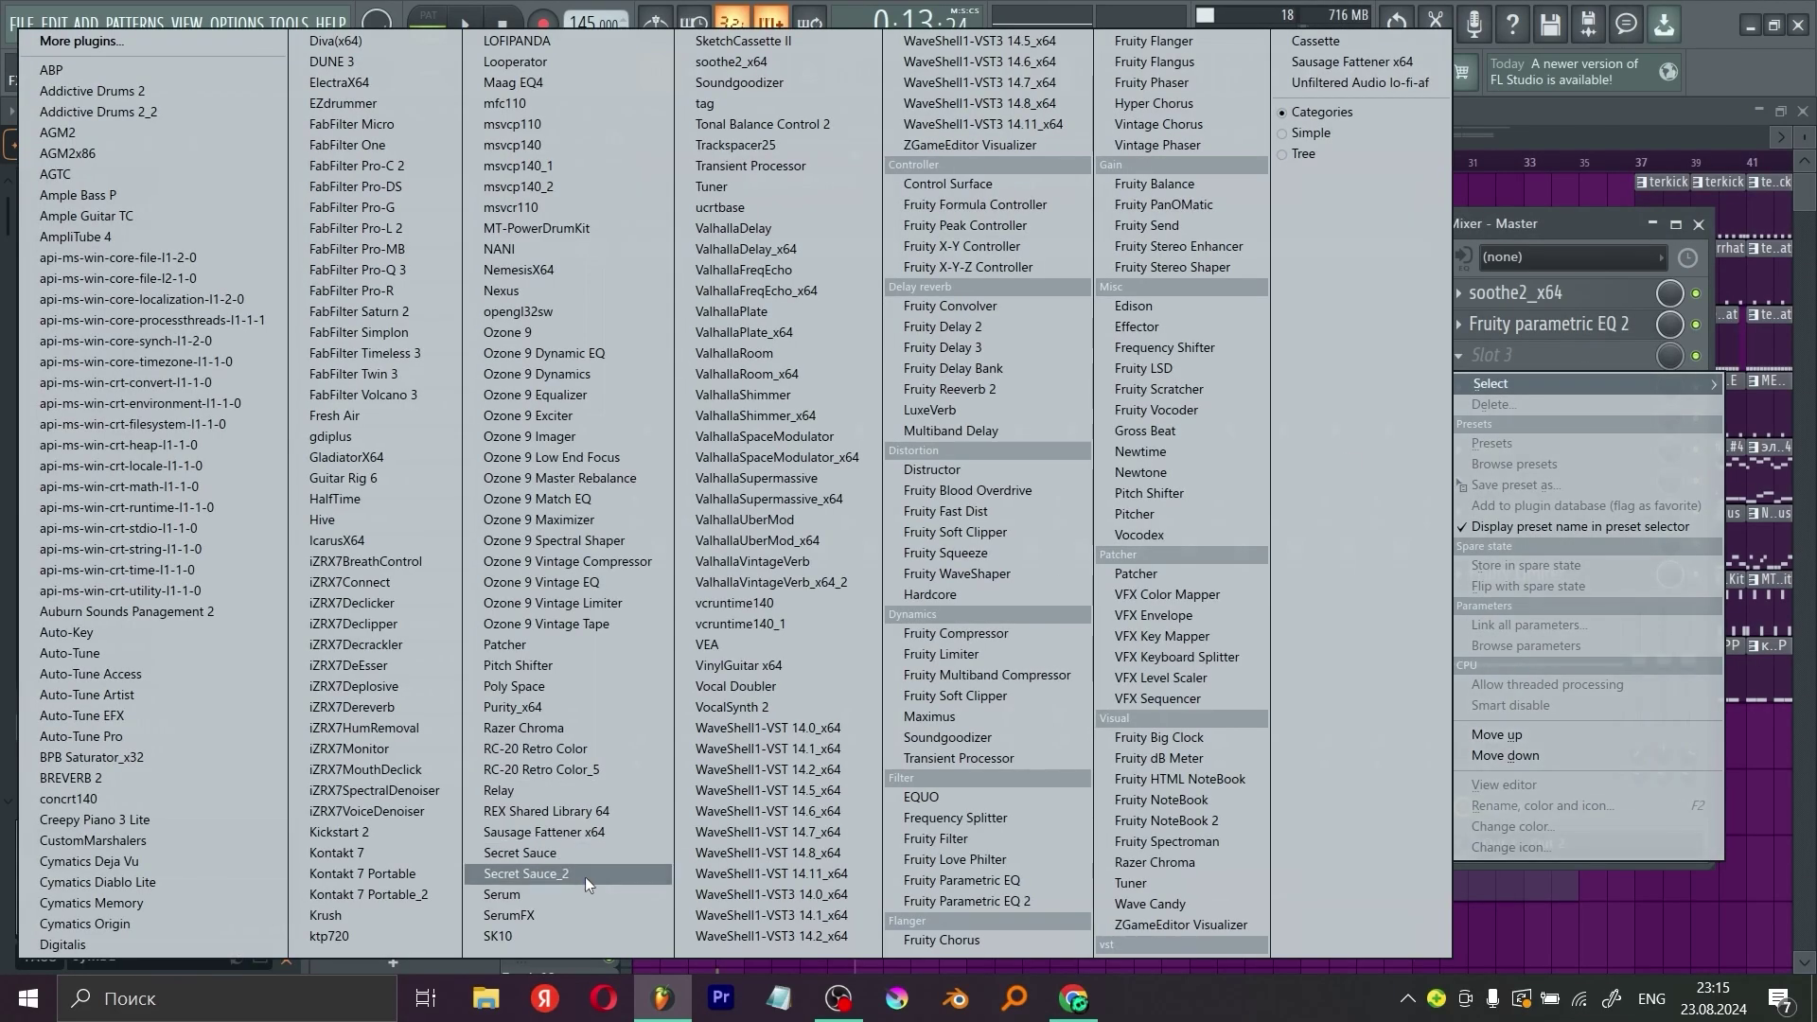
click(581, 833)
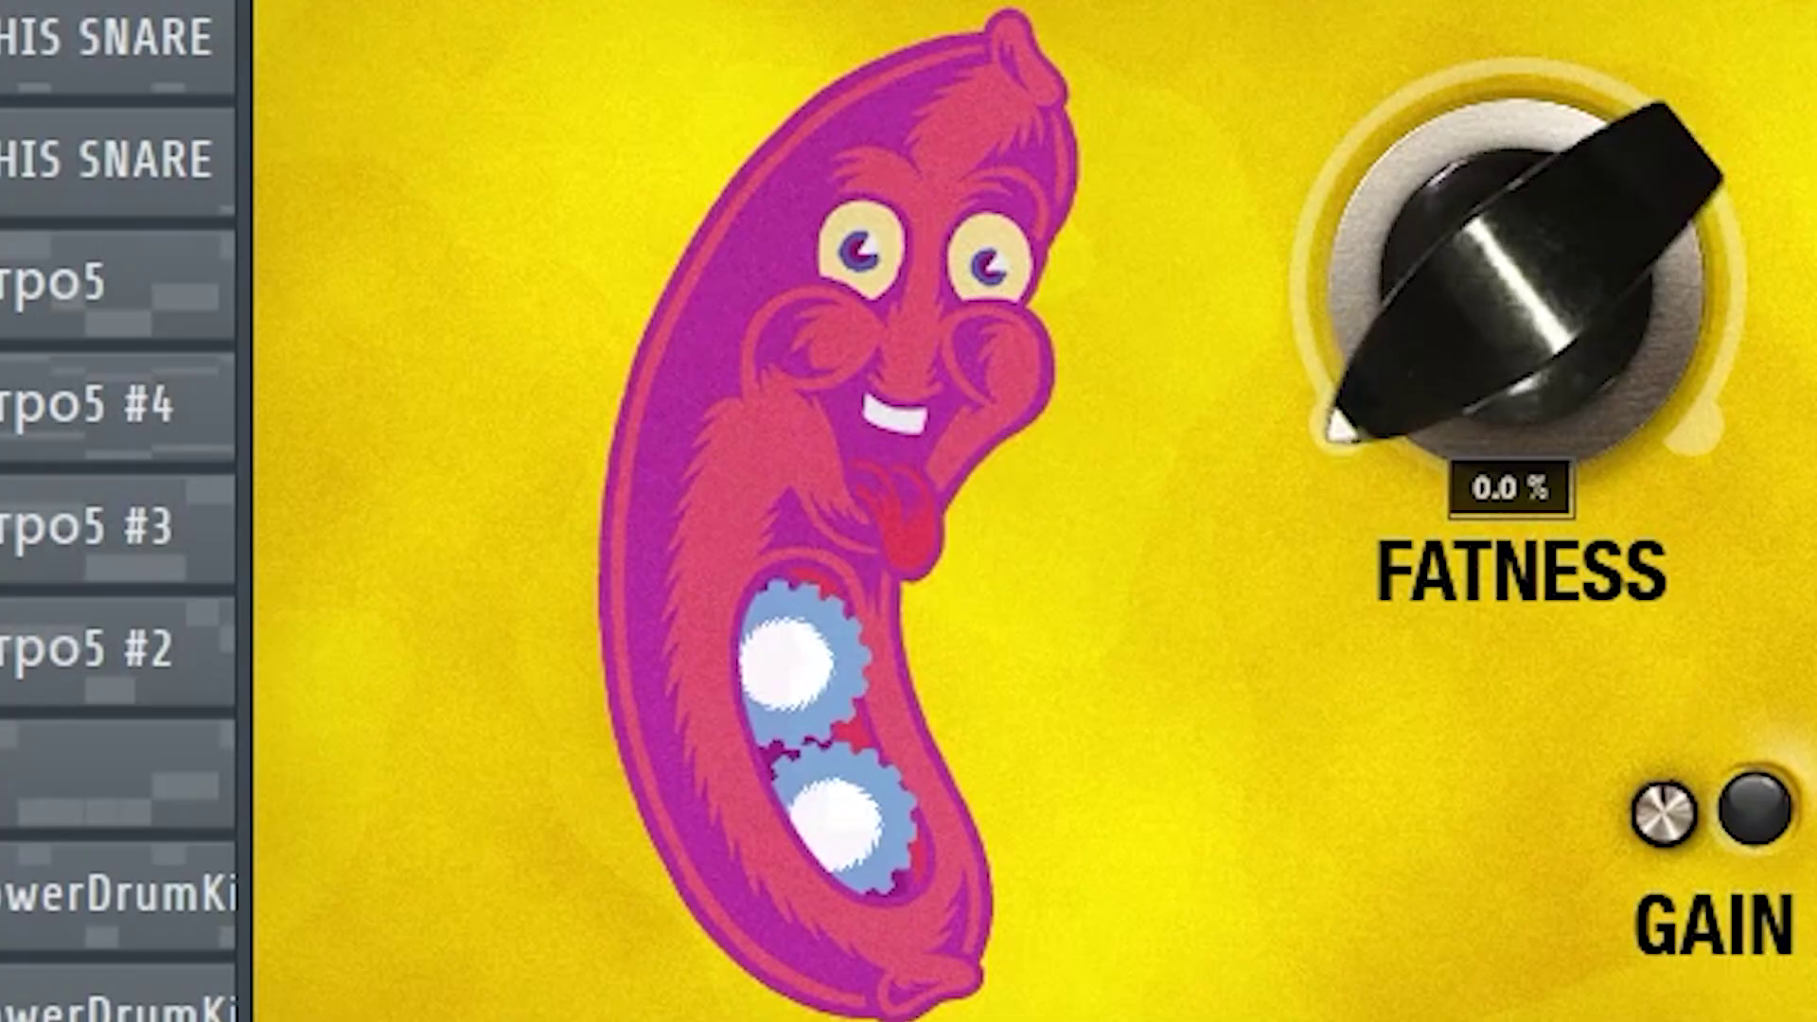
drag(831, 428, 831, 396)
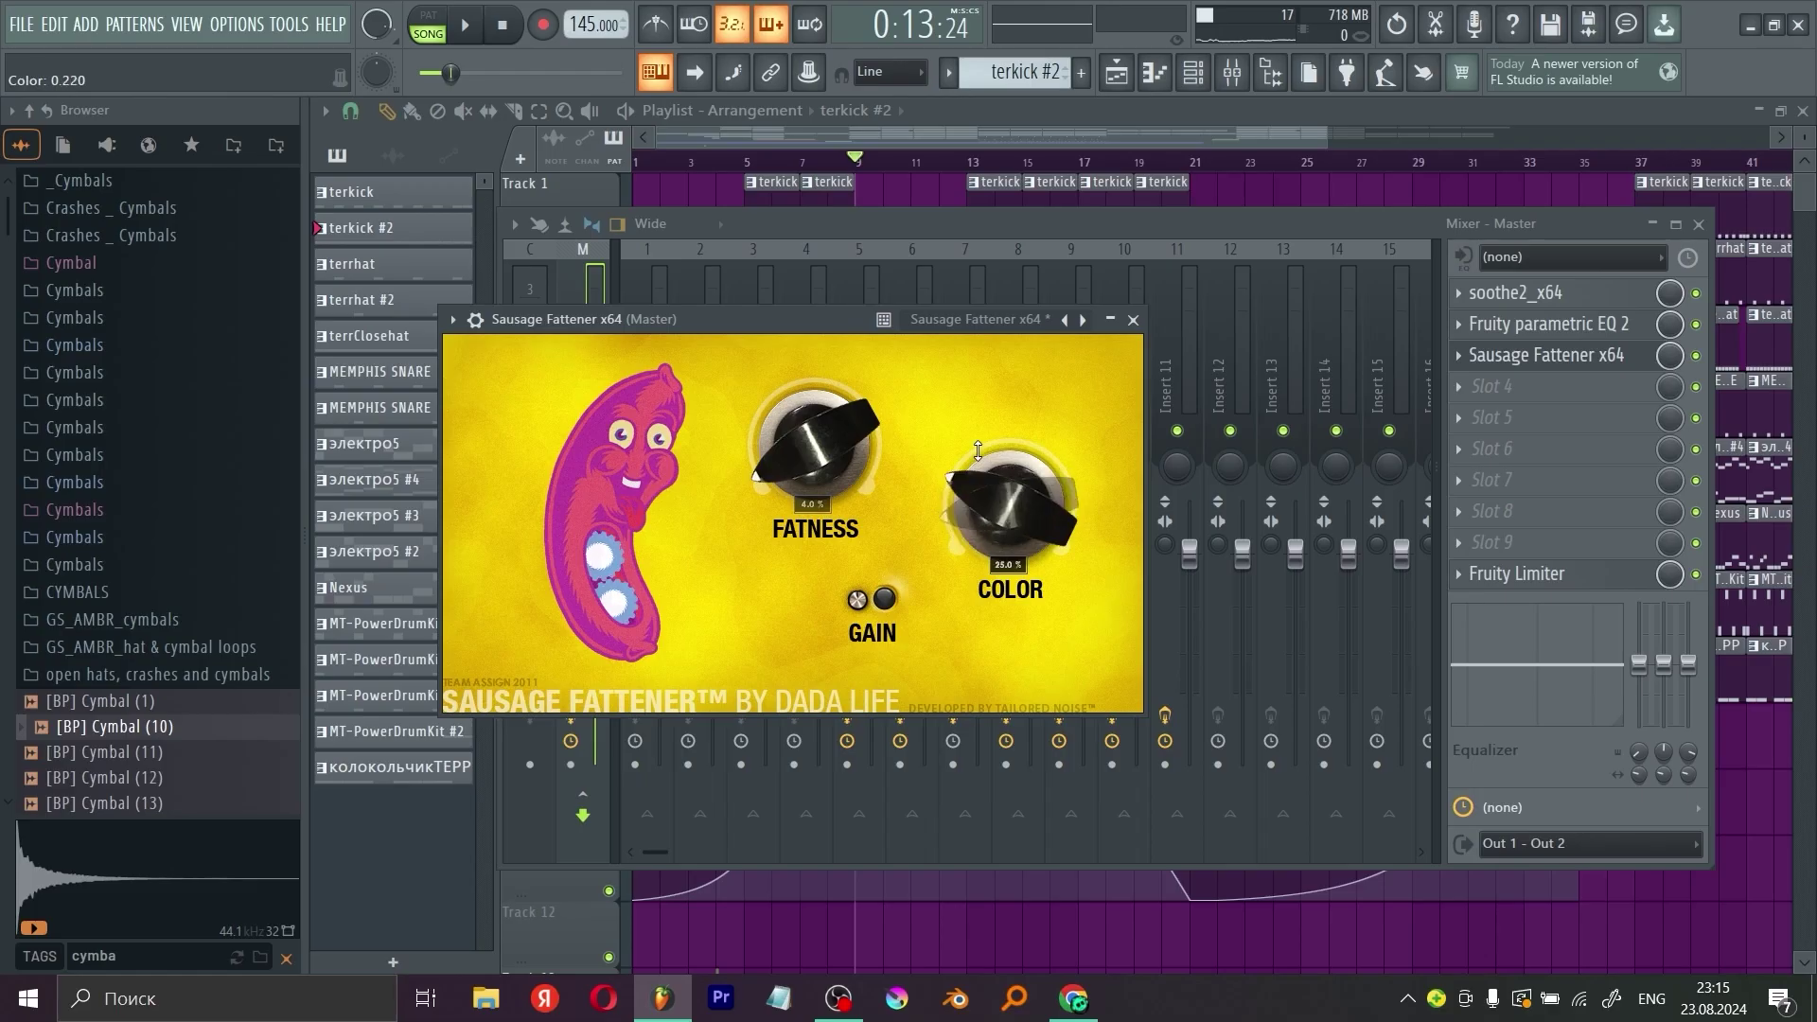
drag(985, 529, 984, 492)
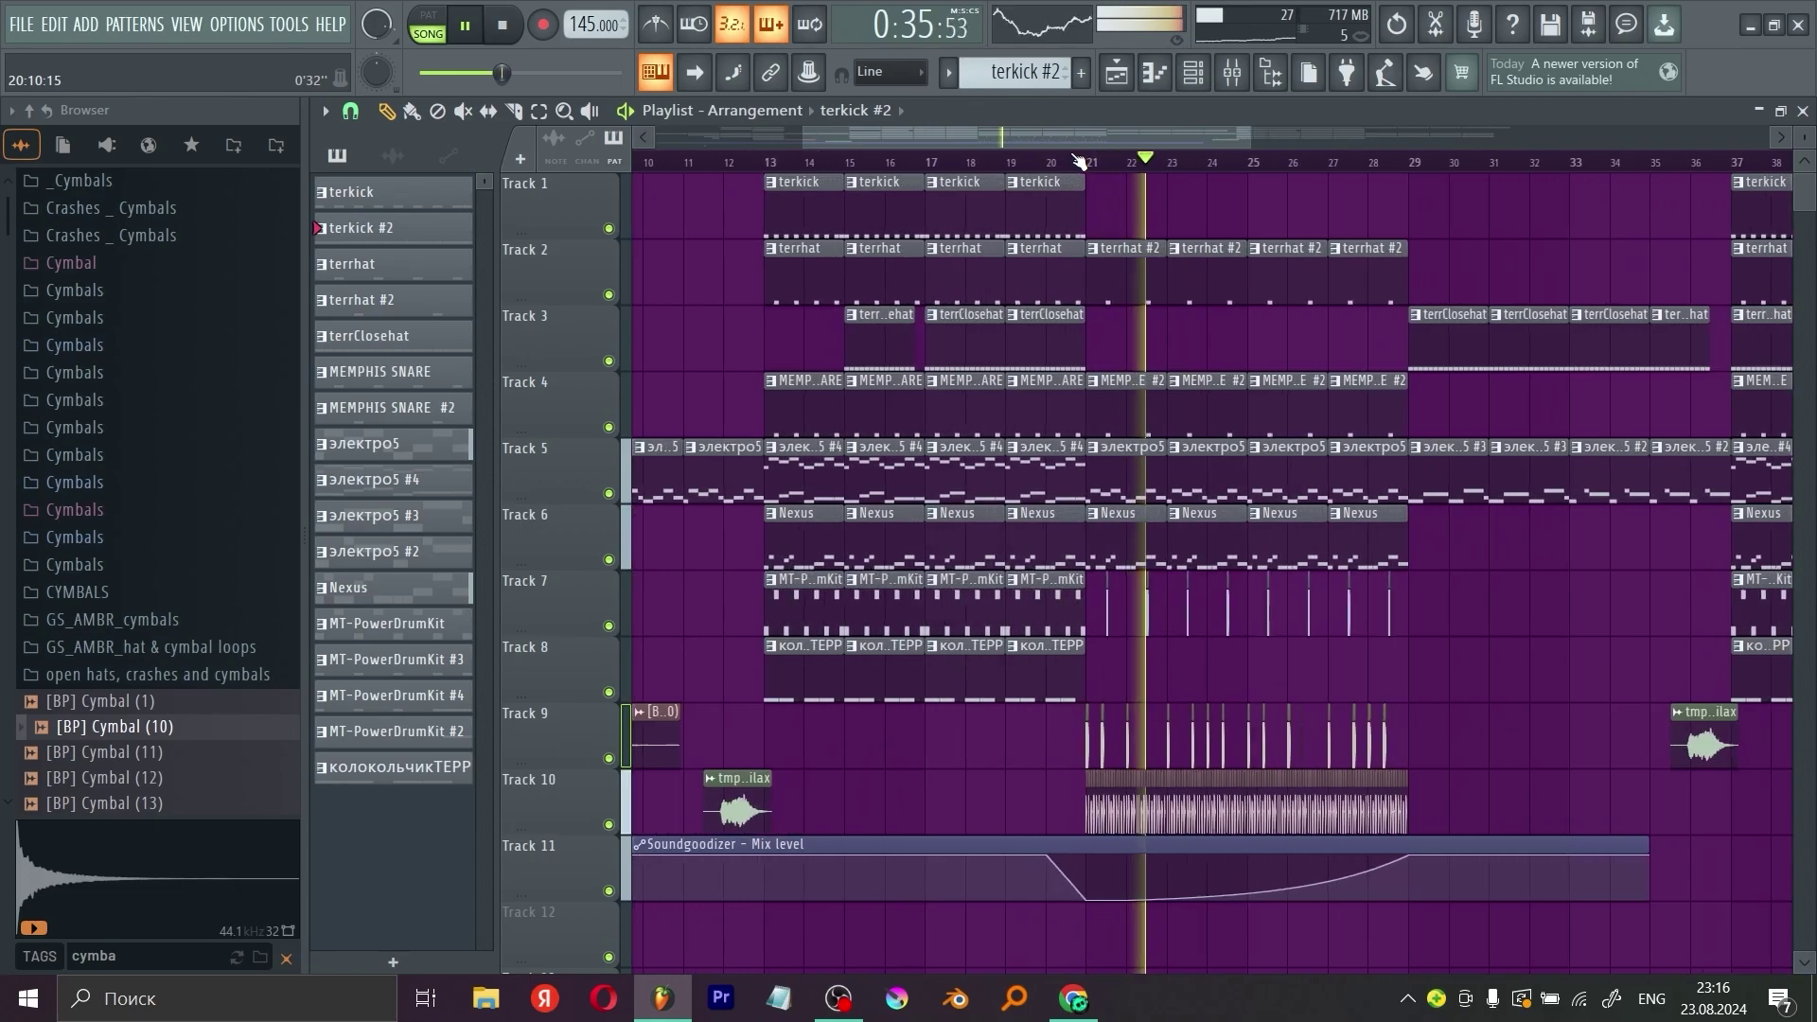
Step: Listen to the arrangement with the Master effects from bar 13 into the section after bar 21
scroll(1079, 163, down, 2)
key(space)
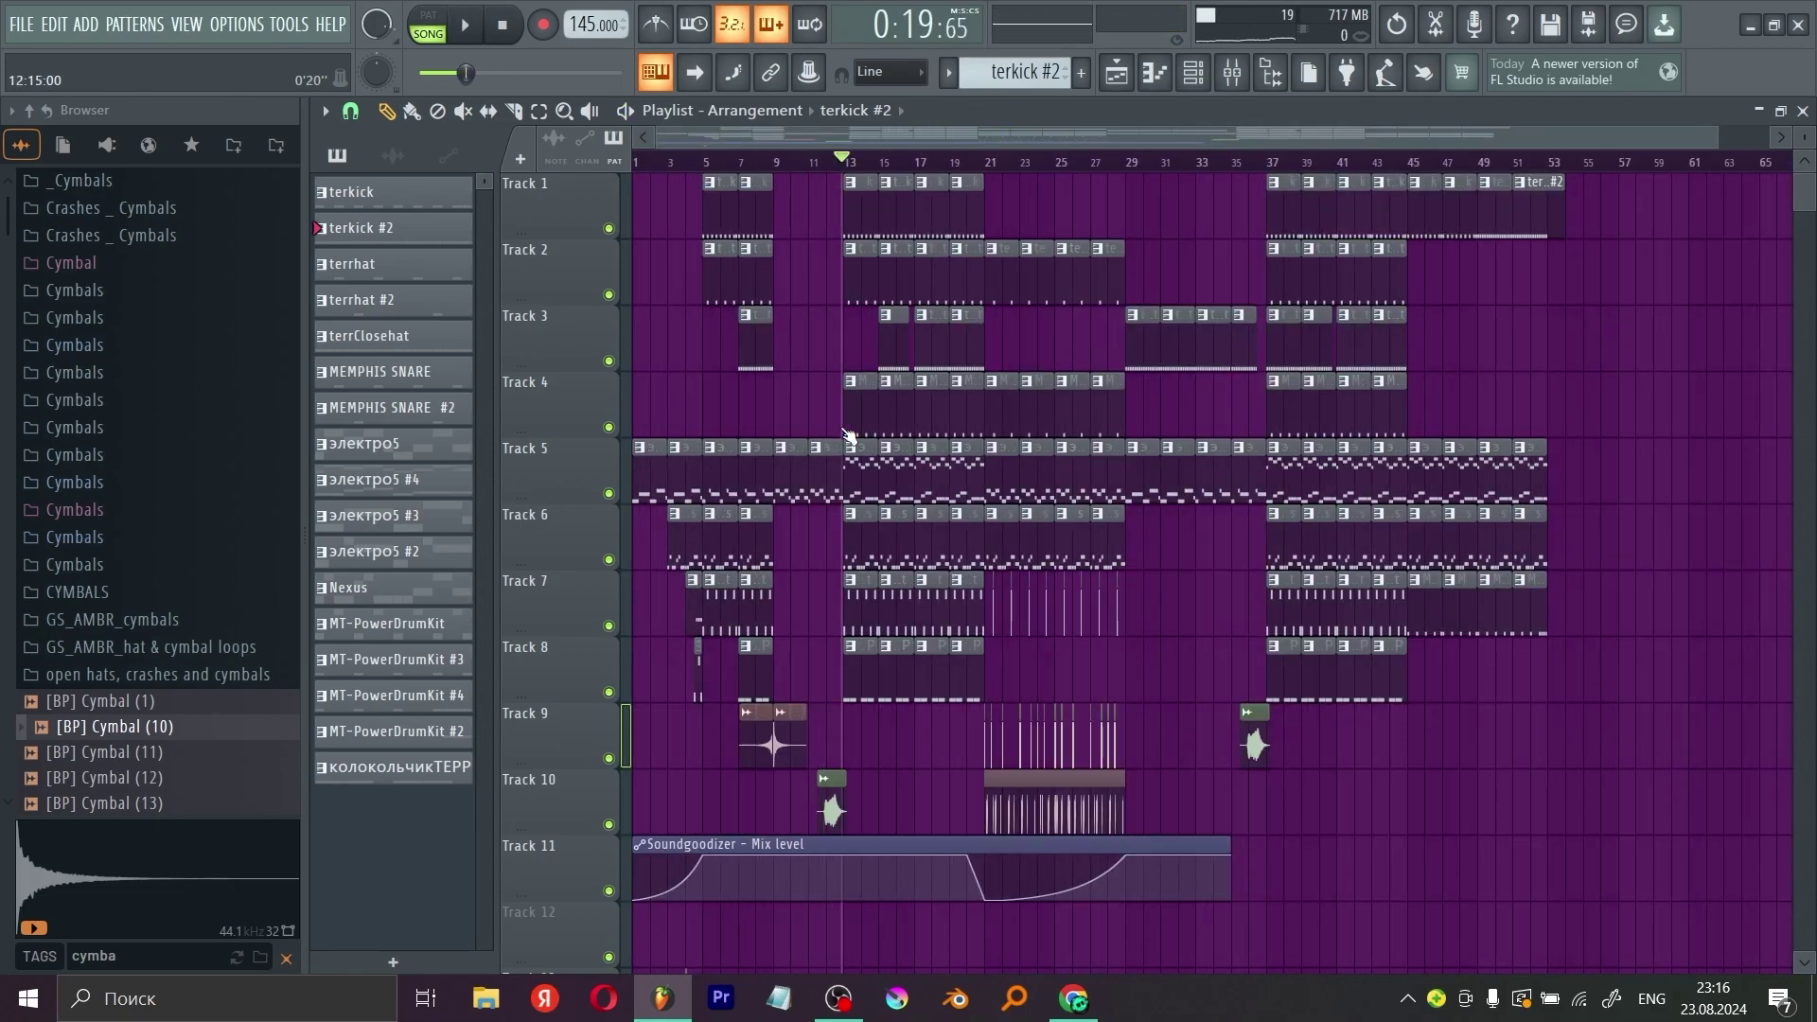
scroll(1078, 163, up, 8)
scroll(1122, 76, up, 2)
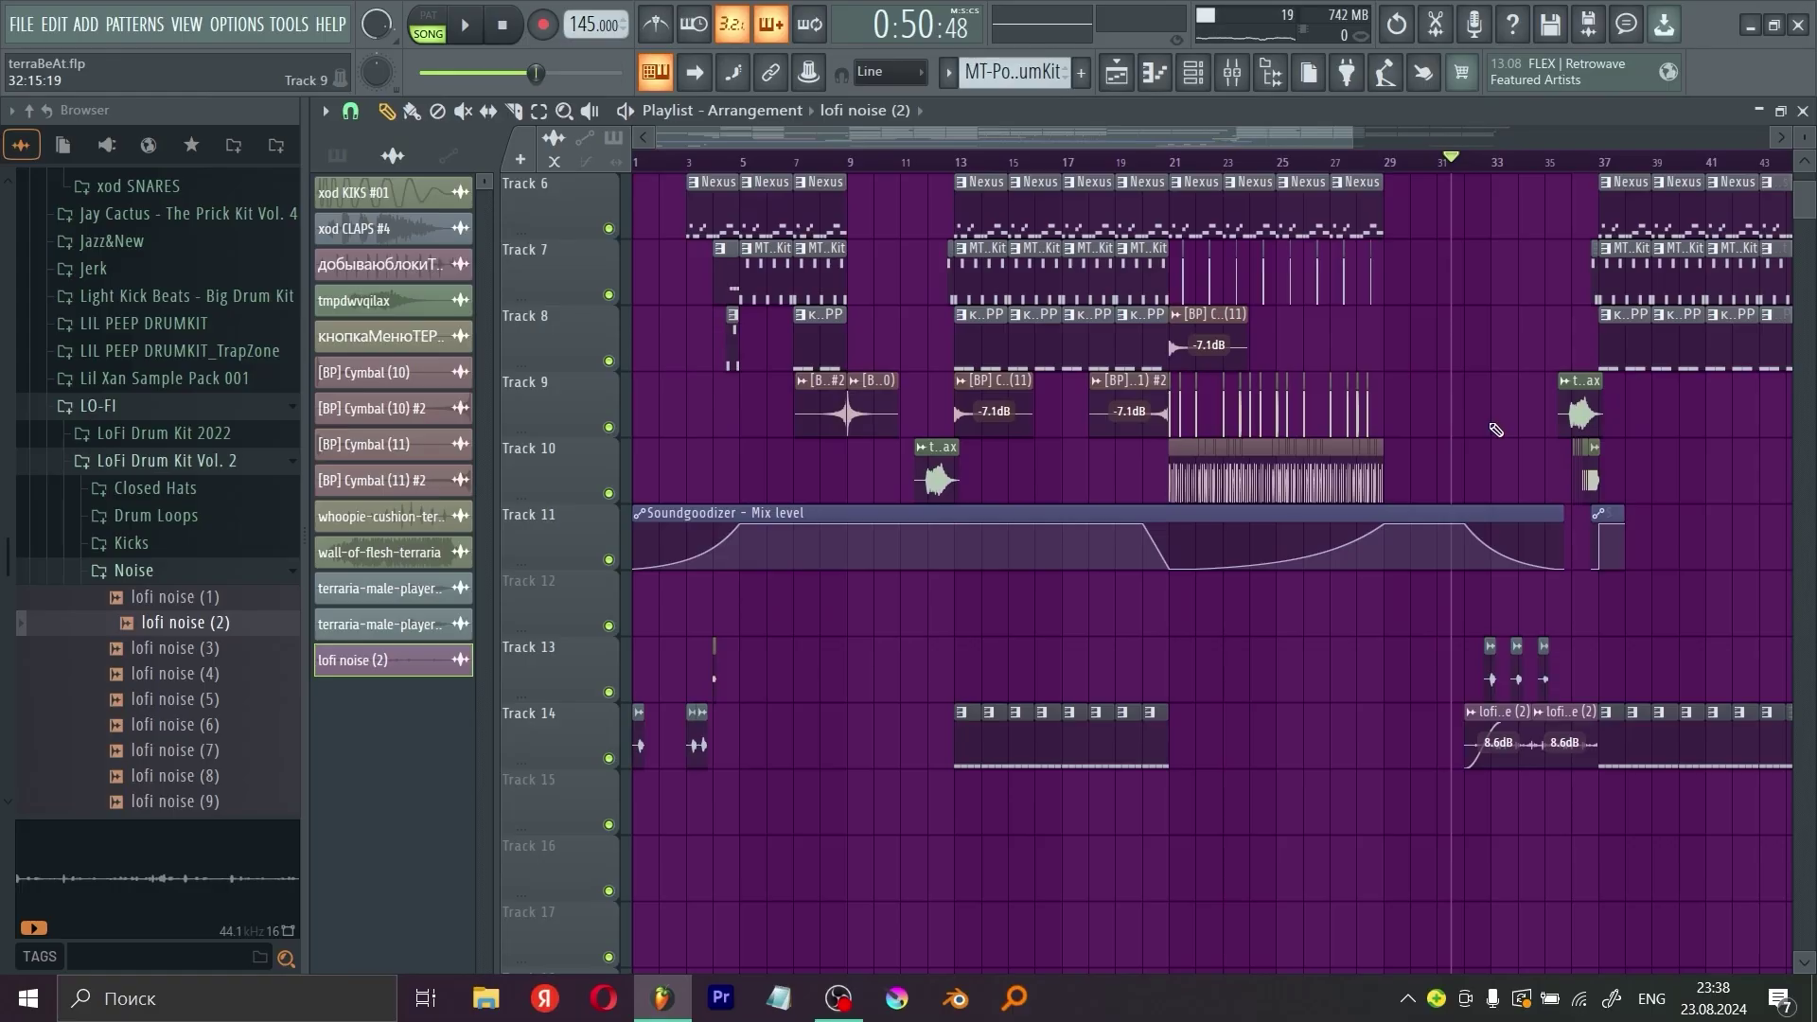
Step: Examine the section between bars 13 and 21, including the [BP] Cymbal (11) clips on Track 9
scroll(1495, 429, up, 4)
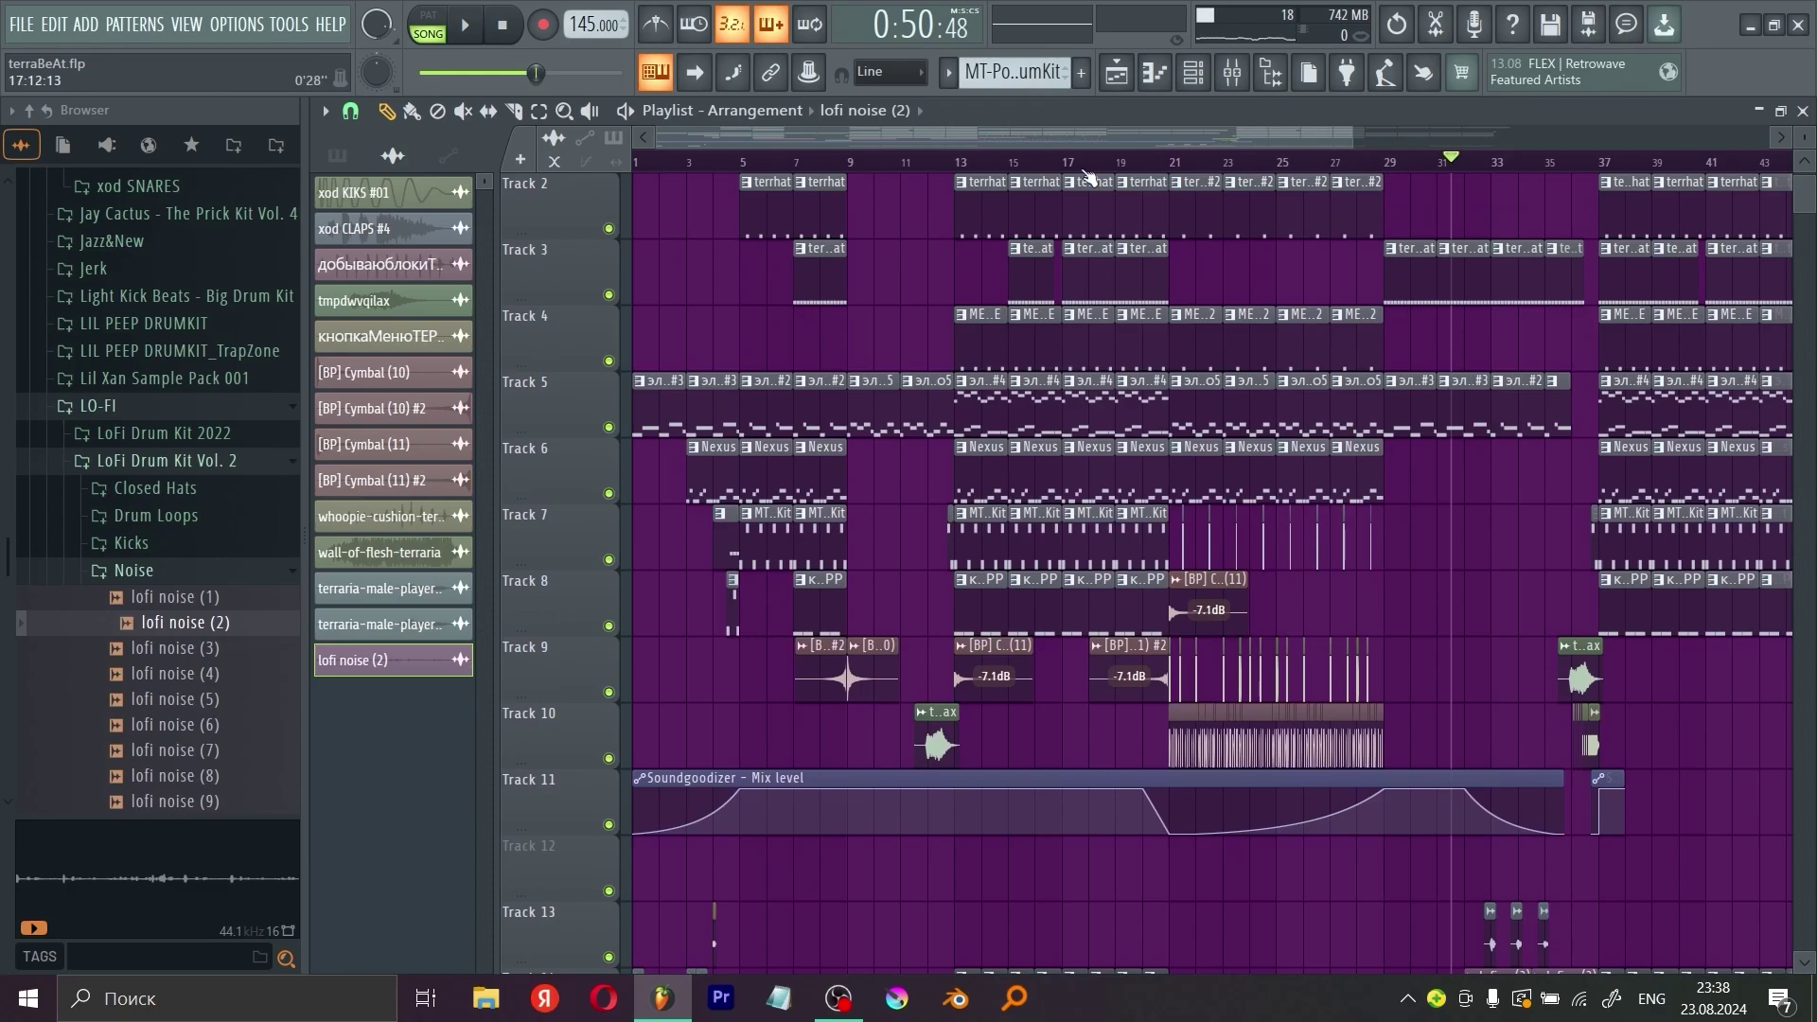
ctrl+scroll(1088, 176, up, 4)
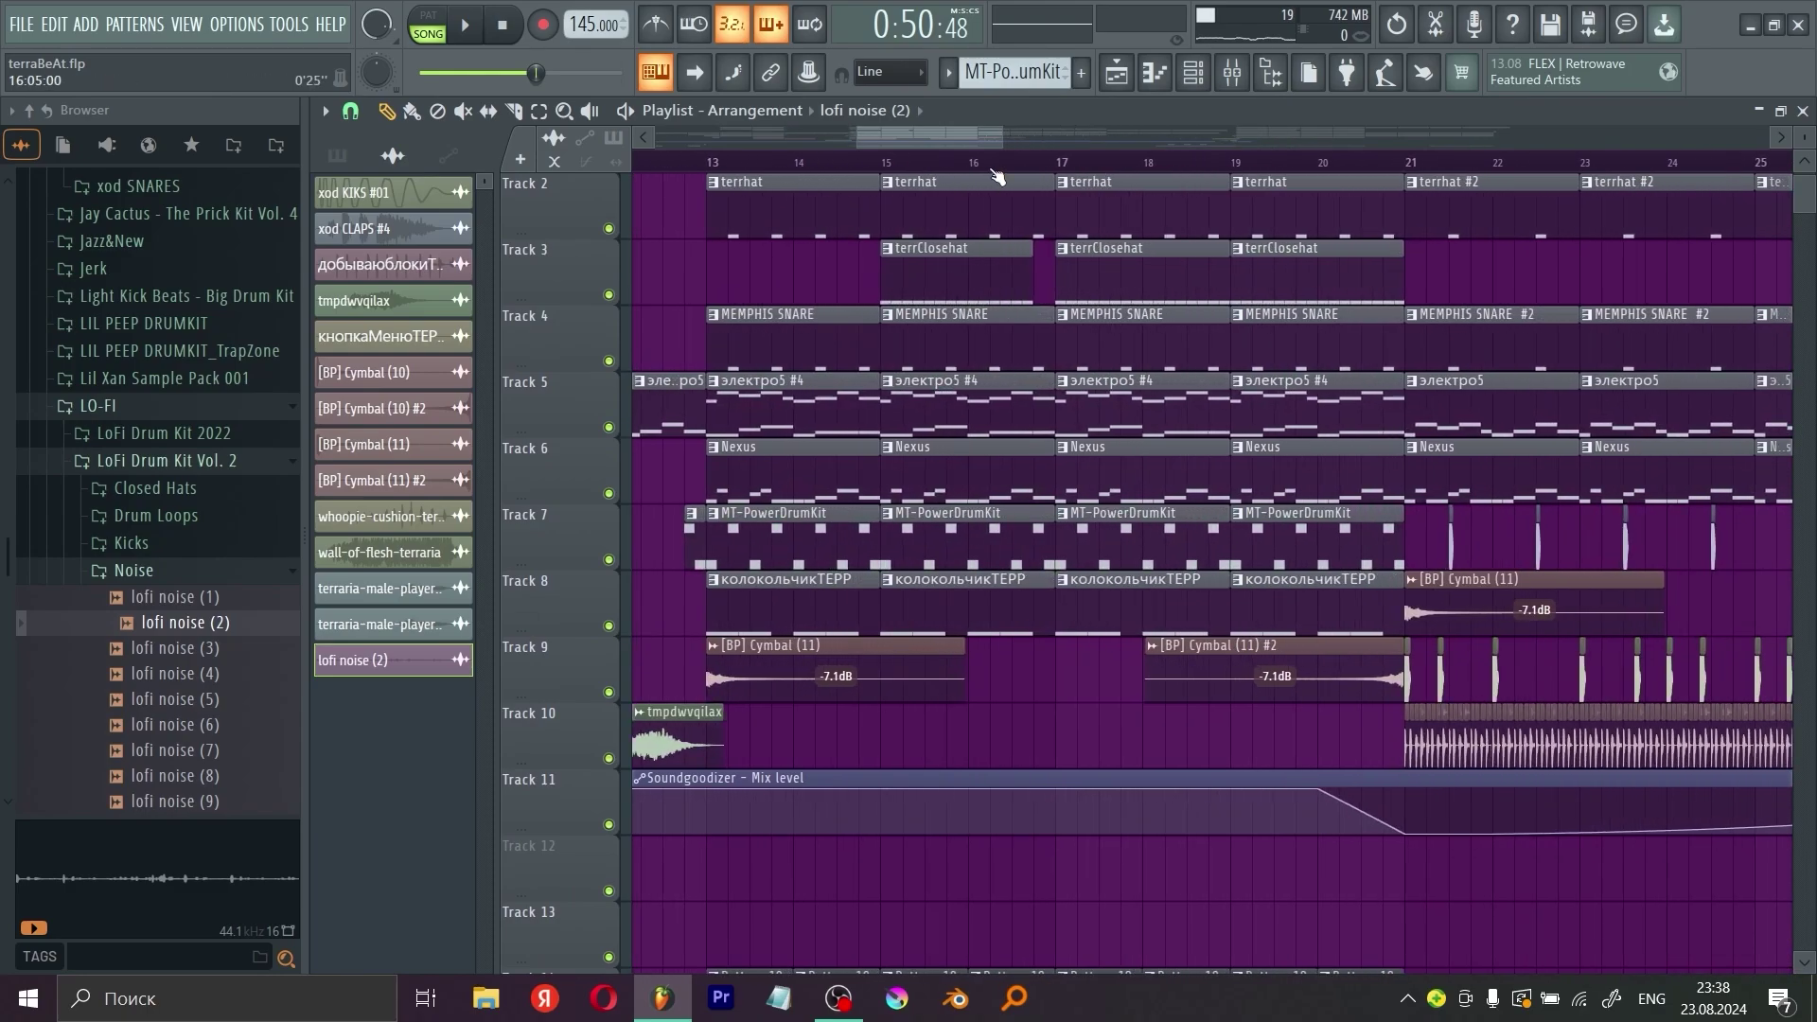
ctrl+scroll(997, 176, up, 2)
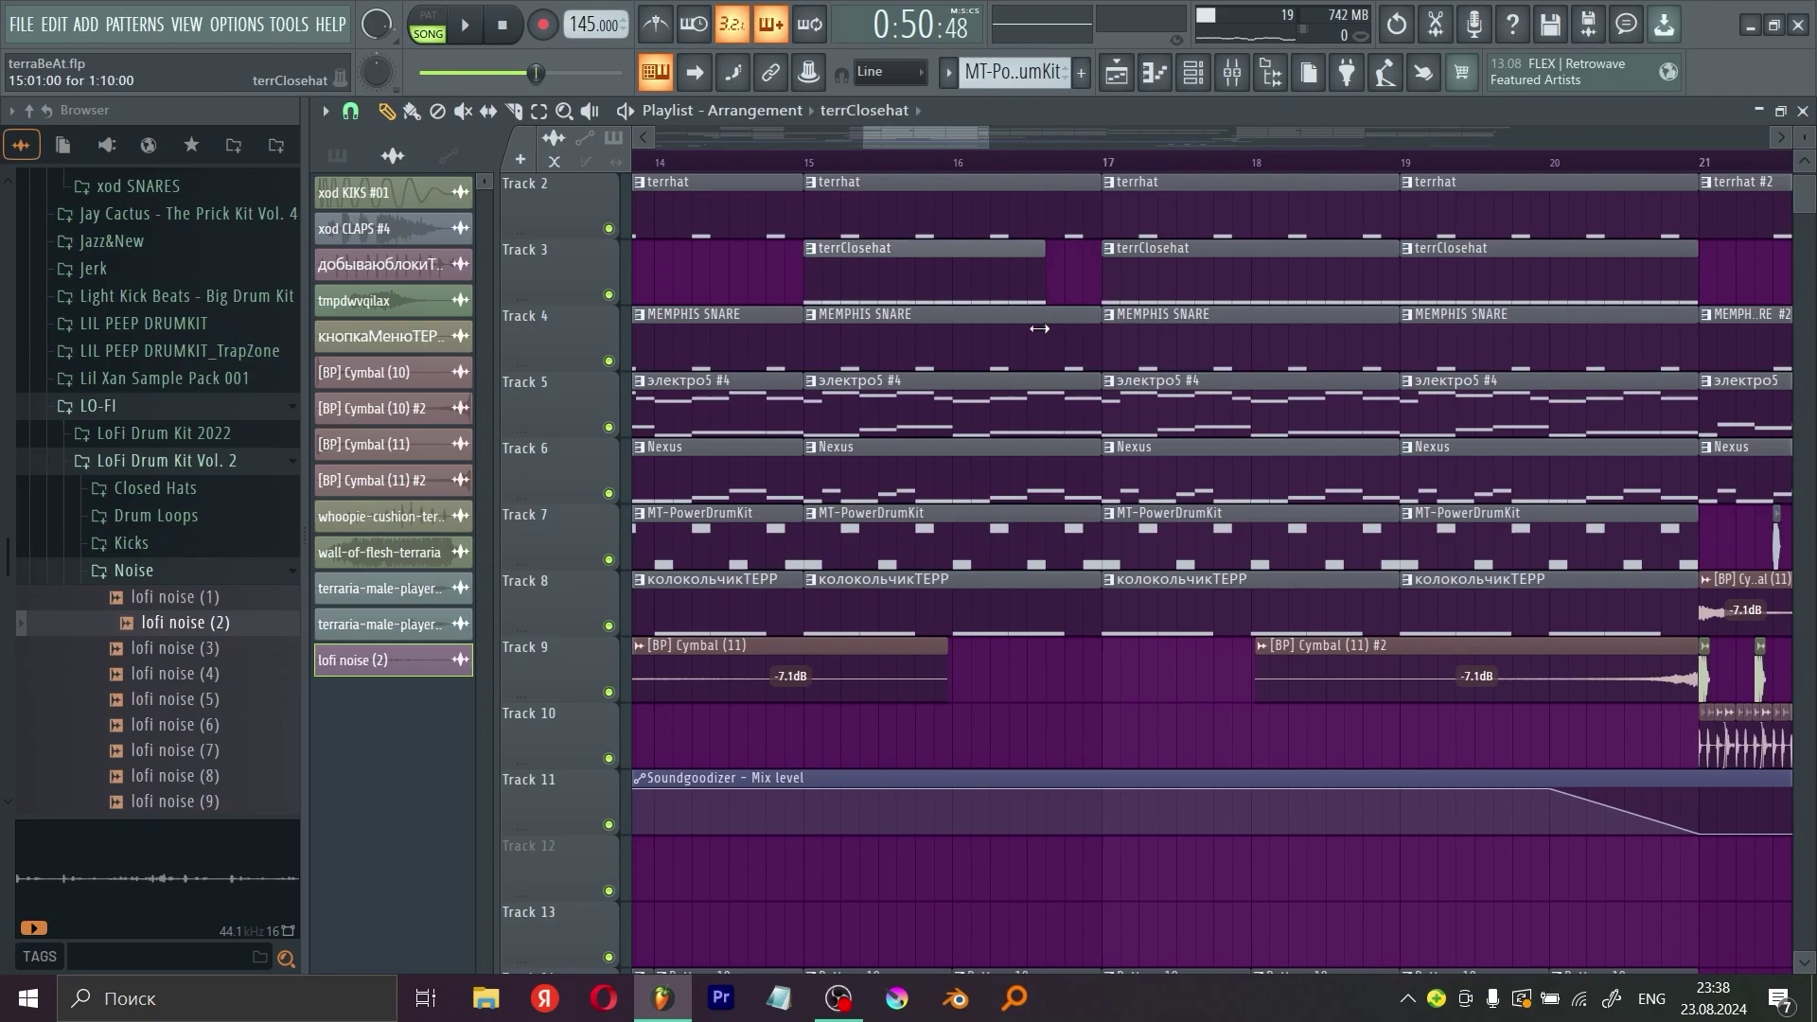